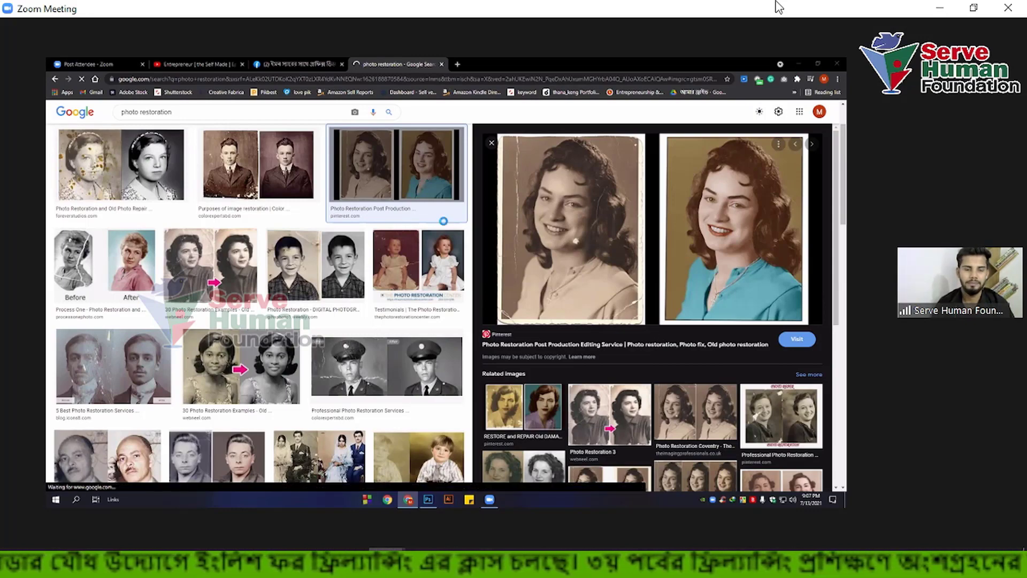
Step: Hide the Chrome window to reveal the desktop where Photoshop CC is launching
{"action": "key", "text": "super+d"}
{"action": "right_click", "coordinate": [168, 210]}
{"action": "left_click", "coordinate": [179, 236]}
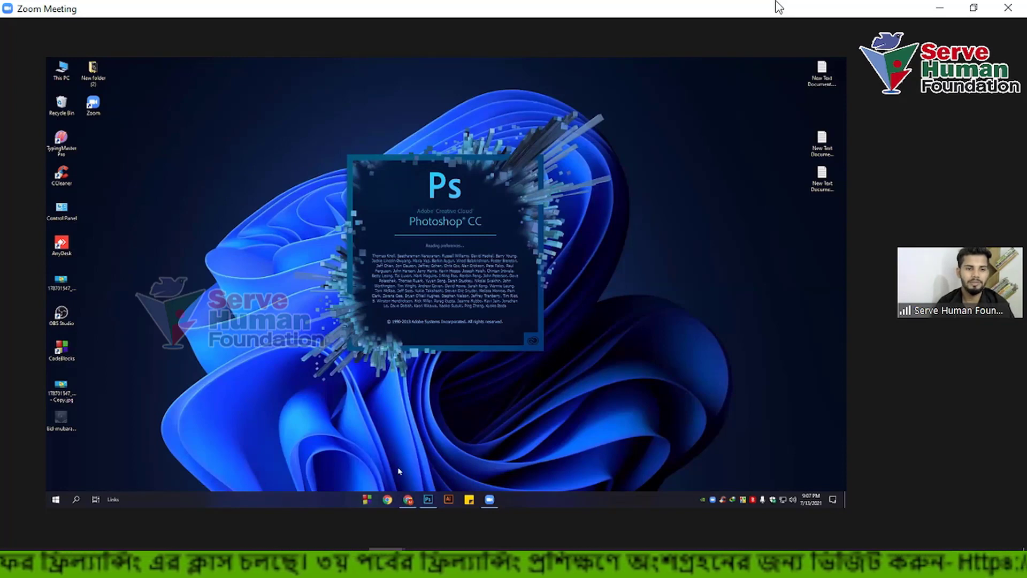
Step: Create a new 1280 × 720 px document with a white background
{"action": "key", "text": "super+d"}
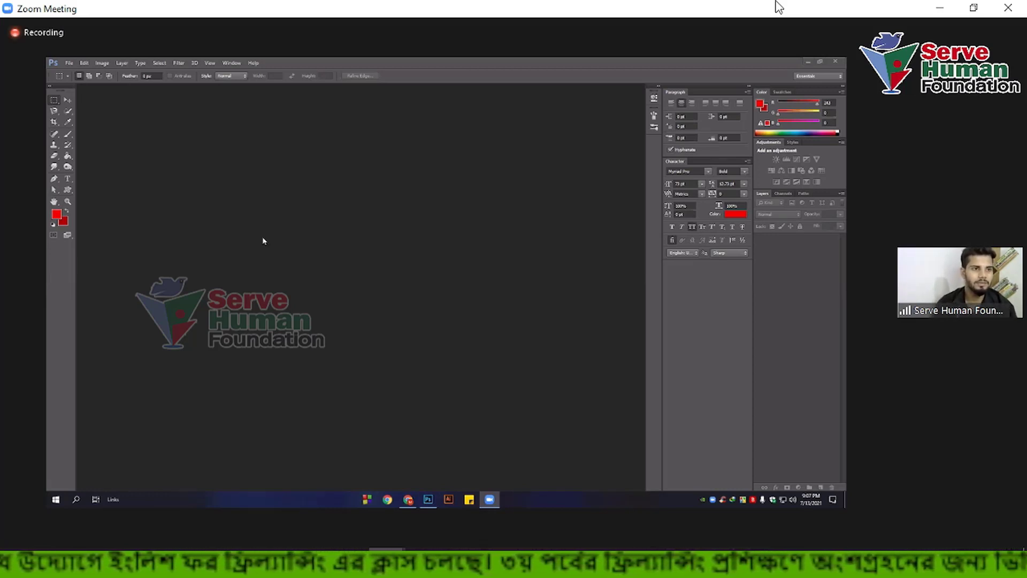
{"action": "left_click", "coordinate": [69, 62]}
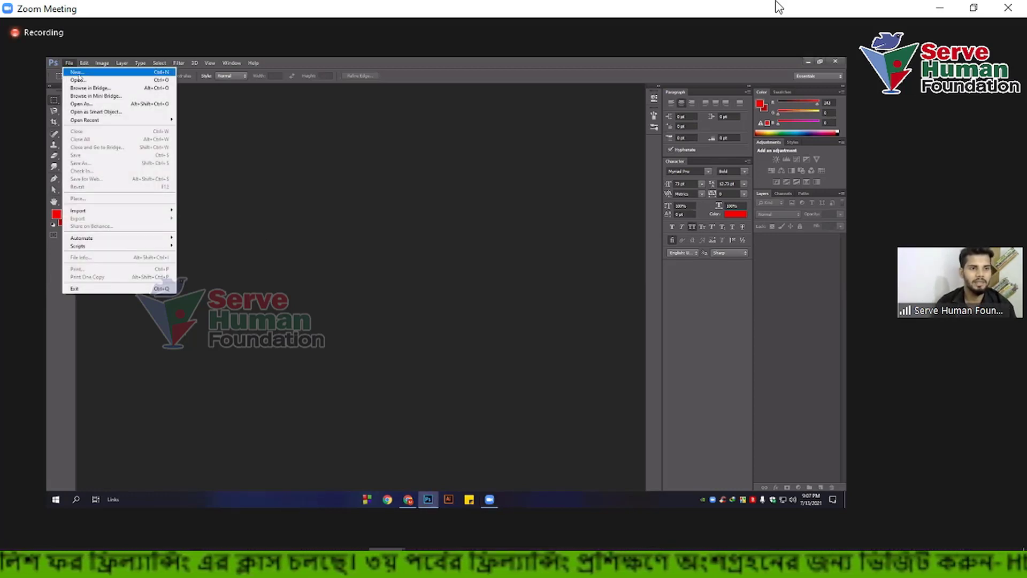
{"action": "key", "text": "Escape"}
{"action": "key", "text": "ctrl+n"}
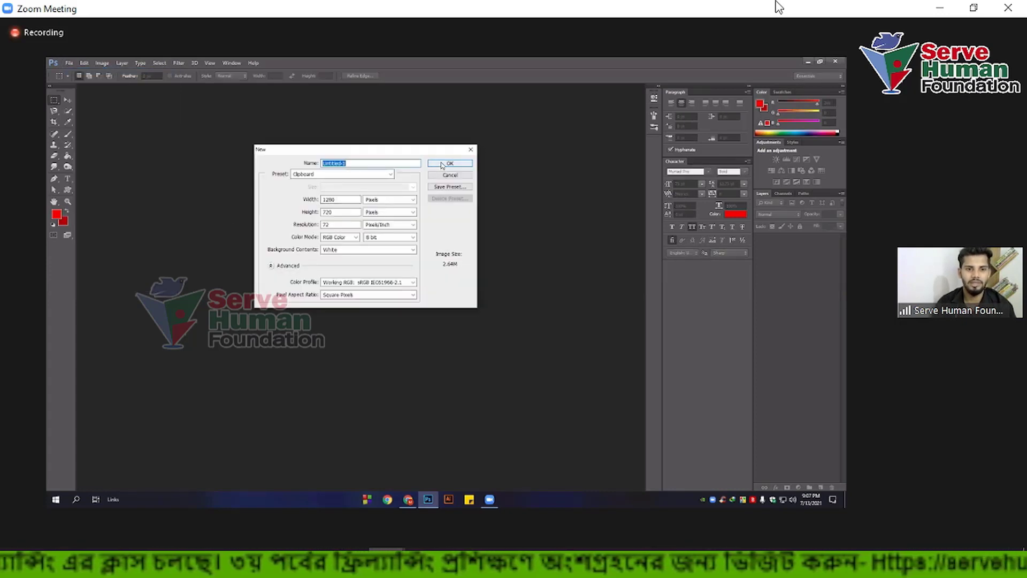
{"action": "key", "text": "Return"}
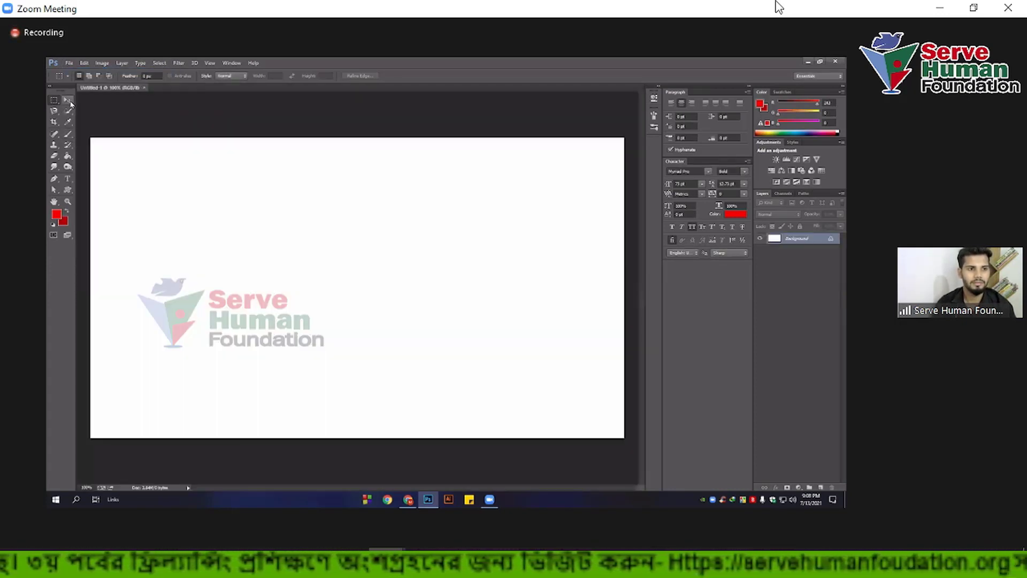
{"action": "left_click", "coordinate": [67, 100]}
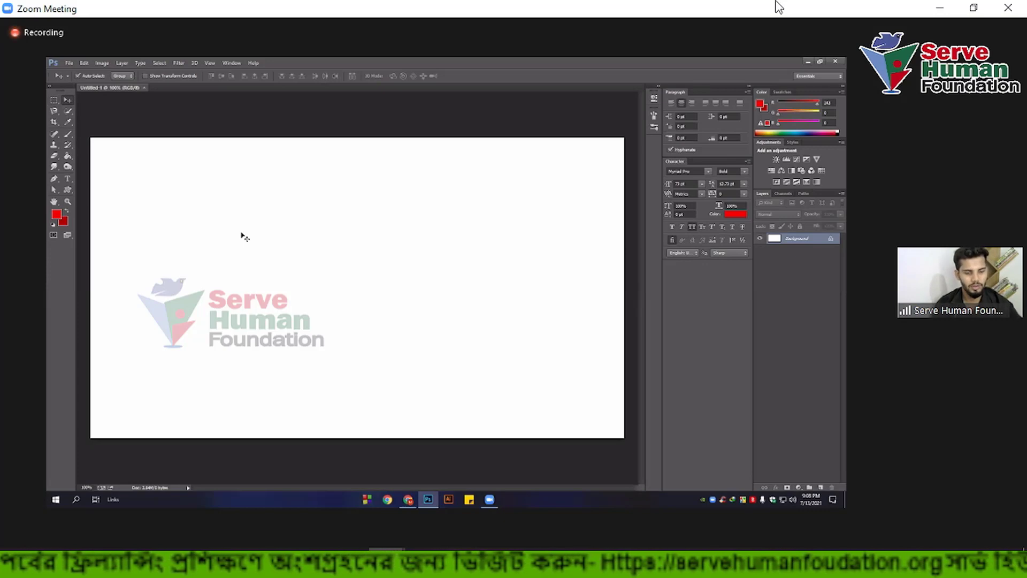
Step: Paste the before-and-after pair, delete the coloured photo, and centre the old portrait
{"action": "key", "text": "ctrl+v"}
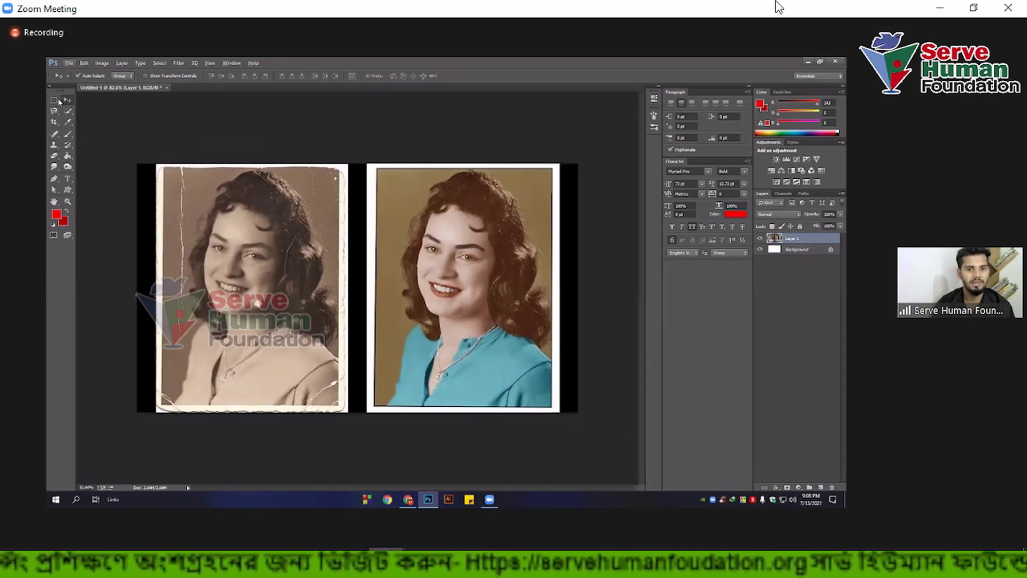
{"action": "left_click", "coordinate": [53, 101]}
{"action": "left_click_drag", "start_coordinate": [363, 163], "coordinate": [614, 424]}
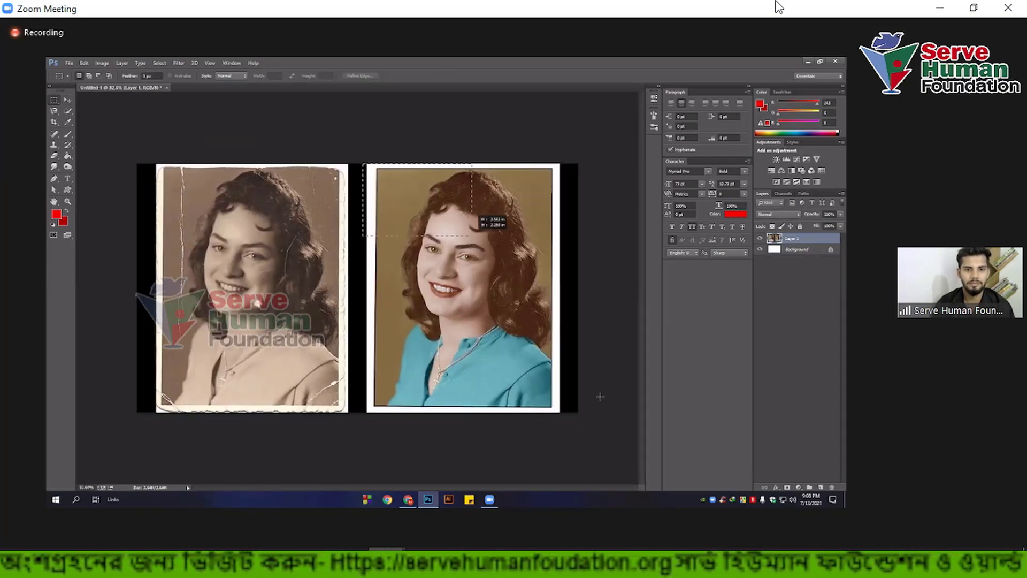
{"action": "key", "text": "Delete"}
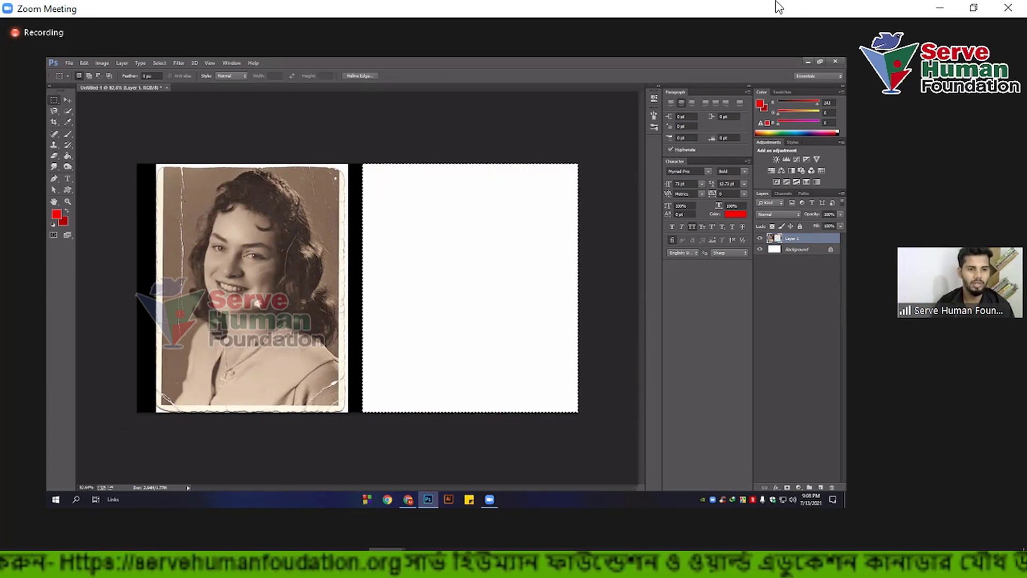
{"action": "scroll", "coordinate": [274, 266], "scroll_direction": "up", "scroll_amount": 2}
{"action": "scroll", "coordinate": [304, 277], "scroll_direction": "down", "scroll_amount": 2}
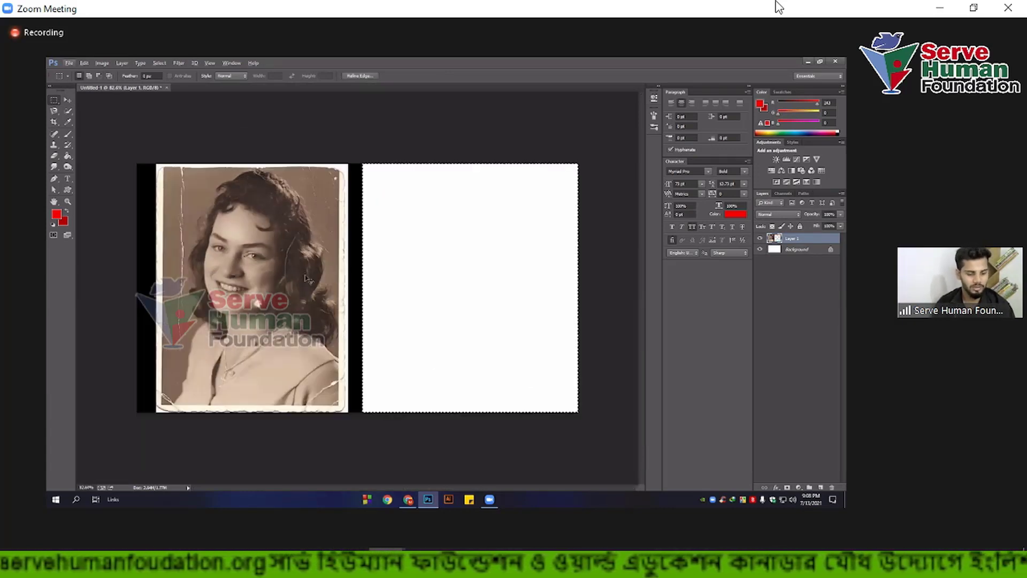
{"action": "key", "text": "ctrl+d"}
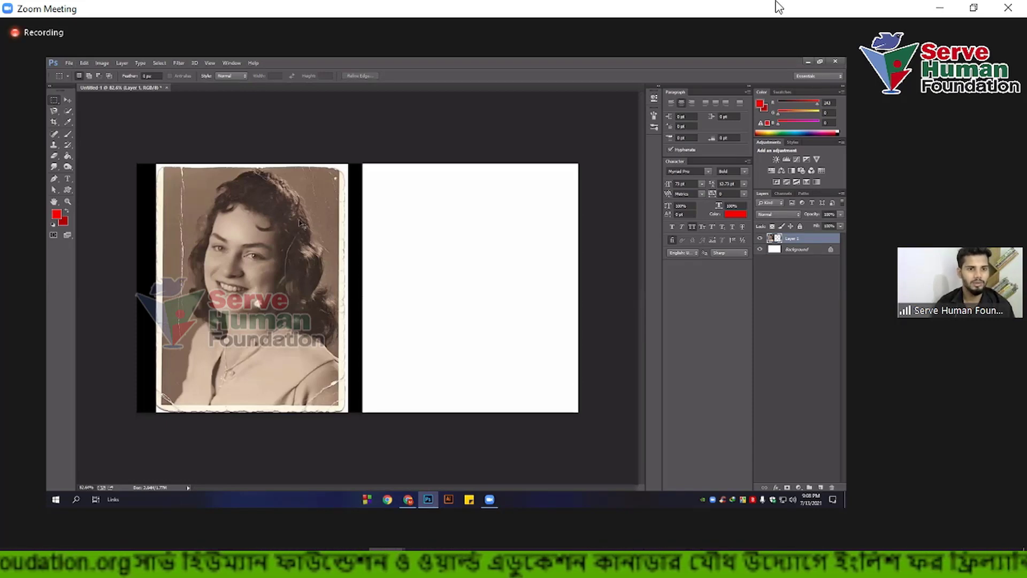
{"action": "key", "text": "v"}
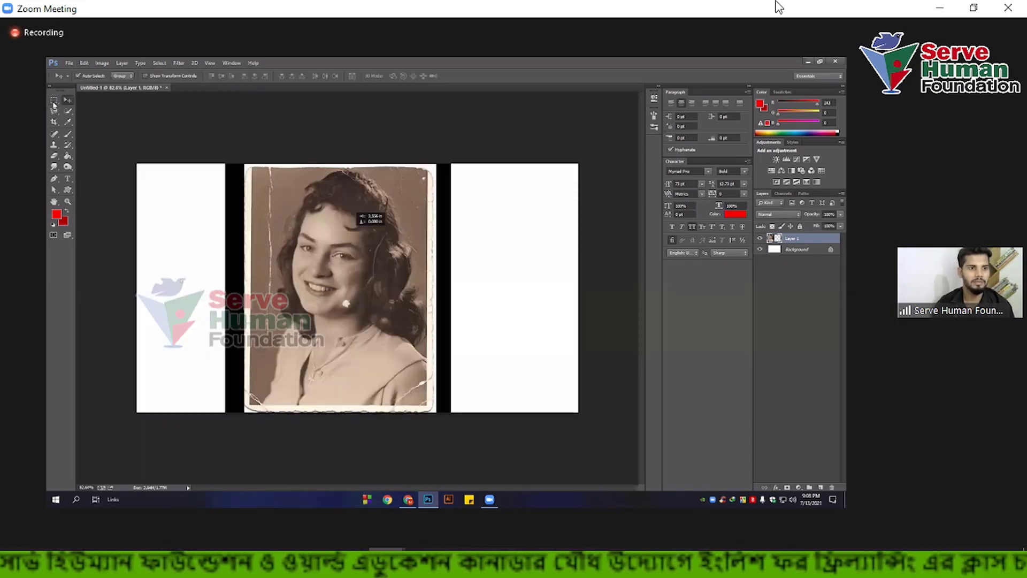
{"action": "left_click_drag", "start_coordinate": [355, 236], "coordinate": [454, 235]}
Step: Erase the black strips on the left and right of the portrait to white
{"action": "key", "text": "m"}
{"action": "left_click_drag", "start_coordinate": [184, 164], "coordinate": [255, 423]}
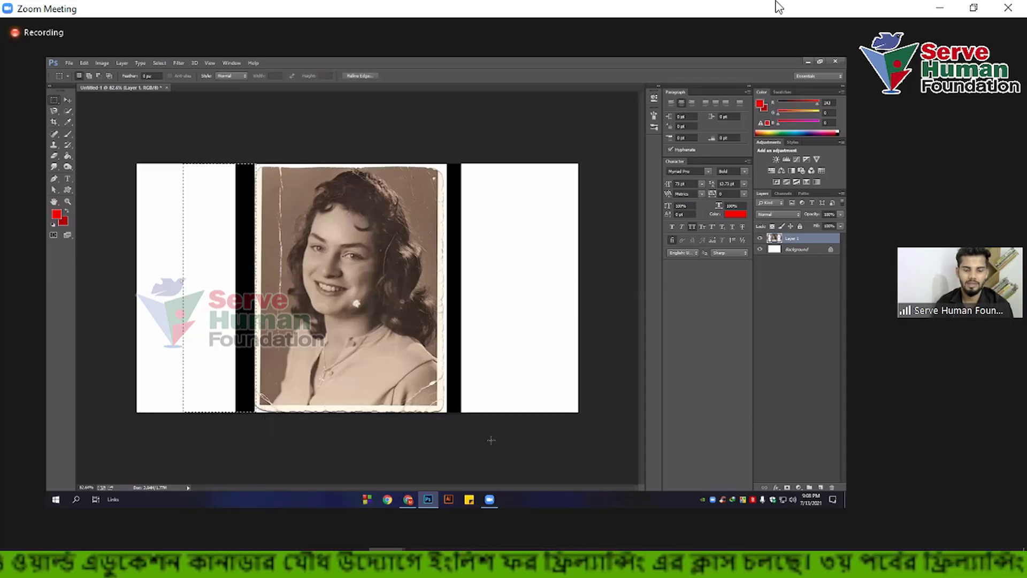
{"action": "key", "text": "Delete"}
{"action": "left_click_drag", "start_coordinate": [500, 423], "coordinate": [443, 123]}
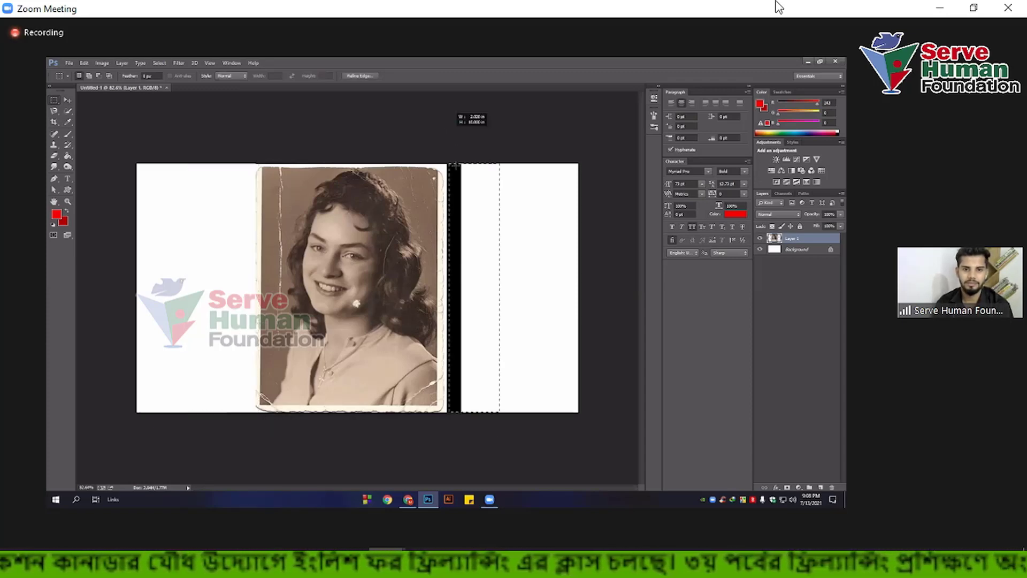
{"action": "left_click", "coordinate": [481, 256]}
{"action": "key", "text": "Delete"}
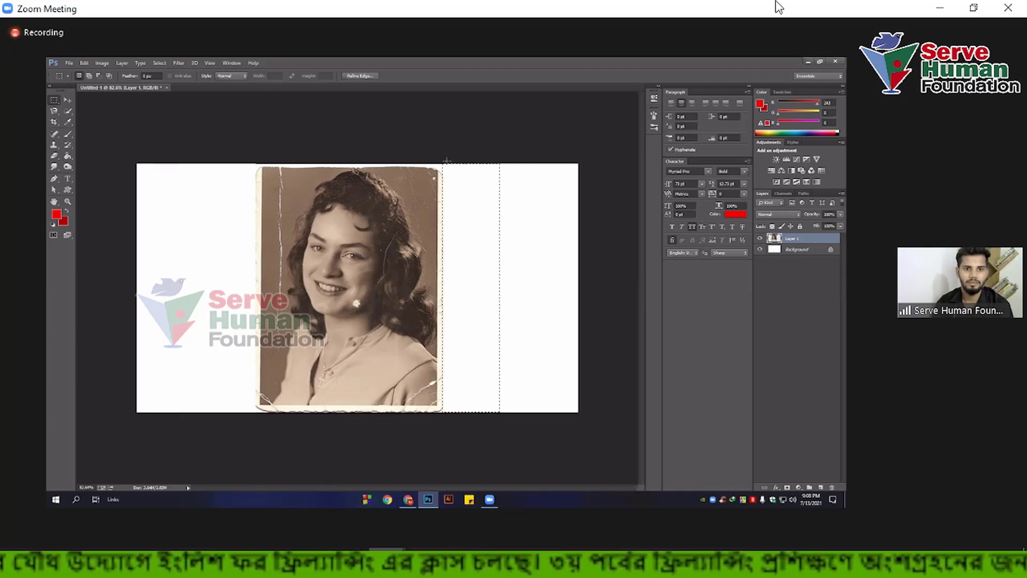
Step: Clear the remaining black strip along the photo's top and bottom edges
{"action": "left_click_drag", "start_coordinate": [199, 164], "coordinate": [452, 167]}
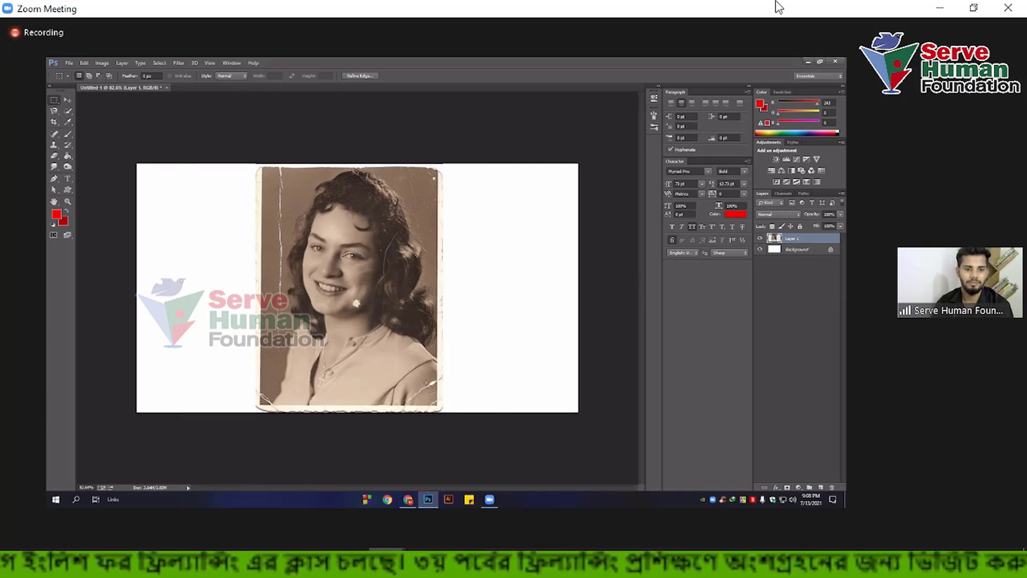
{"action": "left_click_drag", "start_coordinate": [409, 428], "coordinate": [530, 435]}
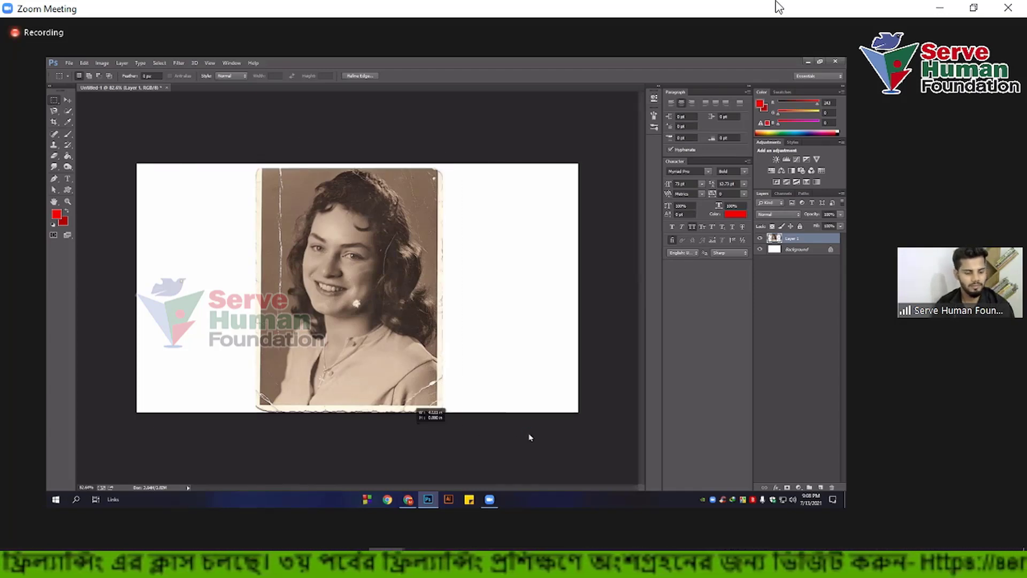
{"action": "key", "text": "Delete"}
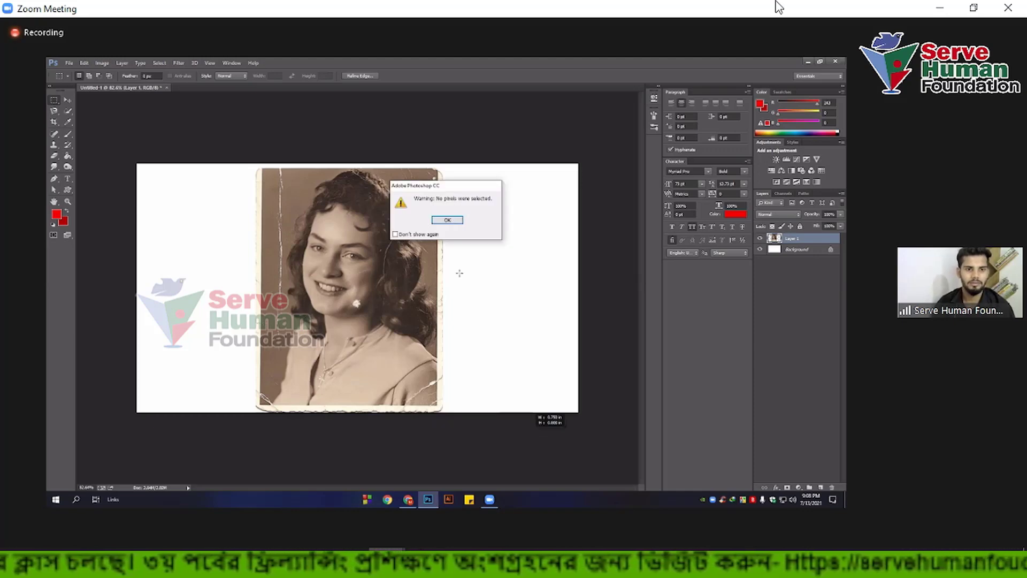
{"action": "key", "text": "Return"}
{"action": "key", "text": "ctrl+z"}
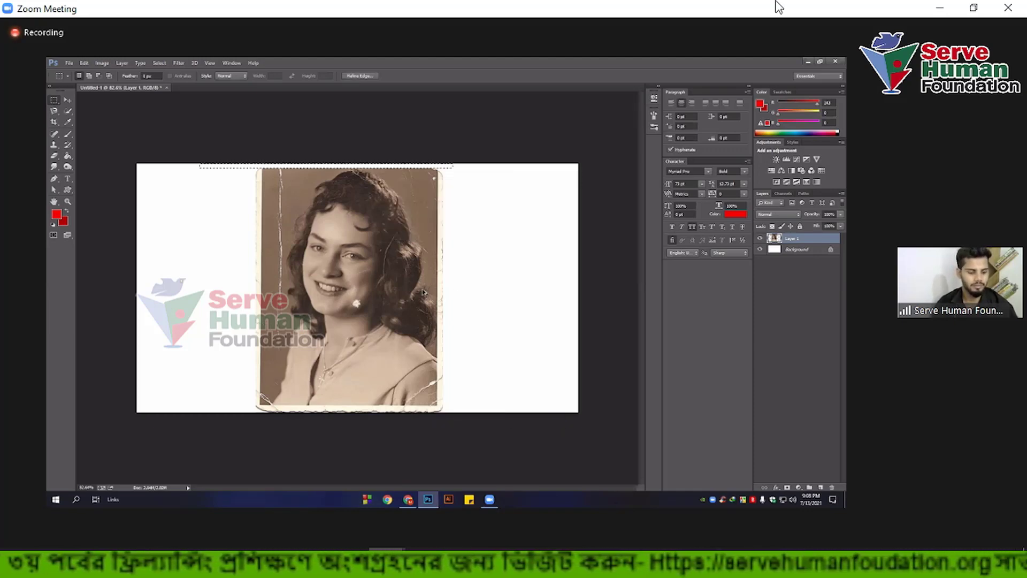
{"action": "key", "text": "ctrl+alt+z"}
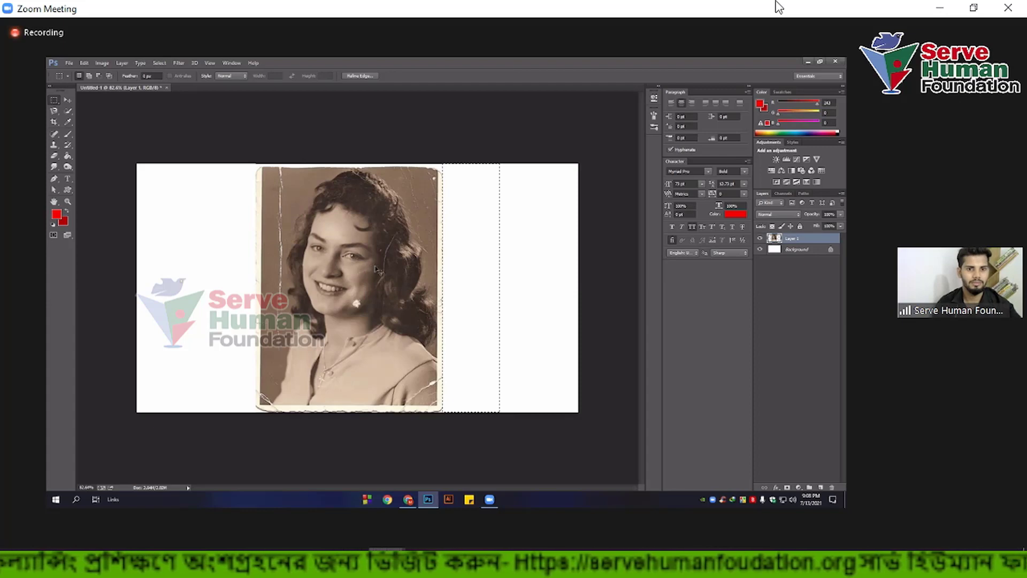
{"action": "key", "text": "ctrl+alt+z"}
{"action": "key", "text": "ctrl+alt+z"}
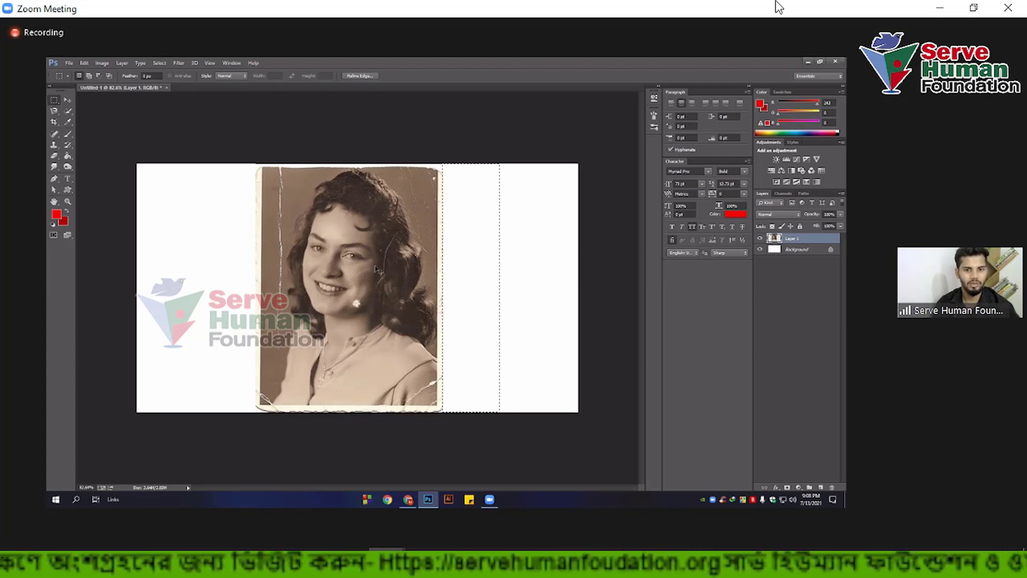
{"action": "key", "text": "ctrl+alt+z"}
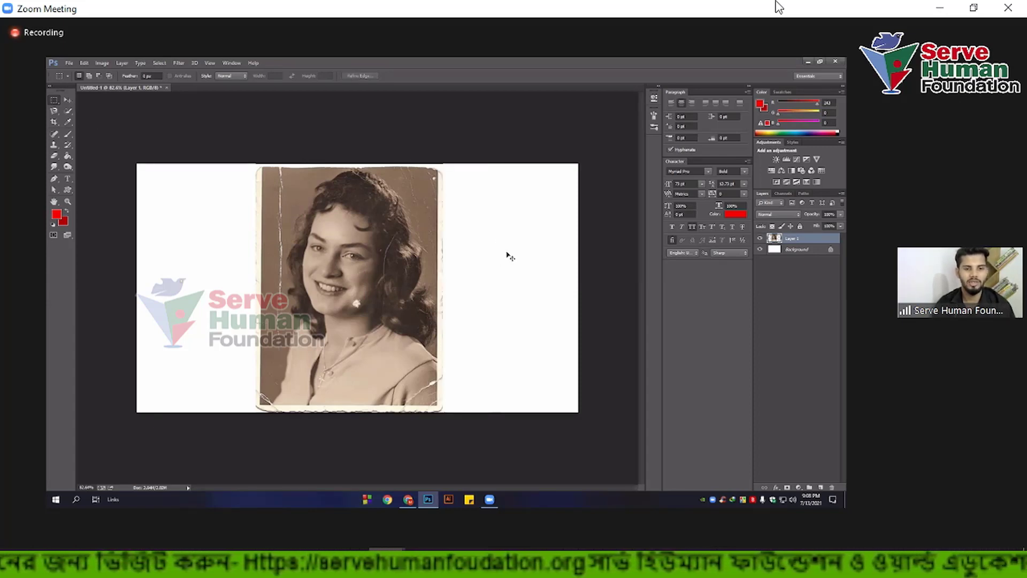
{"action": "key", "text": "v"}
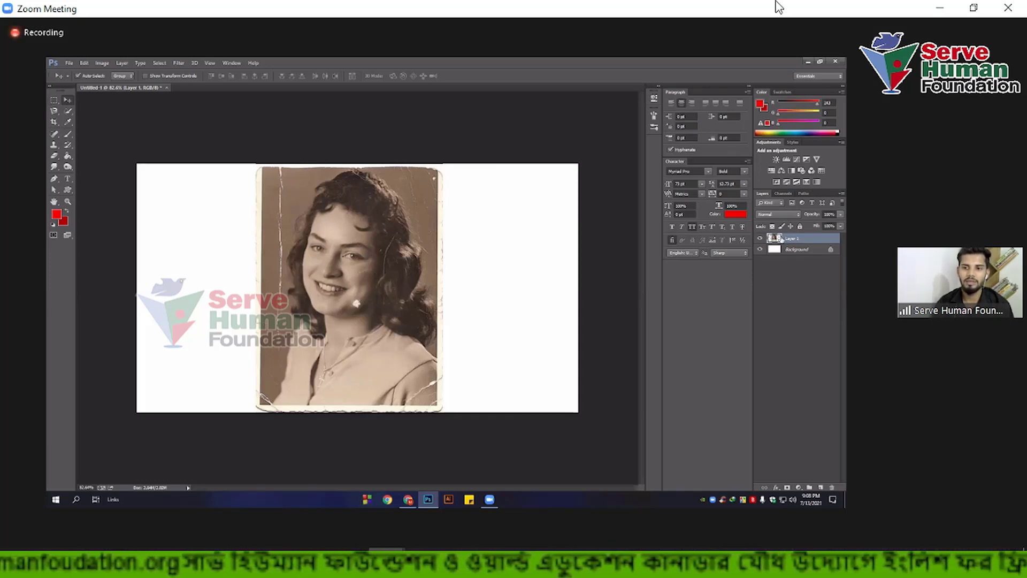
{"action": "scroll", "coordinate": [792, 241], "scroll_direction": "down", "scroll_amount": 1}
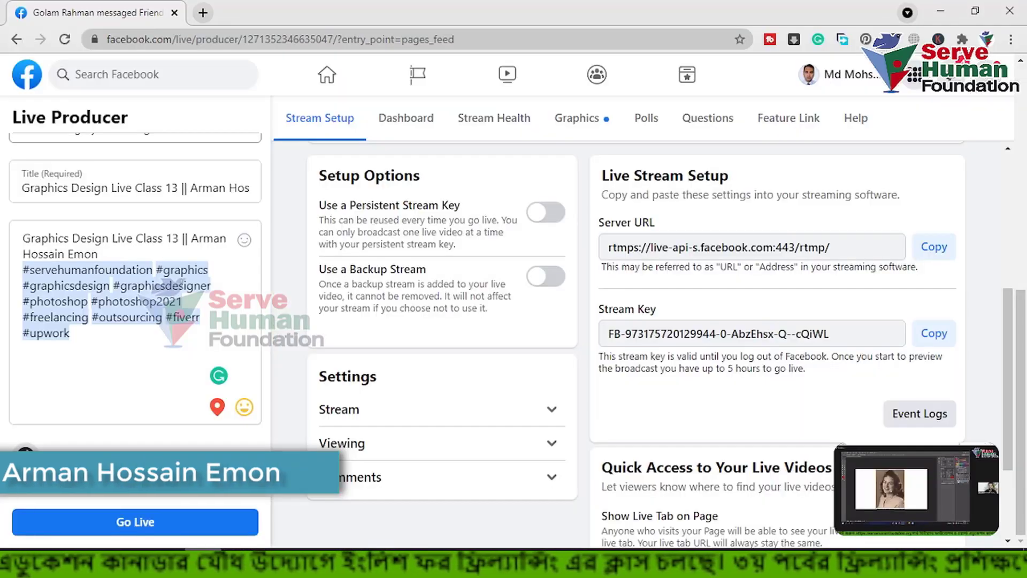
{"action": "left_click", "coordinate": [940, 8]}
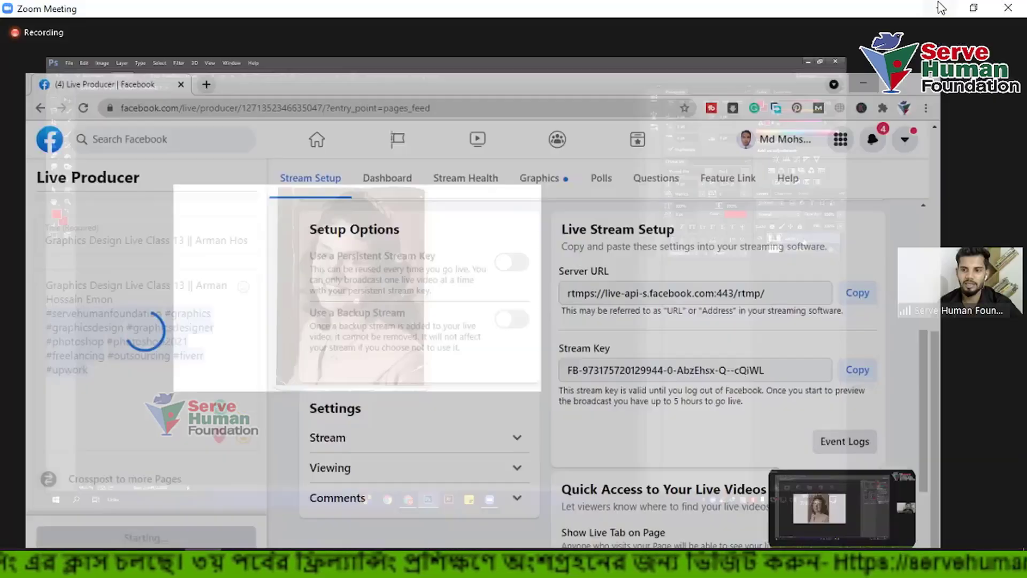
{"action": "key", "text": "alt+Tab"}
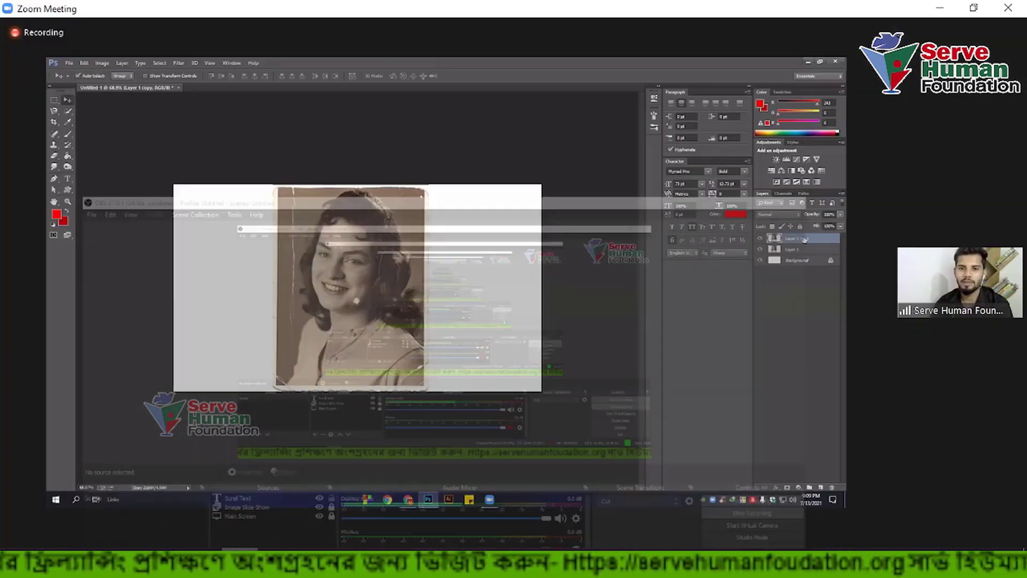
{"action": "key", "text": "alt+Tab"}
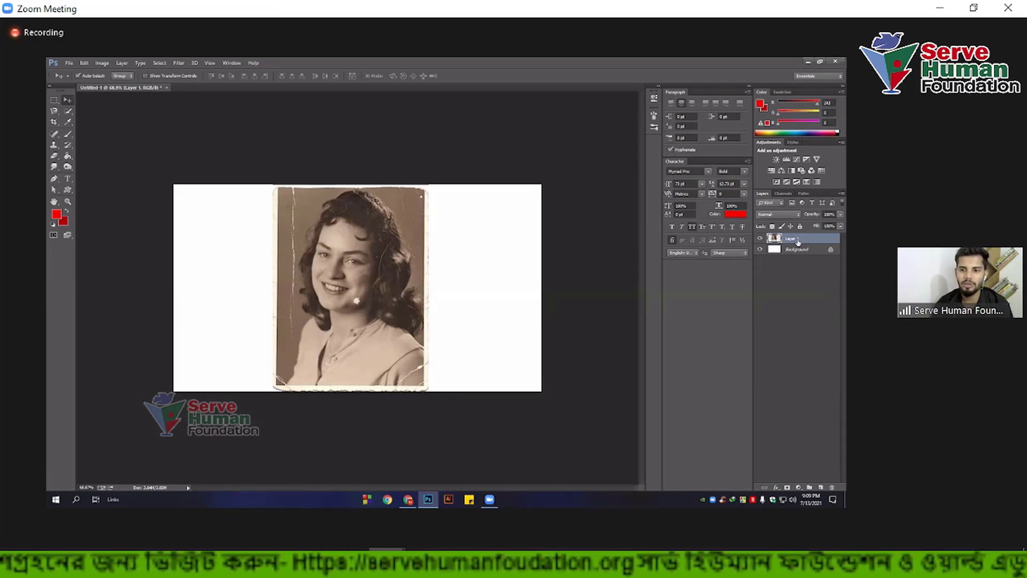
{"action": "left_click_drag", "start_coordinate": [823, 393], "coordinate": [821, 486]}
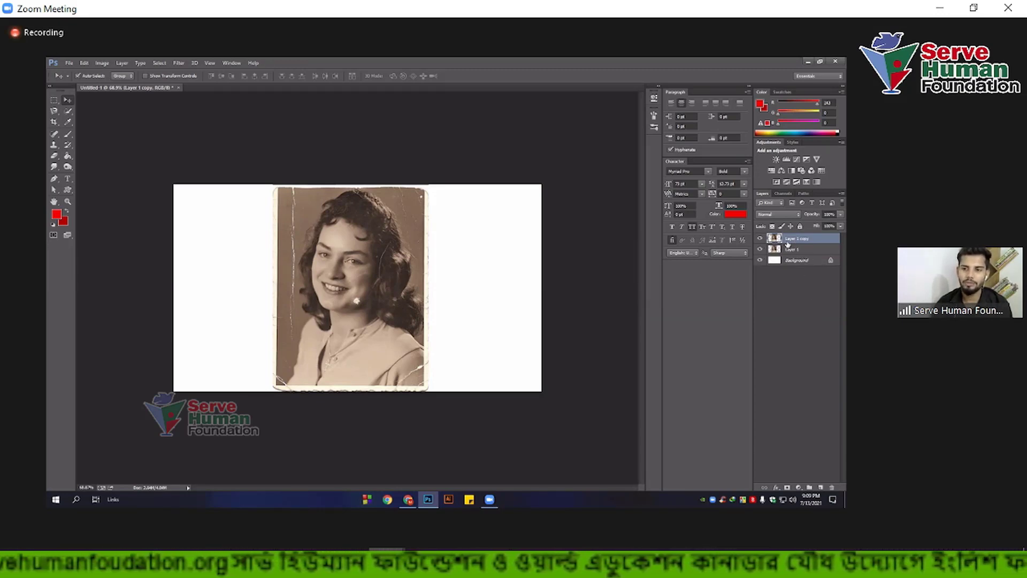
{"action": "left_click", "coordinate": [761, 250]}
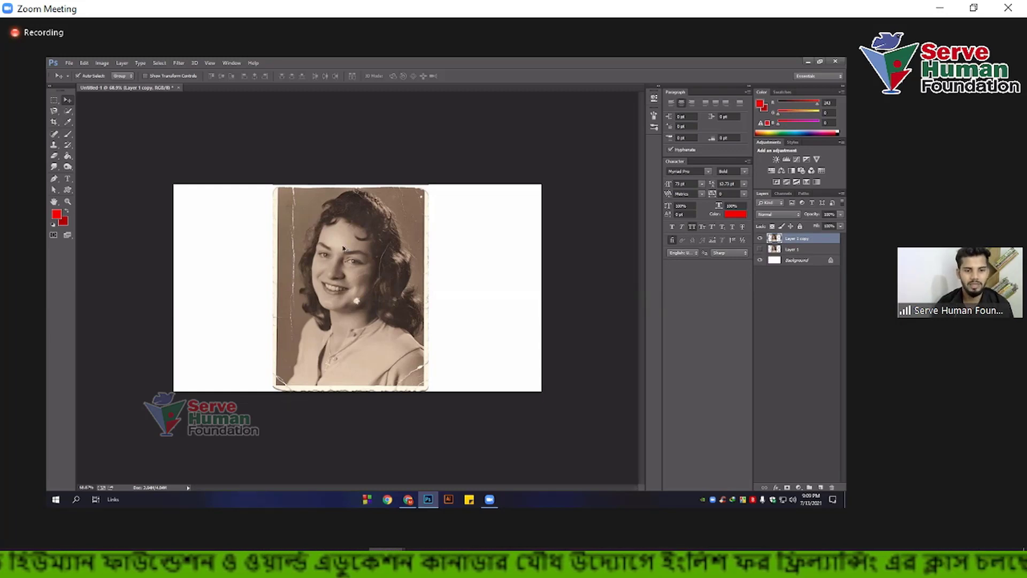
{"action": "key", "text": "ctrl+plus"}
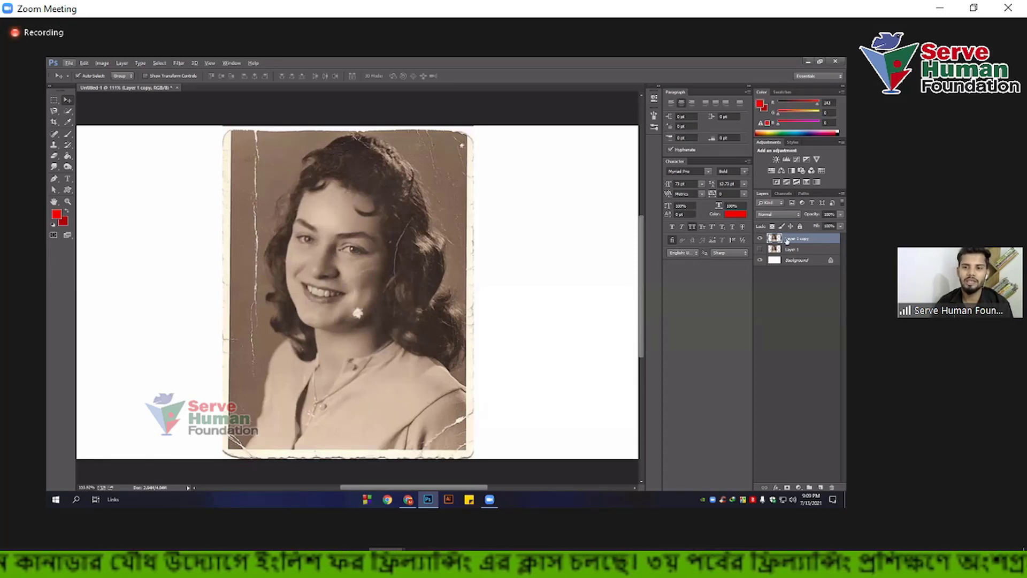
{"action": "key", "text": "ctrl+minus"}
{"action": "key", "text": "ctrl+minus"}
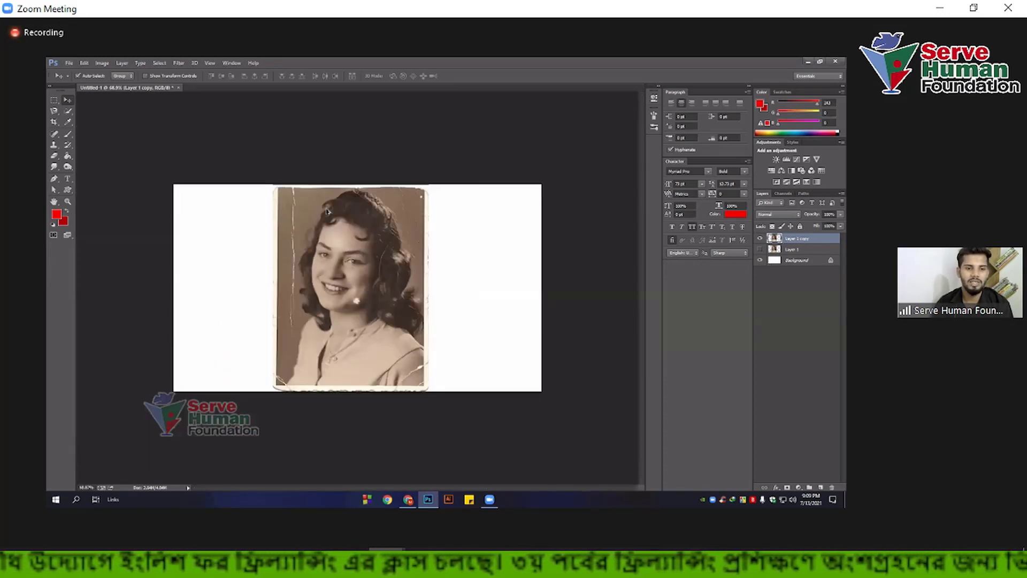
{"action": "scroll", "coordinate": [291, 214], "scroll_direction": "up", "scroll_amount": 3}
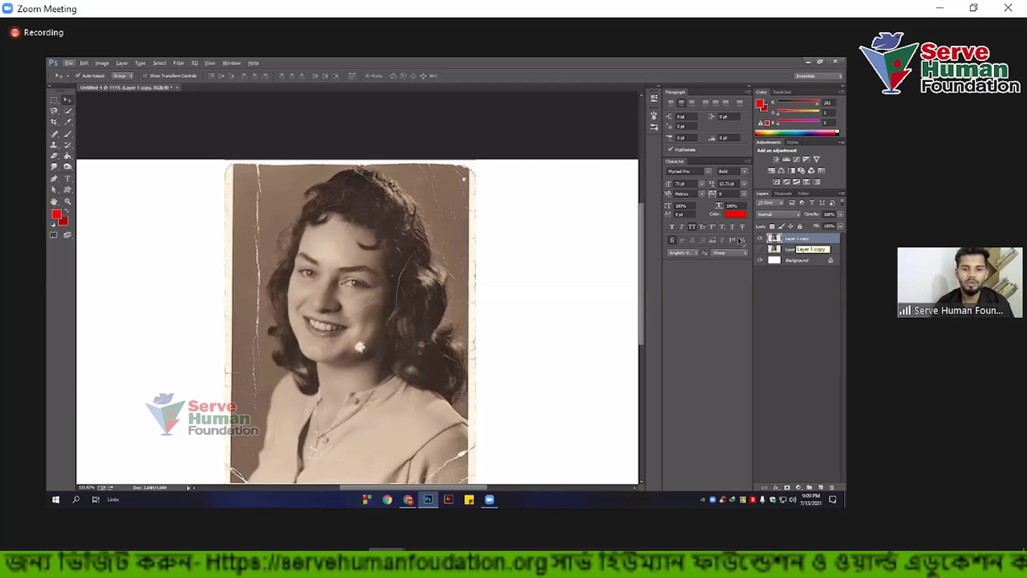
{"action": "scroll", "coordinate": [740, 242], "scroll_direction": "down", "scroll_amount": 1}
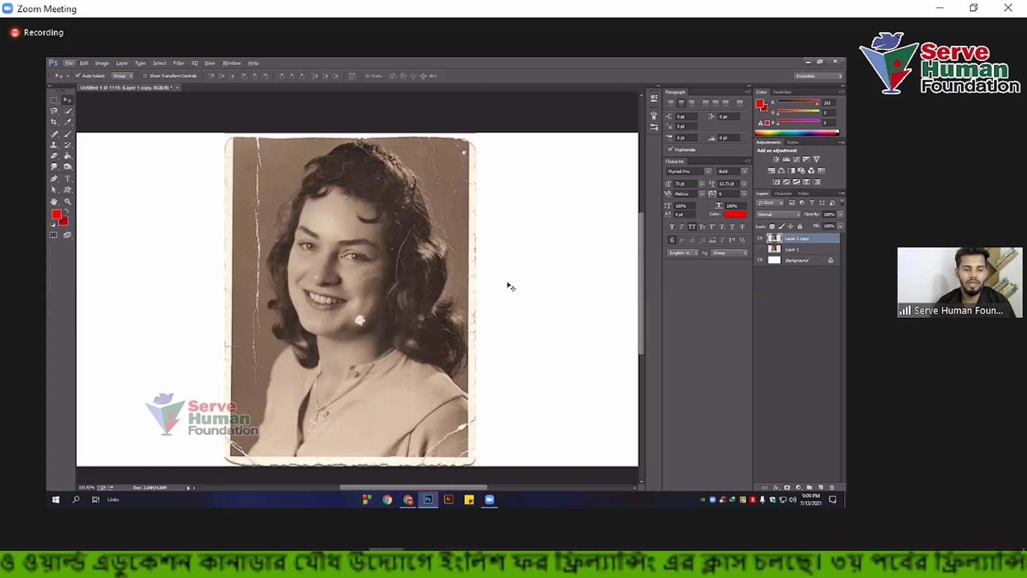
{"action": "left_click", "coordinate": [795, 250]}
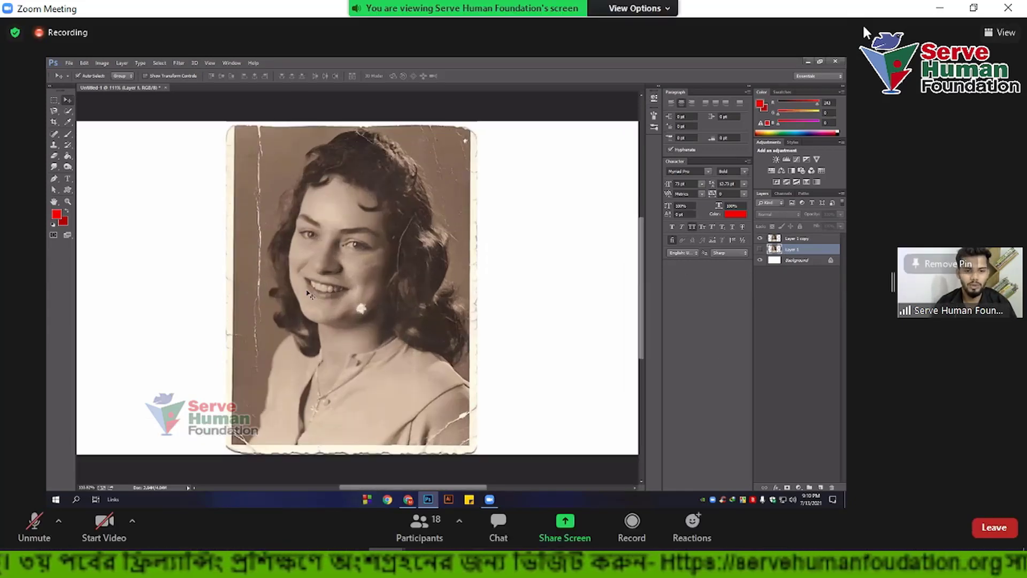
{"action": "double_click", "coordinate": [874, 46]}
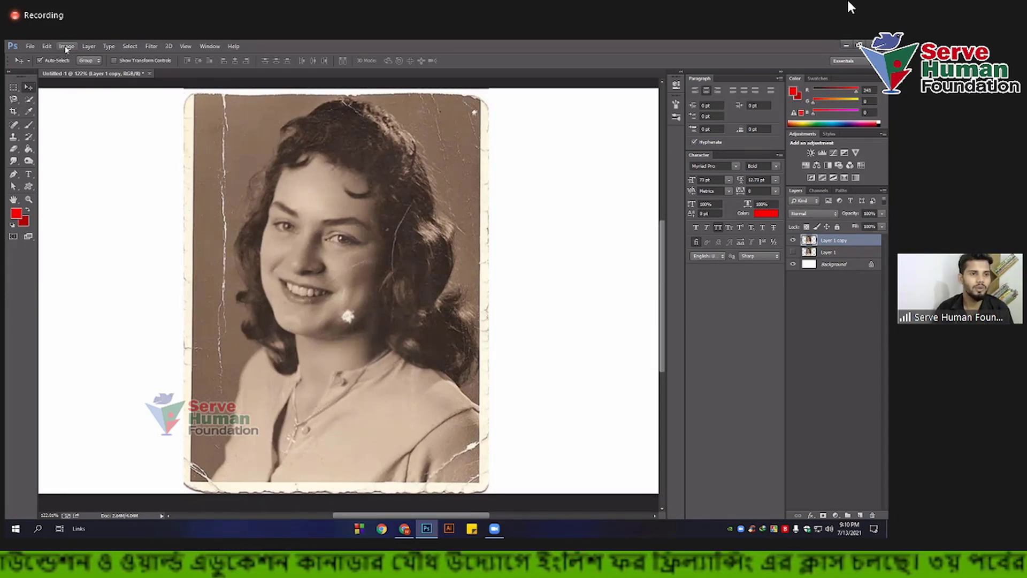
Step: Desaturate Layer 1 copy to black and white and leave the sepia Layer 1 hidden
{"action": "left_click", "coordinate": [66, 46]}
{"action": "mouse_move", "coordinate": [80, 69]}
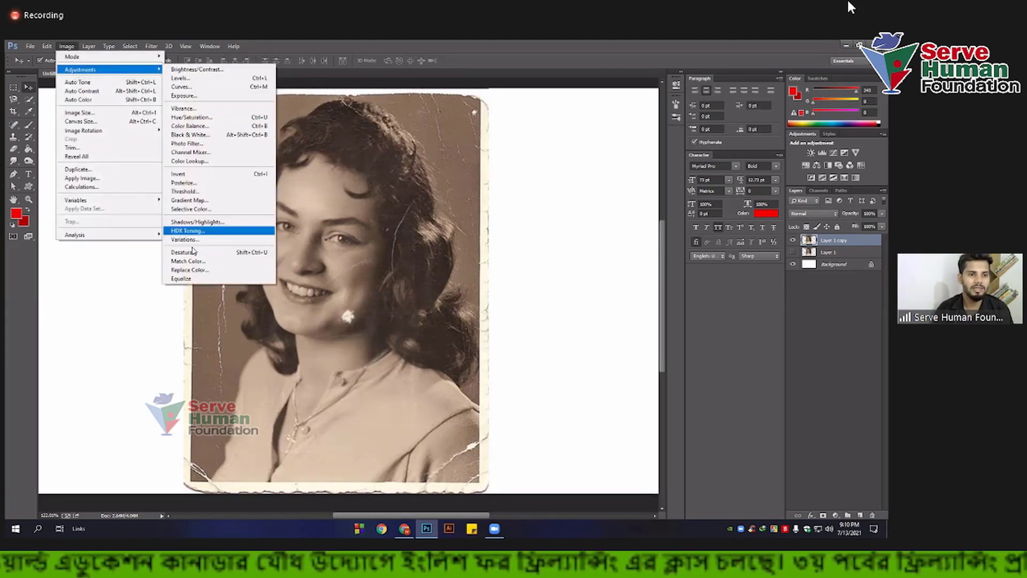
{"action": "left_click", "coordinate": [201, 254]}
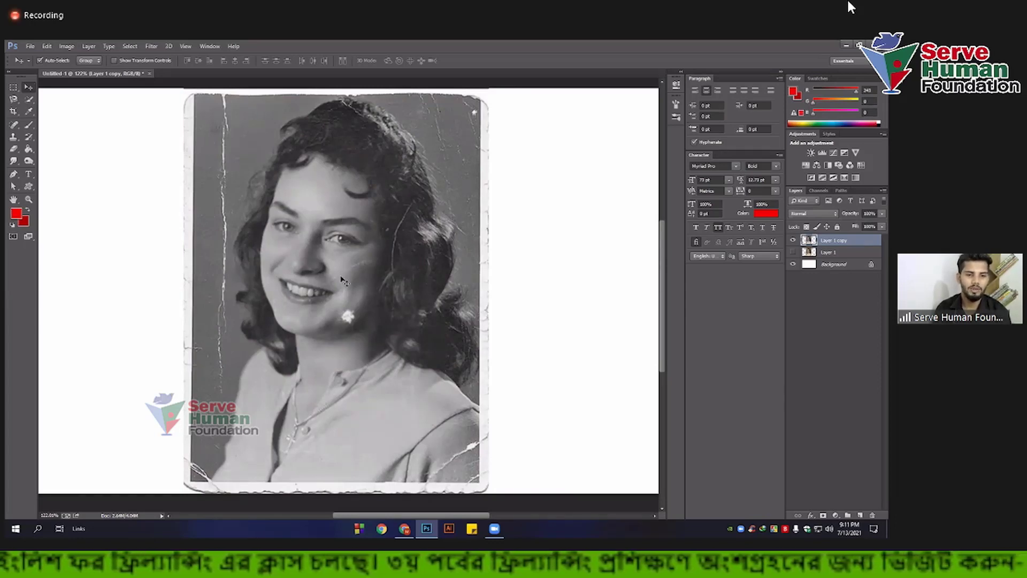
{"action": "left_click", "coordinate": [793, 252]}
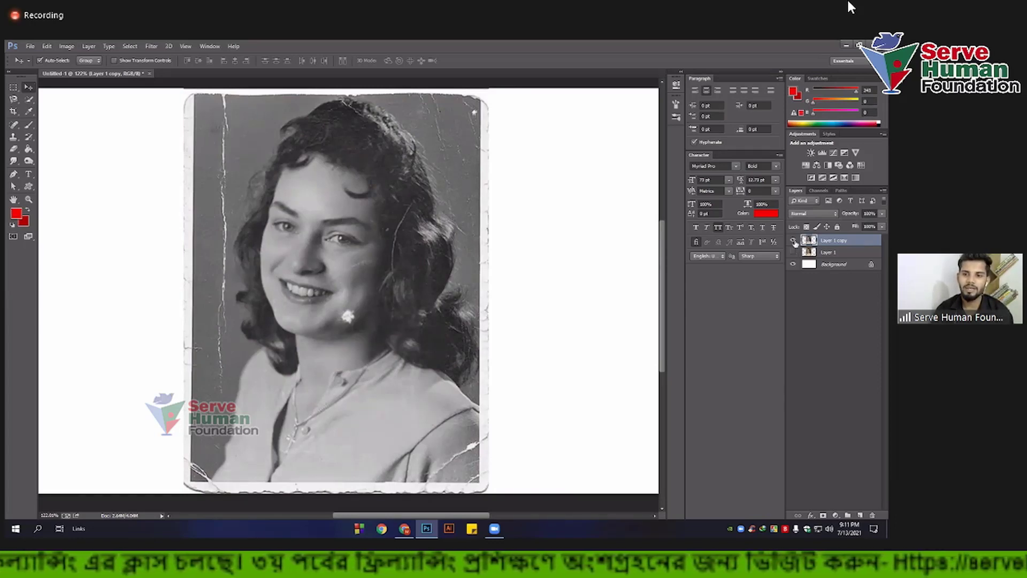
{"action": "left_click", "coordinate": [793, 240]}
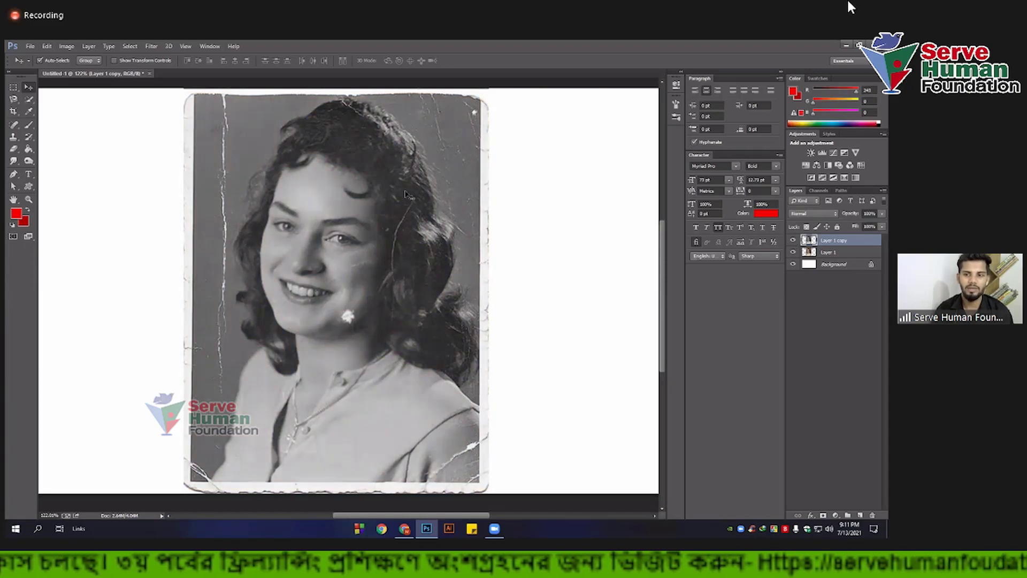
{"action": "left_click", "coordinate": [793, 252]}
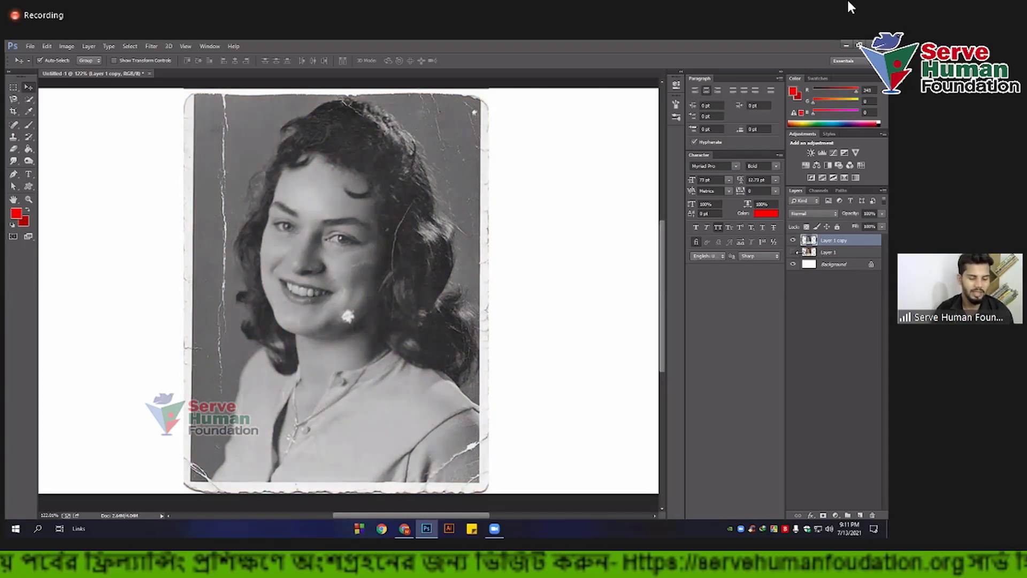
{"action": "scroll", "coordinate": [347, 319], "scroll_direction": "down", "scroll_amount": 1}
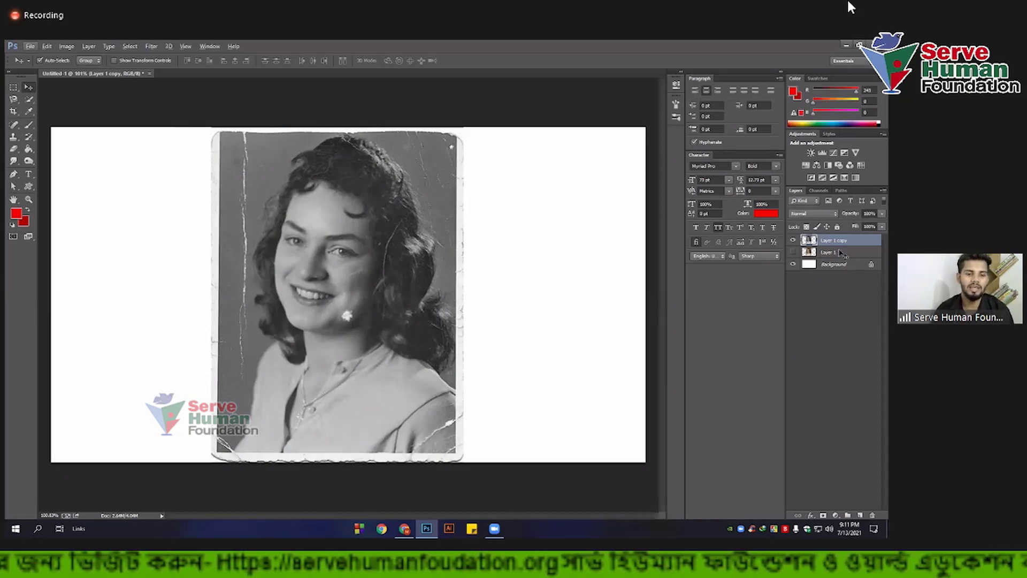
Step: Make Layer 1 copy active and select the Clone Stamp Tool
{"action": "key", "text": "alt+bracketleft"}
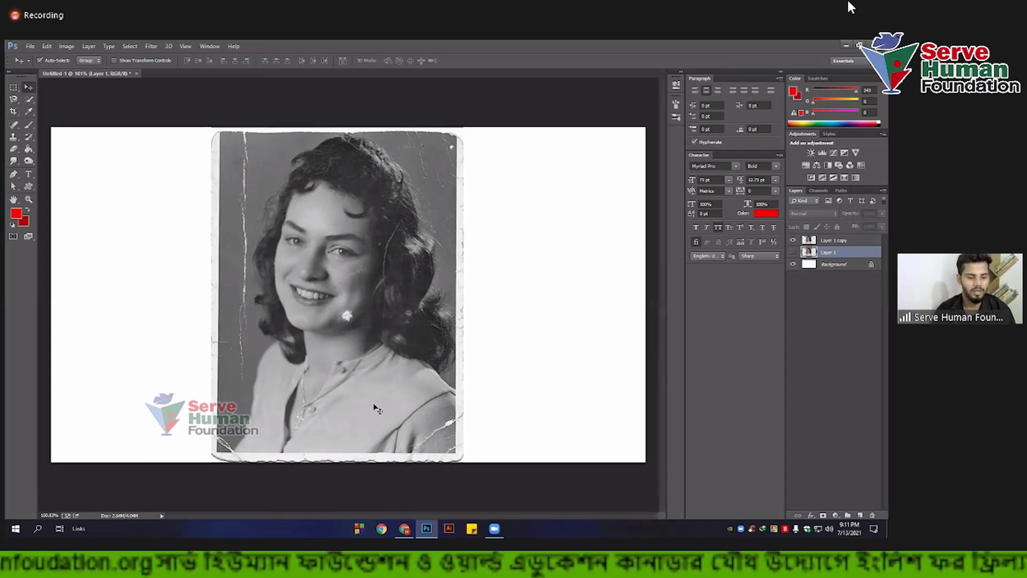
{"action": "left_click", "coordinate": [819, 244]}
{"action": "scroll", "coordinate": [289, 327], "scroll_direction": "up", "scroll_amount": 1}
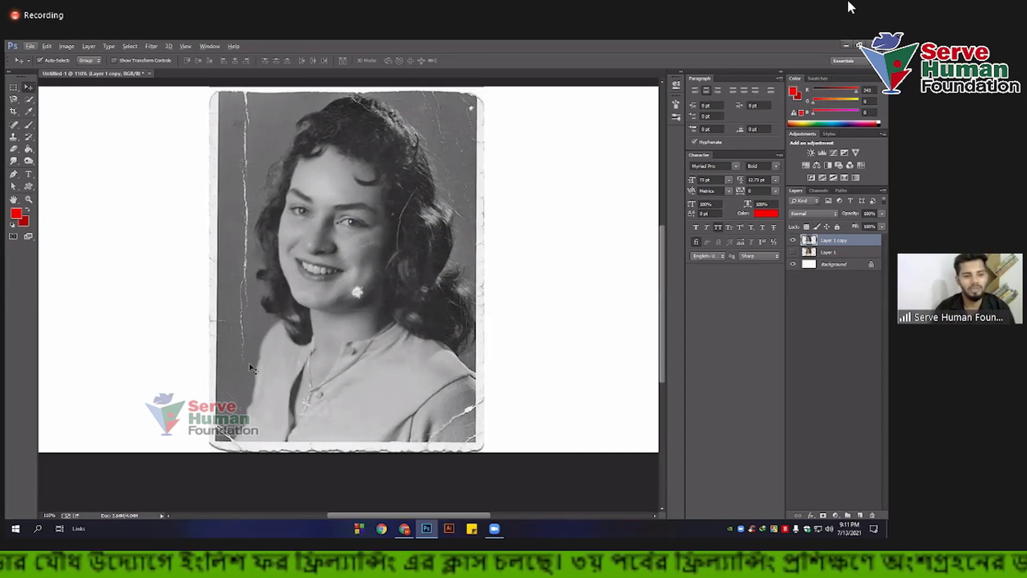
{"action": "scroll", "coordinate": [250, 367], "scroll_direction": "up", "scroll_amount": 4}
{"action": "scroll", "coordinate": [250, 367], "scroll_direction": "up", "scroll_amount": 3}
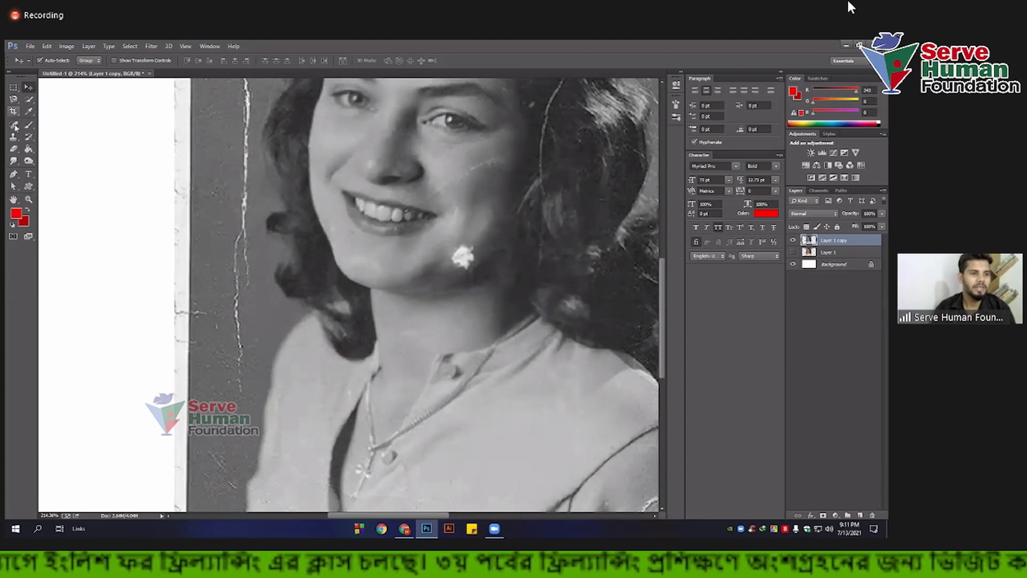
{"action": "right_click", "coordinate": [14, 137]}
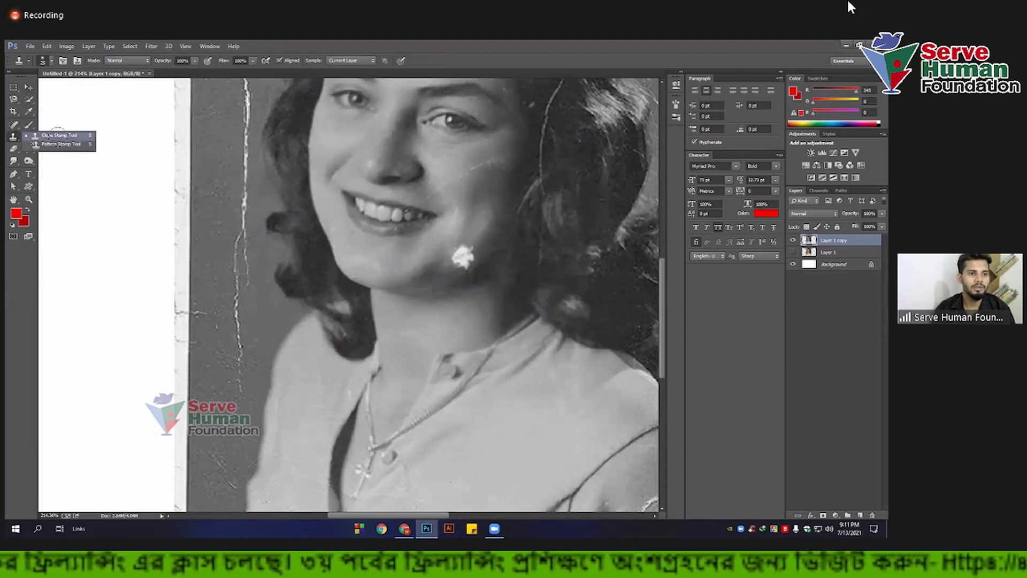
{"action": "left_click", "coordinate": [53, 138]}
Step: Clone background over the lower end of the white crack left of the face
{"action": "scroll", "coordinate": [268, 320], "scroll_direction": "up", "scroll_amount": 2}
{"action": "scroll", "coordinate": [269, 320], "scroll_direction": "up", "scroll_amount": 1}
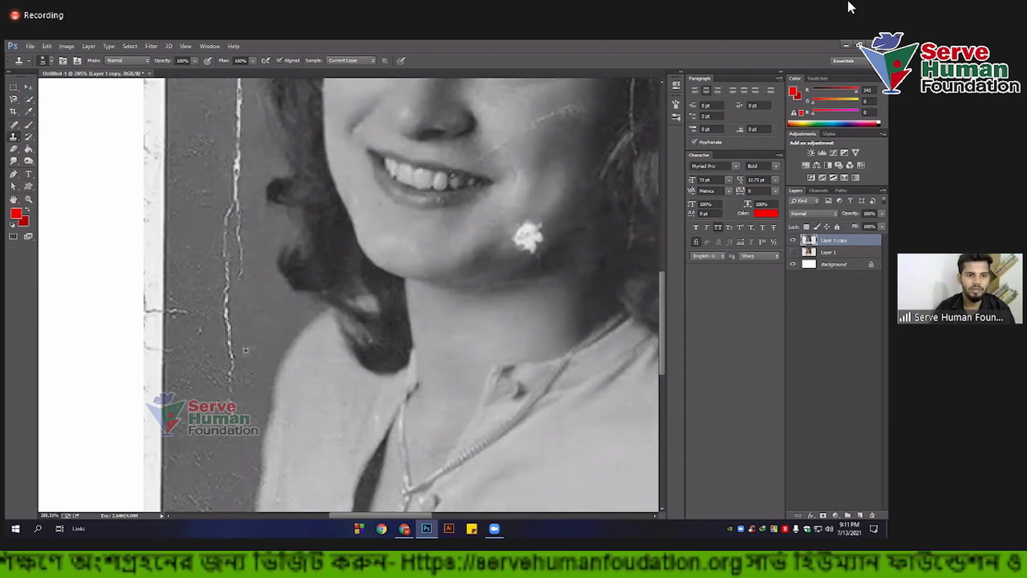
{"action": "scroll", "coordinate": [244, 351], "scroll_direction": "down", "scroll_amount": 2}
{"action": "scroll", "coordinate": [244, 350], "scroll_direction": "up", "scroll_amount": 2}
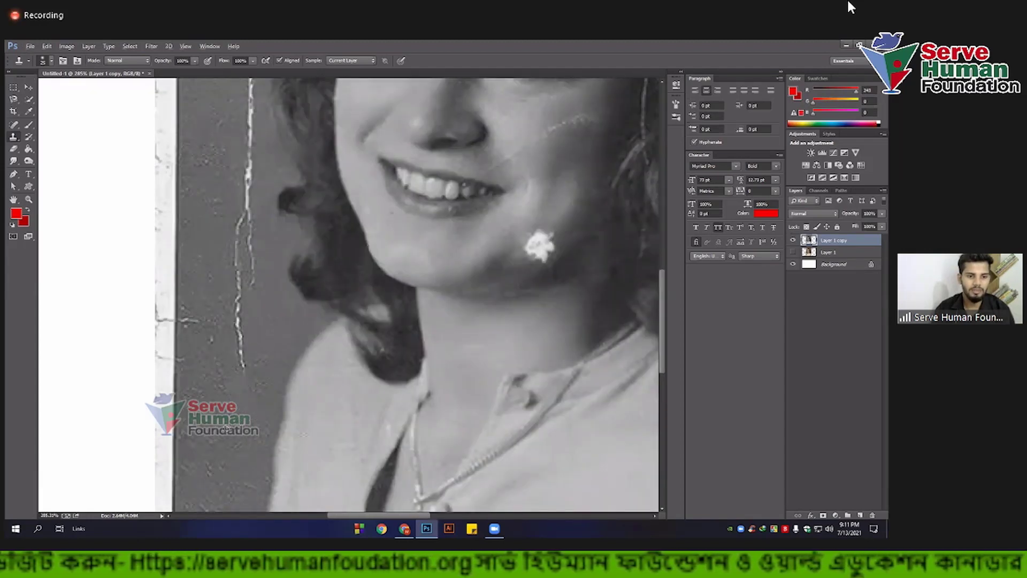
{"action": "left_click_drag", "start_coordinate": [239, 369], "coordinate": [237, 300]}
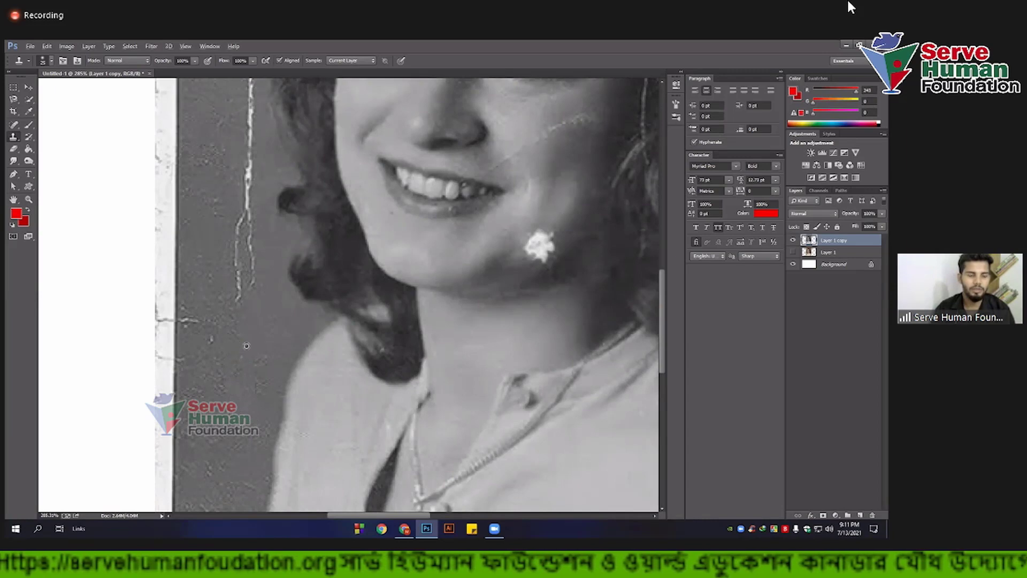
{"action": "scroll", "coordinate": [227, 367], "scroll_direction": "down", "scroll_amount": 2}
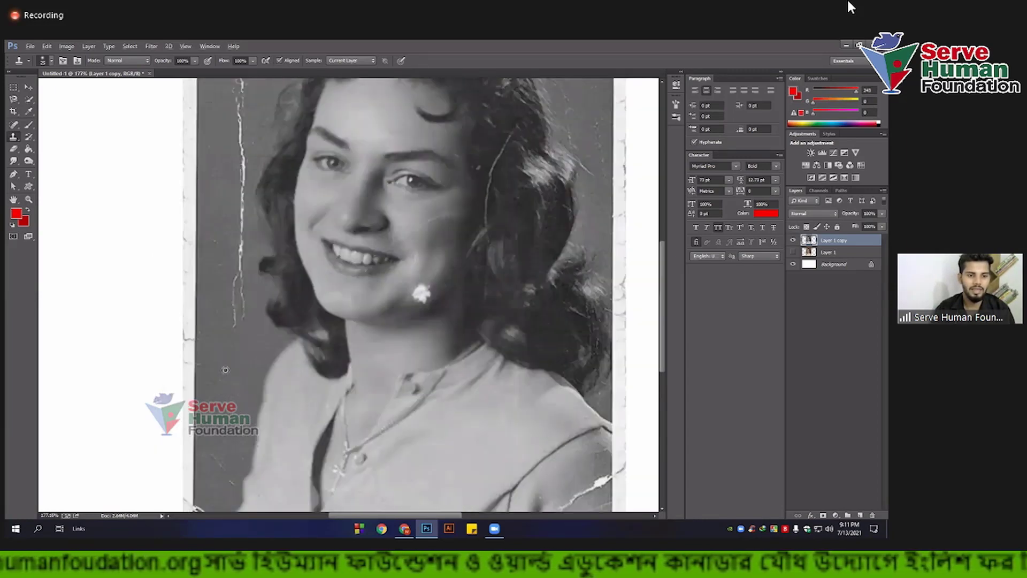
{"action": "scroll", "coordinate": [226, 366], "scroll_direction": "up", "scroll_amount": 1}
{"action": "scroll", "coordinate": [227, 367], "scroll_direction": "down", "scroll_amount": 1}
{"action": "scroll", "coordinate": [235, 351], "scroll_direction": "up", "scroll_amount": 2}
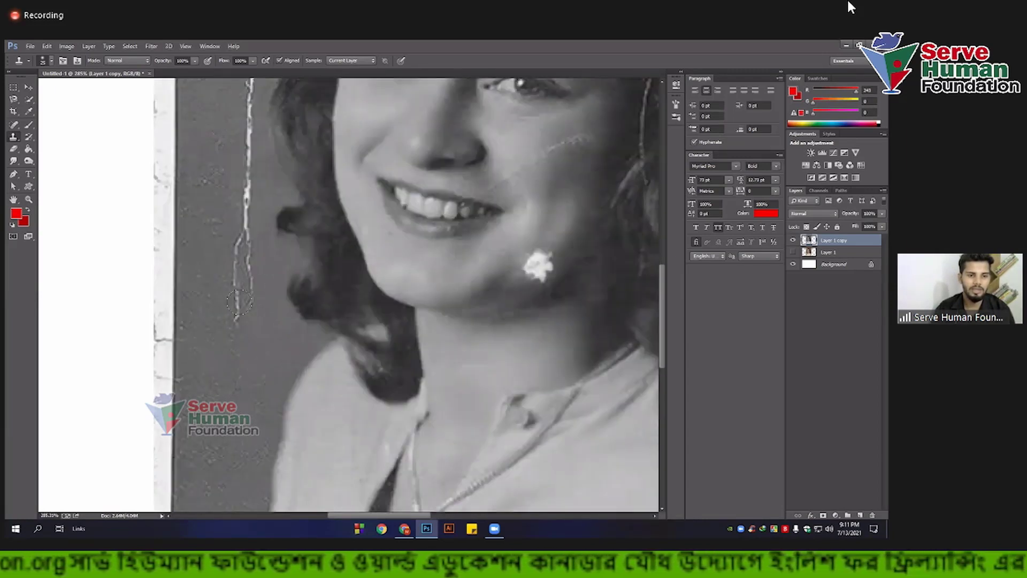
{"action": "mouse_move", "coordinate": [237, 283]}
{"action": "left_mouse_down"}
{"action": "mouse_move", "coordinate": [255, 282]}
{"action": "mouse_move", "coordinate": [244, 261]}
{"action": "left_mouse_up"}
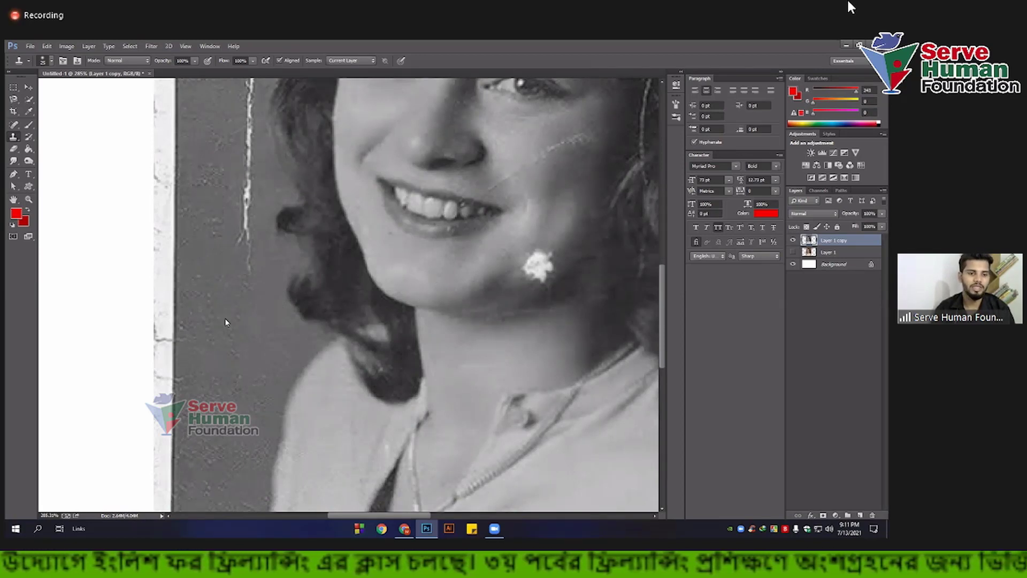
Step: Continue cloning background over the crack further up the left background
{"action": "scroll", "coordinate": [226, 322], "scroll_direction": "up", "scroll_amount": 2}
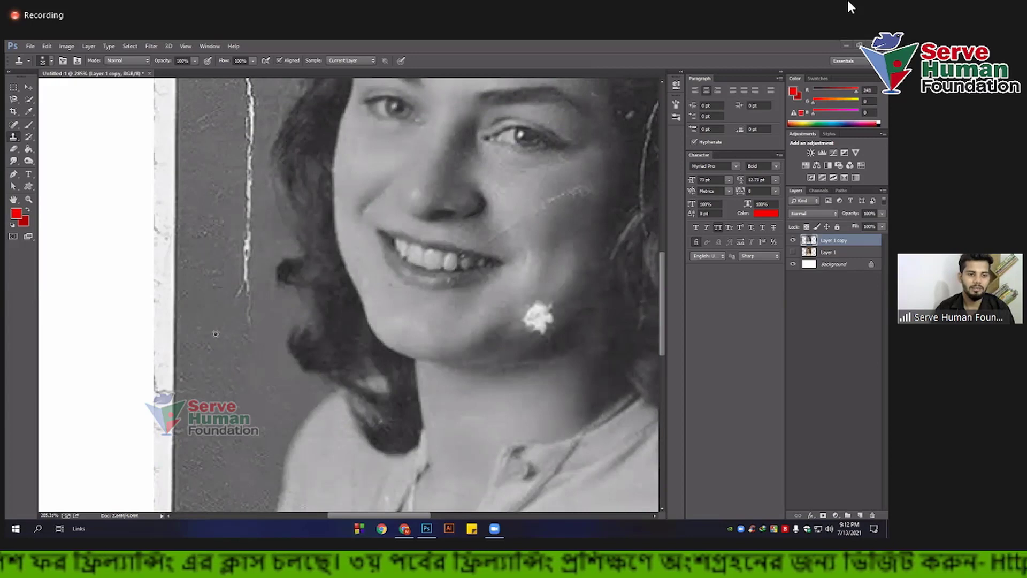
{"action": "mouse_move", "coordinate": [242, 297]}
{"action": "left_mouse_down"}
{"action": "mouse_move", "coordinate": [251, 315]}
{"action": "mouse_move", "coordinate": [249, 243]}
{"action": "left_mouse_up"}
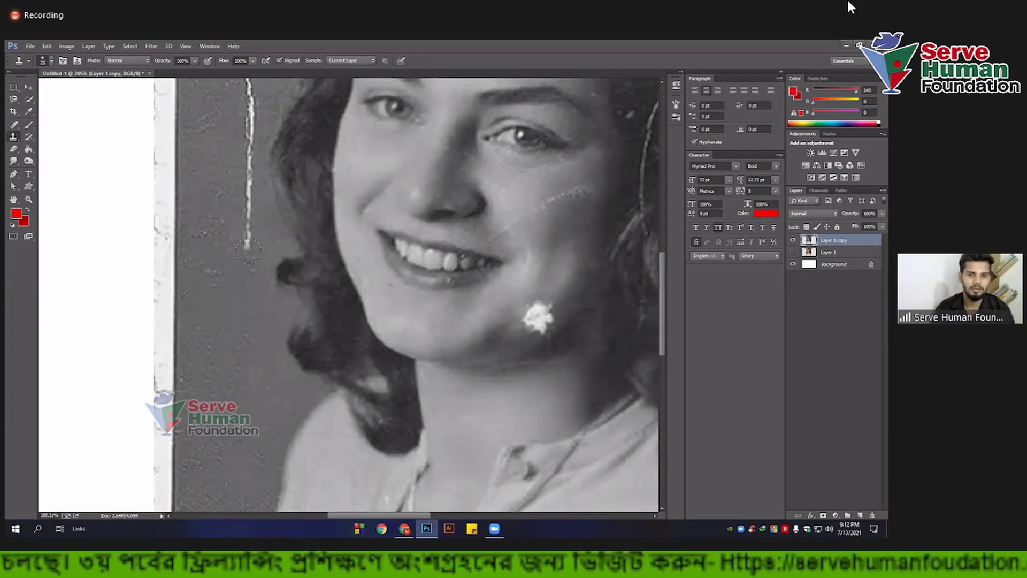
{"action": "scroll", "coordinate": [248, 315], "scroll_direction": "up", "scroll_amount": 2}
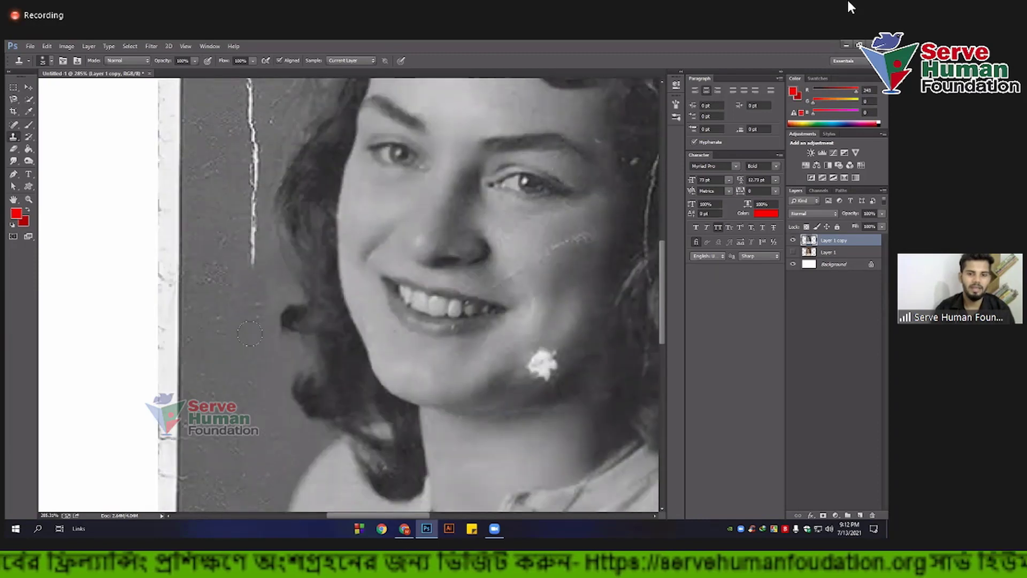
{"action": "scroll", "coordinate": [240, 325], "scroll_direction": "up", "scroll_amount": 1}
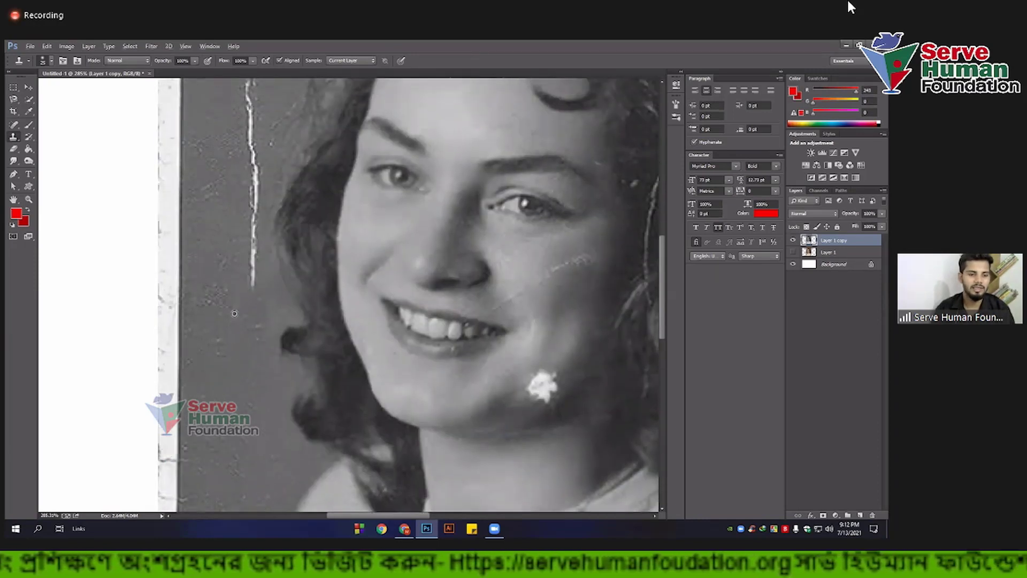
{"action": "left_click_drag", "start_coordinate": [248, 289], "coordinate": [245, 263]}
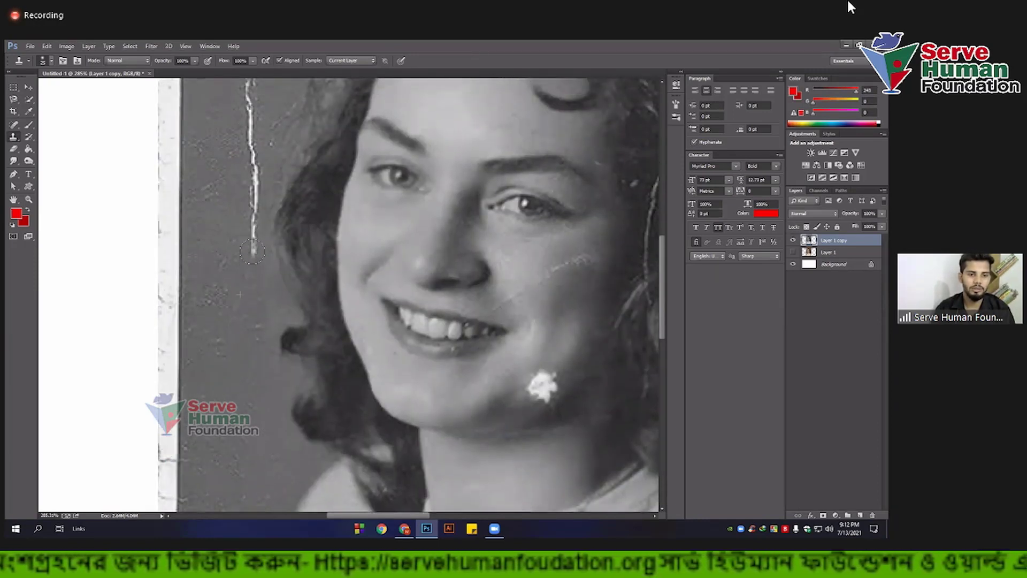
{"action": "scroll", "coordinate": [243, 320], "scroll_direction": "up", "scroll_amount": 2}
{"action": "scroll", "coordinate": [236, 321], "scroll_direction": "up", "scroll_amount": 2}
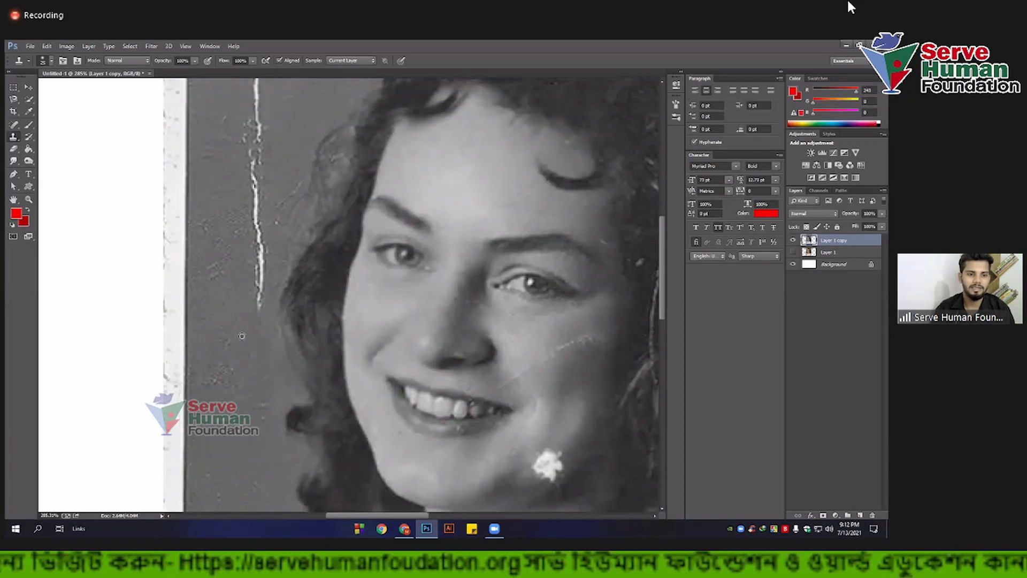
{"action": "left_click_drag", "start_coordinate": [252, 317], "coordinate": [258, 235]}
{"action": "scroll", "coordinate": [243, 264], "scroll_direction": "down", "scroll_amount": 2}
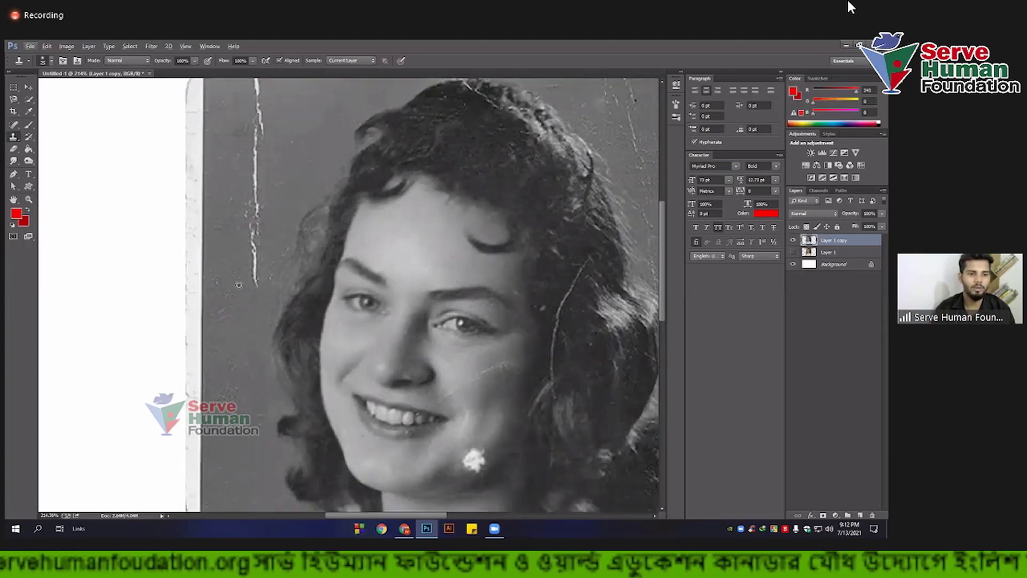
{"action": "left_click_drag", "start_coordinate": [263, 292], "coordinate": [253, 195]}
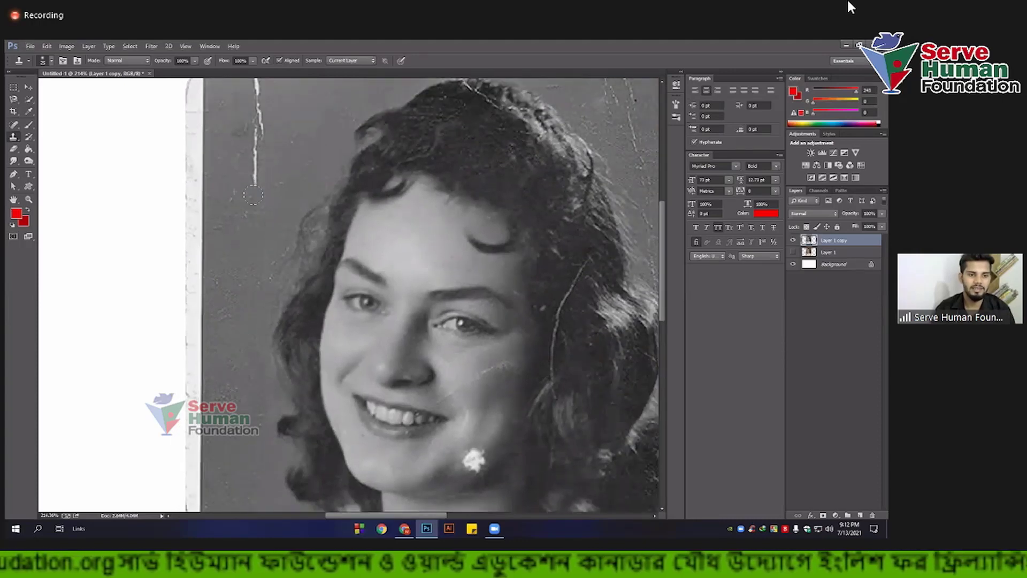
{"action": "scroll", "coordinate": [251, 227], "scroll_direction": "up", "scroll_amount": 3}
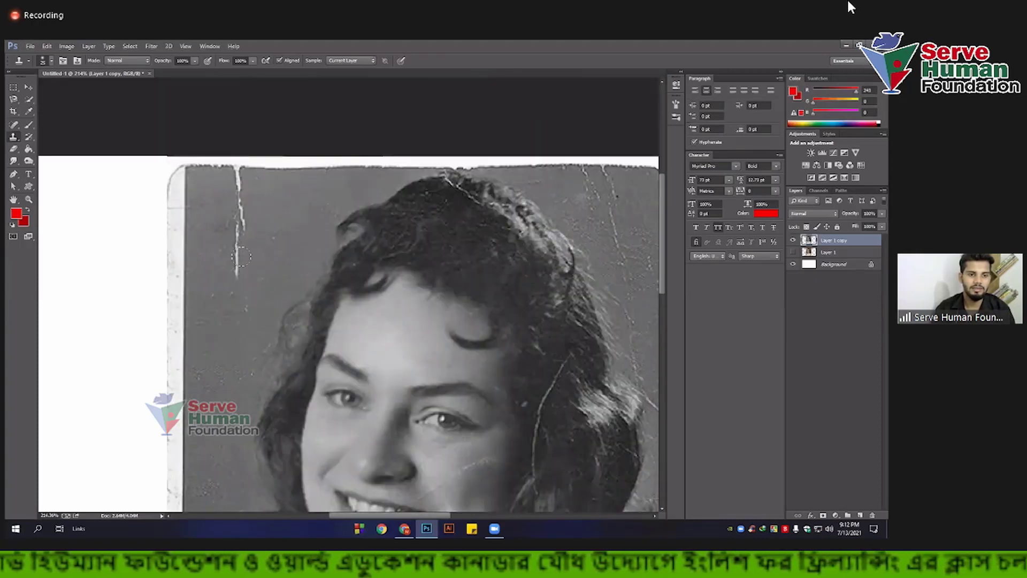
Step: Clone over the white scratches in the background above and left of the hair
{"action": "left_click_drag", "start_coordinate": [241, 227], "coordinate": [239, 181]}
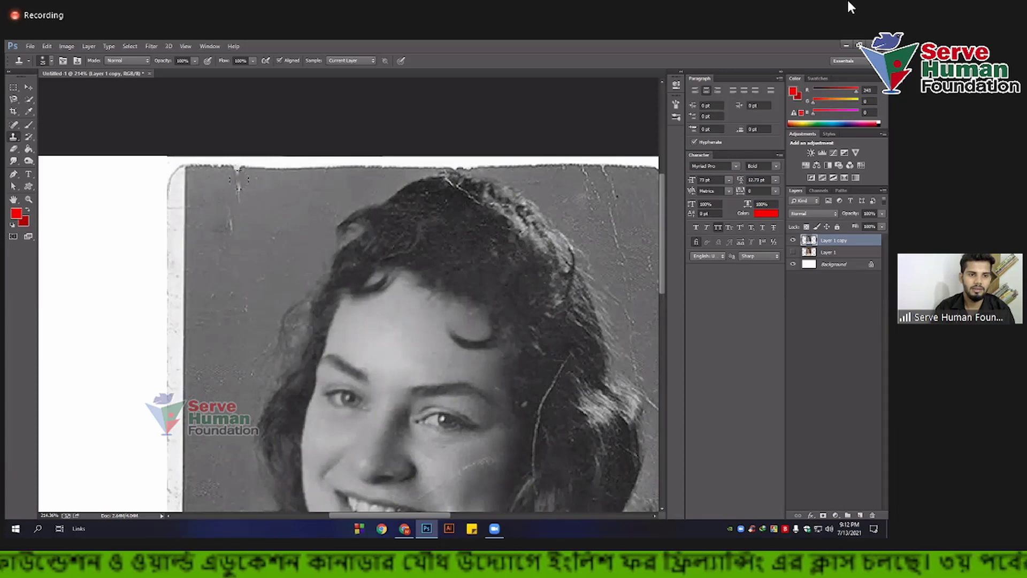
{"action": "left_click", "coordinate": [229, 220]}
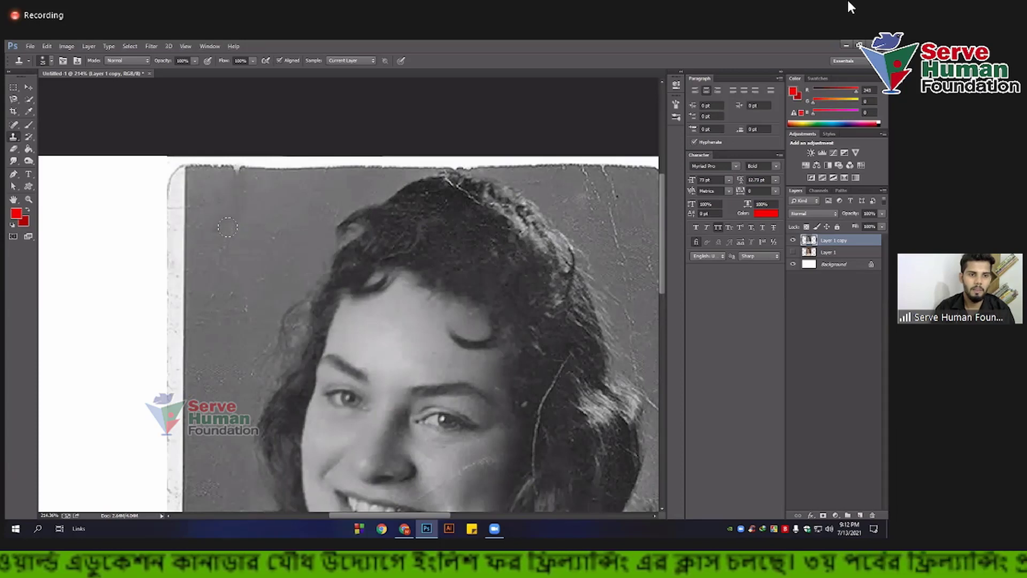
{"action": "scroll", "coordinate": [241, 291], "scroll_direction": "down", "scroll_amount": 3}
{"action": "scroll", "coordinate": [246, 279], "scroll_direction": "down", "scroll_amount": 2}
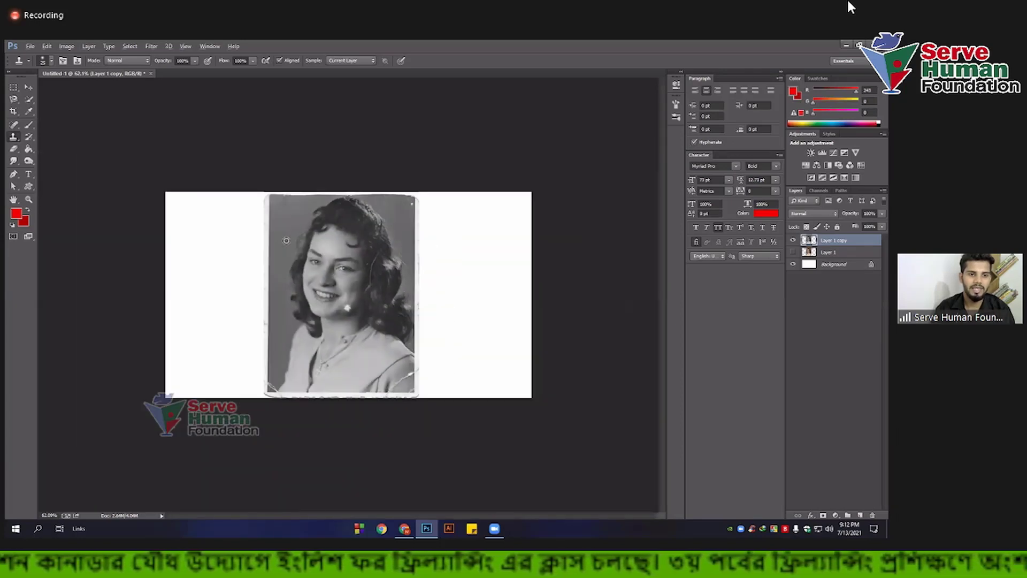
{"action": "scroll", "coordinate": [257, 262], "scroll_direction": "up", "scroll_amount": 2}
{"action": "scroll", "coordinate": [259, 254], "scroll_direction": "up", "scroll_amount": 2}
{"action": "scroll", "coordinate": [251, 241], "scroll_direction": "up", "scroll_amount": 2}
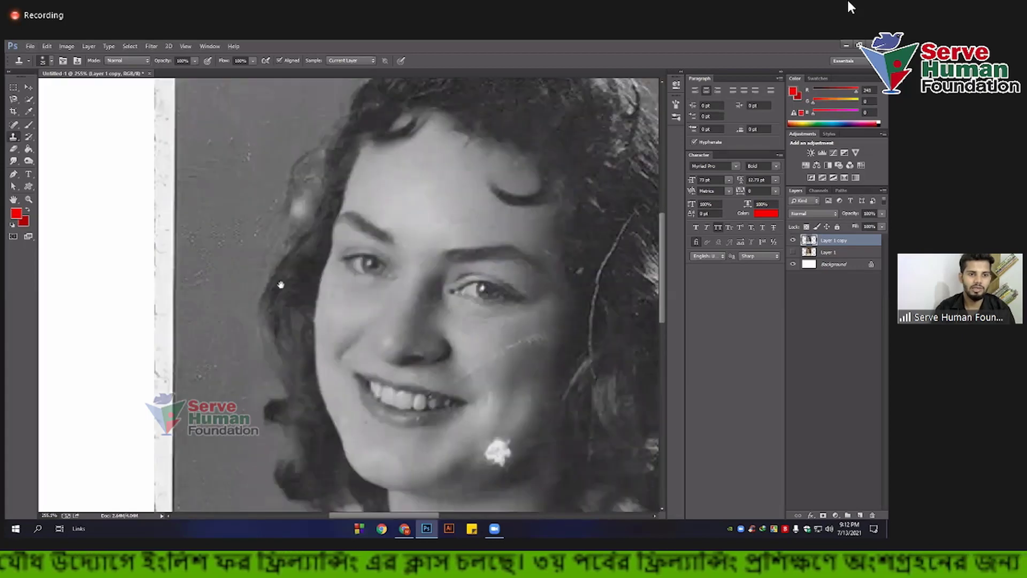
{"action": "scroll", "coordinate": [241, 225], "scroll_direction": "up", "scroll_amount": 1}
{"action": "scroll", "coordinate": [233, 209], "scroll_direction": "up", "scroll_amount": 2}
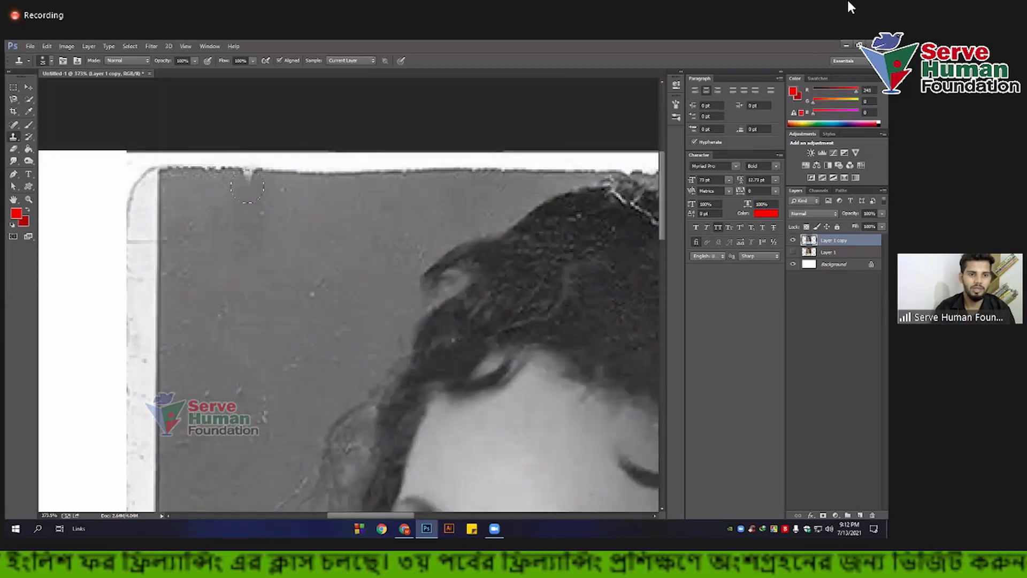
{"action": "scroll", "coordinate": [257, 225], "scroll_direction": "down", "scroll_amount": 2}
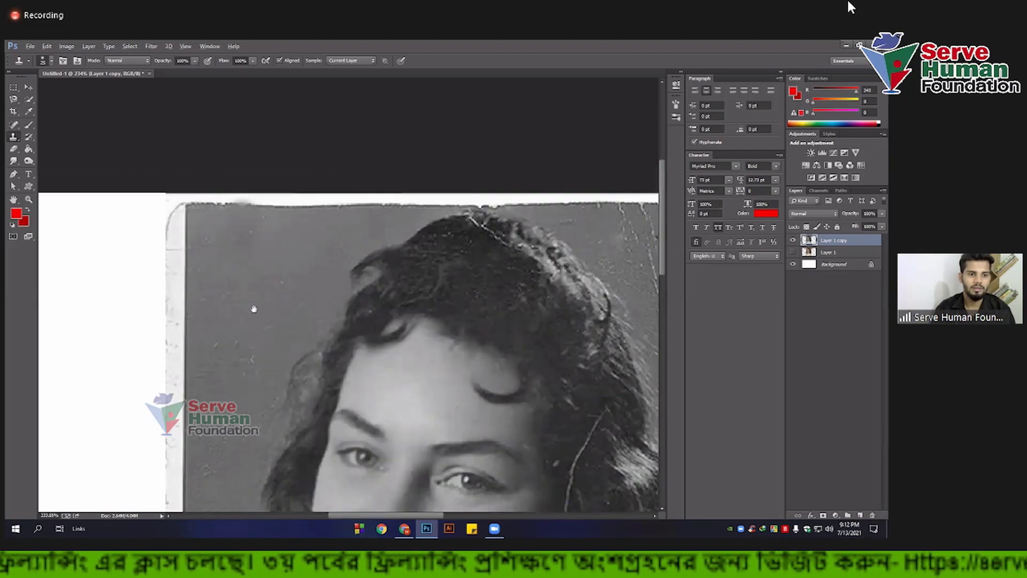
{"action": "scroll", "coordinate": [254, 307], "scroll_direction": "down", "scroll_amount": 2}
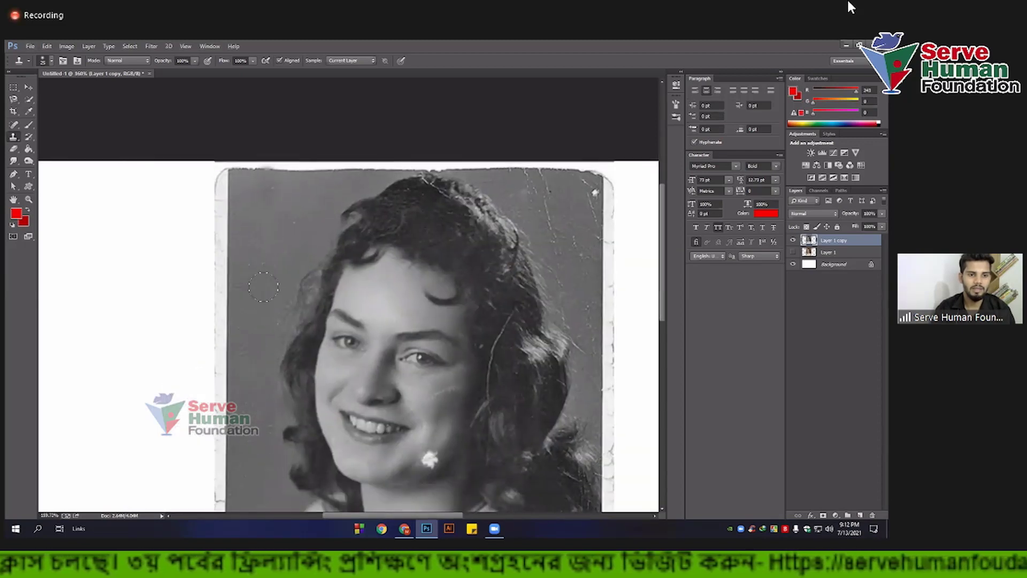
{"action": "scroll", "coordinate": [264, 288], "scroll_direction": "up", "scroll_amount": 2}
Step: Sample clean grey background as the new clone source
{"action": "key", "text": "alt"}
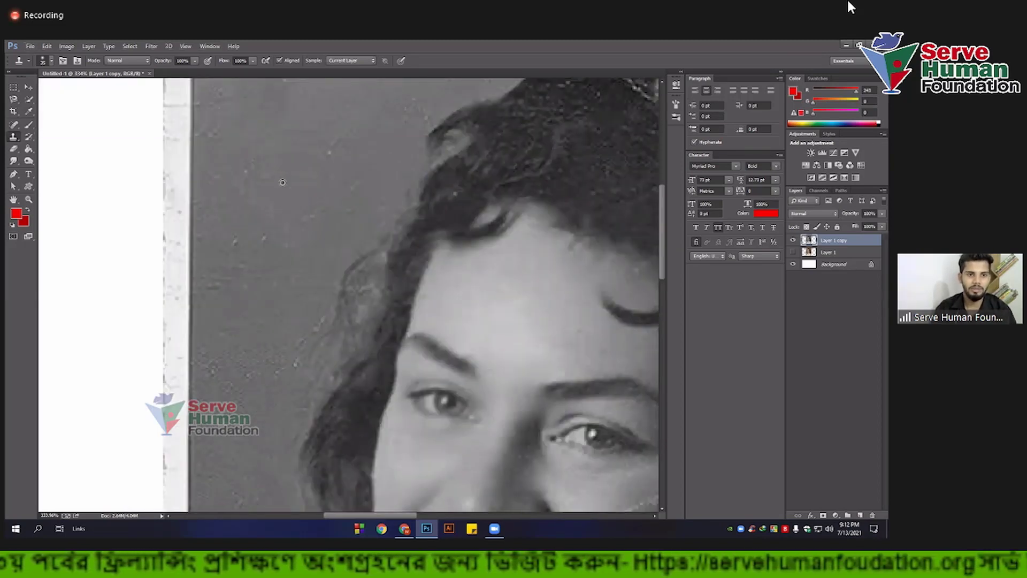
{"action": "left_click", "coordinate": [284, 182], "text": "alt"}
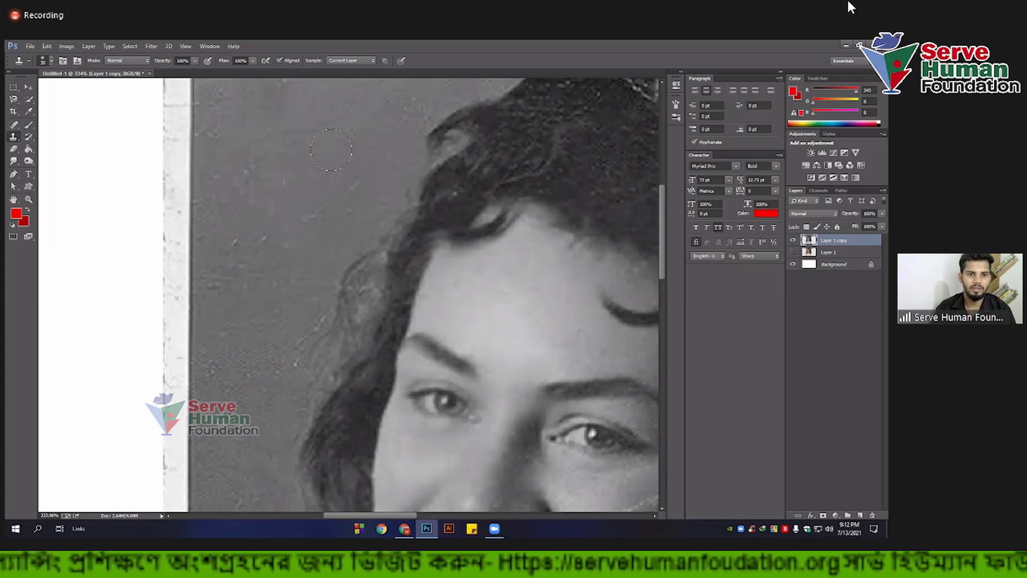
{"action": "scroll", "coordinate": [313, 178], "scroll_direction": "down", "scroll_amount": 2}
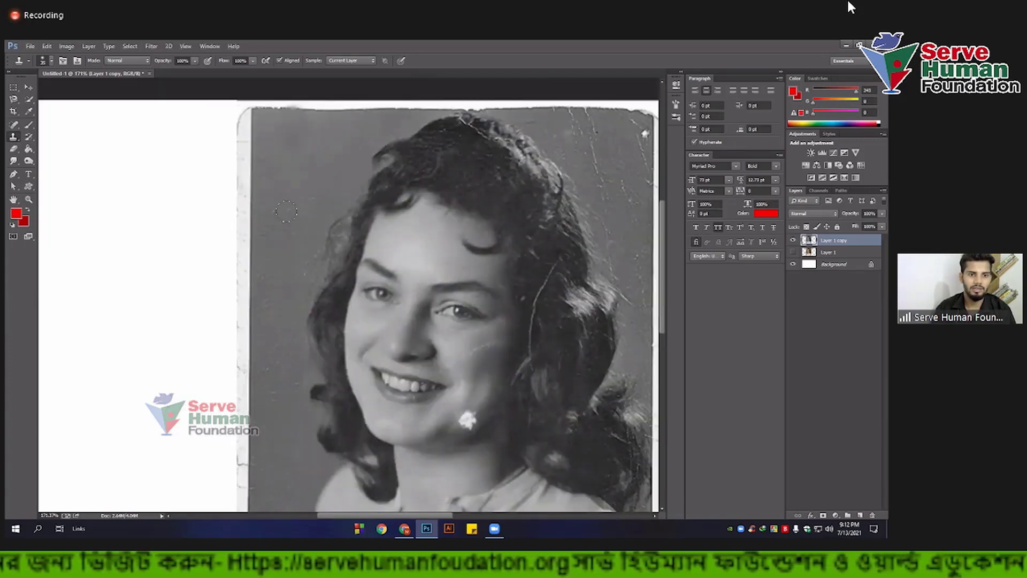
{"action": "scroll", "coordinate": [273, 222], "scroll_direction": "down", "scroll_amount": 1}
{"action": "scroll", "coordinate": [288, 269], "scroll_direction": "down", "scroll_amount": 2}
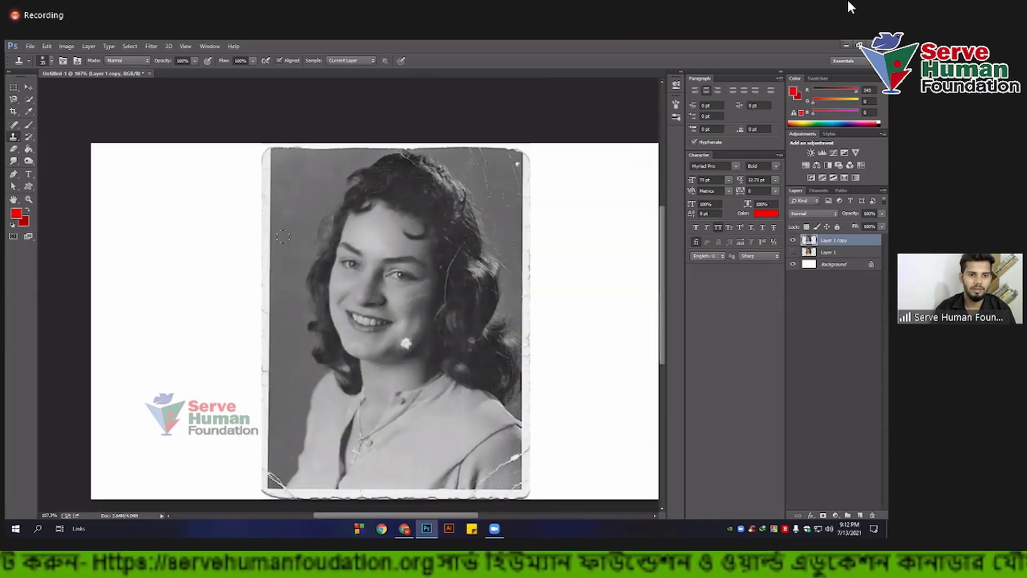
{"action": "scroll", "coordinate": [293, 273], "scroll_direction": "down", "scroll_amount": 2}
Step: Clone dark tone over the bottom-left corner cracks by the shoulder, then fit the photo on screen
{"action": "scroll", "coordinate": [282, 311], "scroll_direction": "up", "scroll_amount": 3}
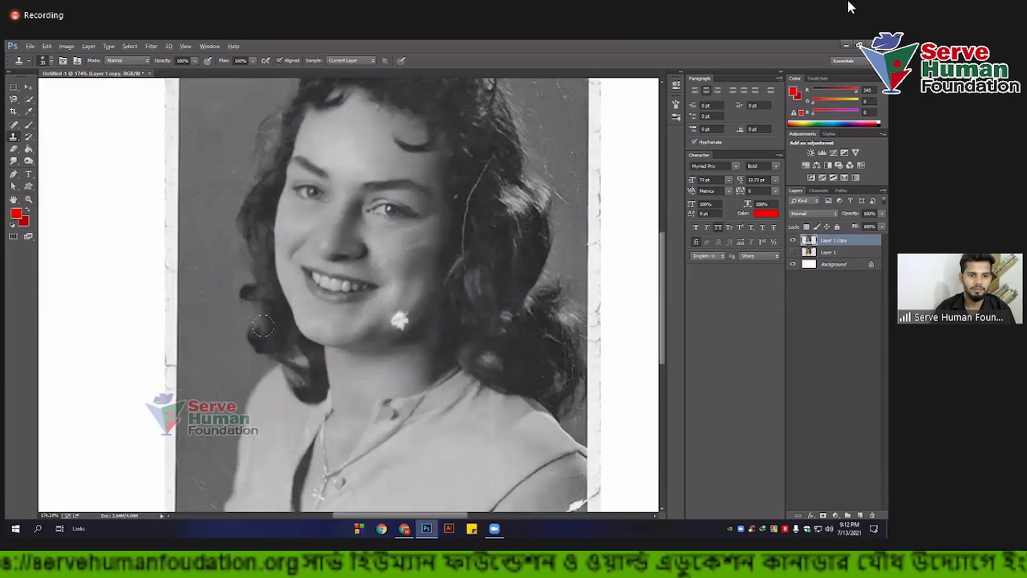
{"action": "scroll", "coordinate": [353, 142], "scroll_direction": "up", "scroll_amount": 1}
{"action": "scroll", "coordinate": [353, 214], "scroll_direction": "down", "scroll_amount": 3}
{"action": "scroll", "coordinate": [346, 244], "scroll_direction": "up", "scroll_amount": 2}
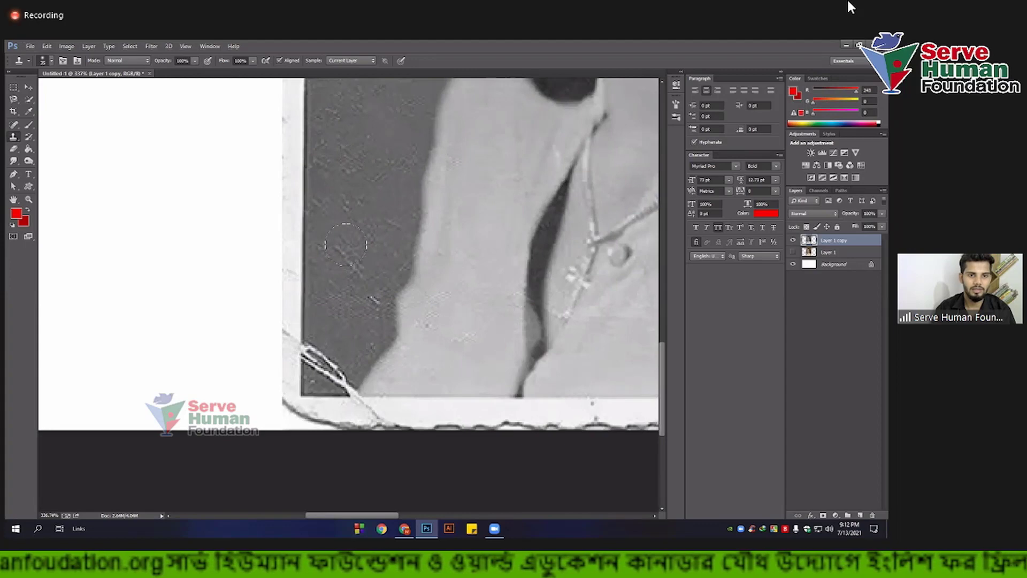
{"action": "scroll", "coordinate": [348, 256], "scroll_direction": "down", "scroll_amount": 3}
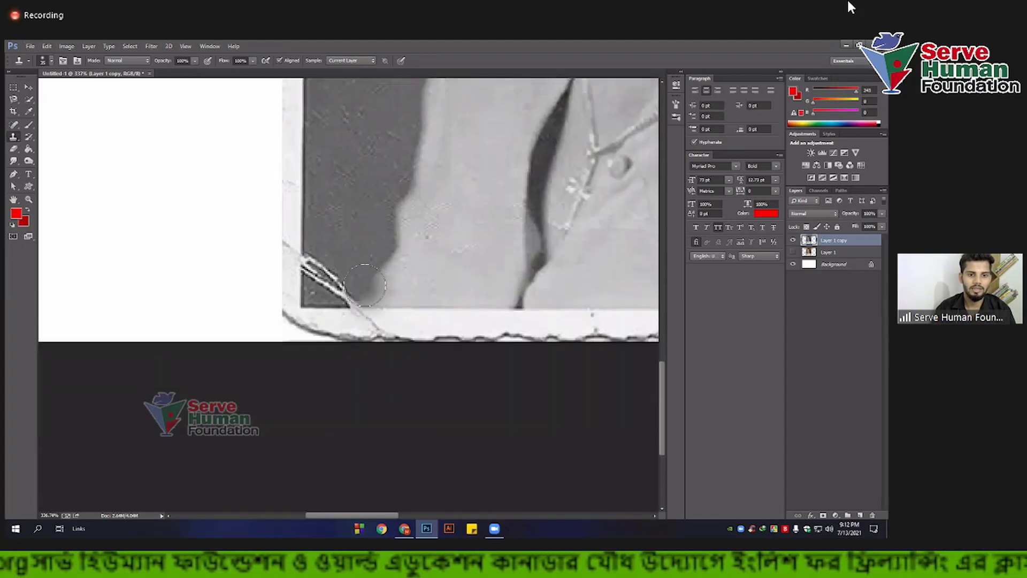
{"action": "scroll", "coordinate": [339, 204], "scroll_direction": "down", "scroll_amount": 1}
{"action": "left_click_drag", "start_coordinate": [302, 241], "coordinate": [342, 262]}
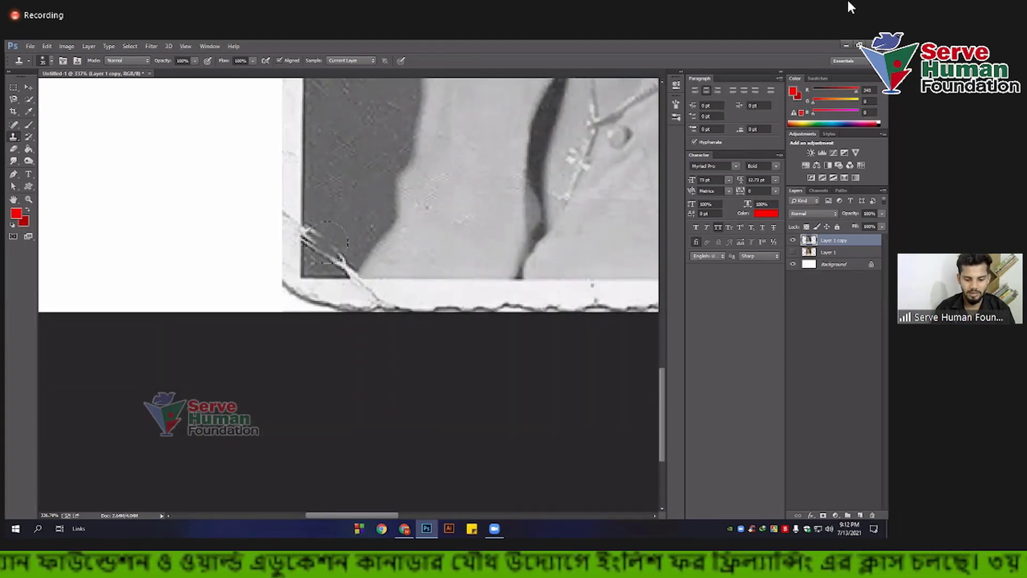
{"action": "left_click_drag", "start_coordinate": [305, 231], "coordinate": [313, 236]}
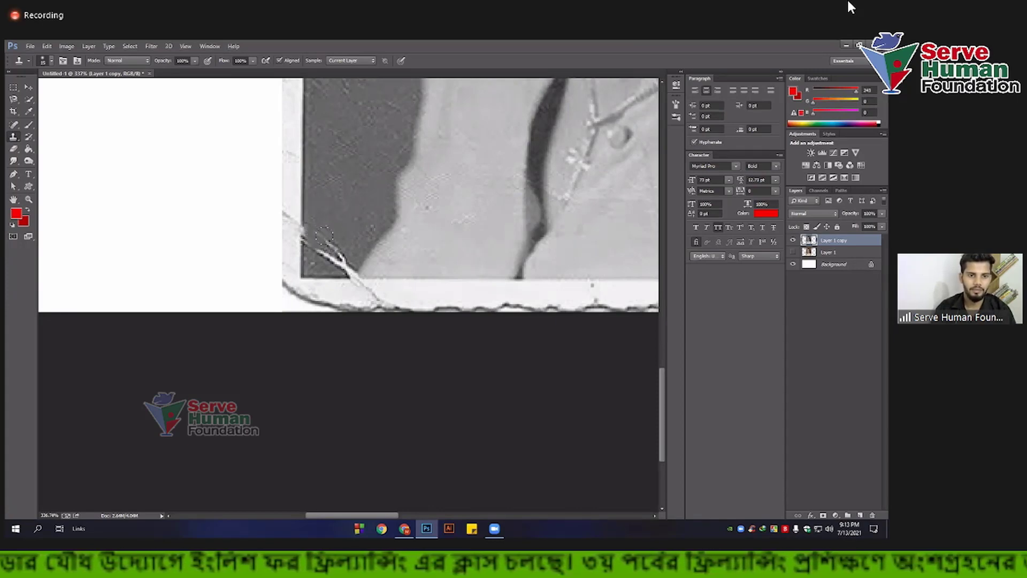
{"action": "left_click_drag", "start_coordinate": [342, 253], "coordinate": [328, 257]}
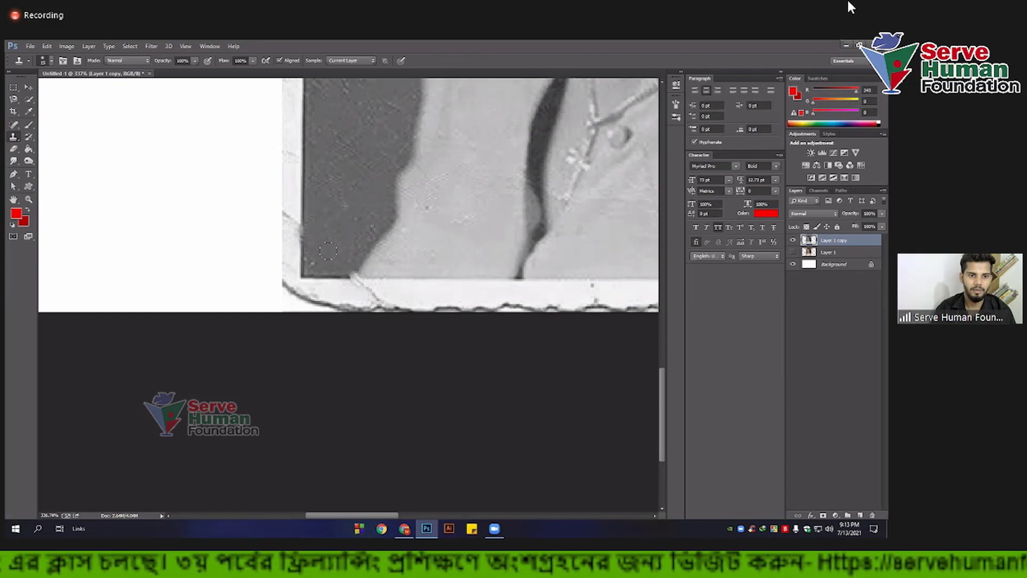
{"action": "key", "text": "ctrl+0"}
Step: Spot-heal the vertical scratch in the background beside the hair
{"action": "scroll", "coordinate": [423, 131], "scroll_direction": "up", "scroll_amount": 1}
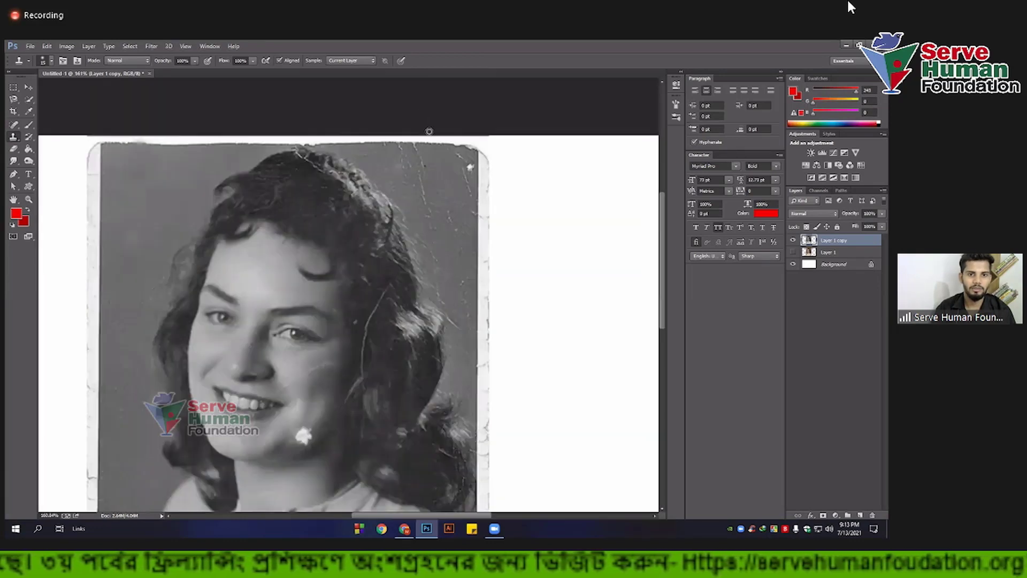
{"action": "scroll", "coordinate": [423, 131], "scroll_direction": "up", "scroll_amount": 1}
{"action": "scroll", "coordinate": [423, 131], "scroll_direction": "up", "scroll_amount": 1}
{"action": "scroll", "coordinate": [369, 233], "scroll_direction": "up", "scroll_amount": 1}
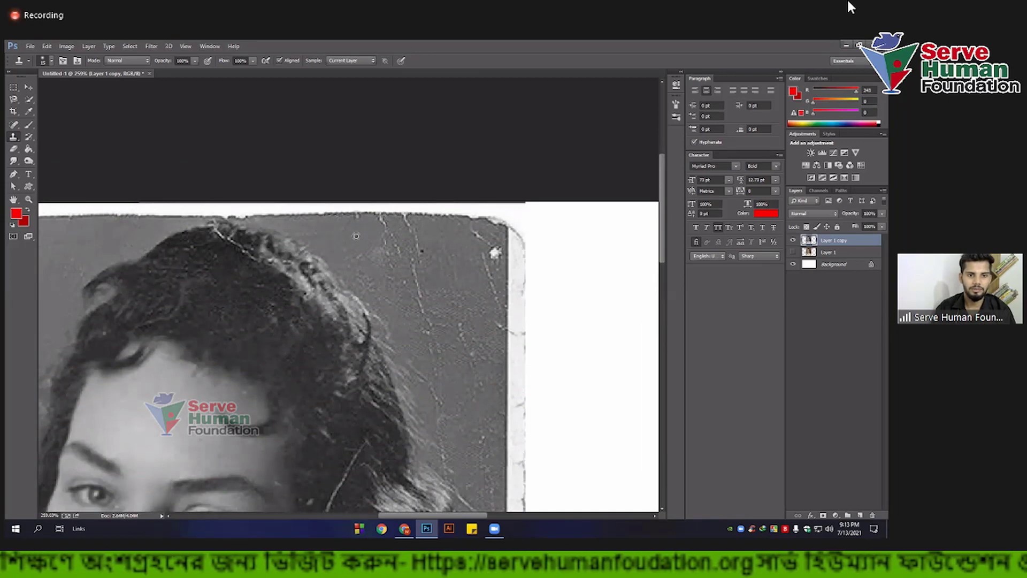
{"action": "scroll", "coordinate": [370, 227], "scroll_direction": "up", "scroll_amount": 1}
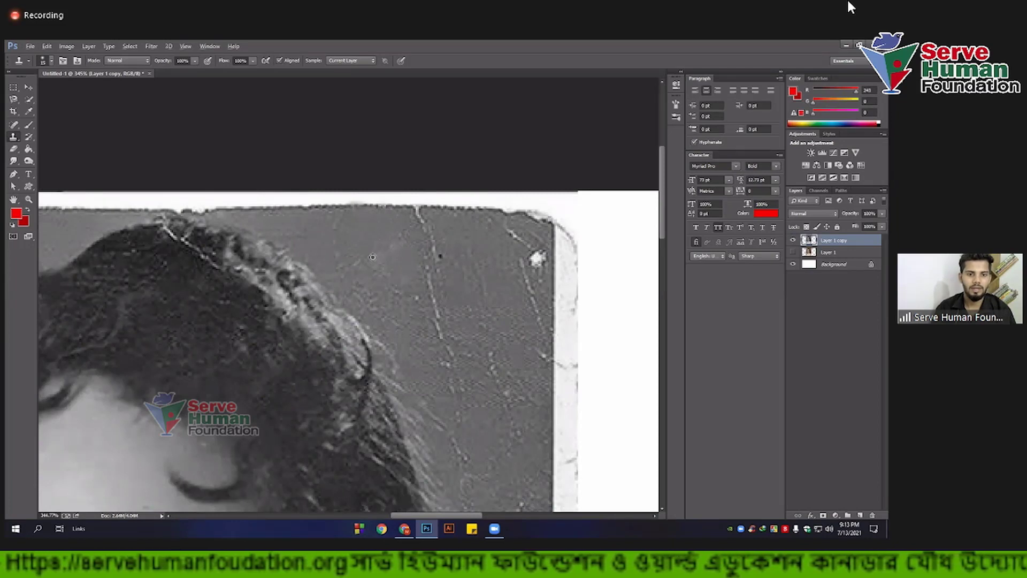
{"action": "scroll", "coordinate": [369, 257], "scroll_direction": "down", "scroll_amount": 2}
{"action": "right_click", "coordinate": [14, 129]}
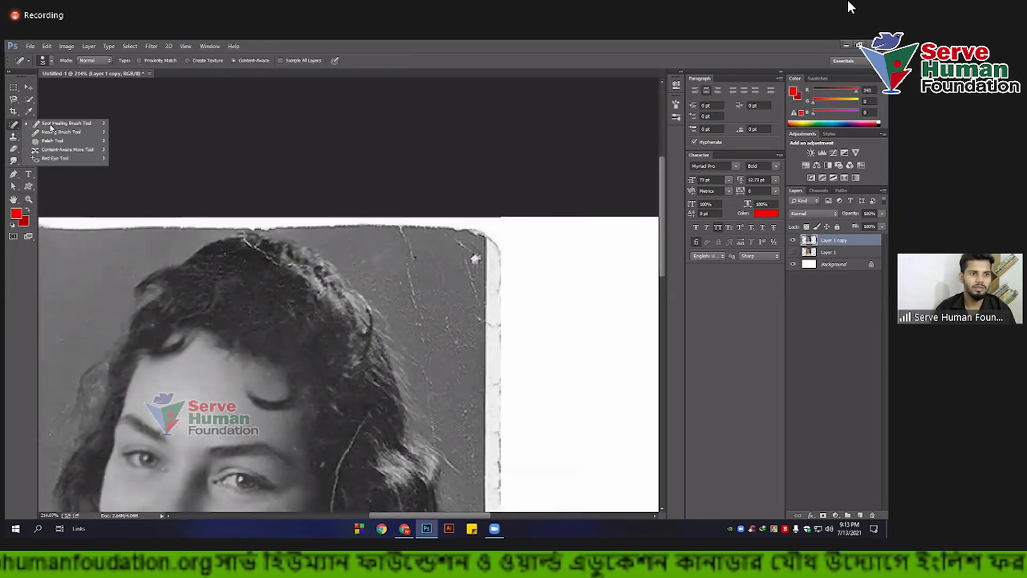
{"action": "left_click", "coordinate": [71, 128]}
{"action": "scroll", "coordinate": [414, 289], "scroll_direction": "up", "scroll_amount": 2}
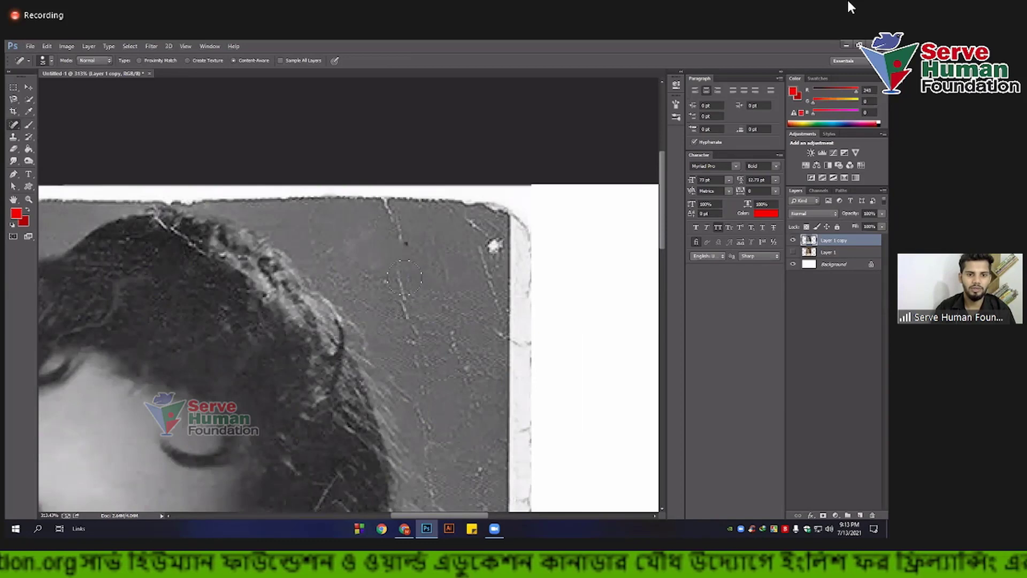
{"action": "left_click", "coordinate": [412, 293]}
{"action": "left_click", "coordinate": [413, 317]}
{"action": "left_click", "coordinate": [402, 255]}
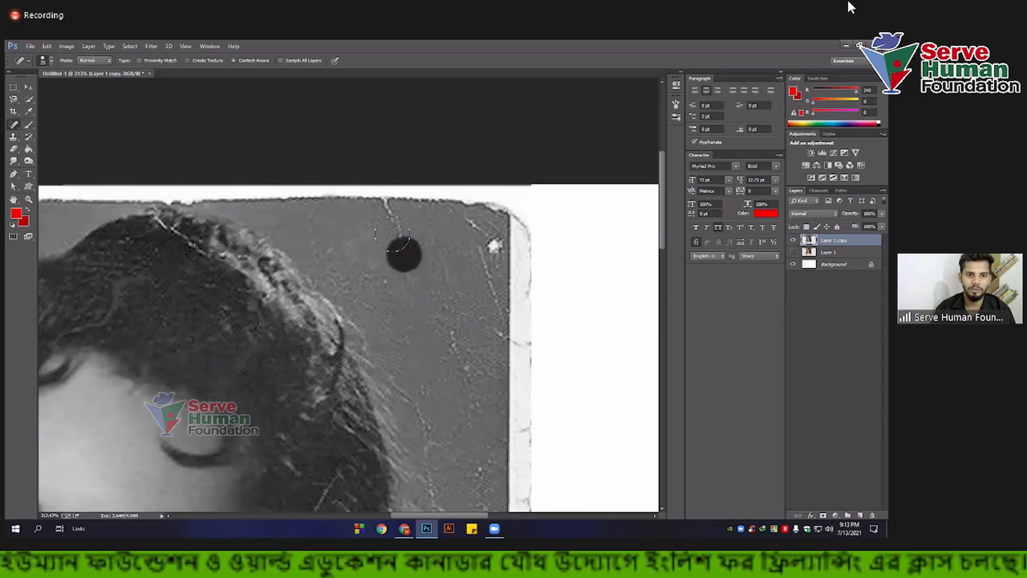
{"action": "left_click", "coordinate": [387, 229]}
Step: Undo a healing dab and clone over the light specks near the photo's right edge
{"action": "scroll", "coordinate": [421, 296], "scroll_direction": "down", "scroll_amount": 2}
{"action": "scroll", "coordinate": [421, 292], "scroll_direction": "up", "scroll_amount": 2}
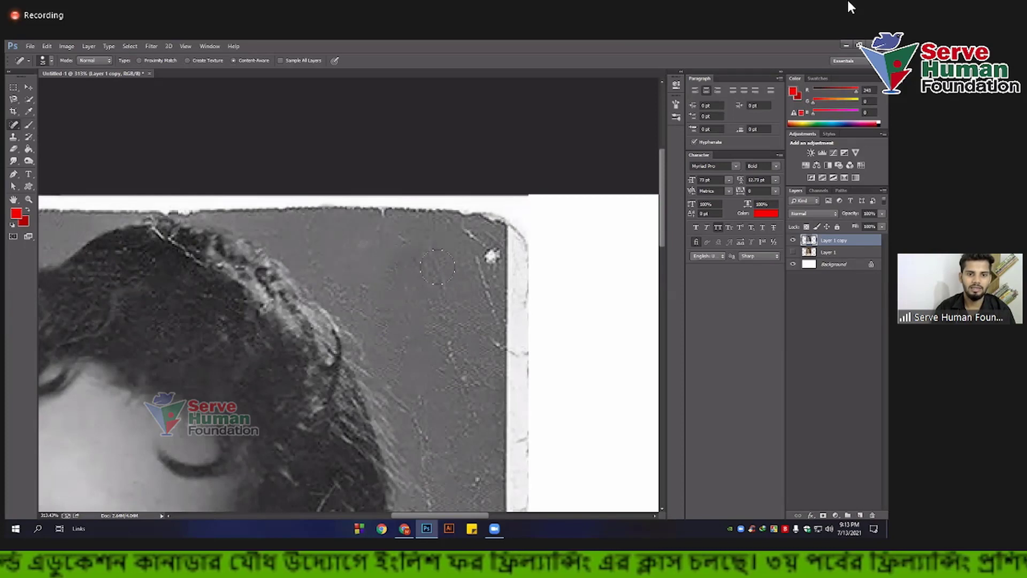
{"action": "left_click", "coordinate": [486, 256]}
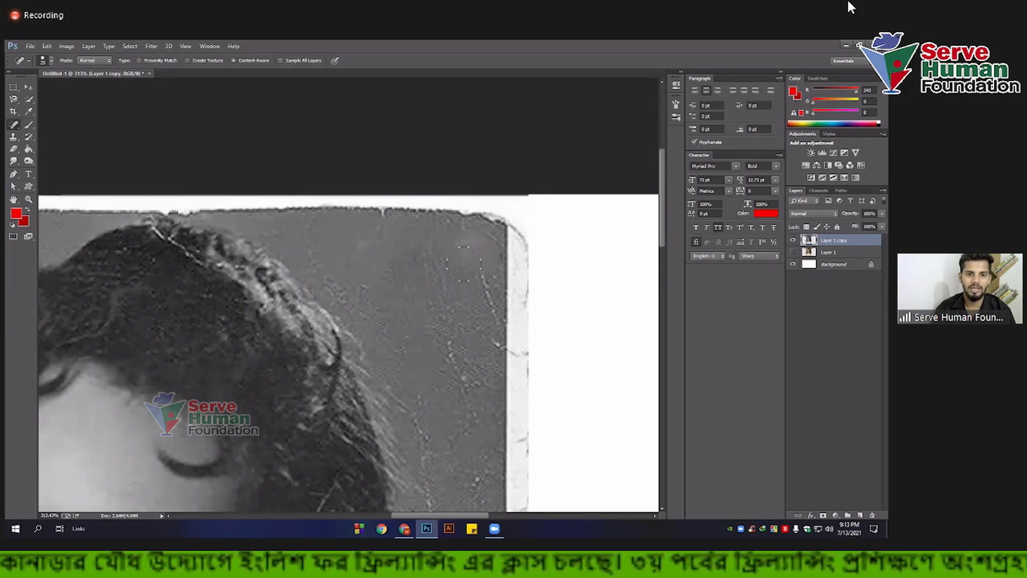
{"action": "key", "text": "ctrl+z"}
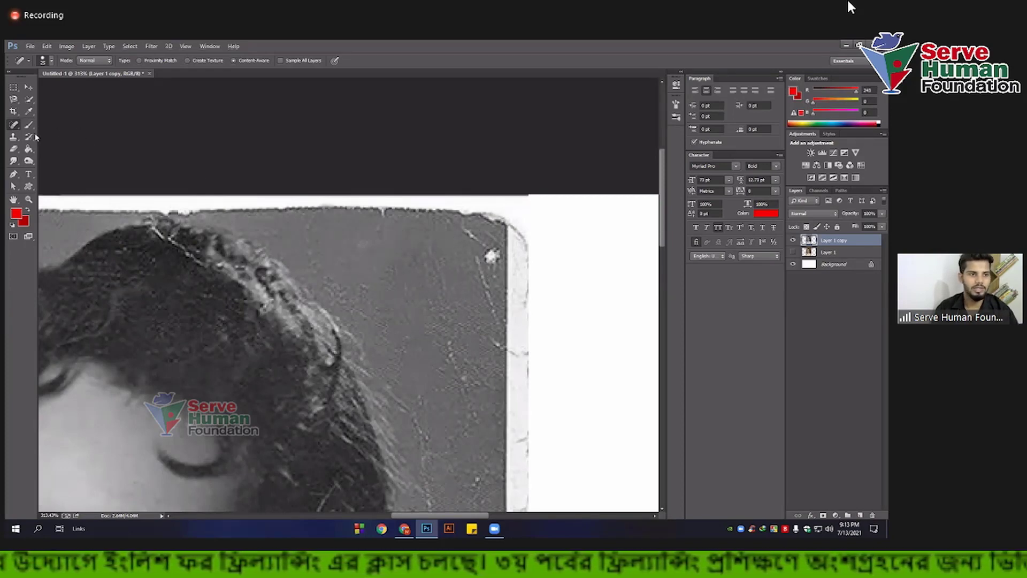
{"action": "left_click", "coordinate": [15, 137]}
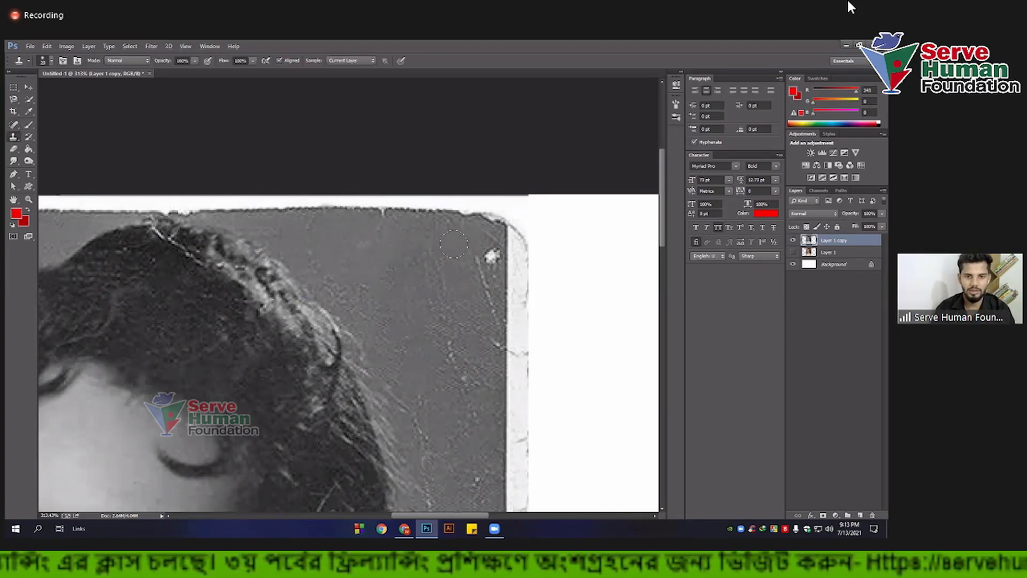
{"action": "left_click", "coordinate": [488, 256]}
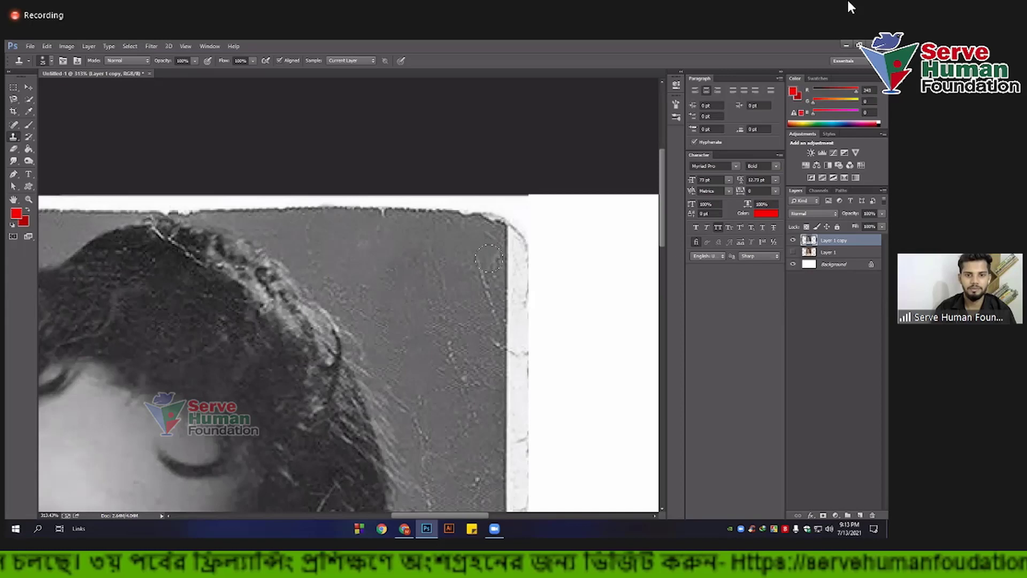
{"action": "left_click", "coordinate": [491, 293]}
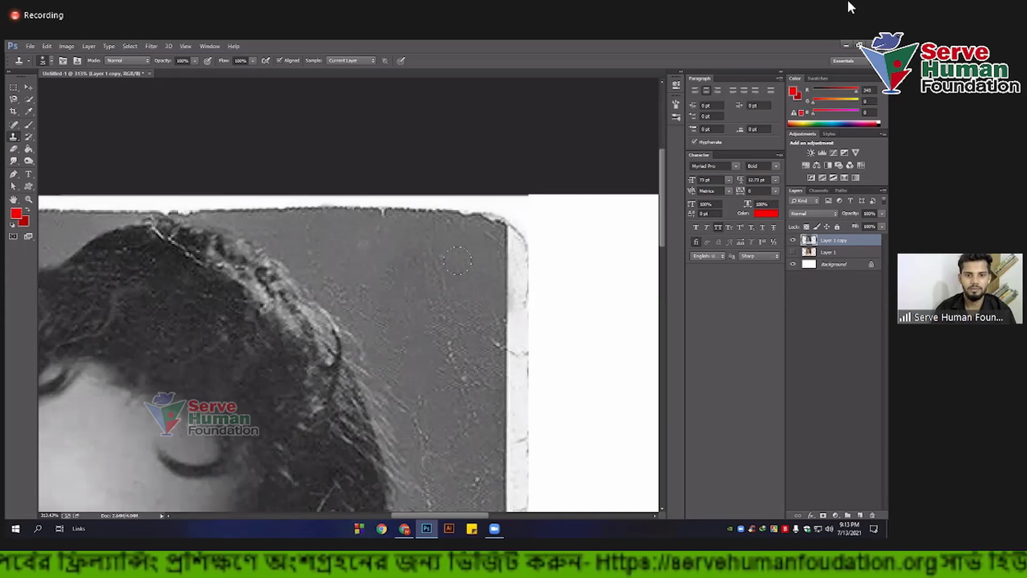
{"action": "scroll", "coordinate": [444, 268], "scroll_direction": "down", "scroll_amount": 1}
{"action": "scroll", "coordinate": [449, 252], "scroll_direction": "up", "scroll_amount": 1}
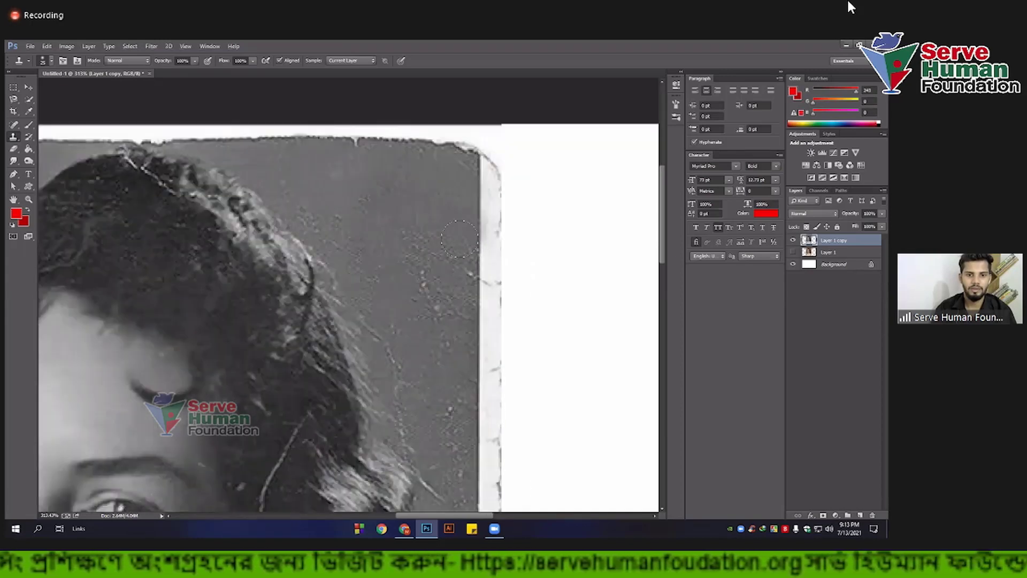
{"action": "scroll", "coordinate": [457, 273], "scroll_direction": "up", "scroll_amount": 1}
{"action": "left_click_drag", "start_coordinate": [466, 278], "coordinate": [484, 275]}
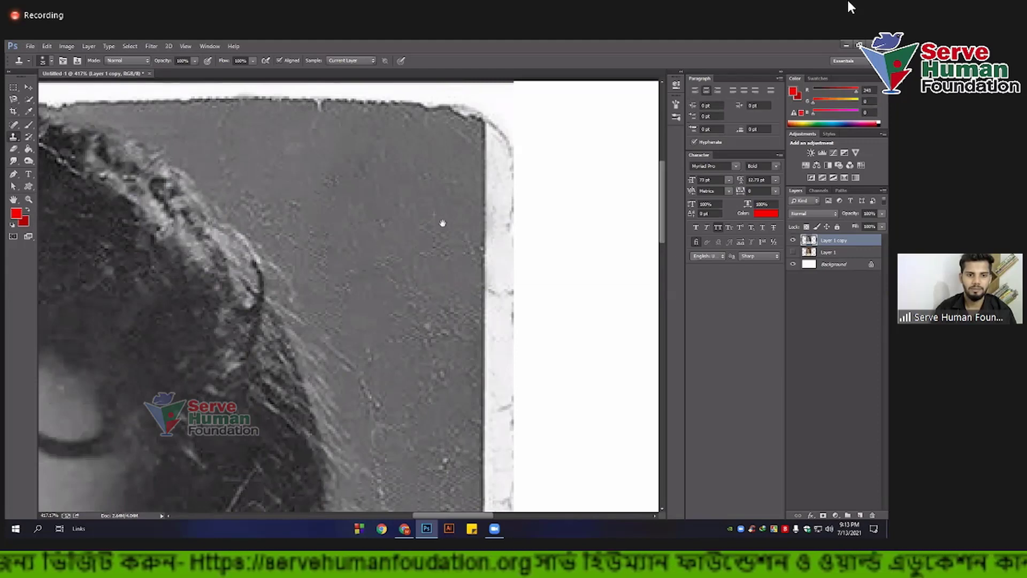
Step: Zoom back out to review the cleaned right background and full portrait
{"action": "scroll", "coordinate": [438, 230], "scroll_direction": "down", "scroll_amount": 2}
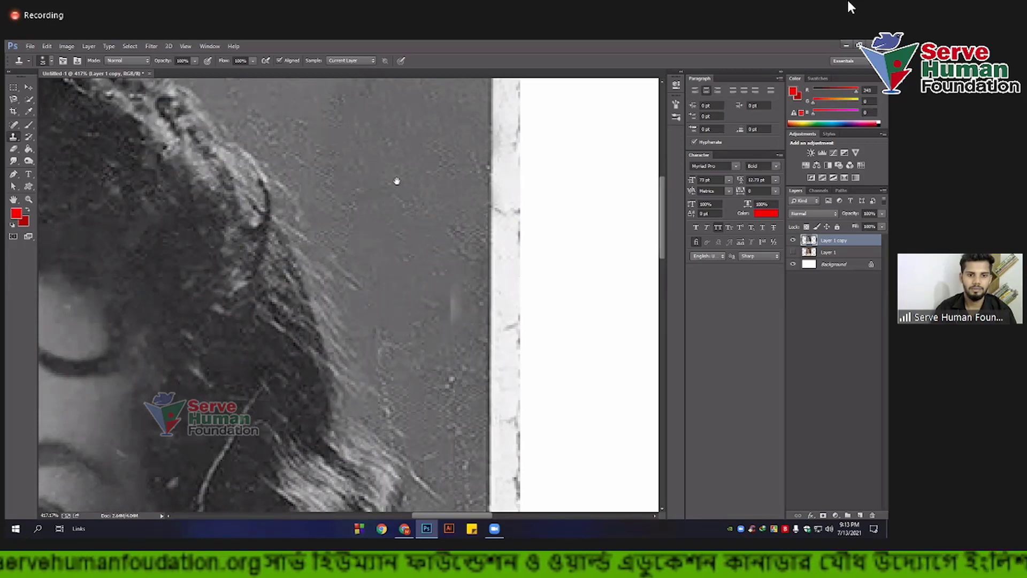
{"action": "scroll", "coordinate": [401, 214], "scroll_direction": "down", "scroll_amount": 3}
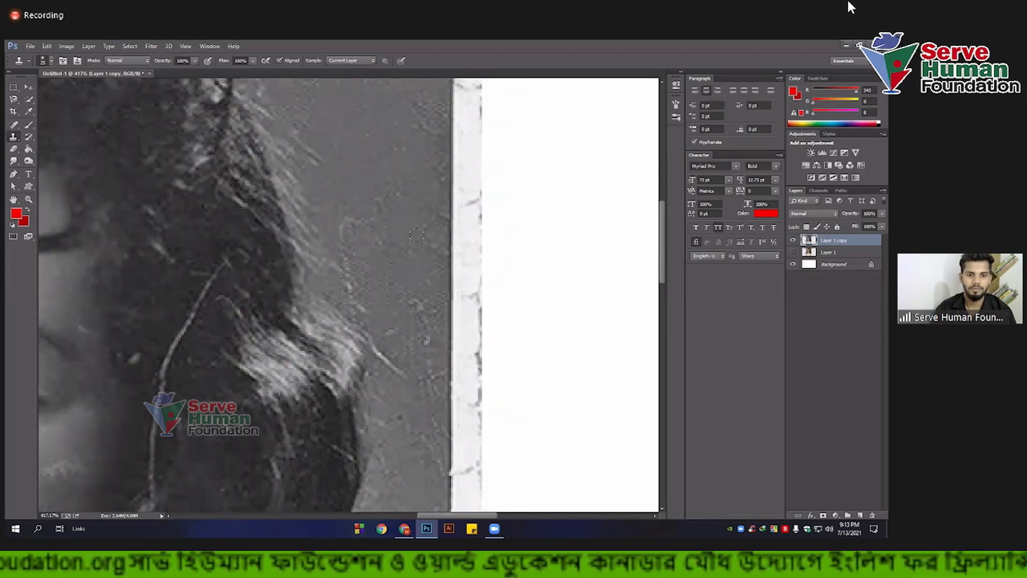
{"action": "scroll", "coordinate": [417, 237], "scroll_direction": "down", "scroll_amount": 3}
{"action": "scroll", "coordinate": [412, 209], "scroll_direction": "up", "scroll_amount": 1}
{"action": "scroll", "coordinate": [407, 181], "scroll_direction": "up", "scroll_amount": 1}
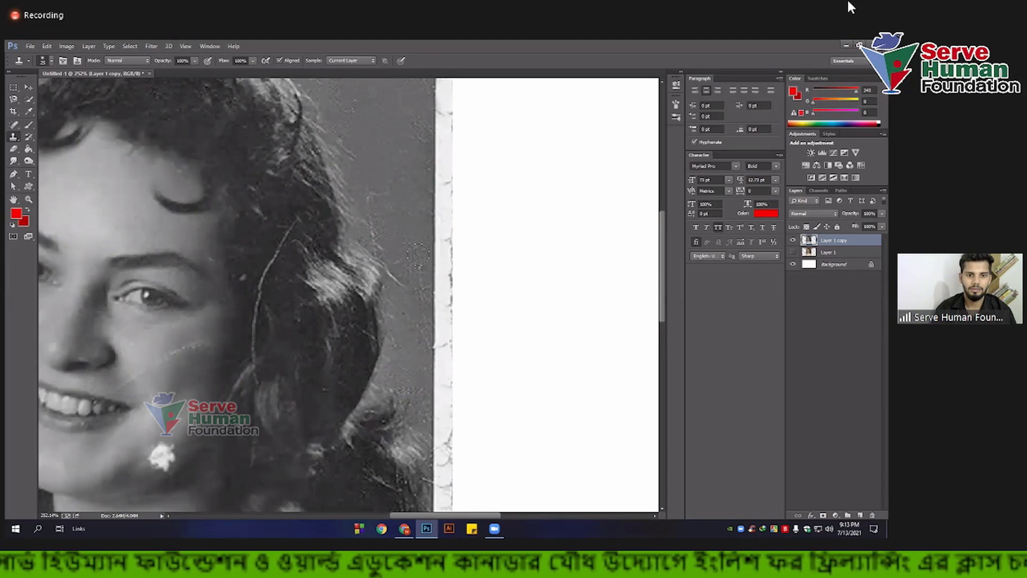
{"action": "scroll", "coordinate": [420, 274], "scroll_direction": "down", "scroll_amount": 1}
{"action": "scroll", "coordinate": [418, 214], "scroll_direction": "down", "scroll_amount": 2}
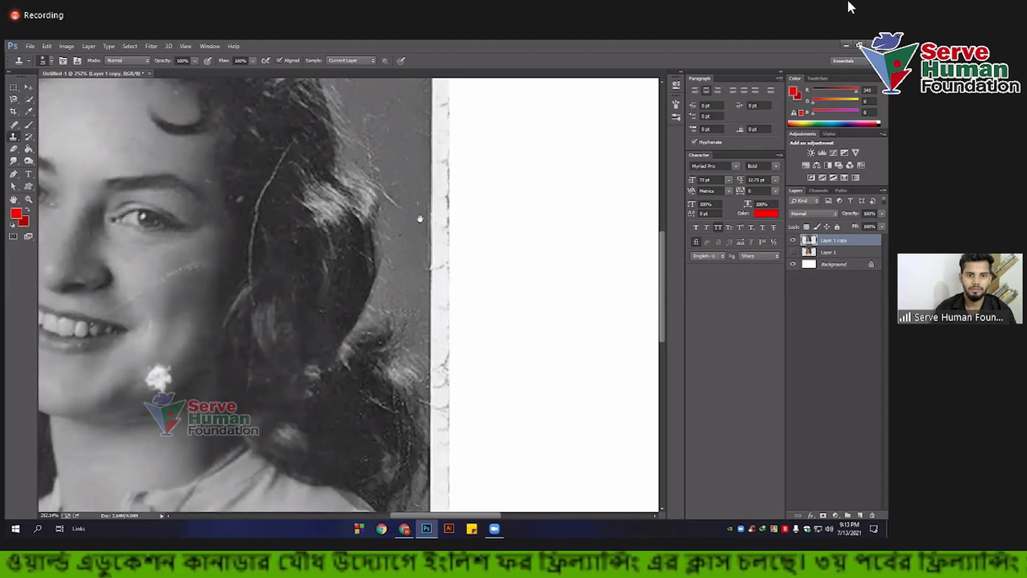
{"action": "scroll", "coordinate": [420, 218], "scroll_direction": "down", "scroll_amount": 2}
{"action": "scroll", "coordinate": [422, 157], "scroll_direction": "down", "scroll_amount": 3}
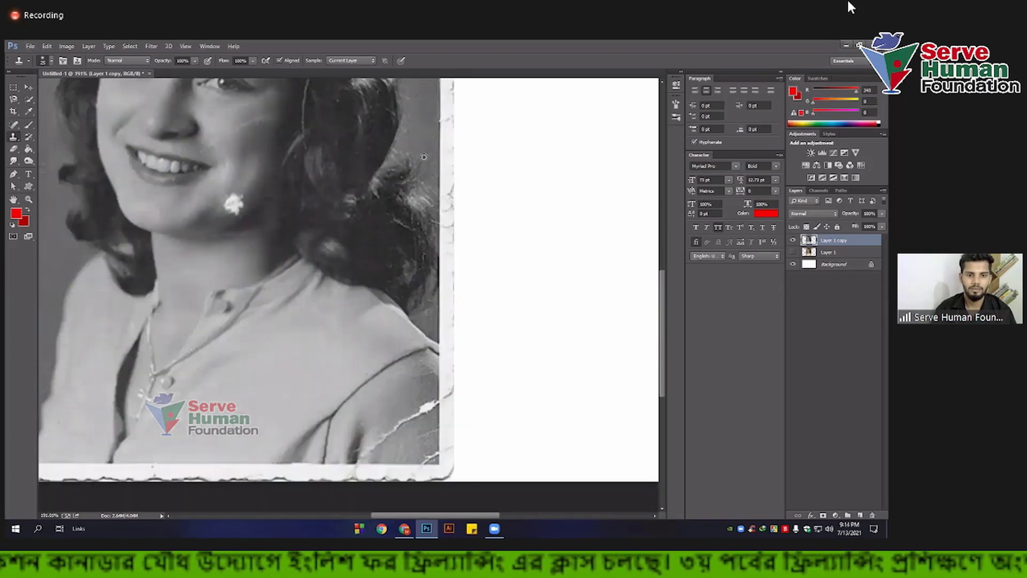
{"action": "scroll", "coordinate": [423, 158], "scroll_direction": "down", "scroll_amount": 3}
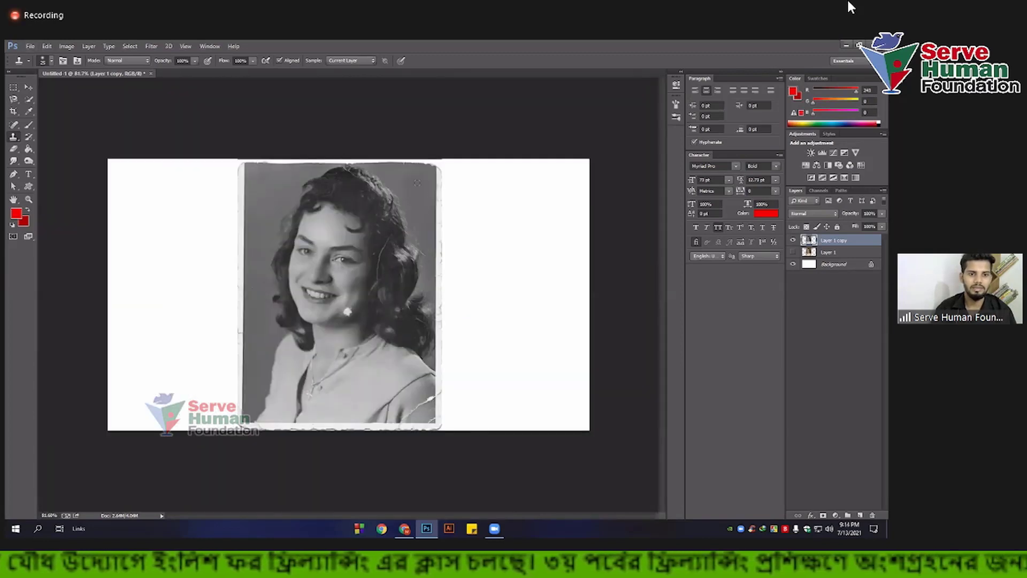
{"action": "left_click", "coordinate": [793, 252]}
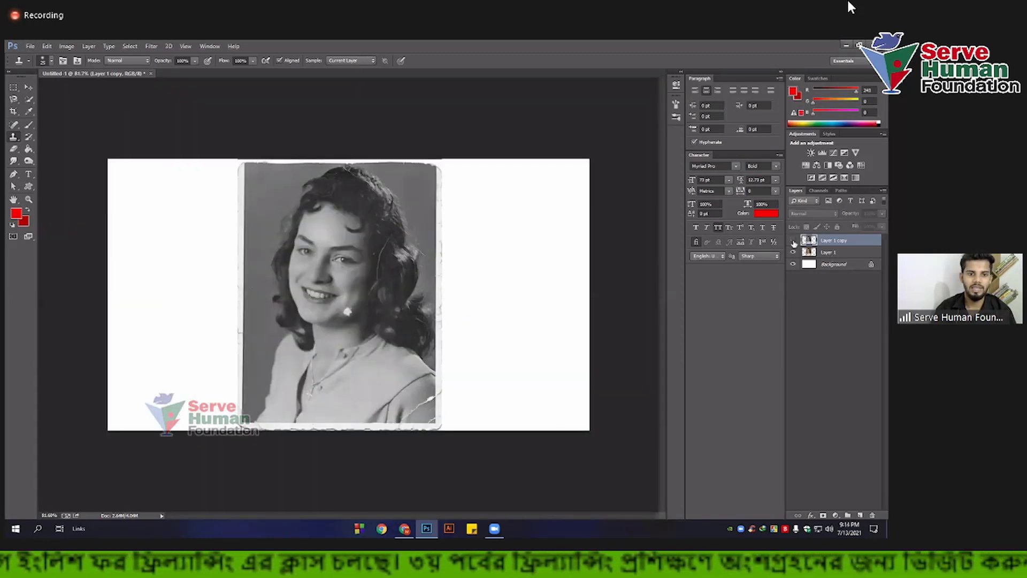
{"action": "left_click", "coordinate": [793, 241]}
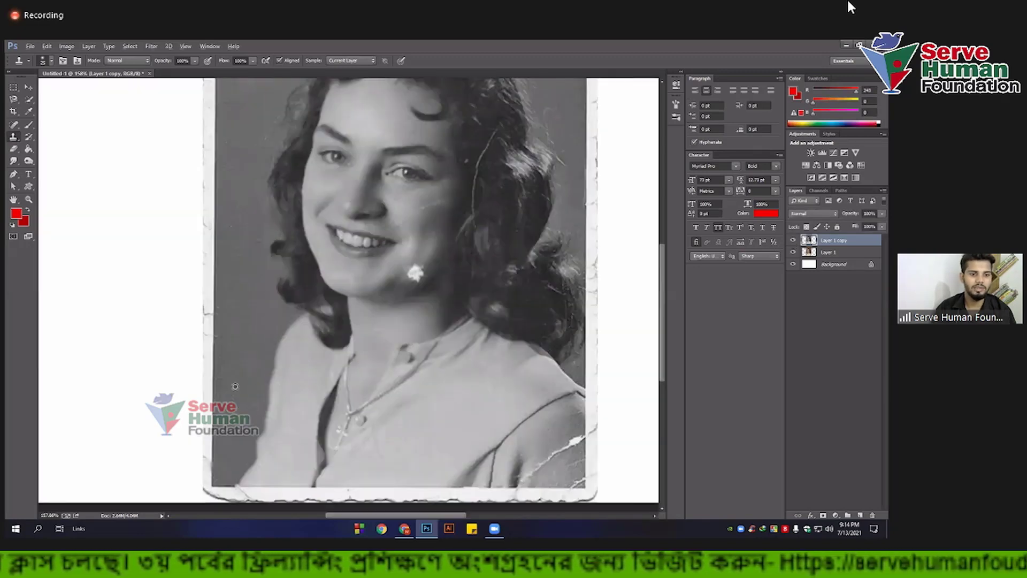
{"action": "scroll", "coordinate": [236, 387], "scroll_direction": "up", "scroll_amount": 3}
{"action": "scroll", "coordinate": [254, 316], "scroll_direction": "up", "scroll_amount": 2}
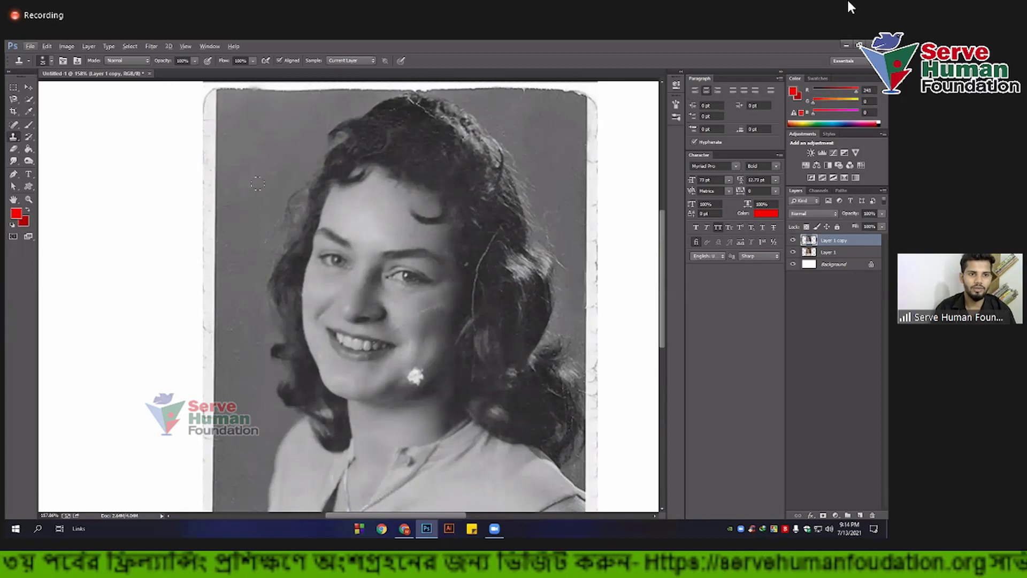
{"action": "scroll", "coordinate": [240, 210], "scroll_direction": "up", "scroll_amount": 2}
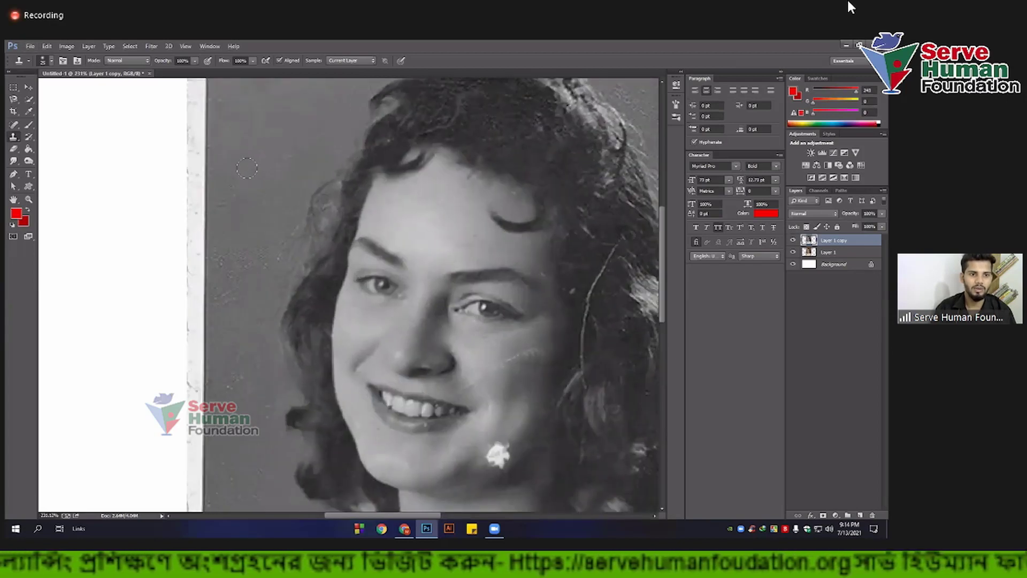
{"action": "scroll", "coordinate": [253, 227], "scroll_direction": "down", "scroll_amount": 2}
{"action": "scroll", "coordinate": [270, 188], "scroll_direction": "down", "scroll_amount": 2}
{"action": "scroll", "coordinate": [347, 286], "scroll_direction": "down", "scroll_amount": 2}
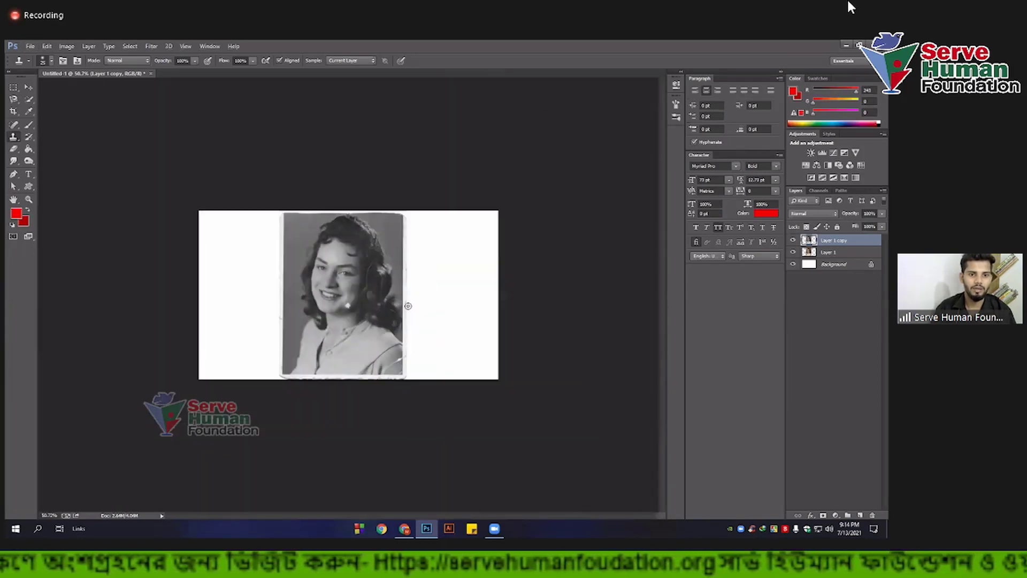
{"action": "scroll", "coordinate": [407, 302], "scroll_direction": "up", "scroll_amount": 2}
{"action": "scroll", "coordinate": [407, 302], "scroll_direction": "up", "scroll_amount": 1}
{"action": "scroll", "coordinate": [367, 287], "scroll_direction": "up", "scroll_amount": 1}
Step: Clone over the top of the light crack in the hair, sampling nearby dark hair
{"action": "scroll", "coordinate": [375, 257], "scroll_direction": "up", "scroll_amount": 1}
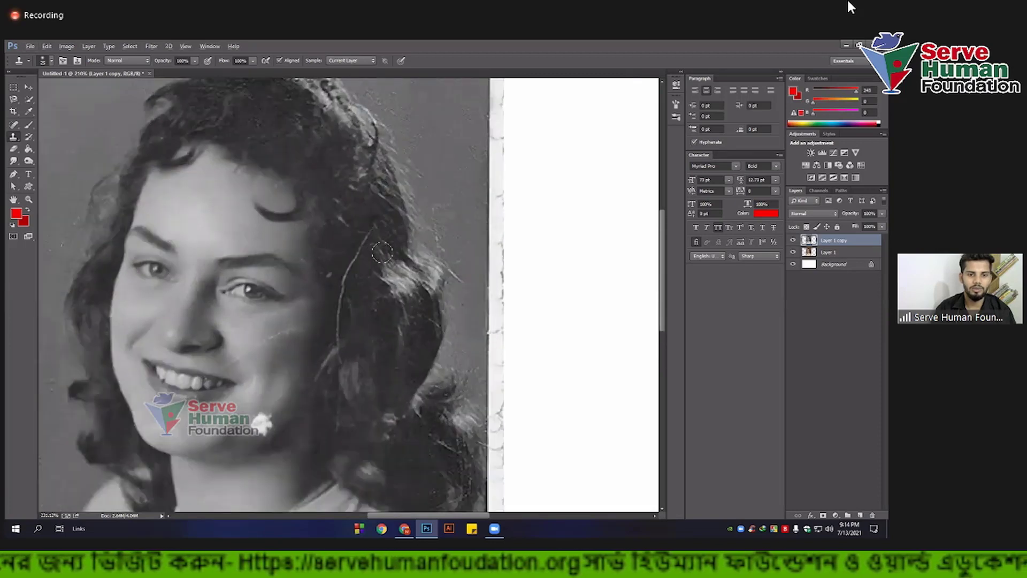
{"action": "scroll", "coordinate": [388, 228], "scroll_direction": "up", "scroll_amount": 1}
{"action": "scroll", "coordinate": [387, 228], "scroll_direction": "up", "scroll_amount": 1}
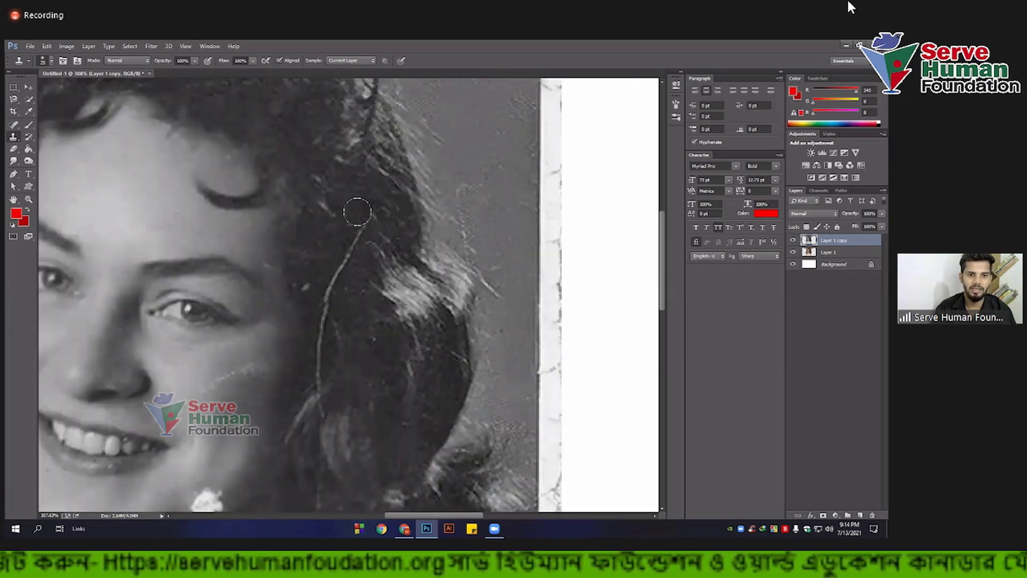
{"action": "mouse_move", "coordinate": [364, 217]}
{"action": "left_mouse_down"}
{"action": "mouse_move", "coordinate": [355, 237]}
{"action": "mouse_move", "coordinate": [378, 252]}
{"action": "left_mouse_up"}
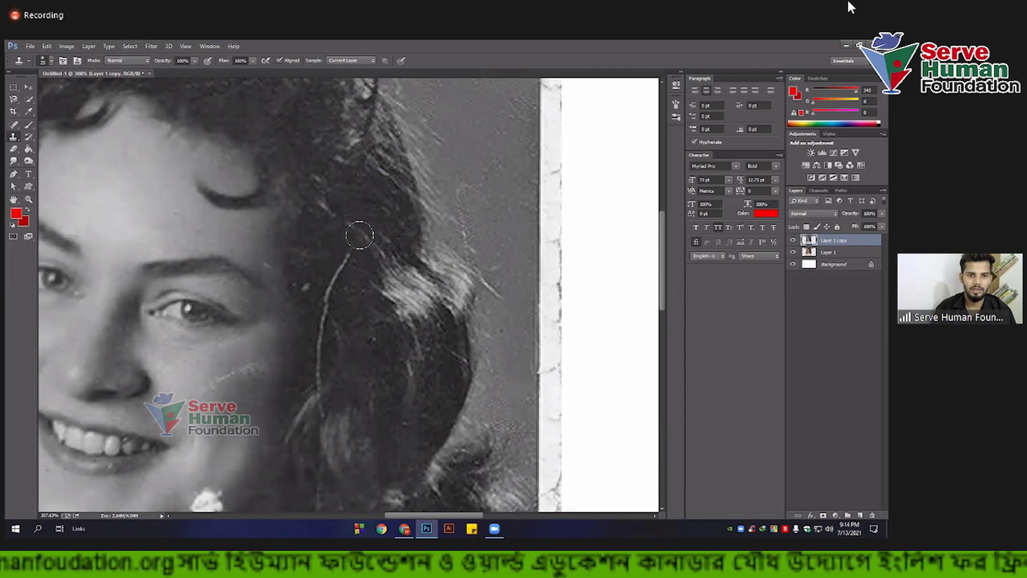
{"action": "scroll", "coordinate": [376, 280], "scroll_direction": "up", "scroll_amount": 2}
{"action": "scroll", "coordinate": [376, 280], "scroll_direction": "down", "scroll_amount": 1}
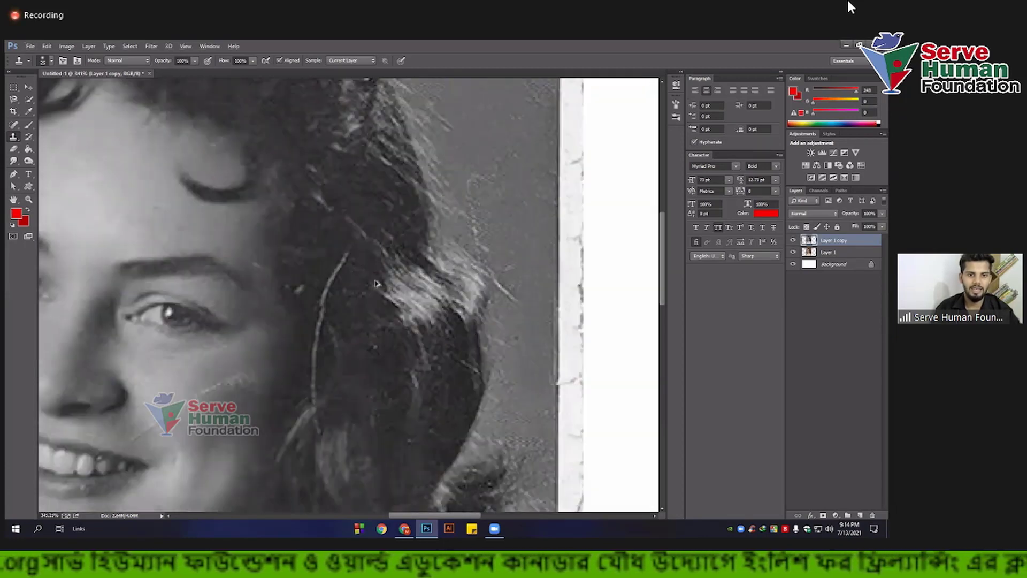
{"action": "scroll", "coordinate": [375, 279], "scroll_direction": "down", "scroll_amount": 1}
{"action": "scroll", "coordinate": [364, 248], "scroll_direction": "down", "scroll_amount": 1}
{"action": "scroll", "coordinate": [364, 248], "scroll_direction": "up", "scroll_amount": 2}
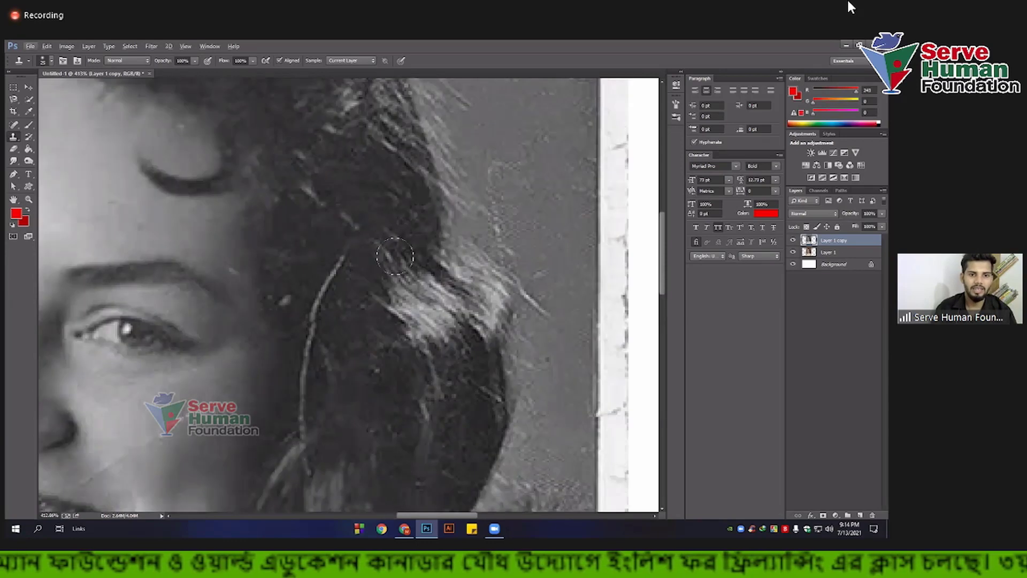
{"action": "left_click", "coordinate": [384, 260]}
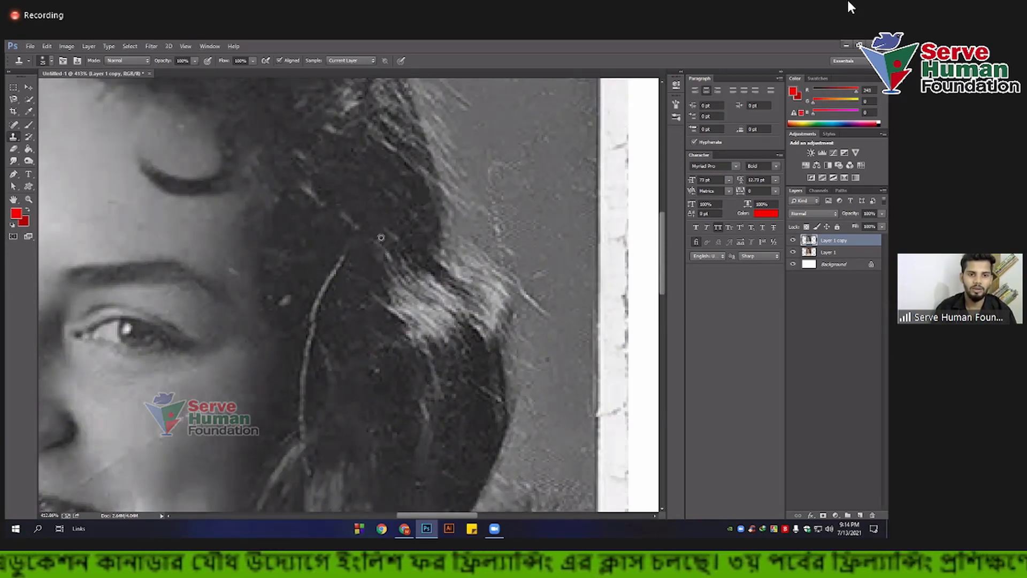
{"action": "left_click", "coordinate": [369, 243], "text": "alt"}
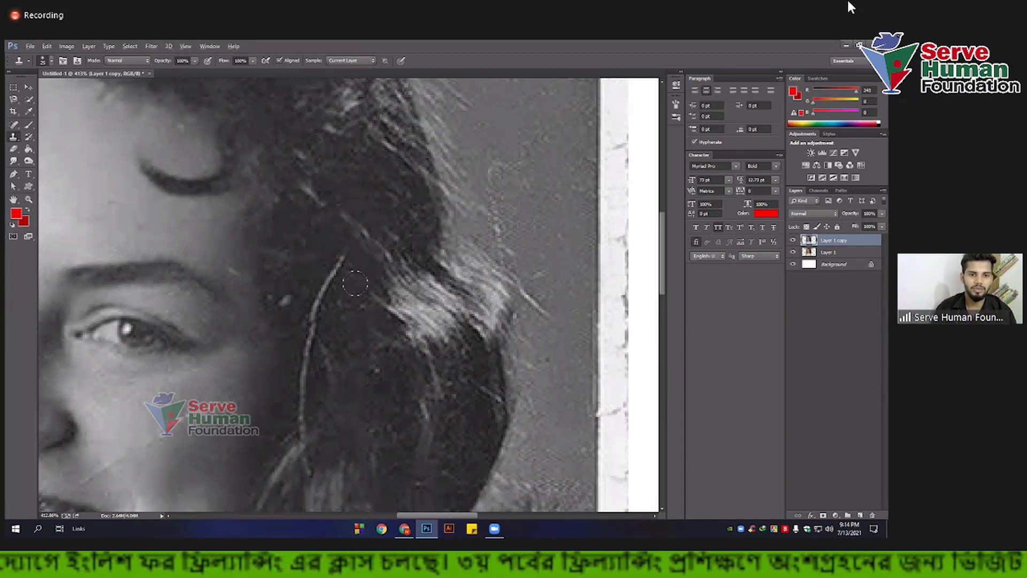
Step: Darken the upper part of the light hair strand and clone over the crack's upper strand
{"action": "scroll", "coordinate": [369, 262], "scroll_direction": "down", "scroll_amount": 2}
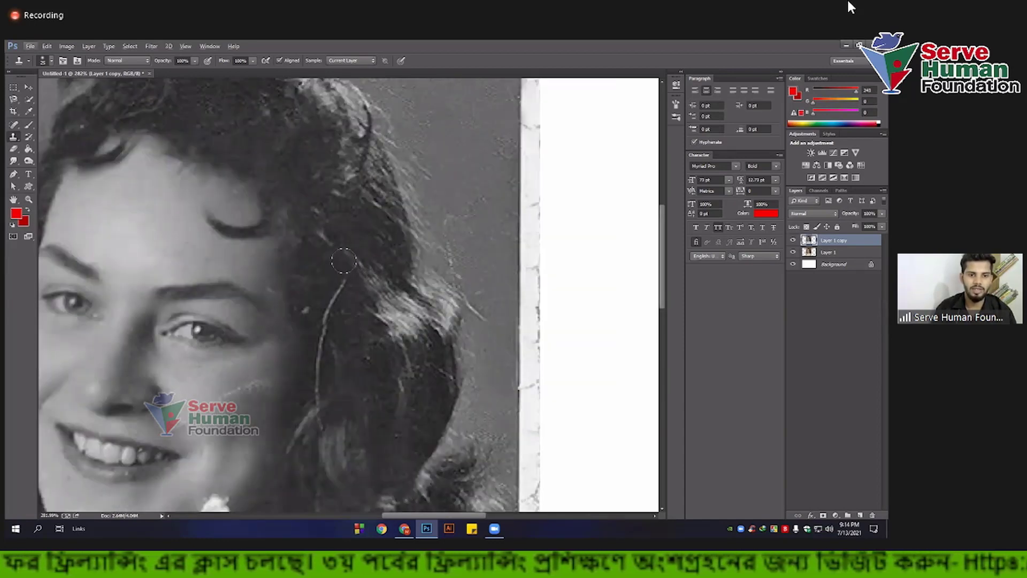
{"action": "scroll", "coordinate": [373, 289], "scroll_direction": "down", "scroll_amount": 5}
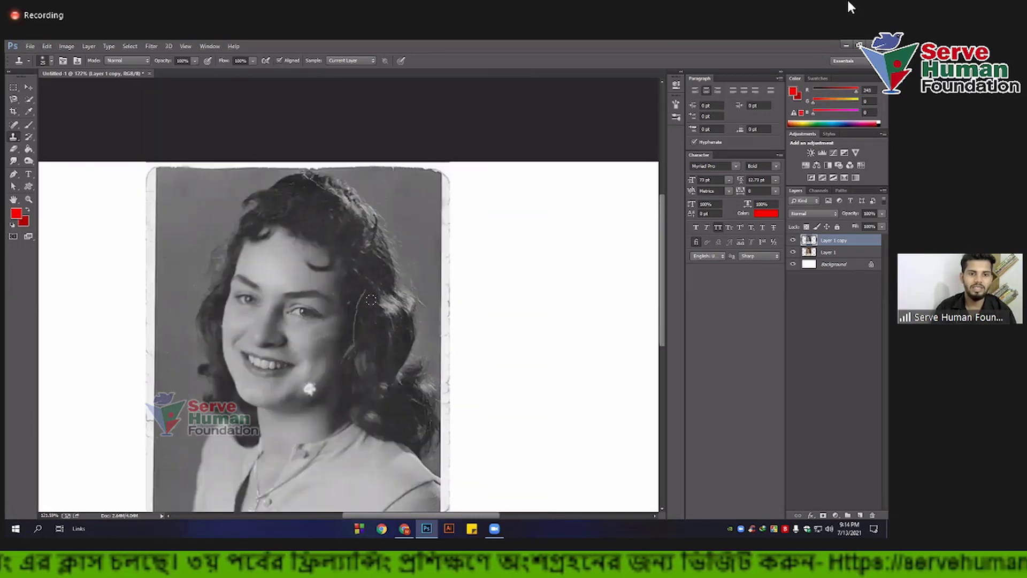
{"action": "scroll", "coordinate": [371, 300], "scroll_direction": "up", "scroll_amount": 4}
{"action": "scroll", "coordinate": [372, 301], "scroll_direction": "up", "scroll_amount": 2}
{"action": "scroll", "coordinate": [374, 297], "scroll_direction": "down", "scroll_amount": 1}
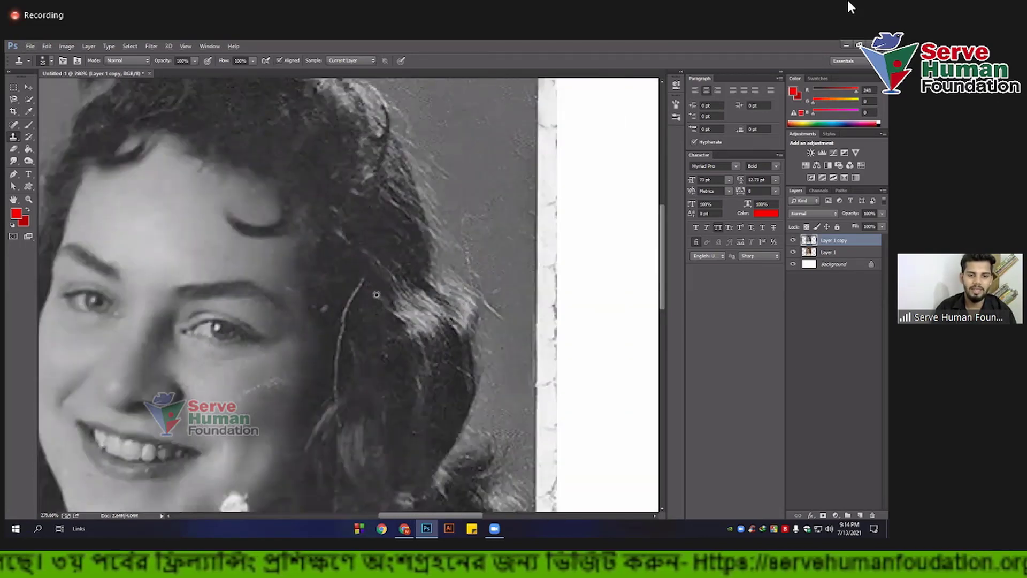
{"action": "scroll", "coordinate": [375, 294], "scroll_direction": "up", "scroll_amount": 2}
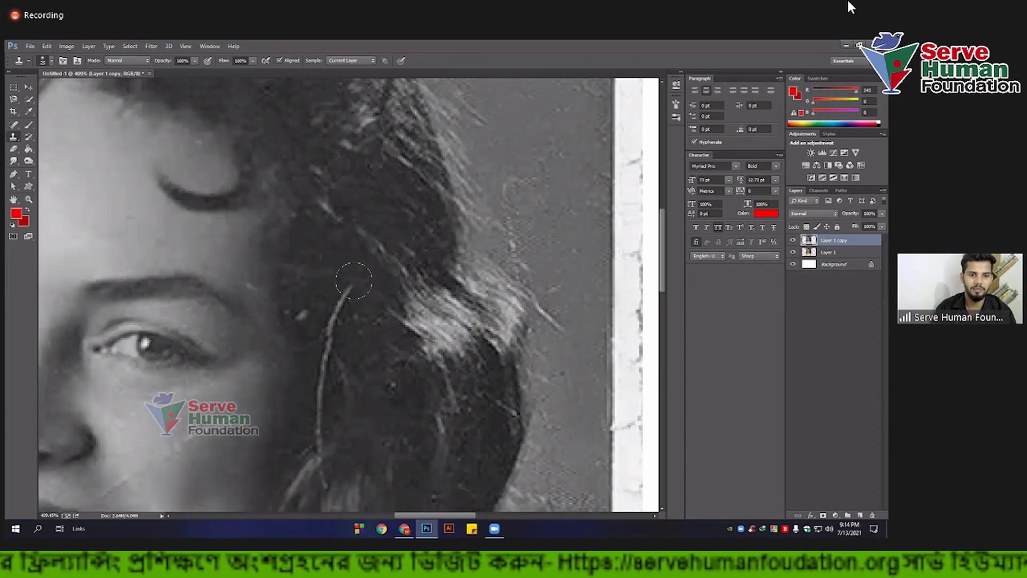
{"action": "scroll", "coordinate": [356, 299], "scroll_direction": "down", "scroll_amount": 2}
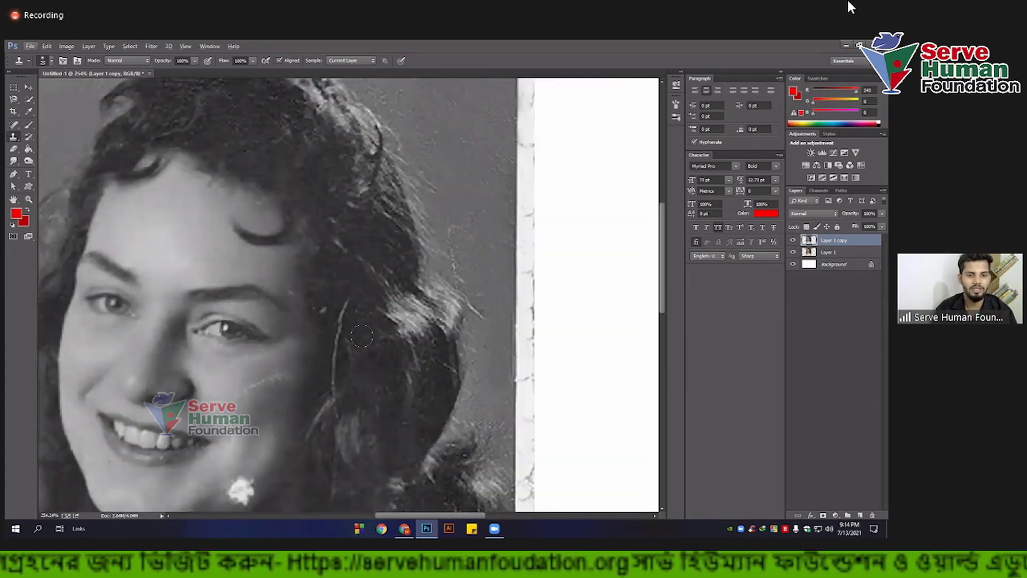
{"action": "scroll", "coordinate": [362, 329], "scroll_direction": "up", "scroll_amount": 2}
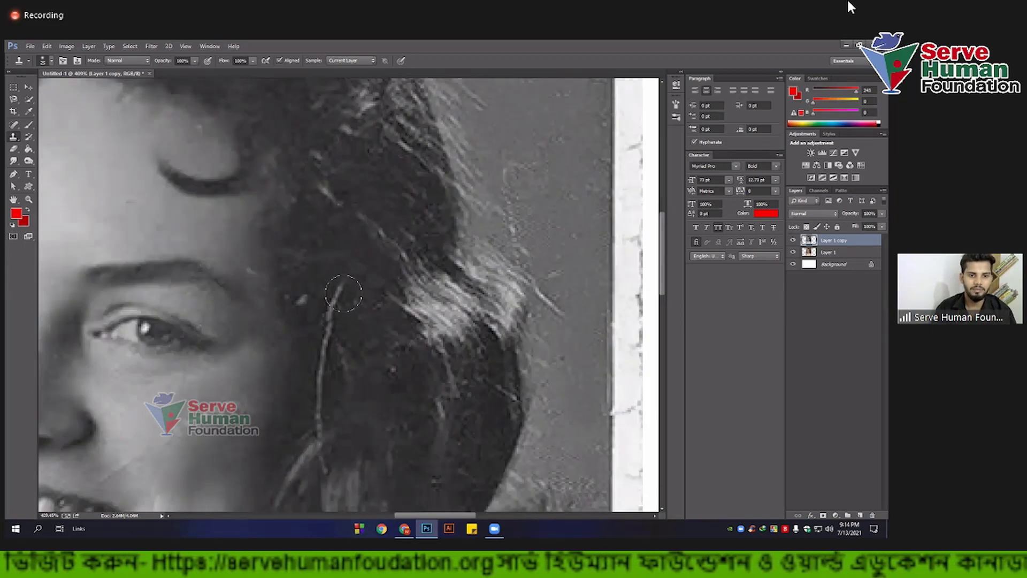
{"action": "left_click_drag", "start_coordinate": [330, 331], "coordinate": [326, 302]}
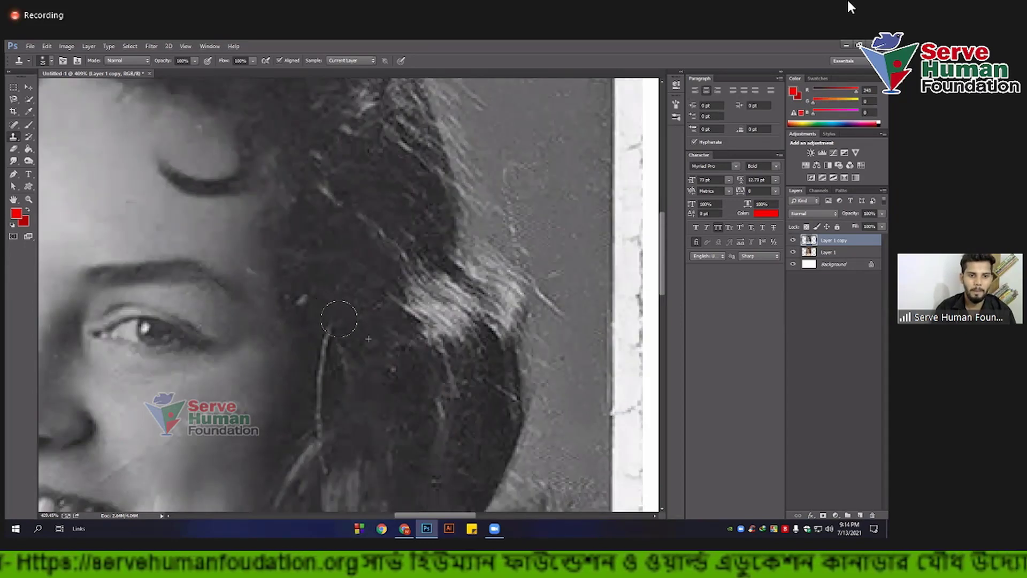
{"action": "left_click_drag", "start_coordinate": [403, 315], "coordinate": [436, 266]}
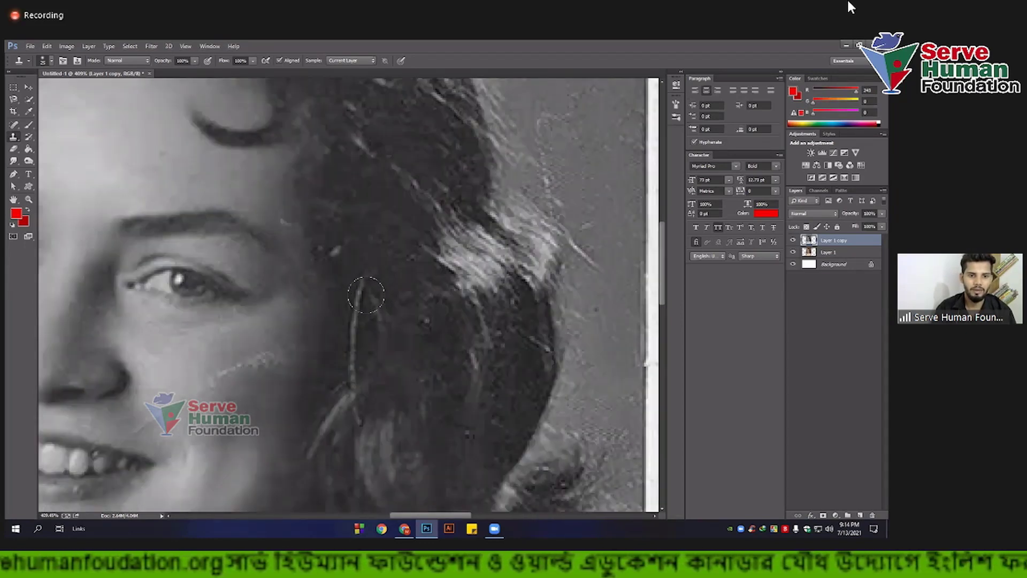
{"action": "left_click_drag", "start_coordinate": [361, 279], "coordinate": [365, 291]}
Step: Paint over the remaining bright scratch in the hair and fit the whole photo on screen
{"action": "scroll", "coordinate": [425, 385], "scroll_direction": "down", "scroll_amount": 5}
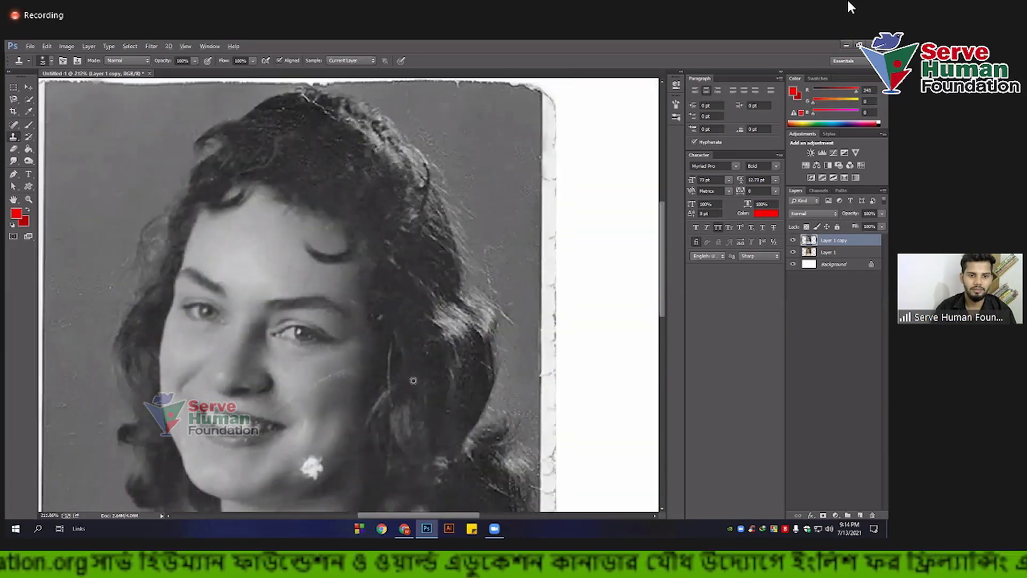
{"action": "scroll", "coordinate": [413, 378], "scroll_direction": "up", "scroll_amount": 2}
{"action": "scroll", "coordinate": [406, 372], "scroll_direction": "up", "scroll_amount": 2}
{"action": "scroll", "coordinate": [458, 399], "scroll_direction": "down", "scroll_amount": 1}
{"action": "scroll", "coordinate": [458, 399], "scroll_direction": "down", "scroll_amount": 2}
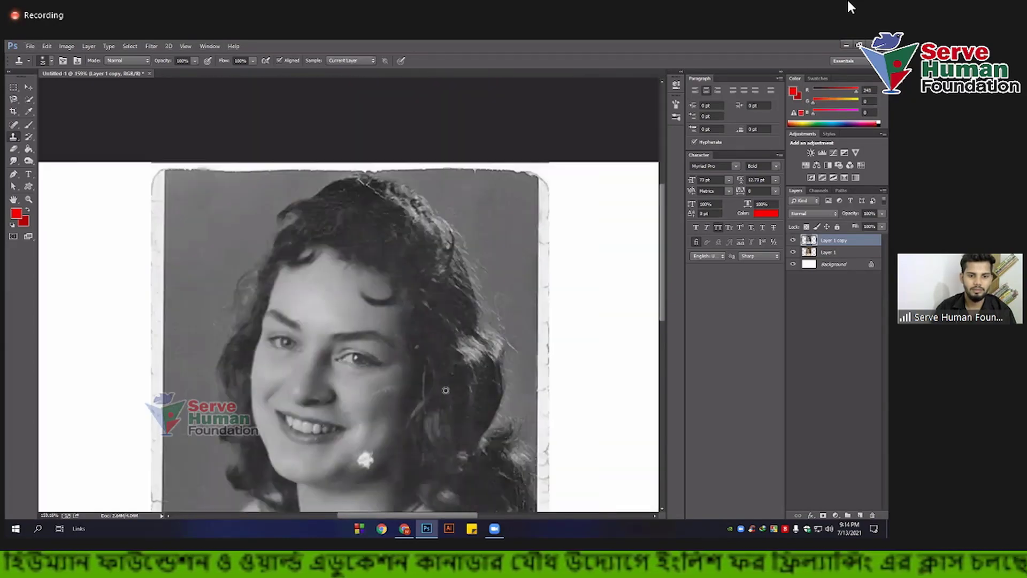
{"action": "scroll", "coordinate": [450, 390], "scroll_direction": "up", "scroll_amount": 3}
{"action": "scroll", "coordinate": [452, 390], "scroll_direction": "up", "scroll_amount": 2}
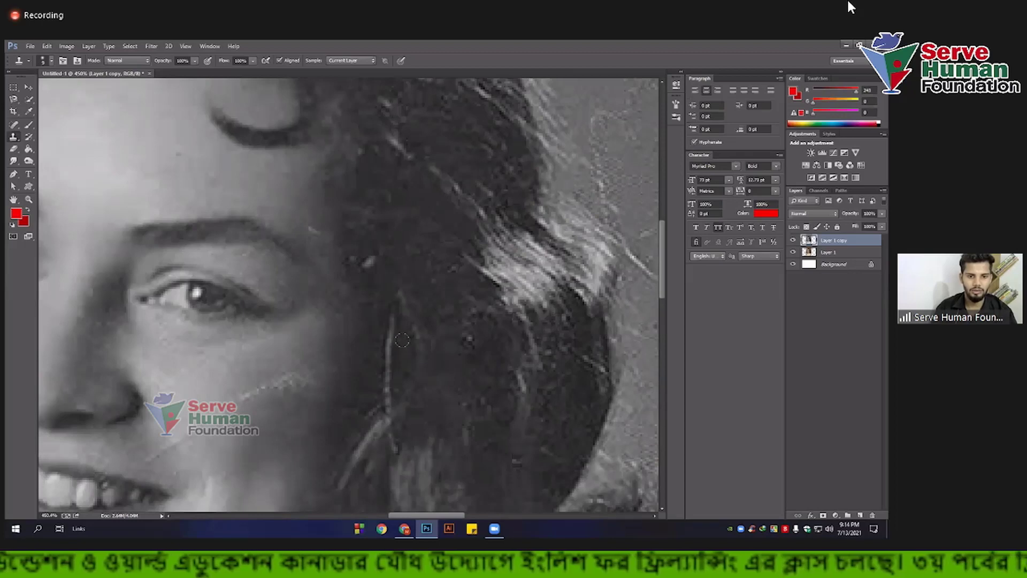
{"action": "left_click_drag", "start_coordinate": [390, 339], "coordinate": [391, 378]}
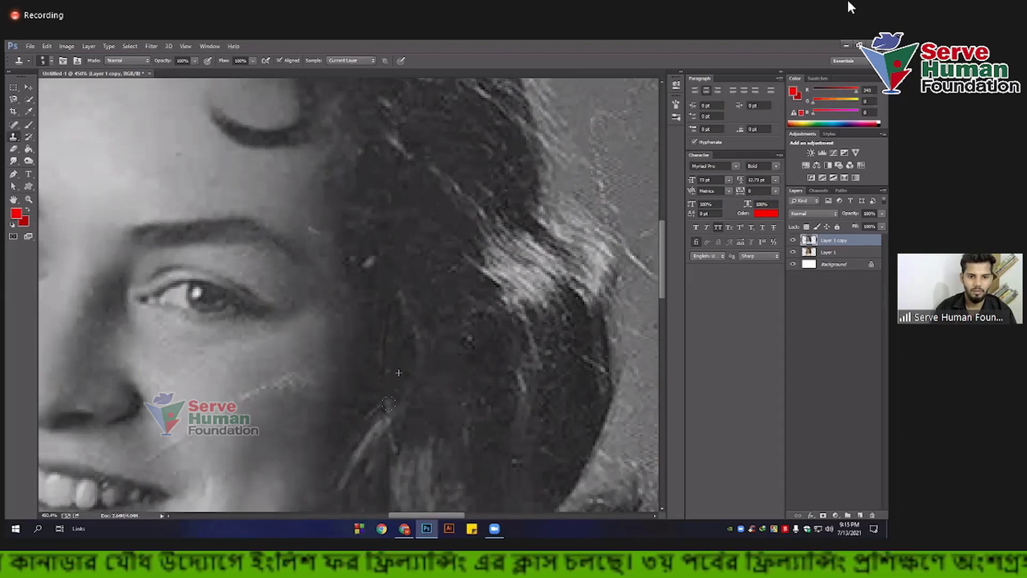
{"action": "scroll", "coordinate": [423, 413], "scroll_direction": "down", "scroll_amount": 3}
{"action": "scroll", "coordinate": [407, 443], "scroll_direction": "up", "scroll_amount": 2}
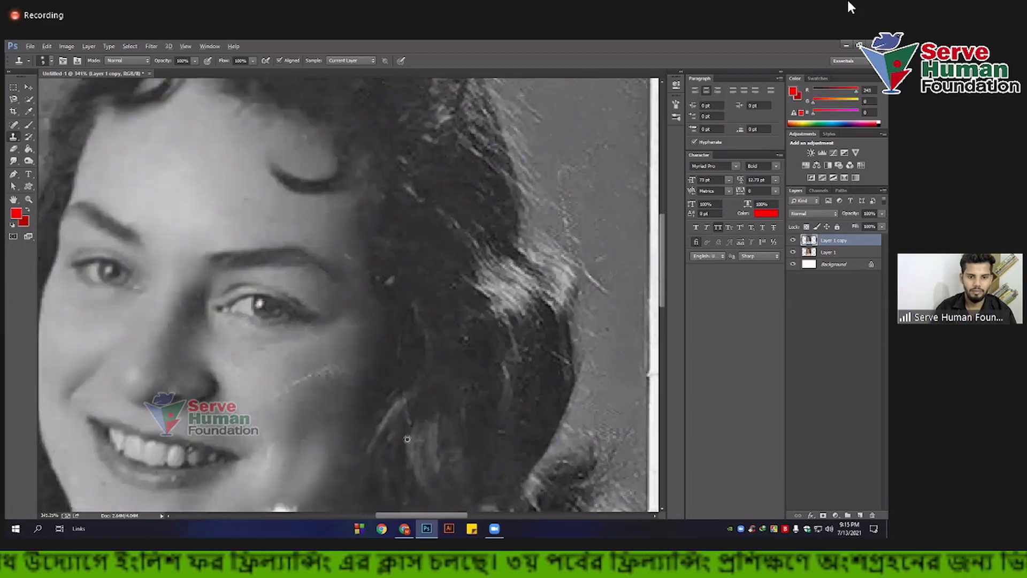
{"action": "scroll", "coordinate": [400, 433], "scroll_direction": "down", "scroll_amount": 1}
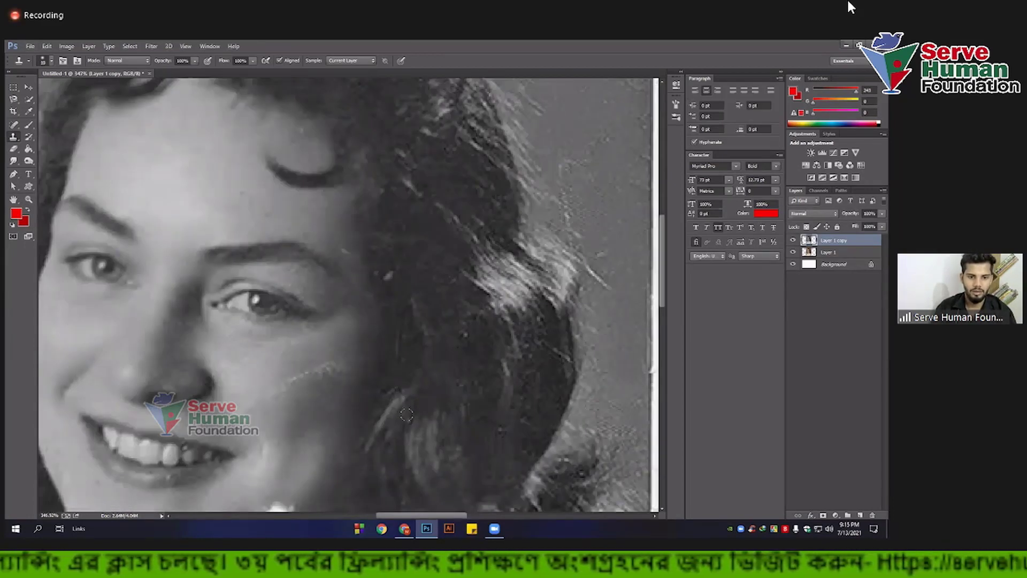
{"action": "key", "text": "ctrl+0"}
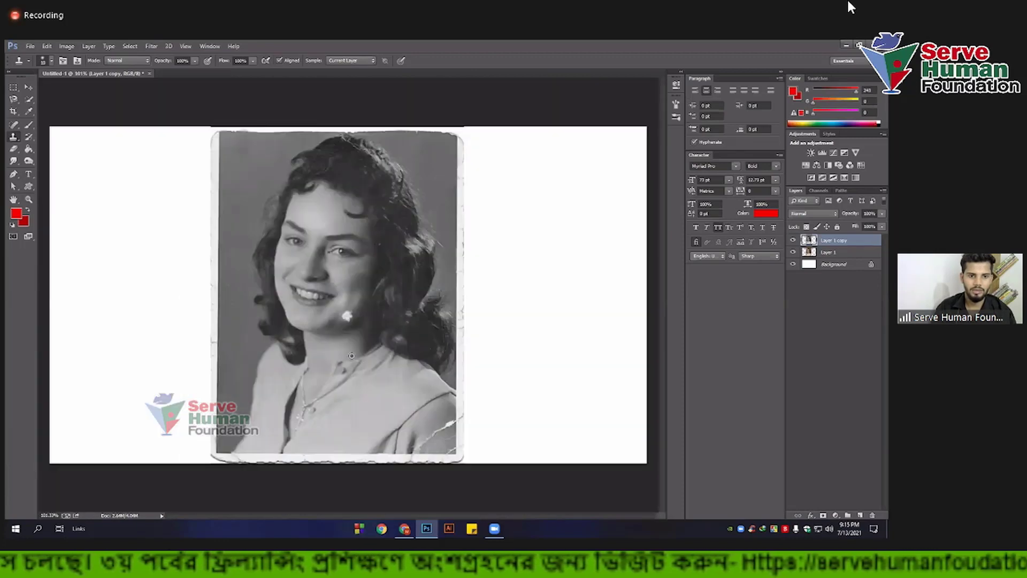
Step: Clone over the white cracks on the shoulder, including near its right edge
{"action": "scroll", "coordinate": [442, 457], "scroll_direction": "up", "scroll_amount": 5}
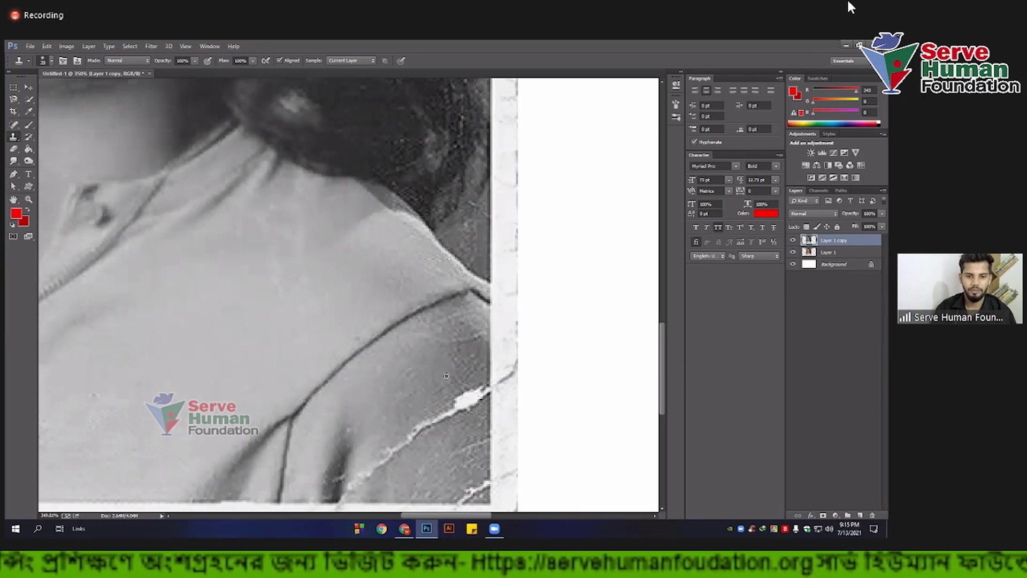
{"action": "mouse_move", "coordinate": [447, 381]}
{"action": "left_mouse_down"}
{"action": "mouse_move", "coordinate": [474, 400]}
{"action": "mouse_move", "coordinate": [442, 416]}
{"action": "left_mouse_up"}
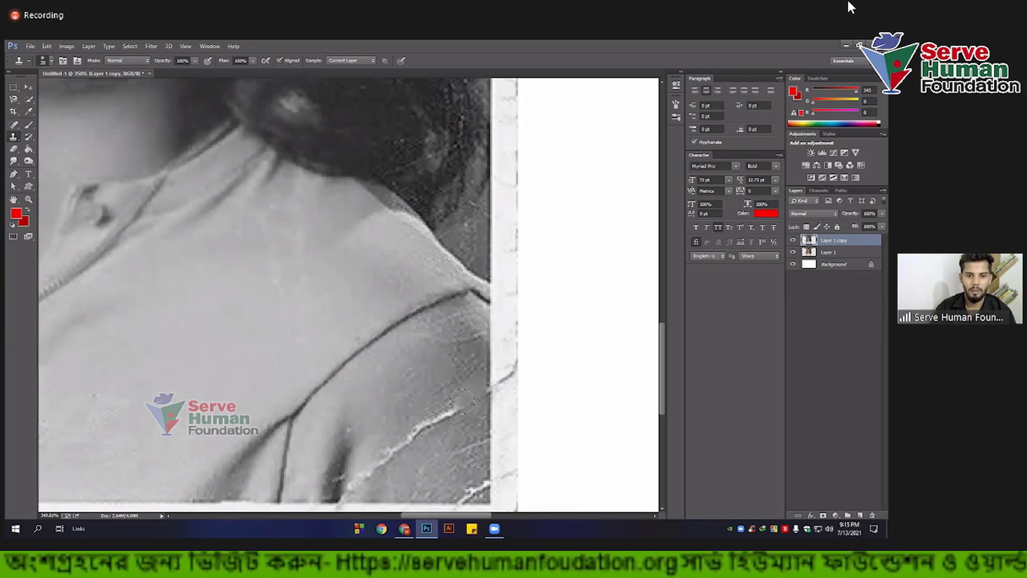
{"action": "left_click_drag", "start_coordinate": [471, 381], "coordinate": [479, 393]}
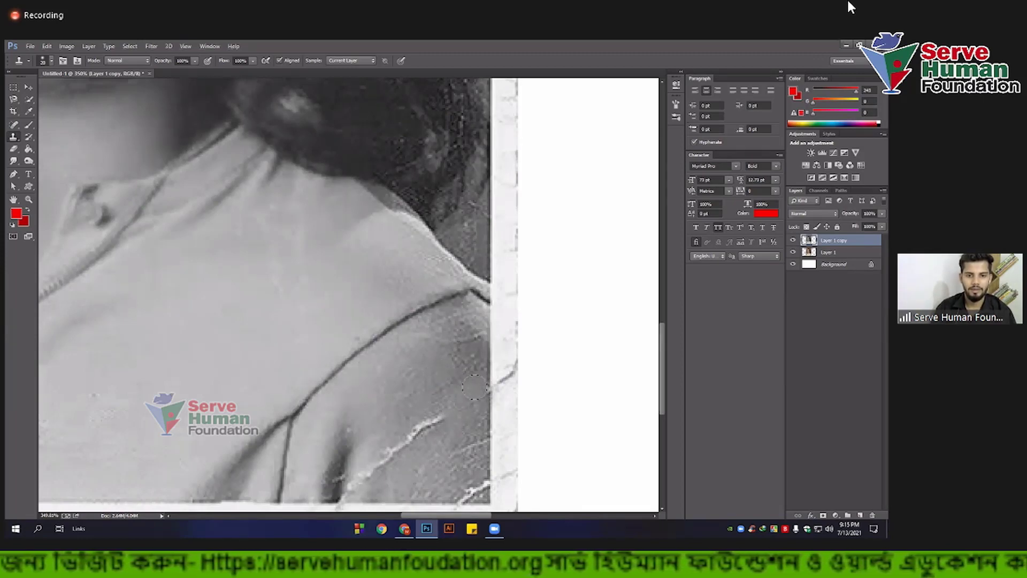
{"action": "mouse_move", "coordinate": [458, 427]}
{"action": "left_mouse_down"}
{"action": "mouse_move", "coordinate": [487, 381]}
{"action": "mouse_move", "coordinate": [447, 383]}
{"action": "left_mouse_up"}
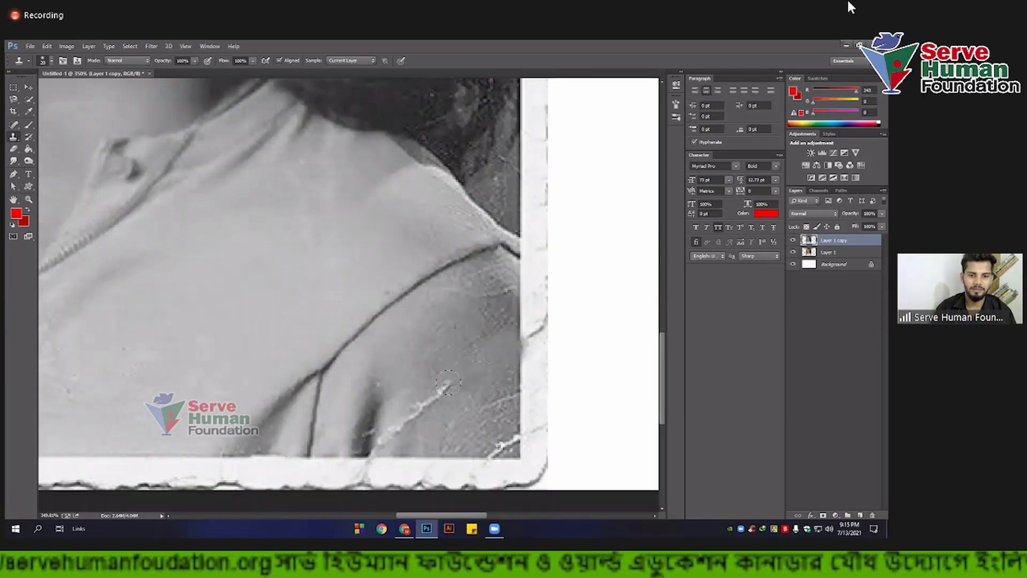
{"action": "mouse_move", "coordinate": [466, 420]}
{"action": "left_mouse_down"}
{"action": "mouse_move", "coordinate": [506, 408]}
{"action": "mouse_move", "coordinate": [454, 405]}
{"action": "left_mouse_up"}
{"action": "left_click_drag", "start_coordinate": [393, 359], "coordinate": [273, 322]}
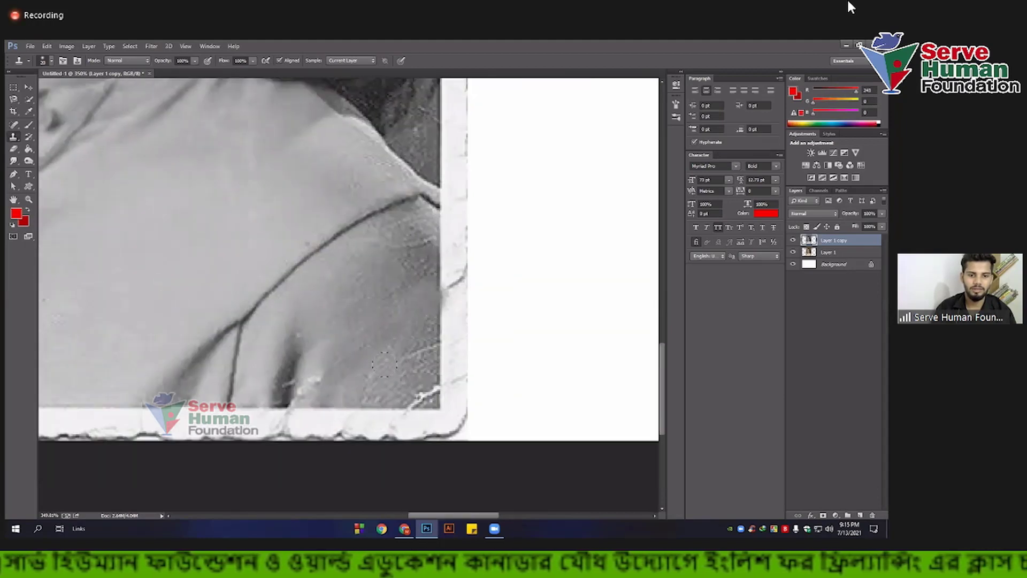
Step: Fill the white scratch at the lower right, undoing the stroke that greyed the border
{"action": "scroll", "coordinate": [422, 353], "scroll_direction": "up", "scroll_amount": 1}
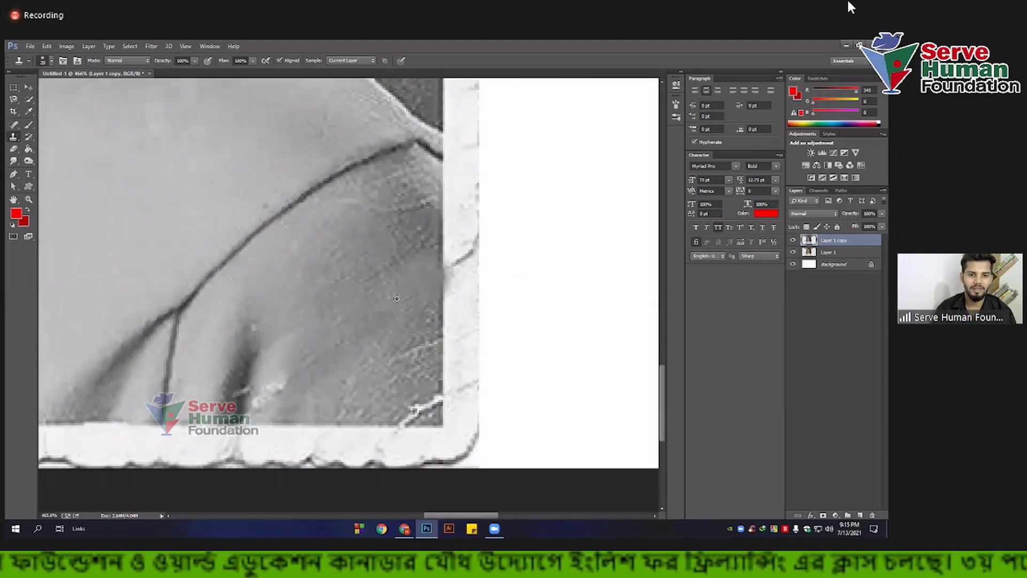
{"action": "scroll", "coordinate": [396, 343], "scroll_direction": "down", "scroll_amount": 2}
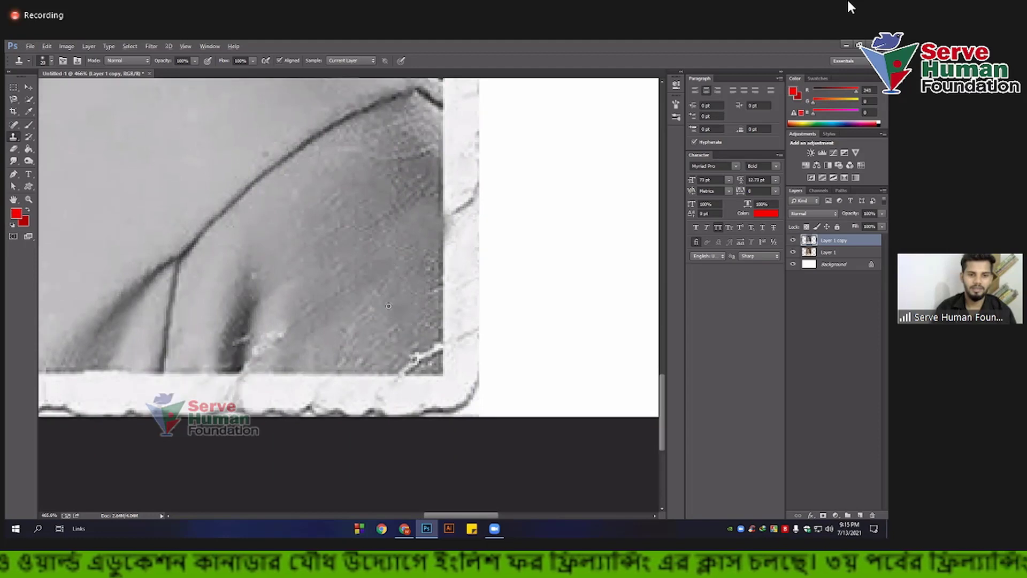
{"action": "left_click", "coordinate": [419, 355]}
{"action": "left_click_drag", "start_coordinate": [415, 369], "coordinate": [429, 352]}
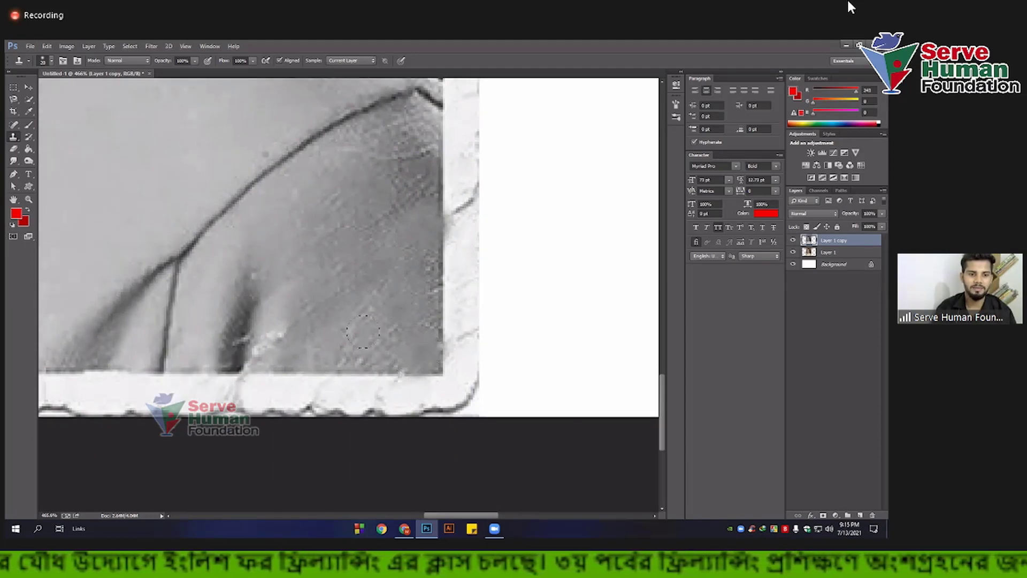
{"action": "left_click_drag", "start_coordinate": [417, 373], "coordinate": [455, 342]}
{"action": "key", "text": "ctrl+z"}
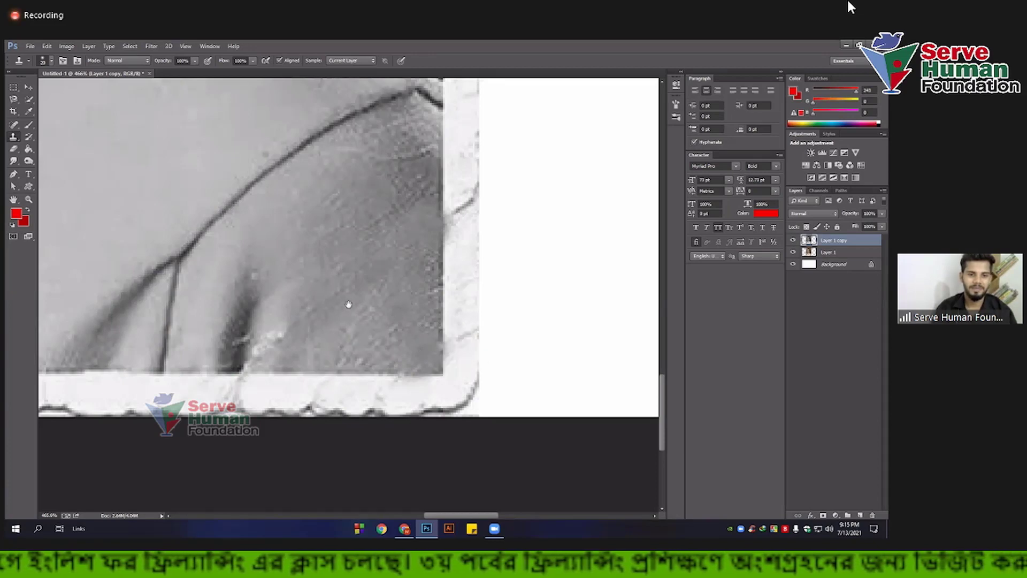
{"action": "left_click_drag", "start_coordinate": [348, 305], "coordinate": [441, 310]}
Step: Clone away the light spot on the lower blouse and blemishes below the collar
{"action": "left_click_drag", "start_coordinate": [376, 343], "coordinate": [362, 357]}
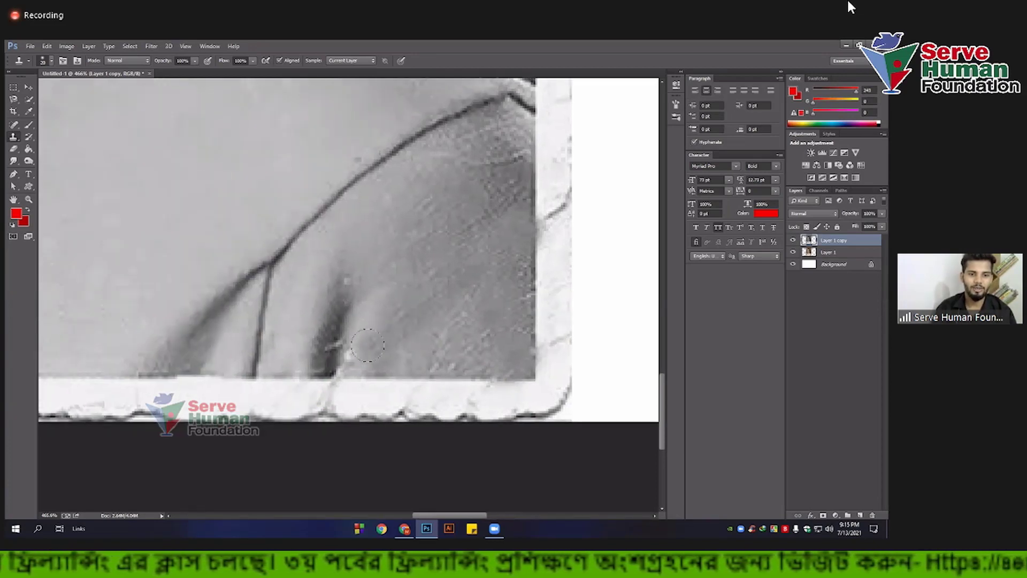
{"action": "scroll", "coordinate": [397, 343], "scroll_direction": "down", "scroll_amount": 10}
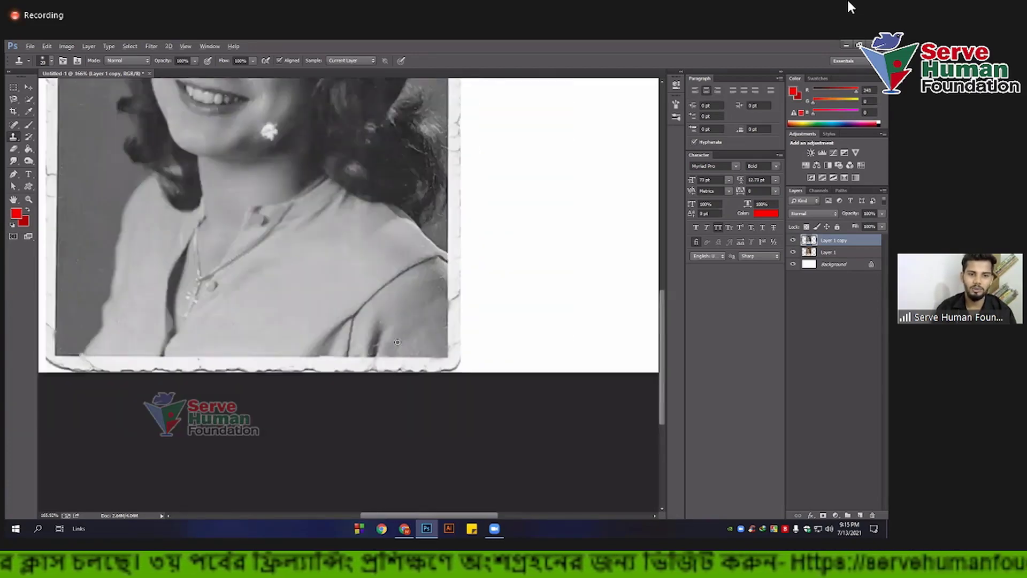
{"action": "scroll", "coordinate": [384, 440], "scroll_direction": "up", "scroll_amount": 6}
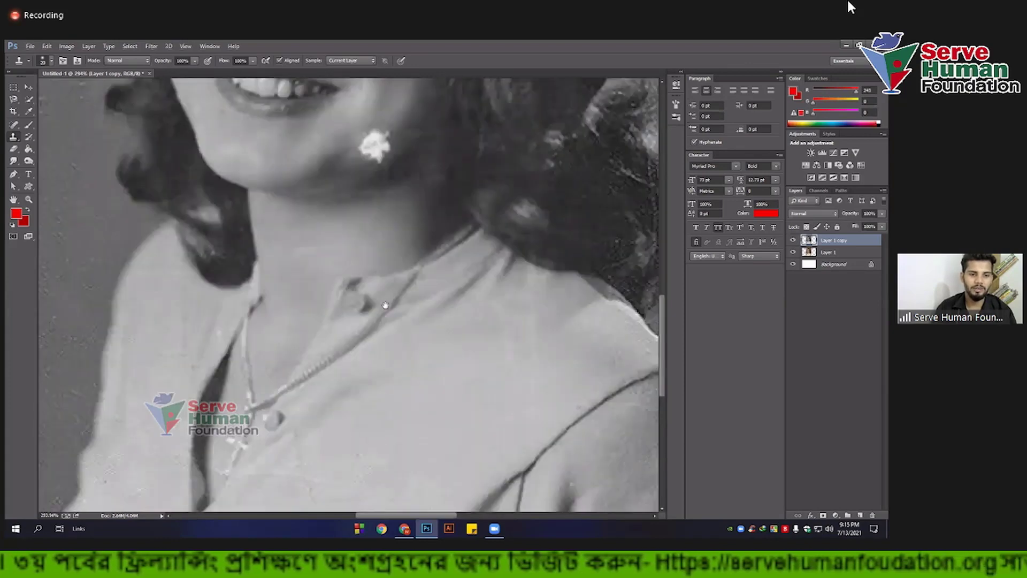
{"action": "scroll", "coordinate": [332, 364], "scroll_direction": "down", "scroll_amount": 3}
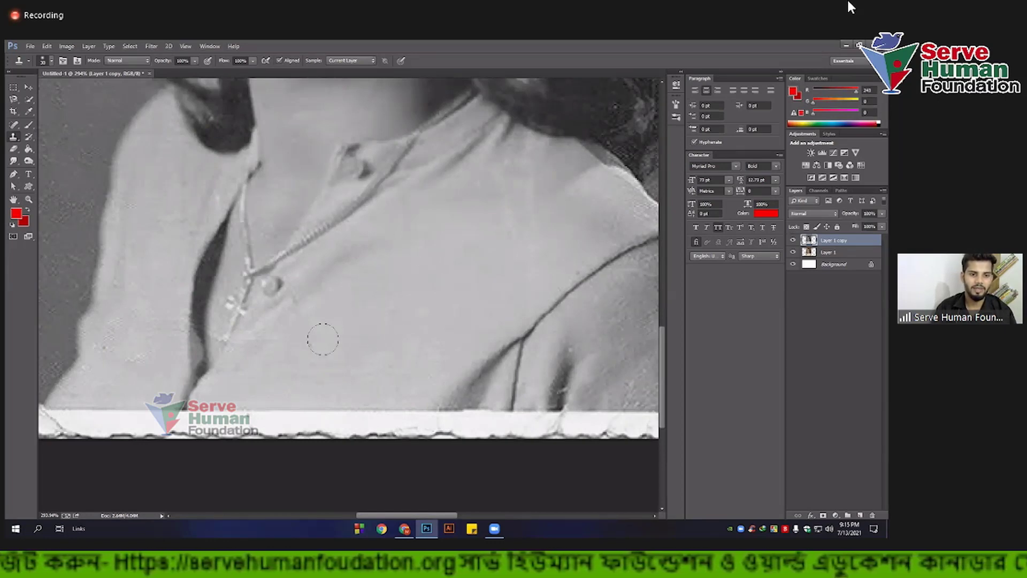
{"action": "scroll", "coordinate": [361, 333], "scroll_direction": "down", "scroll_amount": 2}
{"action": "scroll", "coordinate": [374, 321], "scroll_direction": "down", "scroll_amount": 2}
{"action": "scroll", "coordinate": [403, 303], "scroll_direction": "up", "scroll_amount": 4}
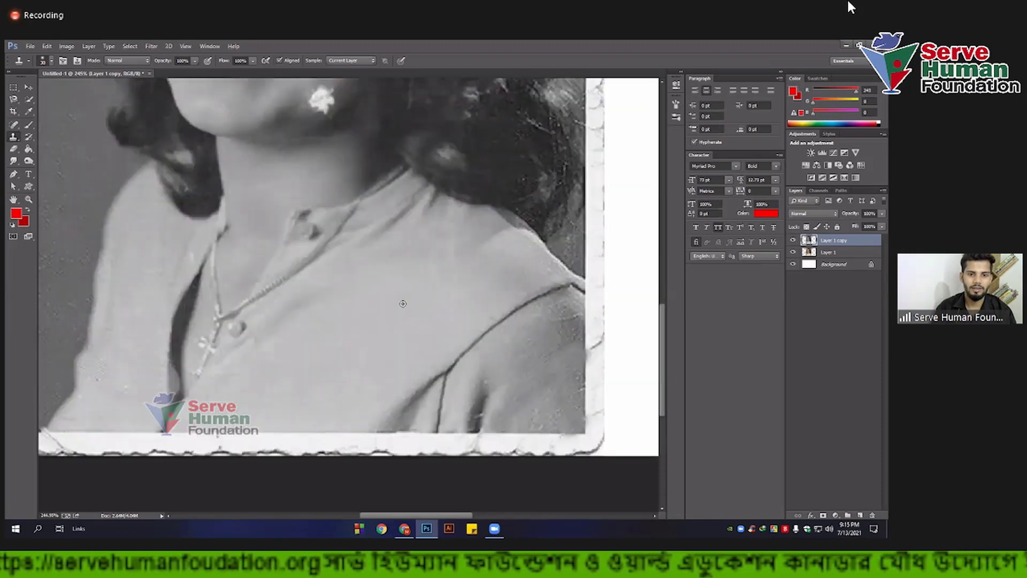
{"action": "left_click_drag", "start_coordinate": [428, 277], "coordinate": [443, 281]}
{"action": "scroll", "coordinate": [417, 297], "scroll_direction": "up", "scroll_amount": 1}
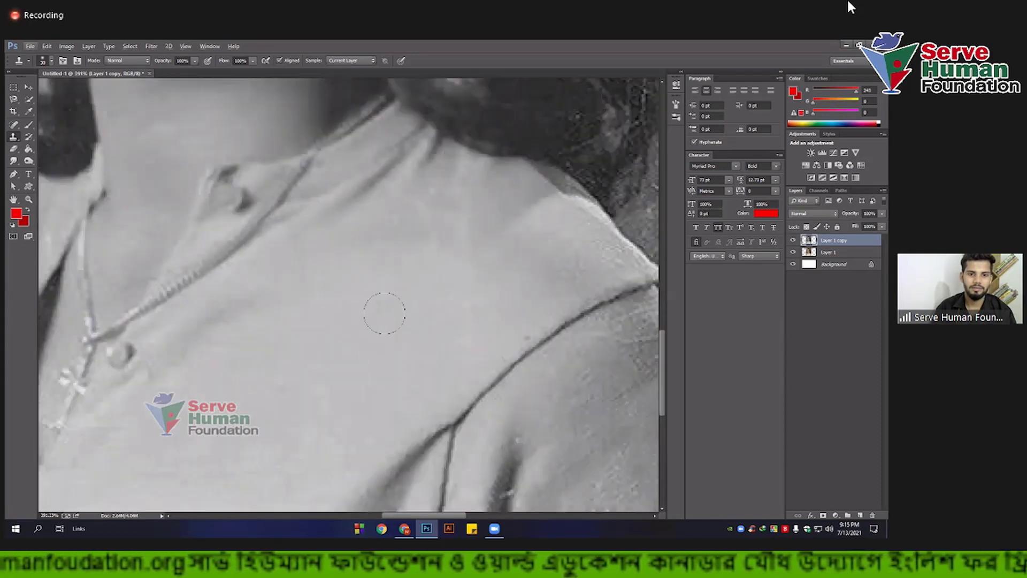
{"action": "scroll", "coordinate": [406, 322], "scroll_direction": "up", "scroll_amount": 2}
{"action": "scroll", "coordinate": [406, 299], "scroll_direction": "up", "scroll_amount": 1}
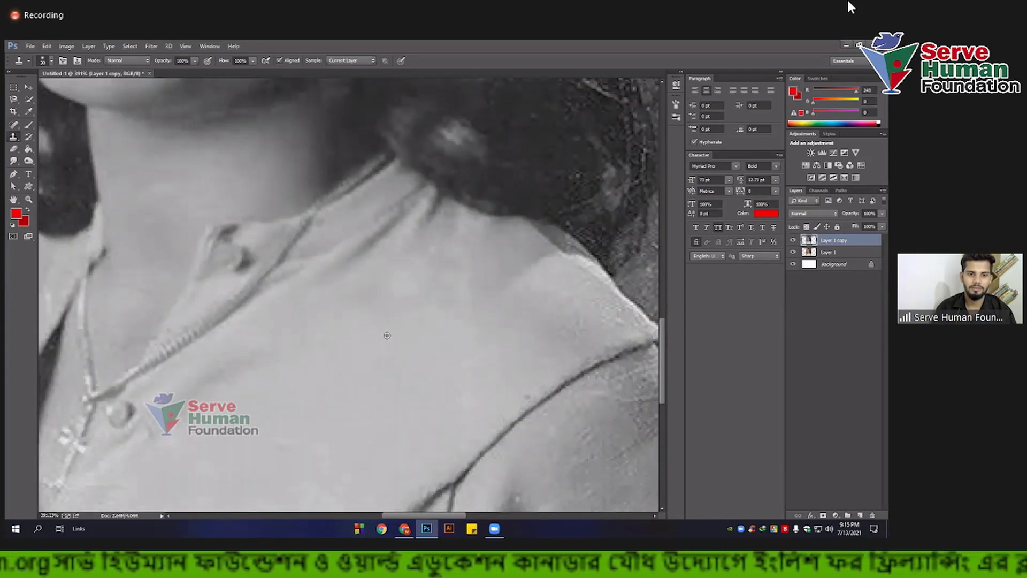
{"action": "scroll", "coordinate": [387, 336], "scroll_direction": "down", "scroll_amount": 1}
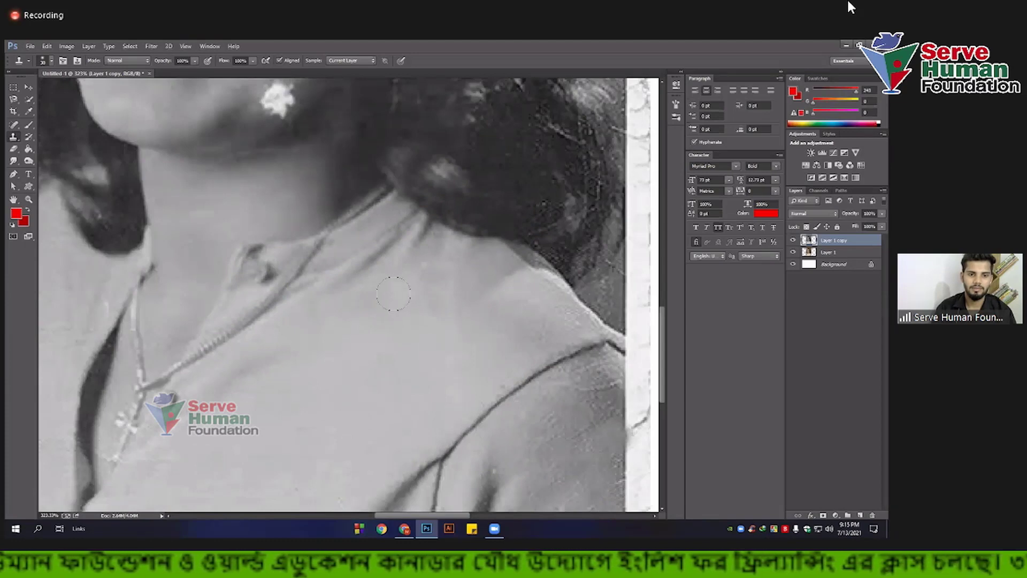
Step: Clone over the light streak in the hair beside the cheek
{"action": "scroll", "coordinate": [409, 387], "scroll_direction": "down", "scroll_amount": 5}
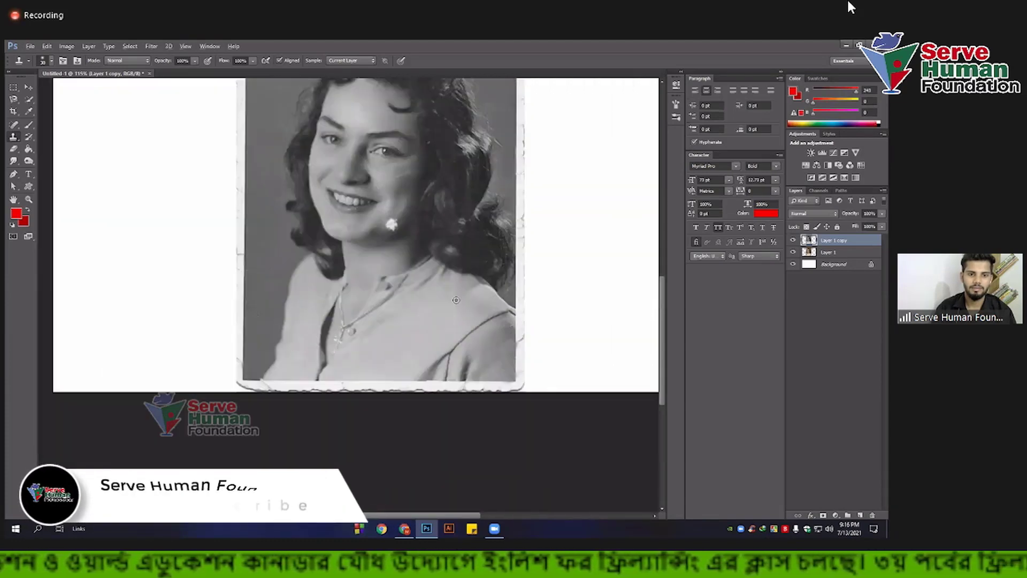
{"action": "scroll", "coordinate": [407, 321], "scroll_direction": "up", "scroll_amount": 2}
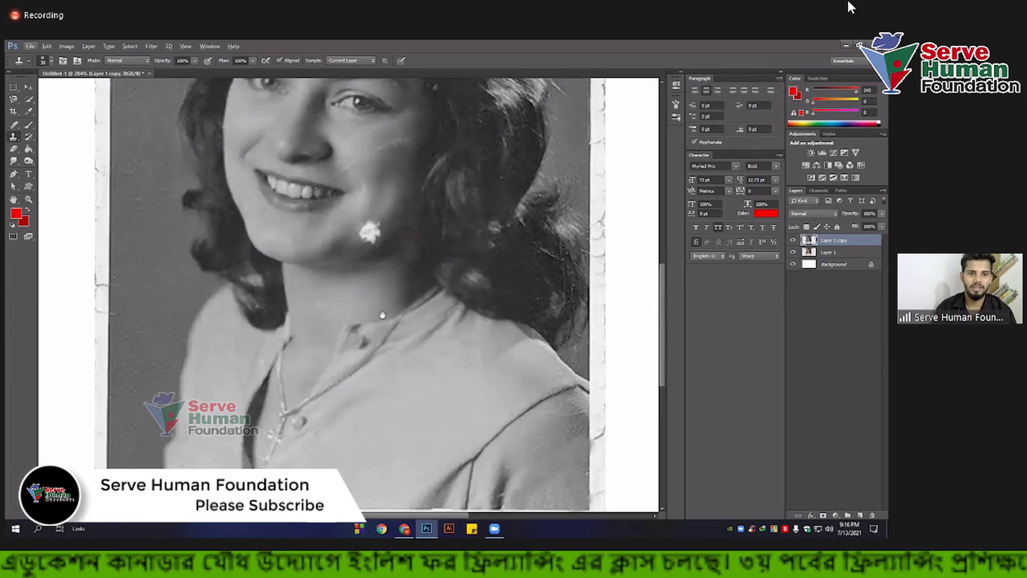
{"action": "scroll", "coordinate": [396, 249], "scroll_direction": "up", "scroll_amount": 1}
{"action": "scroll", "coordinate": [376, 266], "scroll_direction": "up", "scroll_amount": 1}
{"action": "scroll", "coordinate": [381, 264], "scroll_direction": "up", "scroll_amount": 1}
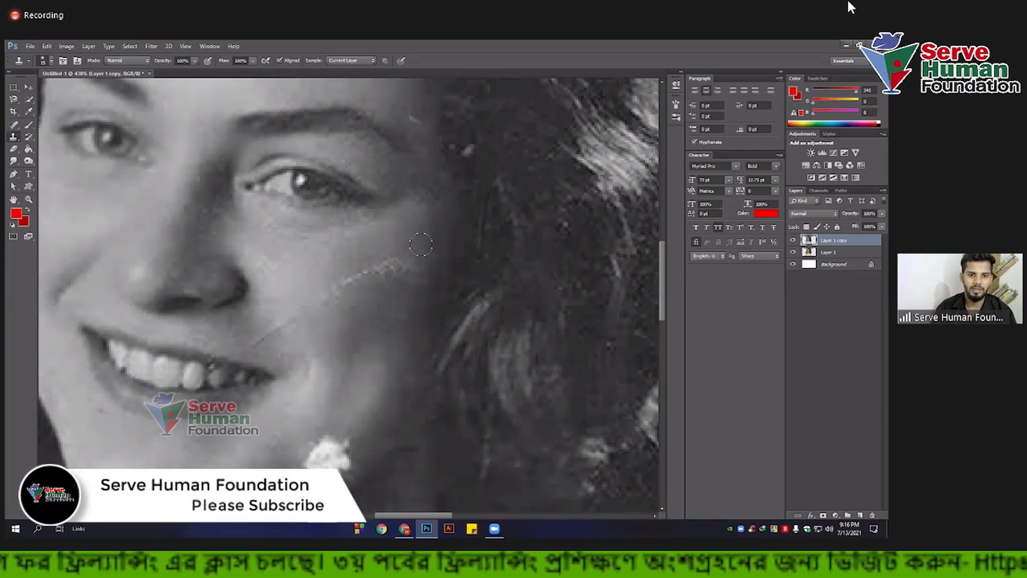
{"action": "left_click_drag", "start_coordinate": [463, 313], "coordinate": [463, 307]}
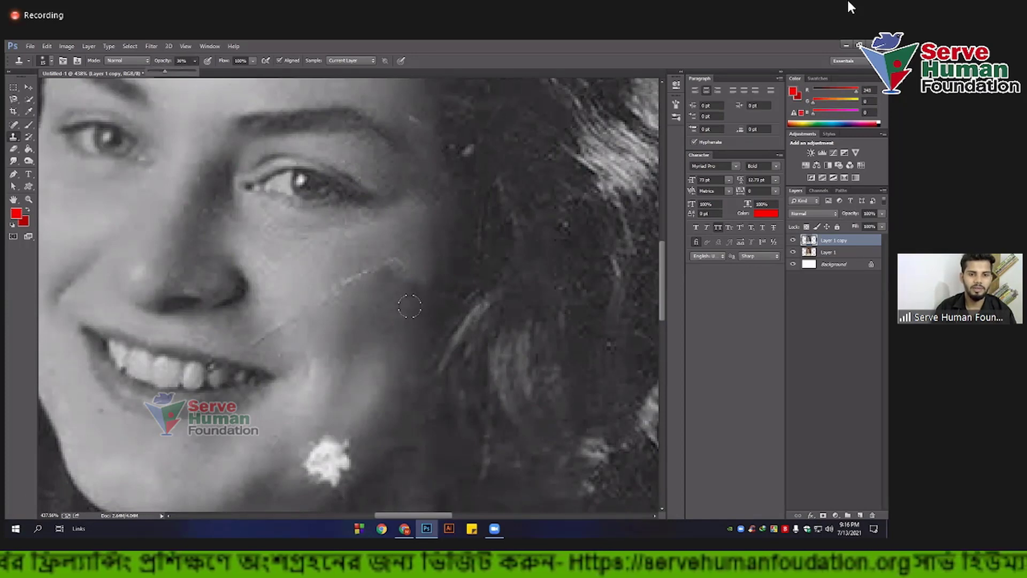
Step: Set the Clone Stamp opacity to 15%
{"action": "scroll", "coordinate": [413, 315], "scroll_direction": "down", "scroll_amount": 1}
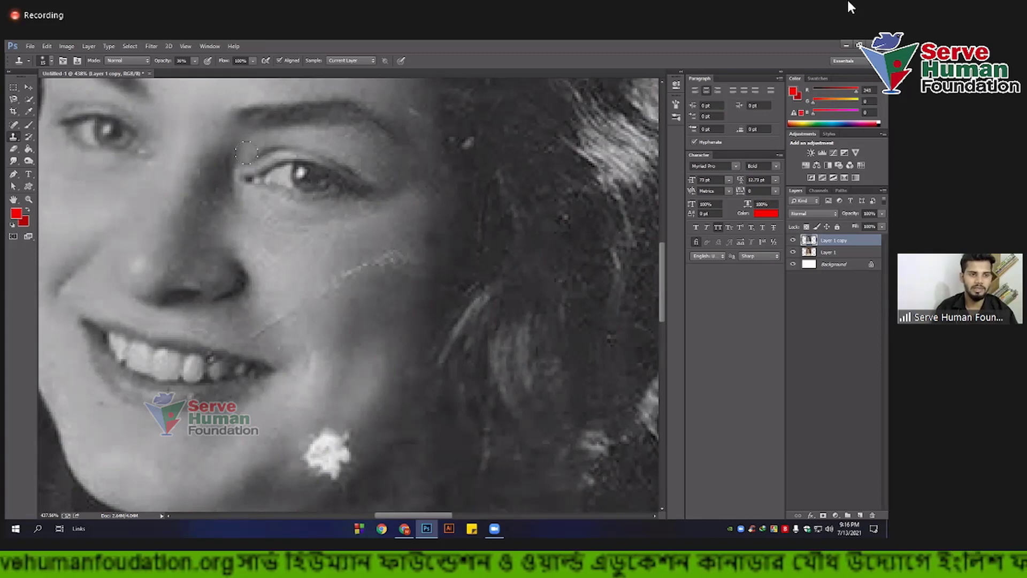
{"action": "double_click", "coordinate": [182, 60]}
{"action": "type", "text": "15"}
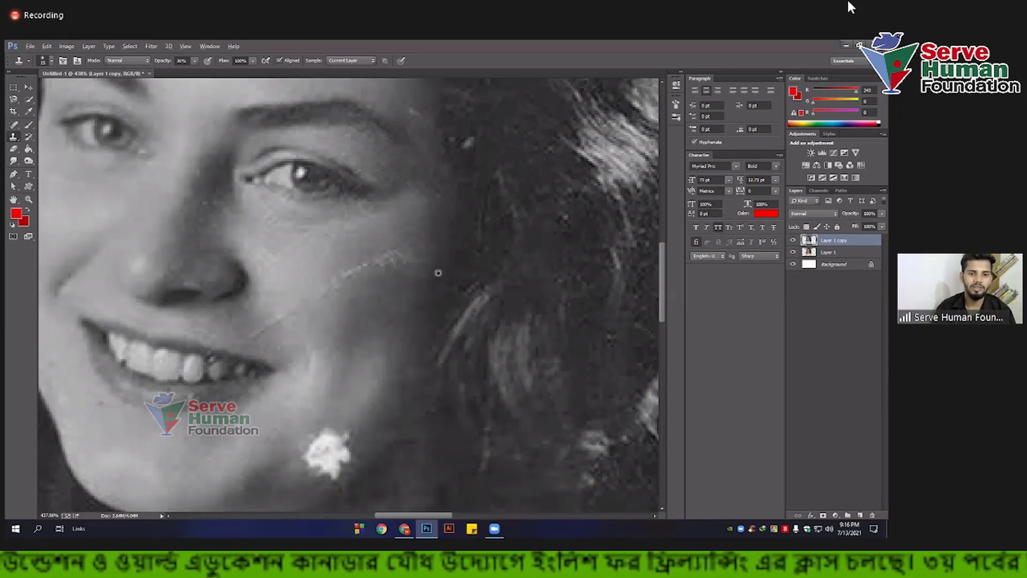
Step: Enlarge the clone brush and paint cloned skin over the scratch beside her smile
{"action": "scroll", "coordinate": [423, 278], "scroll_direction": "down", "scroll_amount": 1}
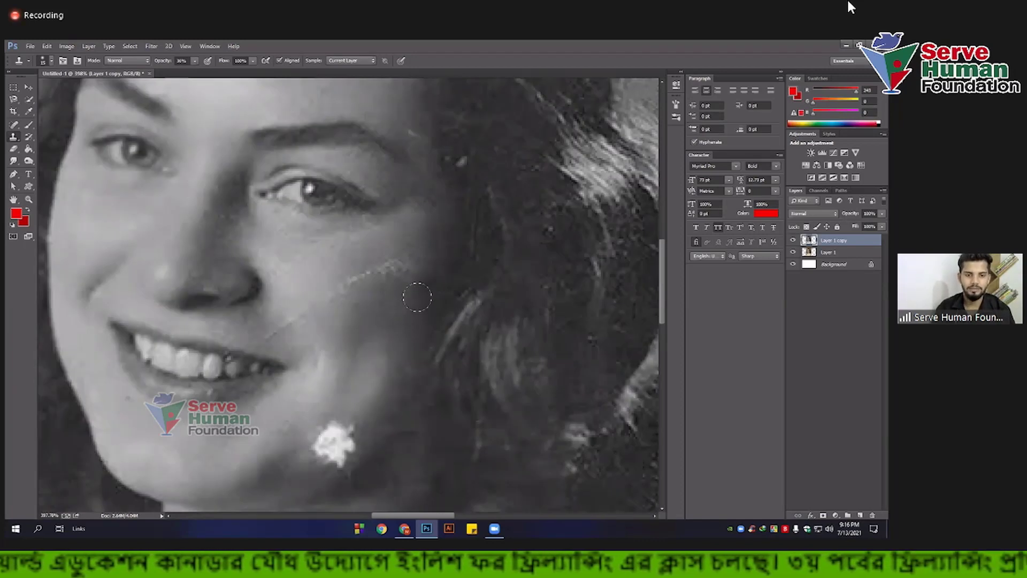
{"action": "key", "text": "bracketright"}
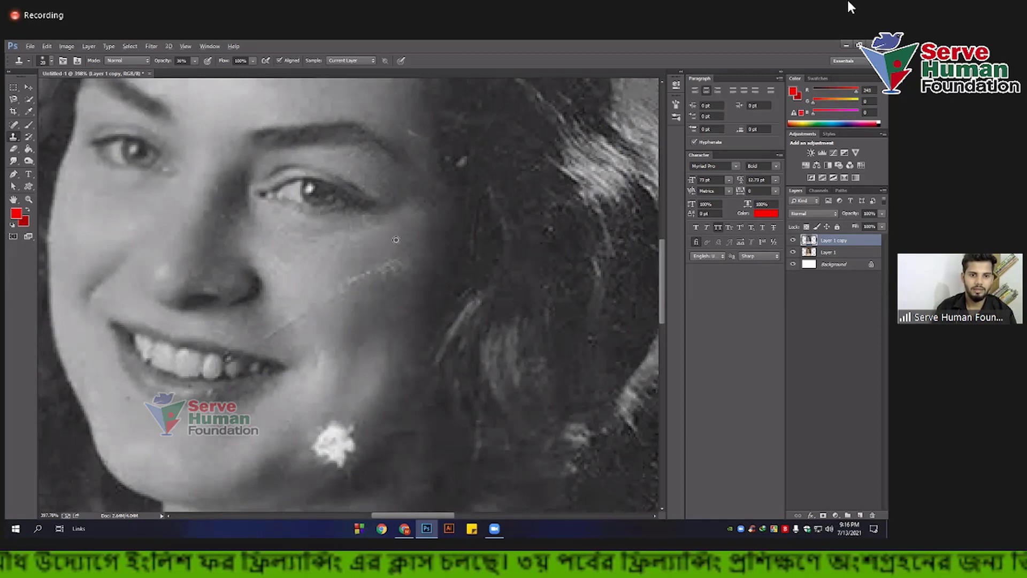
{"action": "left_click_drag", "start_coordinate": [393, 261], "coordinate": [395, 269]}
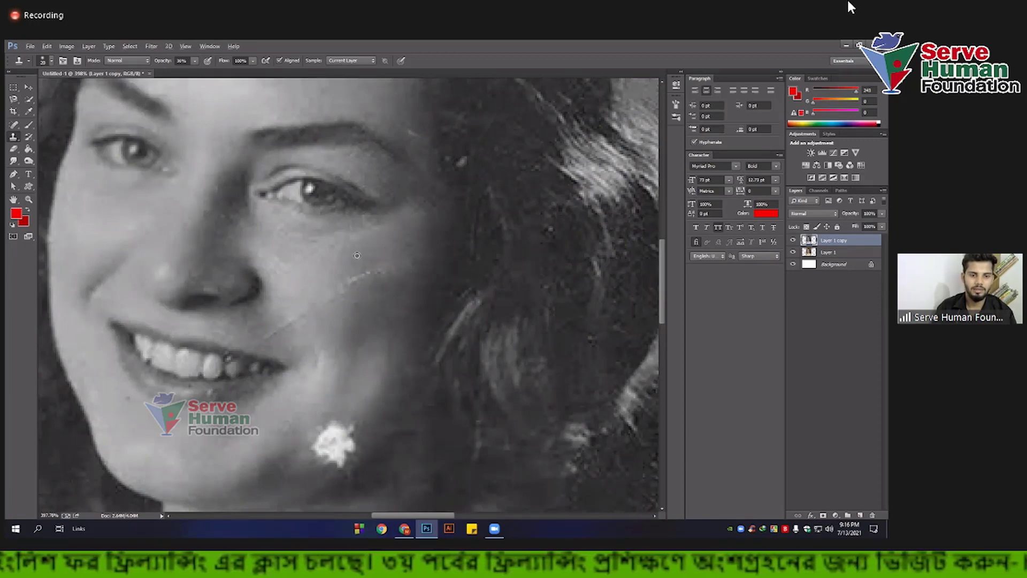
{"action": "left_click_drag", "start_coordinate": [390, 259], "coordinate": [390, 271]}
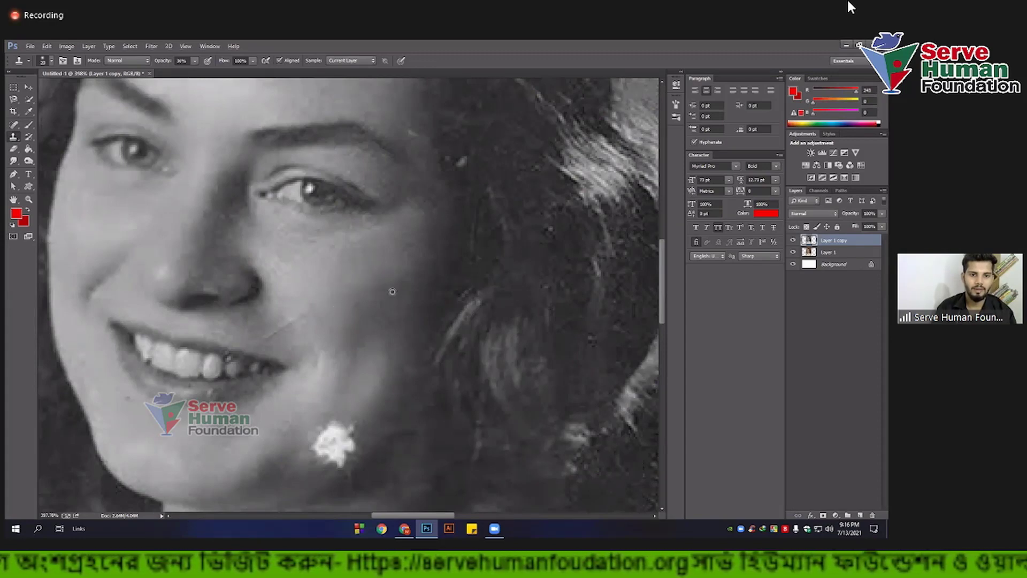
{"action": "scroll", "coordinate": [390, 292], "scroll_direction": "down", "scroll_amount": 2}
{"action": "scroll", "coordinate": [391, 321], "scroll_direction": "down", "scroll_amount": 1}
{"action": "scroll", "coordinate": [380, 321], "scroll_direction": "up", "scroll_amount": 2}
{"action": "scroll", "coordinate": [369, 315], "scroll_direction": "up", "scroll_amount": 2}
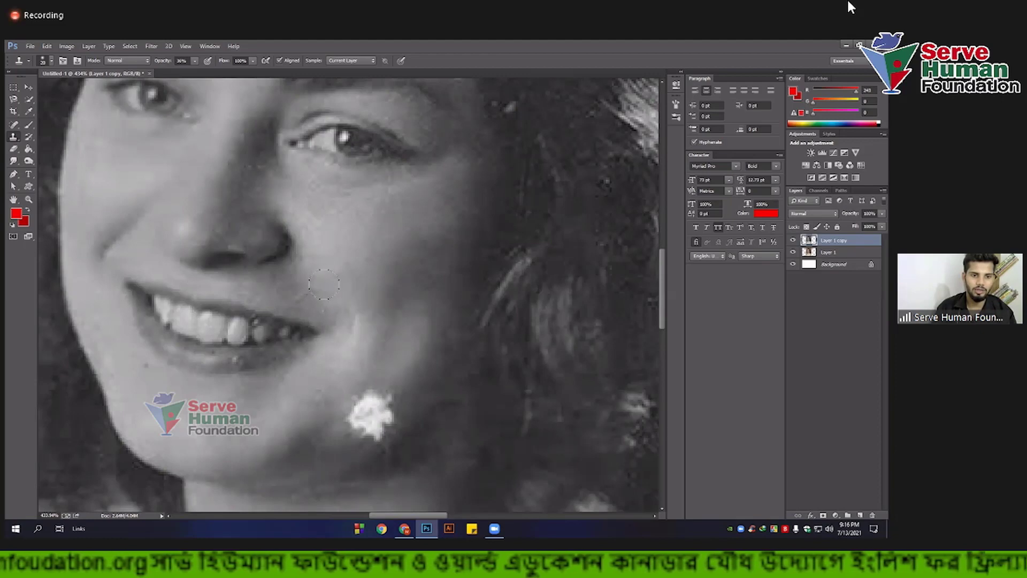
Step: Resize the Clone Stamp brush to 15 px and zoom in on the white cheek spot
{"action": "scroll", "coordinate": [348, 281], "scroll_direction": "down", "scroll_amount": 3}
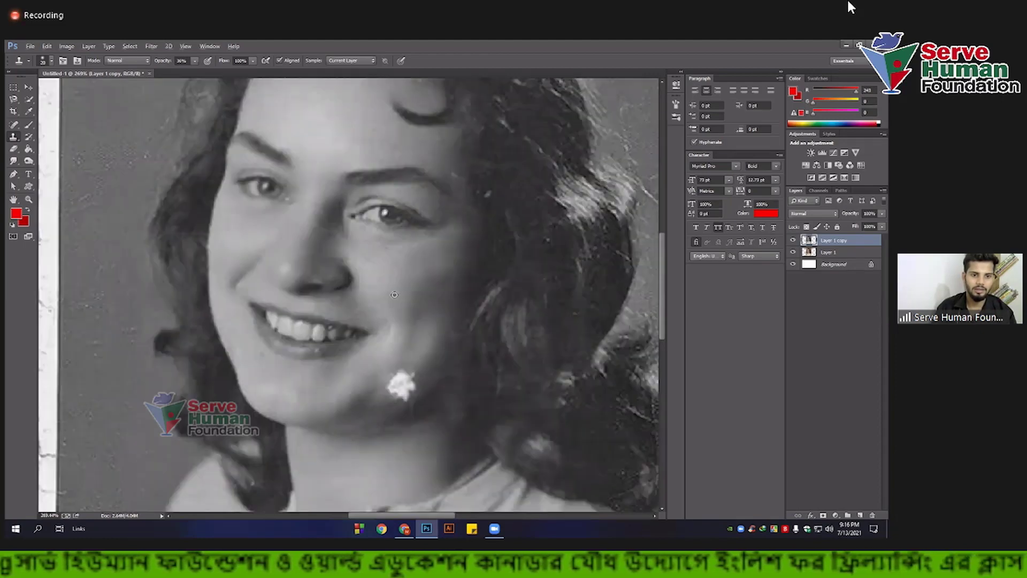
{"action": "scroll", "coordinate": [388, 267], "scroll_direction": "up", "scroll_amount": 3}
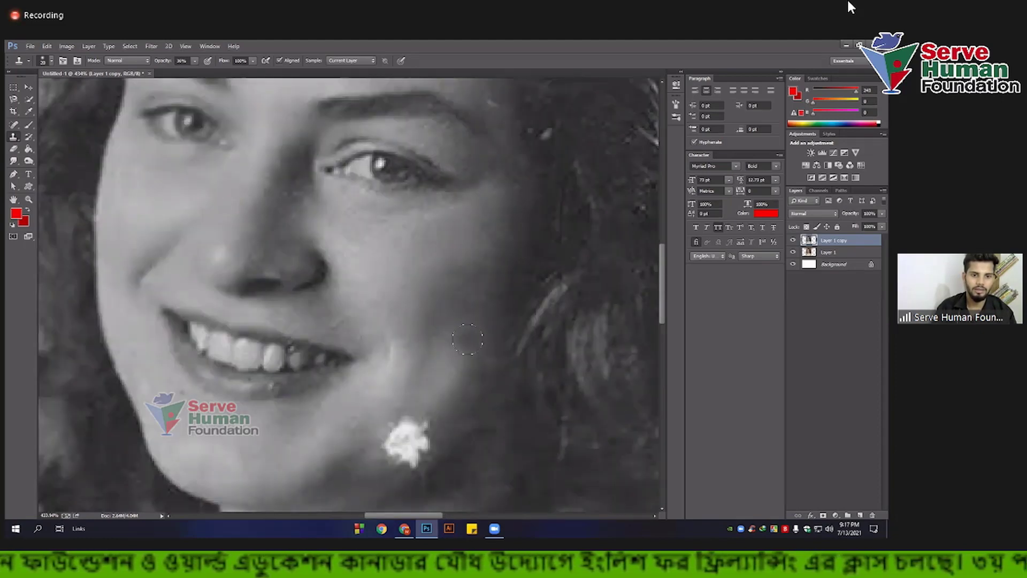
{"action": "scroll", "coordinate": [374, 289], "scroll_direction": "down", "scroll_amount": 2}
{"action": "scroll", "coordinate": [329, 278], "scroll_direction": "up", "scroll_amount": 1}
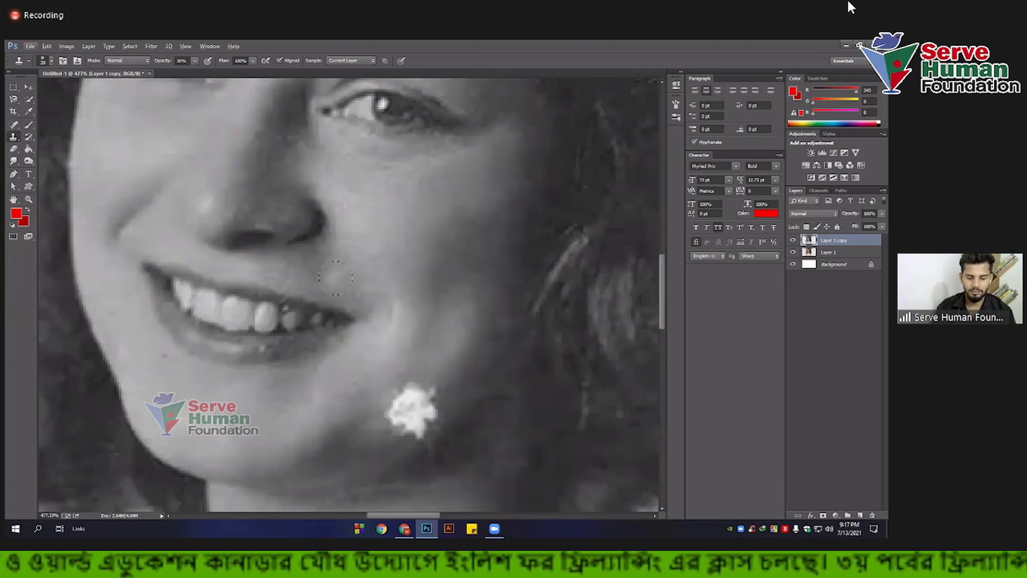
{"action": "key", "text": "bracketleft"}
{"action": "key", "text": "bracketleft"}
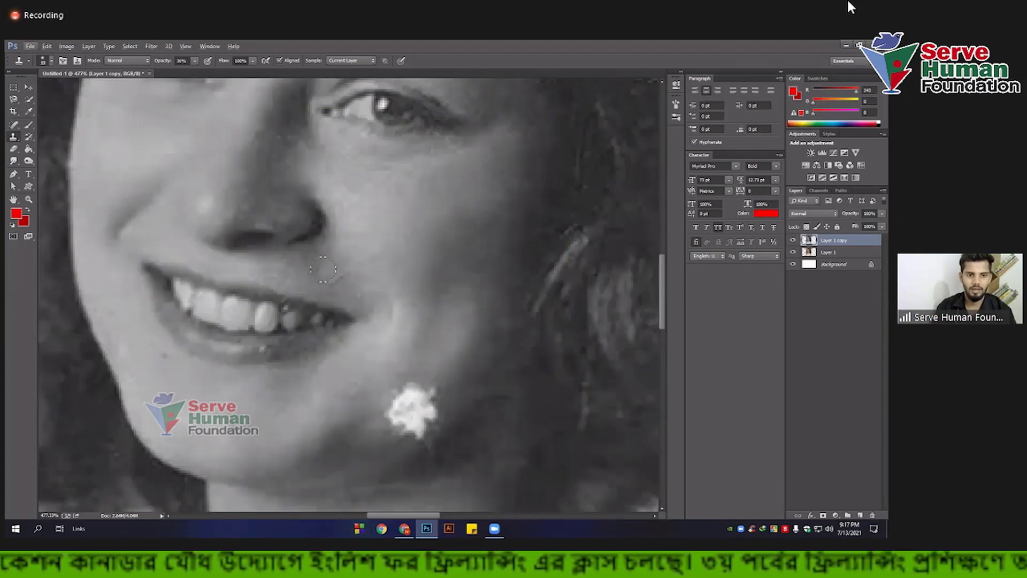
{"action": "key", "text": "bracketright"}
{"action": "key", "text": "bracketright"}
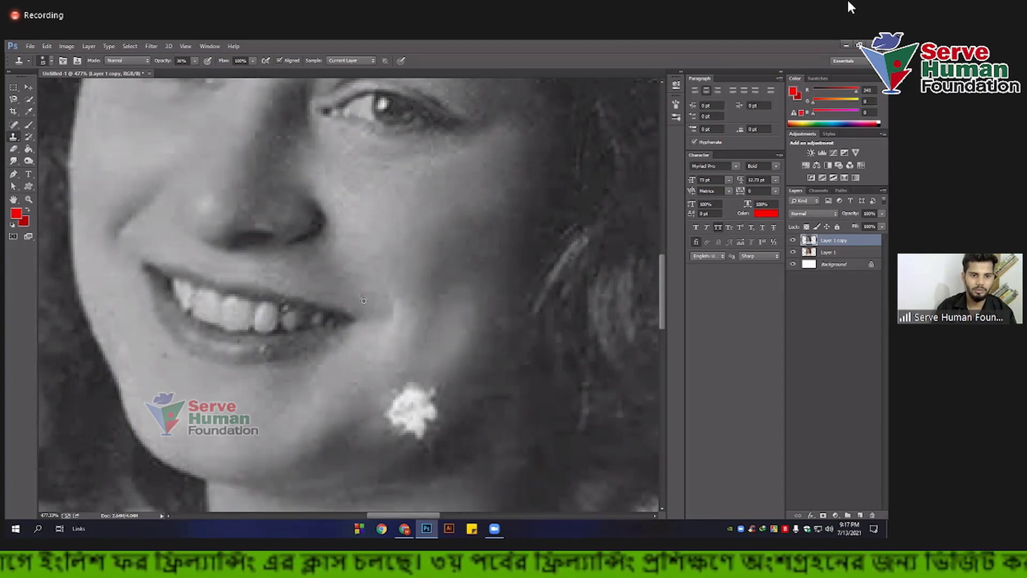
{"action": "scroll", "coordinate": [374, 321], "scroll_direction": "down", "scroll_amount": 2}
{"action": "scroll", "coordinate": [391, 352], "scroll_direction": "down", "scroll_amount": 1}
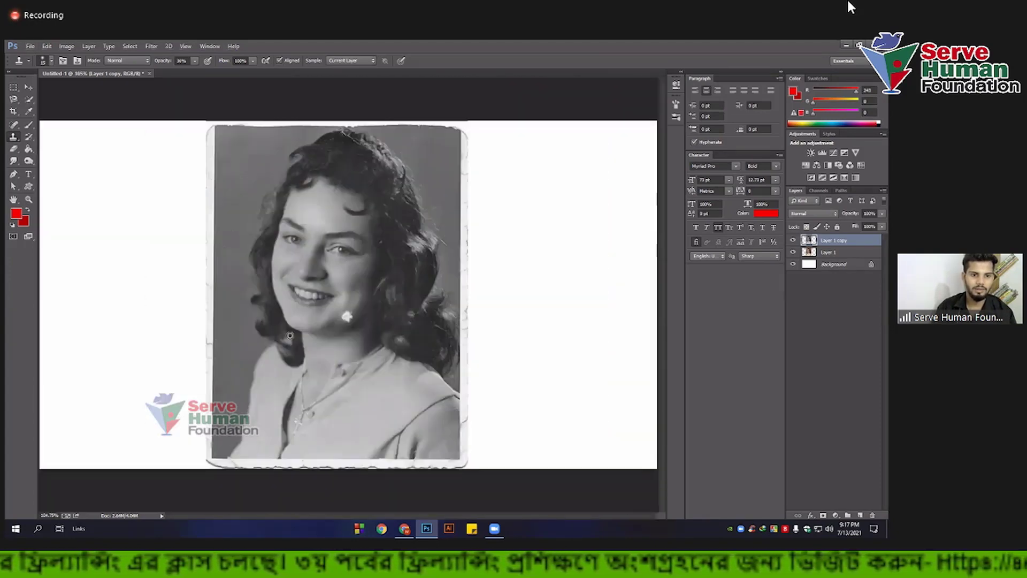
{"action": "scroll", "coordinate": [388, 354], "scroll_direction": "up", "scroll_amount": 1}
{"action": "scroll", "coordinate": [385, 354], "scroll_direction": "up", "scroll_amount": 1}
{"action": "scroll", "coordinate": [383, 355], "scroll_direction": "up", "scroll_amount": 1}
{"action": "scroll", "coordinate": [384, 354], "scroll_direction": "up", "scroll_amount": 1}
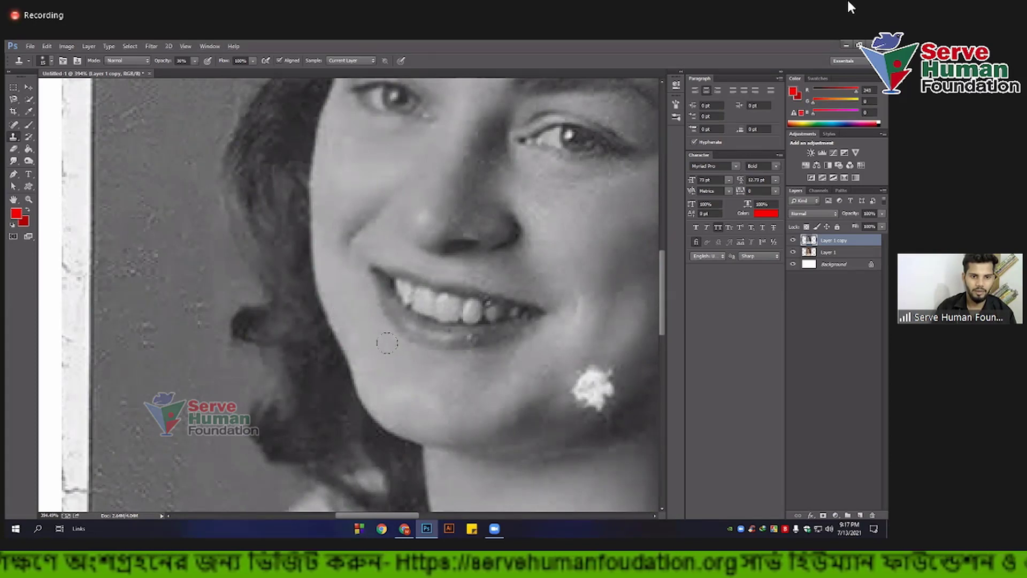
{"action": "scroll", "coordinate": [388, 370], "scroll_direction": "up", "scroll_amount": 2}
{"action": "scroll", "coordinate": [382, 342], "scroll_direction": "up", "scroll_amount": 1}
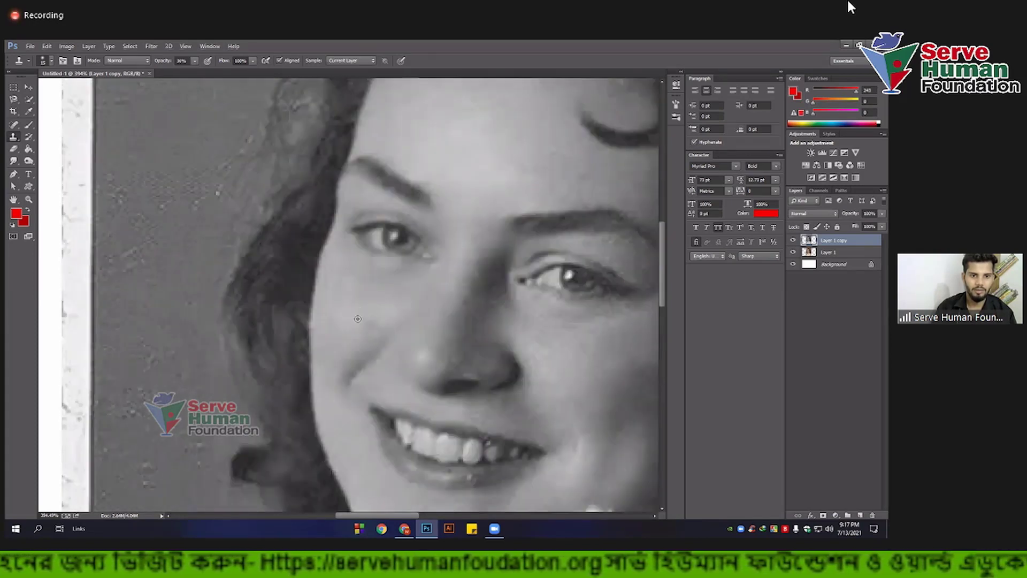
{"action": "scroll", "coordinate": [362, 334], "scroll_direction": "down", "scroll_amount": 2}
{"action": "scroll", "coordinate": [362, 335], "scroll_direction": "down", "scroll_amount": 1}
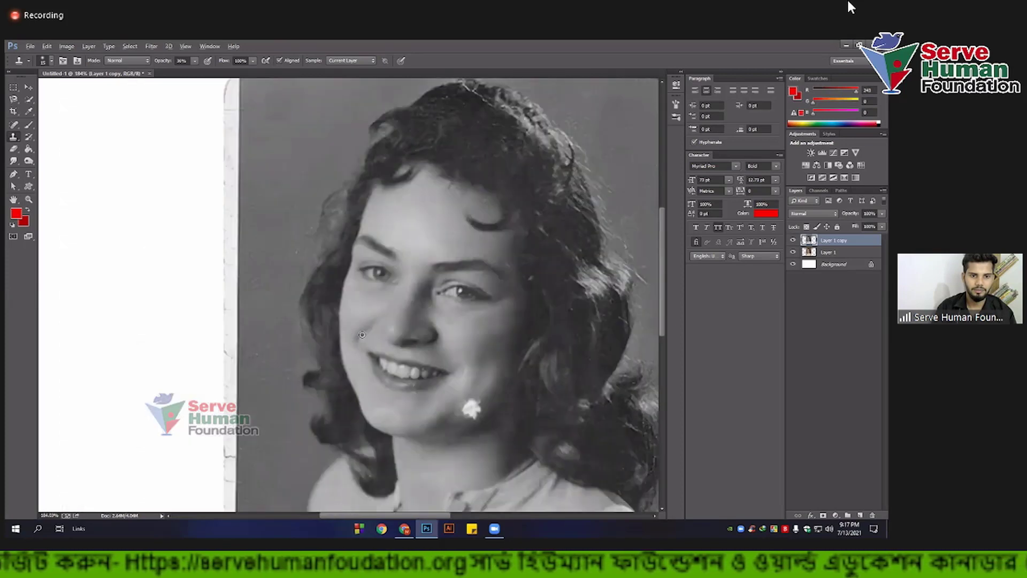
{"action": "scroll", "coordinate": [341, 312], "scroll_direction": "up", "scroll_amount": 1}
{"action": "scroll", "coordinate": [341, 313], "scroll_direction": "up", "scroll_amount": 1}
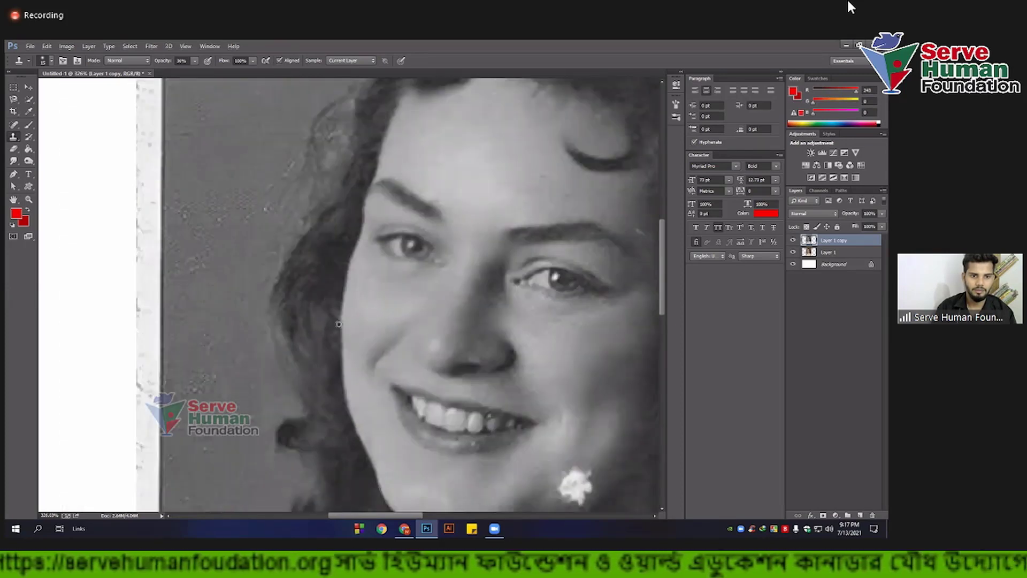
{"action": "scroll", "coordinate": [347, 320], "scroll_direction": "up", "scroll_amount": 1}
{"action": "scroll", "coordinate": [336, 321], "scroll_direction": "down", "scroll_amount": 1}
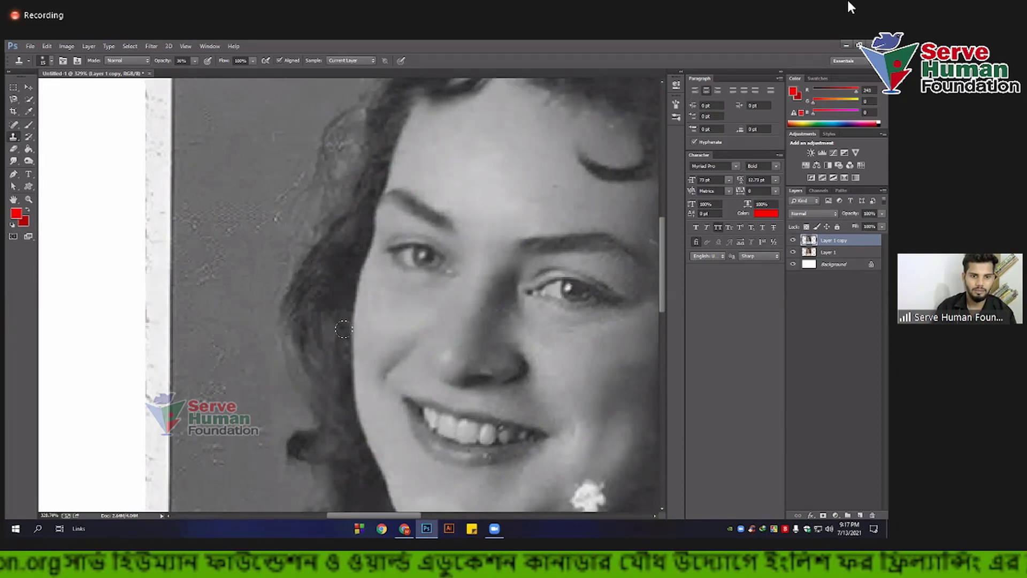
{"action": "scroll", "coordinate": [333, 386], "scroll_direction": "down", "scroll_amount": 1}
{"action": "scroll", "coordinate": [354, 381], "scroll_direction": "down", "scroll_amount": 1}
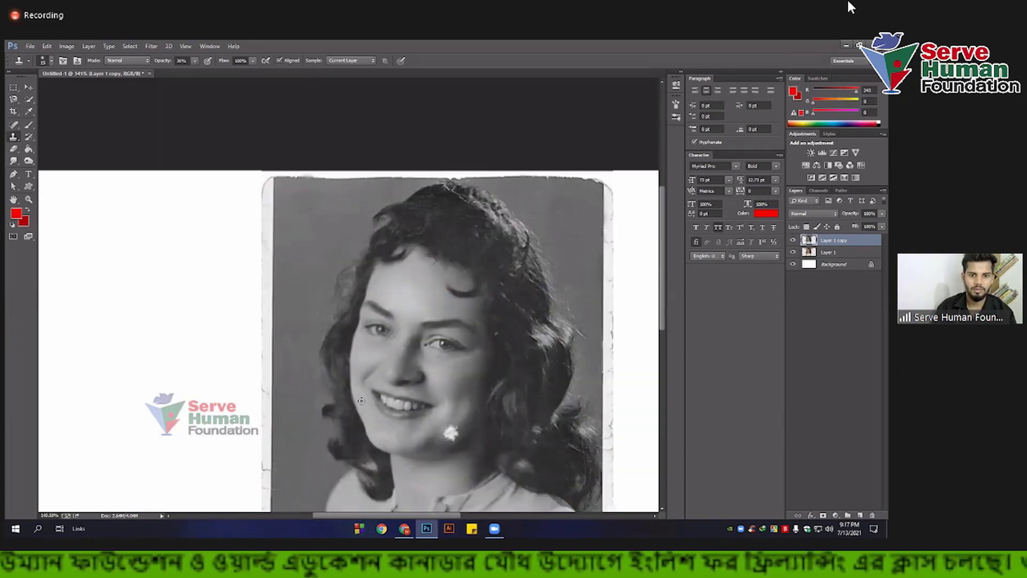
{"action": "scroll", "coordinate": [374, 407], "scroll_direction": "down", "scroll_amount": 1}
{"action": "scroll", "coordinate": [430, 428], "scroll_direction": "up", "scroll_amount": 1}
{"action": "scroll", "coordinate": [413, 388], "scroll_direction": "up", "scroll_amount": 1}
{"action": "scroll", "coordinate": [413, 388], "scroll_direction": "up", "scroll_amount": 1}
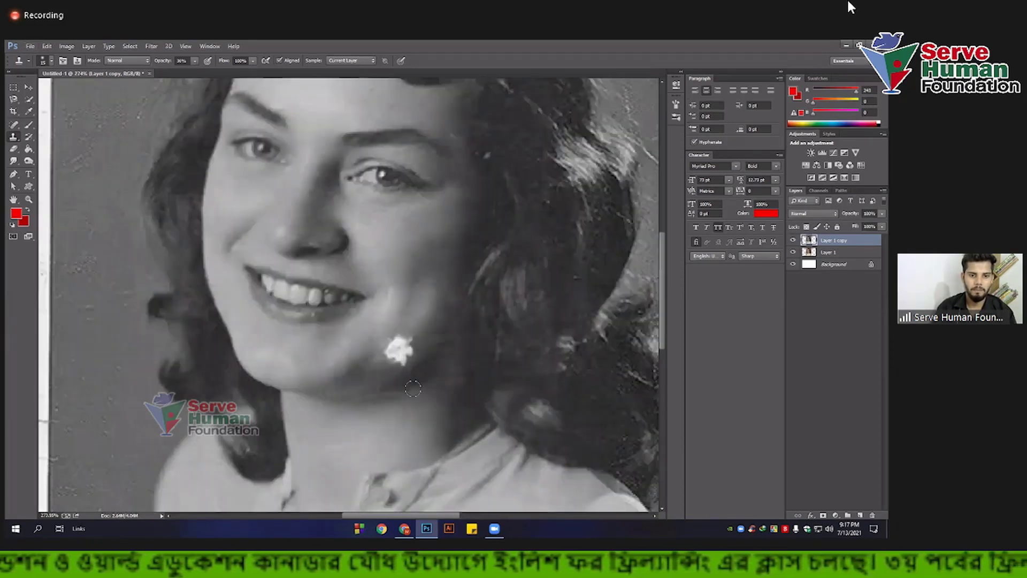
{"action": "scroll", "coordinate": [412, 383], "scroll_direction": "up", "scroll_amount": 1}
{"action": "scroll", "coordinate": [406, 353], "scroll_direction": "down", "scroll_amount": 1}
{"action": "scroll", "coordinate": [424, 333], "scroll_direction": "up", "scroll_amount": 1}
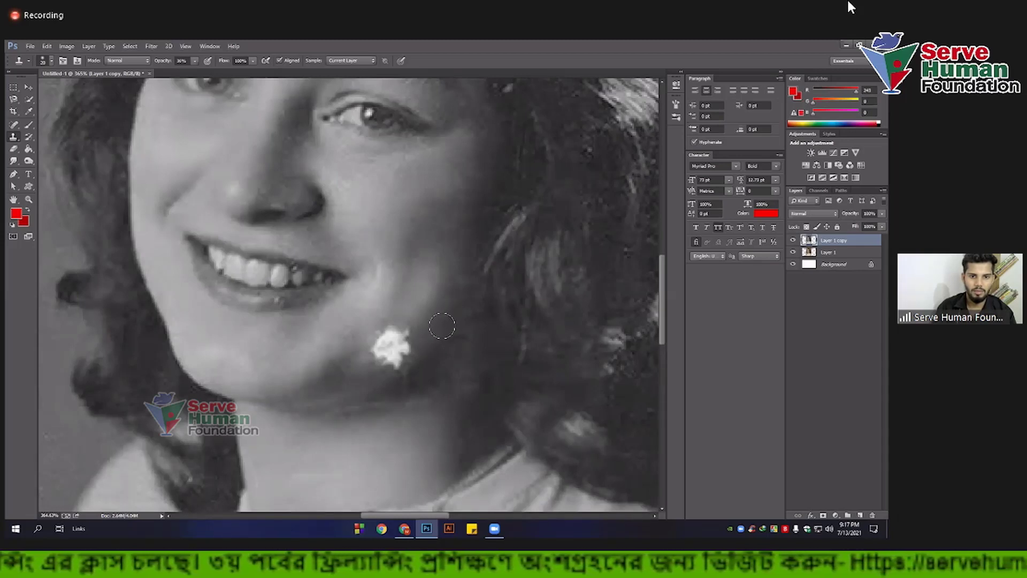
Step: Raise the Clone Stamp opacity to 69%
{"action": "left_click", "coordinate": [195, 60]}
{"action": "left_click_drag", "start_coordinate": [195, 74], "coordinate": [213, 74]}
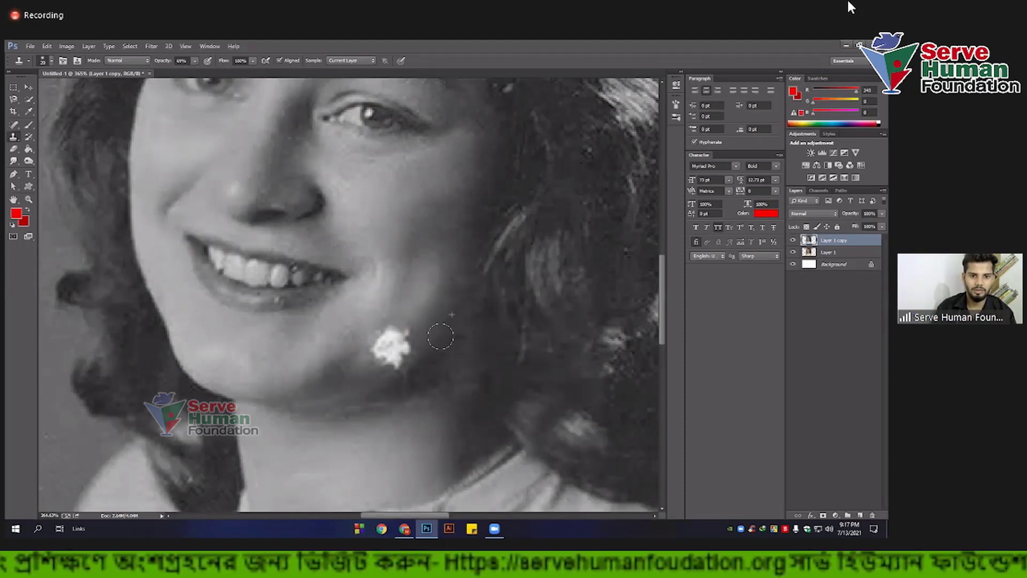
{"action": "scroll", "coordinate": [422, 388], "scroll_direction": "down", "scroll_amount": 3}
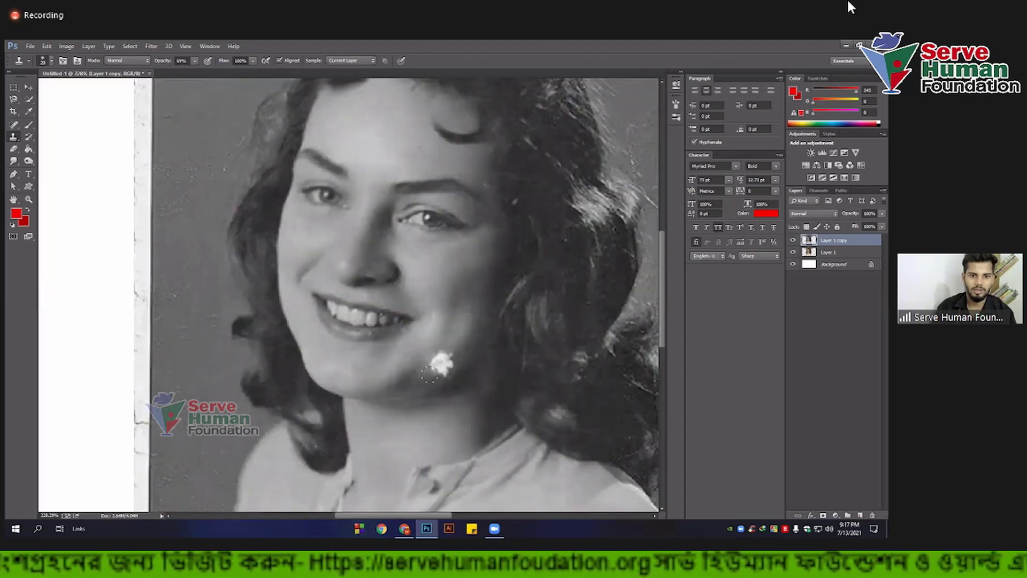
{"action": "scroll", "coordinate": [433, 389], "scroll_direction": "up", "scroll_amount": 3}
Step: Sample clean skin nearby and paint out the white spot on the cheek
{"action": "left_click", "coordinate": [493, 311], "text": "alt"}
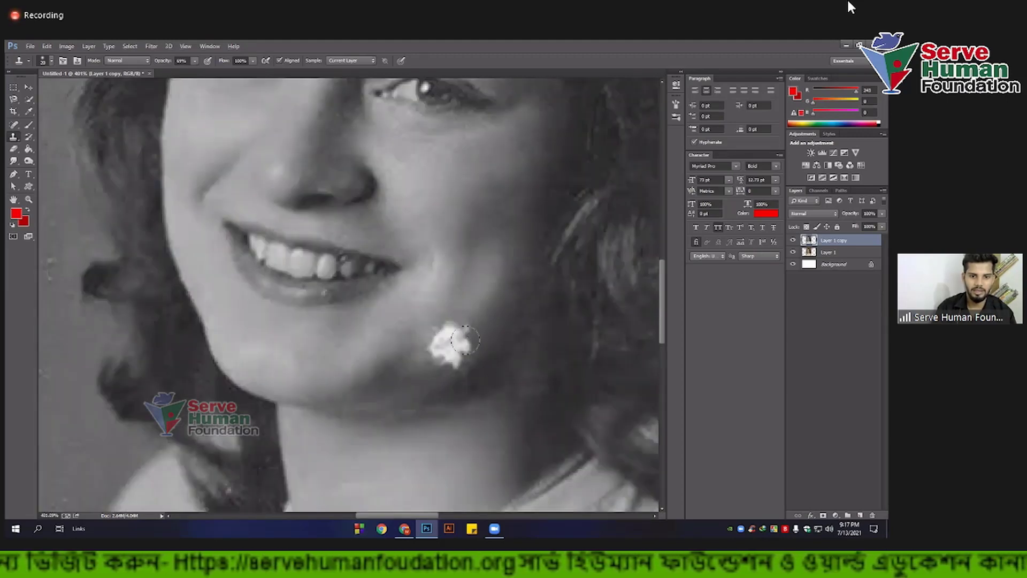
{"action": "mouse_move", "coordinate": [467, 348]}
{"action": "left_mouse_down"}
{"action": "mouse_move", "coordinate": [451, 357]}
{"action": "mouse_move", "coordinate": [464, 354]}
{"action": "mouse_move", "coordinate": [447, 329]}
{"action": "mouse_move", "coordinate": [431, 356]}
{"action": "left_mouse_up"}
{"action": "left_click", "coordinate": [485, 311], "text": "alt"}
{"action": "mouse_move", "coordinate": [463, 319]}
{"action": "left_mouse_down"}
{"action": "mouse_move", "coordinate": [445, 327]}
{"action": "mouse_move", "coordinate": [466, 337]}
{"action": "left_mouse_up"}
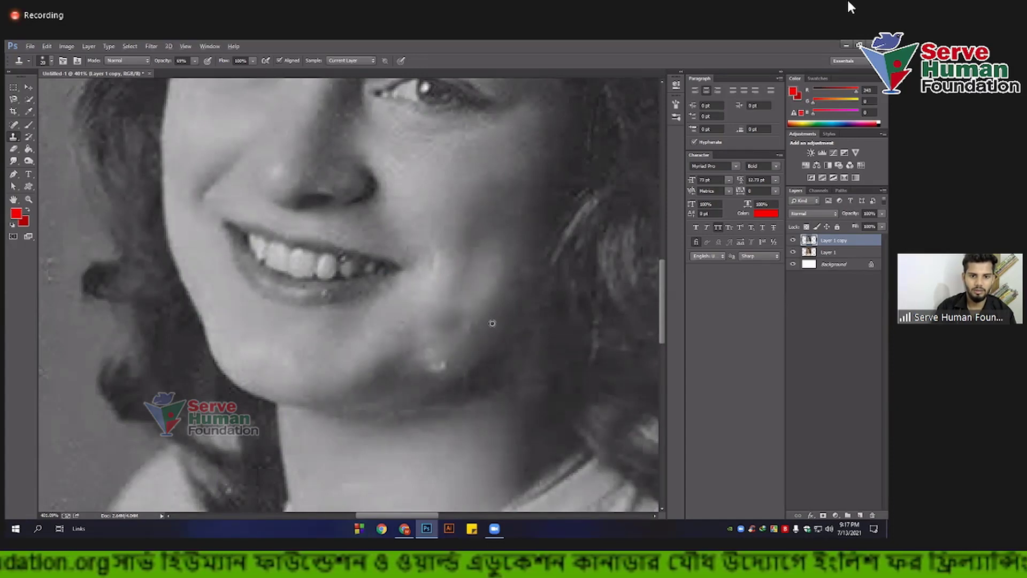
Step: Clone clean nearby skin over the light spot on her chin and blend the area
{"action": "scroll", "coordinate": [412, 363], "scroll_direction": "down", "scroll_amount": 3}
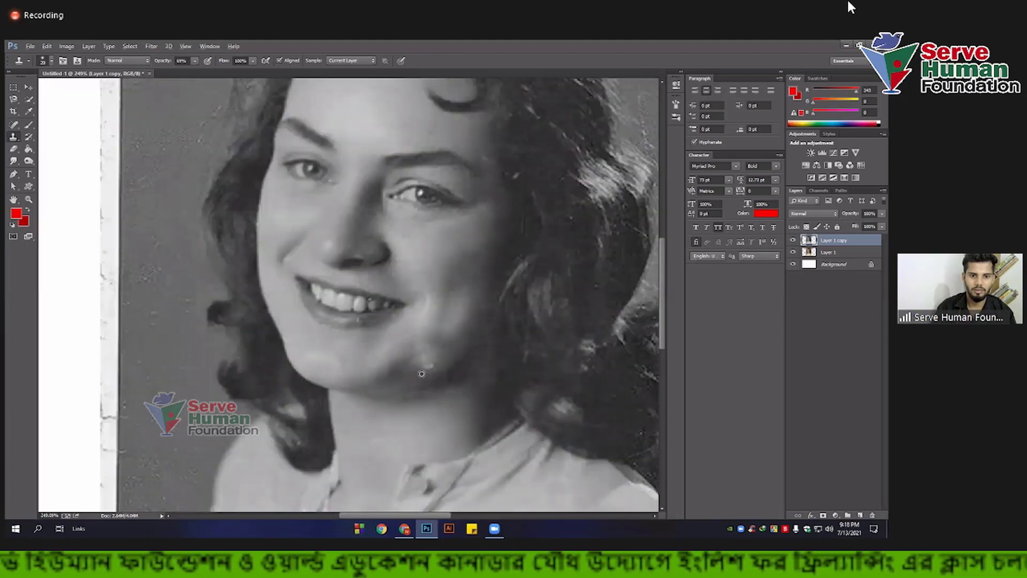
{"action": "scroll", "coordinate": [407, 366], "scroll_direction": "down", "scroll_amount": 1}
{"action": "scroll", "coordinate": [402, 368], "scroll_direction": "up", "scroll_amount": 4}
{"action": "left_click", "coordinate": [398, 369], "text": "alt"}
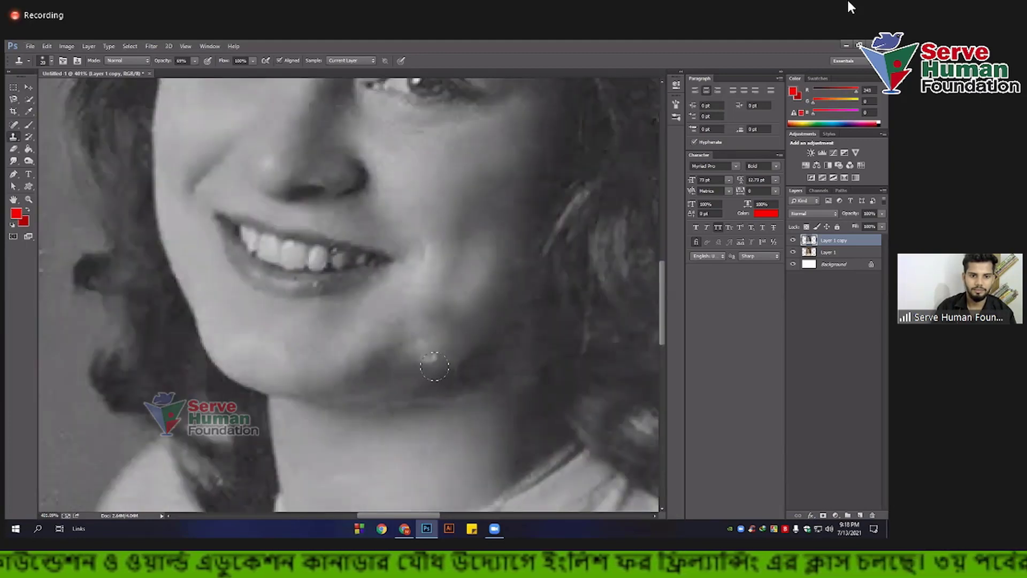
{"action": "left_click_drag", "start_coordinate": [428, 362], "coordinate": [437, 347]}
{"action": "scroll", "coordinate": [459, 349], "scroll_direction": "down", "scroll_amount": 2}
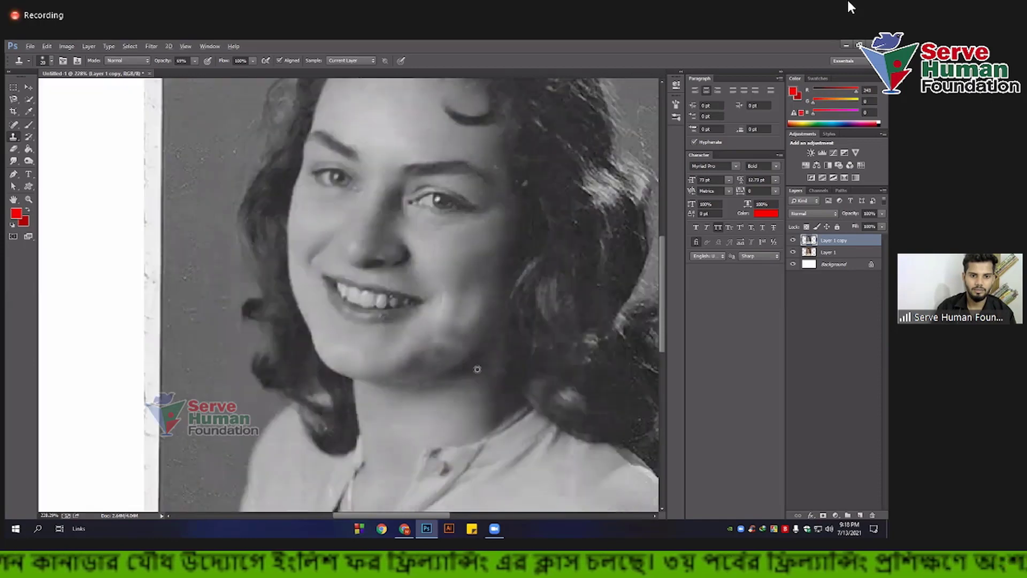
{"action": "scroll", "coordinate": [444, 353], "scroll_direction": "down", "scroll_amount": 2}
{"action": "scroll", "coordinate": [428, 356], "scroll_direction": "up", "scroll_amount": 3}
{"action": "scroll", "coordinate": [420, 356], "scroll_direction": "up", "scroll_amount": 1}
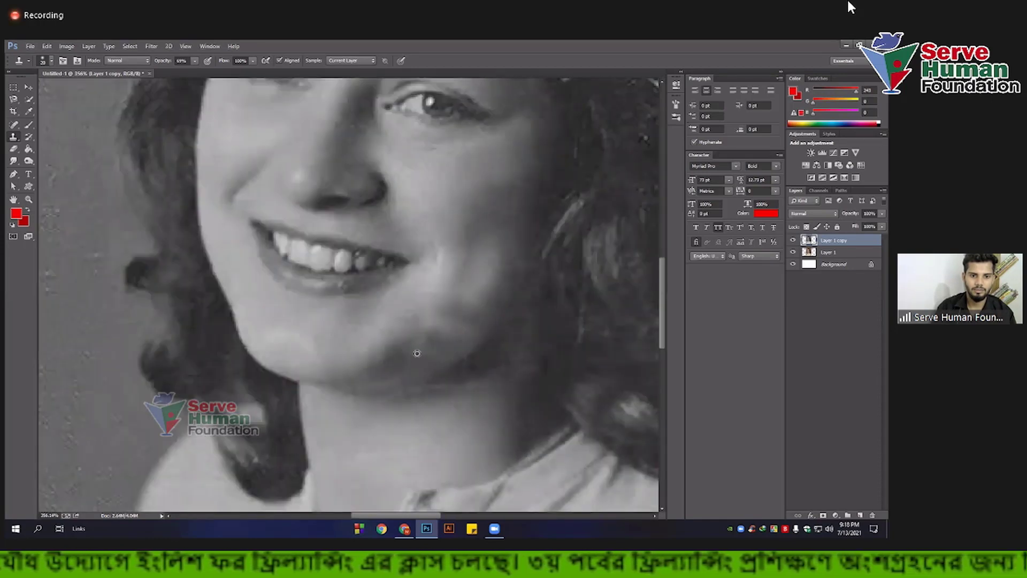
{"action": "left_click_drag", "start_coordinate": [433, 338], "coordinate": [438, 335]}
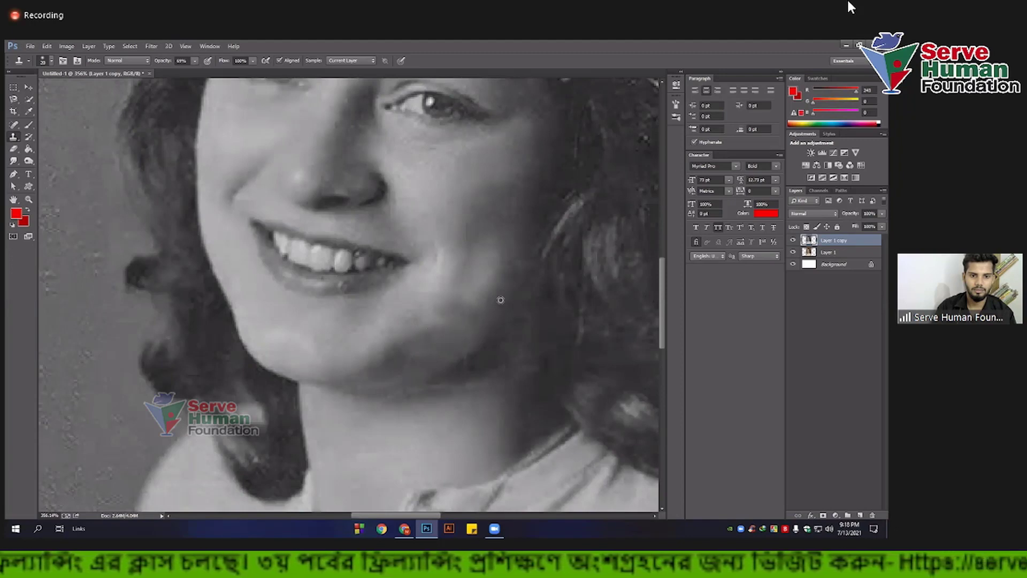
{"action": "left_click_drag", "start_coordinate": [468, 326], "coordinate": [466, 345]}
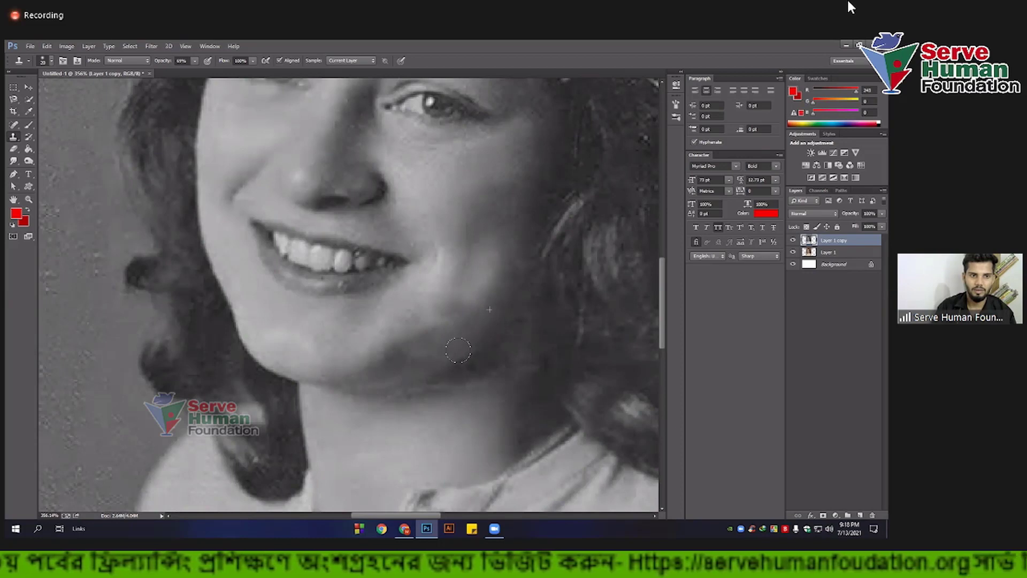
Step: Raise the Clone Stamp opacity to 100% and re-clone the chin from clean cheek skin
{"action": "left_click", "coordinate": [195, 61]}
{"action": "left_click_drag", "start_coordinate": [196, 71], "coordinate": [211, 71]}
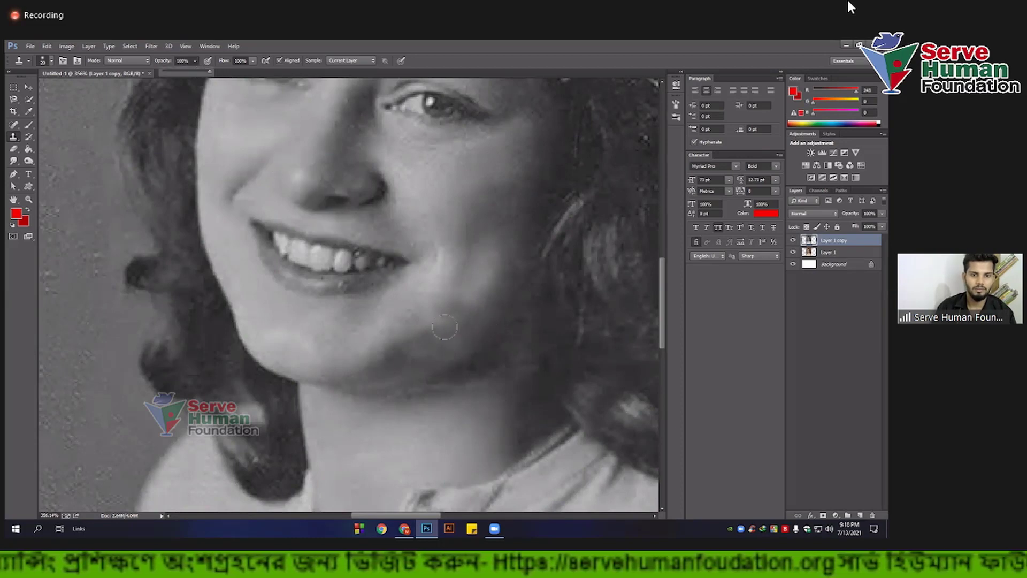
{"action": "left_click", "coordinate": [495, 321]}
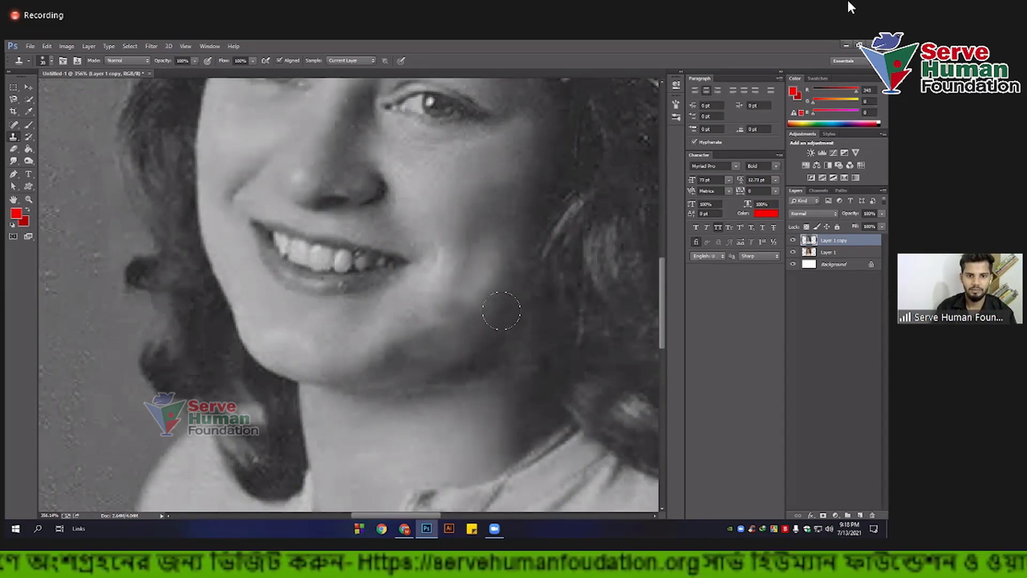
{"action": "left_click_drag", "start_coordinate": [473, 340], "coordinate": [466, 345]}
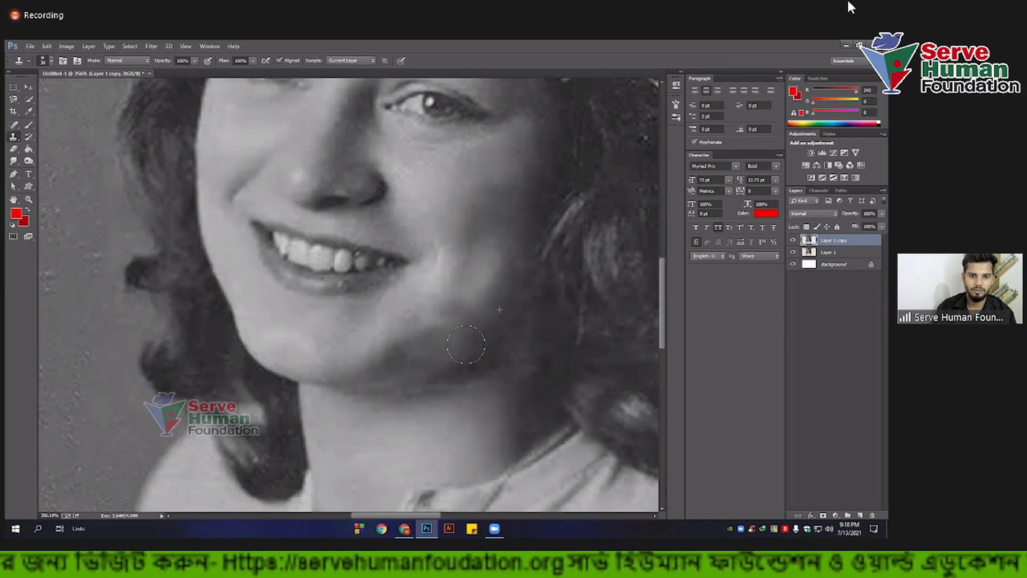
{"action": "scroll", "coordinate": [465, 353], "scroll_direction": "down", "scroll_amount": 5, "text": "alt"}
{"action": "scroll", "coordinate": [491, 367], "scroll_direction": "down", "scroll_amount": 2, "text": "alt"}
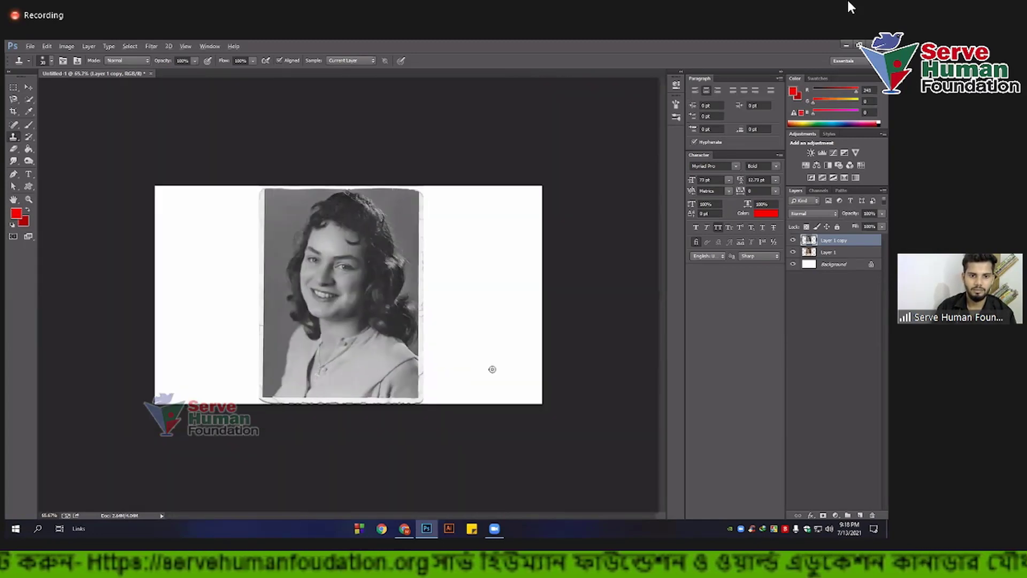
{"action": "scroll", "coordinate": [337, 309], "scroll_direction": "up", "scroll_amount": 4}
{"action": "scroll", "coordinate": [338, 309], "scroll_direction": "up", "scroll_amount": 3}
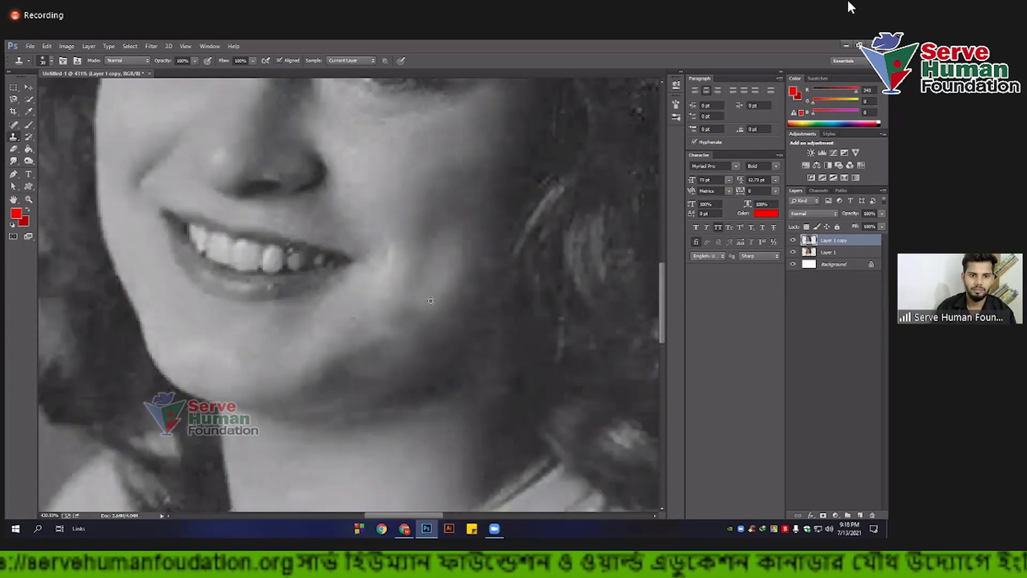
Step: Clone smooth skin over the blemish on her cheek and check it up close
{"action": "left_click_drag", "start_coordinate": [431, 263], "coordinate": [421, 273]}
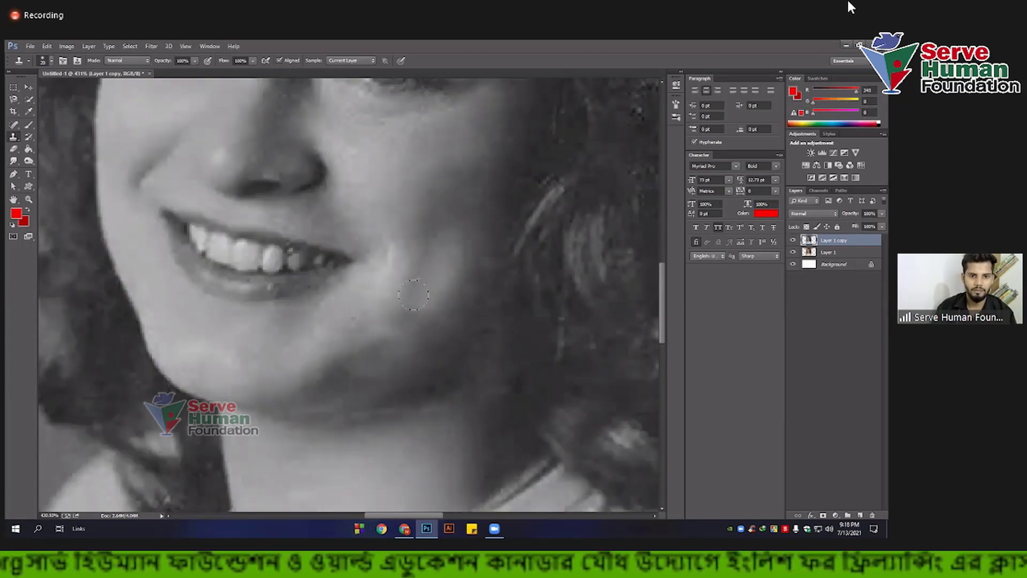
{"action": "scroll", "coordinate": [433, 296], "scroll_direction": "down", "scroll_amount": 3, "text": "alt"}
{"action": "scroll", "coordinate": [444, 305], "scroll_direction": "up", "scroll_amount": 1, "text": "alt"}
{"action": "scroll", "coordinate": [464, 314], "scroll_direction": "up", "scroll_amount": 1, "text": "alt"}
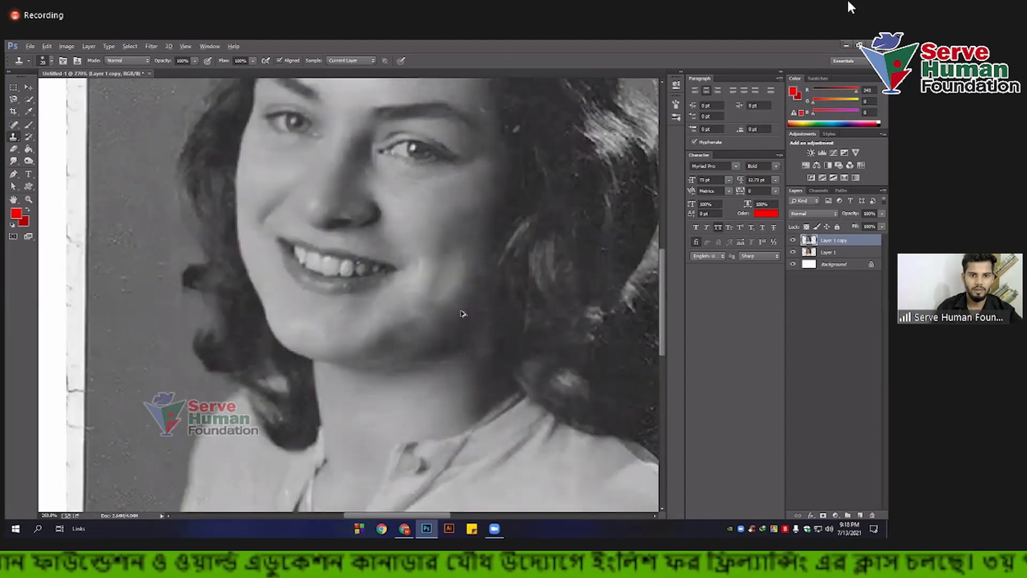
{"action": "scroll", "coordinate": [425, 315], "scroll_direction": "up", "scroll_amount": 1}
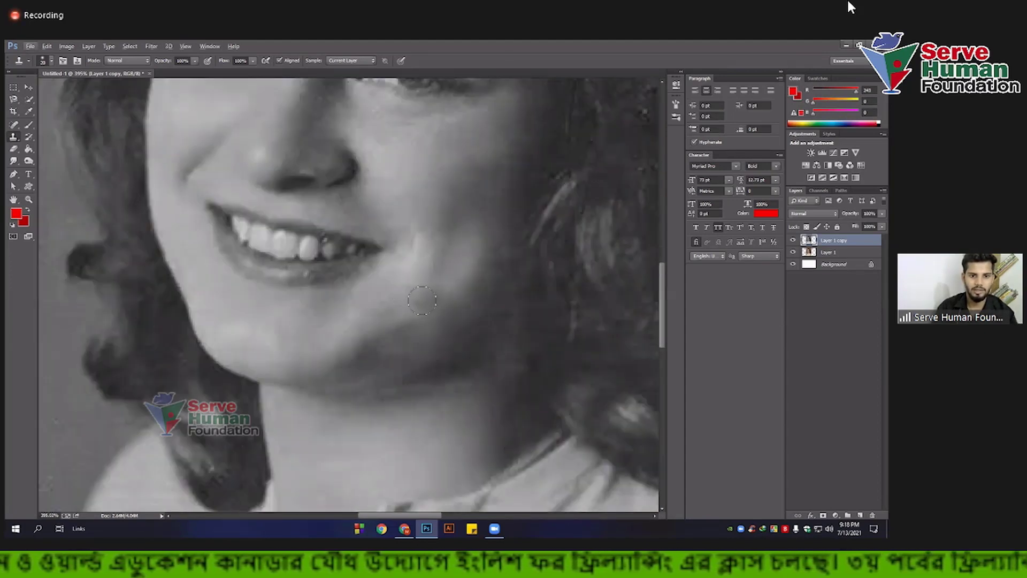
{"action": "scroll", "coordinate": [404, 326], "scroll_direction": "down", "scroll_amount": 1}
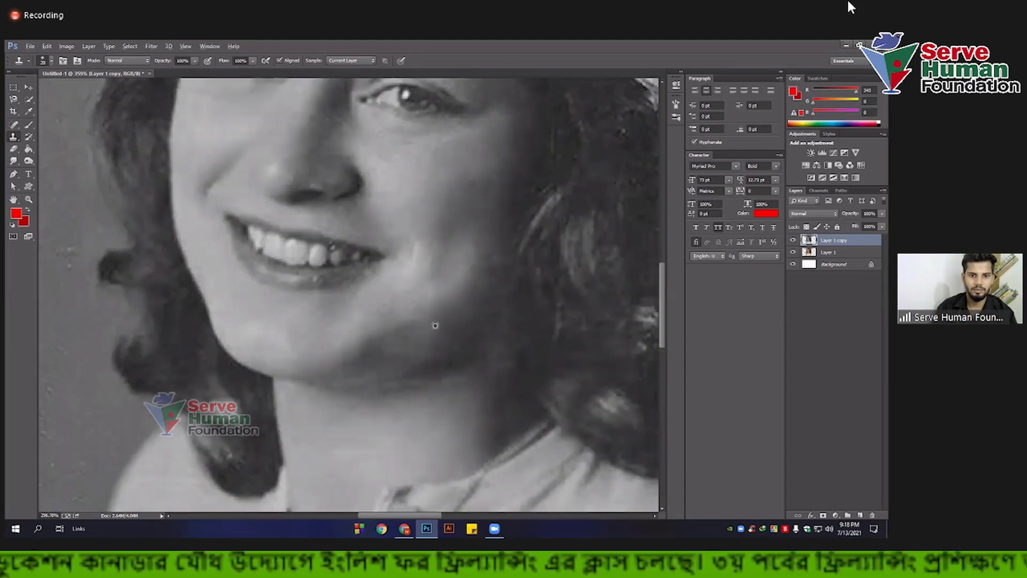
{"action": "scroll", "coordinate": [429, 329], "scroll_direction": "down", "scroll_amount": 1}
{"action": "scroll", "coordinate": [460, 332], "scroll_direction": "down", "scroll_amount": 1}
{"action": "scroll", "coordinate": [490, 335], "scroll_direction": "down", "scroll_amount": 1}
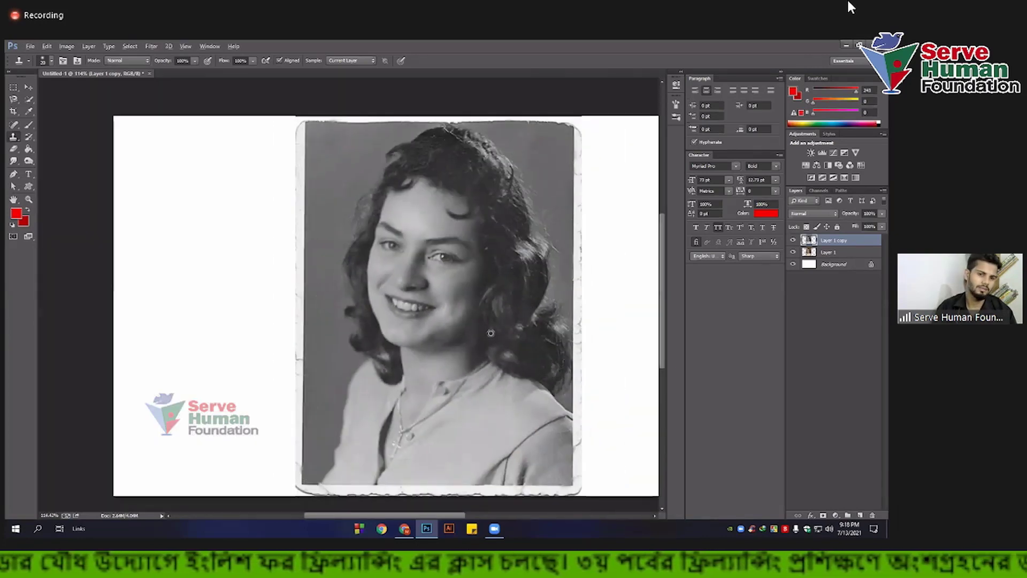
{"action": "scroll", "coordinate": [478, 353], "scroll_direction": "down", "scroll_amount": 2}
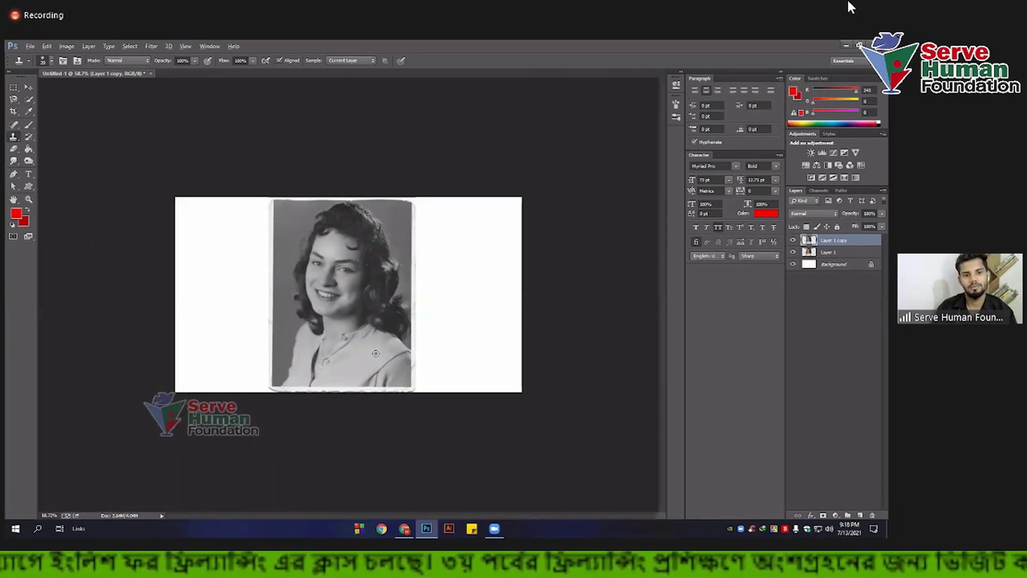
{"action": "scroll", "coordinate": [347, 337], "scroll_direction": "up", "scroll_amount": 3}
{"action": "scroll", "coordinate": [374, 316], "scroll_direction": "up", "scroll_amount": 1}
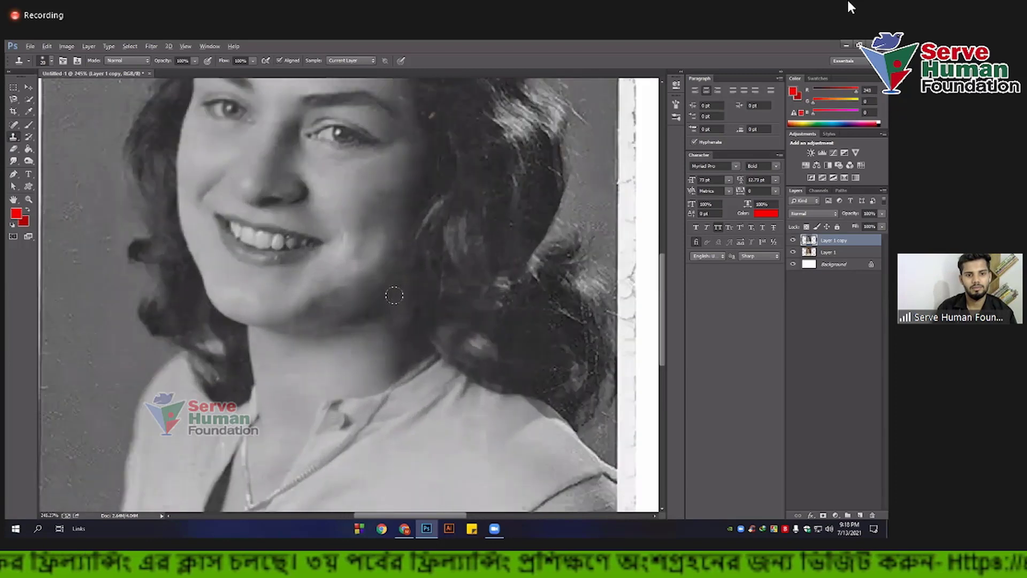
{"action": "scroll", "coordinate": [376, 326], "scroll_direction": "up", "scroll_amount": 1}
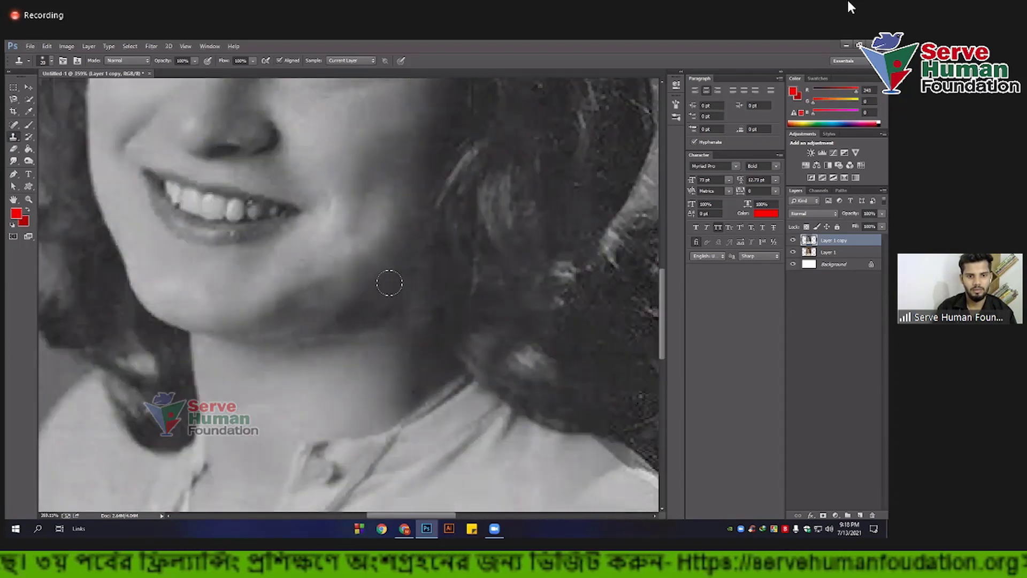
Step: Sample a fresh patch of clean skin as the new clone source
{"action": "left_click", "coordinate": [360, 315], "text": "alt"}
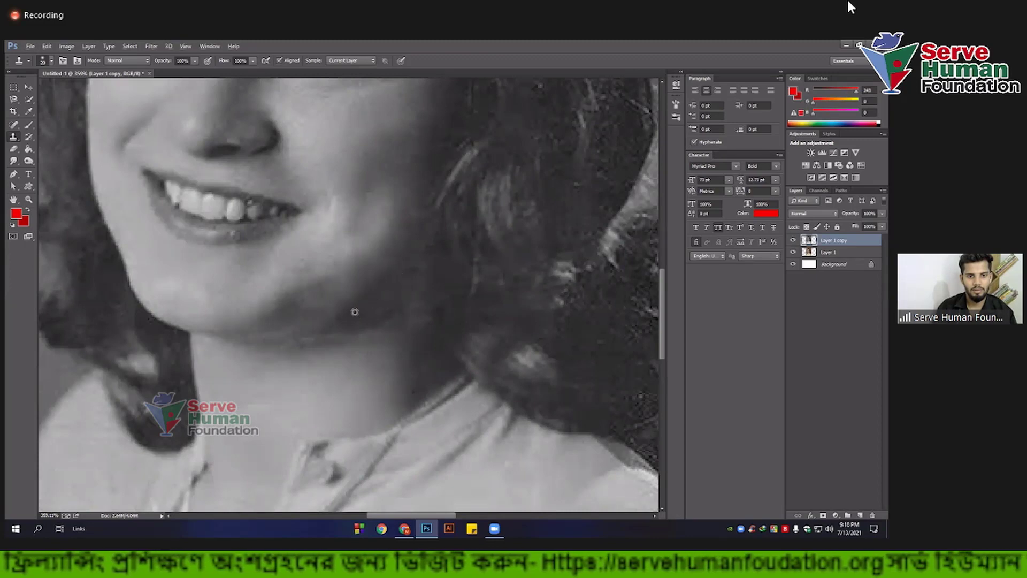
{"action": "scroll", "coordinate": [389, 316], "scroll_direction": "down", "scroll_amount": 1}
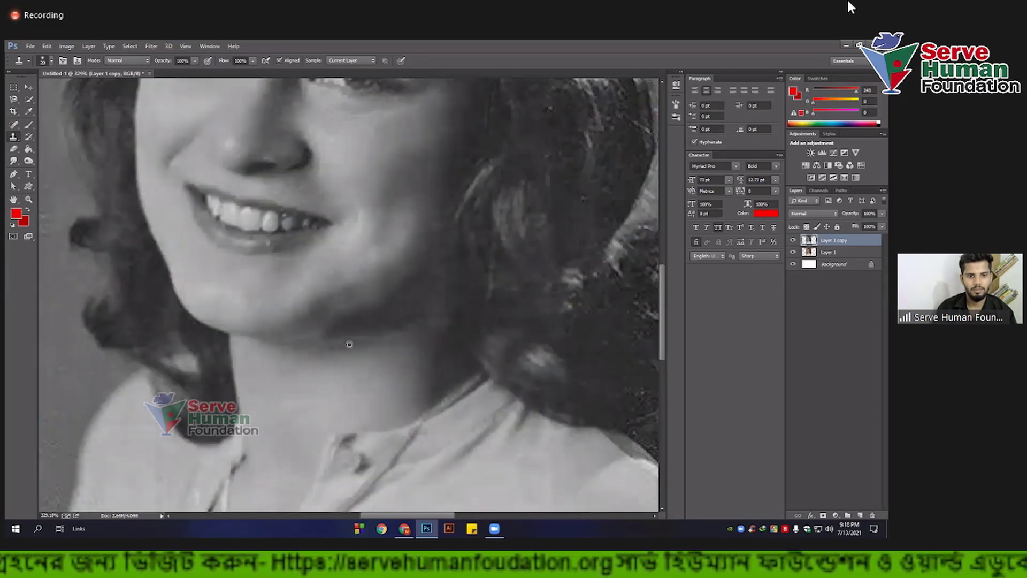
{"action": "scroll", "coordinate": [342, 325], "scroll_direction": "down", "scroll_amount": 8}
{"action": "scroll", "coordinate": [364, 342], "scroll_direction": "down", "scroll_amount": 3}
{"action": "scroll", "coordinate": [350, 338], "scroll_direction": "up", "scroll_amount": 4}
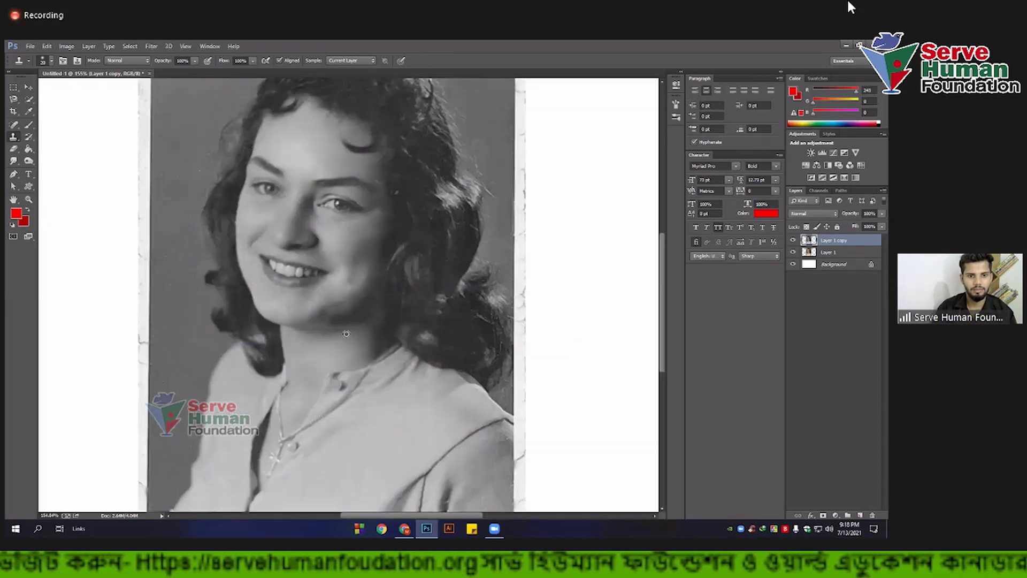
{"action": "scroll", "coordinate": [348, 334], "scroll_direction": "up", "scroll_amount": 3}
{"action": "scroll", "coordinate": [367, 289], "scroll_direction": "up", "scroll_amount": 3}
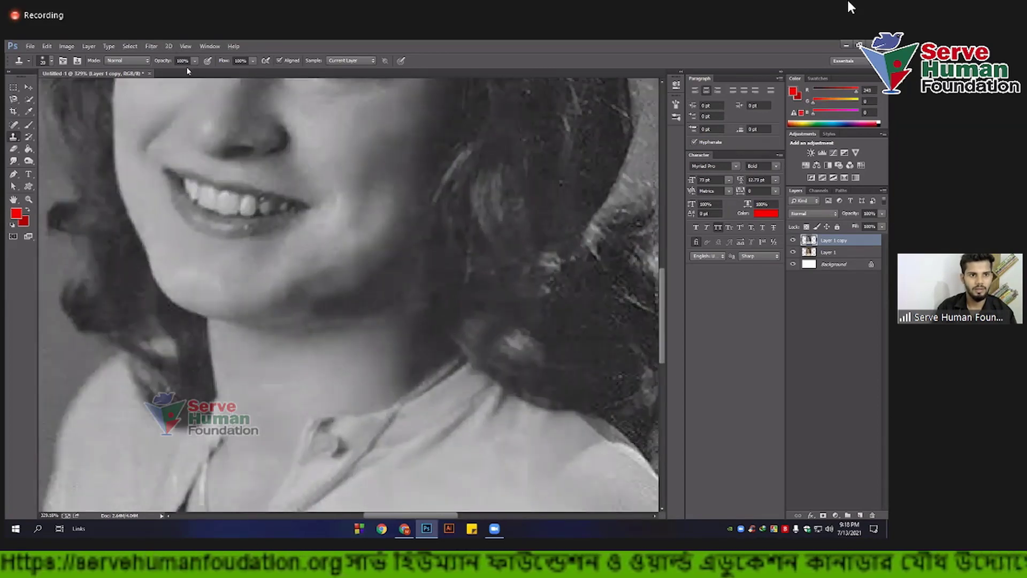
Step: Drop the clone opacity to 50%, then fit the portrait and zoom in on the chin
{"action": "left_click_drag", "start_coordinate": [194, 60], "coordinate": [172, 72]}
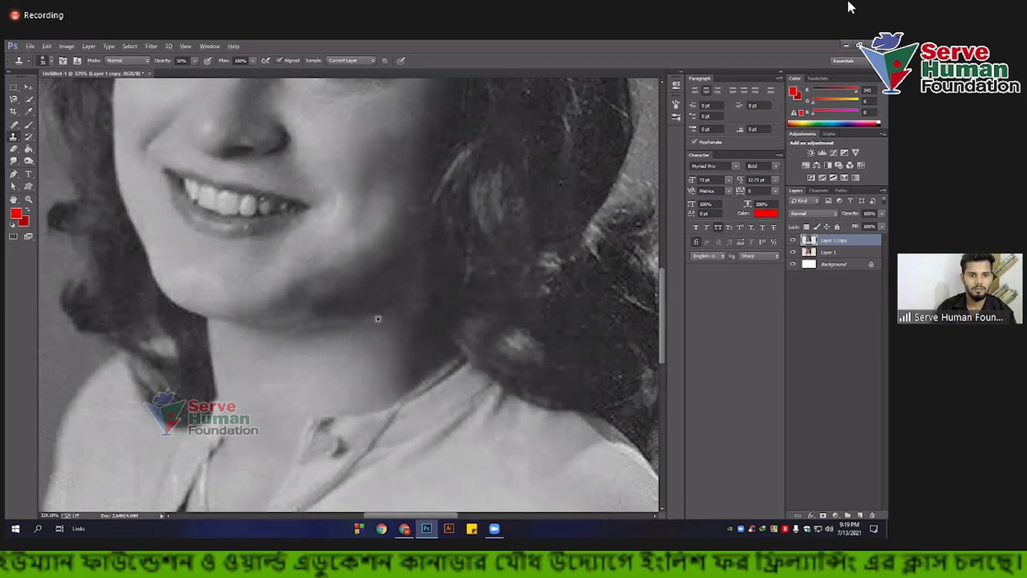
{"action": "key", "text": "ctrl+0"}
{"action": "scroll", "coordinate": [378, 319], "scroll_direction": "up", "scroll_amount": 2}
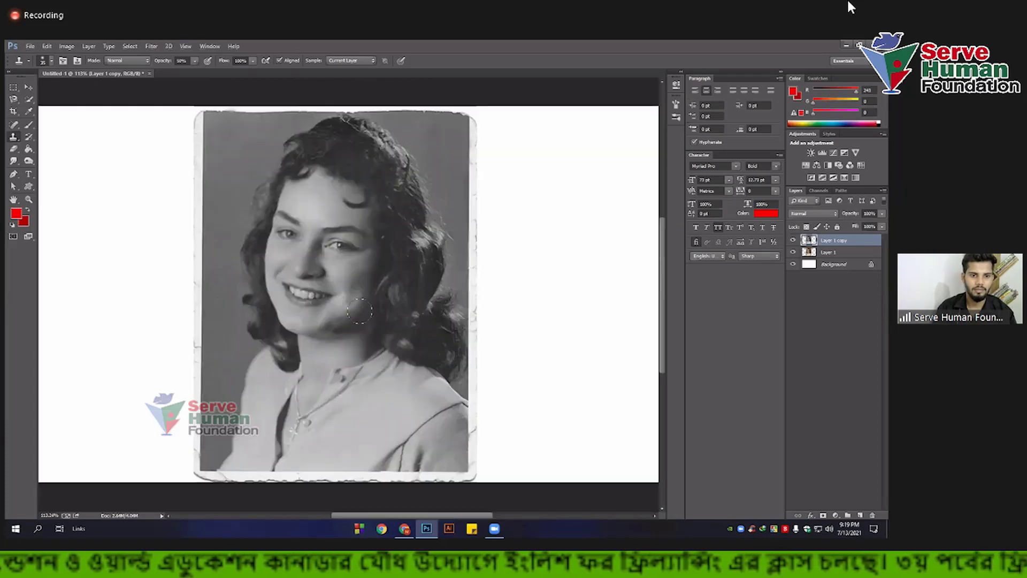
{"action": "scroll", "coordinate": [353, 307], "scroll_direction": "up", "scroll_amount": 1}
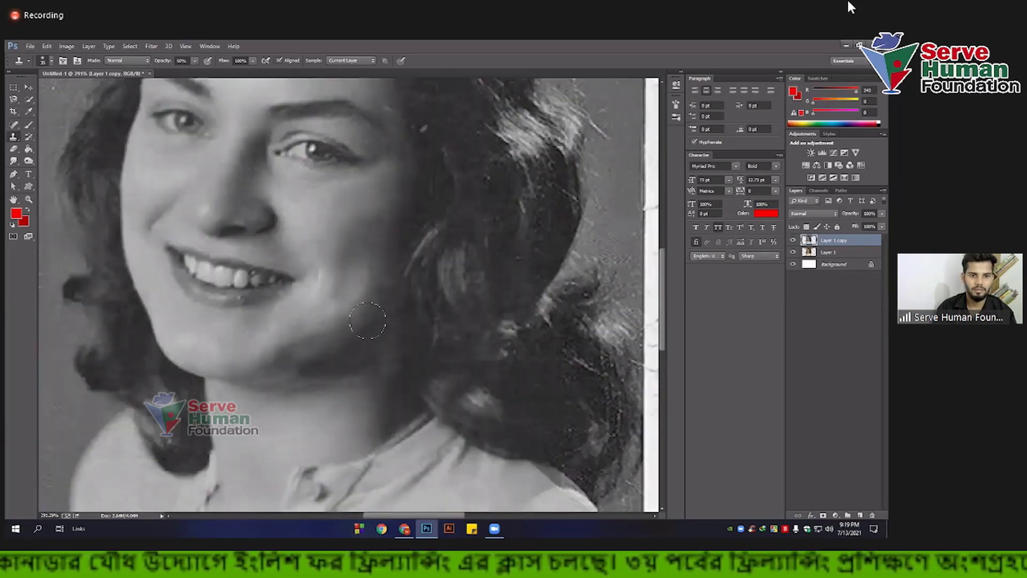
{"action": "scroll", "coordinate": [374, 331], "scroll_direction": "down", "scroll_amount": 3}
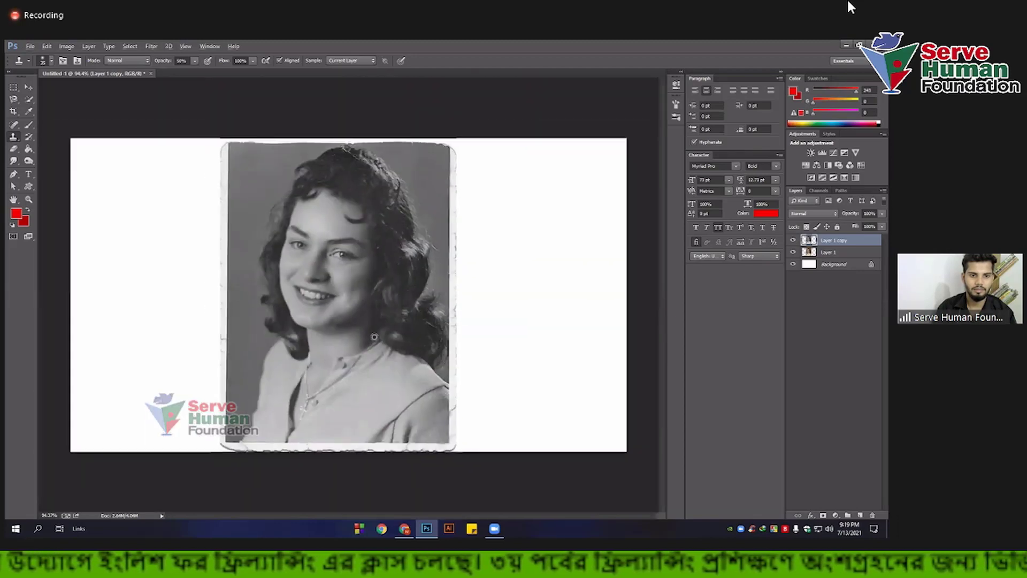
{"action": "scroll", "coordinate": [361, 328], "scroll_direction": "up", "scroll_amount": 2}
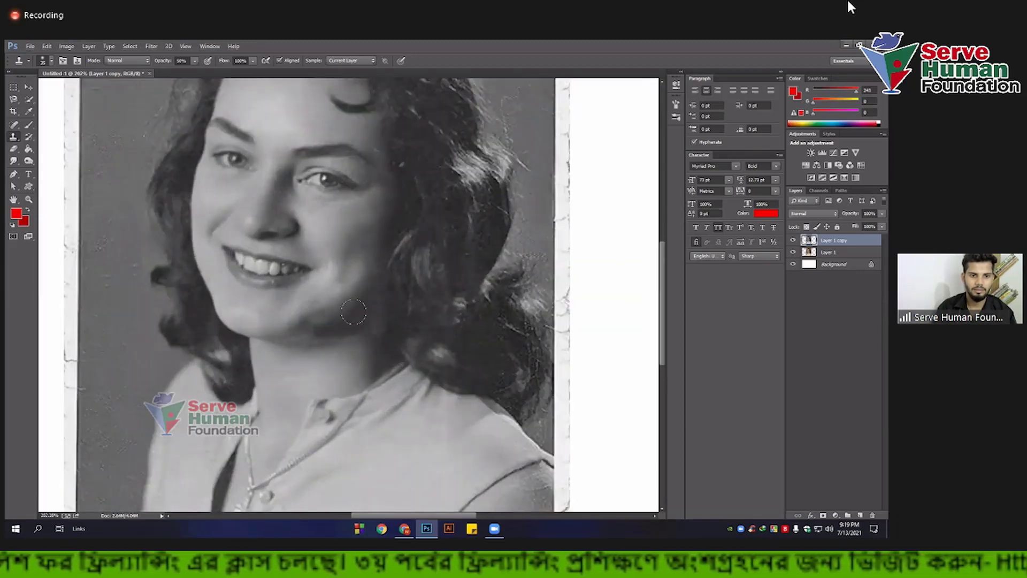
{"action": "scroll", "coordinate": [366, 339], "scroll_direction": "left", "scroll_amount": 2}
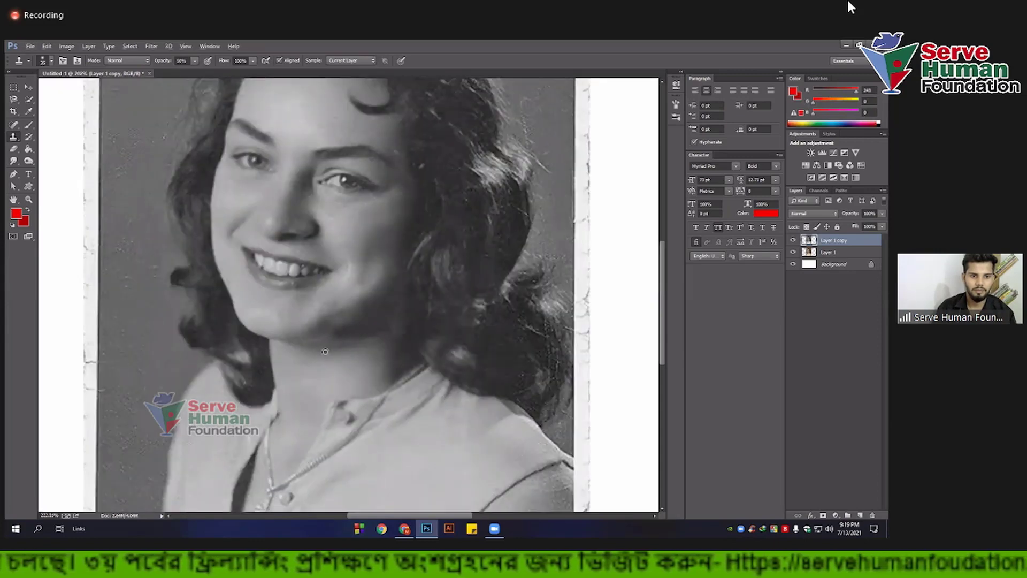
{"action": "scroll", "coordinate": [308, 338], "scroll_direction": "up", "scroll_amount": 3, "text": "alt"}
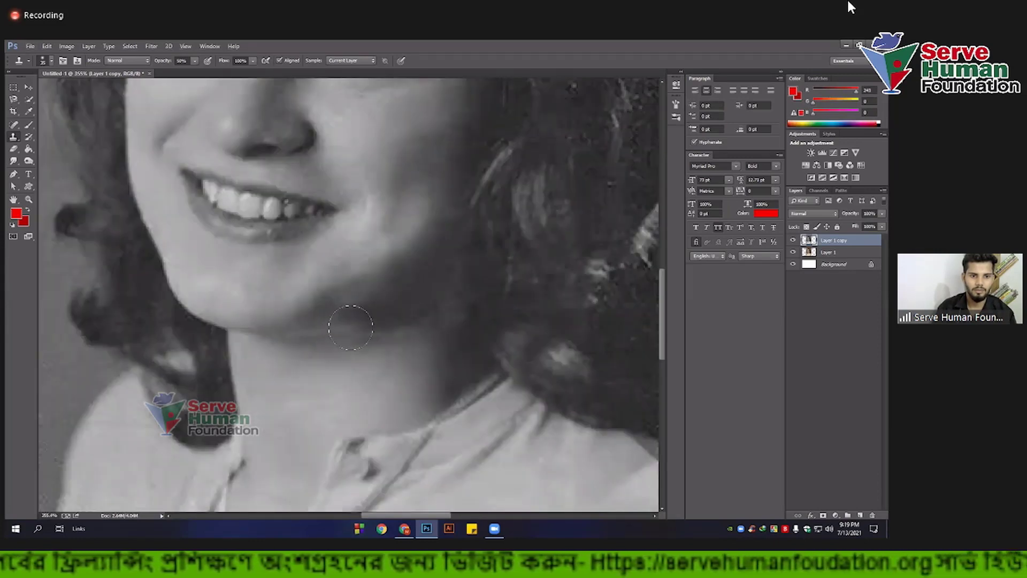
{"action": "key", "text": "ctrl+0"}
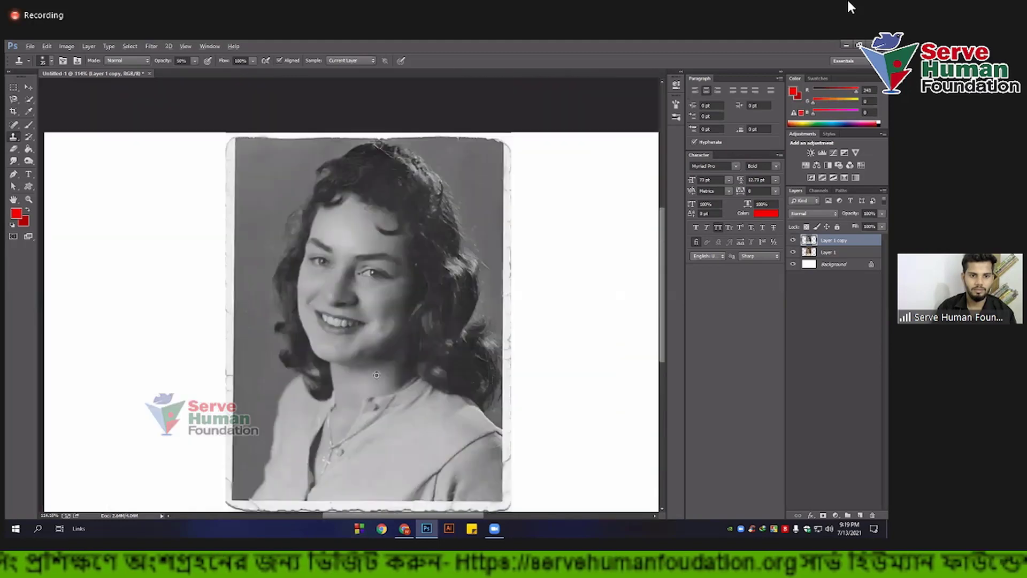
{"action": "scroll", "coordinate": [376, 376], "scroll_direction": "down", "scroll_amount": 3, "text": "alt"}
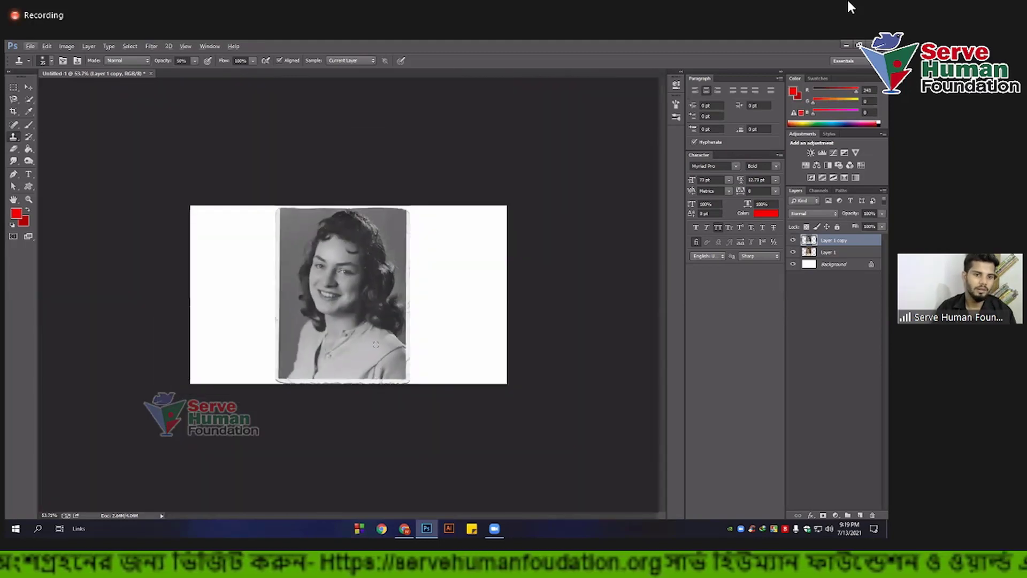
{"action": "scroll", "coordinate": [376, 344], "scroll_direction": "up", "scroll_amount": 2, "text": "alt"}
{"action": "scroll", "coordinate": [374, 339], "scroll_direction": "up", "scroll_amount": 2, "text": "alt"}
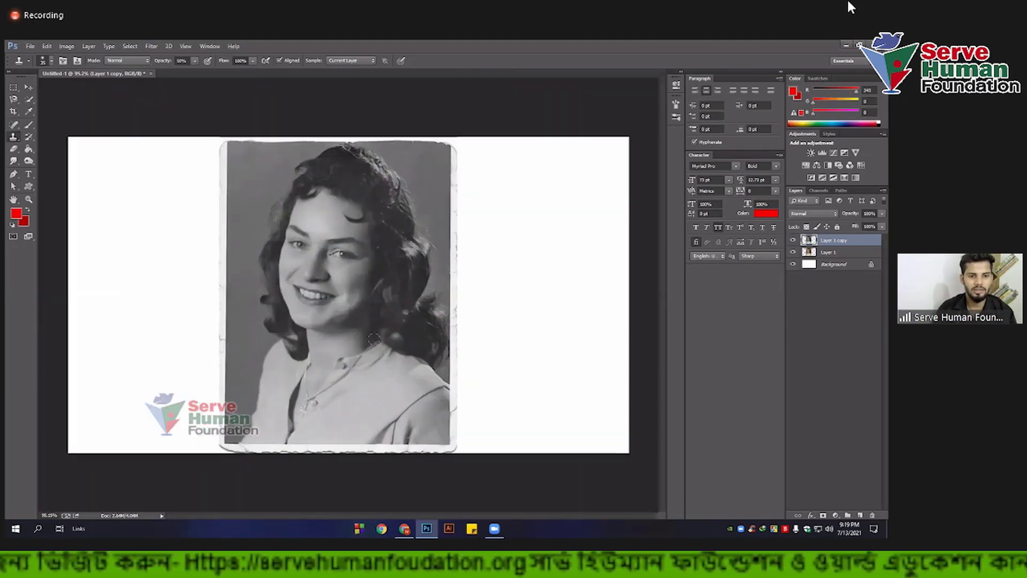
Step: Switch to the Move tool and zoom around the retouched portrait
{"action": "key", "text": "v"}
{"action": "scroll", "coordinate": [388, 360], "scroll_direction": "up", "scroll_amount": 2, "text": "alt"}
{"action": "scroll", "coordinate": [388, 360], "scroll_direction": "up", "scroll_amount": 1, "text": "alt"}
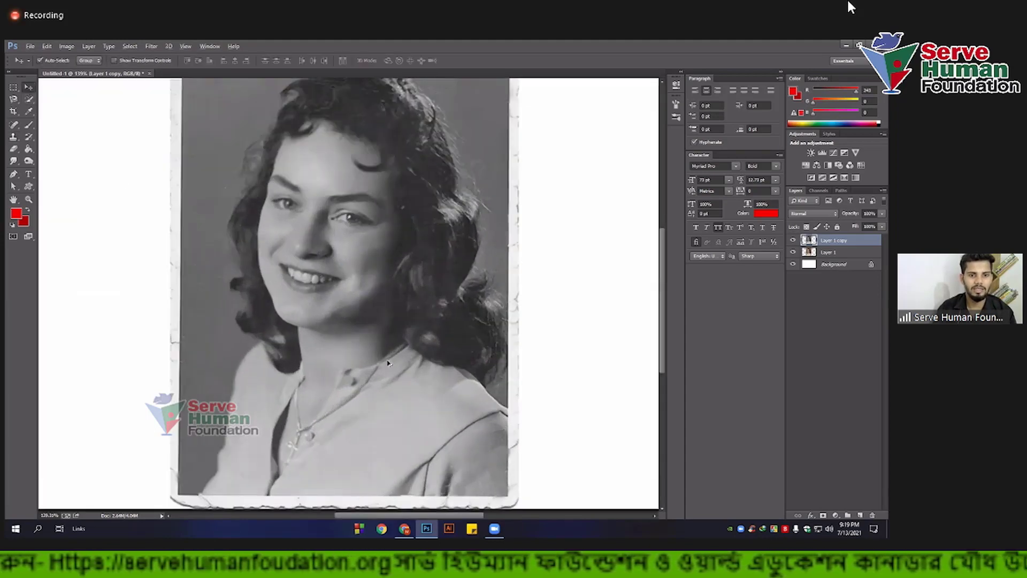
{"action": "scroll", "coordinate": [388, 359], "scroll_direction": "up", "scroll_amount": 2, "text": "alt"}
{"action": "scroll", "coordinate": [388, 359], "scroll_direction": "down", "scroll_amount": 2, "text": "alt"}
{"action": "scroll", "coordinate": [357, 355], "scroll_direction": "down", "scroll_amount": 2, "text": "alt"}
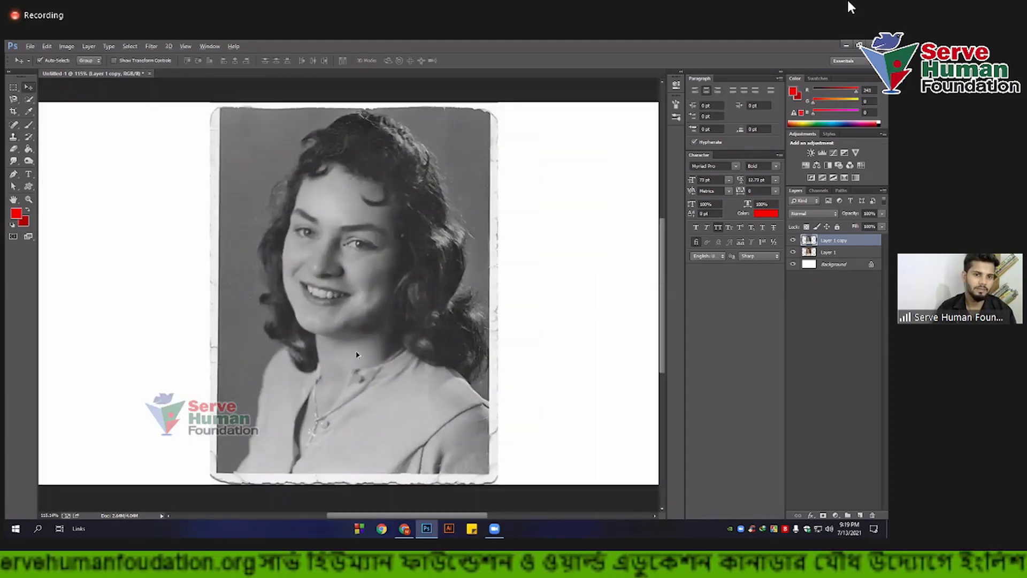
{"action": "scroll", "coordinate": [357, 354], "scroll_direction": "down", "scroll_amount": 1, "text": "alt"}
{"action": "scroll", "coordinate": [428, 348], "scroll_direction": "down", "scroll_amount": 2, "text": "alt"}
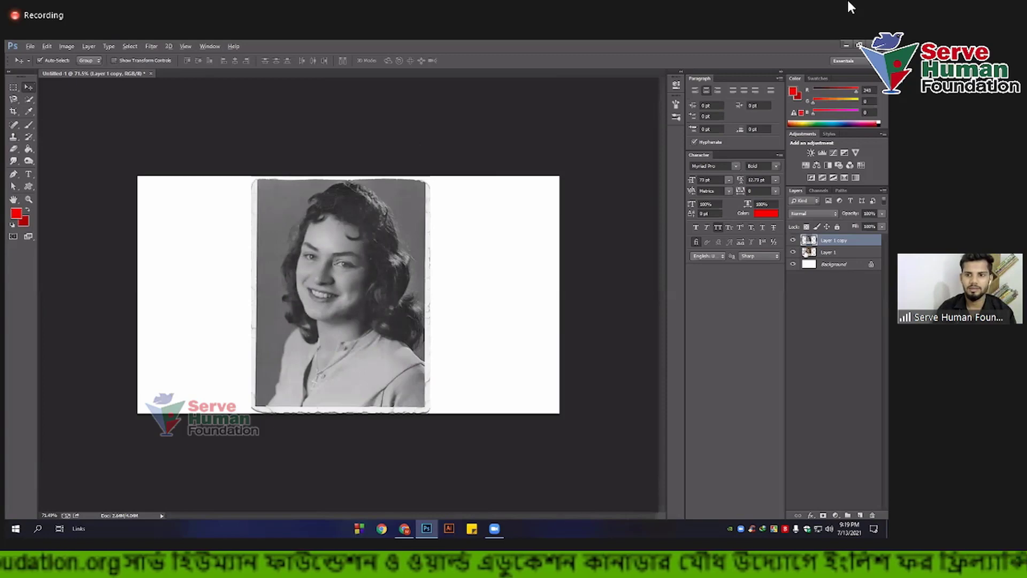
Step: Compare the restored copy against the sepia original, then zoom in on the hair's top edge
{"action": "left_click", "coordinate": [794, 241]}
{"action": "left_click", "coordinate": [794, 241]}
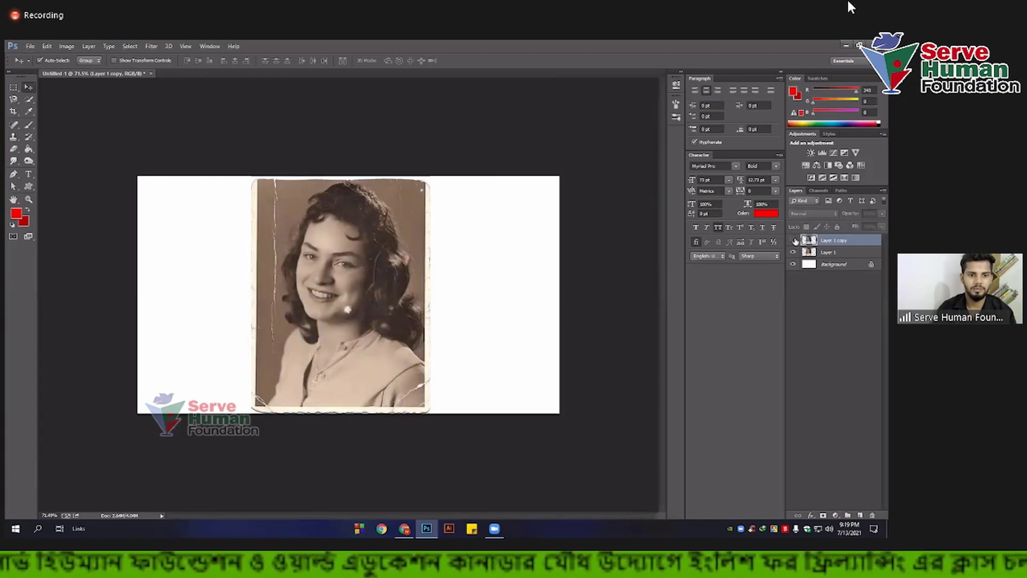
{"action": "left_click", "coordinate": [794, 241]}
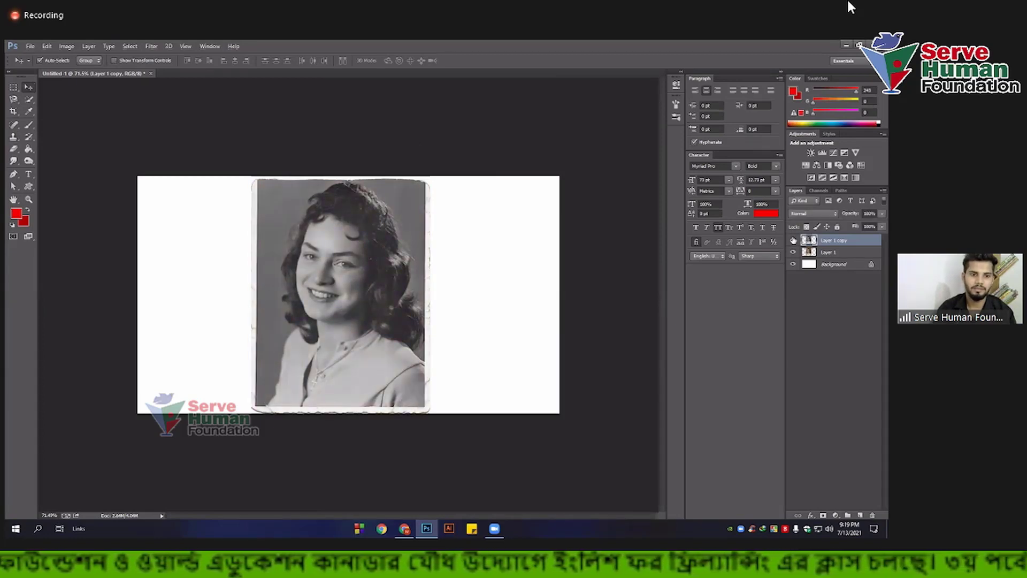
{"action": "scroll", "coordinate": [346, 188], "scroll_direction": "up", "scroll_amount": 3, "text": "alt"}
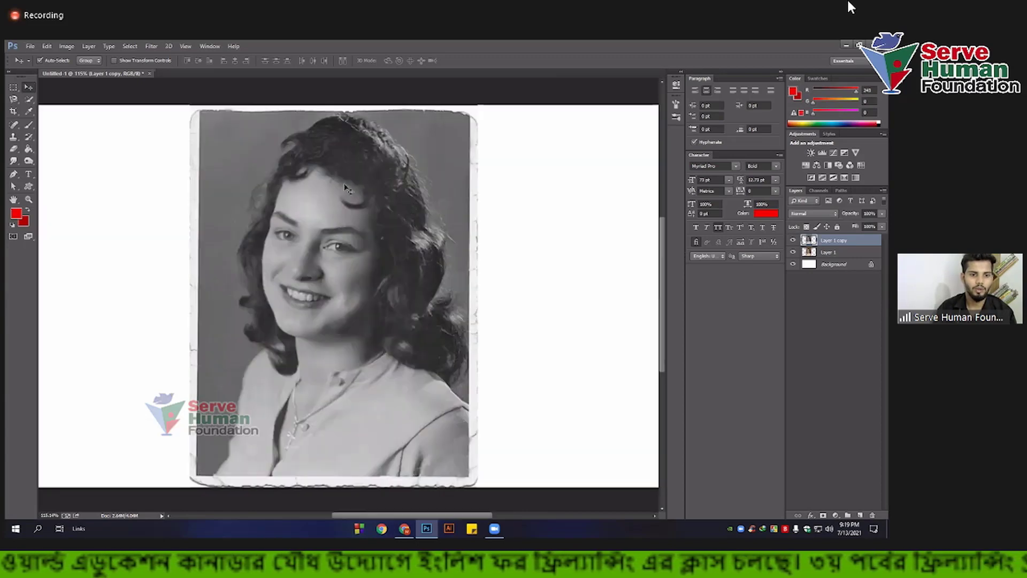
{"action": "scroll", "coordinate": [358, 211], "scroll_direction": "up", "scroll_amount": 2, "text": "alt"}
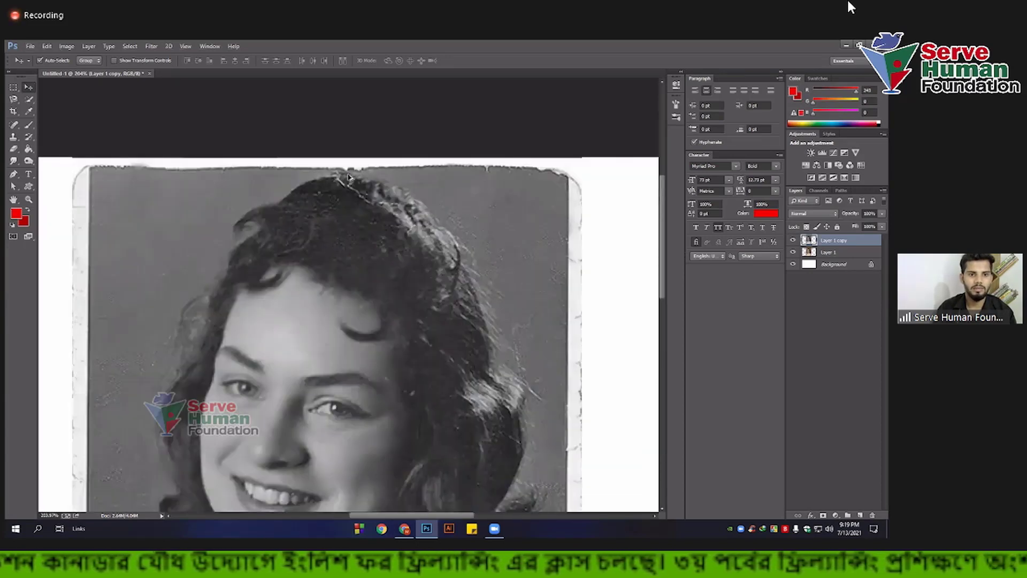
{"action": "scroll", "coordinate": [357, 225], "scroll_direction": "up", "scroll_amount": 2, "text": "alt"}
{"action": "scroll", "coordinate": [348, 243], "scroll_direction": "up", "scroll_amount": 1}
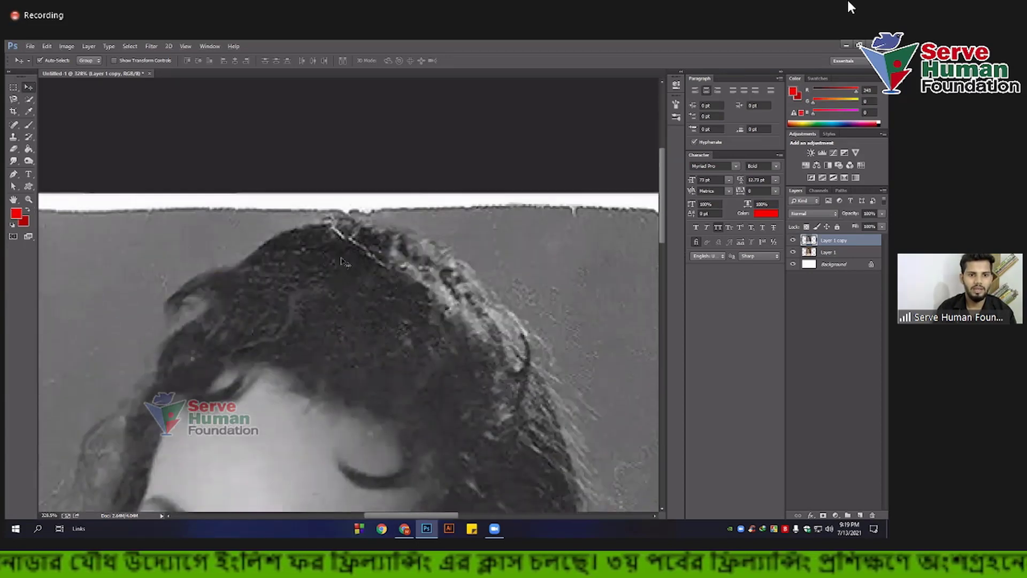
Step: Clone nearby clean hair over the scratch at her crown, then zoom back out
{"action": "left_click", "coordinate": [14, 137]}
{"action": "left_click", "coordinate": [348, 257], "text": "alt"}
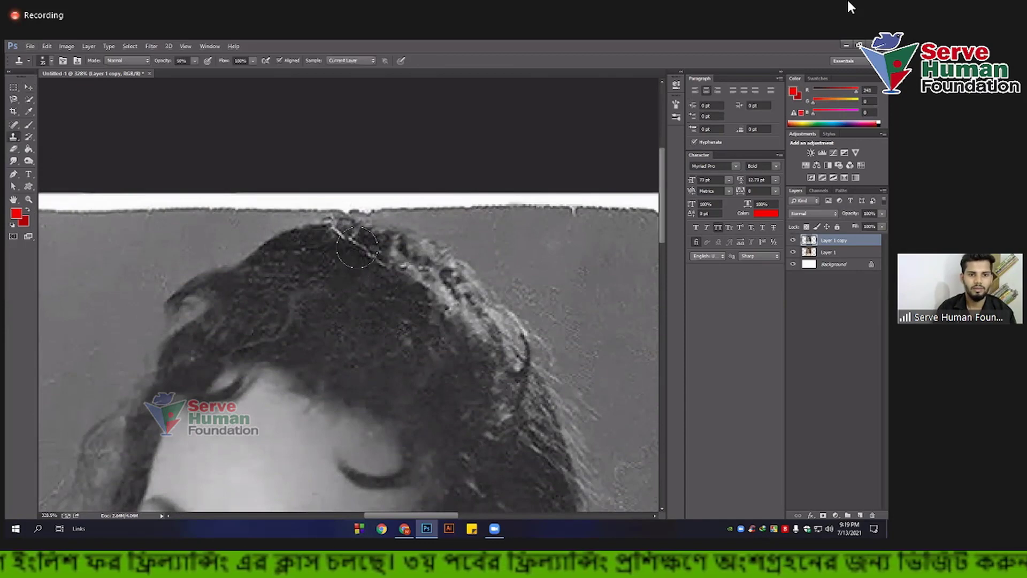
{"action": "mouse_move", "coordinate": [353, 259]}
{"action": "left_mouse_down"}
{"action": "mouse_move", "coordinate": [343, 264]}
{"action": "mouse_move", "coordinate": [352, 241]}
{"action": "left_mouse_up"}
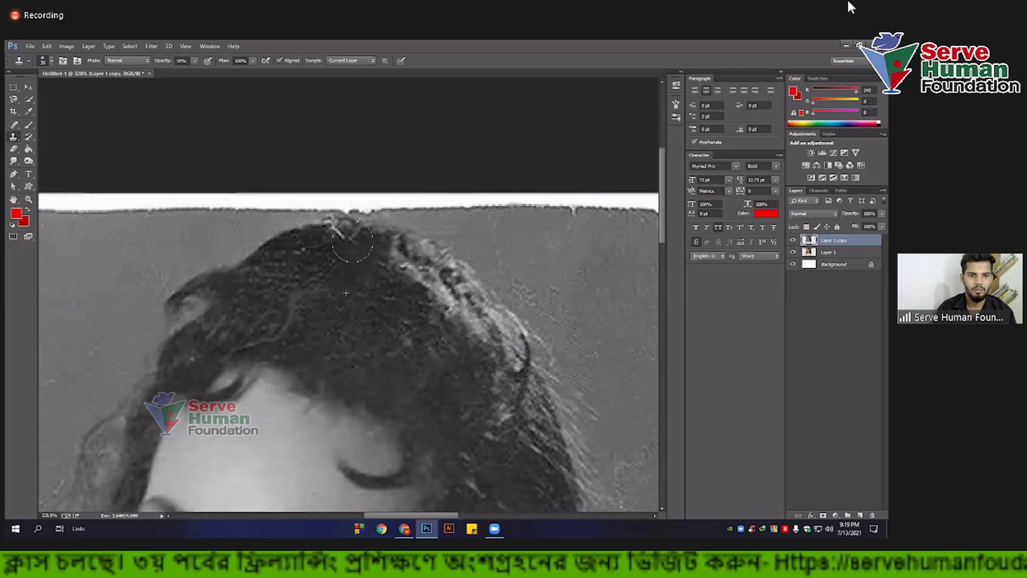
{"action": "scroll", "coordinate": [364, 268], "scroll_direction": "down", "scroll_amount": 5}
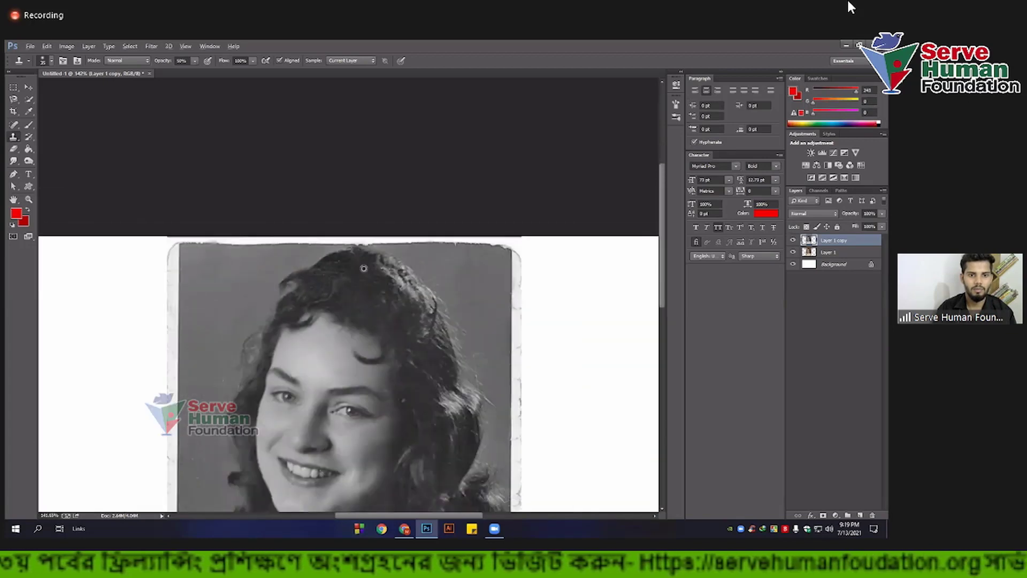
{"action": "scroll", "coordinate": [363, 268], "scroll_direction": "down", "scroll_amount": 2}
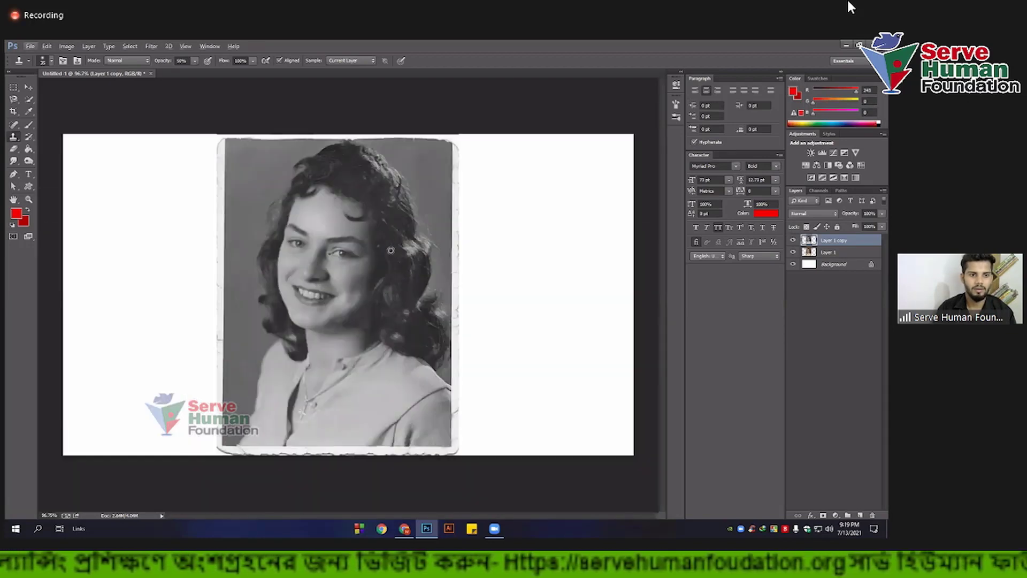
{"action": "scroll", "coordinate": [387, 313], "scroll_direction": "down", "scroll_amount": 2}
{"action": "scroll", "coordinate": [257, 278], "scroll_direction": "up", "scroll_amount": 2}
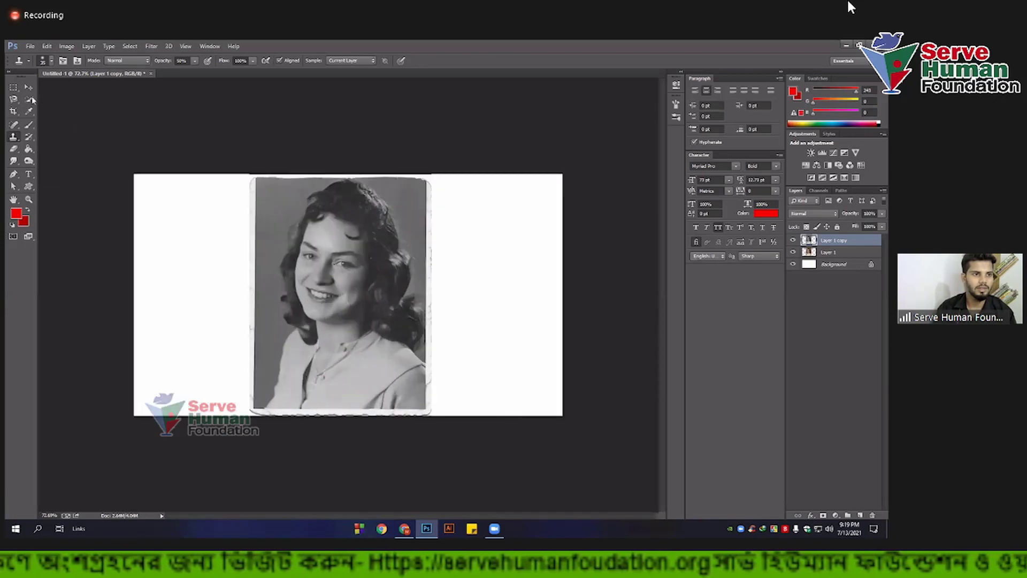
{"action": "left_click", "coordinate": [13, 87]}
Step: Remove the ragged white border strips along the left, bottom, right and top edges
{"action": "mouse_move", "coordinate": [204, 142]}
{"action": "left_mouse_down"}
{"action": "mouse_move", "coordinate": [226, 190]}
{"action": "mouse_move", "coordinate": [257, 432]}
{"action": "left_mouse_up"}
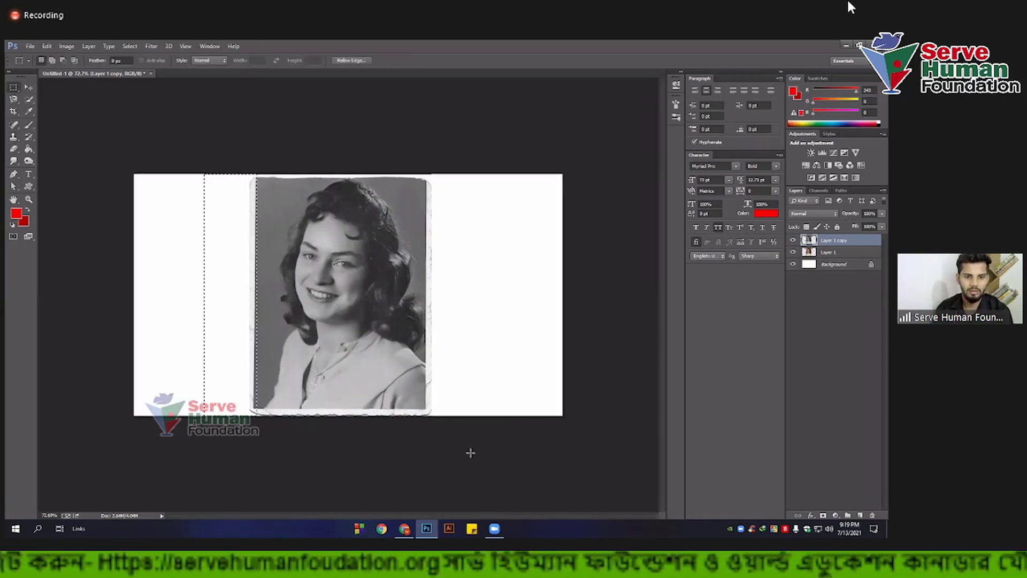
{"action": "left_click_drag", "start_coordinate": [487, 415], "coordinate": [226, 406]}
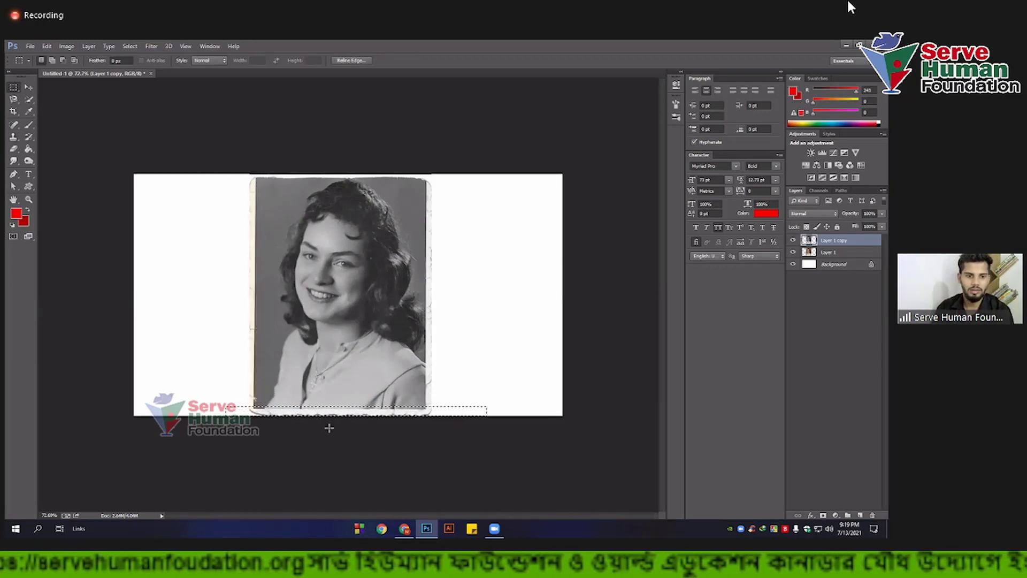
{"action": "left_click_drag", "start_coordinate": [478, 428], "coordinate": [423, 164]}
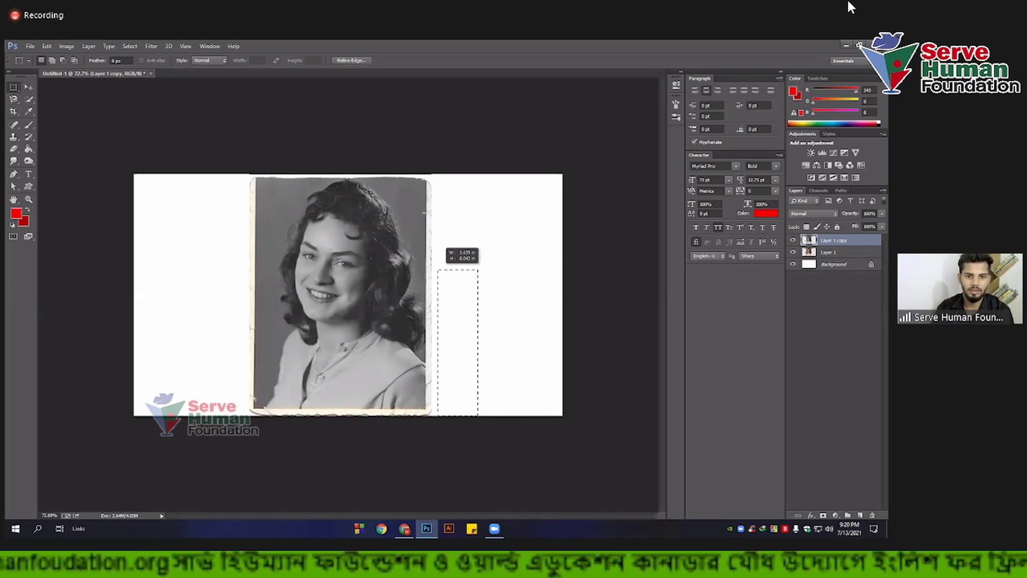
{"action": "left_click", "coordinate": [497, 230]}
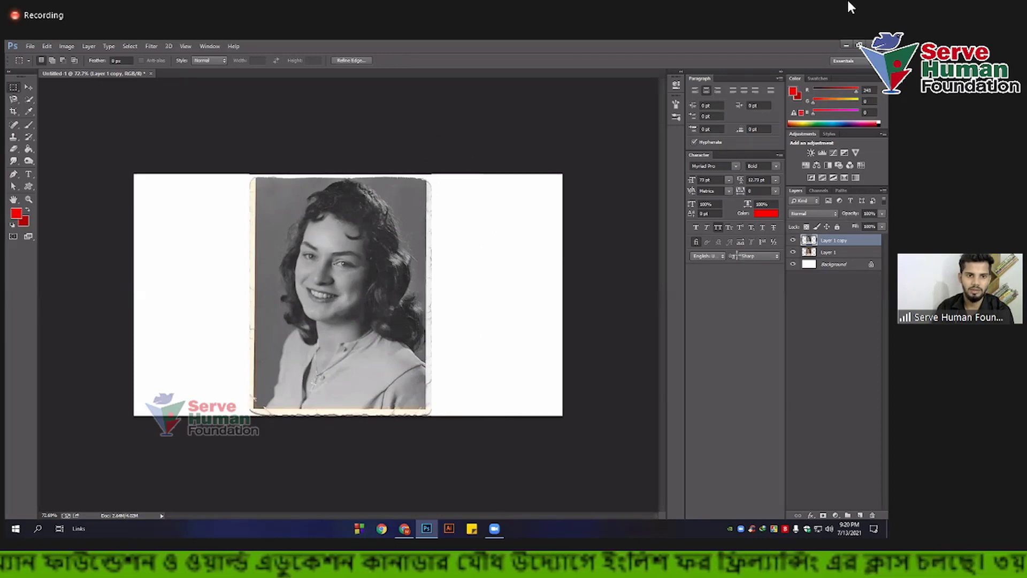
{"action": "left_click_drag", "start_coordinate": [480, 179], "coordinate": [209, 174]}
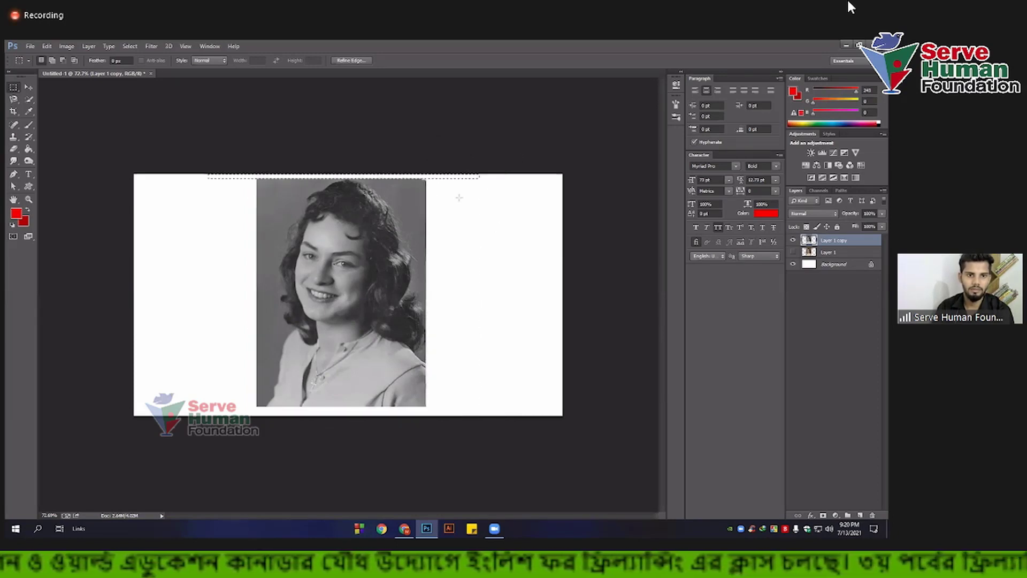
{"action": "left_click", "coordinate": [437, 209]}
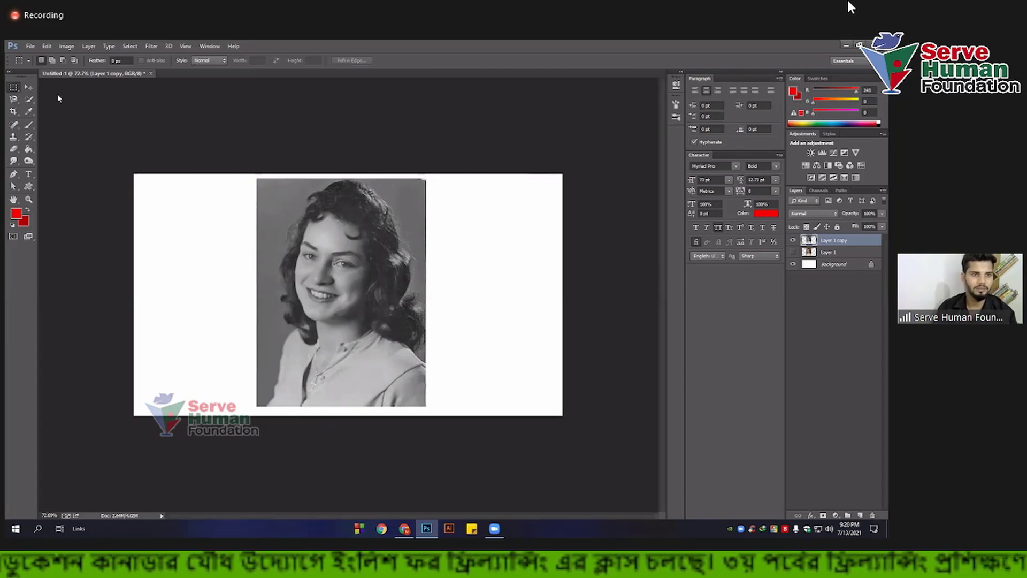
Step: Hide the retouched copy to compare it with the sepia original
{"action": "key", "text": "v"}
{"action": "scroll", "coordinate": [252, 310], "scroll_direction": "down", "scroll_amount": 2}
{"action": "scroll", "coordinate": [401, 314], "scroll_direction": "down", "scroll_amount": 1}
{"action": "scroll", "coordinate": [385, 299], "scroll_direction": "up", "scroll_amount": 1}
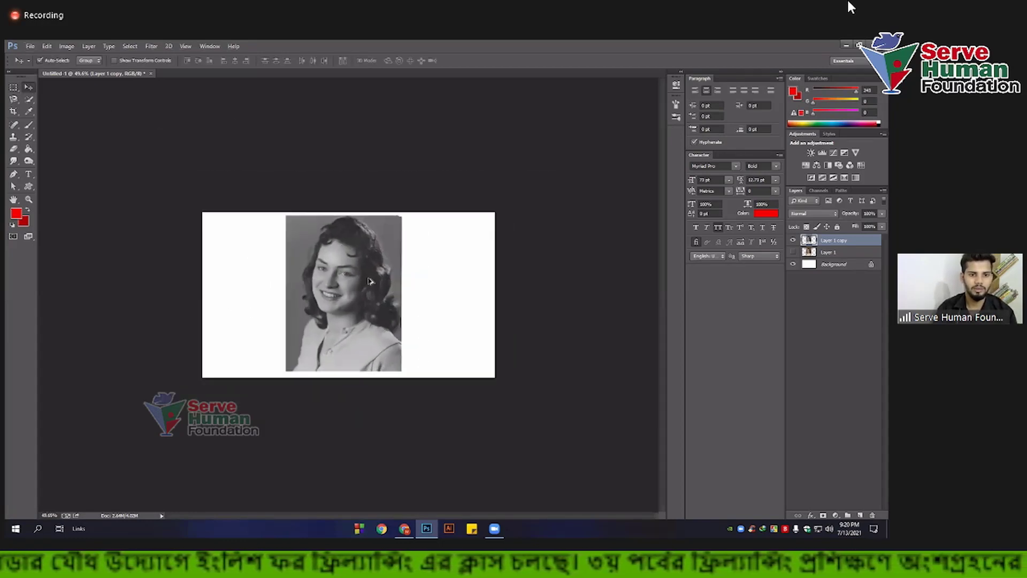
{"action": "scroll", "coordinate": [372, 282], "scroll_direction": "up", "scroll_amount": 2}
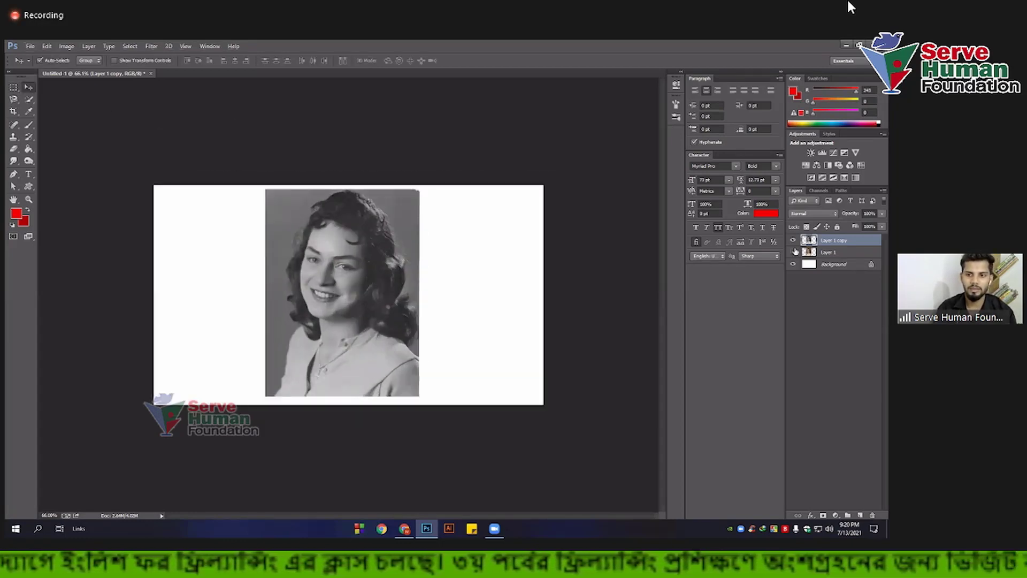
{"action": "left_click", "coordinate": [794, 240]}
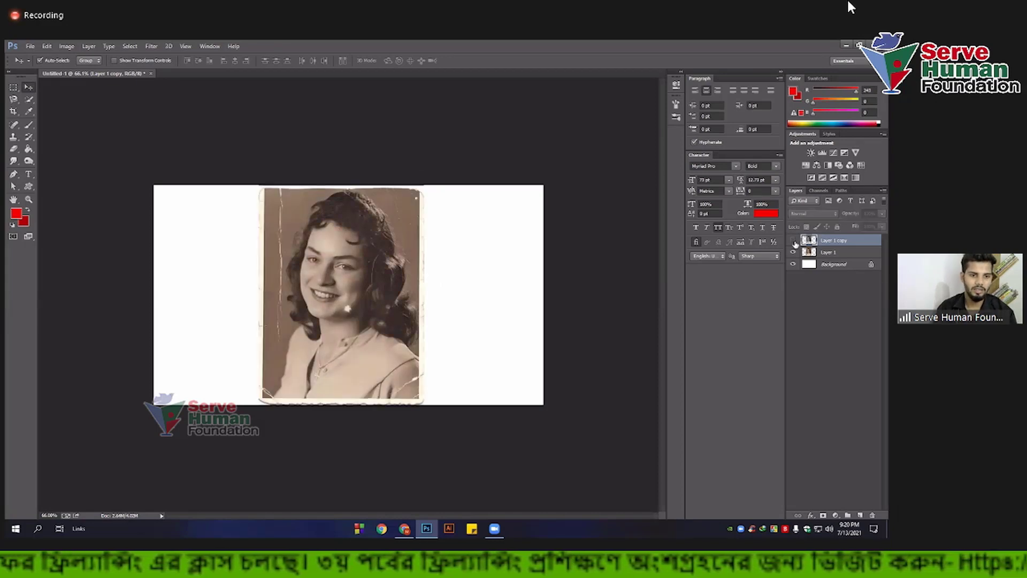
Step: Show the retouched grey copy again, opening and cancelling the Save dialog
{"action": "left_click", "coordinate": [794, 241]}
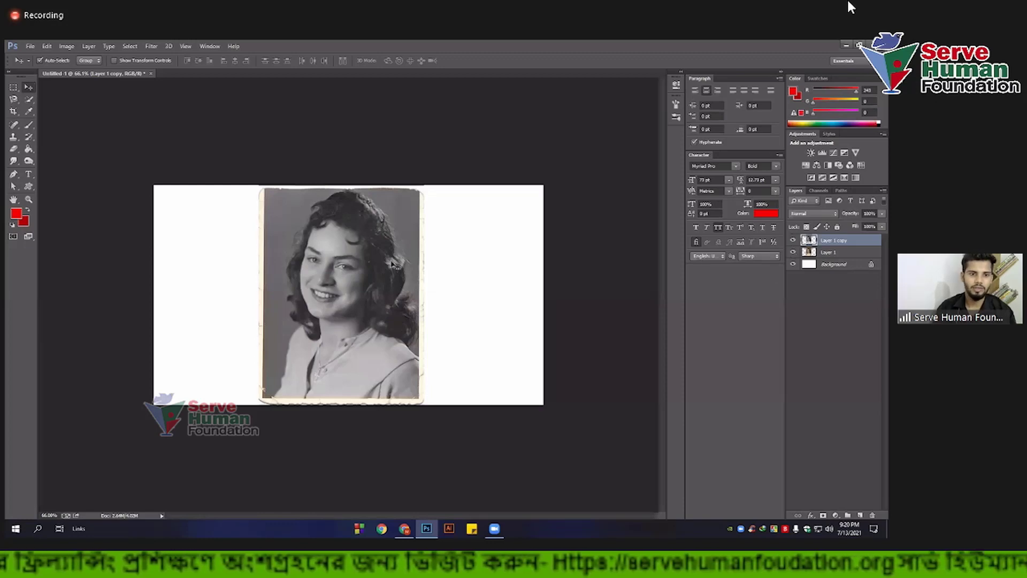
{"action": "scroll", "coordinate": [334, 270], "scroll_direction": "up", "scroll_amount": 3}
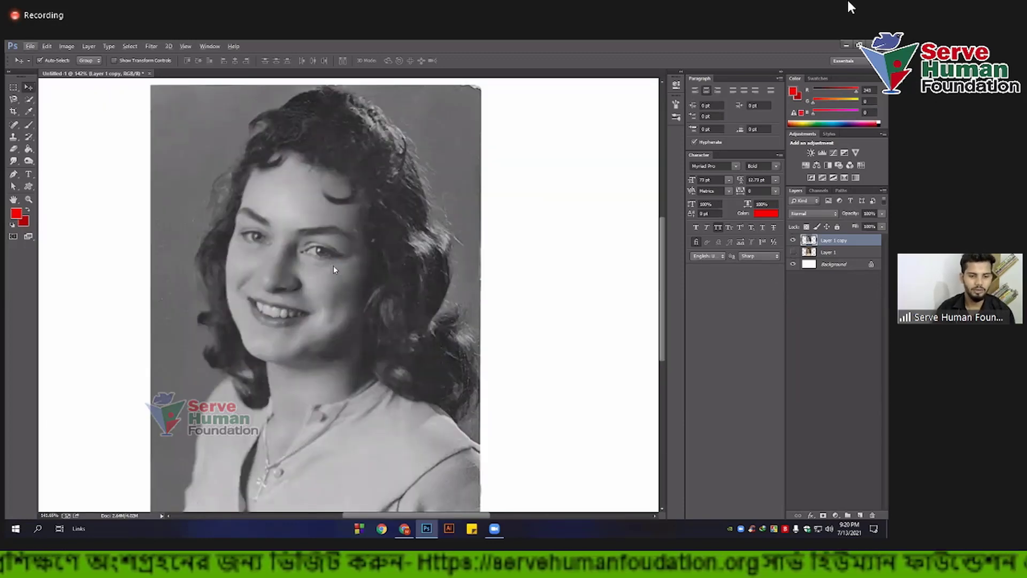
{"action": "key", "text": "ctrl+s"}
{"action": "left_click", "coordinate": [296, 308]}
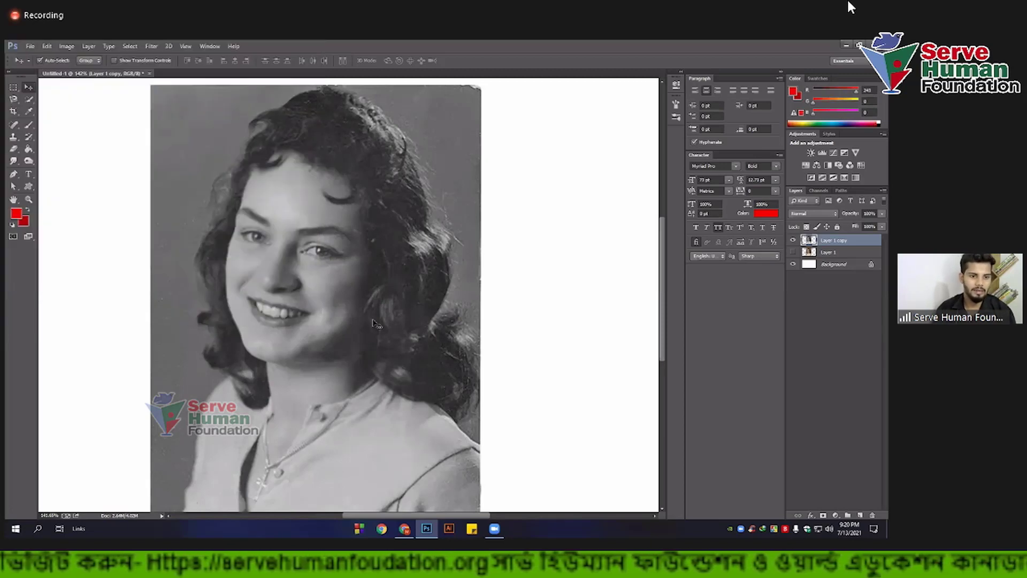
Step: Zoom in on her necklace and blouse neckline
{"action": "scroll", "coordinate": [329, 351], "scroll_direction": "down", "scroll_amount": 2}
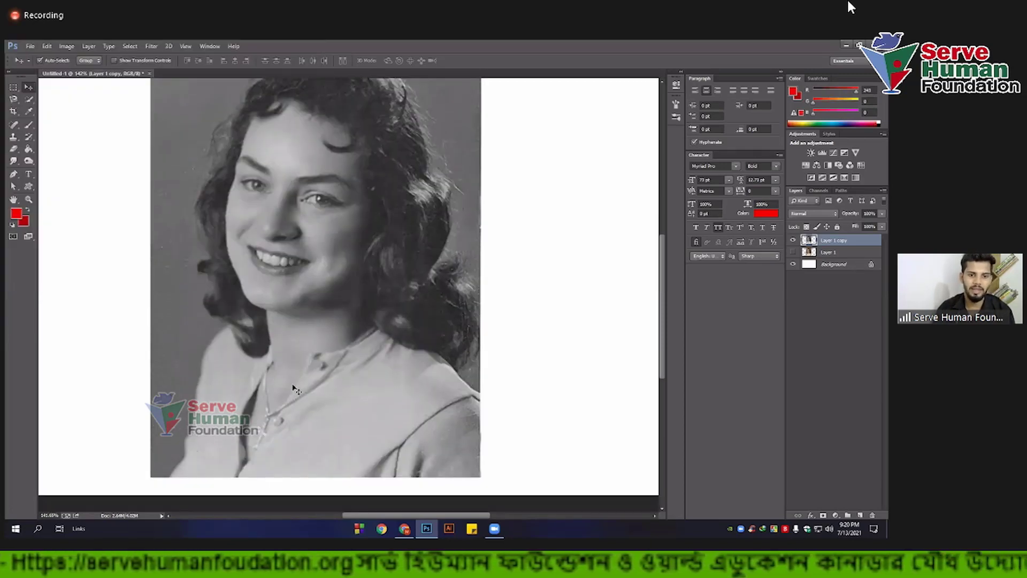
{"action": "scroll", "coordinate": [294, 386], "scroll_direction": "down", "scroll_amount": 3}
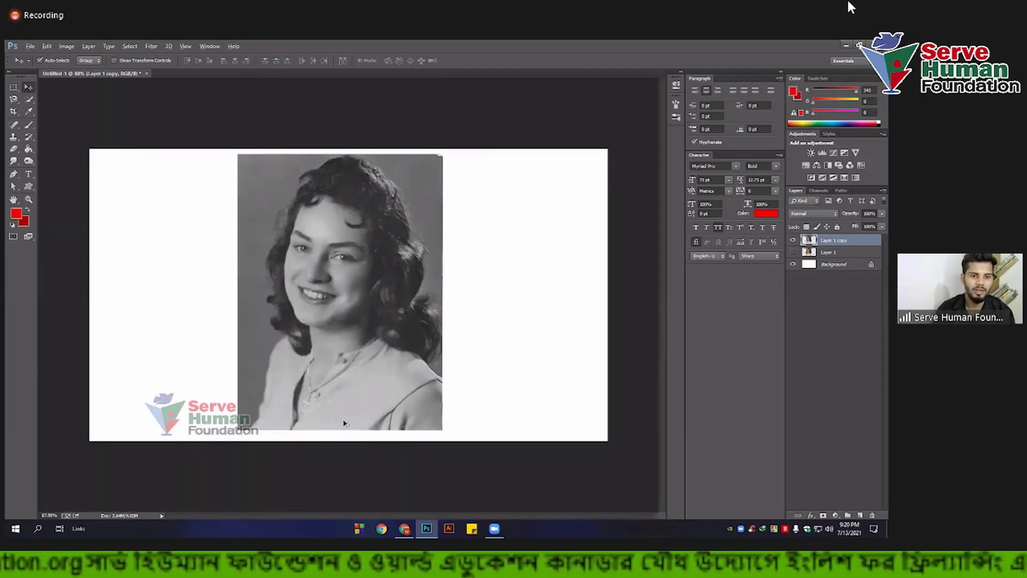
{"action": "scroll", "coordinate": [363, 420], "scroll_direction": "up", "scroll_amount": 3}
{"action": "scroll", "coordinate": [271, 397], "scroll_direction": "down", "scroll_amount": 1}
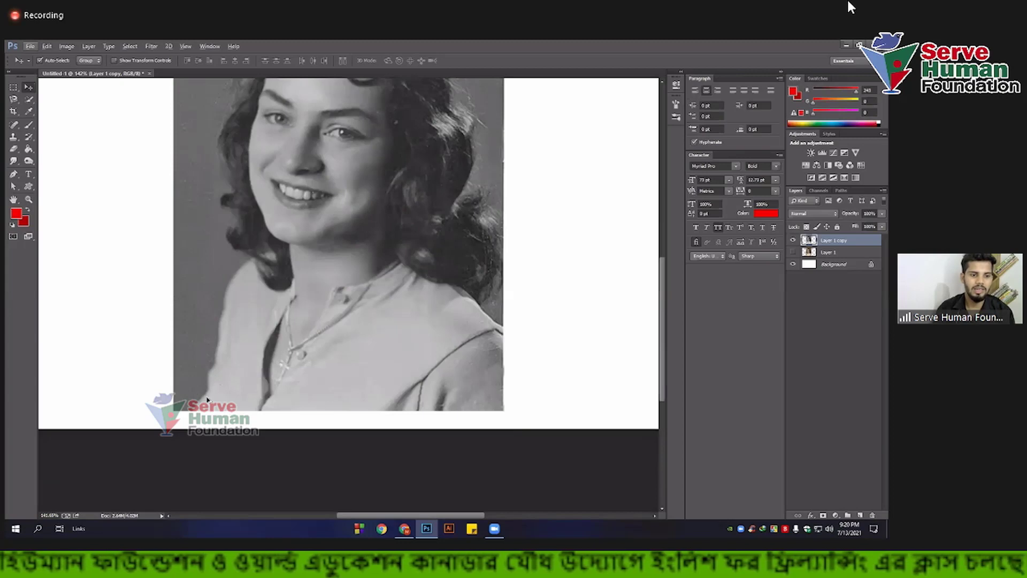
{"action": "scroll", "coordinate": [271, 397], "scroll_direction": "up", "scroll_amount": 2}
{"action": "scroll", "coordinate": [225, 385], "scroll_direction": "up", "scroll_amount": 2}
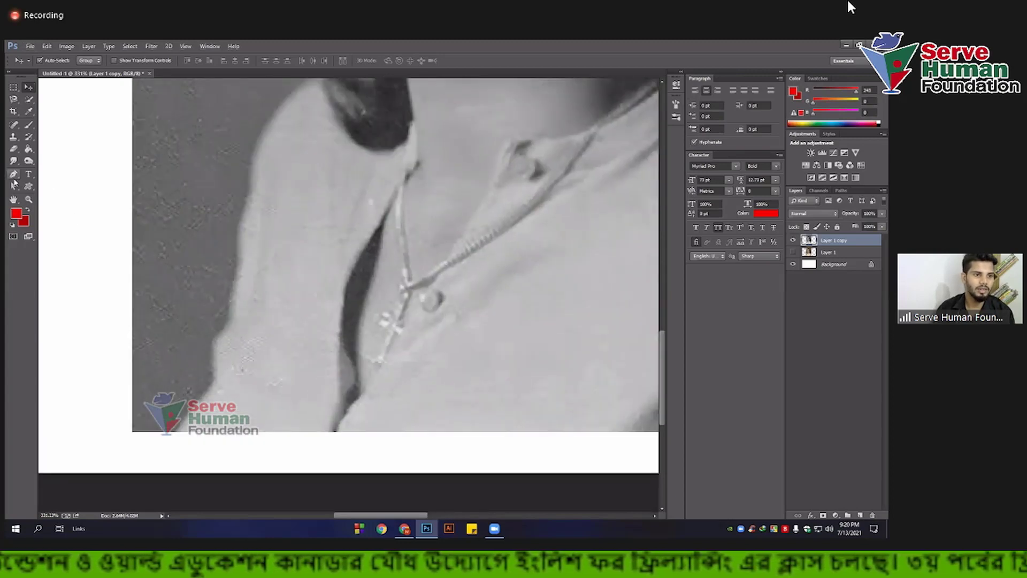
Step: Start a Pen path at the blouse's lower-left edge and curve it along the shoulder to the collar
{"action": "left_click", "coordinate": [13, 174]}
{"action": "scroll", "coordinate": [128, 364], "scroll_direction": "up", "scroll_amount": 1}
{"action": "left_click", "coordinate": [177, 451]}
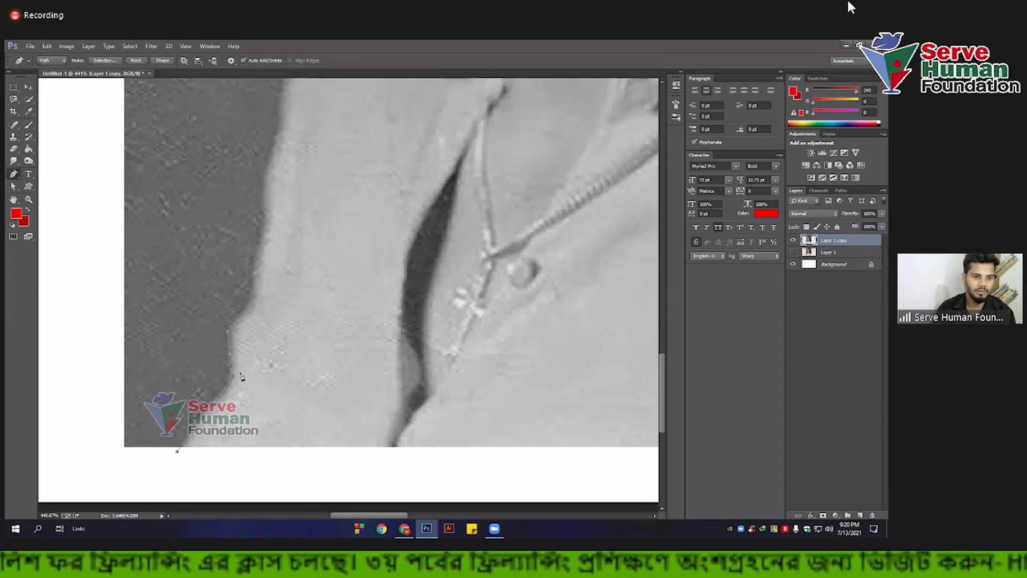
{"action": "scroll", "coordinate": [240, 366], "scroll_direction": "up", "scroll_amount": 1}
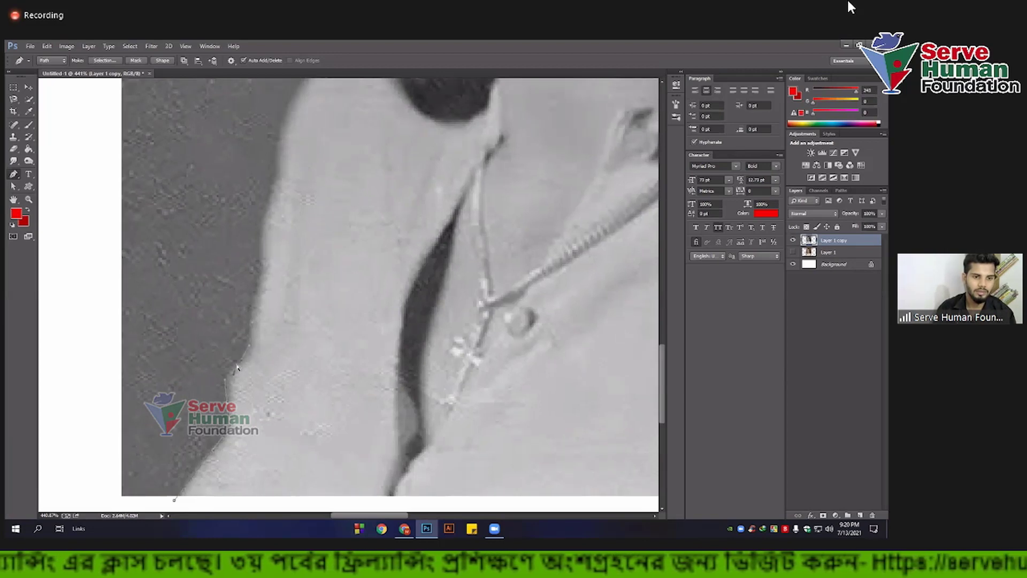
{"action": "scroll", "coordinate": [249, 335], "scroll_direction": "up", "scroll_amount": 1}
{"action": "scroll", "coordinate": [249, 336], "scroll_direction": "up", "scroll_amount": 2}
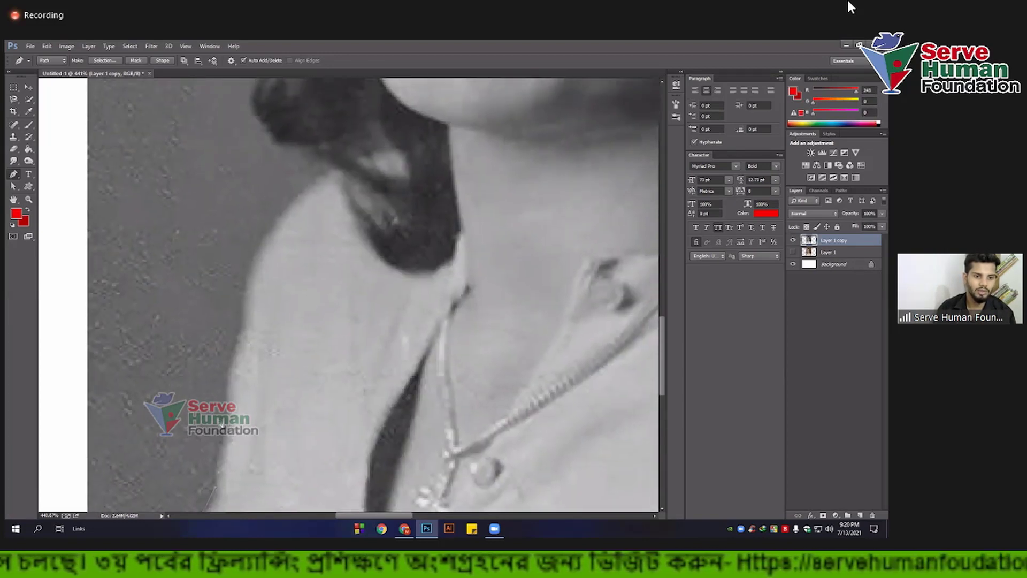
{"action": "scroll", "coordinate": [226, 385], "scroll_direction": "up", "scroll_amount": 1}
{"action": "scroll", "coordinate": [187, 374], "scroll_direction": "up", "scroll_amount": 1}
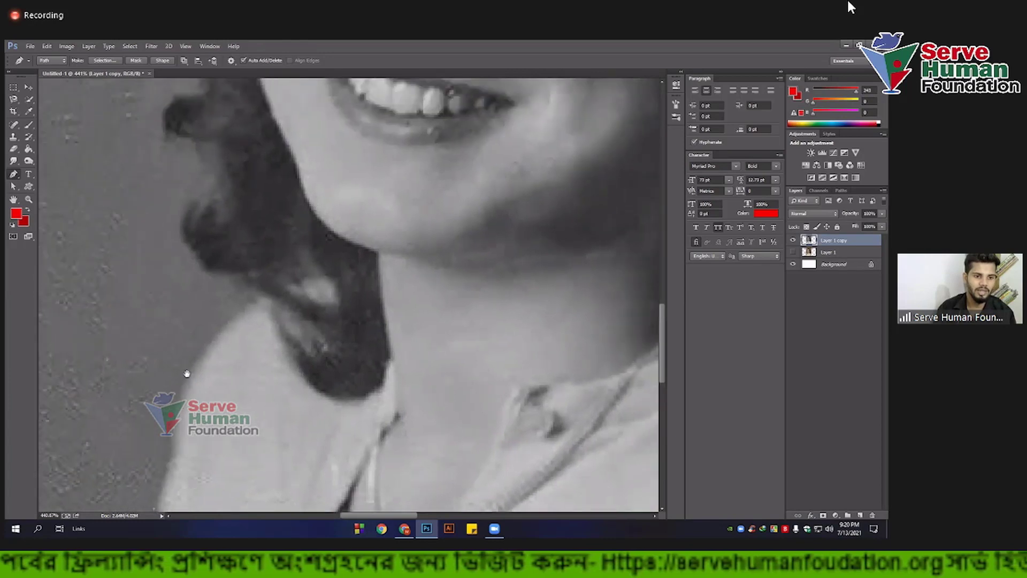
{"action": "scroll", "coordinate": [198, 372], "scroll_direction": "up", "scroll_amount": 1}
{"action": "scroll", "coordinate": [219, 347], "scroll_direction": "up", "scroll_amount": 1}
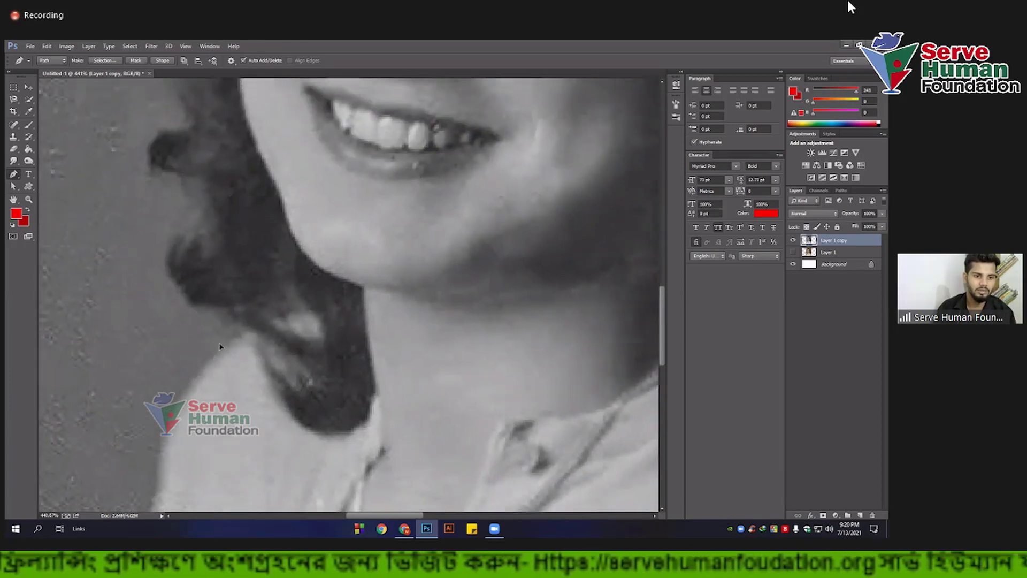
{"action": "left_click", "coordinate": [351, 312]}
{"action": "scroll", "coordinate": [390, 328], "scroll_direction": "down", "scroll_amount": 2}
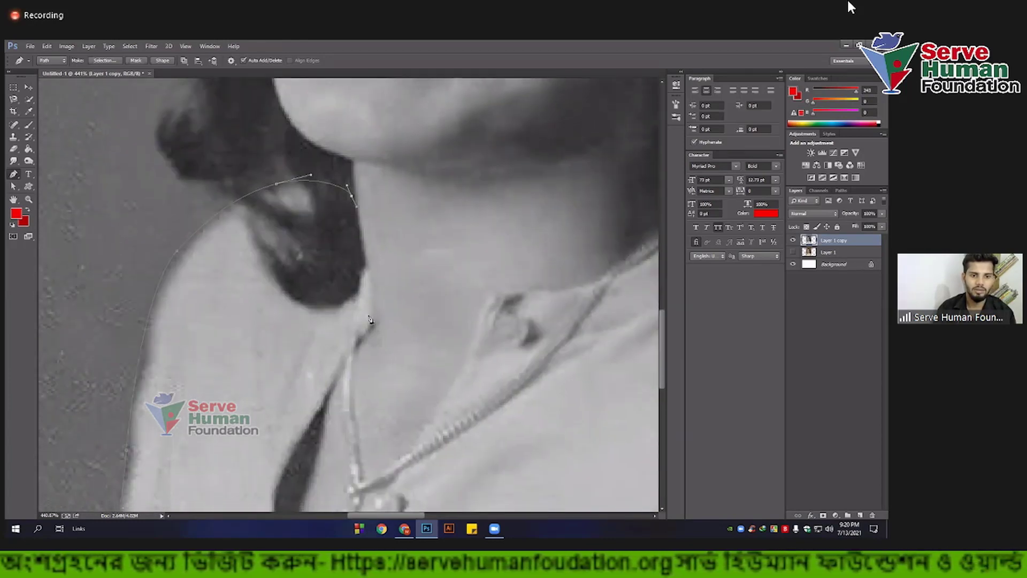
{"action": "left_click_drag", "start_coordinate": [366, 318], "coordinate": [353, 364]}
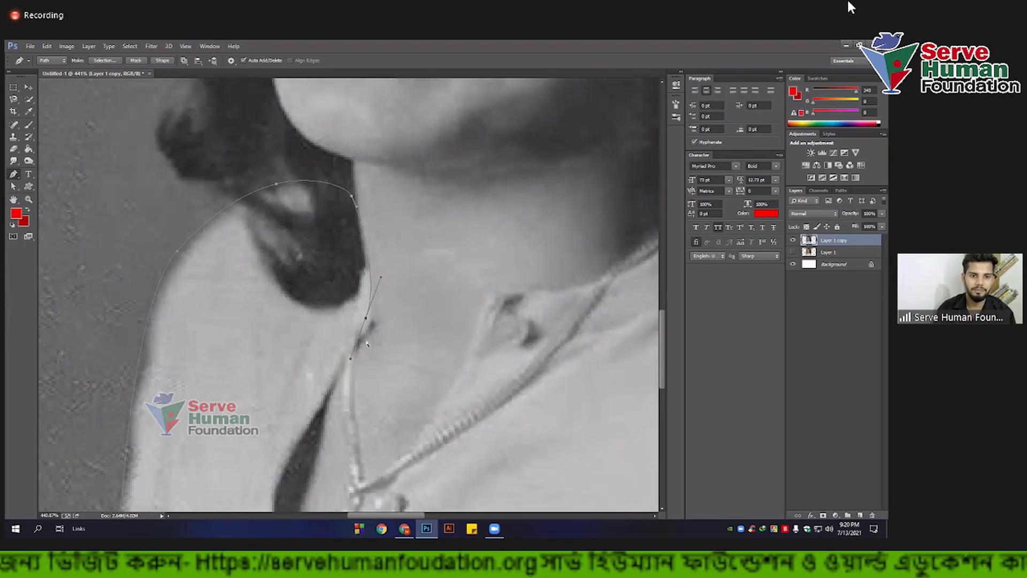
{"action": "left_click_drag", "start_coordinate": [369, 324], "coordinate": [357, 357]}
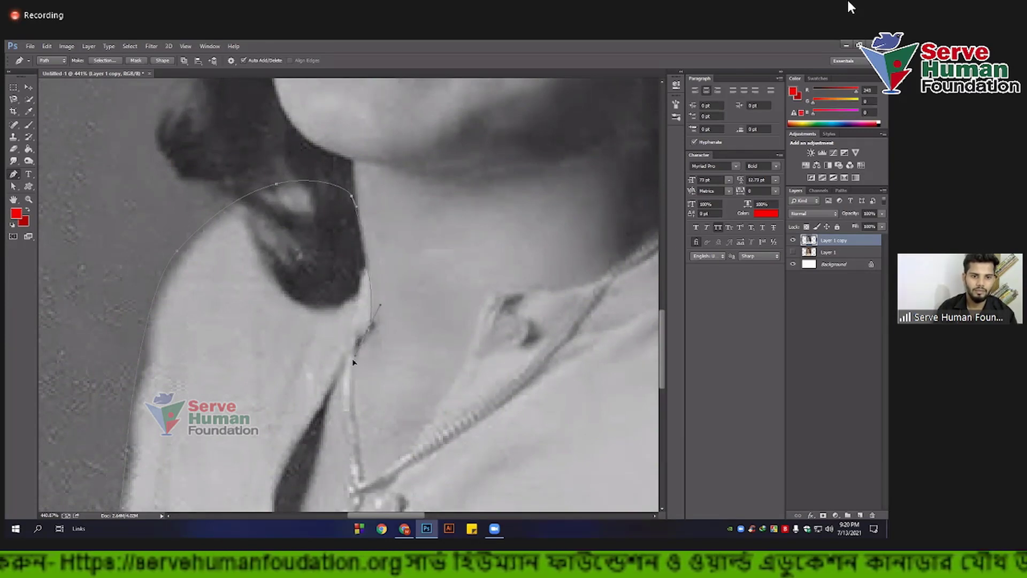
Step: Extend the path with curved points down the blouse's dark fold and along the necklace line
{"action": "left_click_drag", "start_coordinate": [288, 500], "coordinate": [373, 345]}
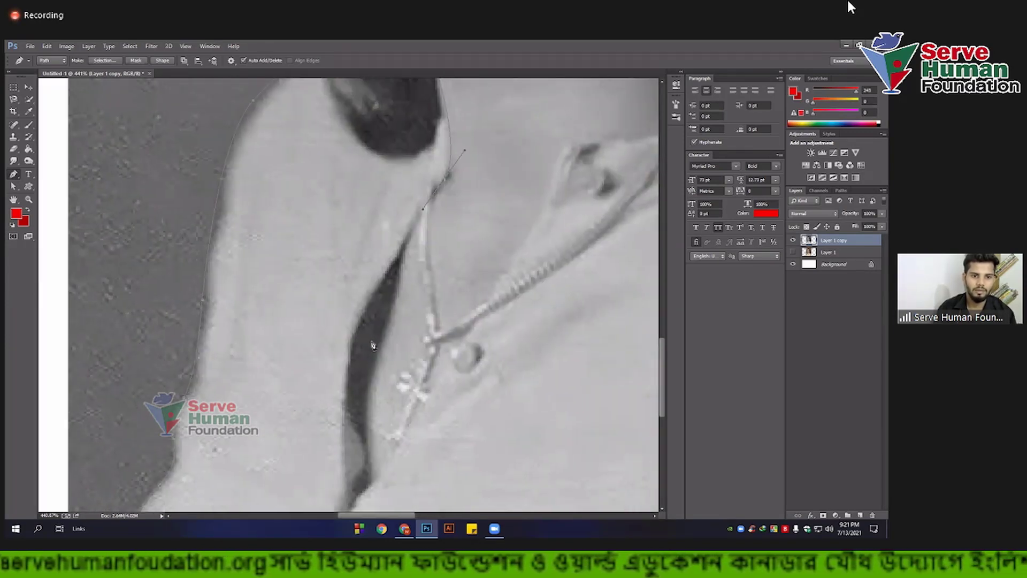
{"action": "scroll", "coordinate": [373, 345], "scroll_direction": "down", "scroll_amount": 2}
{"action": "scroll", "coordinate": [377, 337], "scroll_direction": "down", "scroll_amount": 1}
{"action": "scroll", "coordinate": [377, 329], "scroll_direction": "down", "scroll_amount": 1}
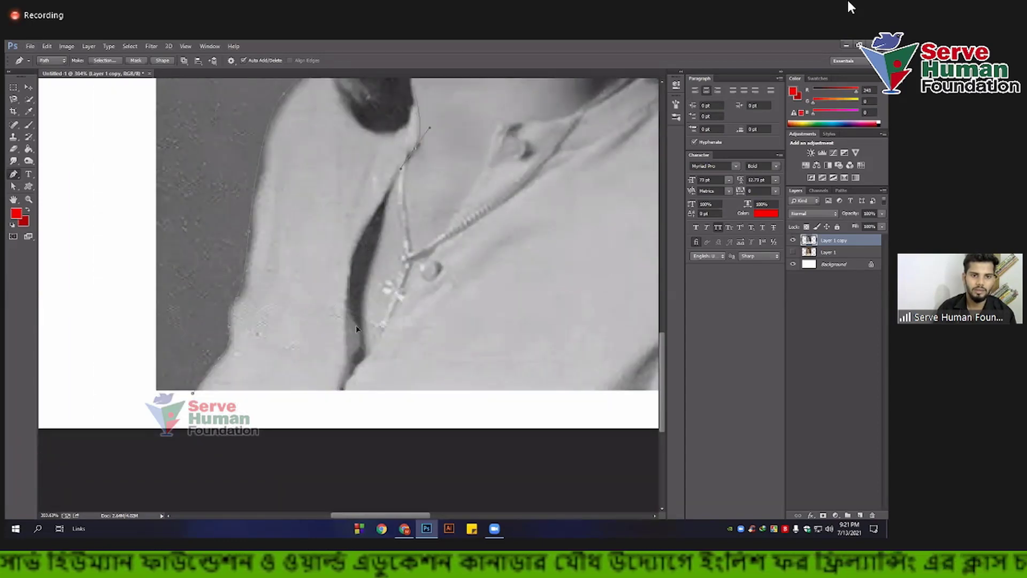
{"action": "left_click_drag", "start_coordinate": [370, 267], "coordinate": [357, 336]}
{"action": "scroll", "coordinate": [361, 350], "scroll_direction": "up", "scroll_amount": 1}
{"action": "scroll", "coordinate": [375, 357], "scroll_direction": "up", "scroll_amount": 1}
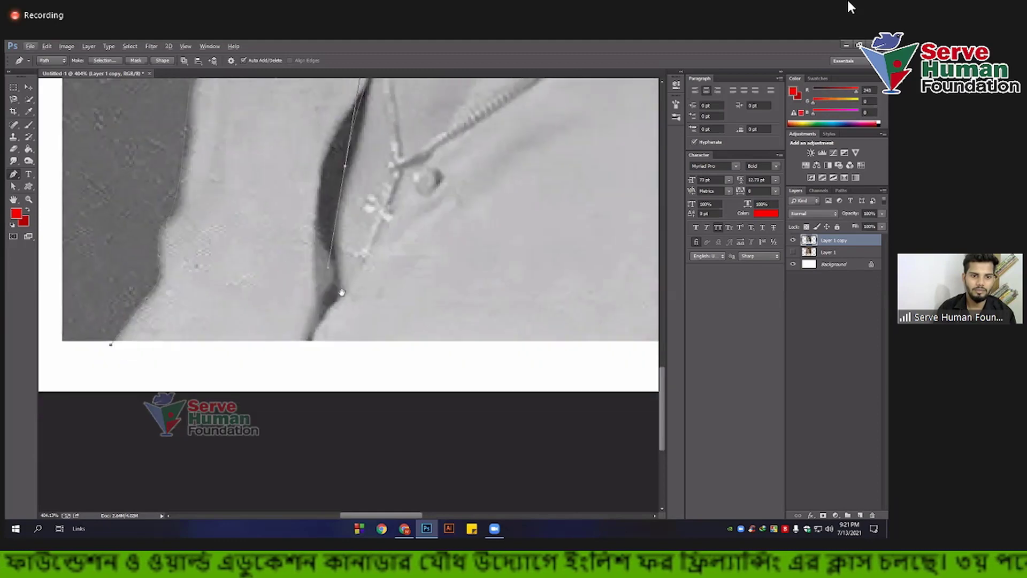
{"action": "scroll", "coordinate": [327, 305], "scroll_direction": "up", "scroll_amount": 1}
{"action": "left_click_drag", "start_coordinate": [321, 304], "coordinate": [297, 356]}
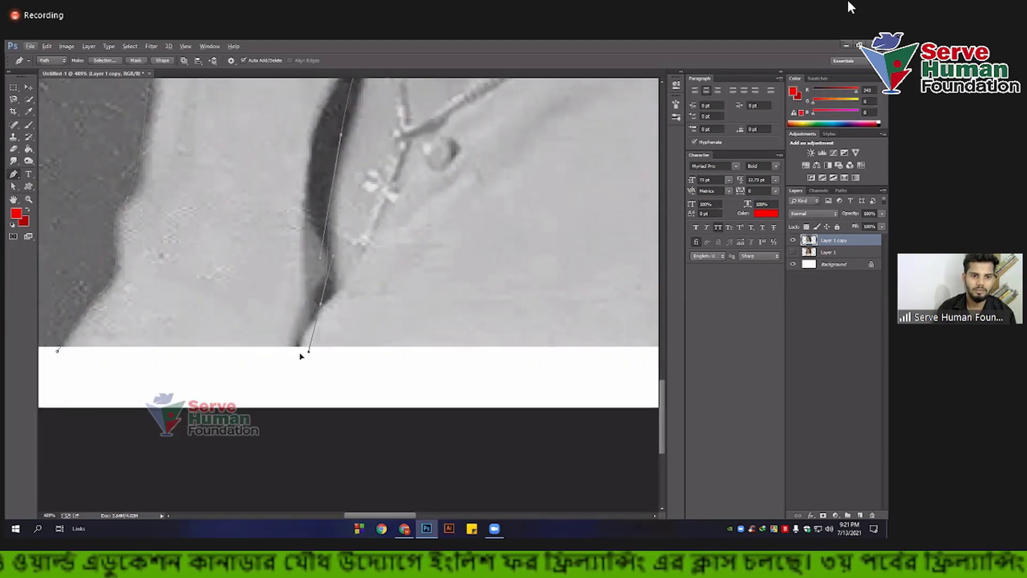
{"action": "scroll", "coordinate": [419, 280], "scroll_direction": "down", "scroll_amount": 2}
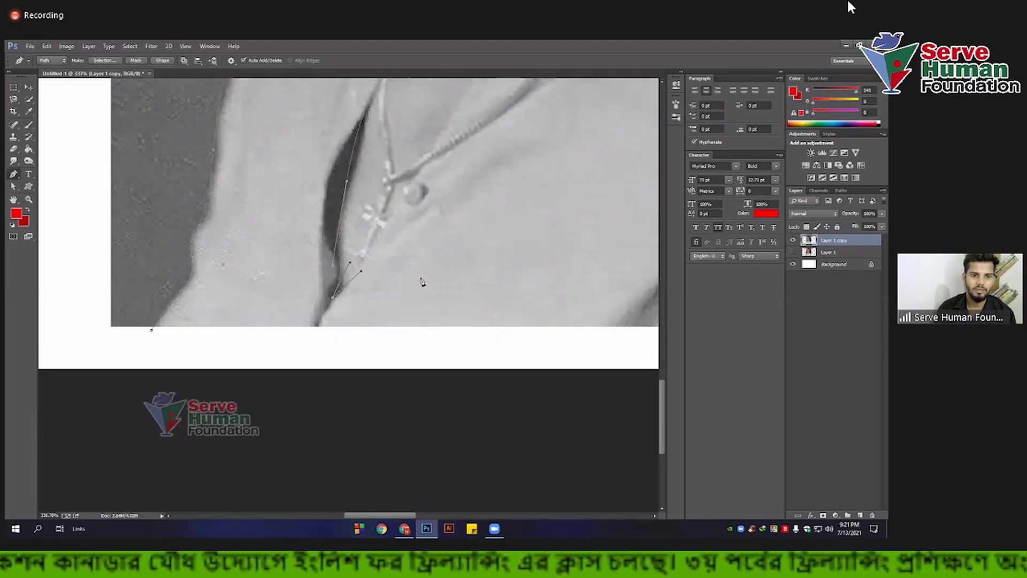
{"action": "scroll", "coordinate": [238, 339], "scroll_direction": "down", "scroll_amount": 1}
{"action": "left_click_drag", "start_coordinate": [239, 339], "coordinate": [229, 375]}
{"action": "scroll", "coordinate": [214, 326], "scroll_direction": "up", "scroll_amount": 1}
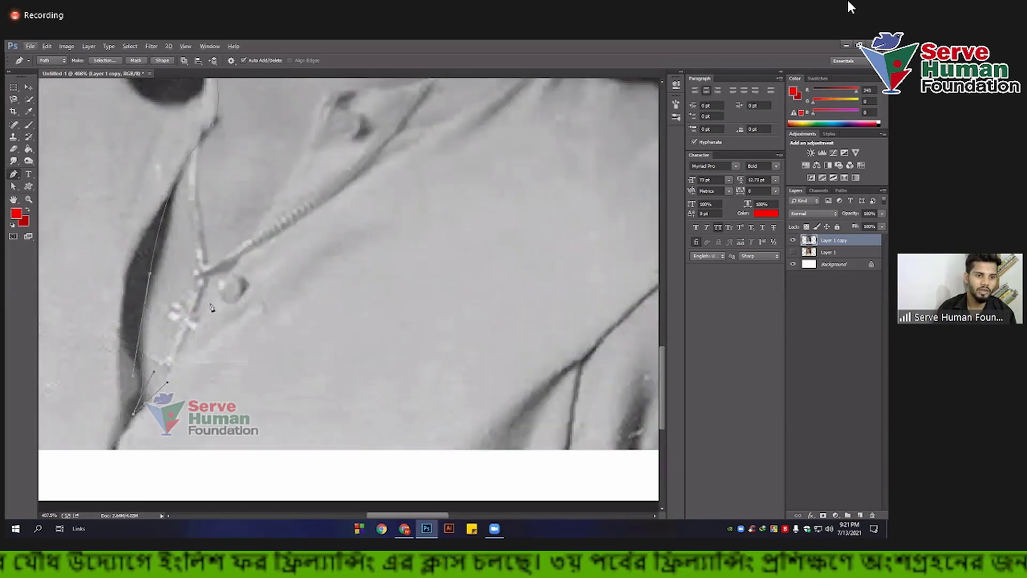
{"action": "left_click_drag", "start_coordinate": [222, 282], "coordinate": [235, 265]}
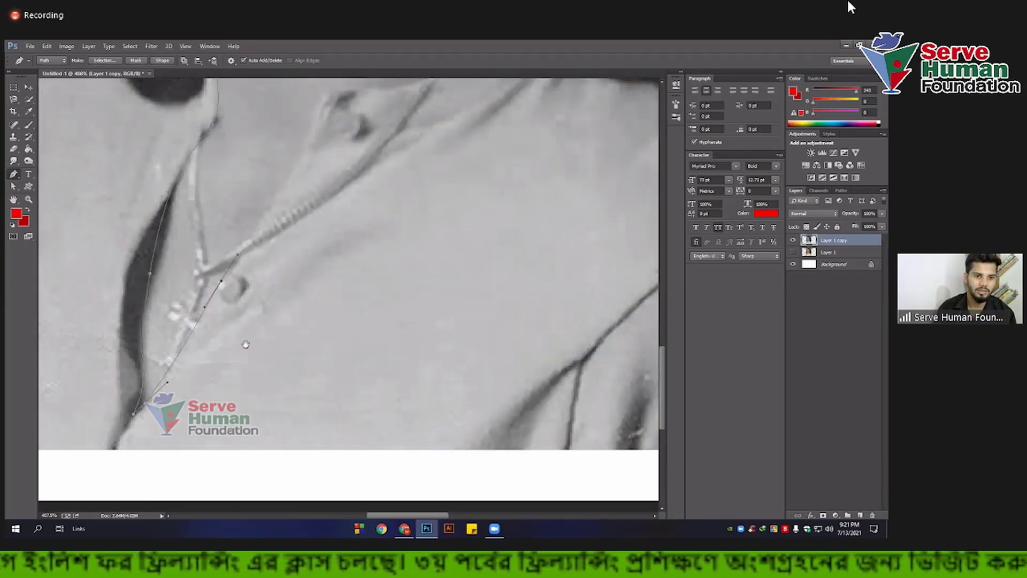
Step: Continue the path up the neckline, past the collar under the hair, and down the right shoulder
{"action": "scroll", "coordinate": [245, 344], "scroll_direction": "up", "scroll_amount": 3}
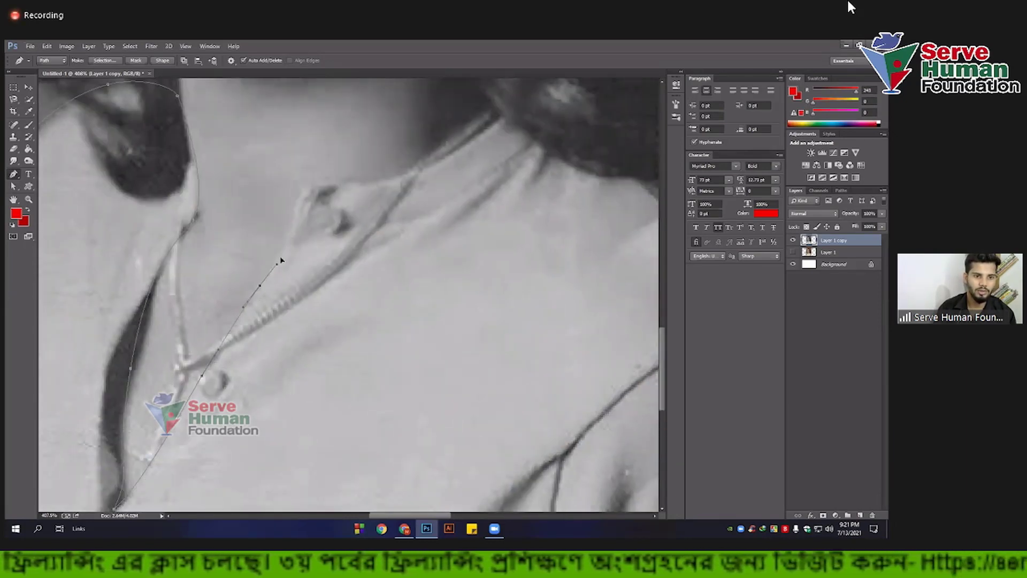
{"action": "scroll", "coordinate": [268, 276], "scroll_direction": "up", "scroll_amount": 3}
{"action": "scroll", "coordinate": [257, 277], "scroll_direction": "right", "scroll_amount": 1}
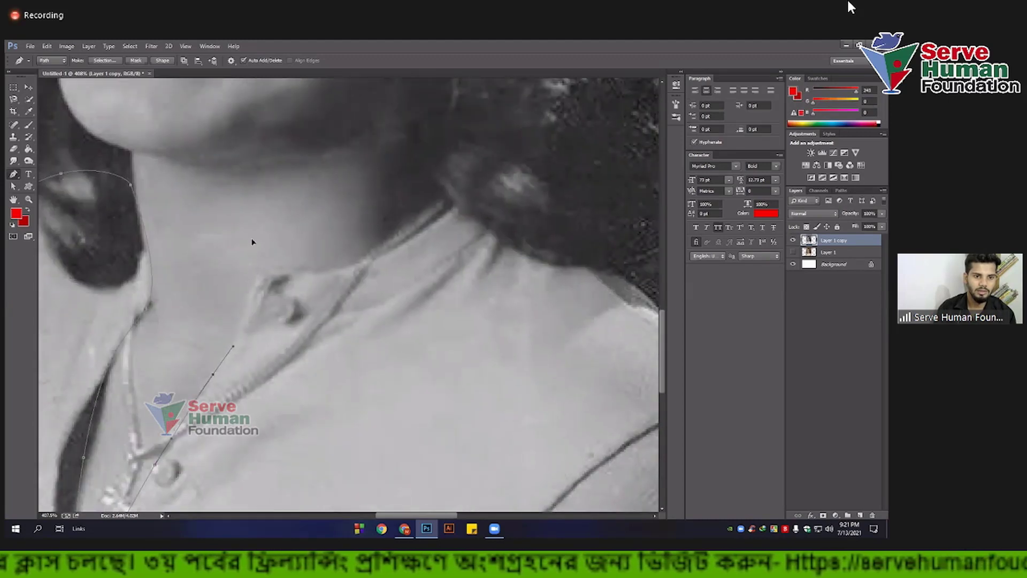
{"action": "left_click_drag", "start_coordinate": [251, 264], "coordinate": [263, 246]}
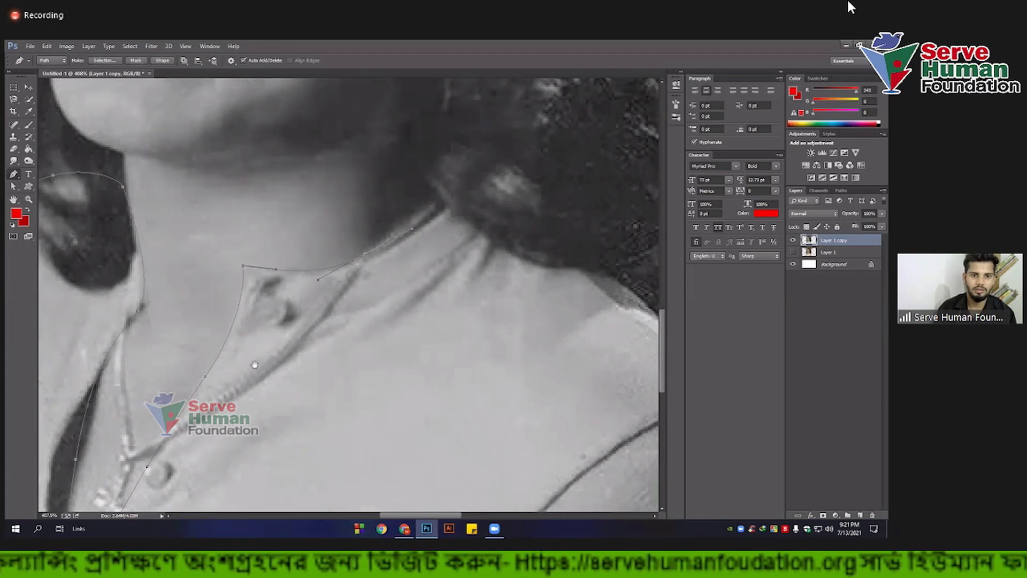
{"action": "scroll", "coordinate": [273, 312], "scroll_direction": "up", "scroll_amount": 4}
{"action": "scroll", "coordinate": [273, 312], "scroll_direction": "right", "scroll_amount": 4}
{"action": "left_click_drag", "start_coordinate": [277, 303], "coordinate": [304, 267]}
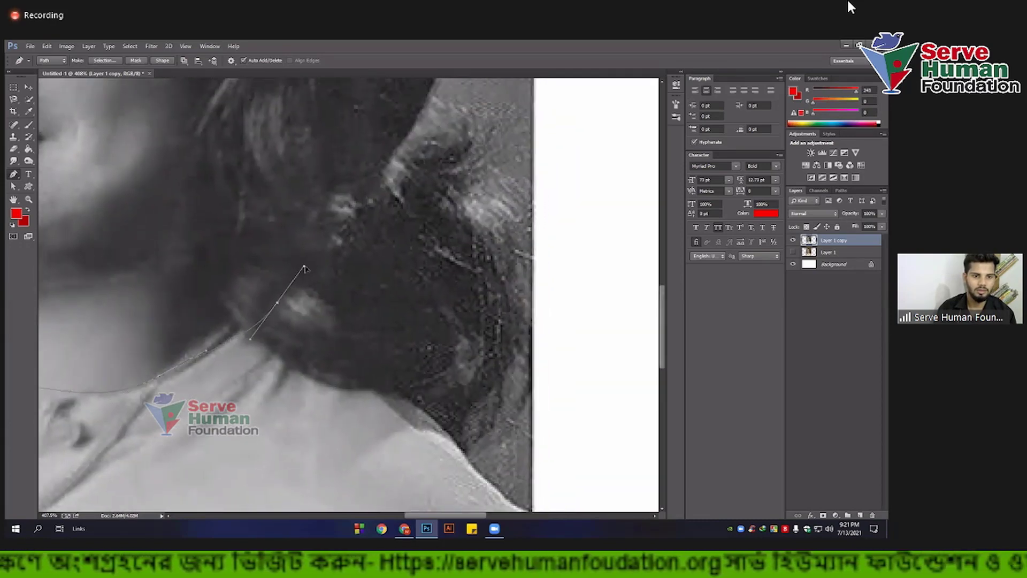
{"action": "left_click_drag", "start_coordinate": [405, 379], "coordinate": [428, 417]}
{"action": "scroll", "coordinate": [339, 278], "scroll_direction": "down", "scroll_amount": 6}
{"action": "scroll", "coordinate": [392, 334], "scroll_direction": "right", "scroll_amount": 5}
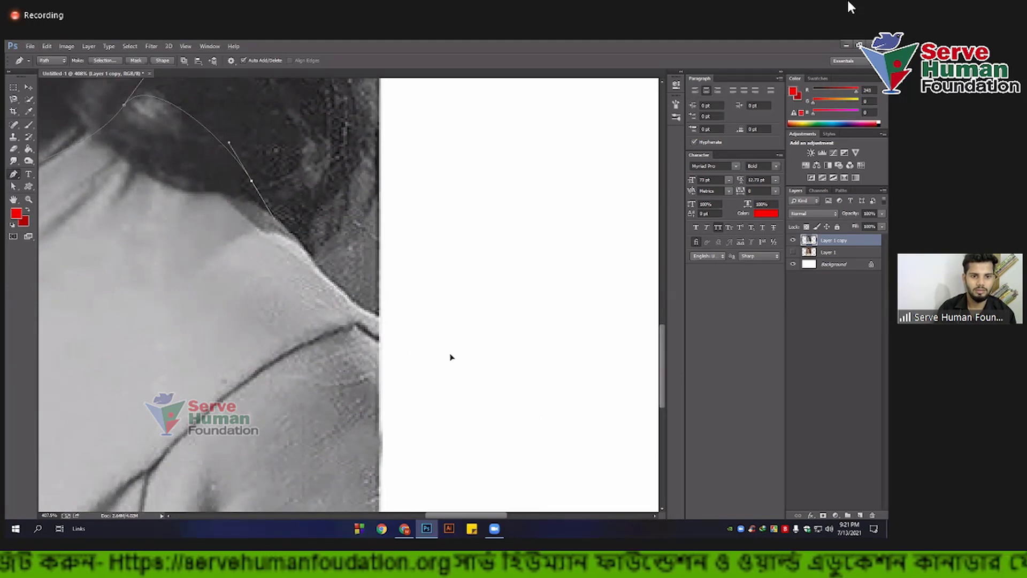
{"action": "mouse_move", "coordinate": [400, 314]}
{"action": "left_mouse_down"}
{"action": "mouse_move", "coordinate": [495, 362]}
{"action": "mouse_move", "coordinate": [434, 293]}
{"action": "left_mouse_up"}
{"action": "scroll", "coordinate": [409, 397], "scroll_direction": "down", "scroll_amount": 3}
{"action": "scroll", "coordinate": [412, 428], "scroll_direction": "down", "scroll_amount": 3}
{"action": "scroll", "coordinate": [439, 396], "scroll_direction": "down", "scroll_amount": 3}
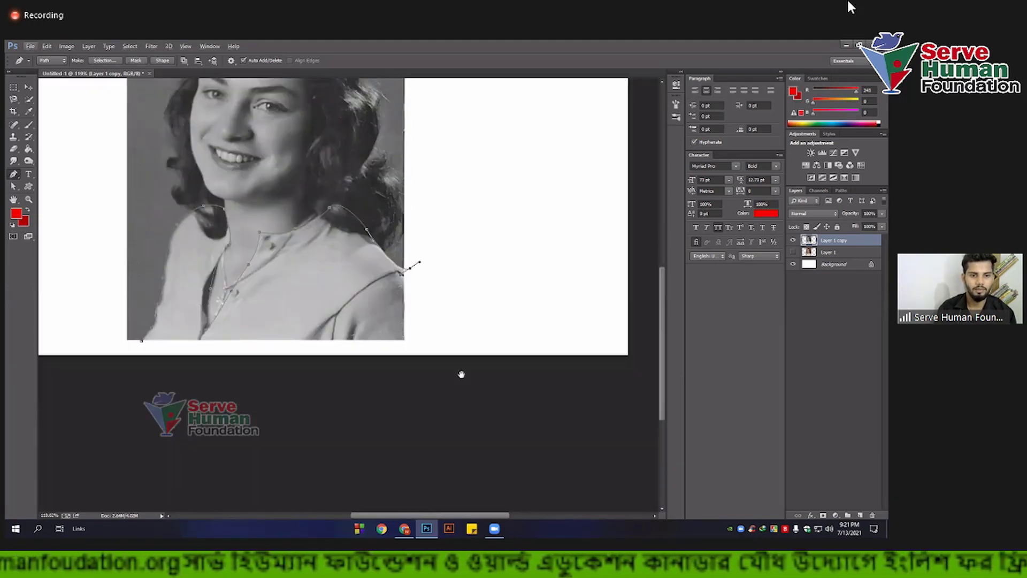
Step: Add the last anchors below the photo and close the blouse path at its start point
{"action": "left_click", "coordinate": [361, 409]}
{"action": "left_click", "coordinate": [172, 386]}
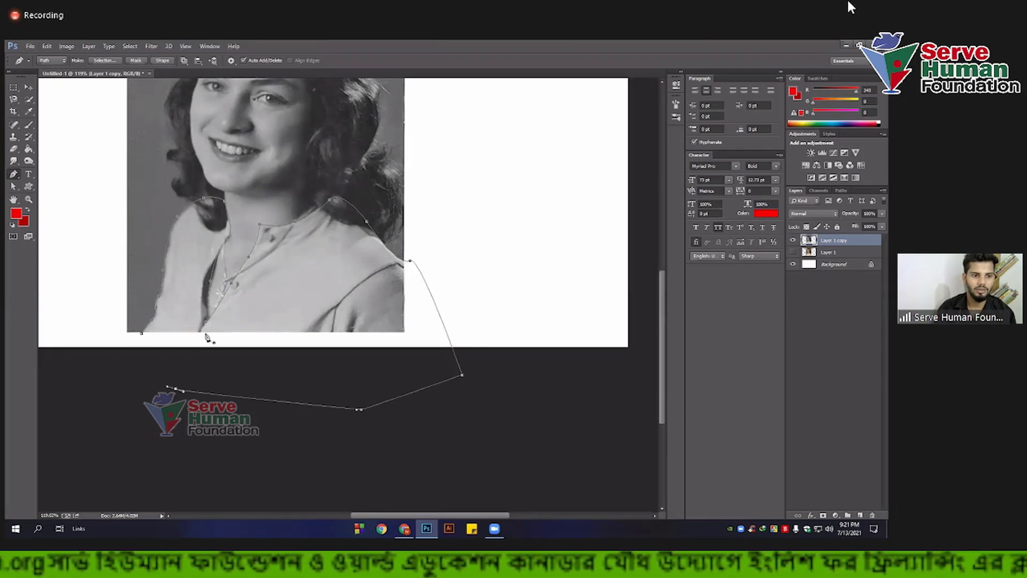
{"action": "left_click", "coordinate": [142, 333]}
Step: Convert the closed blouse path into a selection and add a new empty Layer 2
{"action": "left_click", "coordinate": [102, 61]}
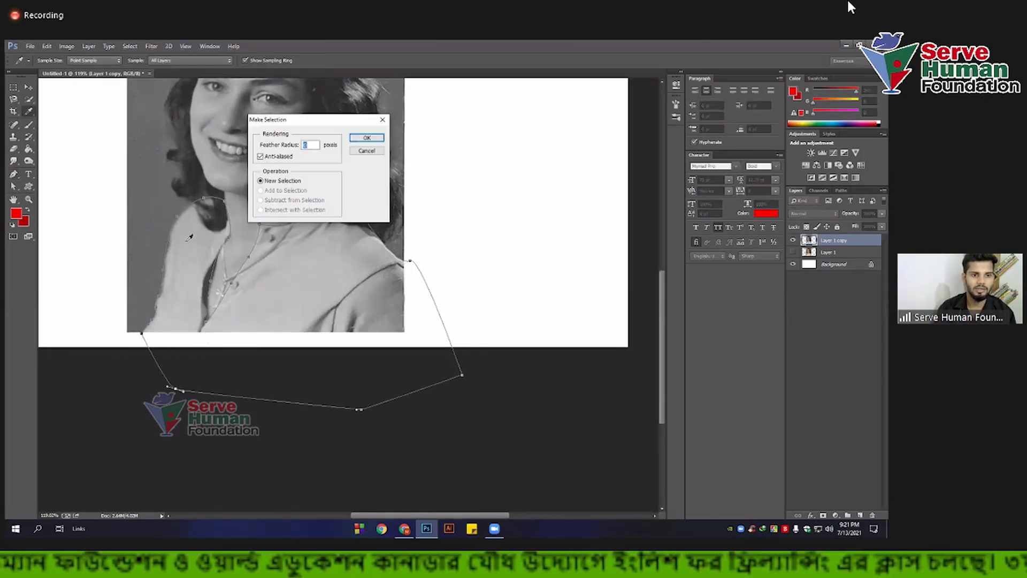
{"action": "left_click", "coordinate": [367, 140]}
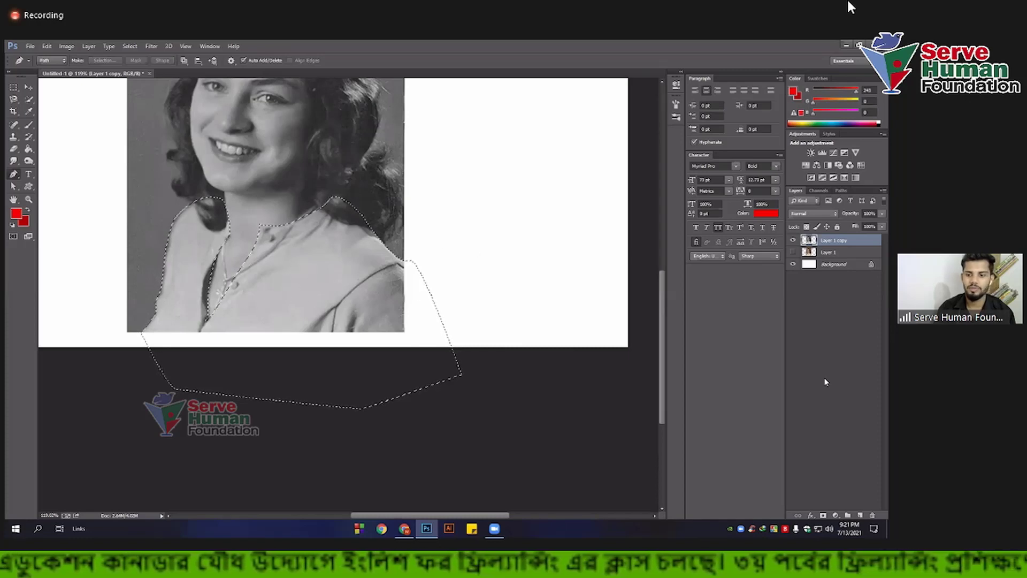
{"action": "left_click", "coordinate": [860, 515]}
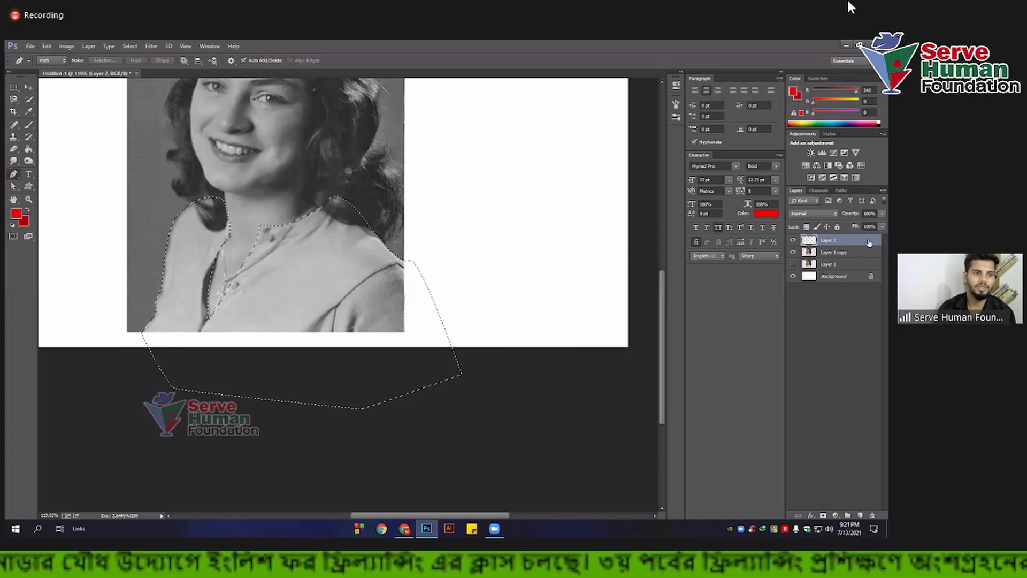
Step: Try green, then set and confirm a brightened purple as the foreground colour
{"action": "left_click", "coordinate": [16, 214]}
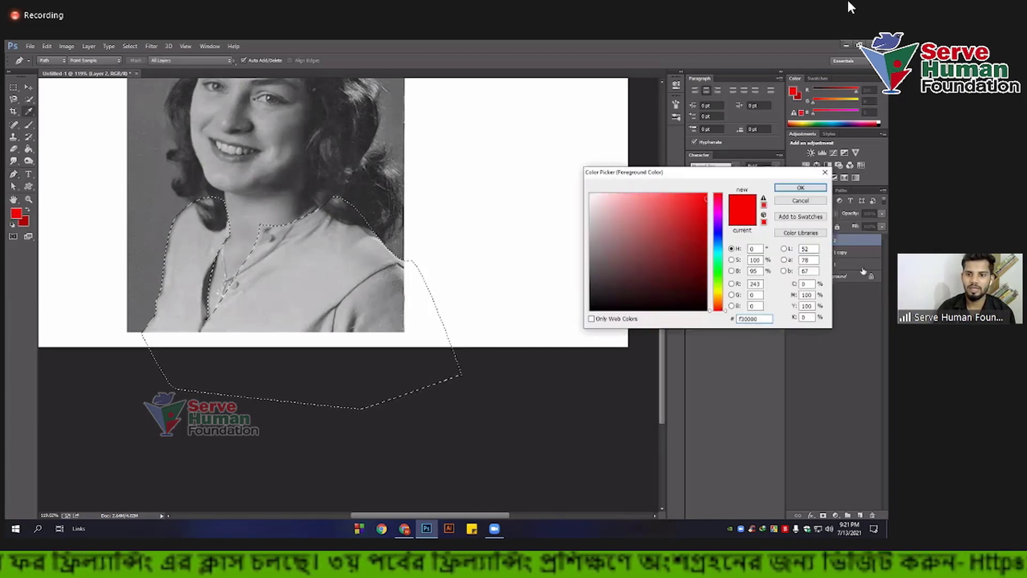
{"action": "left_click_drag", "start_coordinate": [669, 172], "coordinate": [751, 147]}
{"action": "left_click", "coordinate": [800, 255]}
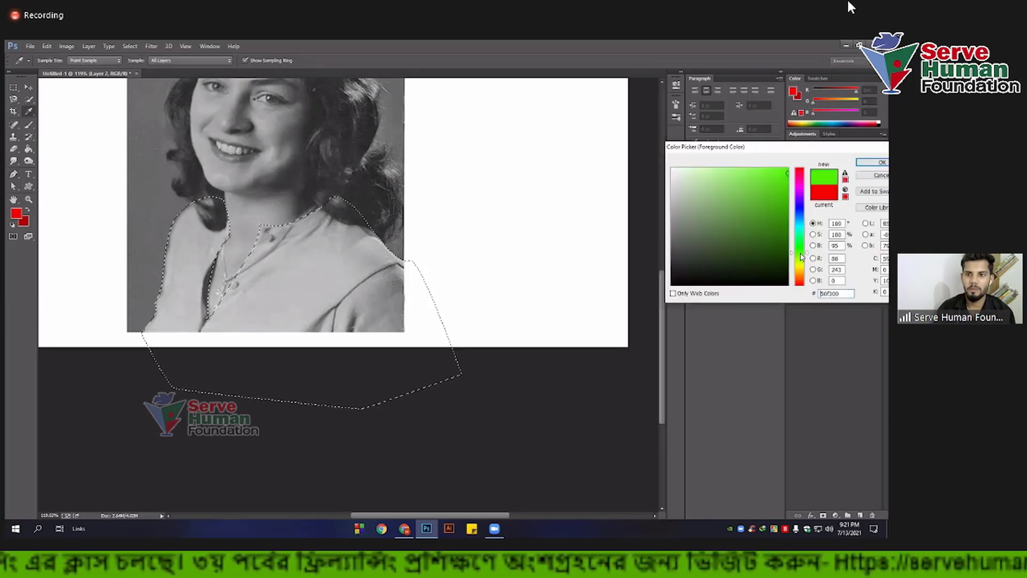
{"action": "left_click", "coordinate": [801, 201]}
{"action": "left_click", "coordinate": [782, 205]}
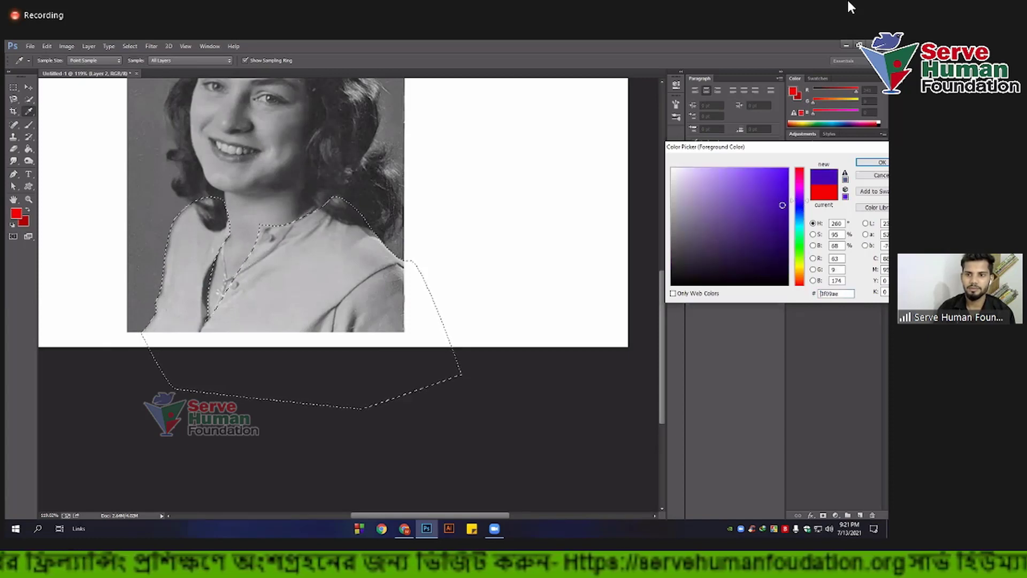
{"action": "left_click_drag", "start_coordinate": [783, 205], "coordinate": [774, 192]}
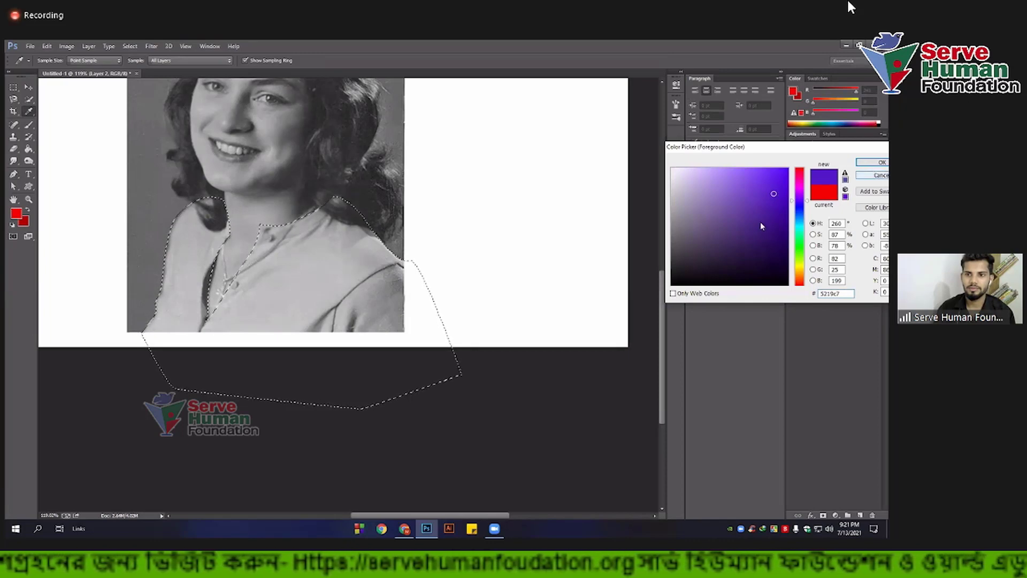
{"action": "key", "text": "Return"}
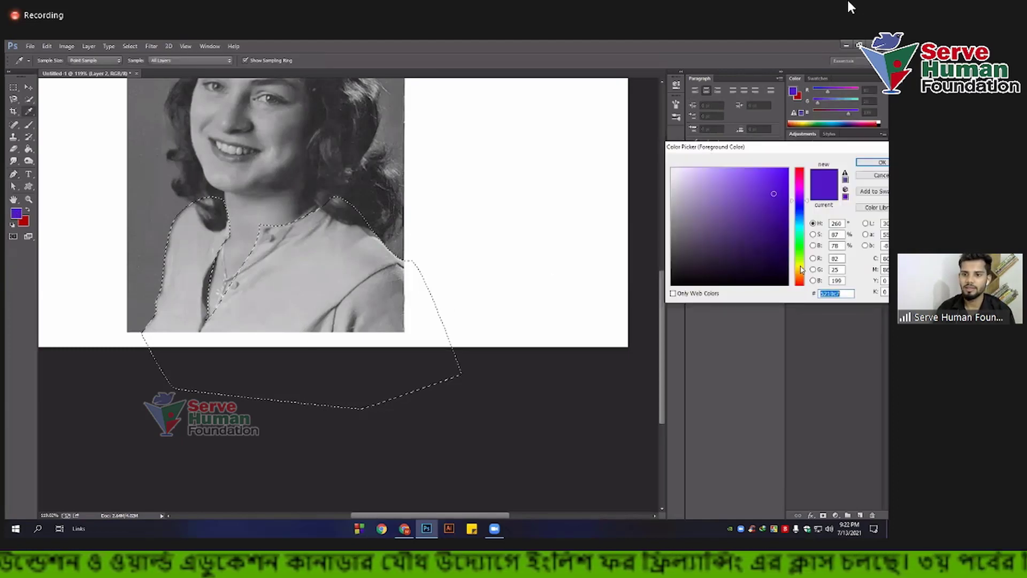
Step: Replace the purple foreground colour with a full bright yellow
{"action": "left_click", "coordinate": [800, 268]}
{"action": "left_click", "coordinate": [774, 193]}
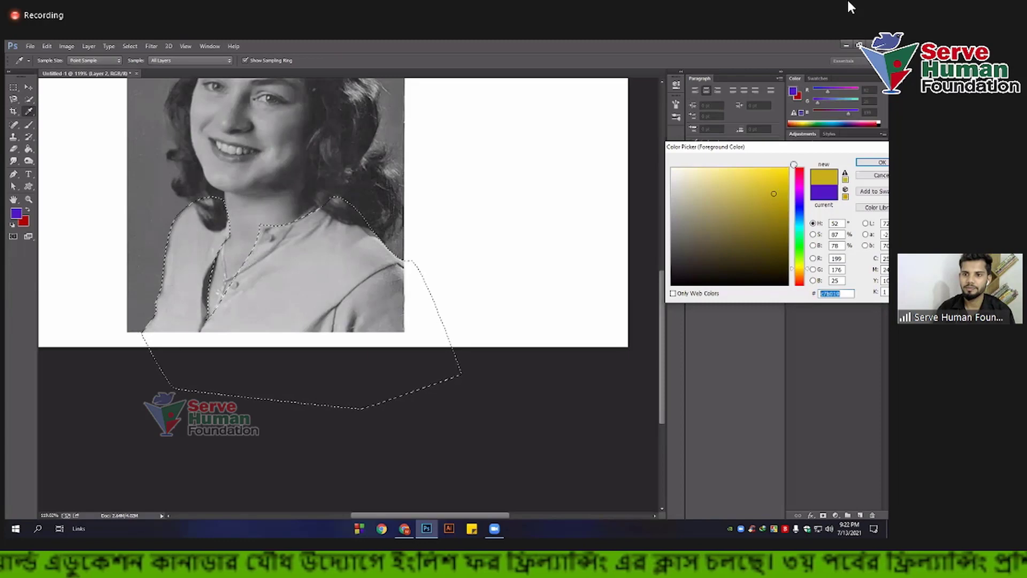
{"action": "left_click_drag", "start_coordinate": [780, 190], "coordinate": [788, 169]}
{"action": "left_click", "coordinate": [802, 269]}
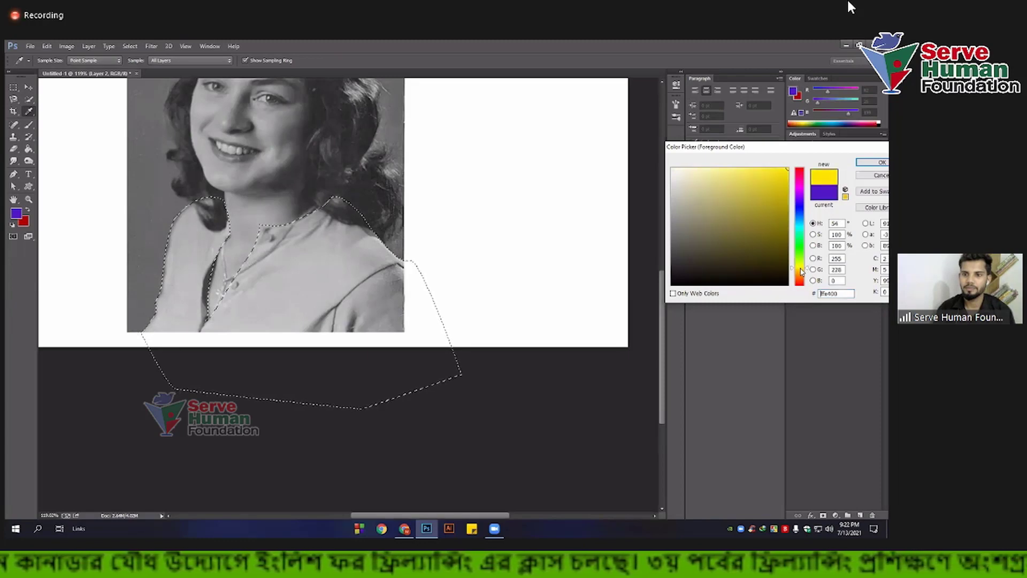
{"action": "left_click", "coordinate": [872, 163]}
{"action": "key", "text": "p"}
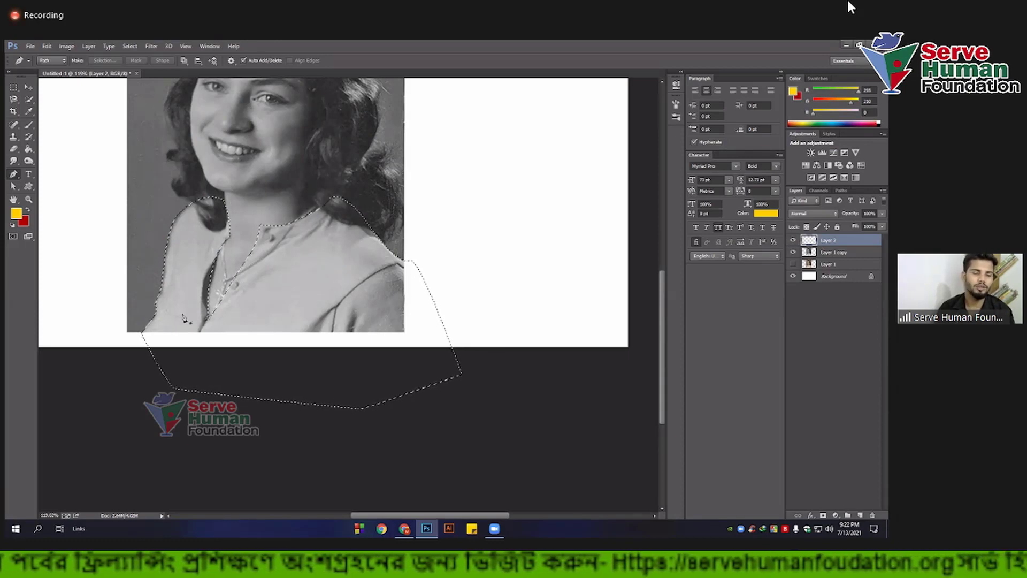
{"action": "scroll", "coordinate": [147, 270], "scroll_direction": "up", "scroll_amount": 3}
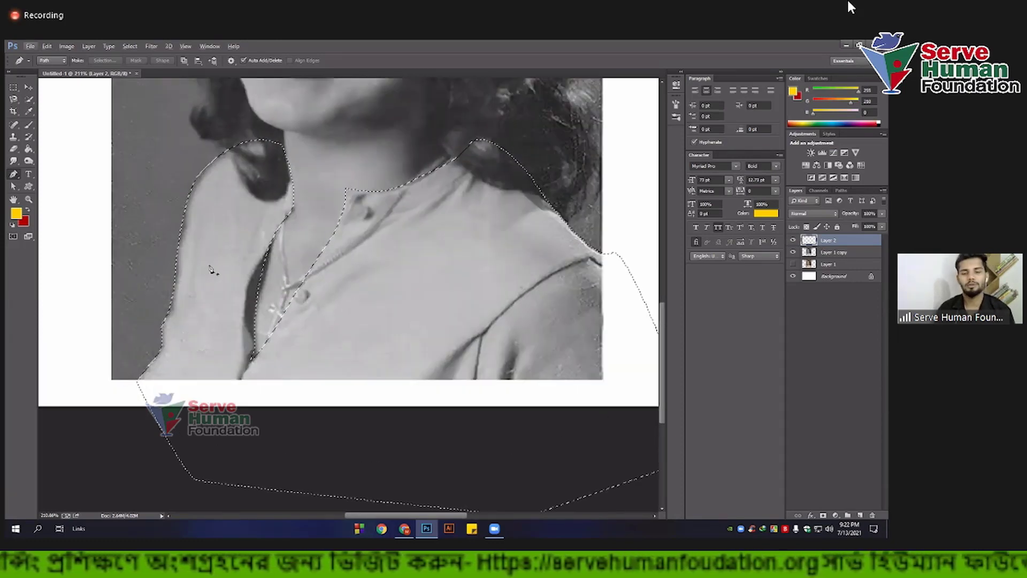
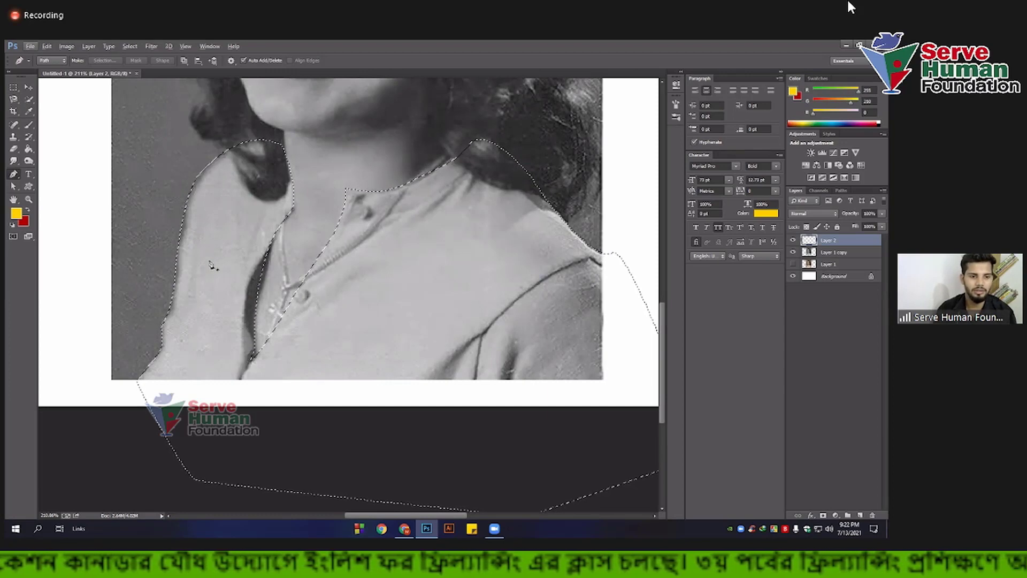
Step: Fill the traced blouse selection on Layer 2 with yellow, then deselect
{"action": "scroll", "coordinate": [346, 409], "scroll_direction": "down", "scroll_amount": 5}
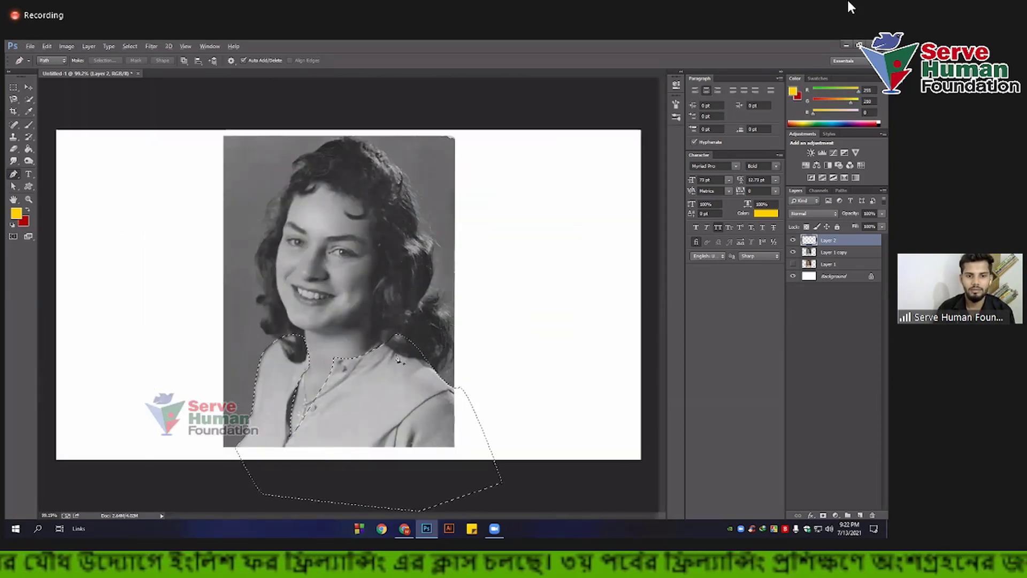
{"action": "scroll", "coordinate": [428, 376], "scroll_direction": "up", "scroll_amount": 1}
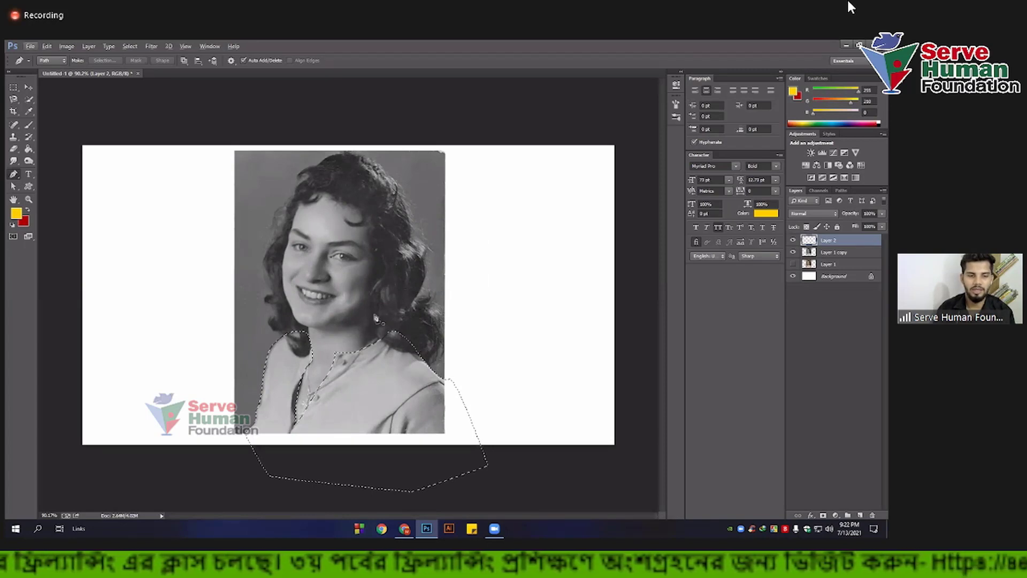
{"action": "key", "text": "alt+BackSpace"}
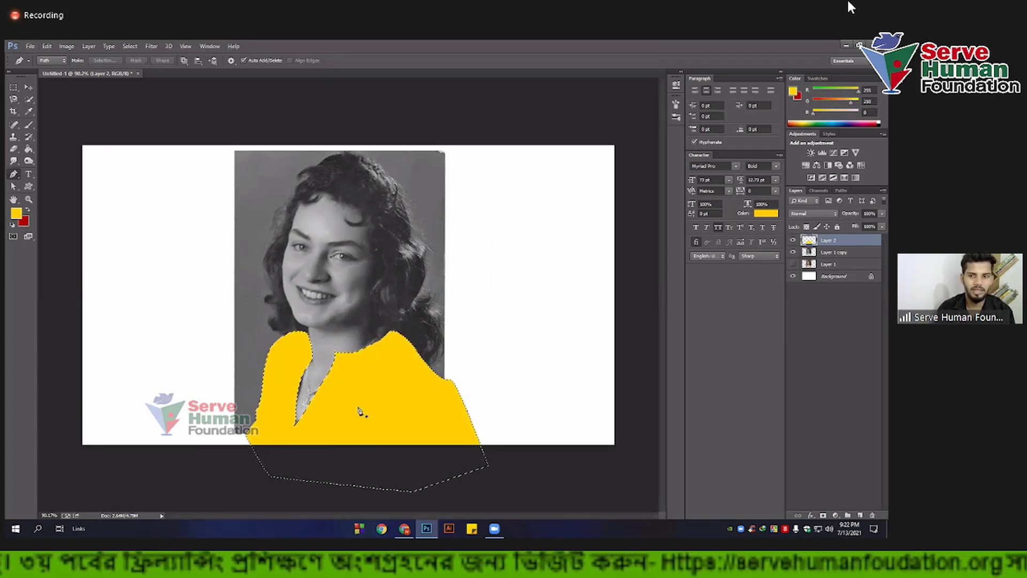
{"action": "key", "text": "ctrl+d"}
{"action": "scroll", "coordinate": [330, 412], "scroll_direction": "up", "scroll_amount": 2}
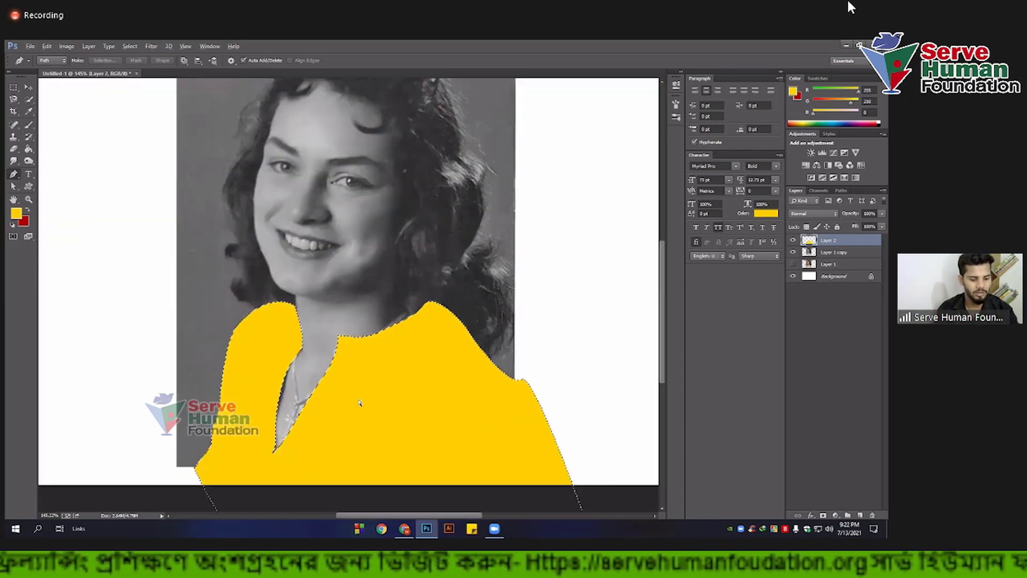
Step: Set the yellow Layer 2 to Soft Light blending so the fabric detail shows through
{"action": "left_click", "coordinate": [808, 214]}
{"action": "left_click", "coordinate": [798, 341]}
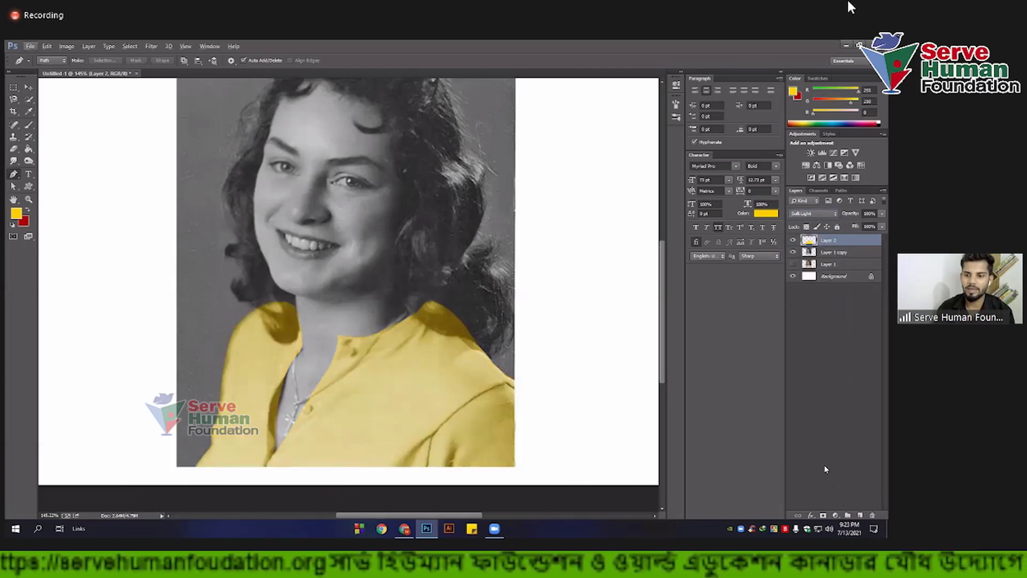
{"action": "left_click", "coordinate": [837, 516]}
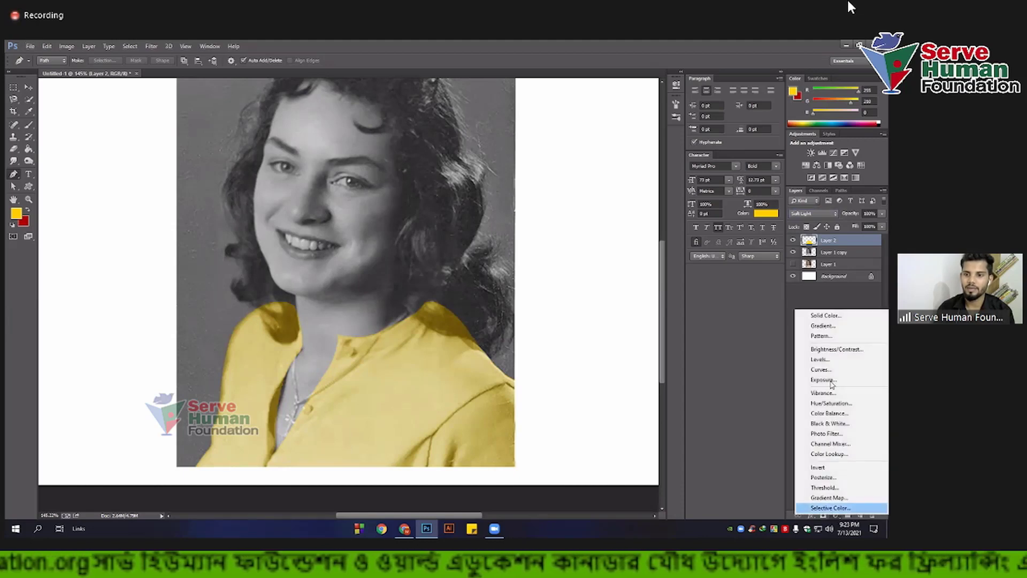
Step: Add a Solid Color fill layer with colour 08cc77
{"action": "left_click", "coordinate": [824, 316]}
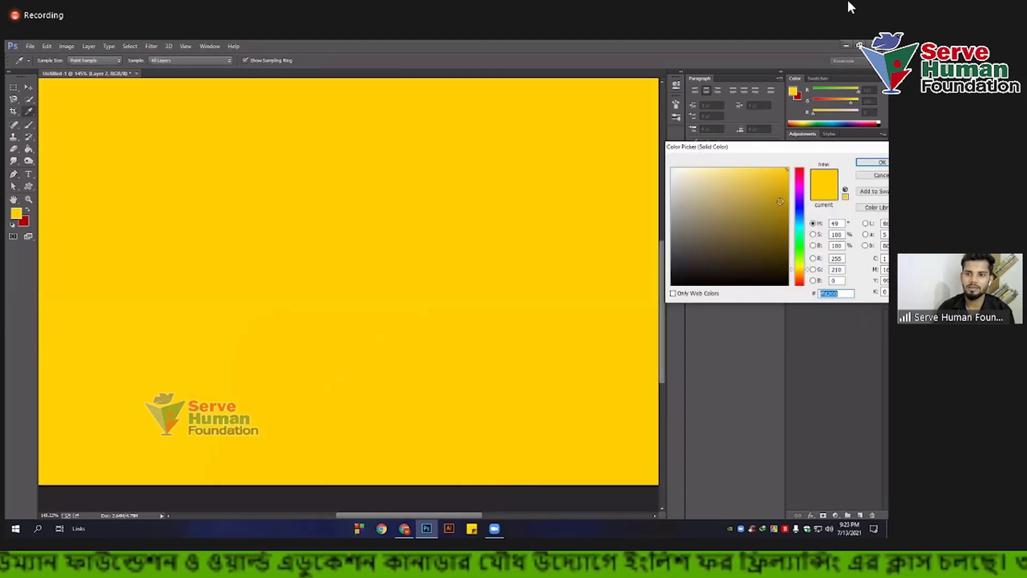
{"action": "type", "text": "08cc77"}
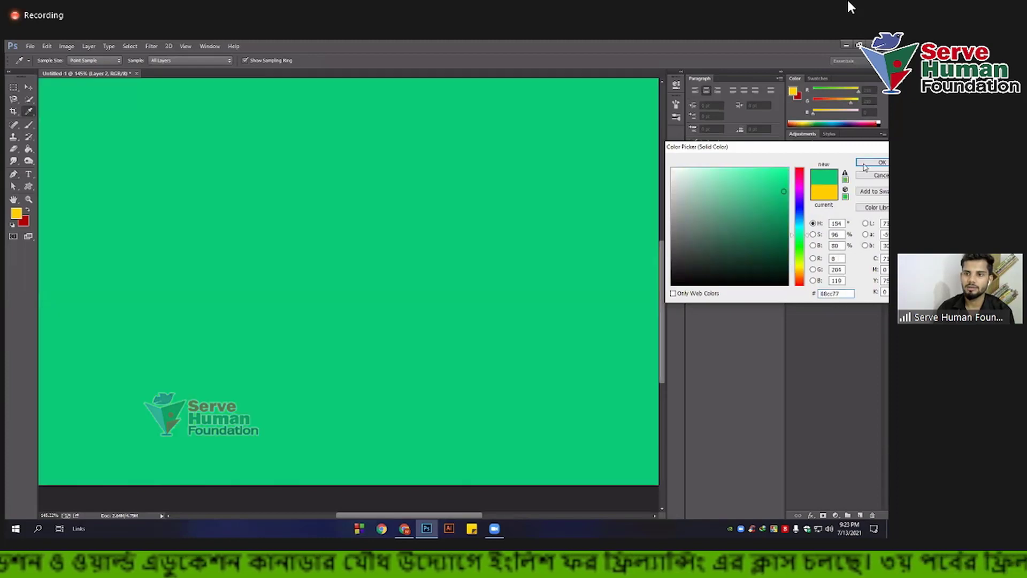
{"action": "left_click", "coordinate": [872, 163]}
Step: Clip the green fill to the shirt layer and deepen it to a saturated green
{"action": "right_click", "coordinate": [867, 243]}
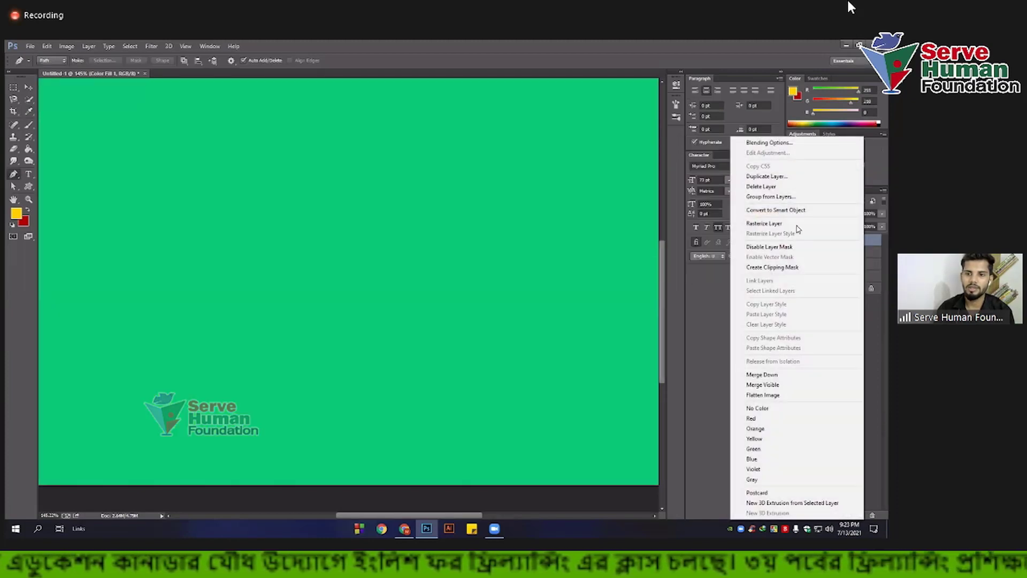
{"action": "left_click", "coordinate": [780, 265]}
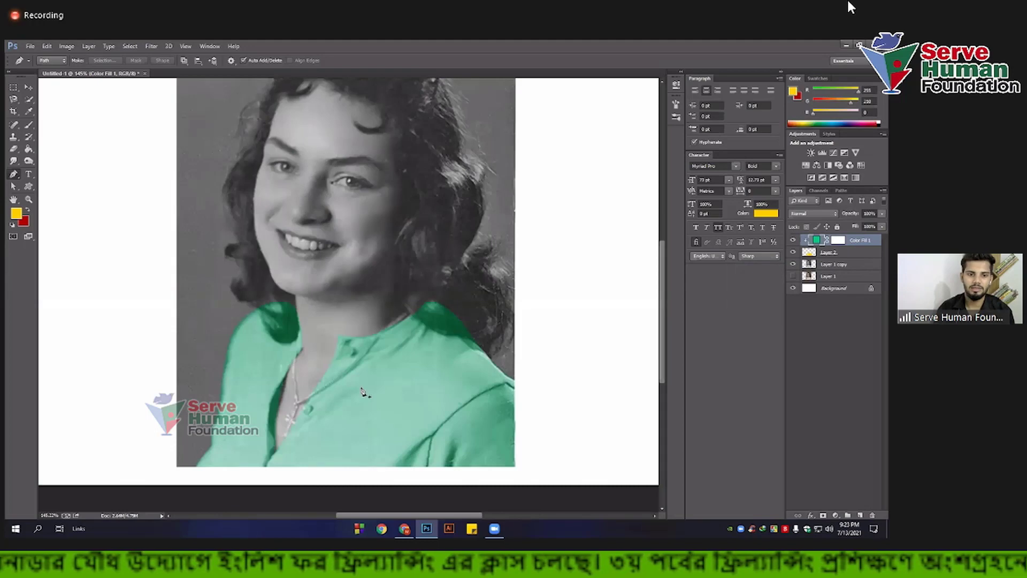
{"action": "scroll", "coordinate": [119, 121], "scroll_direction": "down", "scroll_amount": 3}
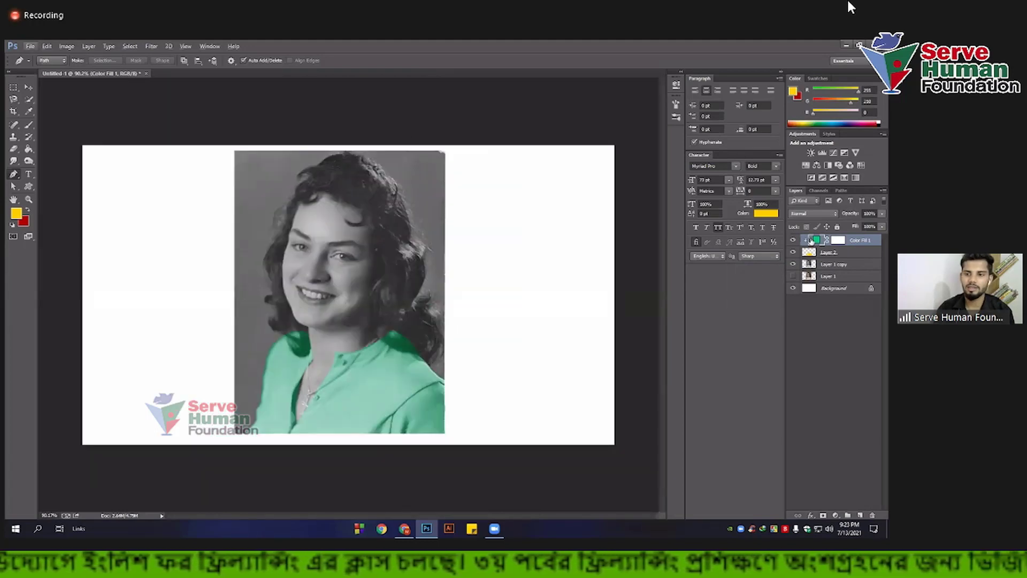
{"action": "double_click", "coordinate": [816, 239]}
{"action": "mouse_move", "coordinate": [787, 231]}
{"action": "left_mouse_down"}
{"action": "mouse_move", "coordinate": [785, 201]}
{"action": "mouse_move", "coordinate": [785, 223]}
{"action": "mouse_move", "coordinate": [792, 215]}
{"action": "left_mouse_up"}
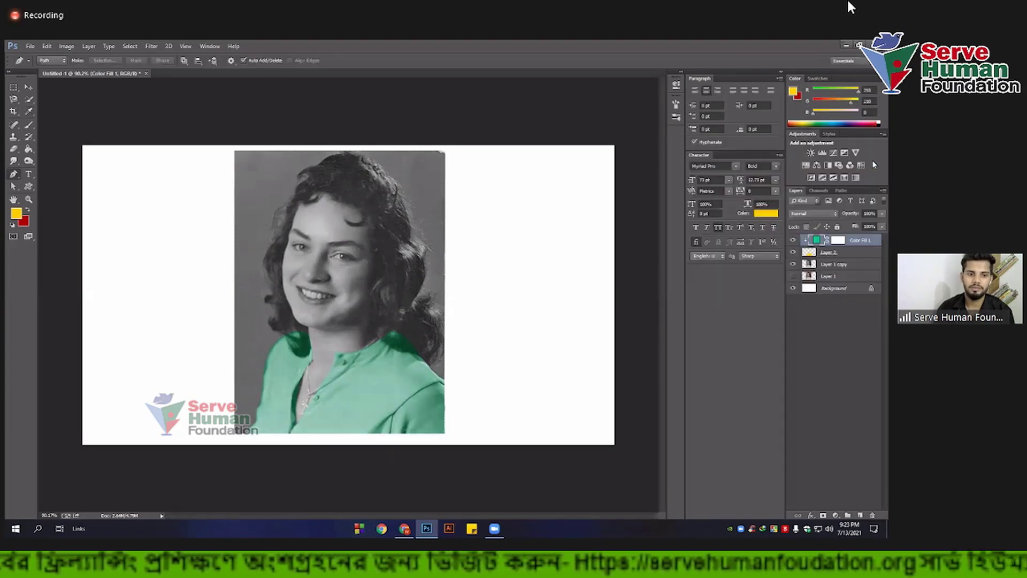
{"action": "left_click", "coordinate": [874, 163]}
{"action": "left_click", "coordinate": [827, 214]}
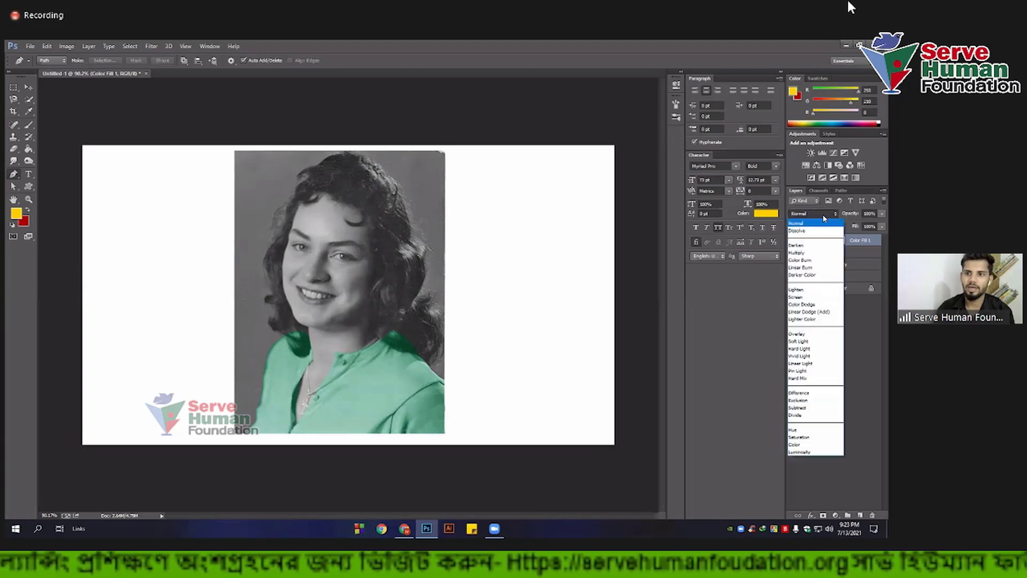
{"action": "left_click", "coordinate": [808, 253]}
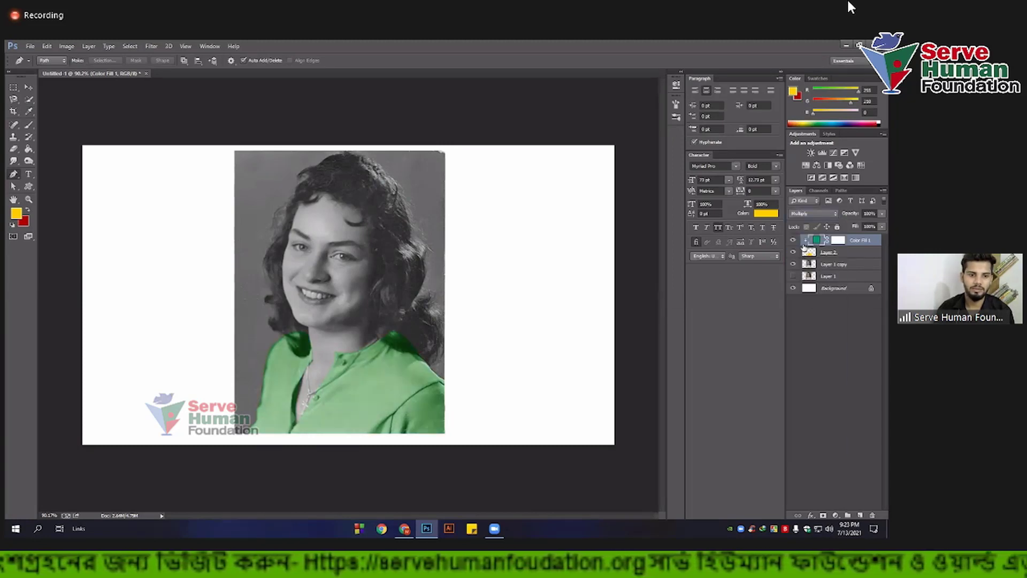
{"action": "left_click", "coordinate": [808, 214]}
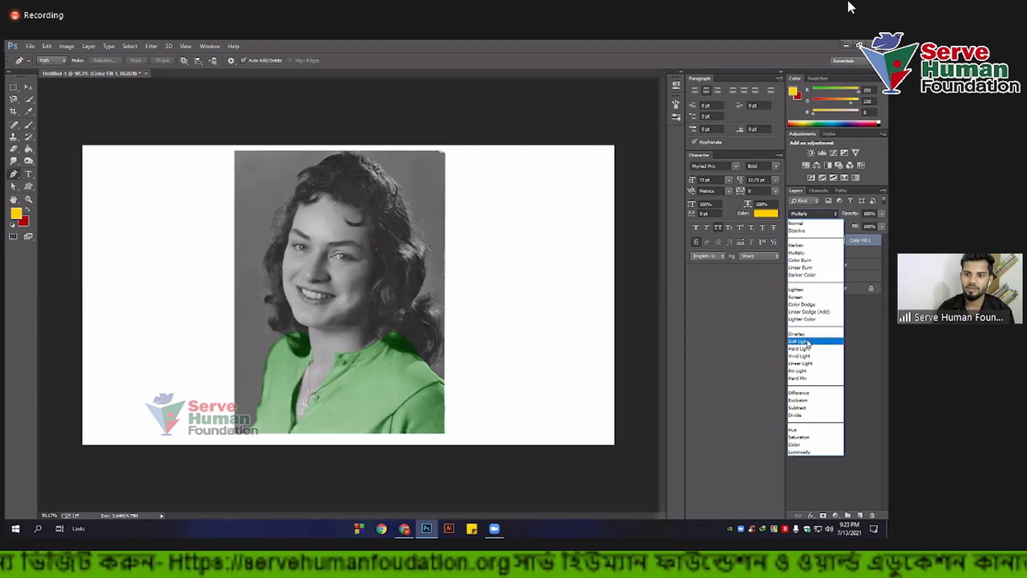
{"action": "left_click", "coordinate": [808, 341]}
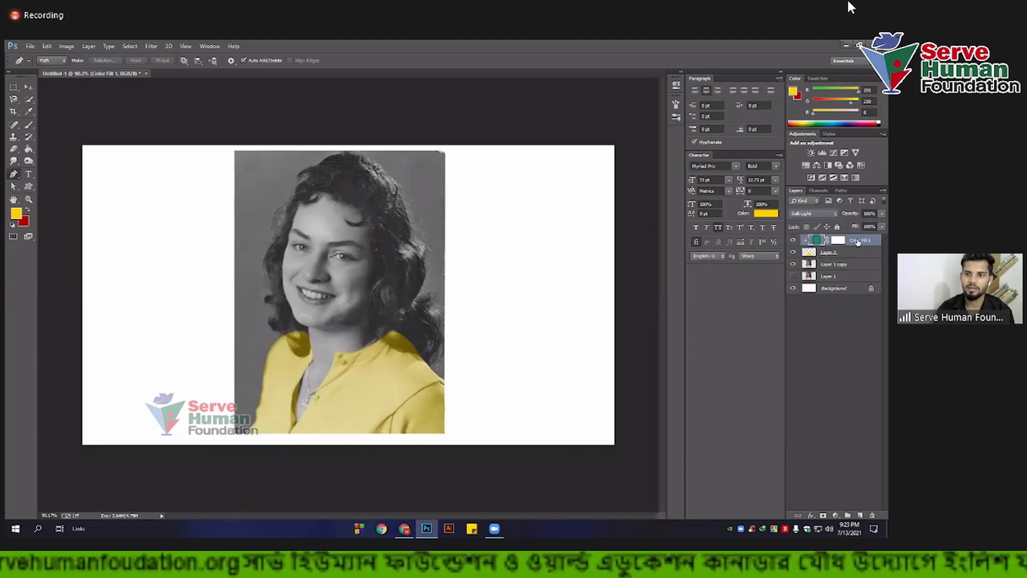
{"action": "left_click", "coordinate": [817, 216]}
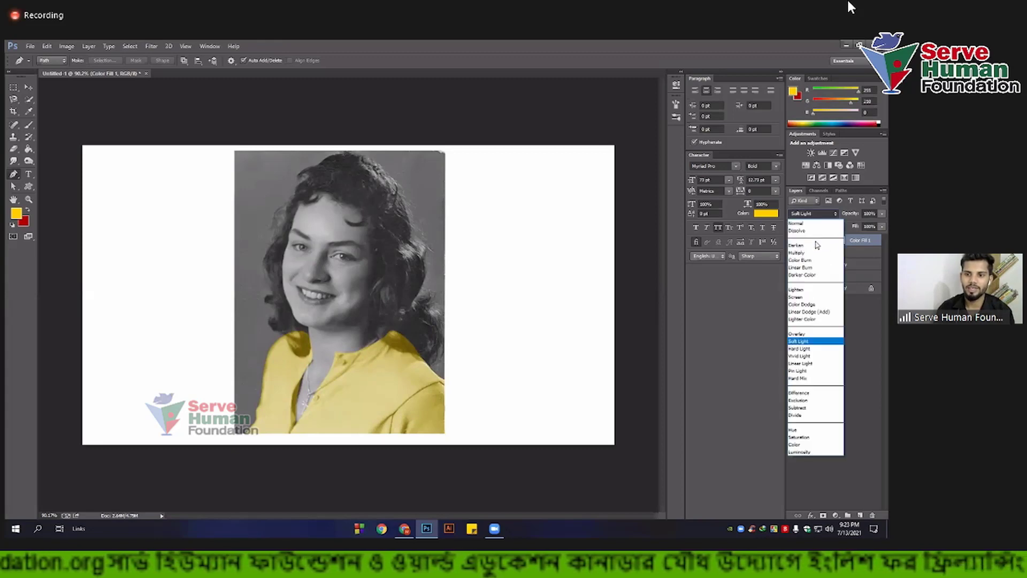
{"action": "left_click", "coordinate": [818, 246]}
{"action": "left_click", "coordinate": [831, 256]}
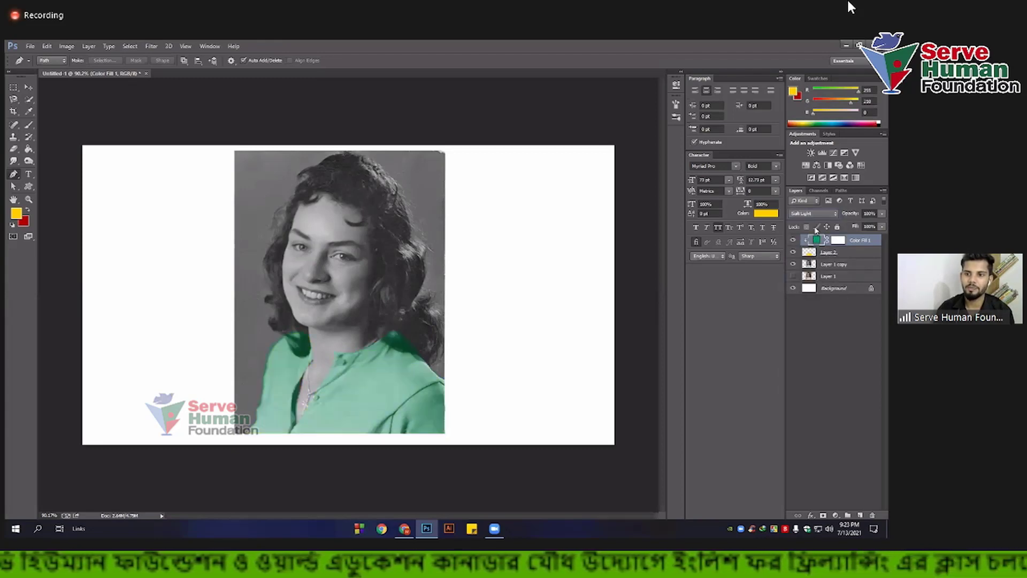
{"action": "left_click", "coordinate": [812, 215]}
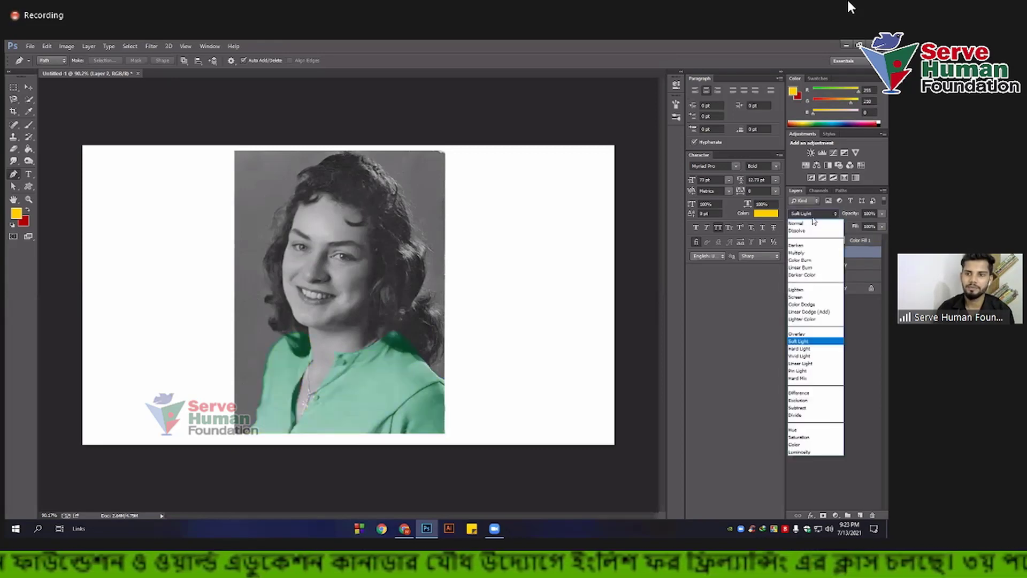
{"action": "left_click", "coordinate": [802, 251]}
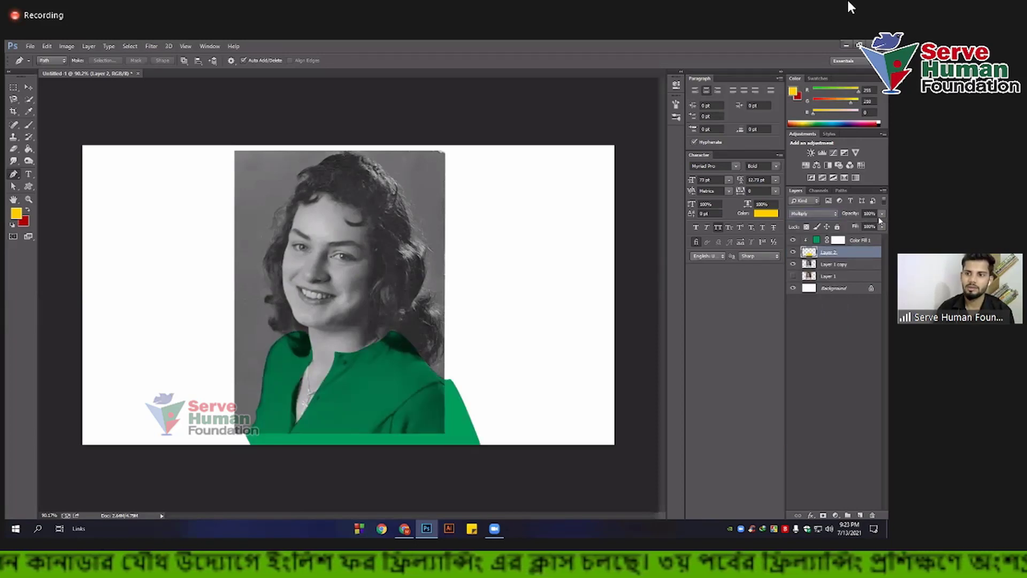
{"action": "left_click_drag", "start_coordinate": [869, 225], "coordinate": [869, 227]}
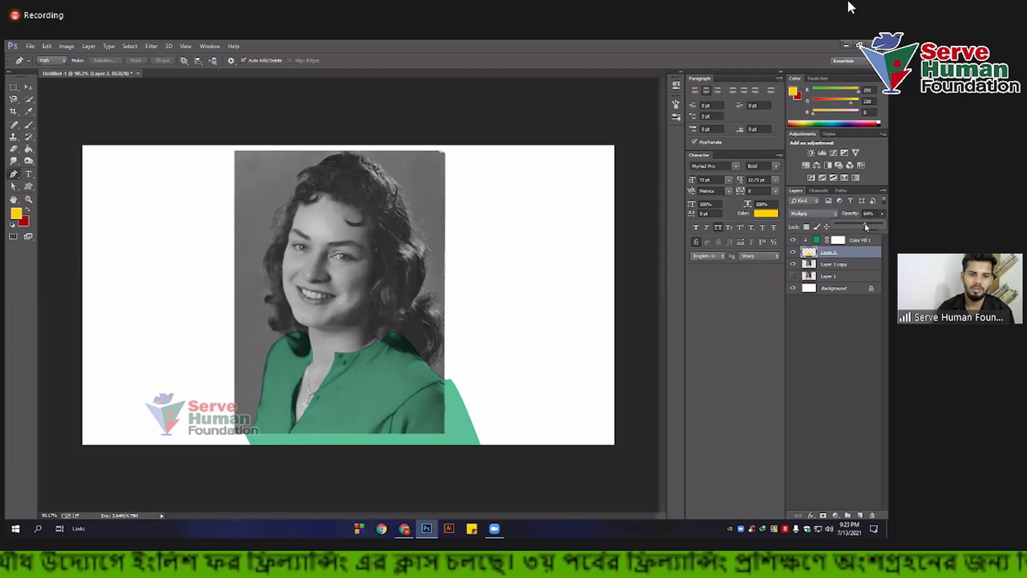
{"action": "left_click", "coordinate": [811, 213]}
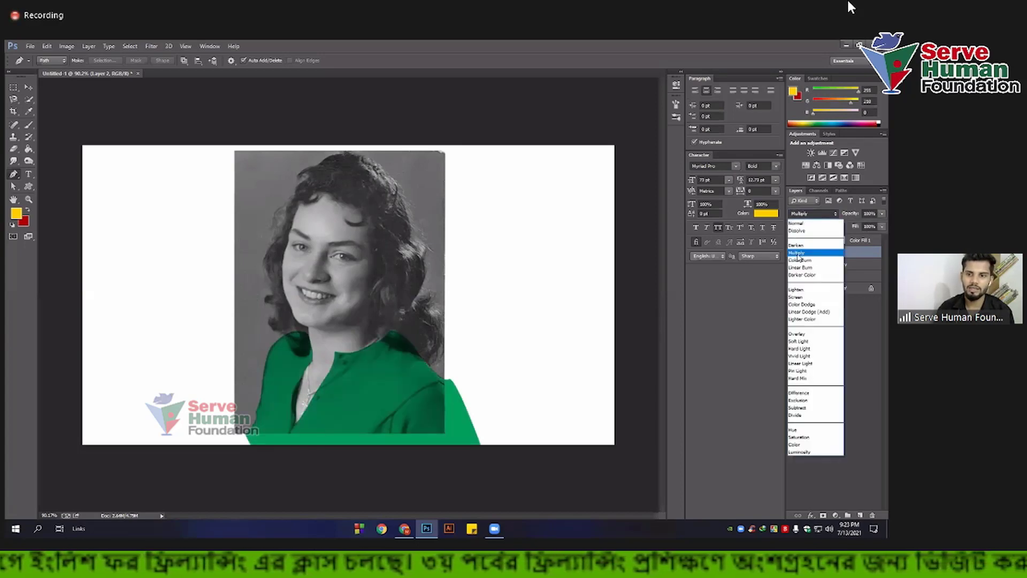
{"action": "left_click", "coordinate": [799, 341]}
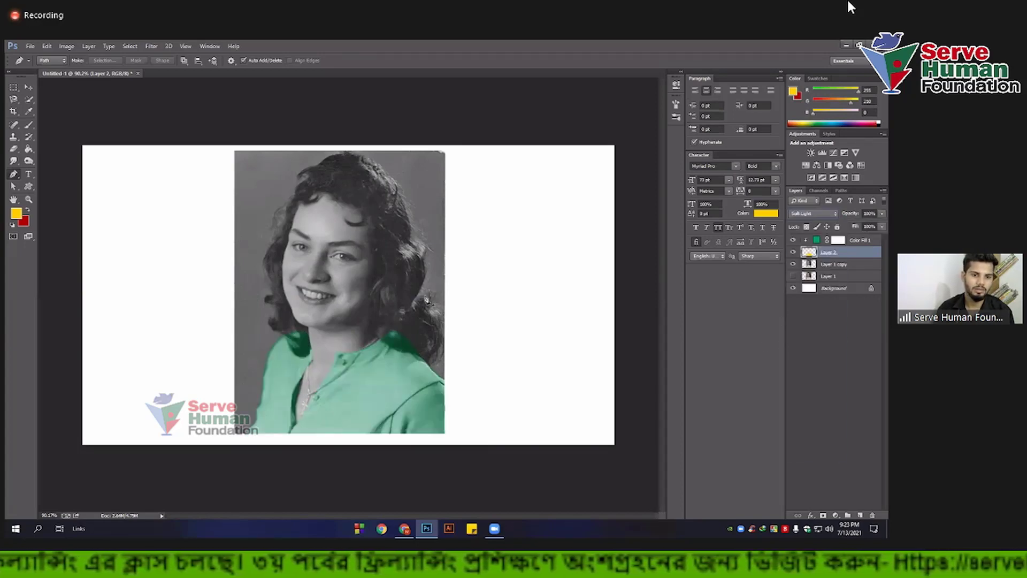
{"action": "left_click", "coordinate": [29, 86]}
Step: Lower Layer 2's opacity to tone down the green
{"action": "scroll", "coordinate": [332, 364], "scroll_direction": "down", "scroll_amount": 3}
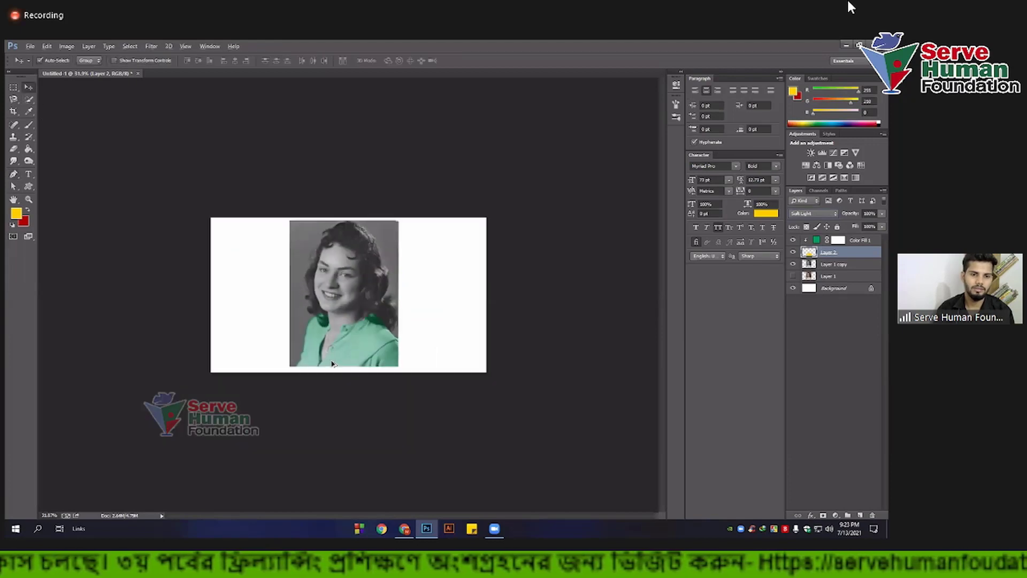
{"action": "scroll", "coordinate": [332, 363], "scroll_direction": "up", "scroll_amount": 2}
{"action": "scroll", "coordinate": [422, 347], "scroll_direction": "up", "scroll_amount": 3}
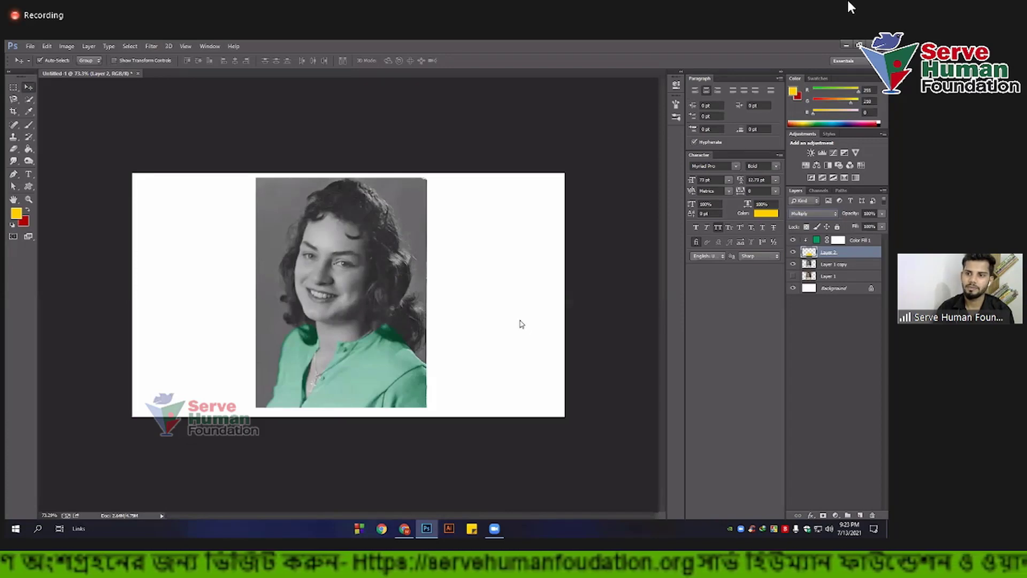
{"action": "mouse_move", "coordinate": [882, 213]}
{"action": "left_mouse_down"}
{"action": "mouse_move", "coordinate": [870, 225]}
{"action": "mouse_move", "coordinate": [888, 227]}
{"action": "left_mouse_up"}
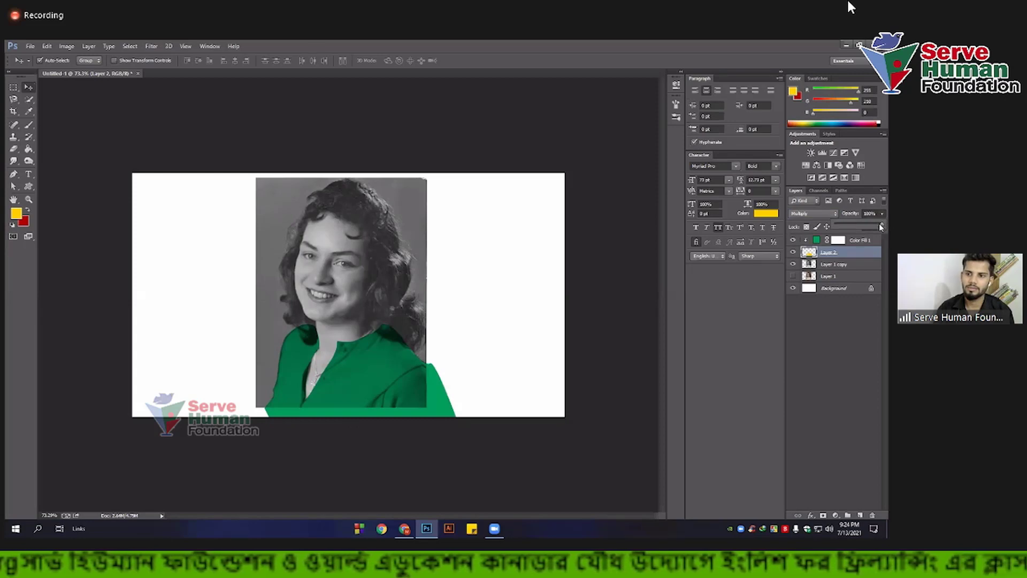
Step: Brighten Color Fill 1's green to H 154, S 96%, B 85%
{"action": "left_click", "coordinate": [861, 240]}
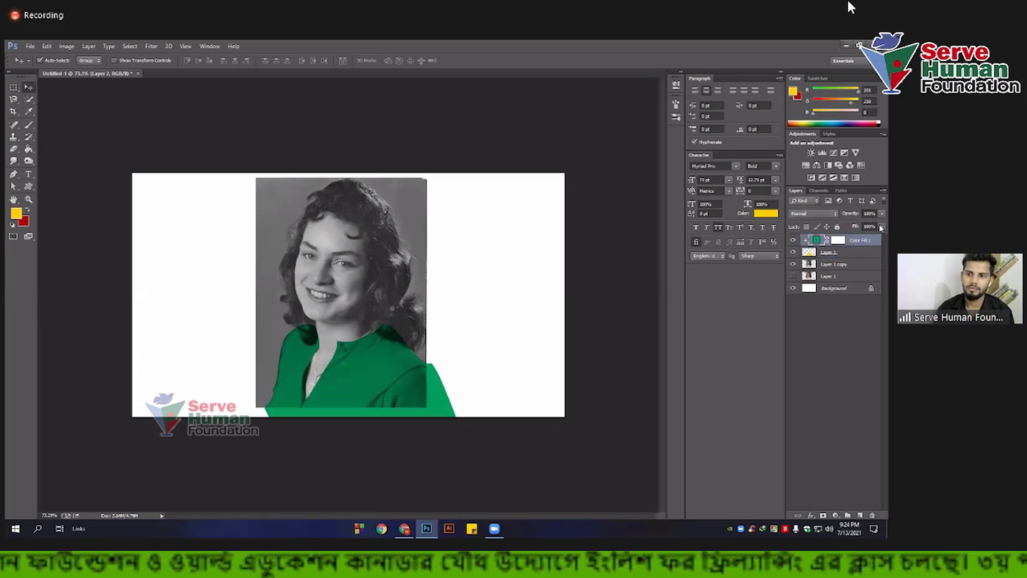
{"action": "double_click", "coordinate": [817, 240]}
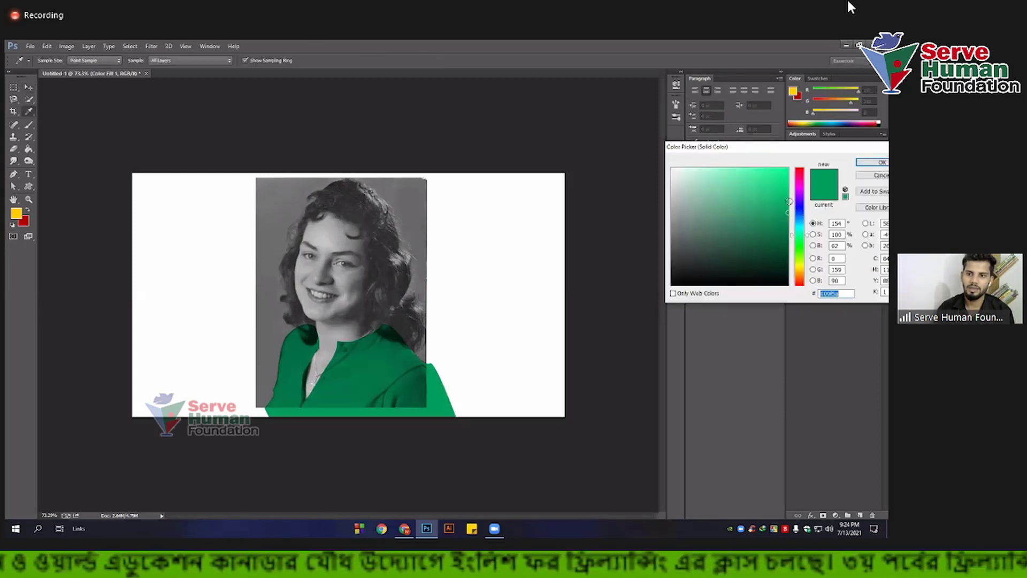
{"action": "left_click_drag", "start_coordinate": [785, 193], "coordinate": [784, 187]}
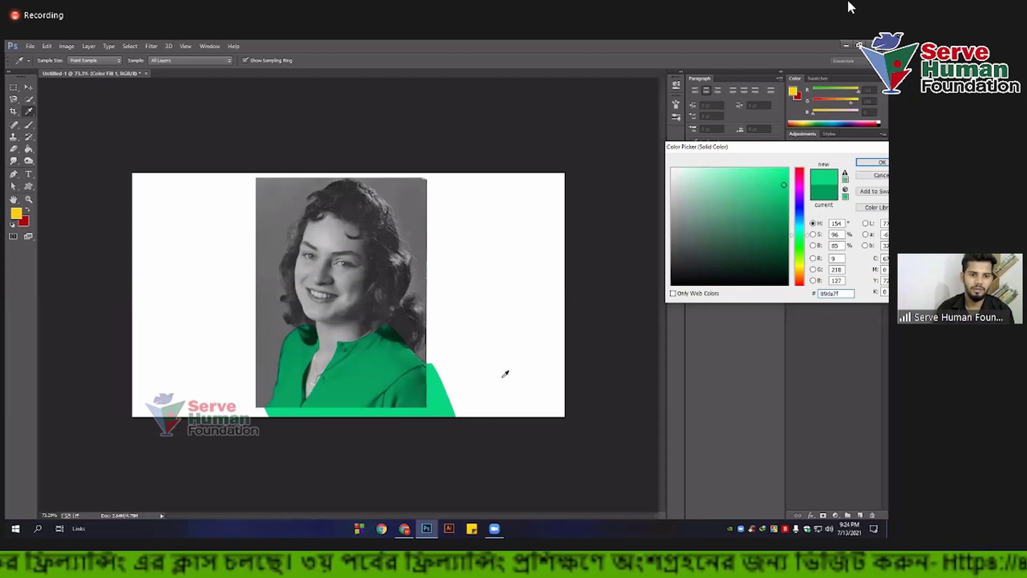
Step: Apply the brighter green and add a layer mask to Layer 2
{"action": "left_click", "coordinate": [860, 163]}
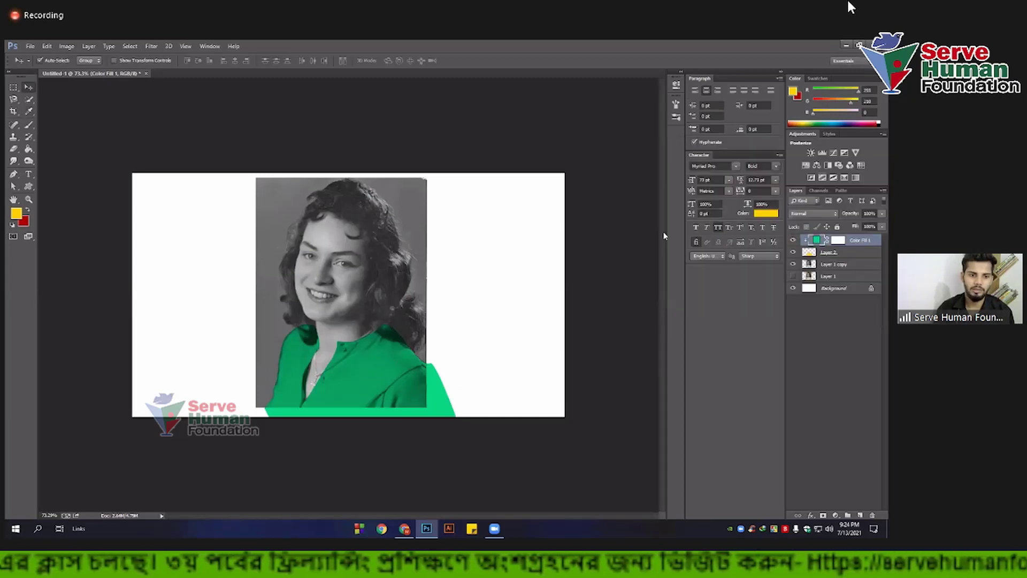
{"action": "scroll", "coordinate": [255, 353], "scroll_direction": "up", "scroll_amount": 3}
{"action": "scroll", "coordinate": [344, 320], "scroll_direction": "up", "scroll_amount": 3}
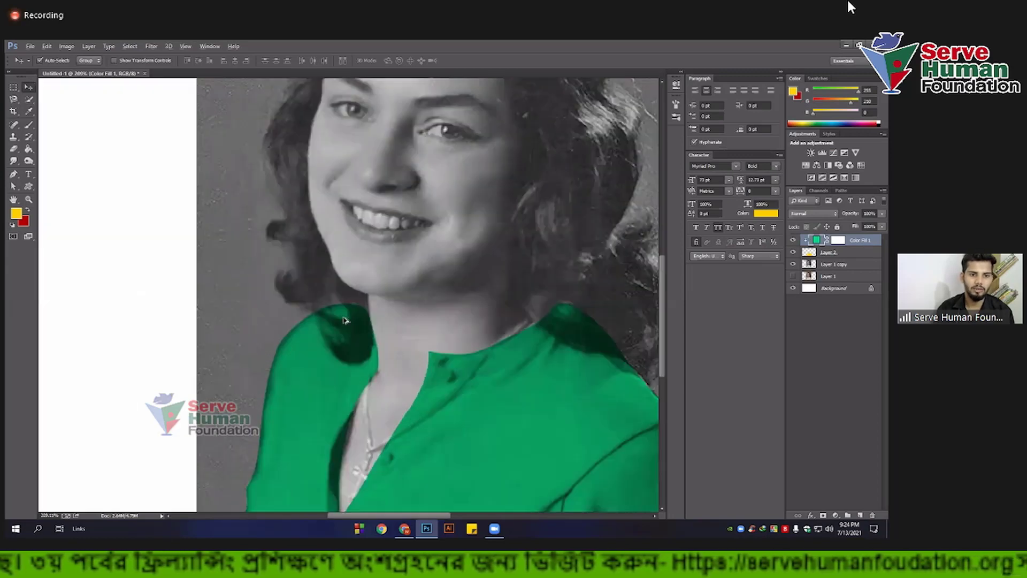
{"action": "left_click", "coordinate": [843, 254]}
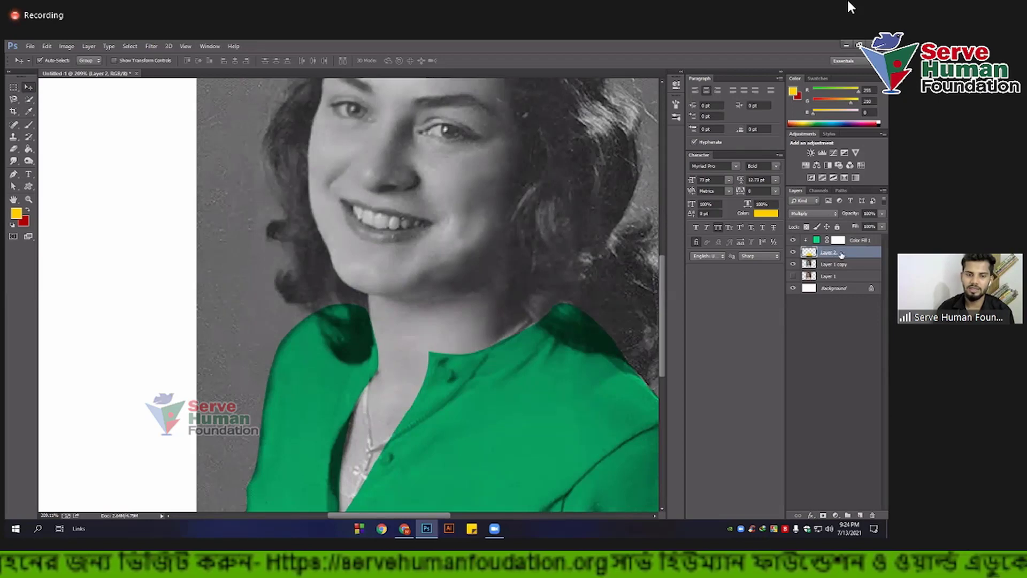
{"action": "left_click", "coordinate": [823, 515]}
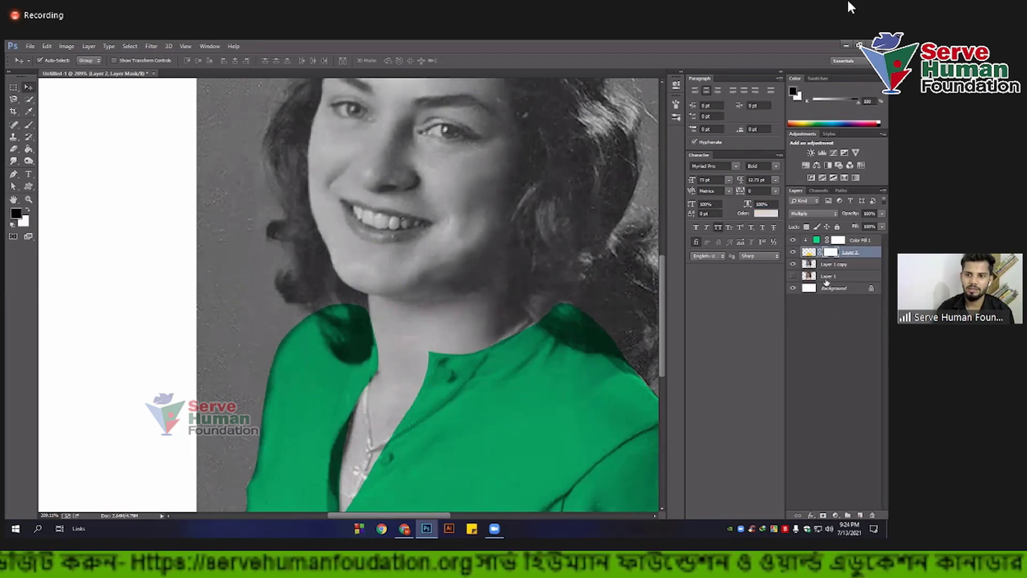
{"action": "scroll", "coordinate": [414, 337], "scroll_direction": "up", "scroll_amount": 5}
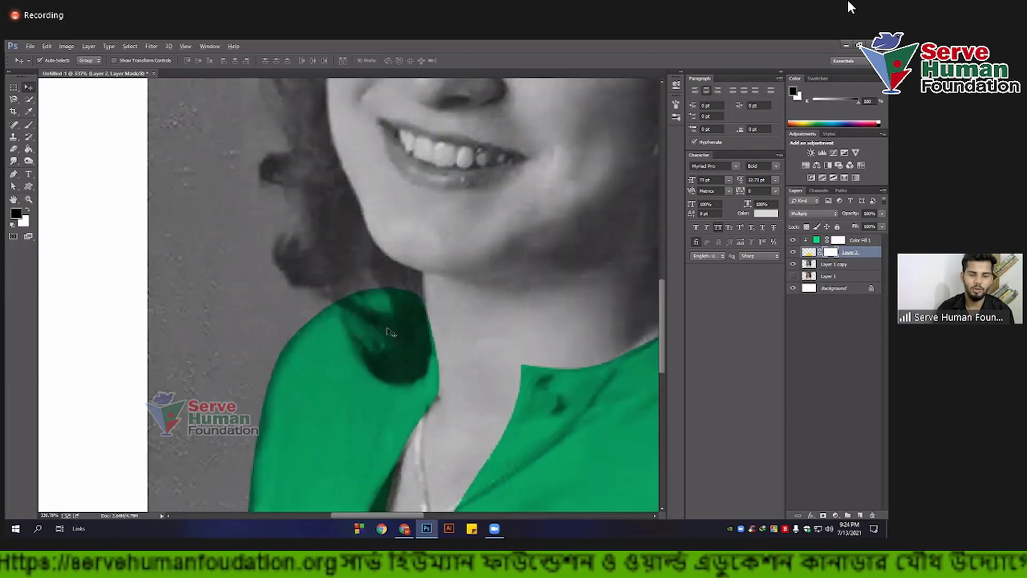
Step: Set up a soft, low-opacity brush for painting on the mask
{"action": "key", "text": "b"}
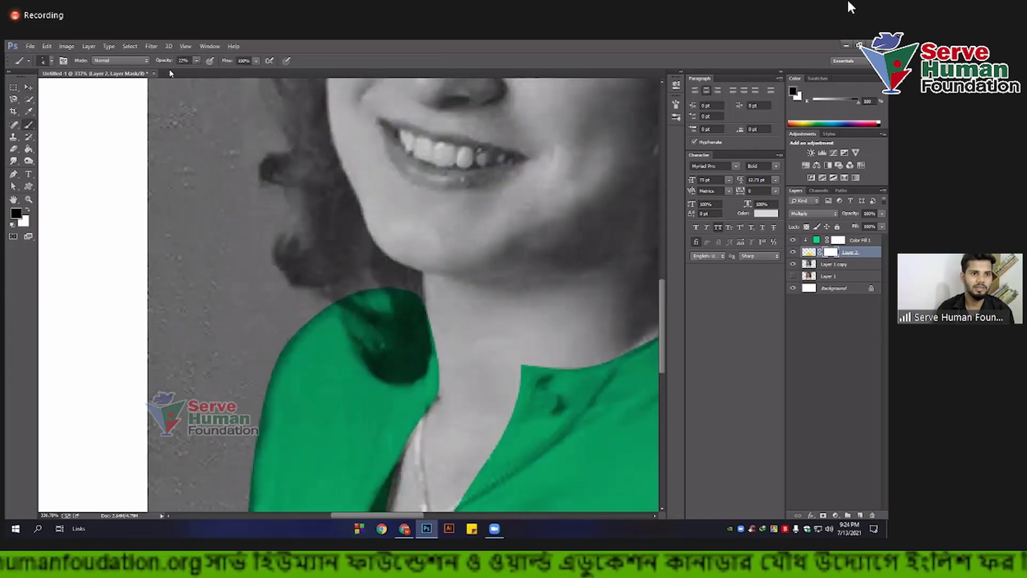
{"action": "left_click", "coordinate": [196, 61]}
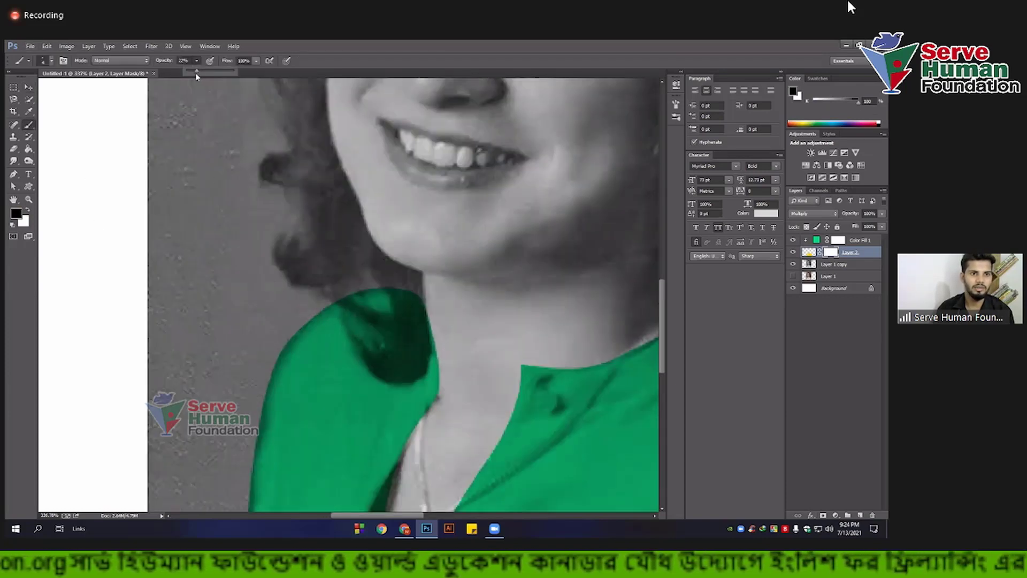
{"action": "right_click", "coordinate": [273, 236]}
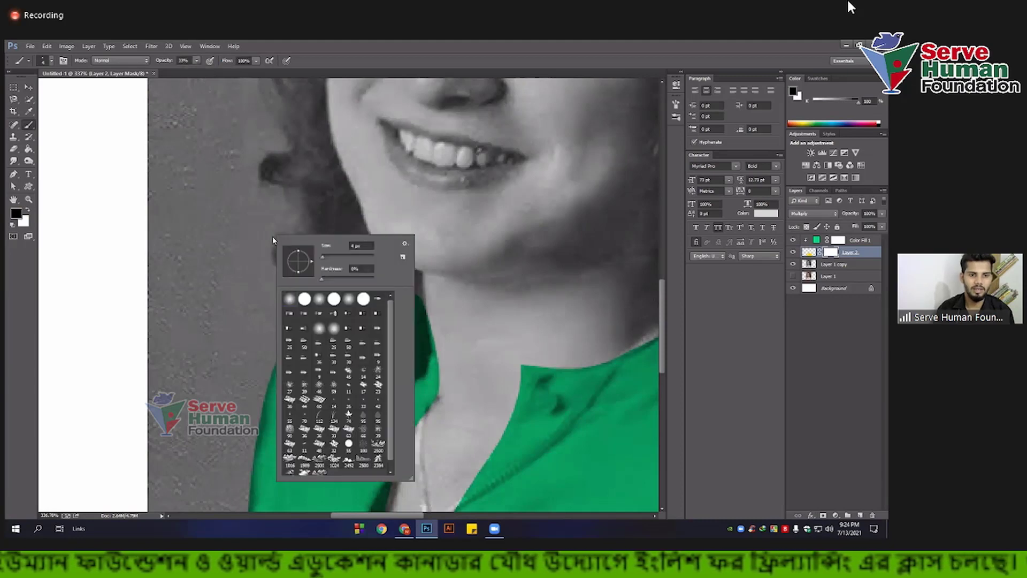
{"action": "key", "text": "Escape"}
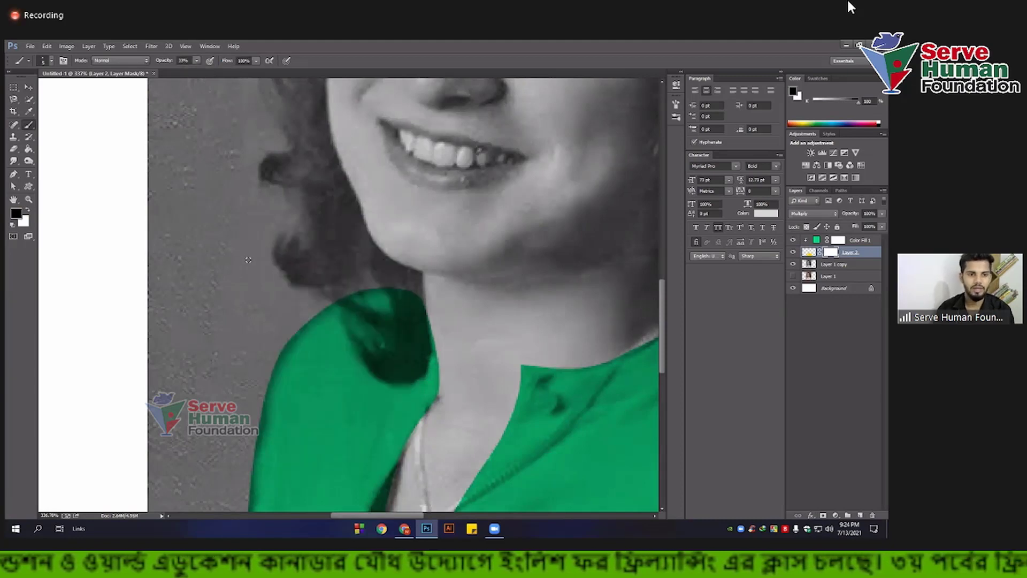
{"action": "right_click", "coordinate": [231, 218]}
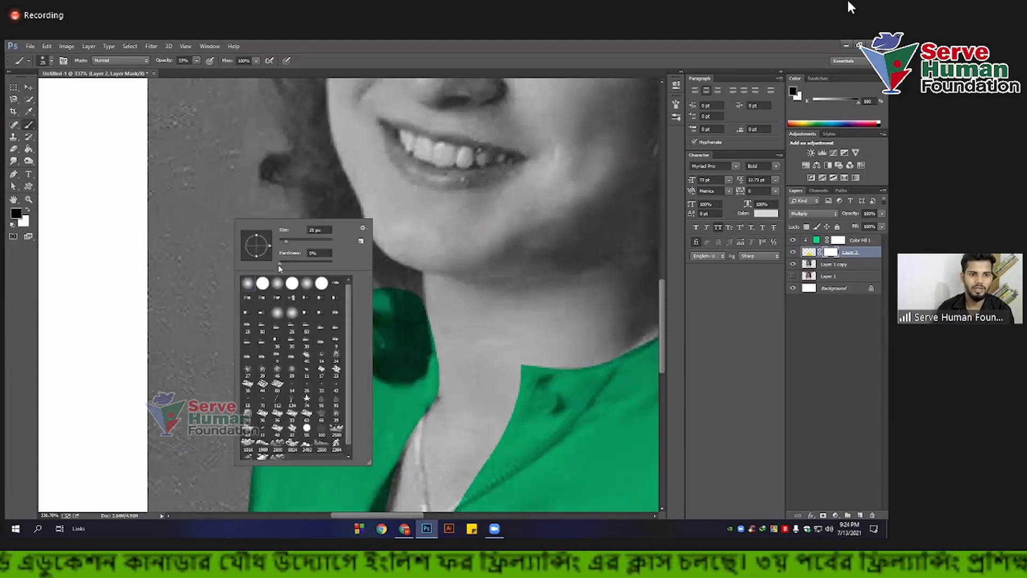
{"action": "key", "text": "Return"}
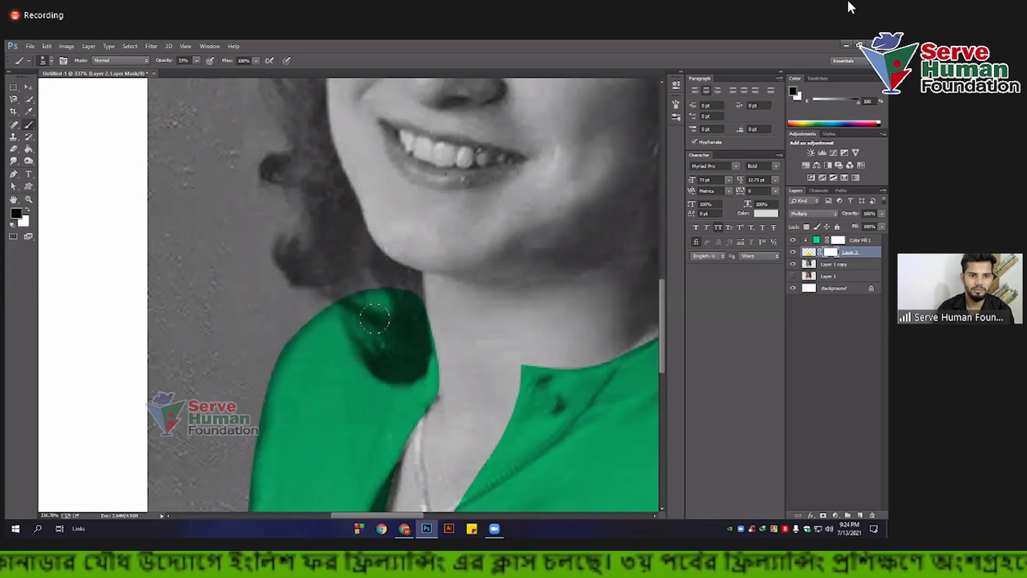
Step: Paint the green away from the dark hair over the shoulder
{"action": "mouse_move", "coordinate": [401, 298]}
{"action": "left_mouse_down"}
{"action": "mouse_move", "coordinate": [409, 344]}
{"action": "mouse_move", "coordinate": [413, 317]}
{"action": "left_mouse_up"}
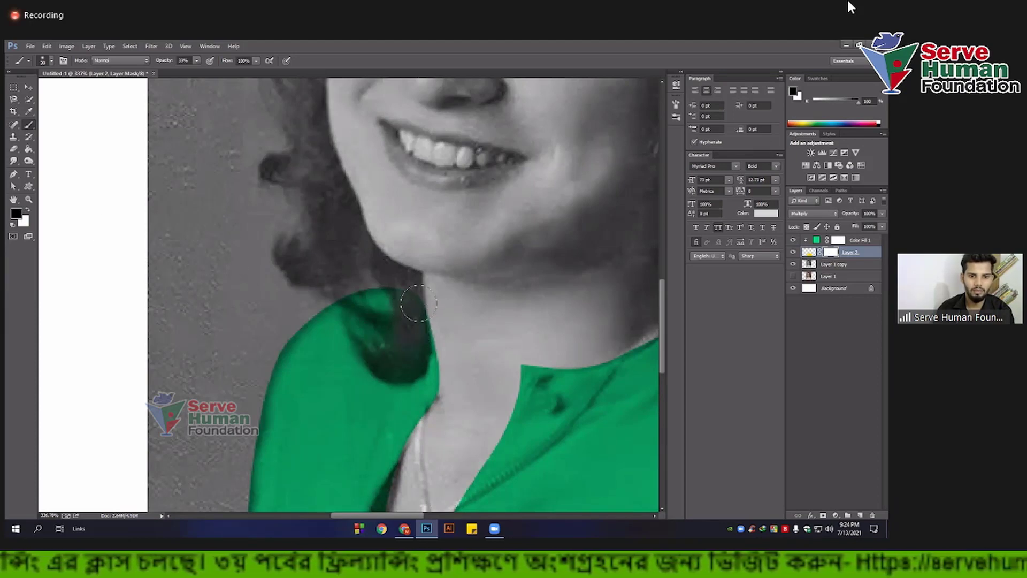
{"action": "mouse_move", "coordinate": [387, 364]}
{"action": "left_mouse_down"}
{"action": "mouse_move", "coordinate": [413, 344]}
{"action": "mouse_move", "coordinate": [394, 364]}
{"action": "mouse_move", "coordinate": [394, 337]}
{"action": "left_mouse_up"}
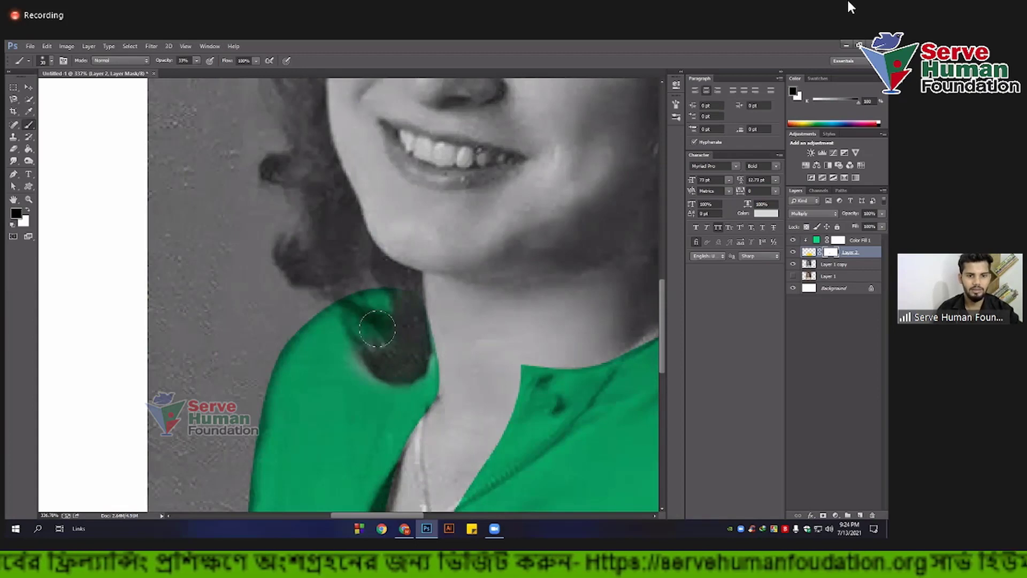
{"action": "left_click_drag", "start_coordinate": [378, 321], "coordinate": [402, 339]}
{"action": "scroll", "coordinate": [408, 337], "scroll_direction": "down", "scroll_amount": 1}
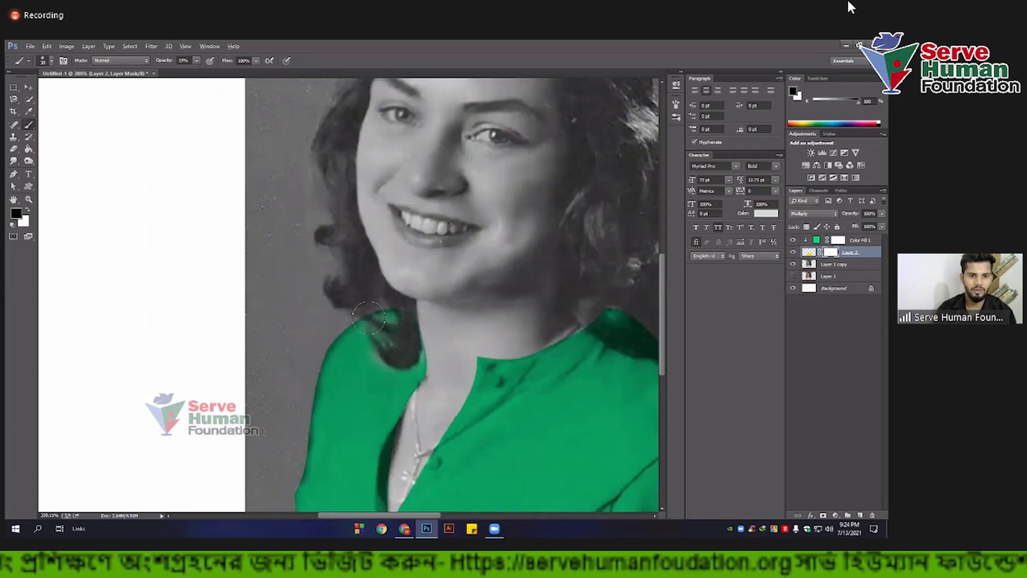
{"action": "scroll", "coordinate": [408, 337], "scroll_direction": "up", "scroll_amount": 1}
{"action": "scroll", "coordinate": [378, 386], "scroll_direction": "up", "scroll_amount": 1}
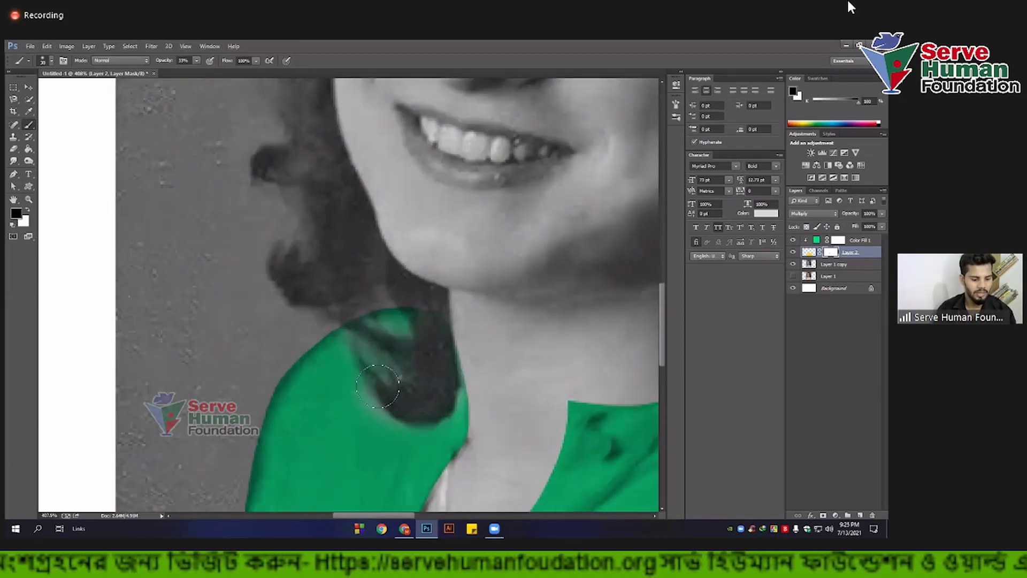
{"action": "left_click_drag", "start_coordinate": [378, 386], "coordinate": [389, 374]}
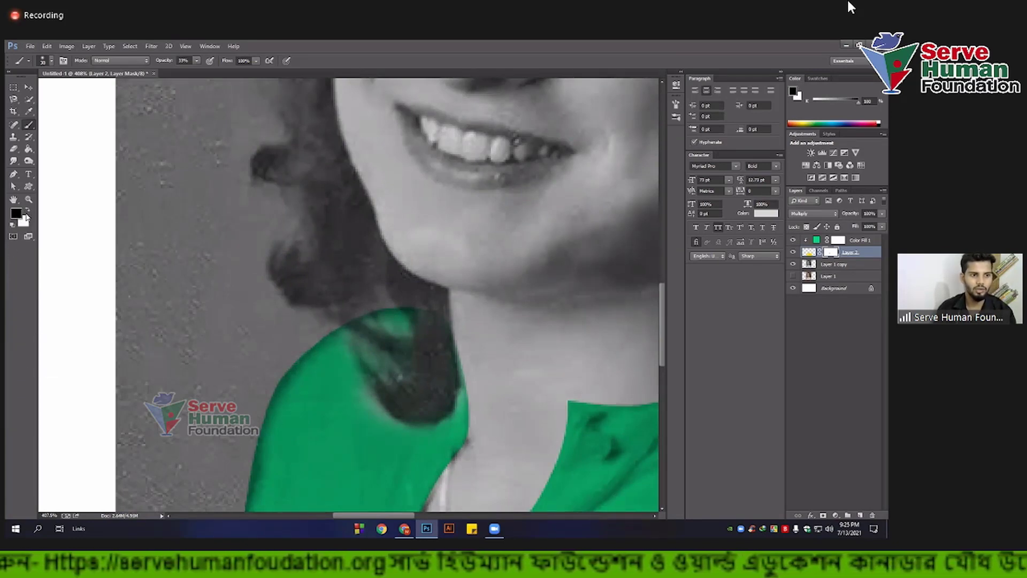
Step: Repaint the mask in white along shoulder and hair with a smaller brush, then switch back to black
{"action": "key", "text": "x"}
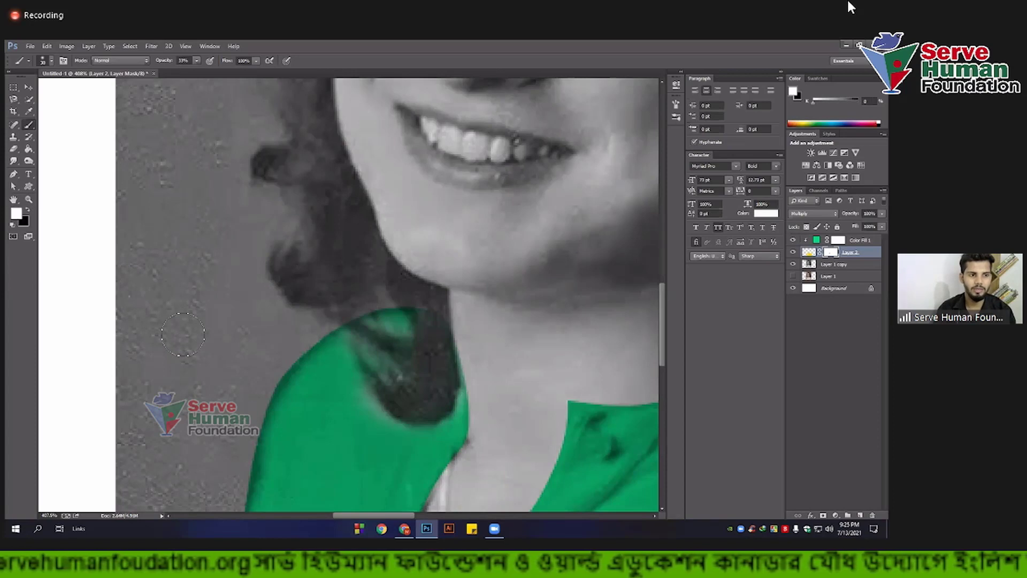
{"action": "key", "text": "x"}
{"action": "key", "text": "x"}
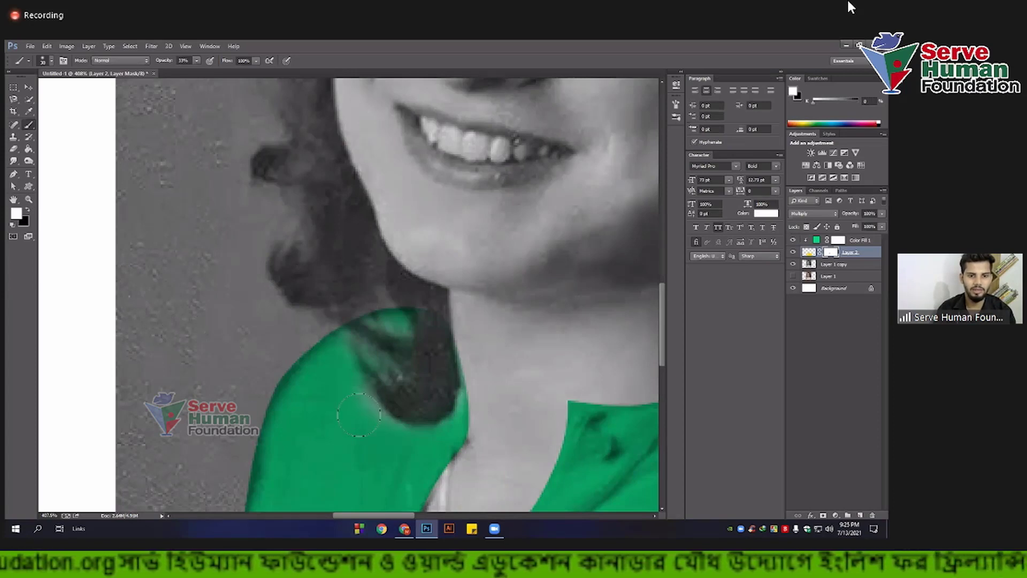
{"action": "left_click_drag", "start_coordinate": [364, 412], "coordinate": [364, 355]}
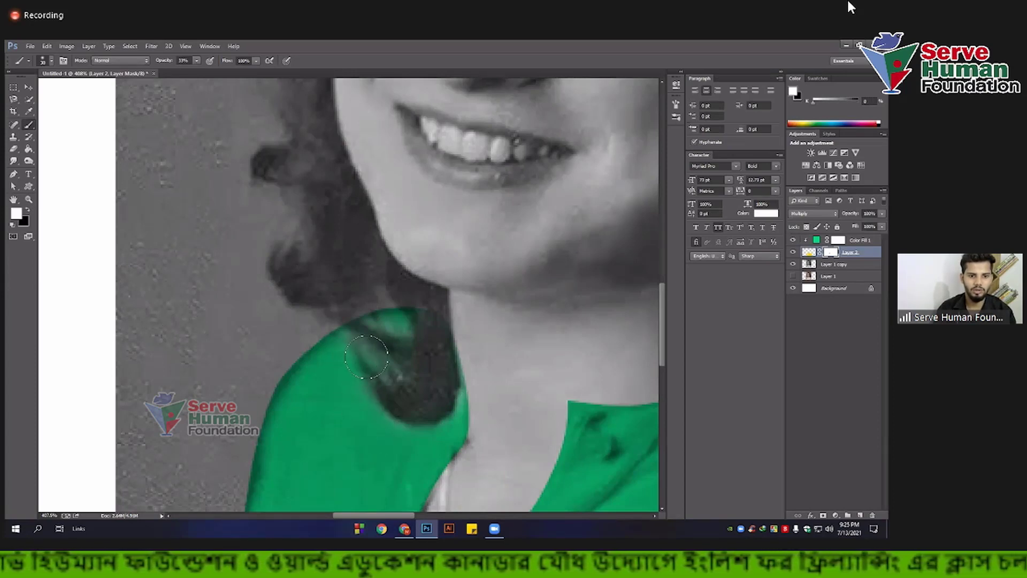
{"action": "key", "text": "bracketleft"}
{"action": "key", "text": "bracketleft"}
{"action": "key", "text": "bracketleft"}
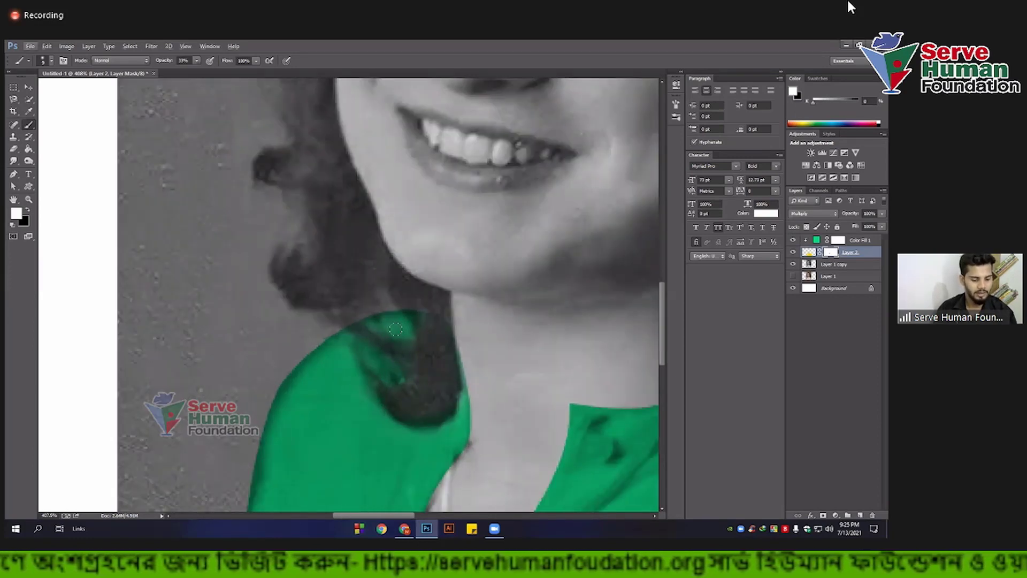
{"action": "key", "text": "x"}
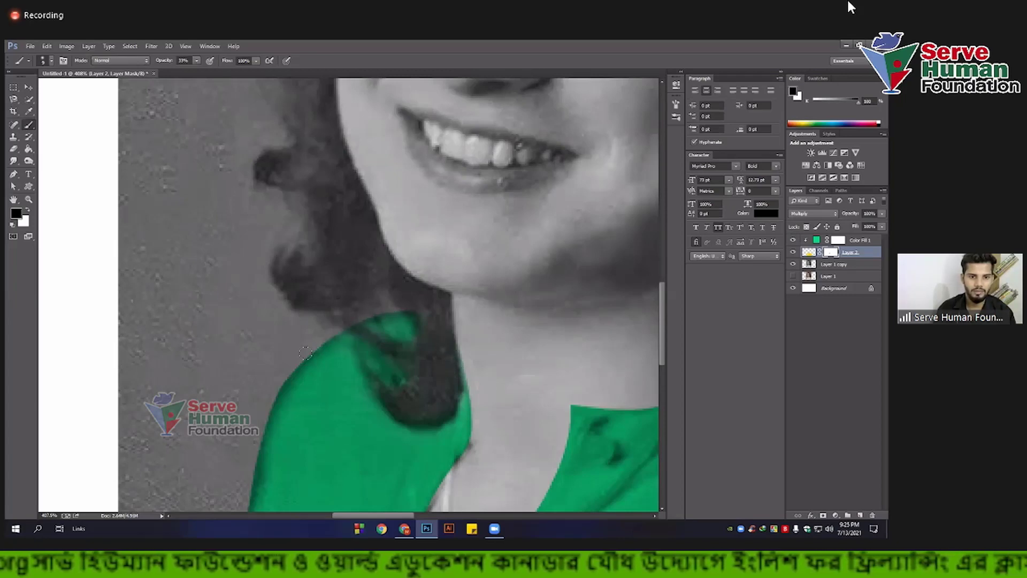
{"action": "left_click_drag", "start_coordinate": [267, 373], "coordinate": [293, 286]}
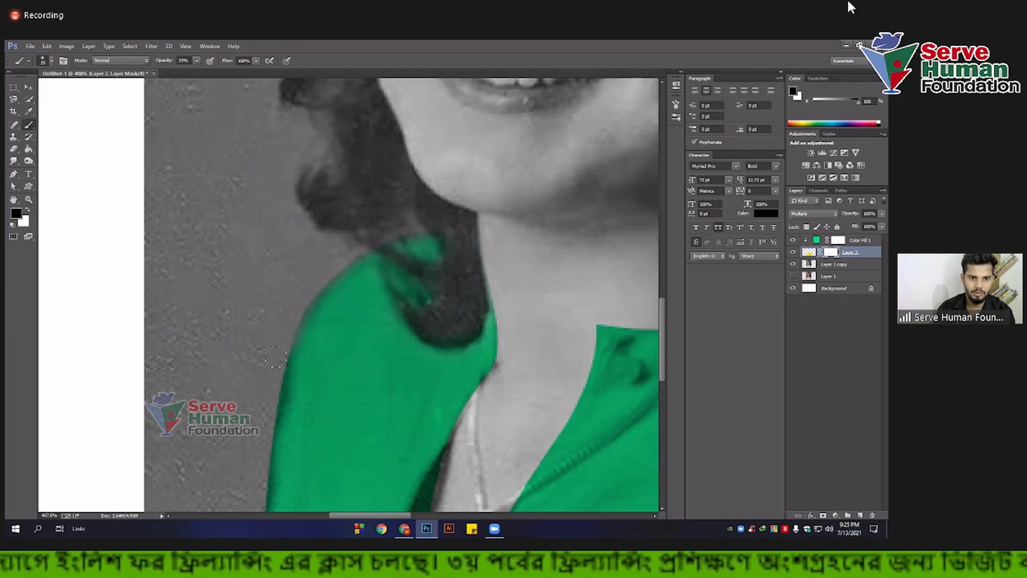
Step: Refine Layer 2's mask along the shoulder edge
{"action": "left_click_drag", "start_coordinate": [277, 371], "coordinate": [273, 405]}
{"action": "scroll", "coordinate": [294, 294], "scroll_direction": "down", "scroll_amount": 2}
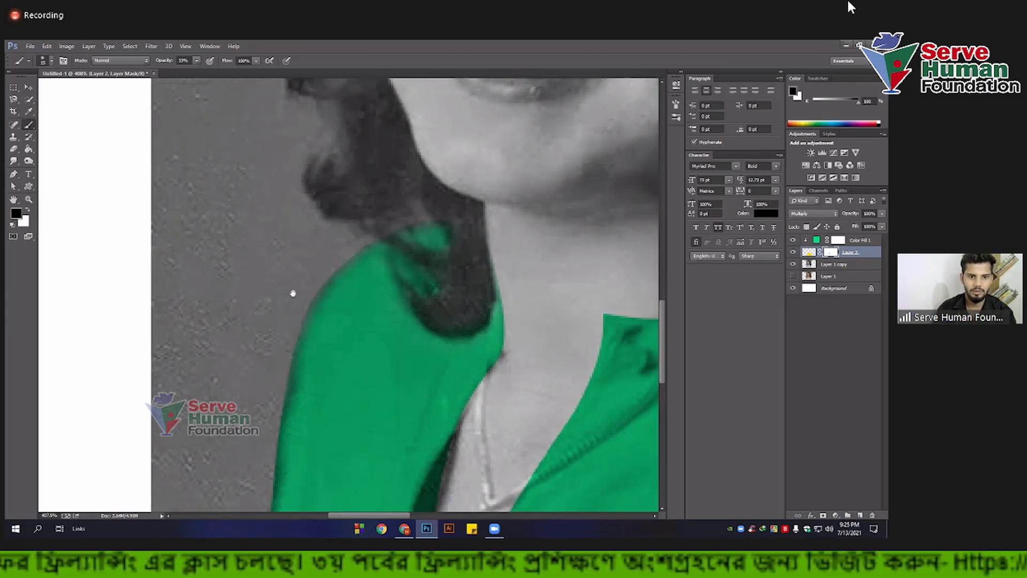
{"action": "scroll", "coordinate": [293, 294], "scroll_direction": "down", "scroll_amount": 1}
{"action": "scroll", "coordinate": [299, 381], "scroll_direction": "down", "scroll_amount": 1}
{"action": "scroll", "coordinate": [299, 380], "scroll_direction": "down", "scroll_amount": 5}
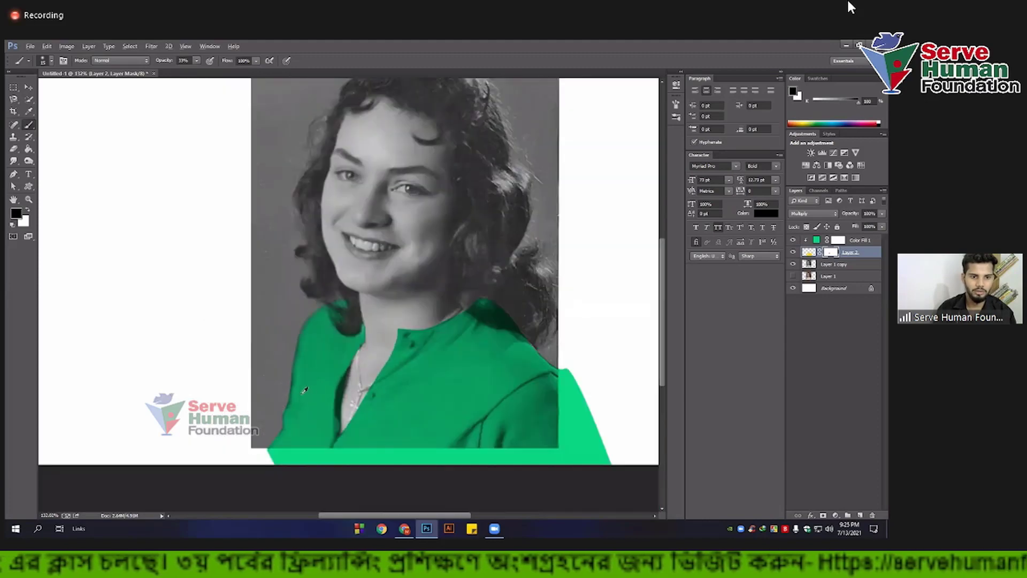
{"action": "scroll", "coordinate": [325, 257], "scroll_direction": "up", "scroll_amount": 5}
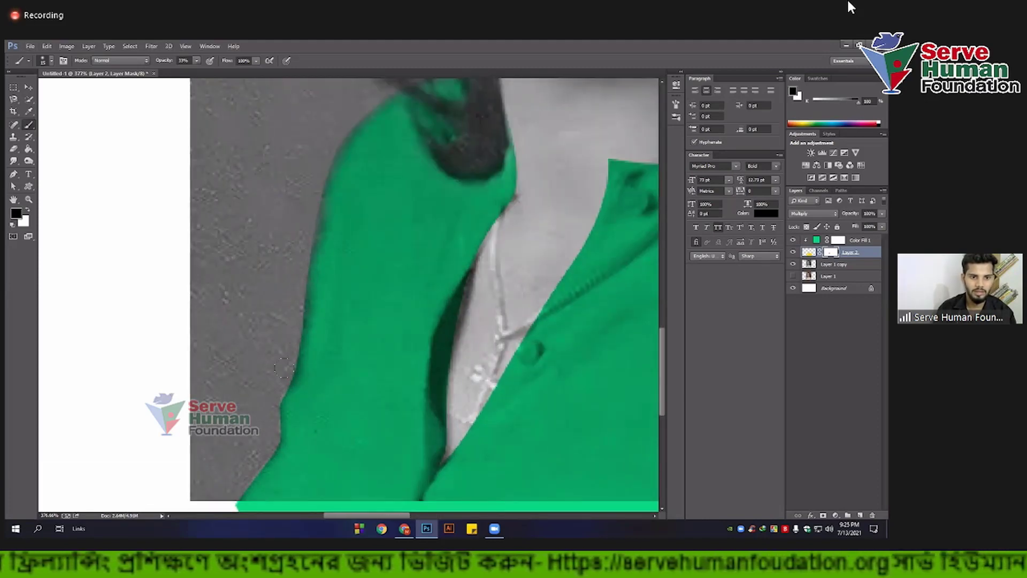
Step: Inspect the neckline and shirt bottom, then pull the green back along the shoulder edge
{"action": "left_click_drag", "start_coordinate": [291, 334], "coordinate": [305, 272]}
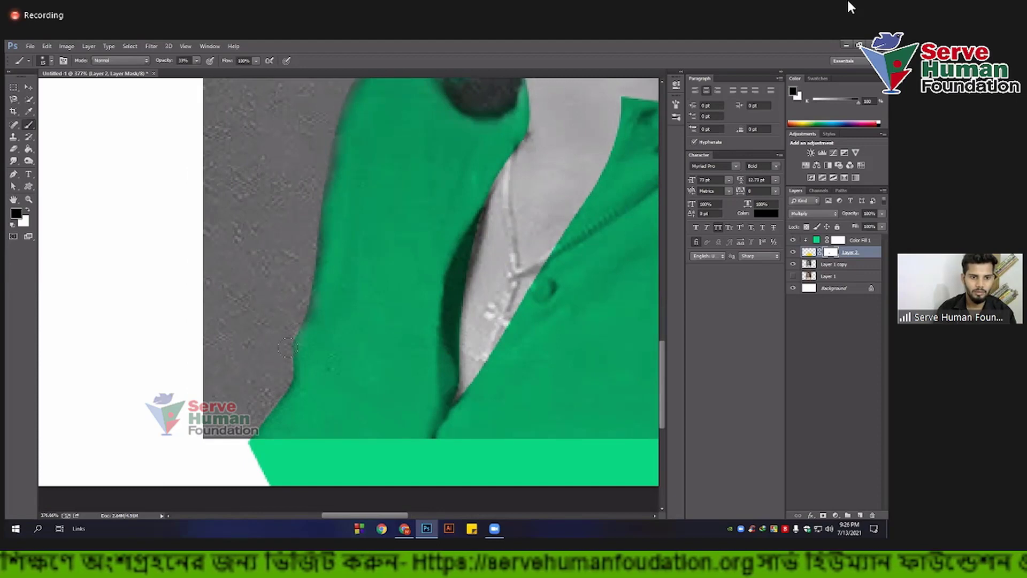
{"action": "left_click_drag", "start_coordinate": [292, 360], "coordinate": [321, 301]}
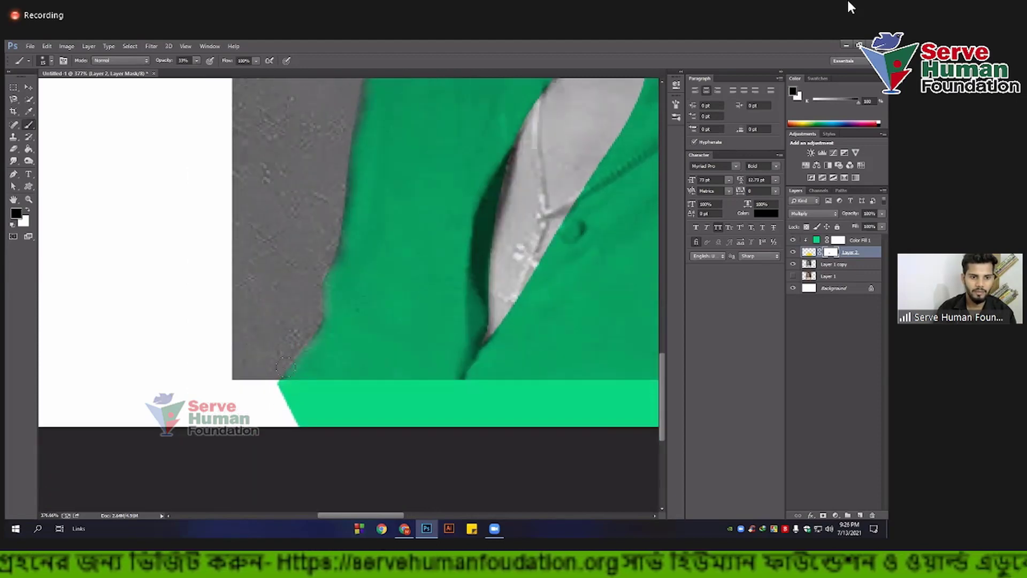
{"action": "scroll", "coordinate": [236, 408], "scroll_direction": "down", "scroll_amount": 3}
{"action": "scroll", "coordinate": [236, 408], "scroll_direction": "down", "scroll_amount": 3}
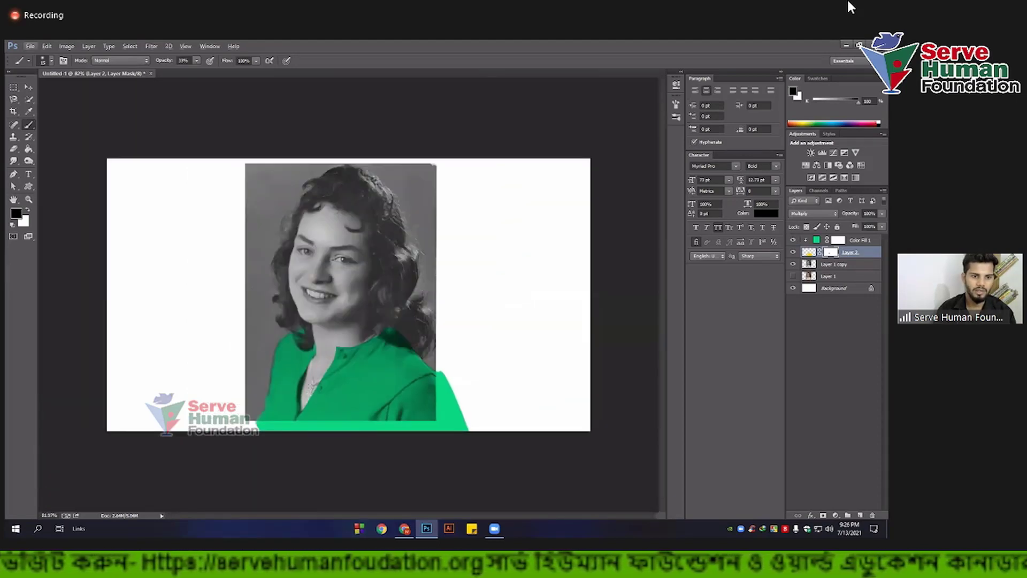
{"action": "scroll", "coordinate": [393, 314], "scroll_direction": "up", "scroll_amount": 1}
{"action": "scroll", "coordinate": [393, 314], "scroll_direction": "up", "scroll_amount": 3}
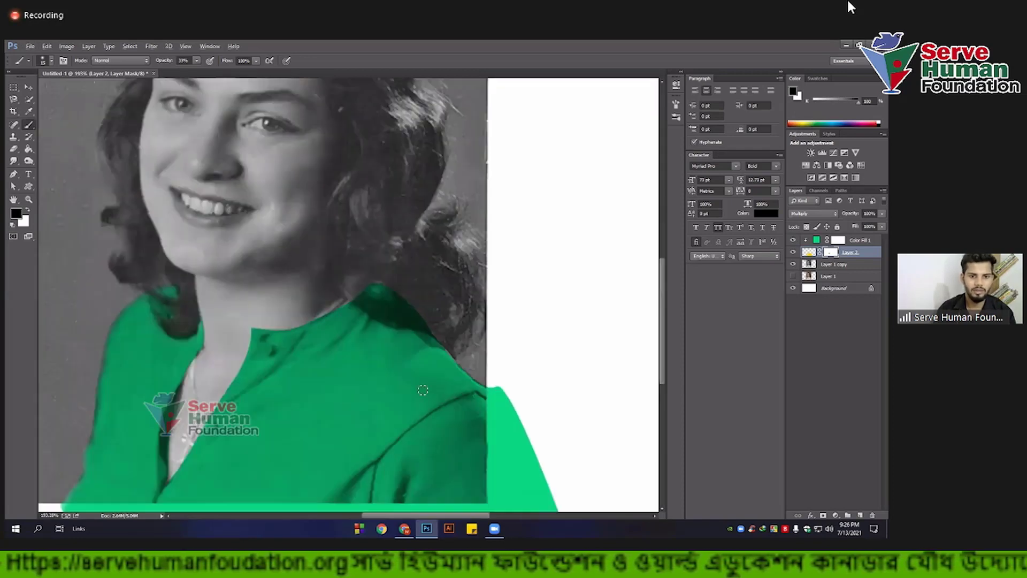
{"action": "scroll", "coordinate": [364, 299], "scroll_direction": "up", "scroll_amount": 2}
{"action": "scroll", "coordinate": [352, 299], "scroll_direction": "up", "scroll_amount": 2}
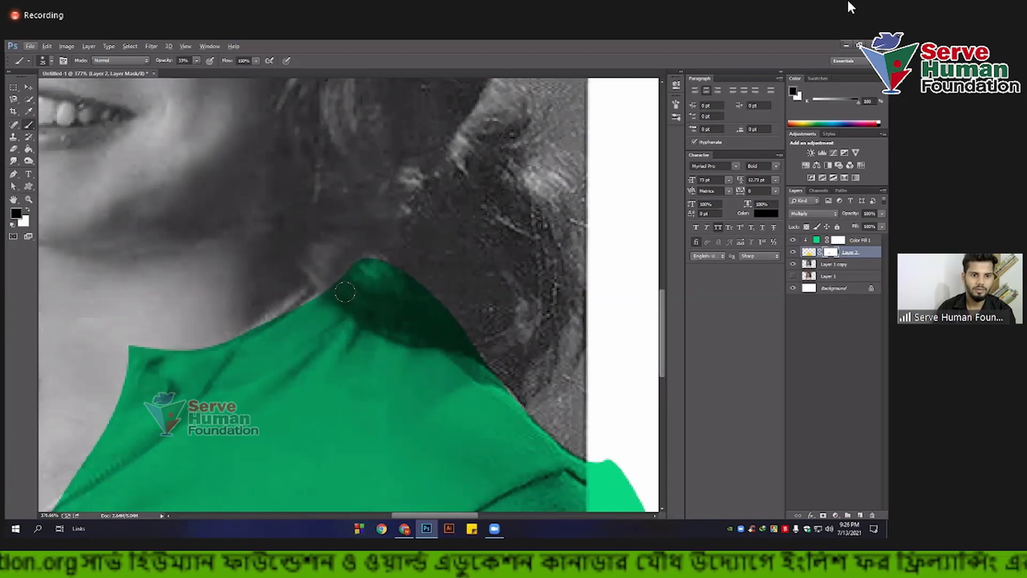
{"action": "mouse_move", "coordinate": [330, 270]}
{"action": "left_mouse_down"}
{"action": "mouse_move", "coordinate": [383, 325]}
{"action": "mouse_move", "coordinate": [373, 272]}
{"action": "left_mouse_up"}
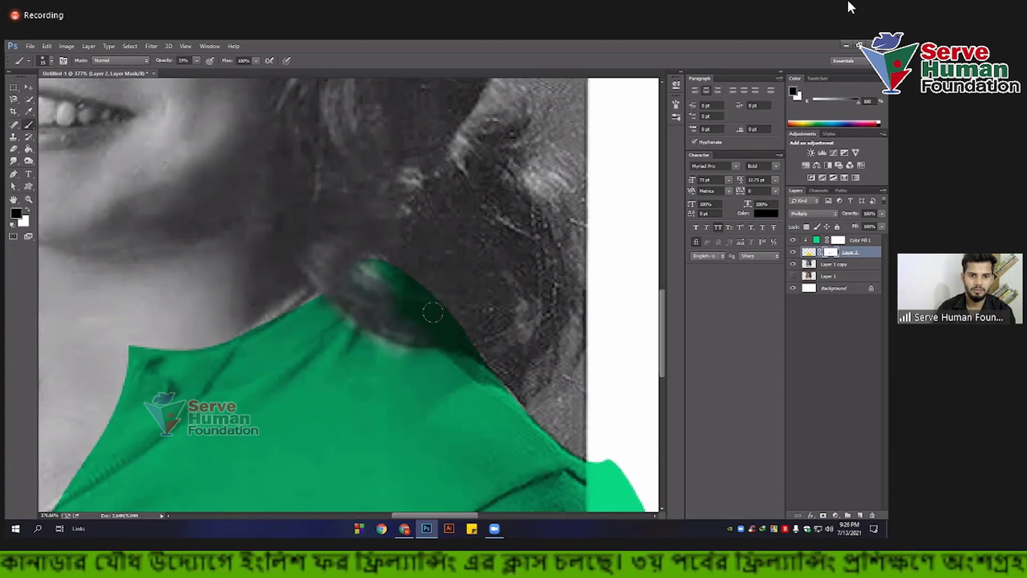
Step: At 100% brush opacity, erase the green from the hair above the neck
{"action": "left_click_drag", "start_coordinate": [197, 61], "coordinate": [204, 70]}
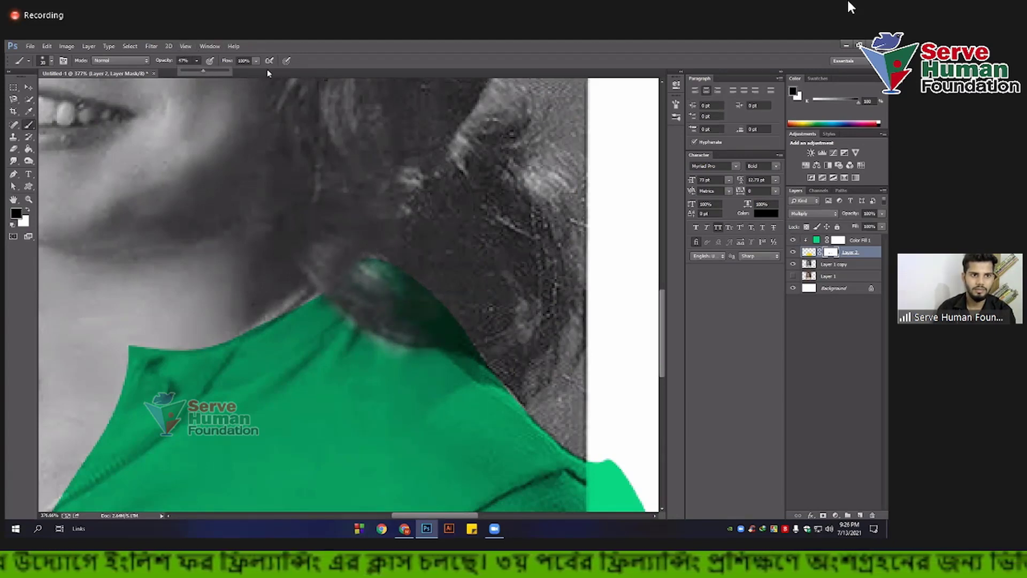
{"action": "key", "text": "0"}
{"action": "left_click_drag", "start_coordinate": [364, 270], "coordinate": [470, 325]}
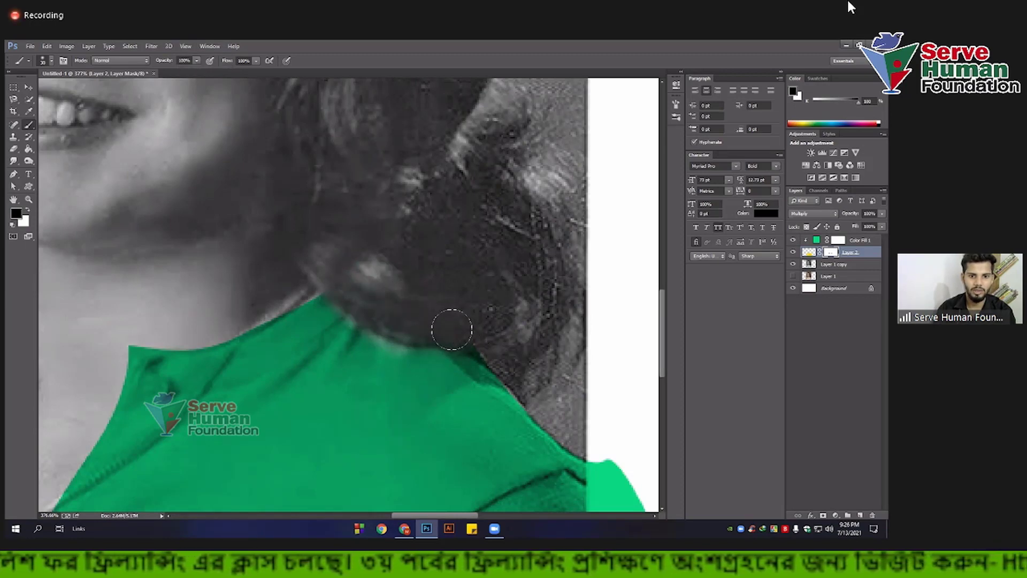
{"action": "scroll", "coordinate": [470, 318], "scroll_direction": "down", "scroll_amount": 2}
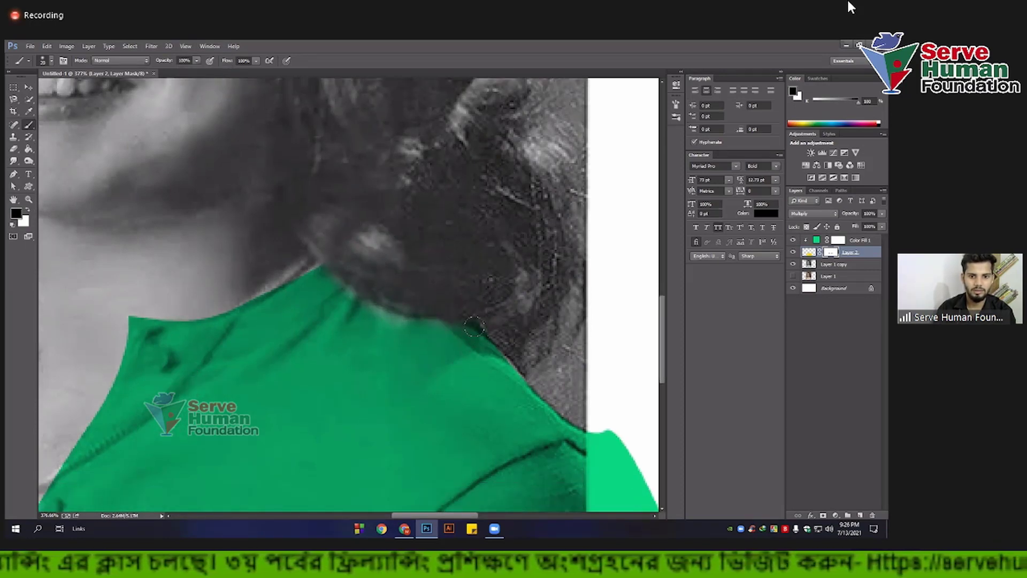
{"action": "left_click_drag", "start_coordinate": [474, 335], "coordinate": [508, 353]}
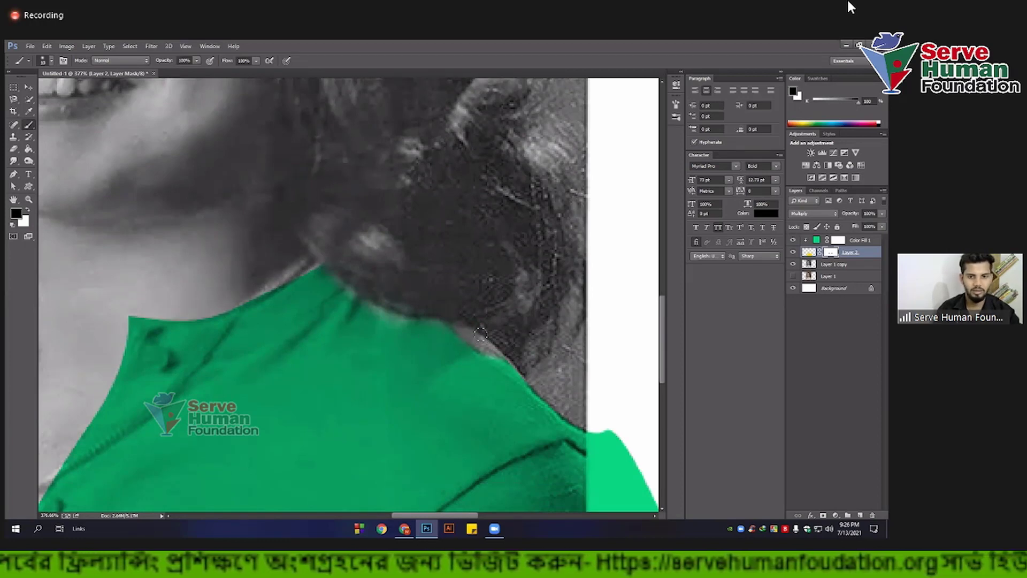
Step: Paint white to fill the grey gap along the collar with green
{"action": "key", "text": "c"}
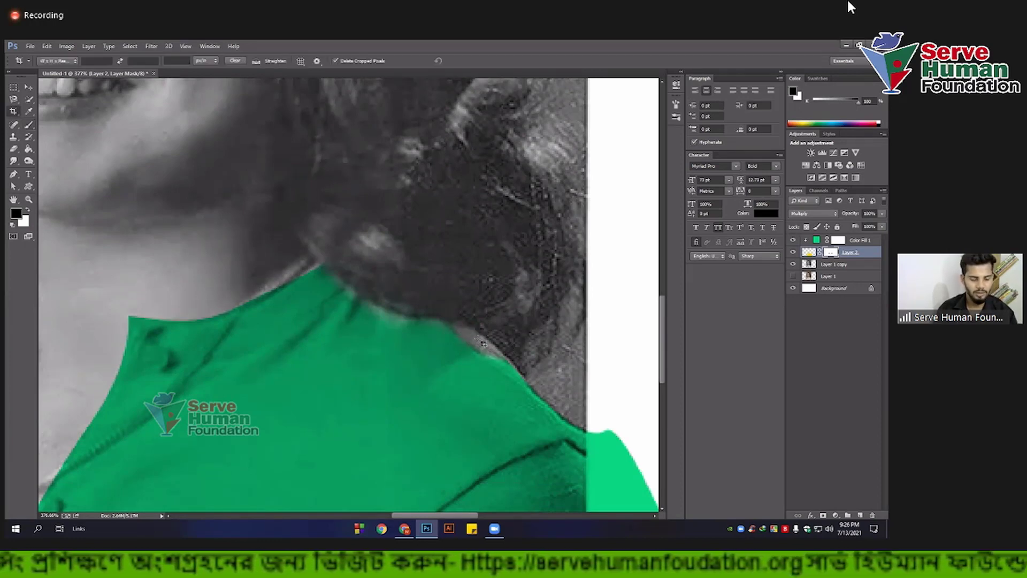
{"action": "key", "text": "x"}
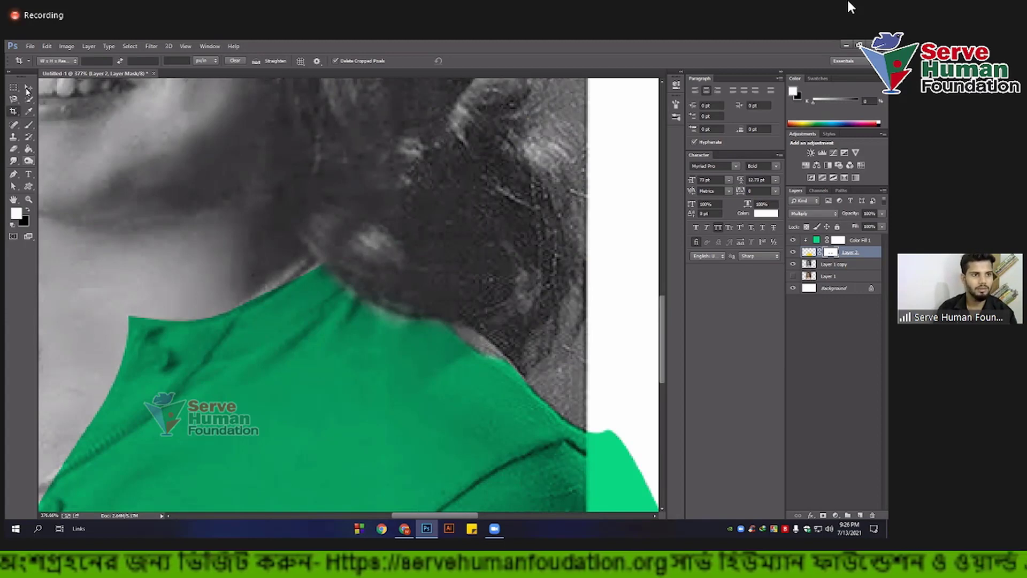
{"action": "key", "text": "v"}
{"action": "key", "text": "b"}
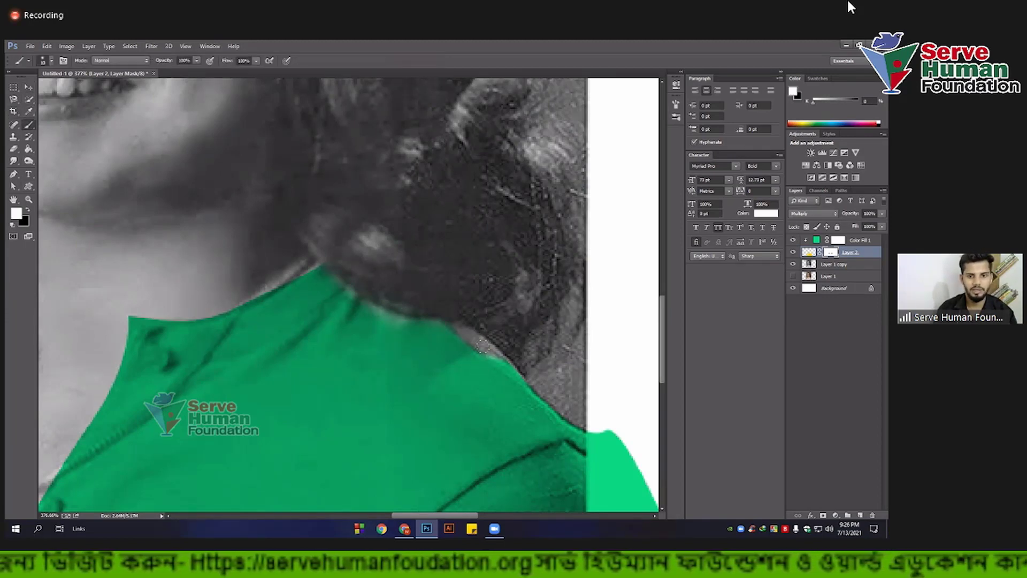
{"action": "key", "text": "x"}
{"action": "key", "text": "x"}
{"action": "mouse_move", "coordinate": [482, 348]}
{"action": "left_mouse_down"}
{"action": "mouse_move", "coordinate": [465, 336]}
{"action": "mouse_move", "coordinate": [501, 357]}
{"action": "left_mouse_up"}
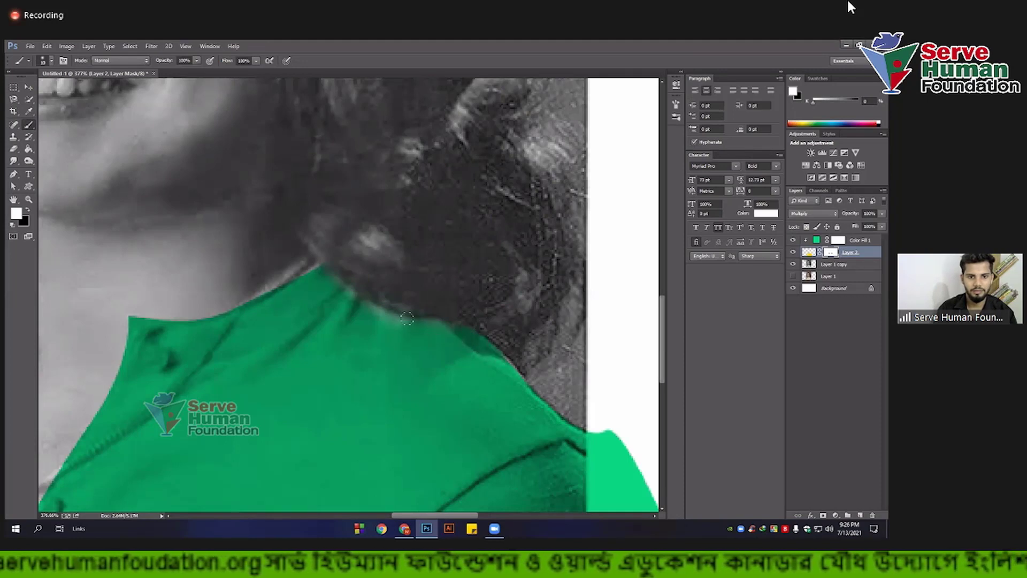
{"action": "left_click_drag", "start_coordinate": [443, 332], "coordinate": [354, 349]}
Step: Paint along the collar edge, then reset the colours and return to black on the shirt mask
{"action": "scroll", "coordinate": [356, 343], "scroll_direction": "down", "scroll_amount": 5}
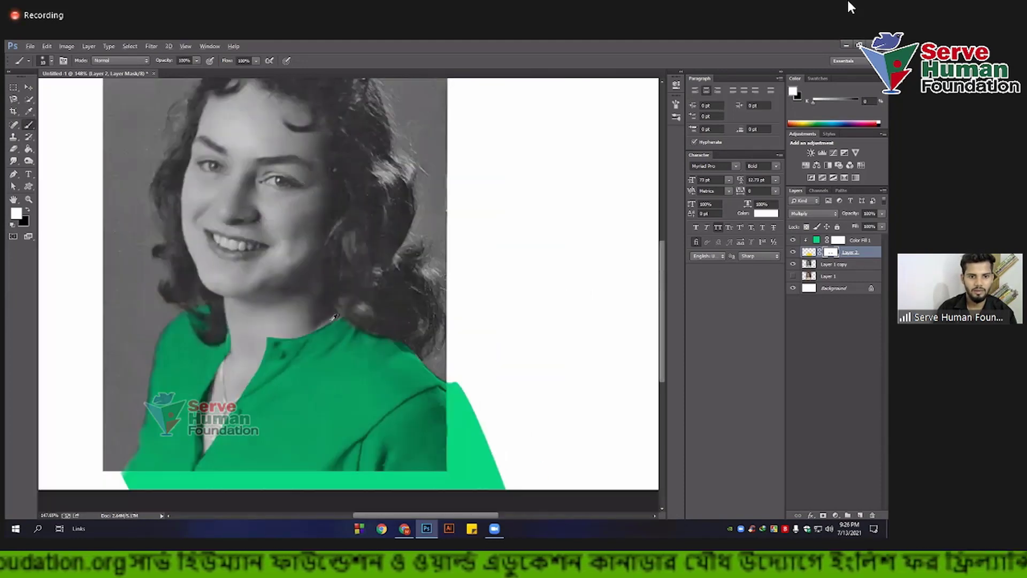
{"action": "scroll", "coordinate": [334, 318], "scroll_direction": "up", "scroll_amount": 3}
{"action": "scroll", "coordinate": [317, 342], "scroll_direction": "up", "scroll_amount": 2}
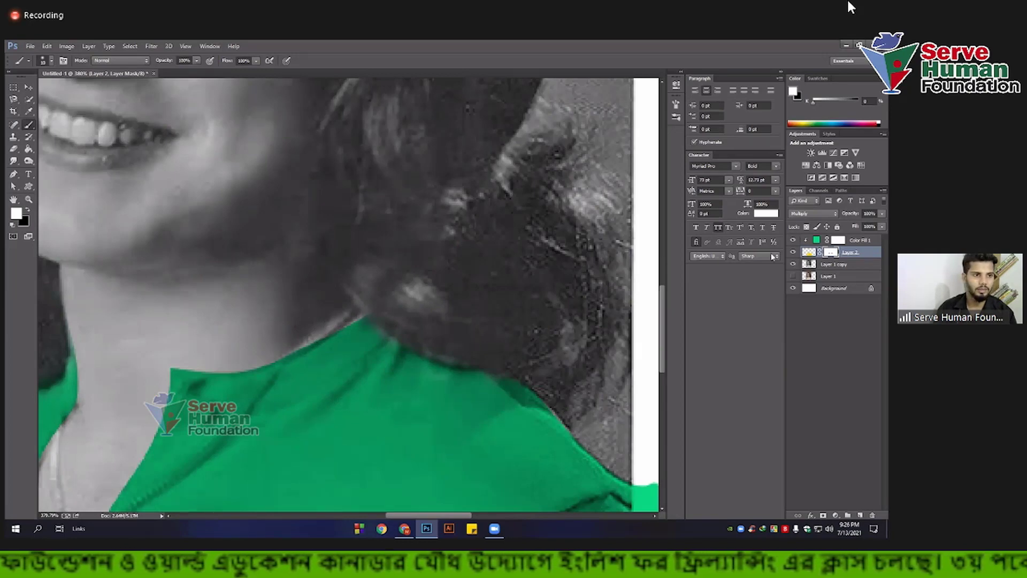
{"action": "key", "text": "ctrl+2"}
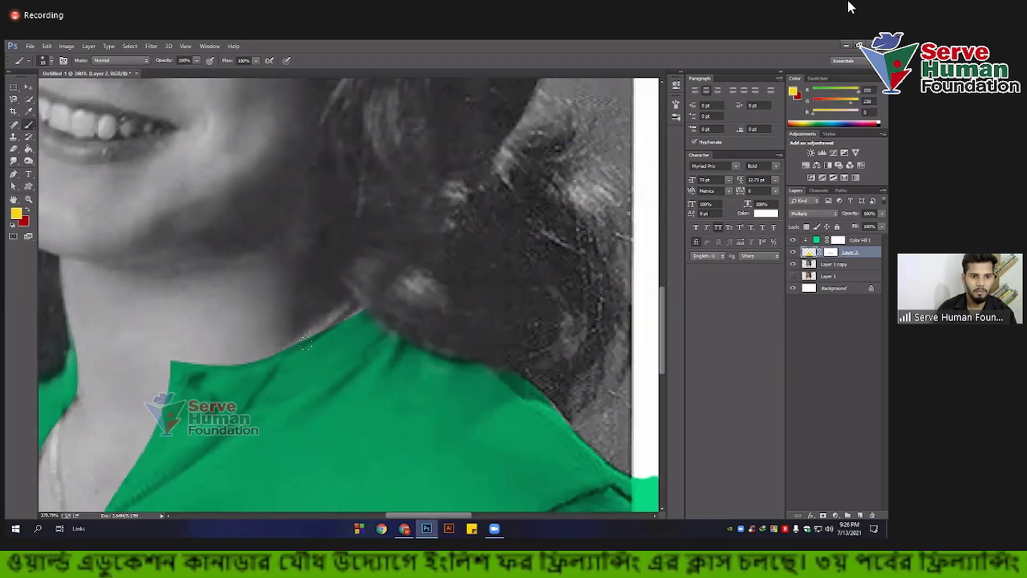
{"action": "left_click_drag", "start_coordinate": [293, 345], "coordinate": [333, 323]}
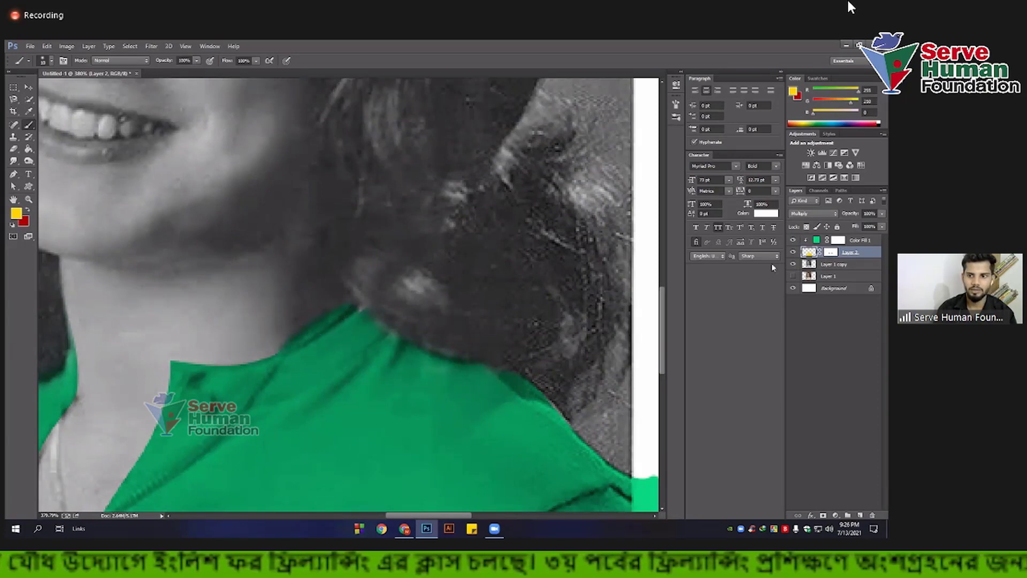
{"action": "key", "text": "ctrl+backslash"}
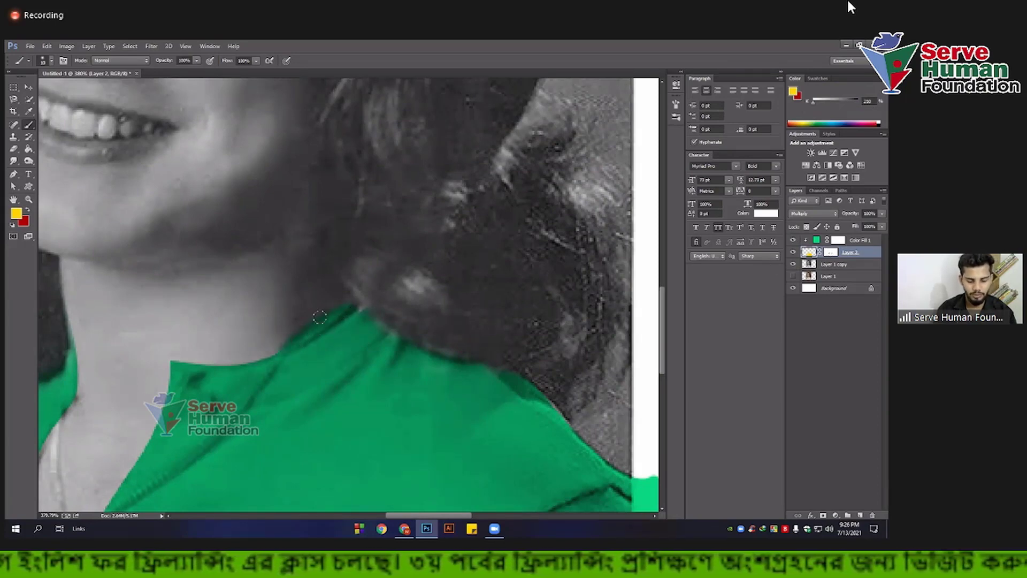
{"action": "key", "text": "d"}
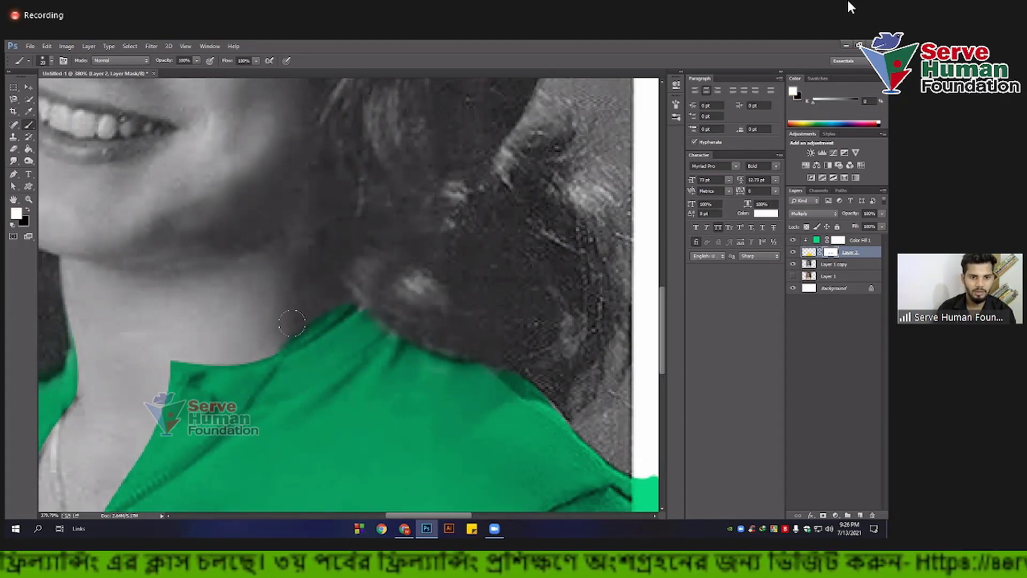
{"action": "key", "text": "x"}
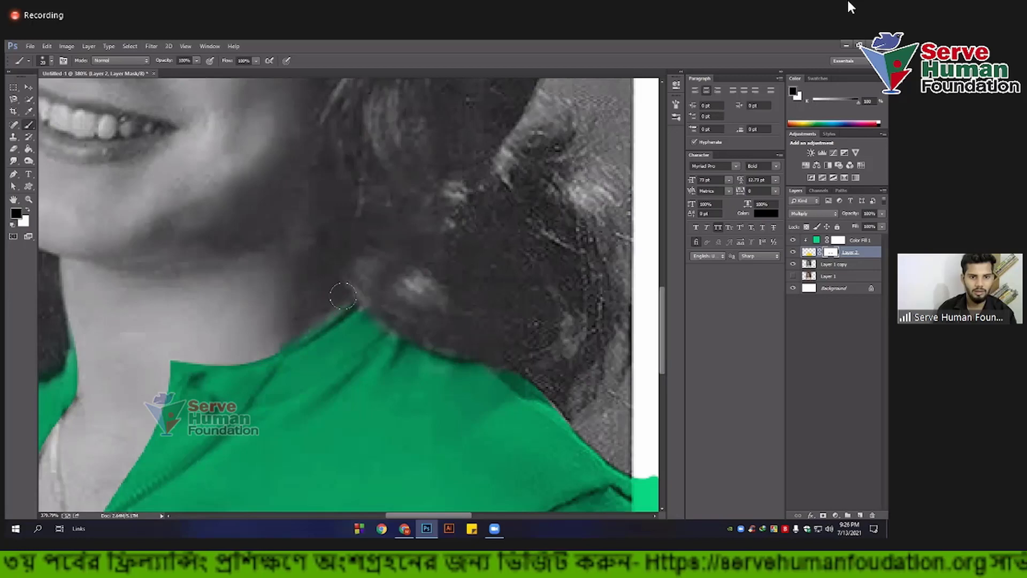
Step: Lower the brush opacity to 34%
{"action": "left_click", "coordinate": [179, 72]}
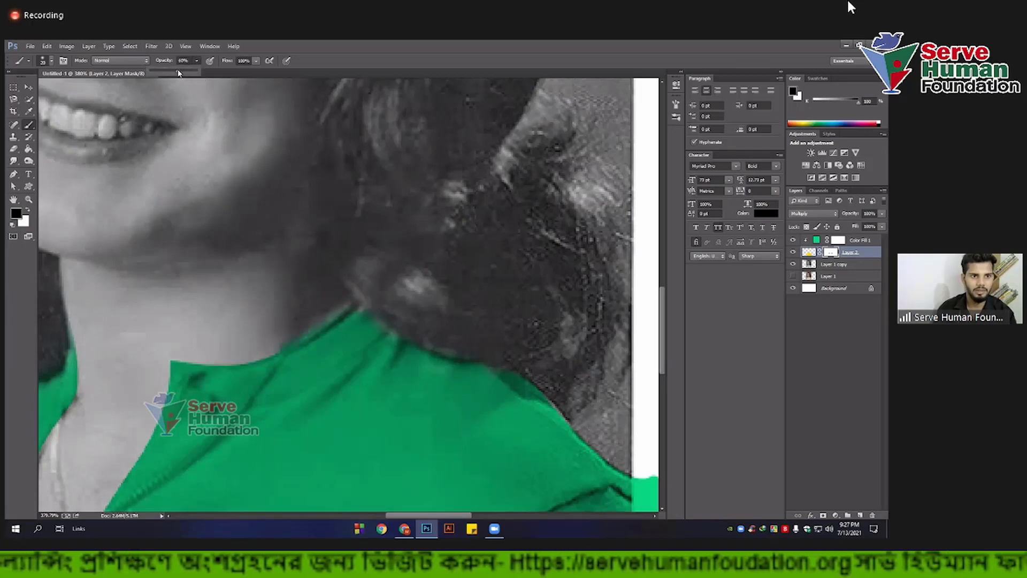
{"action": "left_click", "coordinate": [167, 74]}
{"action": "scroll", "coordinate": [354, 278], "scroll_direction": "down", "scroll_amount": 3}
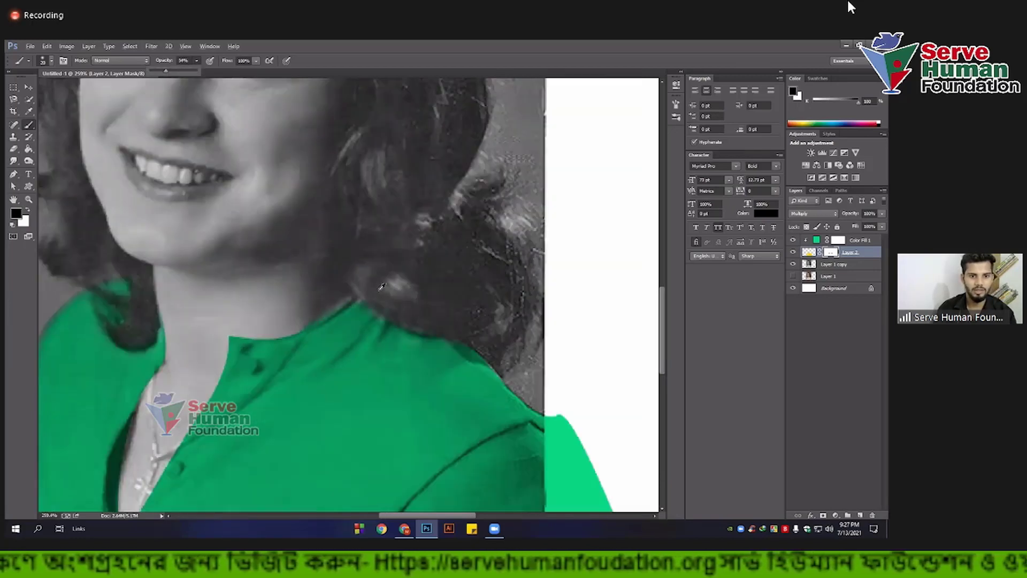
{"action": "scroll", "coordinate": [423, 329], "scroll_direction": "up", "scroll_amount": 3}
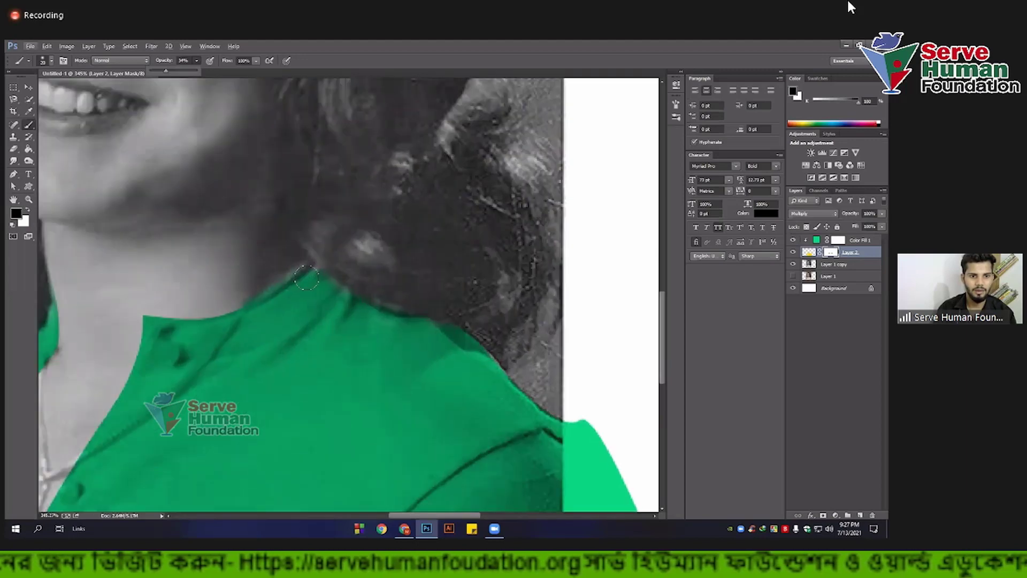
{"action": "left_click", "coordinate": [307, 277]}
Step: Extend the green along the collar in white and soften the shoulder edge in black
{"action": "key", "text": "x"}
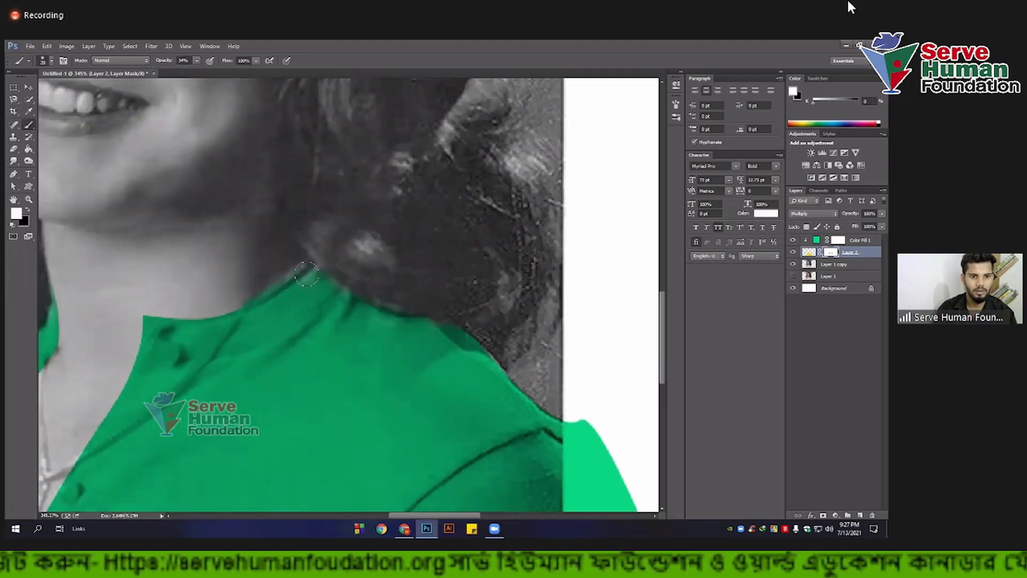
{"action": "left_click_drag", "start_coordinate": [309, 276], "coordinate": [280, 298]}
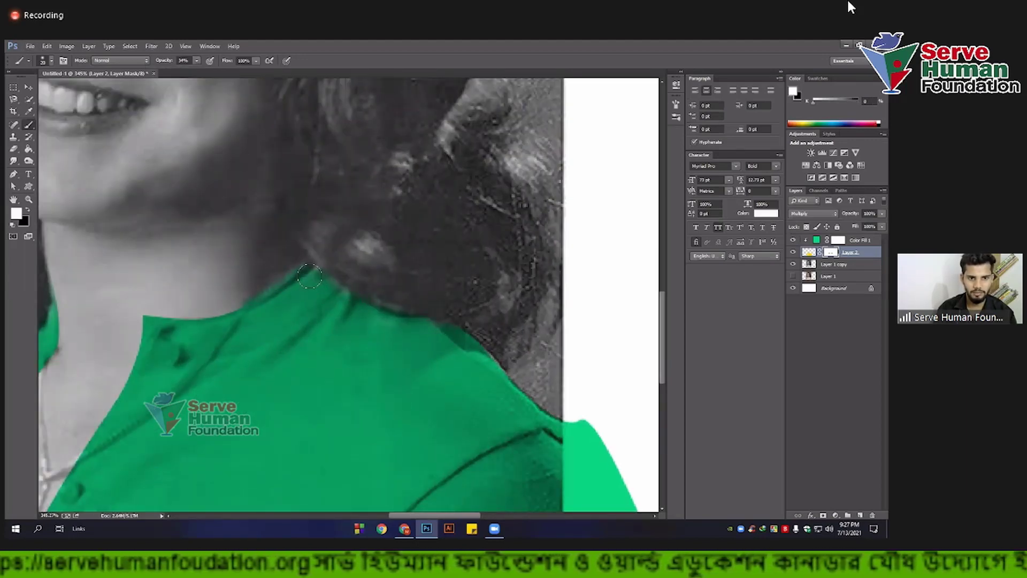
{"action": "left_click_drag", "start_coordinate": [289, 322], "coordinate": [183, 305]}
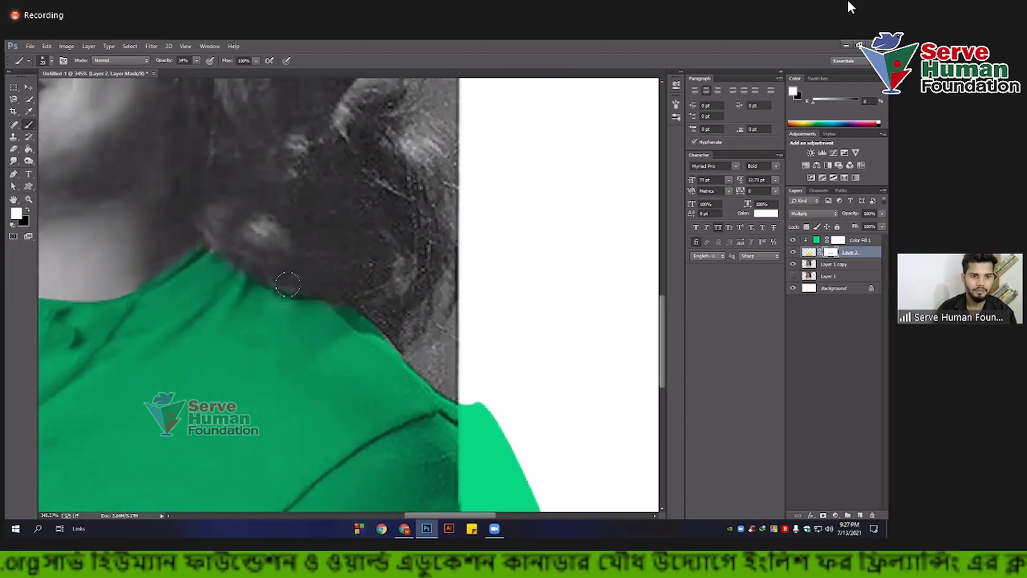
{"action": "key", "text": "x"}
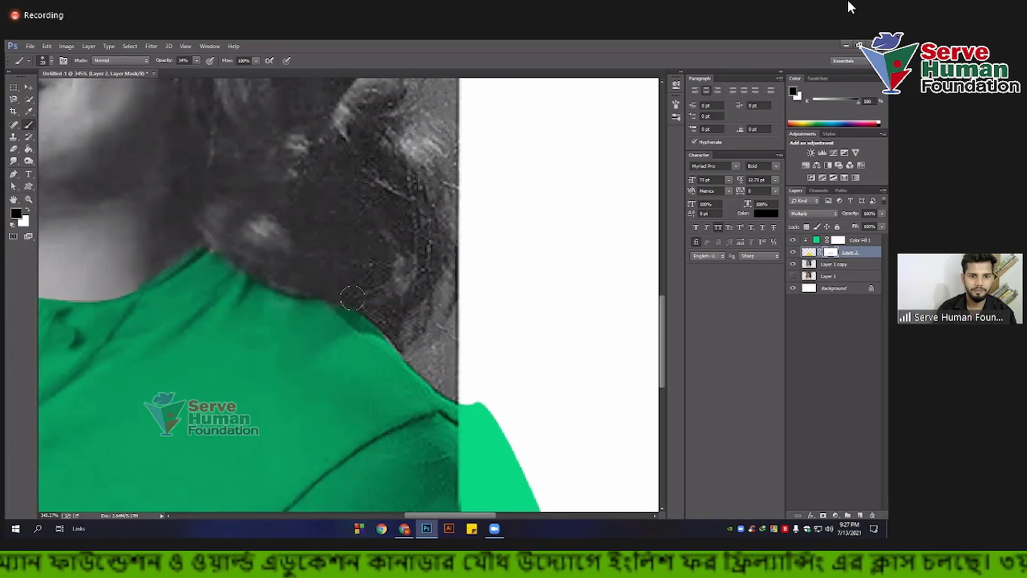
{"action": "left_click_drag", "start_coordinate": [425, 321], "coordinate": [362, 307]}
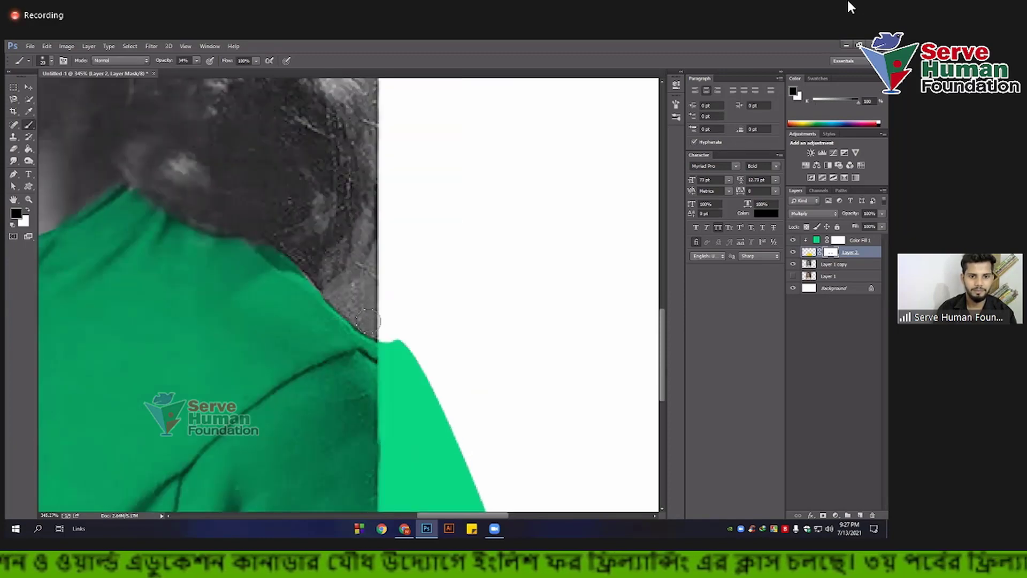
{"action": "left_click_drag", "start_coordinate": [401, 344], "coordinate": [429, 362]}
{"action": "scroll", "coordinate": [405, 316], "scroll_direction": "down", "scroll_amount": 2, "text": "alt"}
Step: Clear the green spill and bottom strip with marquee selections filled on the mask, then deselect
{"action": "scroll", "coordinate": [402, 315], "scroll_direction": "down", "scroll_amount": 3}
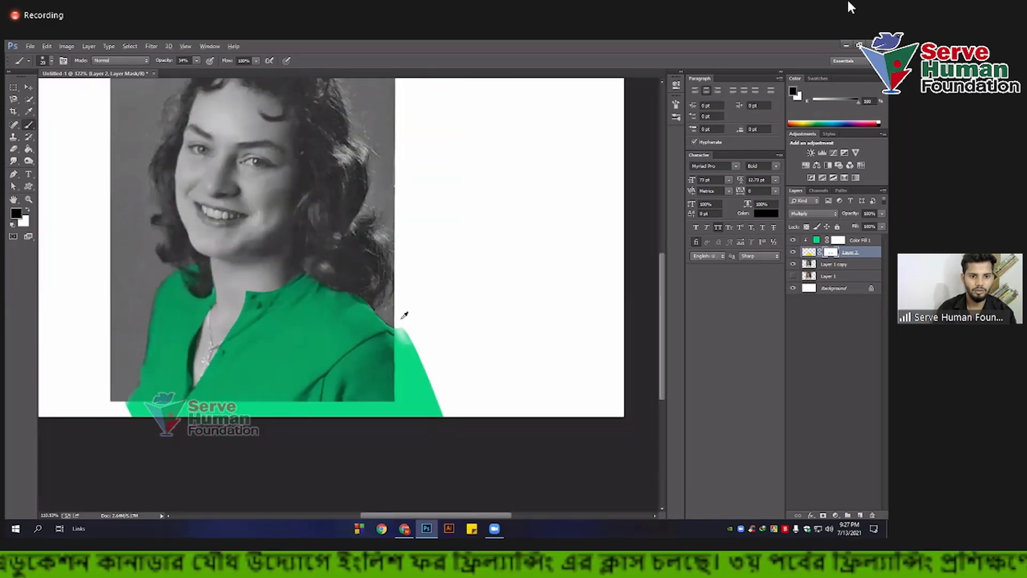
{"action": "scroll", "coordinate": [409, 337], "scroll_direction": "down", "scroll_amount": 1}
{"action": "left_click", "coordinate": [14, 87]}
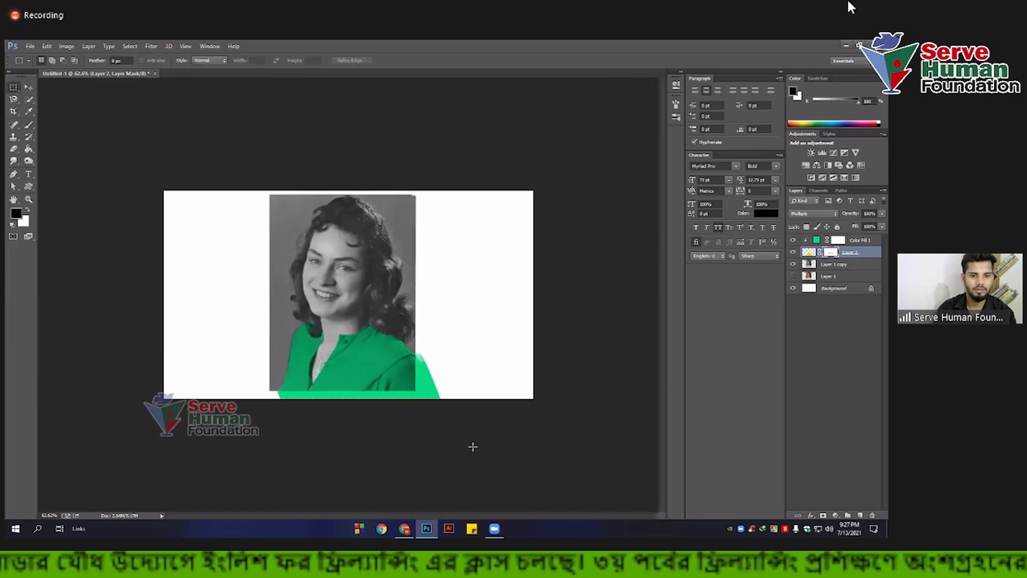
{"action": "left_click_drag", "start_coordinate": [473, 445], "coordinate": [416, 323]}
{"action": "key", "text": "alt+BackSpace"}
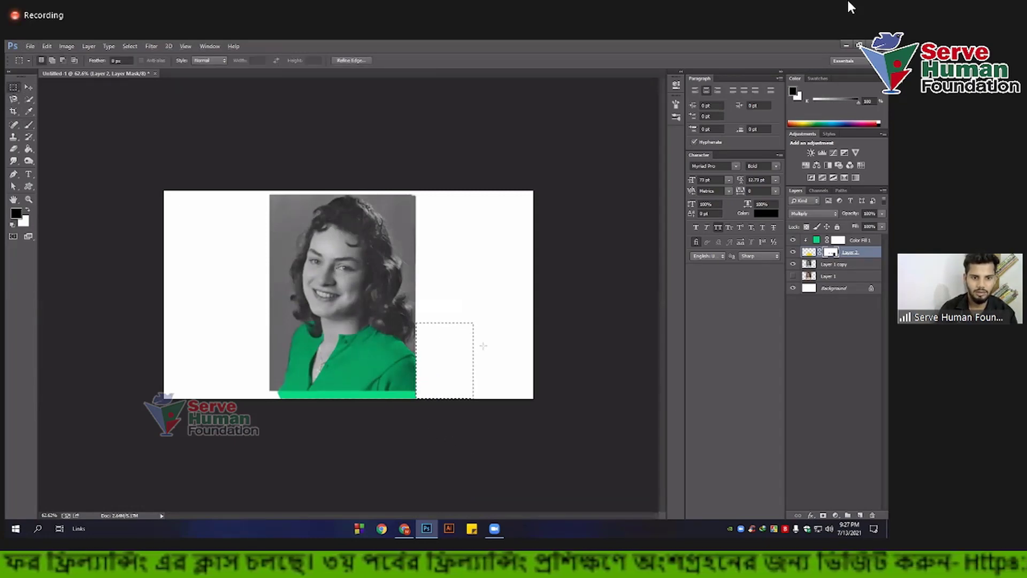
{"action": "left_click_drag", "start_coordinate": [500, 448], "coordinate": [259, 390]}
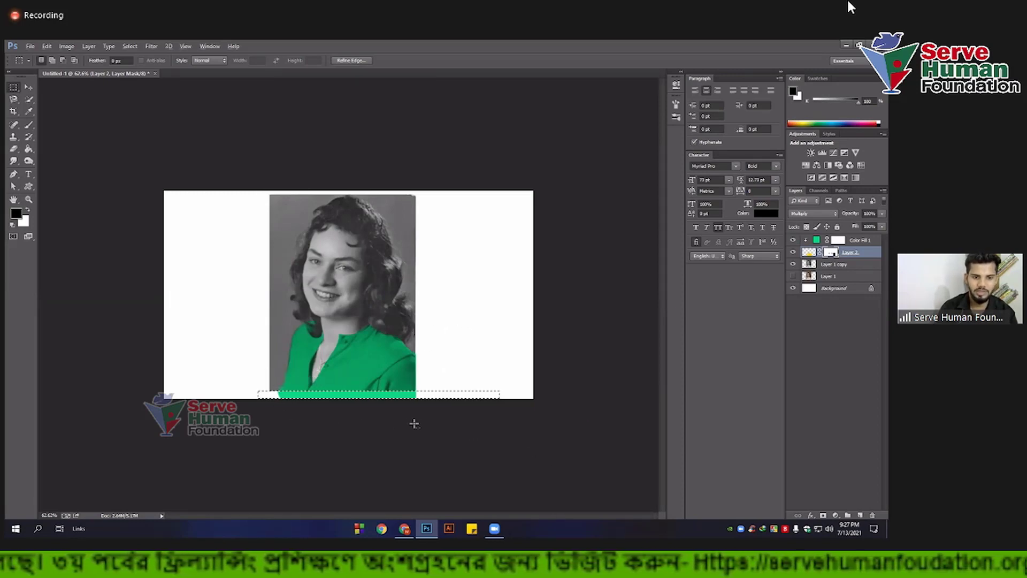
{"action": "key", "text": "alt+BackSpace"}
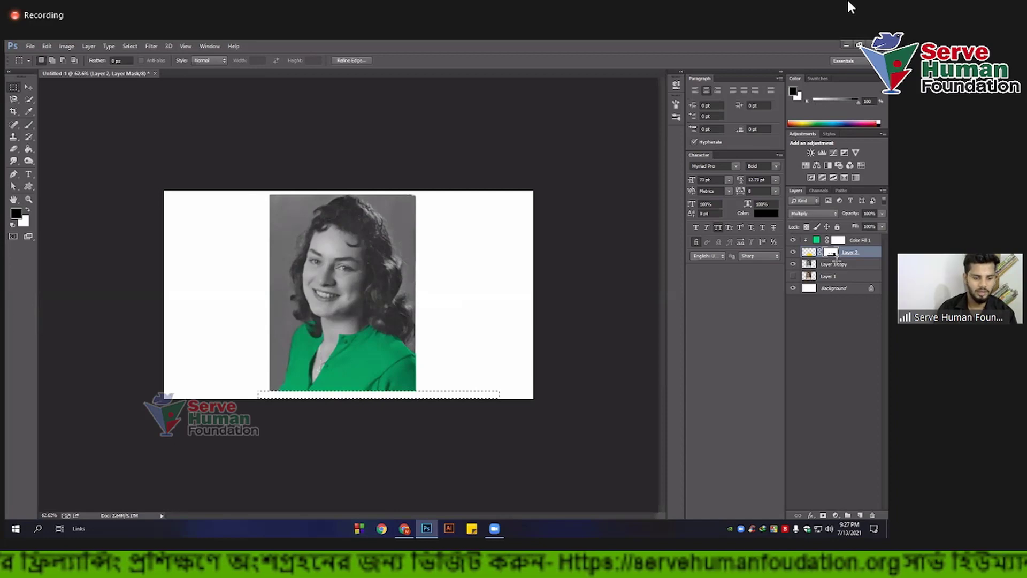
{"action": "key", "text": "ctrl+d"}
Step: Zoom out to the whole image and open Color Fill 1's colour settings
{"action": "key", "text": "ctrl+minus"}
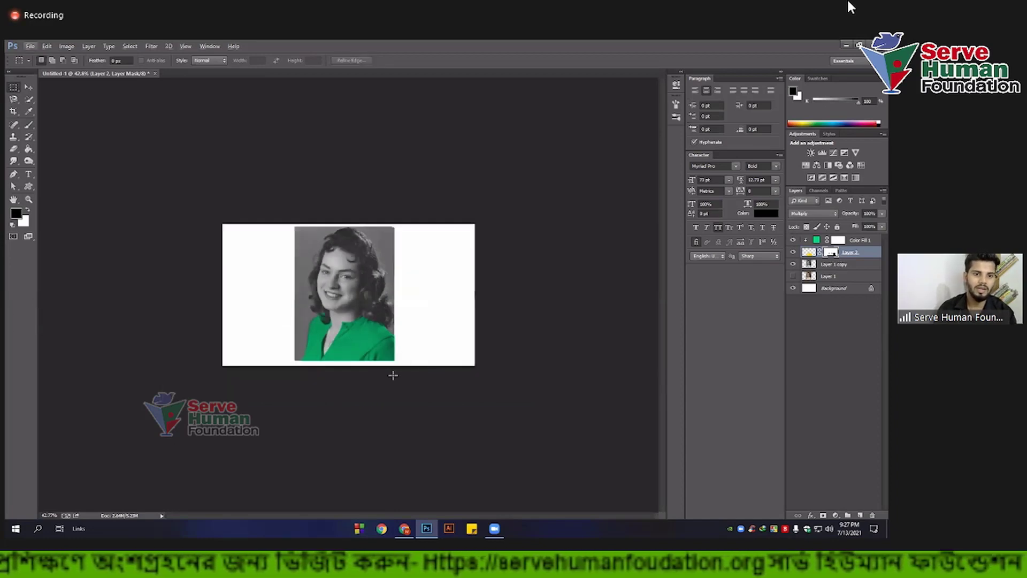
{"action": "scroll", "coordinate": [377, 351], "scroll_direction": "down", "scroll_amount": 2}
{"action": "scroll", "coordinate": [364, 337], "scroll_direction": "up", "scroll_amount": 3}
{"action": "scroll", "coordinate": [362, 340], "scroll_direction": "up", "scroll_amount": 3}
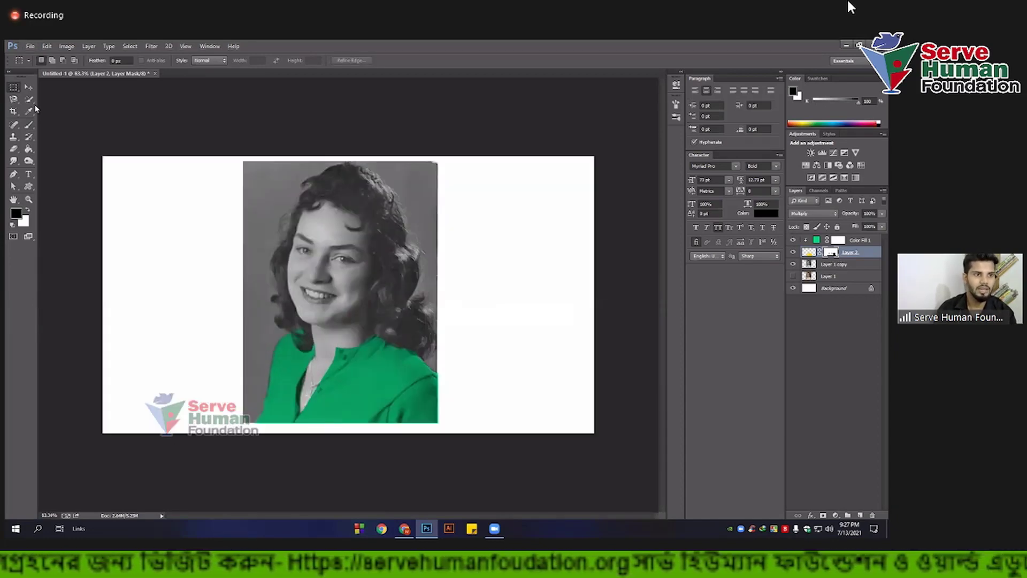
{"action": "key", "text": "v"}
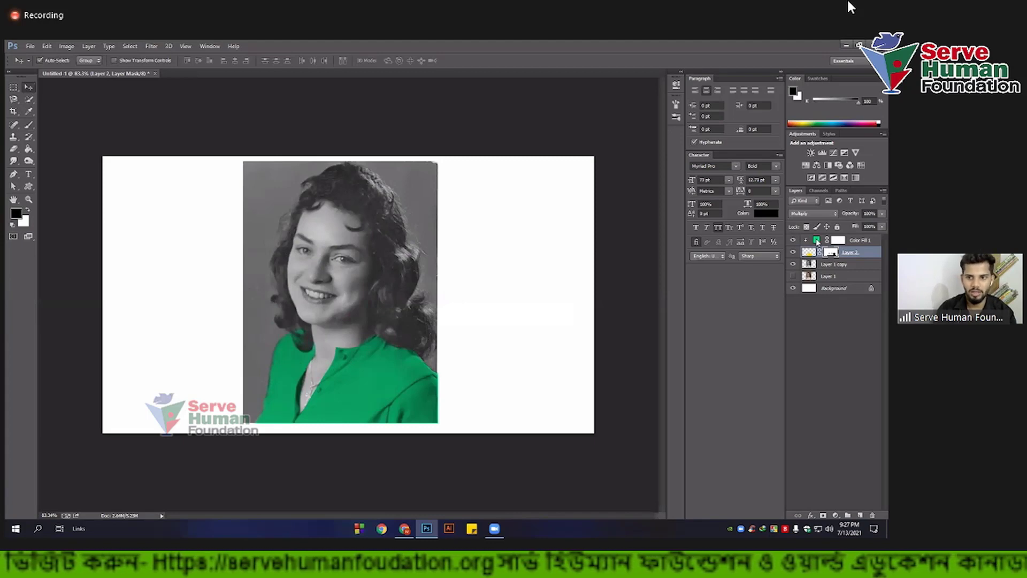
{"action": "double_click", "coordinate": [817, 240]}
Step: Try yellow, orange and blue hues for the shirt fill
{"action": "left_click", "coordinate": [802, 271]}
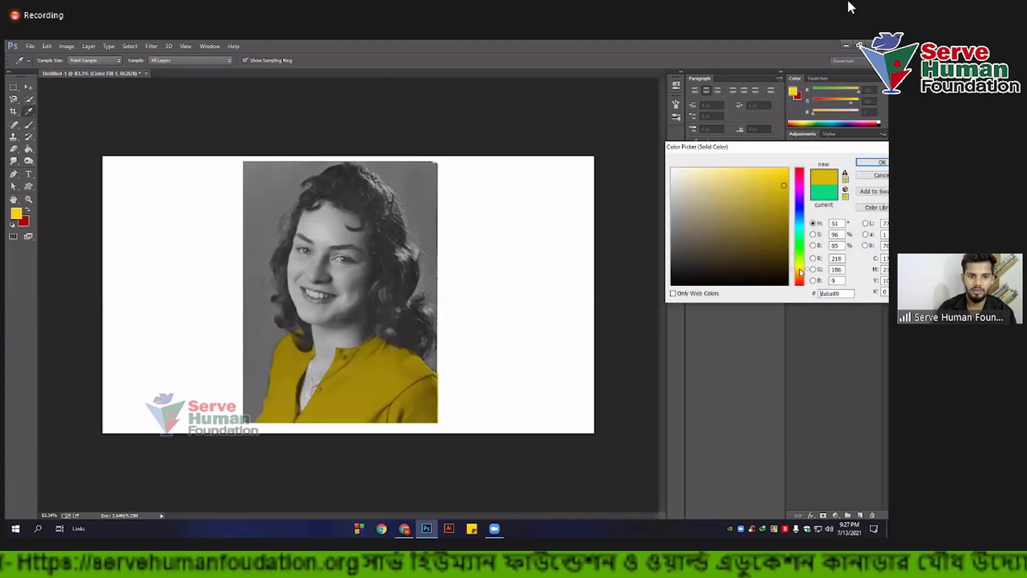
{"action": "left_click_drag", "start_coordinate": [801, 272], "coordinate": [801, 277]}
{"action": "left_click_drag", "start_coordinate": [784, 181], "coordinate": [787, 168]}
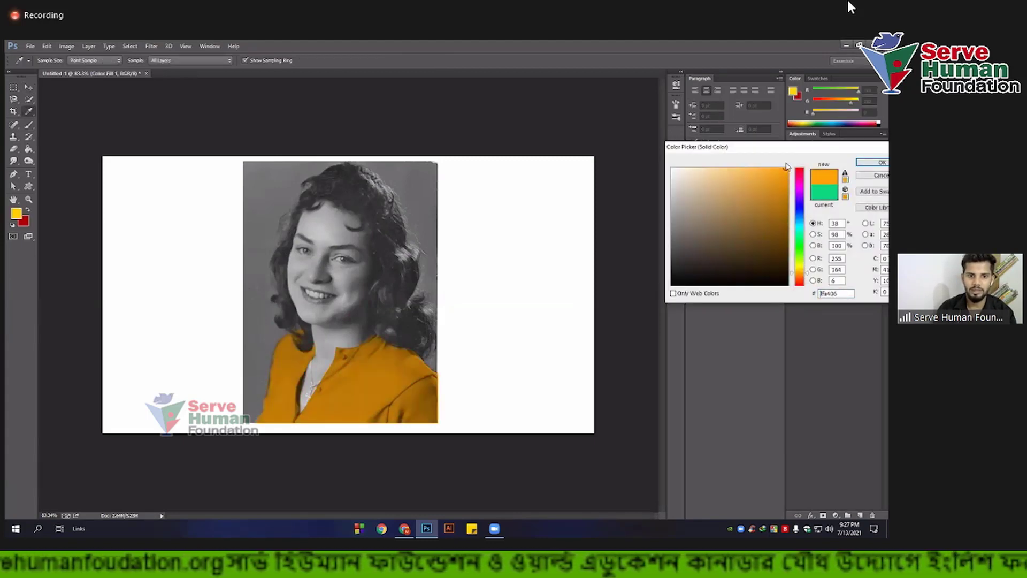
{"action": "left_click_drag", "start_coordinate": [802, 274], "coordinate": [803, 219]}
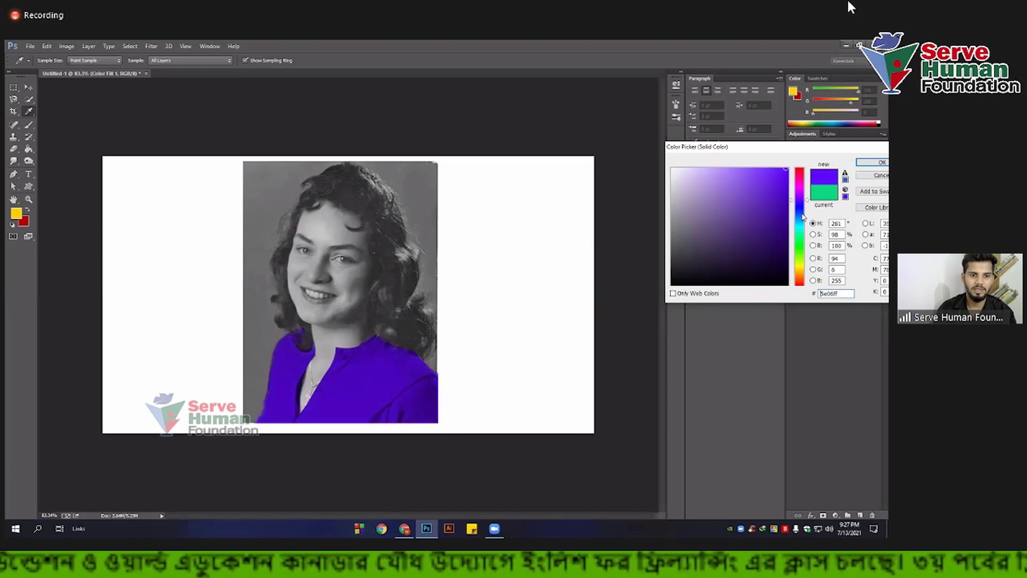
{"action": "left_click_drag", "start_coordinate": [804, 219], "coordinate": [801, 173]}
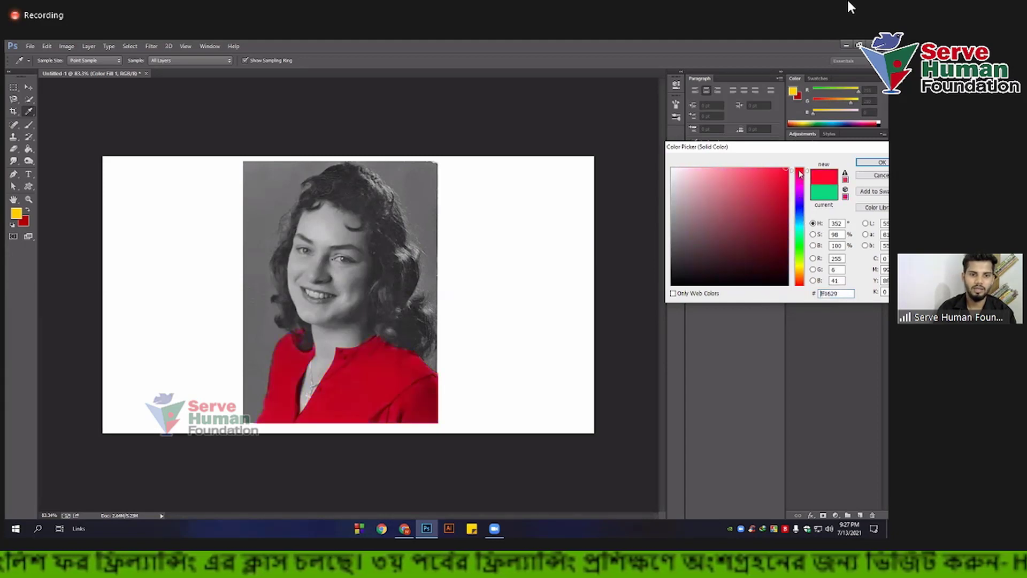
Step: Set the shirt fill to deep red ea1919 and confirm it
{"action": "left_click", "coordinate": [801, 175]}
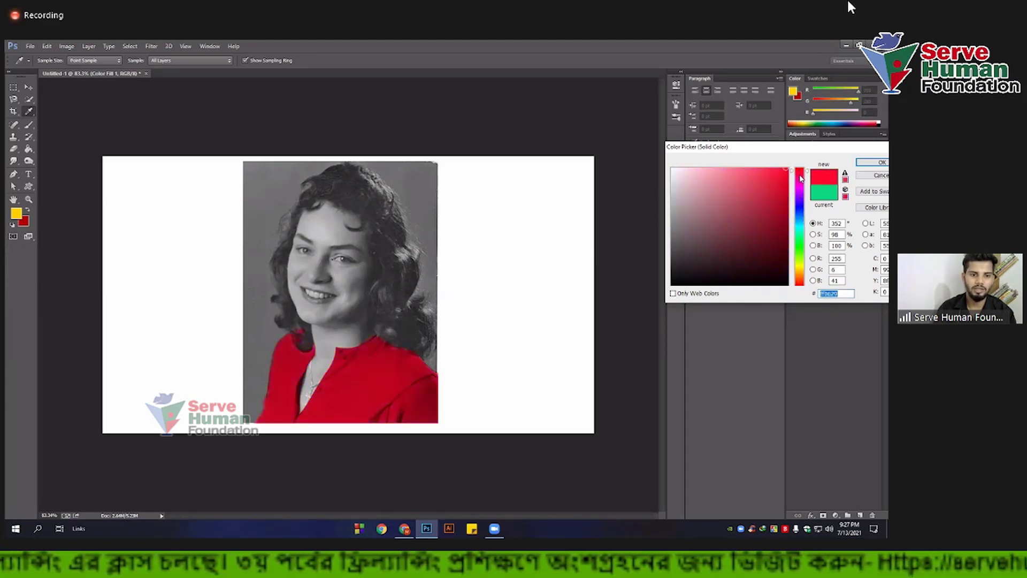
{"action": "mouse_move", "coordinate": [801, 178]}
{"action": "left_mouse_down"}
{"action": "mouse_move", "coordinate": [801, 167]}
{"action": "mouse_move", "coordinate": [776, 174]}
{"action": "left_mouse_up"}
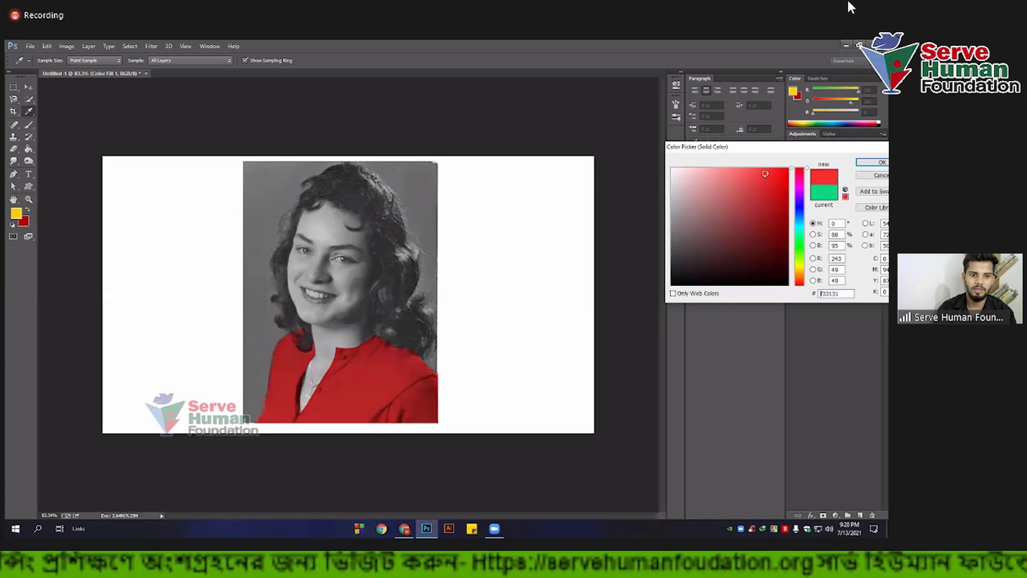
{"action": "left_click", "coordinate": [767, 175]}
{"action": "left_click", "coordinate": [766, 174]}
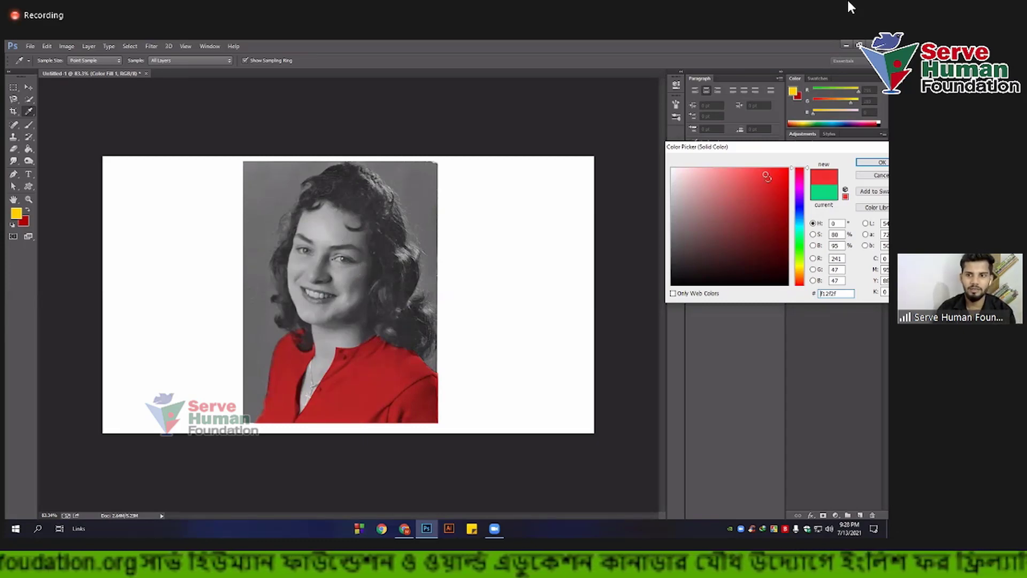
{"action": "left_click", "coordinate": [776, 177]}
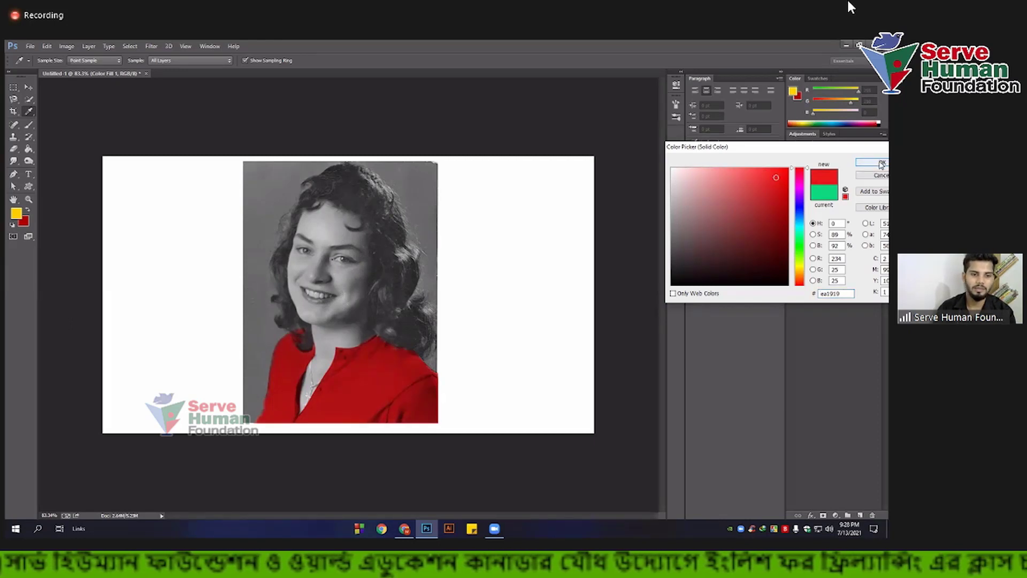
{"action": "key", "text": "Return"}
{"action": "left_click", "coordinate": [29, 87]}
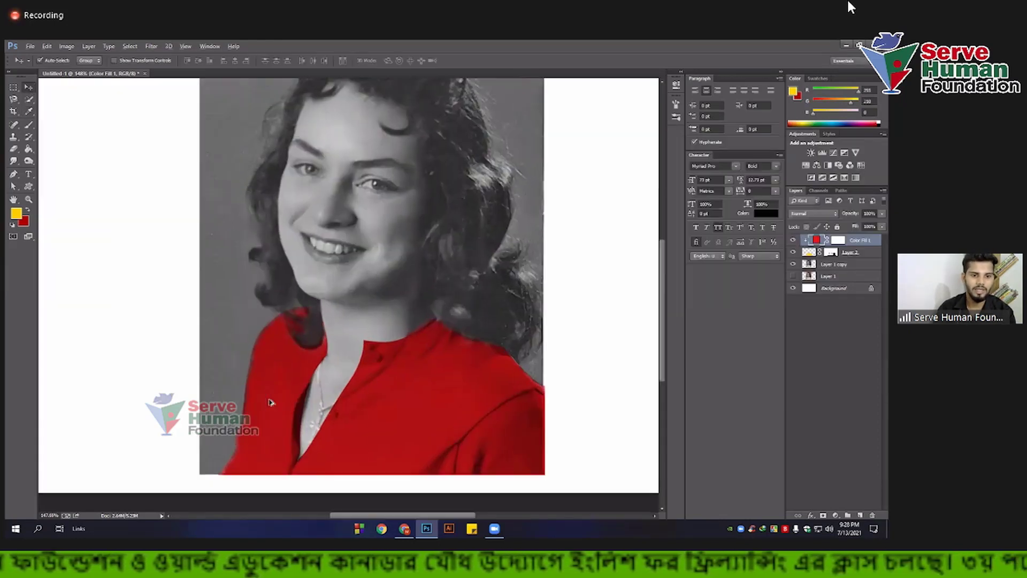
{"action": "scroll", "coordinate": [299, 356], "scroll_direction": "up", "scroll_amount": 3}
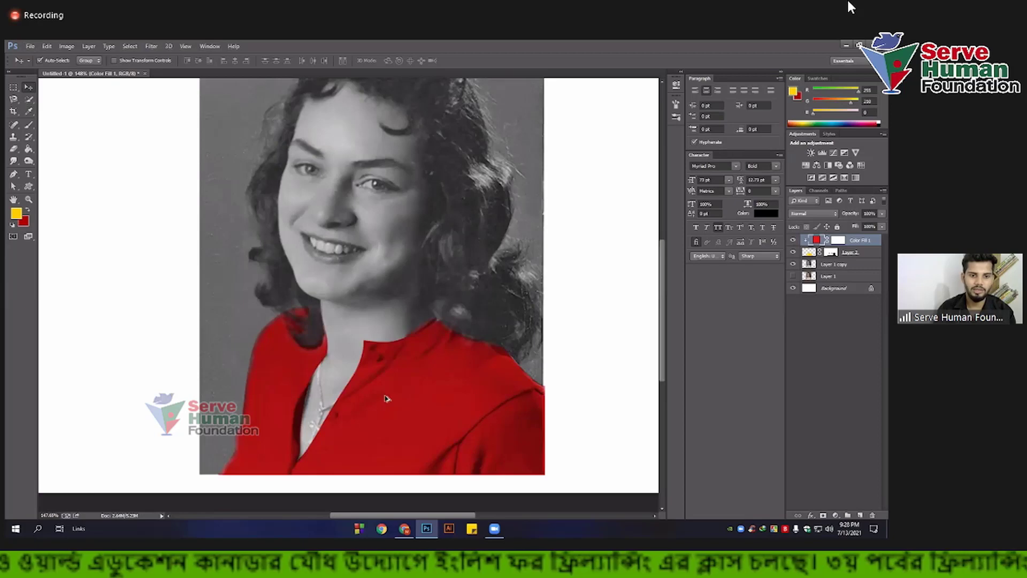
{"action": "scroll", "coordinate": [385, 399], "scroll_direction": "up", "scroll_amount": 2}
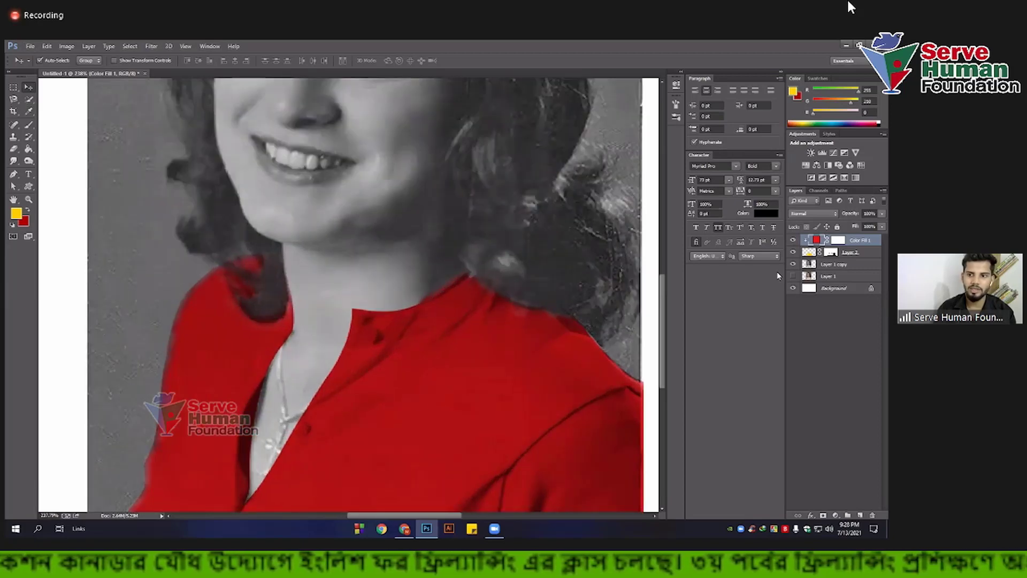
{"action": "left_click", "coordinate": [793, 264]}
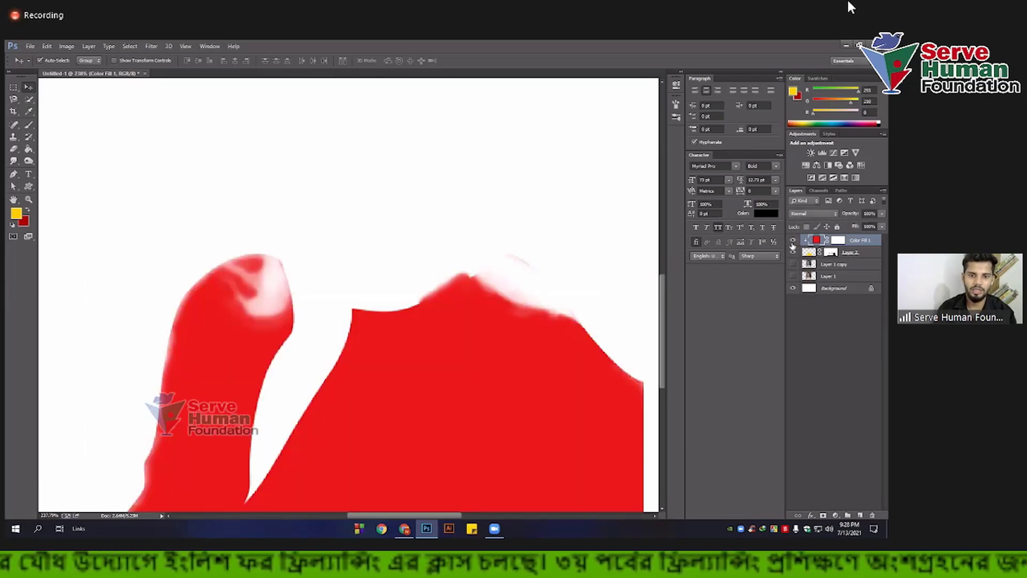
{"action": "left_click", "coordinate": [793, 276]}
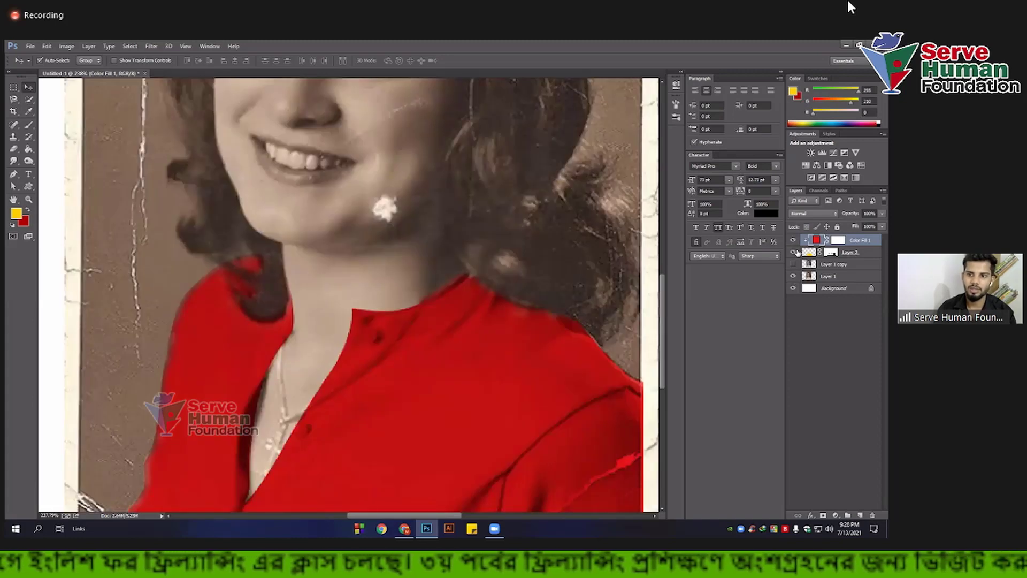
{"action": "left_click", "coordinate": [793, 239]}
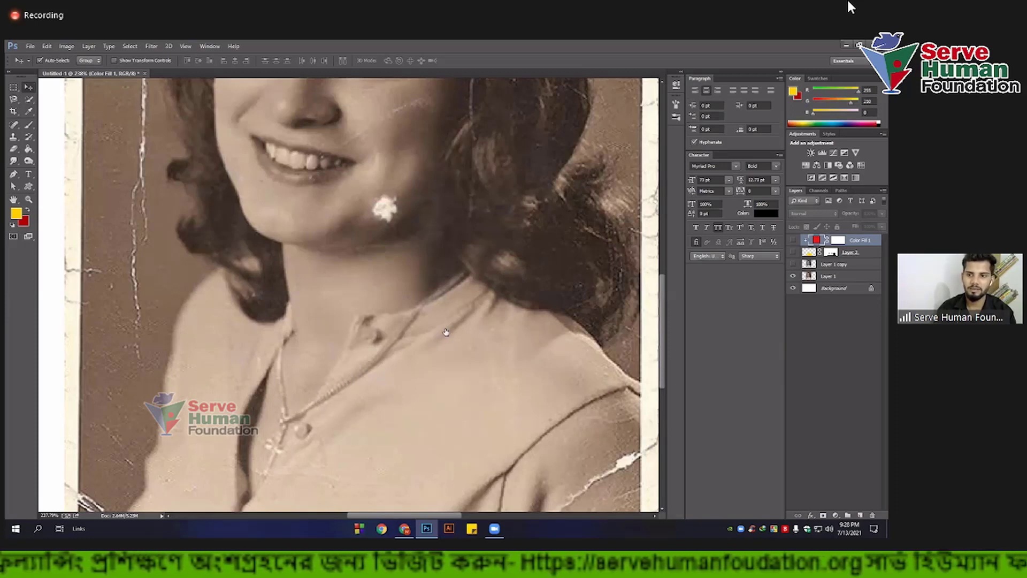
{"action": "left_click", "coordinate": [794, 264]}
{"action": "left_click", "coordinate": [794, 240]}
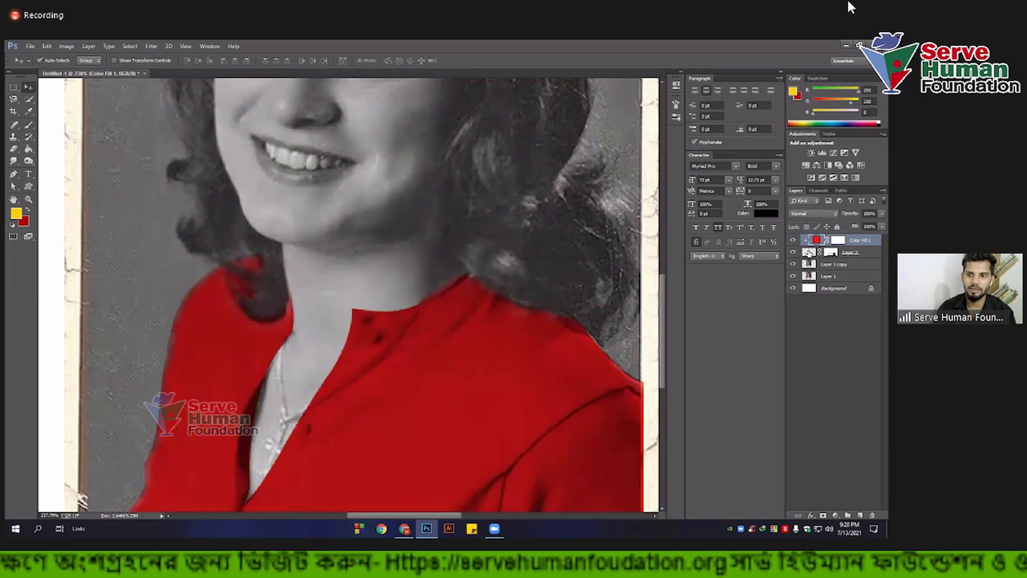
{"action": "left_click", "coordinate": [819, 255]}
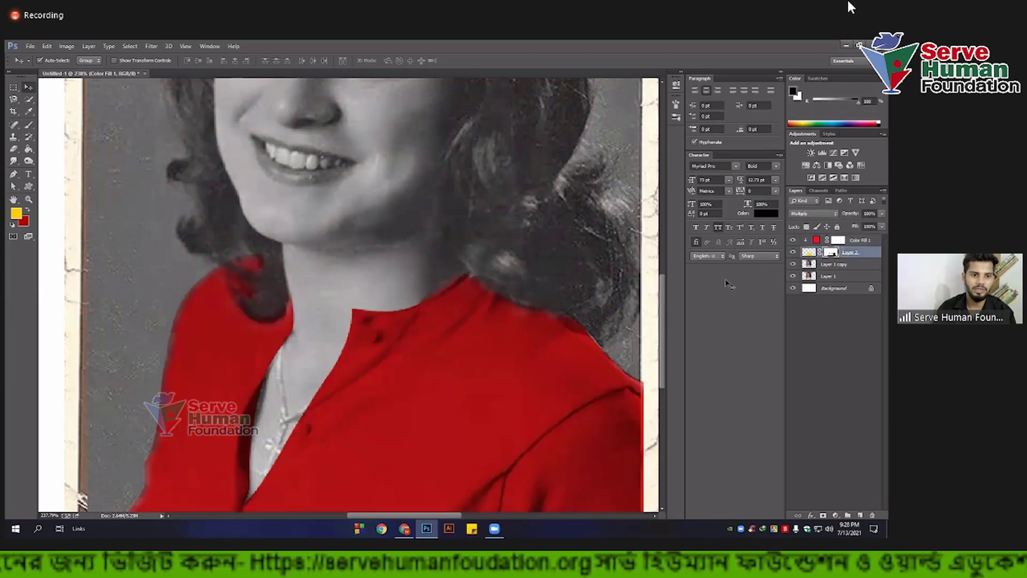
{"action": "scroll", "coordinate": [281, 372], "scroll_direction": "down", "scroll_amount": 3}
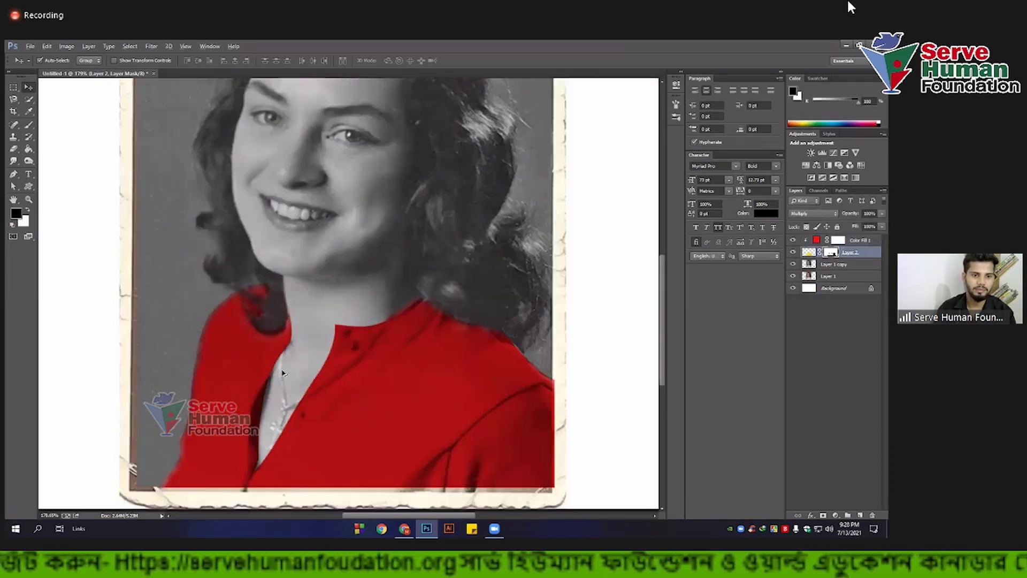
{"action": "scroll", "coordinate": [281, 372], "scroll_direction": "up", "scroll_amount": 3}
{"action": "left_click", "coordinate": [793, 265]}
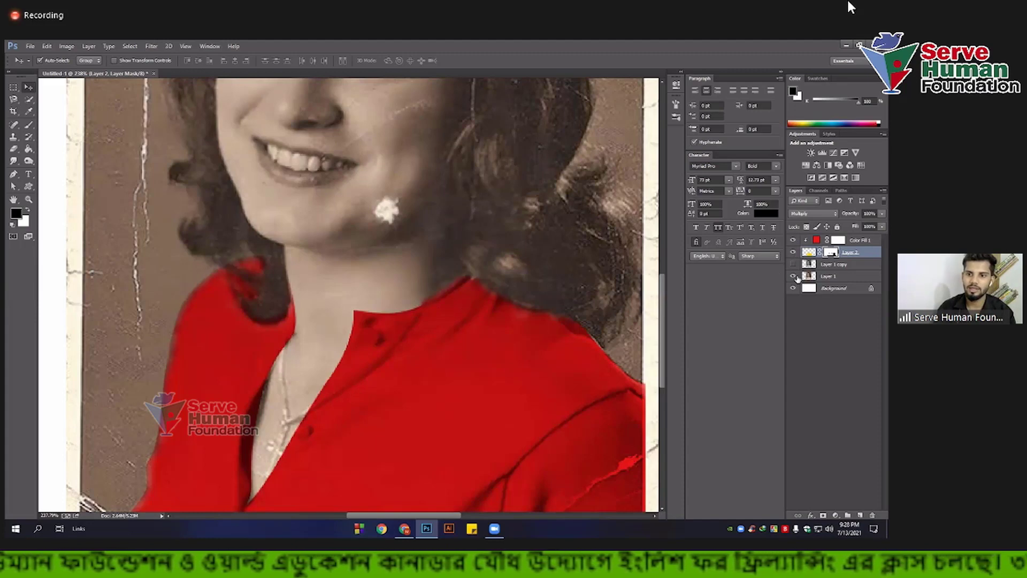
{"action": "left_click", "coordinate": [795, 253]}
{"action": "left_click", "coordinate": [794, 253]}
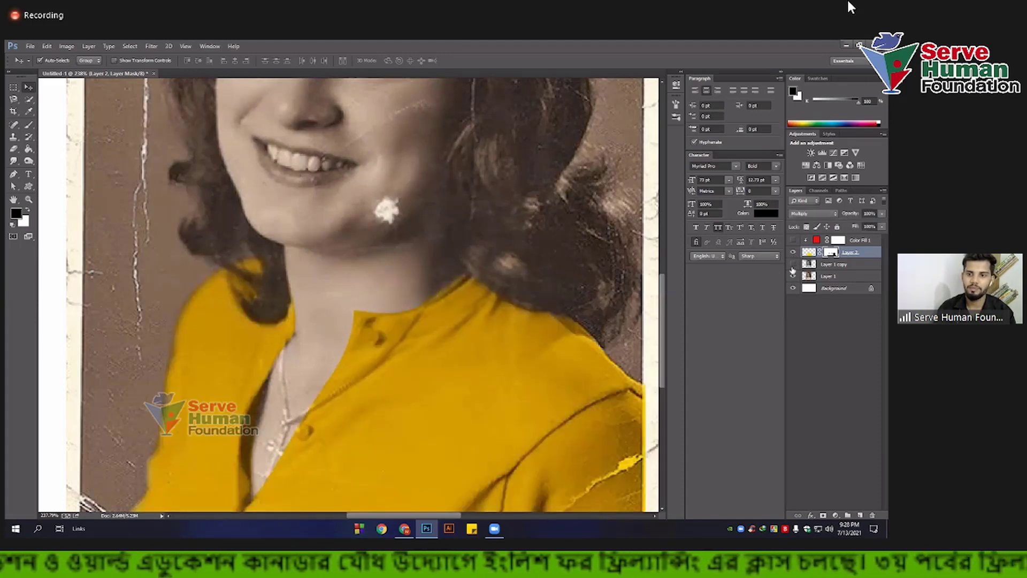
{"action": "left_click", "coordinate": [794, 241]}
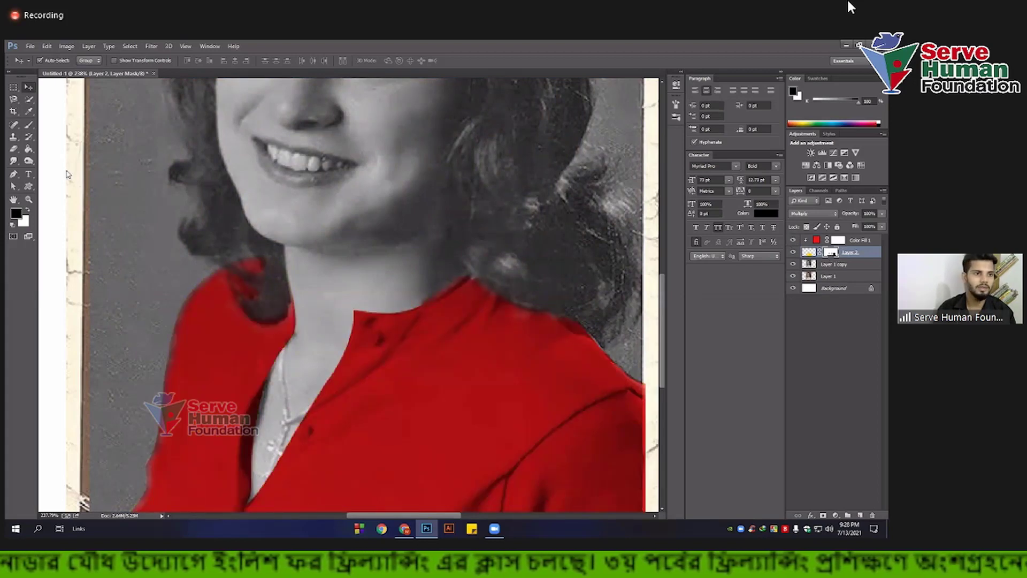
{"action": "key", "text": "b"}
{"action": "scroll", "coordinate": [425, 293], "scroll_direction": "up", "scroll_amount": 1}
Step: Paint a soft stroke along the collar edge, then undo it
{"action": "scroll", "coordinate": [425, 294], "scroll_direction": "up", "scroll_amount": 1}
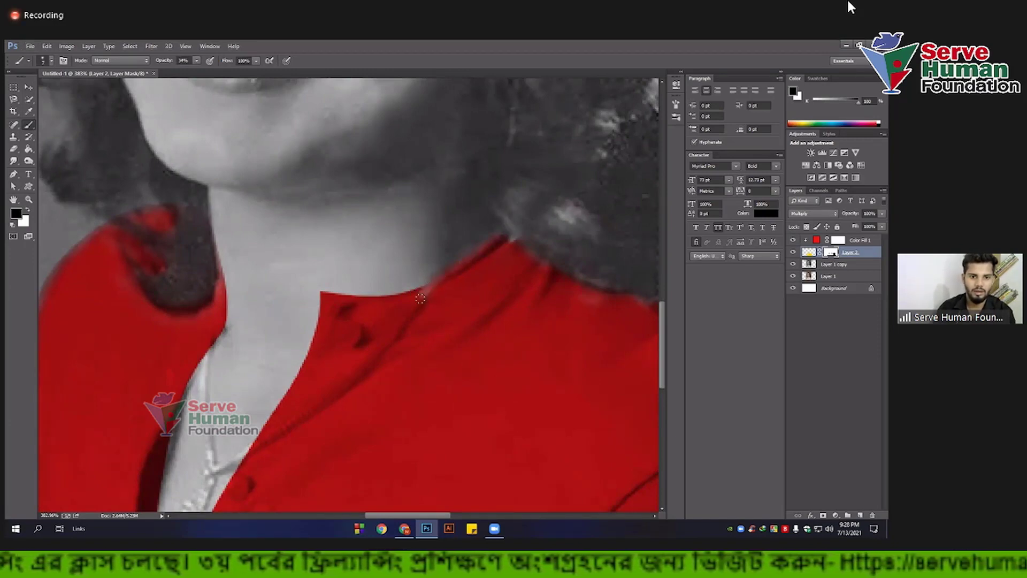
{"action": "left_click_drag", "start_coordinate": [423, 296], "coordinate": [415, 328]}
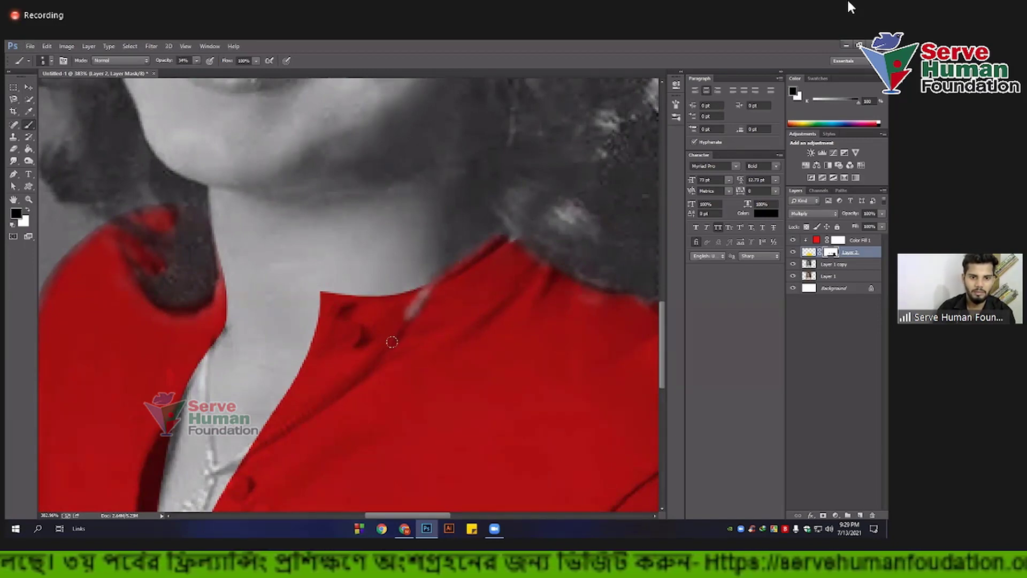
{"action": "scroll", "coordinate": [416, 328], "scroll_direction": "down", "scroll_amount": 5}
{"action": "scroll", "coordinate": [415, 332], "scroll_direction": "up", "scroll_amount": 1}
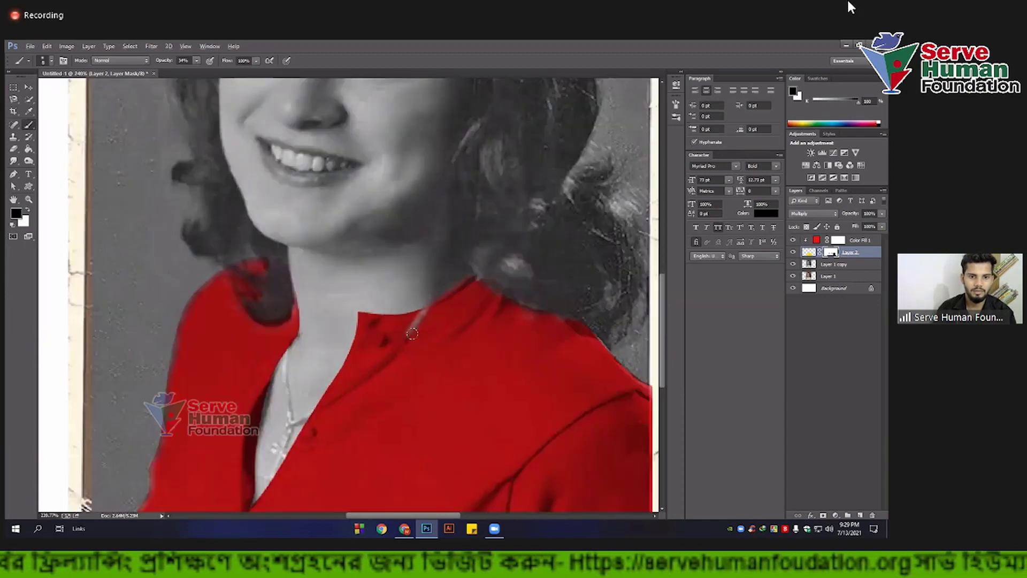
{"action": "scroll", "coordinate": [412, 336], "scroll_direction": "up", "scroll_amount": 4}
{"action": "key", "text": "ctrl+alt+z"}
{"action": "key", "text": "ctrl+alt+z"}
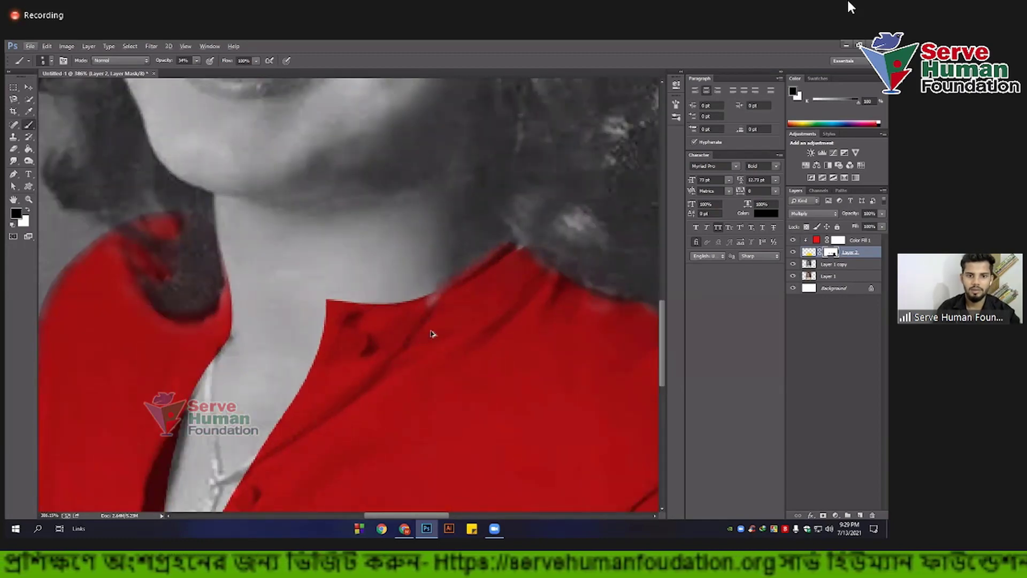
{"action": "key", "text": "alt+bracketright"}
Step: Hide the red fill and Layer 2 to compare with the original greyscale, then show the red again
{"action": "left_click", "coordinate": [793, 240]}
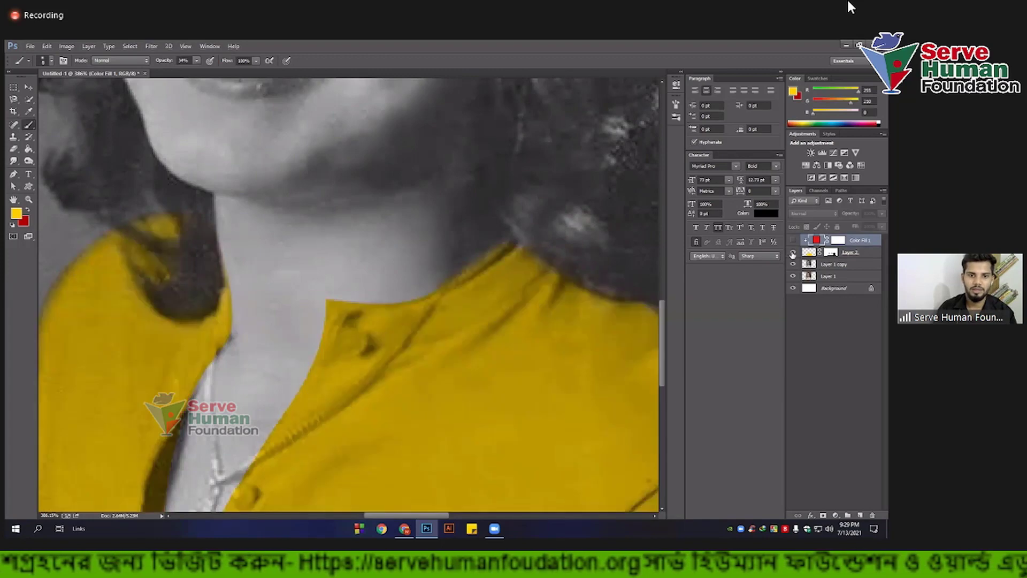
{"action": "left_click", "coordinate": [793, 253]}
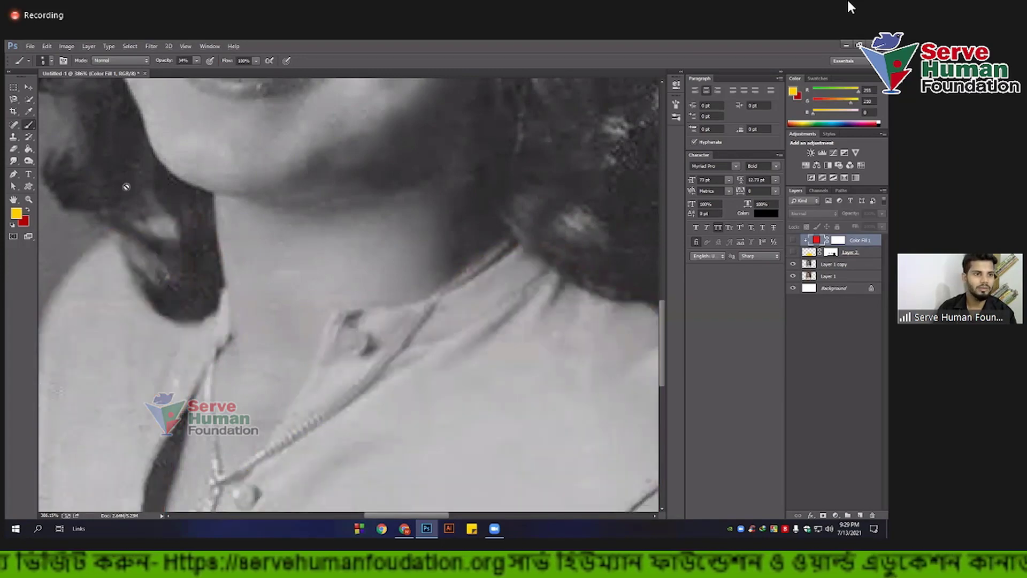
{"action": "scroll", "coordinate": [463, 289], "scroll_direction": "down", "scroll_amount": 1}
{"action": "left_click", "coordinate": [14, 174]}
{"action": "scroll", "coordinate": [418, 232], "scroll_direction": "up", "scroll_amount": 2}
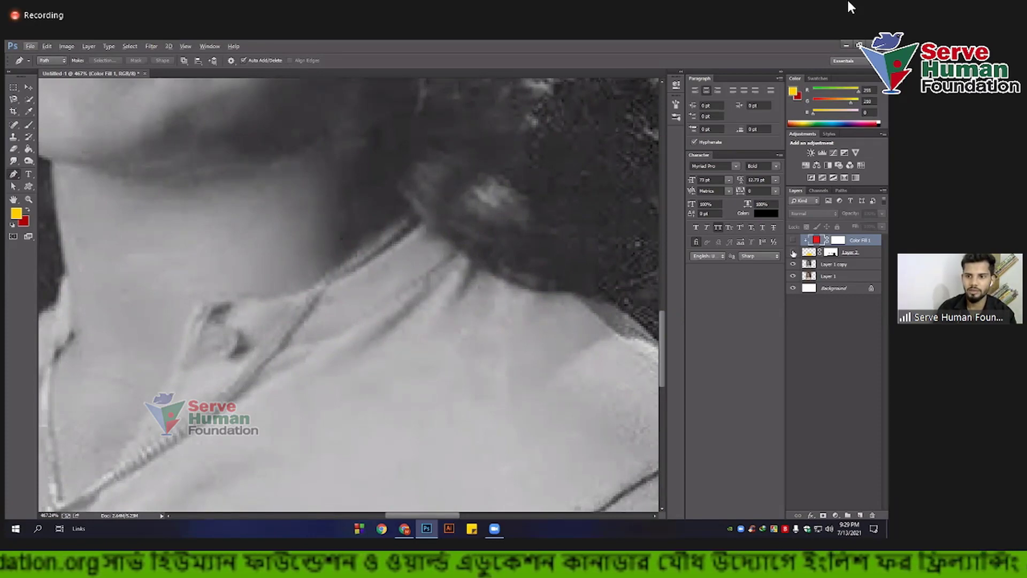
{"action": "left_click", "coordinate": [794, 241]}
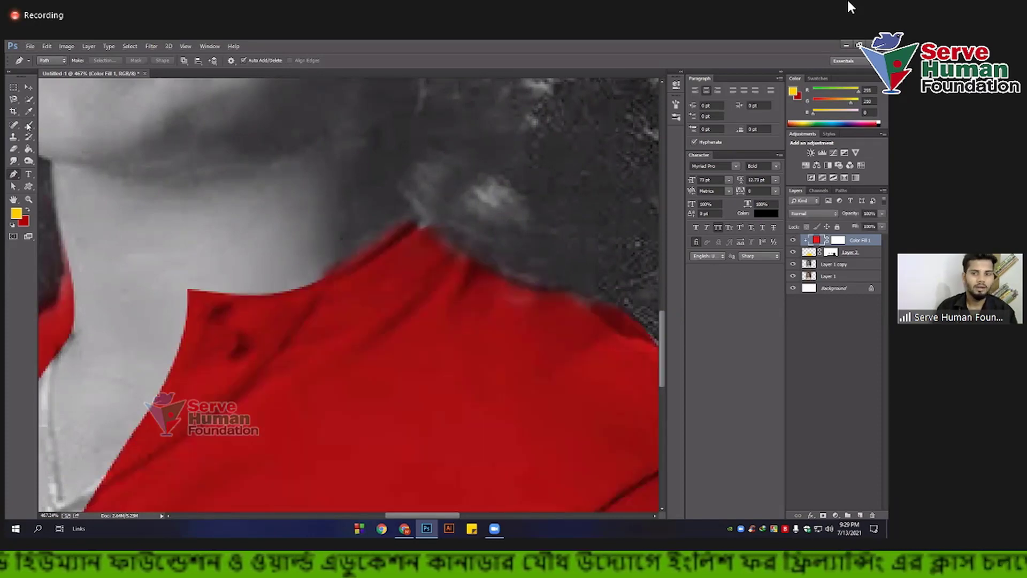
Step: Brush on Layer 2's mask along the collar so the grey necklace strand shows through
{"action": "key", "text": "b"}
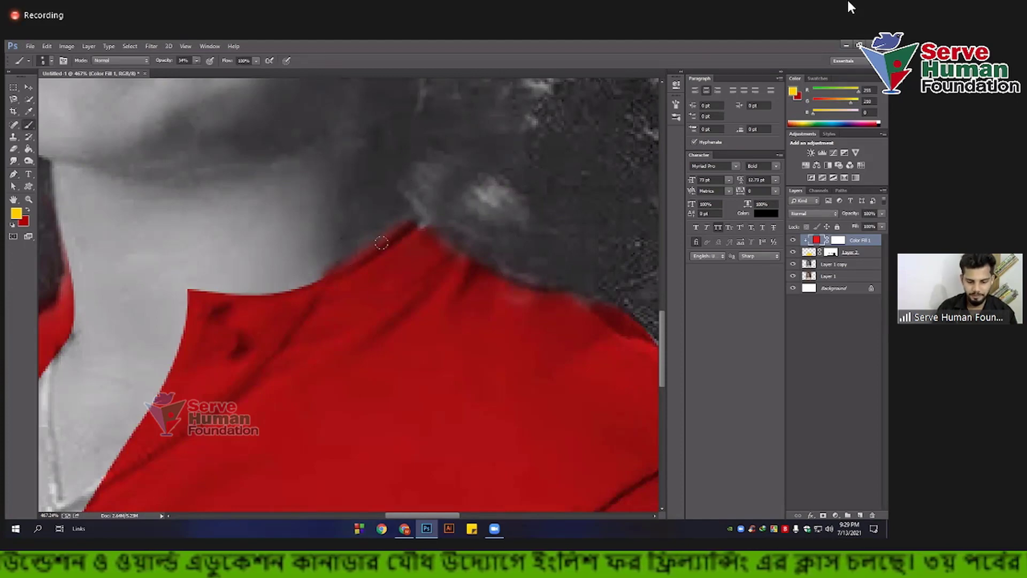
{"action": "key", "text": "alt+bracketleft"}
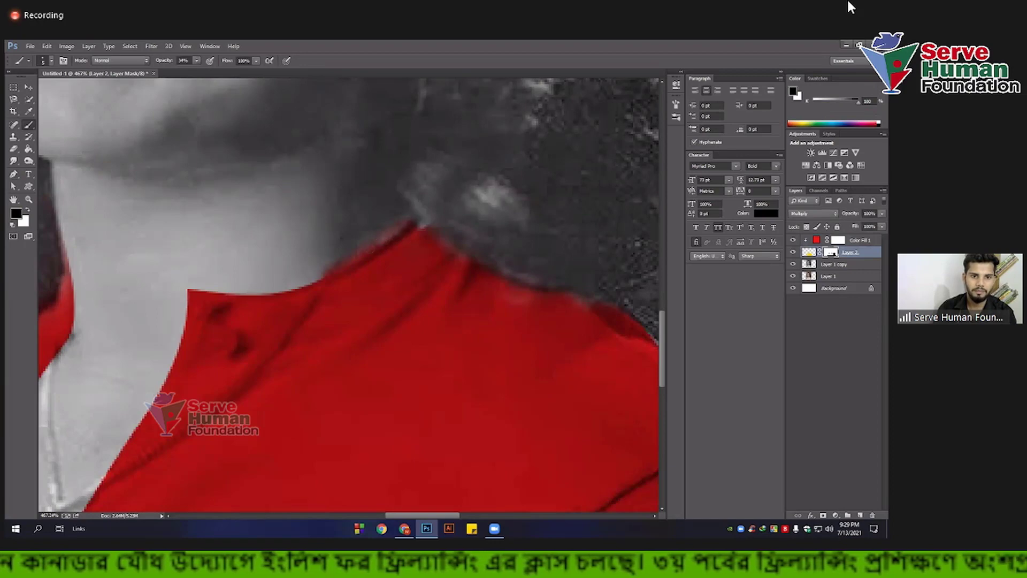
{"action": "left_click_drag", "start_coordinate": [355, 259], "coordinate": [405, 229]}
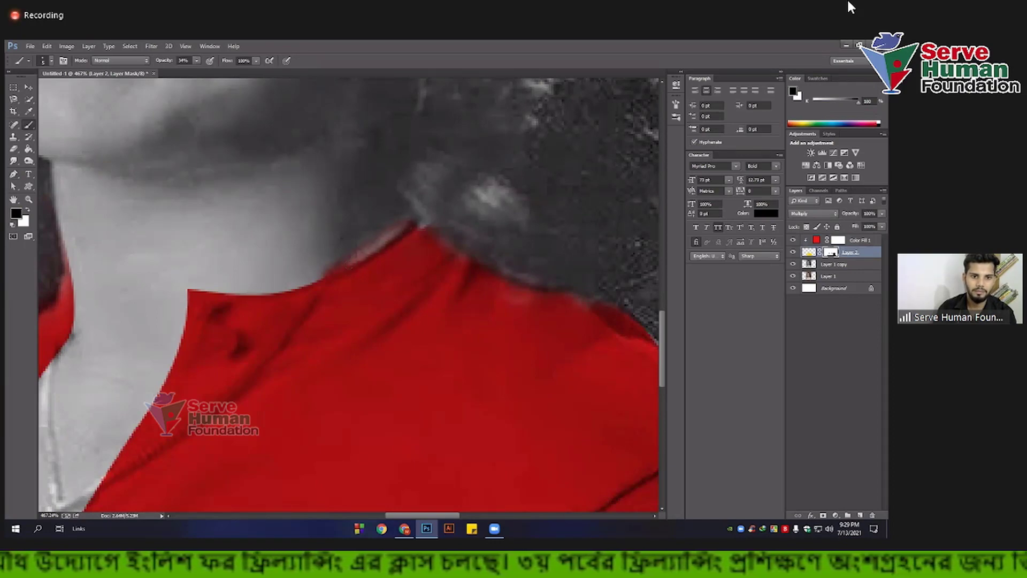
{"action": "left_click_drag", "start_coordinate": [352, 264], "coordinate": [328, 279]}
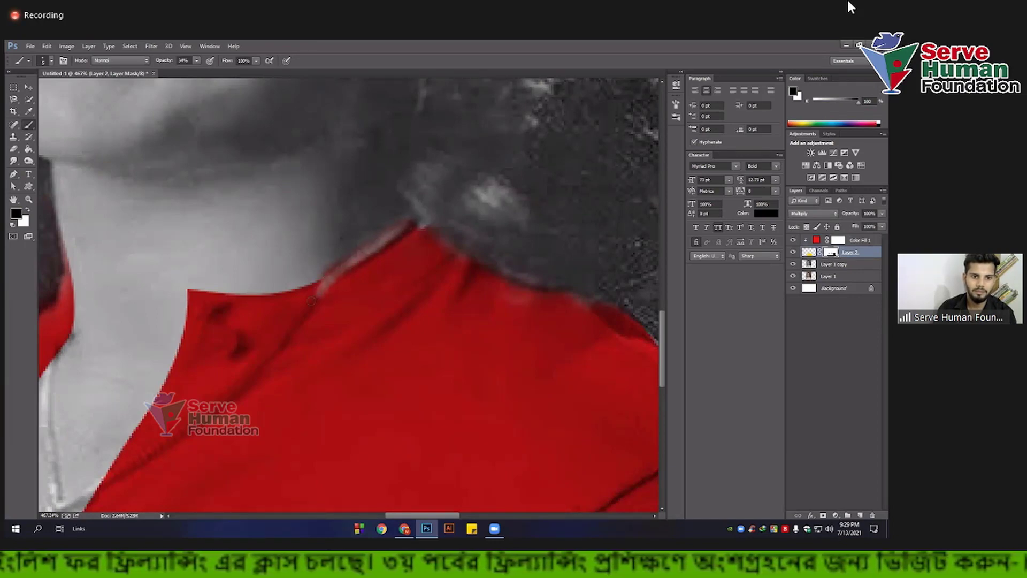
{"action": "mouse_move", "coordinate": [368, 298]}
{"action": "left_mouse_down"}
{"action": "mouse_move", "coordinate": [375, 268]}
{"action": "mouse_move", "coordinate": [308, 336]}
{"action": "mouse_move", "coordinate": [377, 267]}
{"action": "mouse_move", "coordinate": [247, 356]}
{"action": "left_mouse_up"}
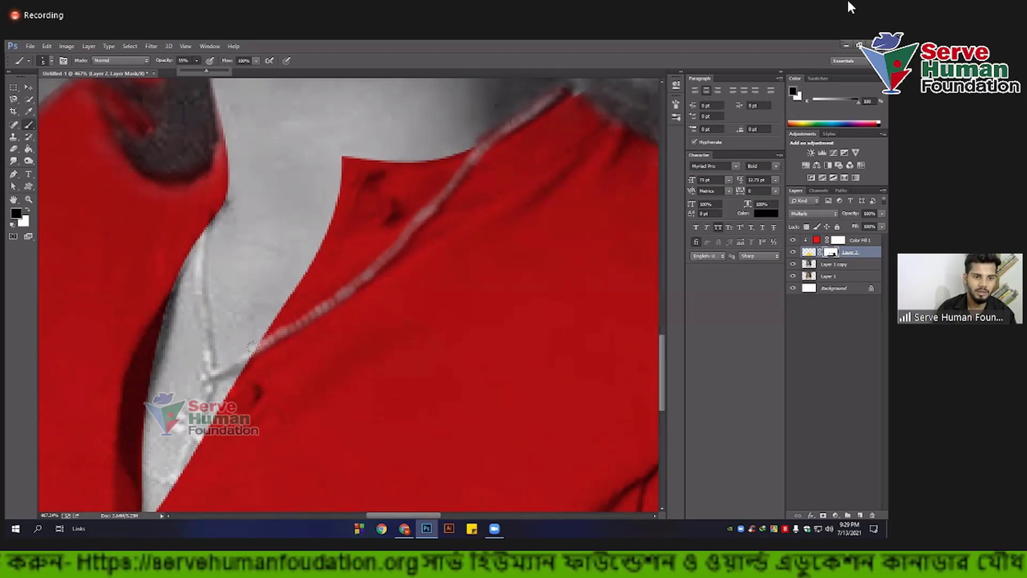
Step: Paint the necklace chain out of Layer 2's mask so it shows grey through the red shirt
{"action": "scroll", "coordinate": [252, 347], "scroll_direction": "up", "scroll_amount": 2}
{"action": "scroll", "coordinate": [256, 347], "scroll_direction": "up", "scroll_amount": 1}
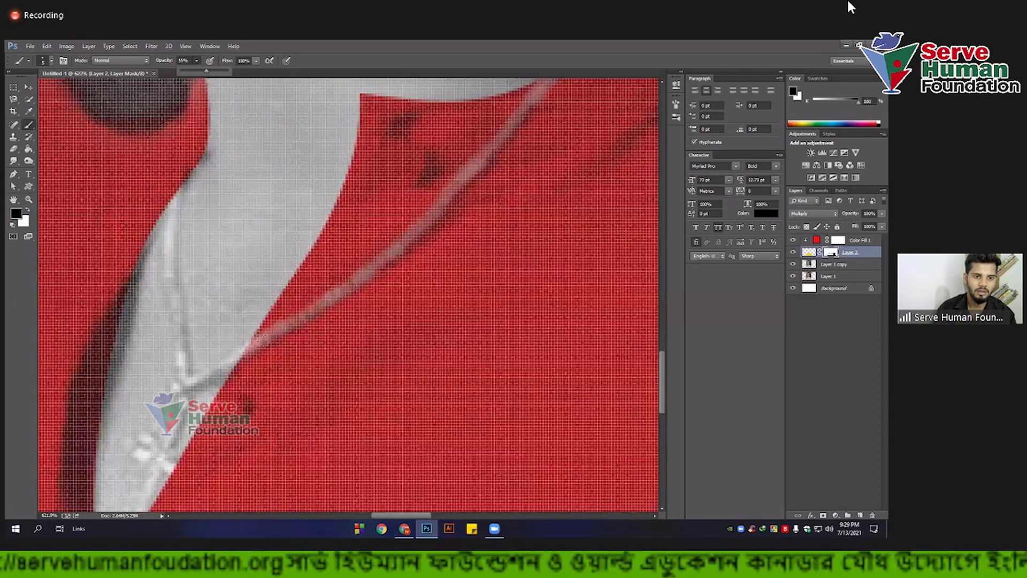
{"action": "left_click_drag", "start_coordinate": [308, 318], "coordinate": [345, 291]}
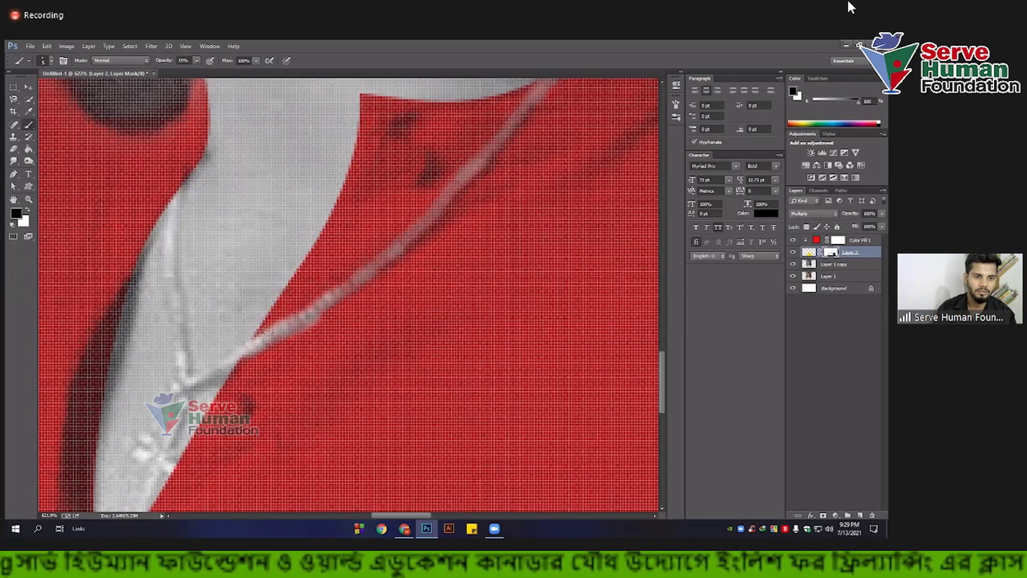
{"action": "scroll", "coordinate": [287, 306], "scroll_direction": "up", "scroll_amount": 2}
{"action": "scroll", "coordinate": [286, 306], "scroll_direction": "right", "scroll_amount": 3}
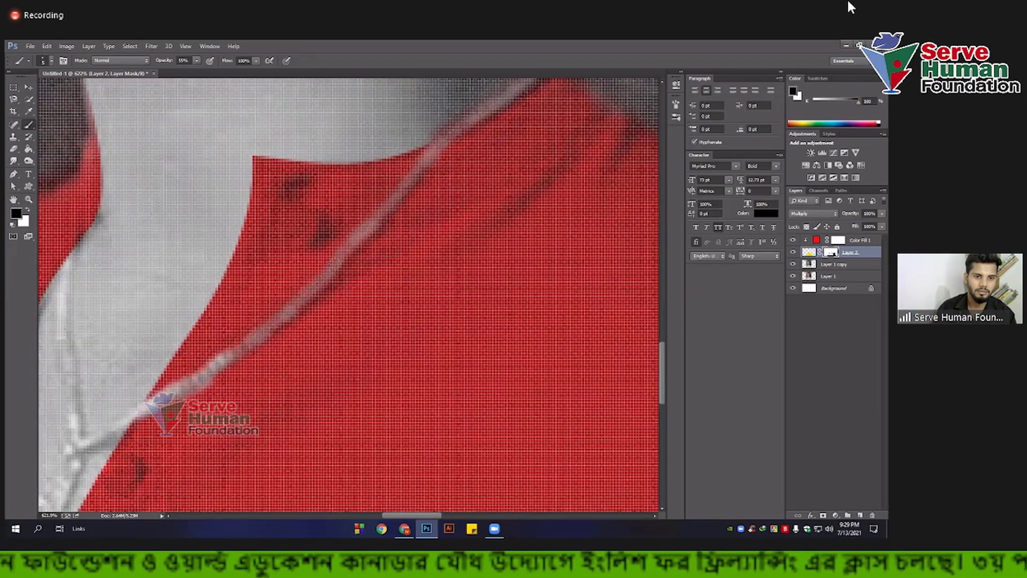
{"action": "scroll", "coordinate": [221, 336], "scroll_direction": "up", "scroll_amount": 1}
{"action": "scroll", "coordinate": [221, 336], "scroll_direction": "right", "scroll_amount": 2}
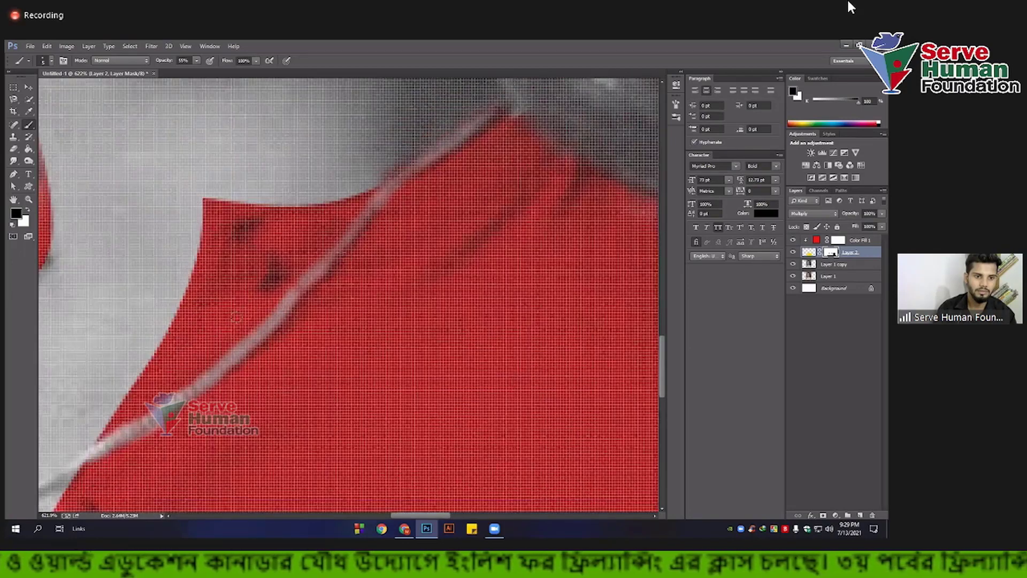
{"action": "scroll", "coordinate": [267, 283], "scroll_direction": "up", "scroll_amount": 1}
{"action": "scroll", "coordinate": [267, 282], "scroll_direction": "right", "scroll_amount": 2}
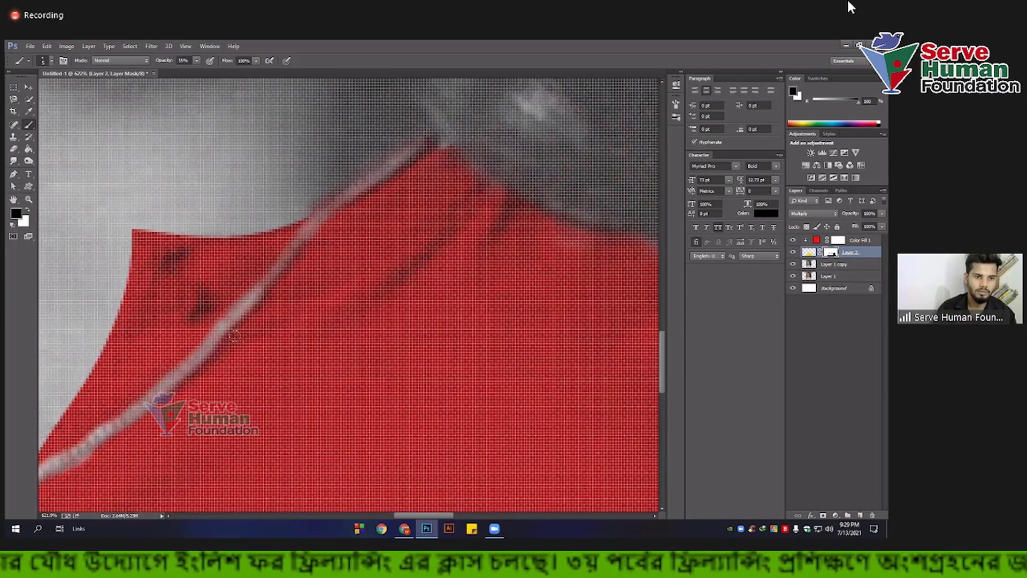
{"action": "scroll", "coordinate": [253, 319], "scroll_direction": "up", "scroll_amount": 1}
{"action": "scroll", "coordinate": [316, 309], "scroll_direction": "up", "scroll_amount": 2}
{"action": "scroll", "coordinate": [316, 309], "scroll_direction": "right", "scroll_amount": 2}
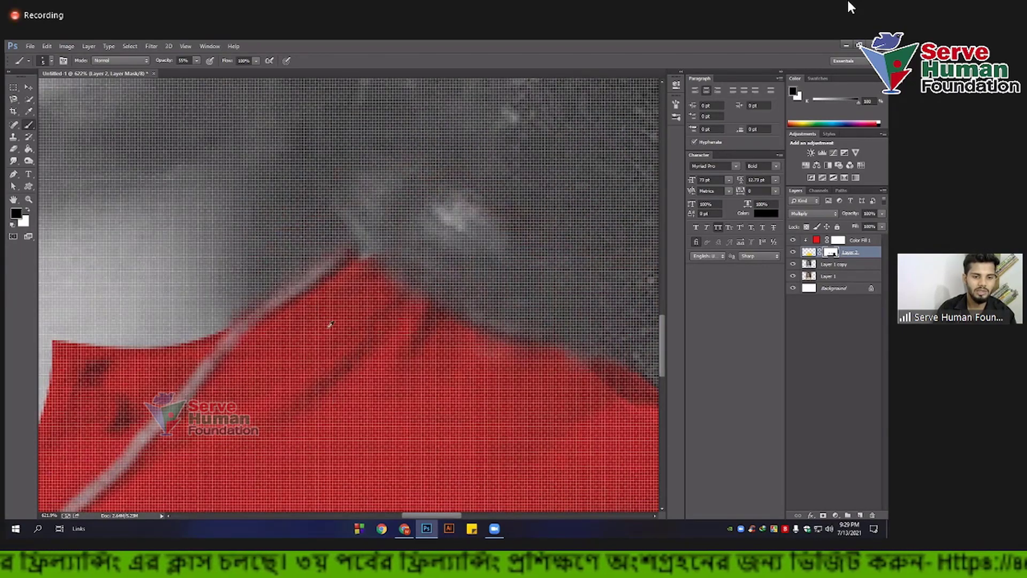
{"action": "scroll", "coordinate": [328, 397], "scroll_direction": "down", "scroll_amount": 3}
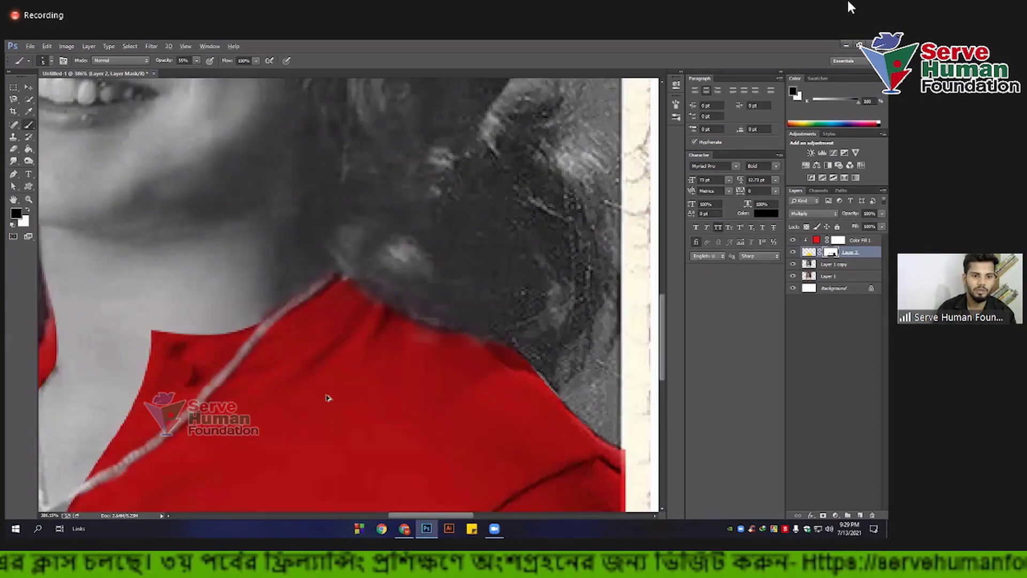
{"action": "scroll", "coordinate": [329, 401], "scroll_direction": "down", "scroll_amount": 3}
{"action": "scroll", "coordinate": [332, 408], "scroll_direction": "down", "scroll_amount": 2}
{"action": "scroll", "coordinate": [332, 408], "scroll_direction": "down", "scroll_amount": 1}
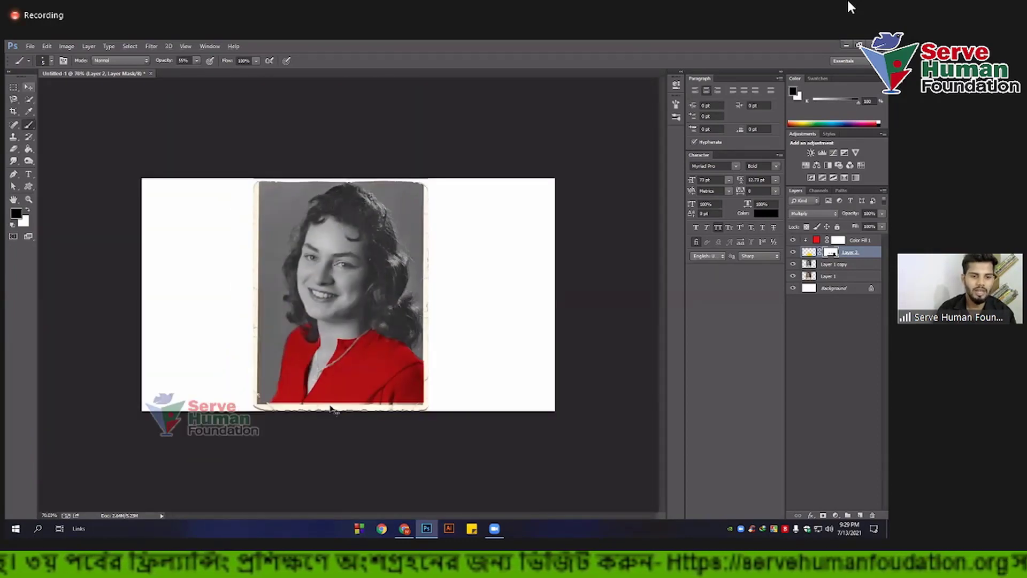
Step: Make Layer 1 copy the active layer using the Move tool
{"action": "key", "text": "v"}
{"action": "scroll", "coordinate": [332, 409], "scroll_direction": "up", "scroll_amount": 2}
{"action": "scroll", "coordinate": [316, 385], "scroll_direction": "up", "scroll_amount": 1}
{"action": "scroll", "coordinate": [299, 363], "scroll_direction": "up", "scroll_amount": 2}
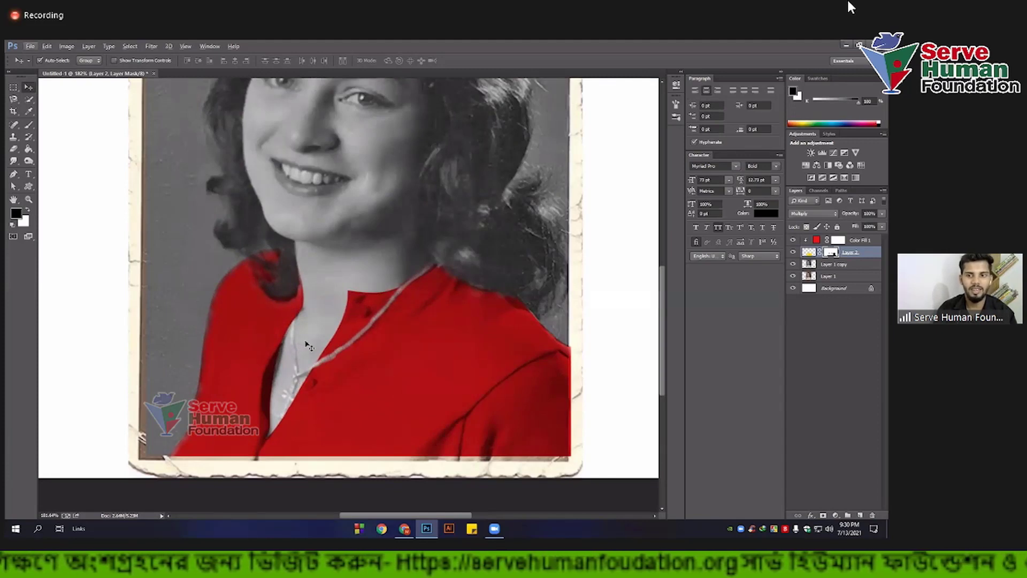
{"action": "scroll", "coordinate": [301, 409], "scroll_direction": "down", "scroll_amount": 1}
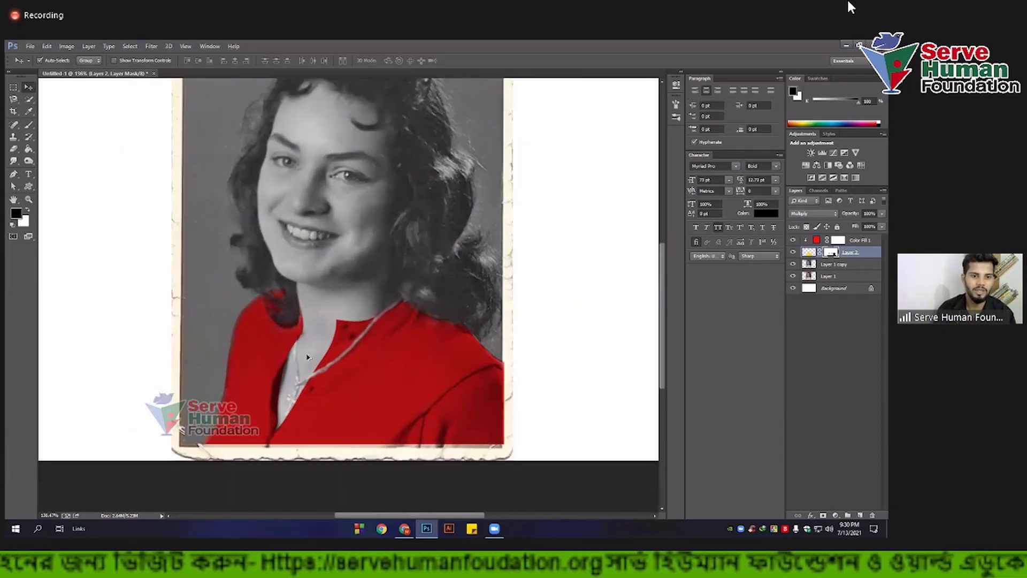
{"action": "left_click", "coordinate": [833, 264]}
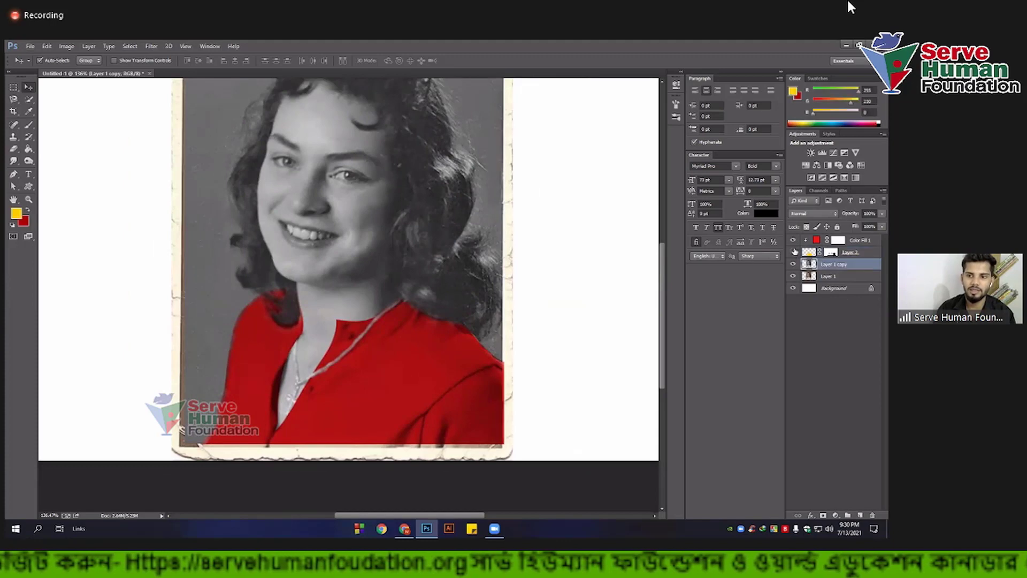
Step: Hide and re-show Color Fill 1 to compare the red shirt against the original
{"action": "left_click", "coordinate": [793, 240]}
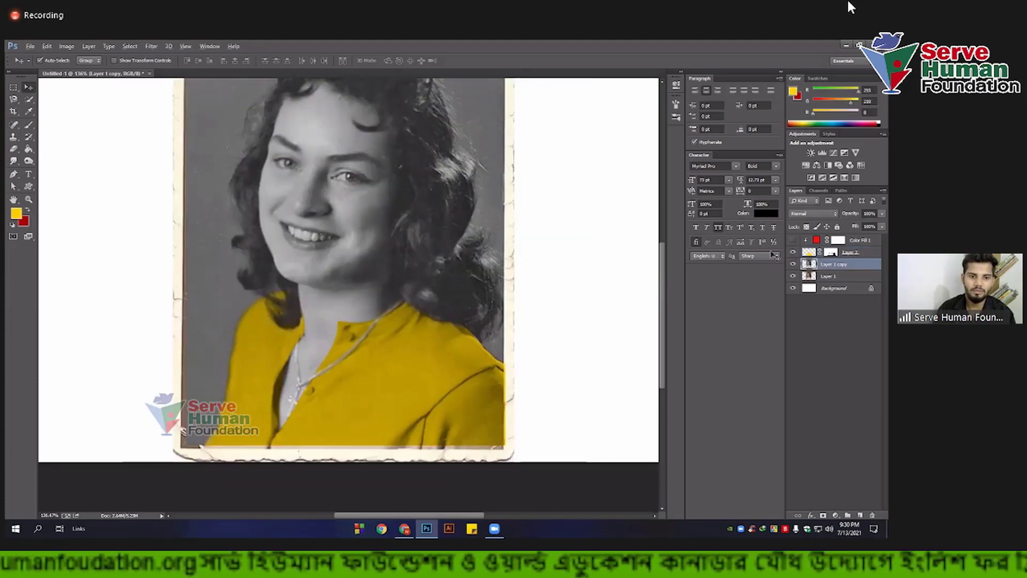
{"action": "scroll", "coordinate": [303, 394], "scroll_direction": "up", "scroll_amount": 5}
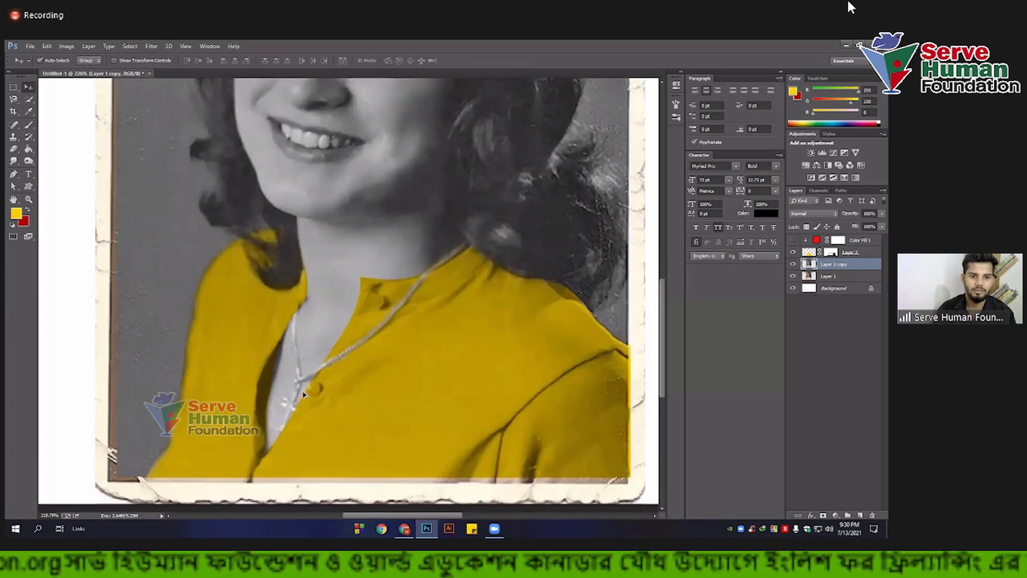
{"action": "scroll", "coordinate": [303, 395], "scroll_direction": "down", "scroll_amount": 5}
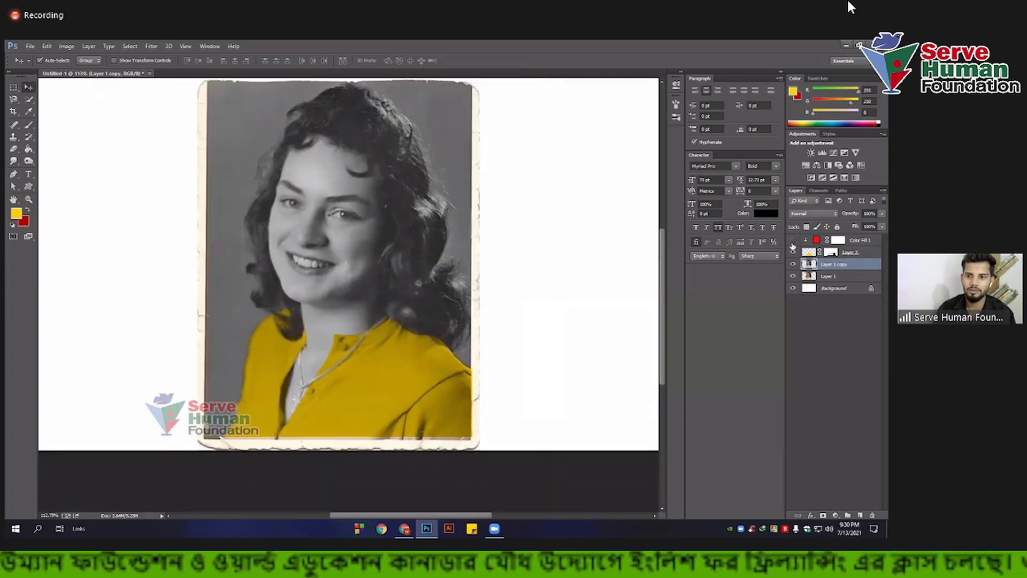
{"action": "left_click", "coordinate": [793, 241]}
{"action": "scroll", "coordinate": [371, 342], "scroll_direction": "down", "scroll_amount": 2}
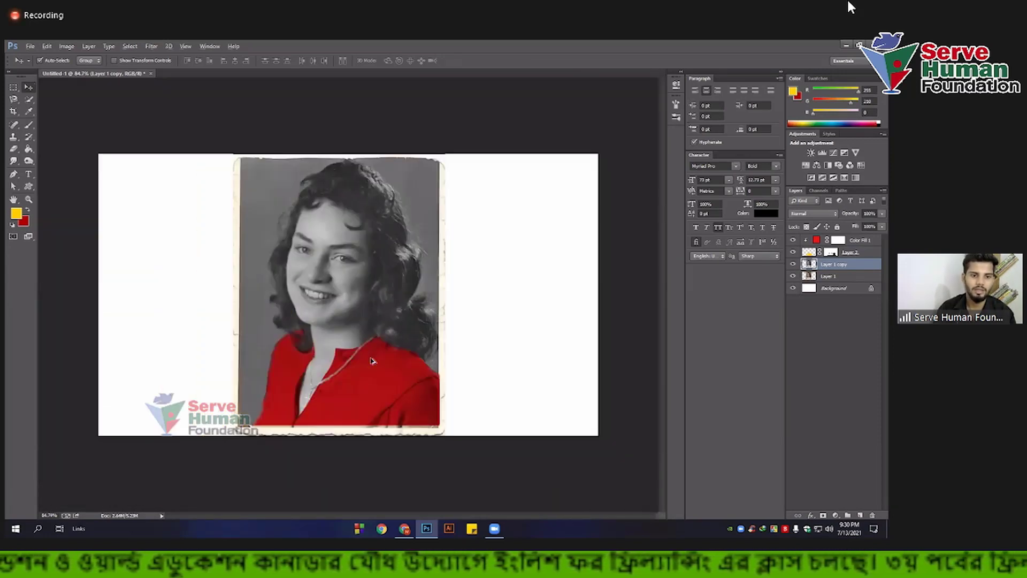
{"action": "scroll", "coordinate": [373, 362], "scroll_direction": "up", "scroll_amount": 1}
{"action": "scroll", "coordinate": [373, 361], "scroll_direction": "up", "scroll_amount": 2}
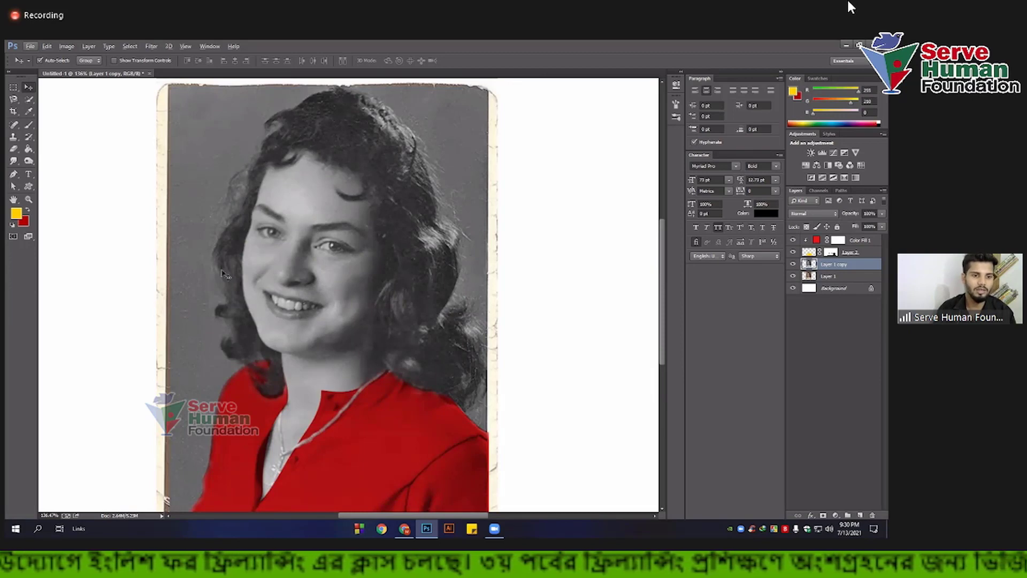
{"action": "key", "text": "p"}
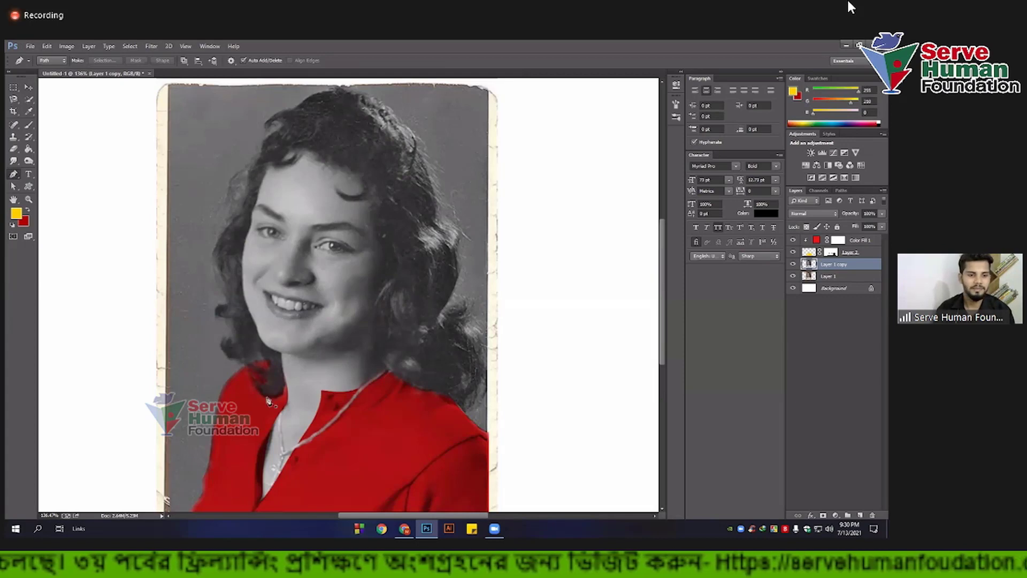
Step: Start the hair path where the hair meets the shirt, curving it along the neck
{"action": "scroll", "coordinate": [259, 400], "scroll_direction": "up", "scroll_amount": 2}
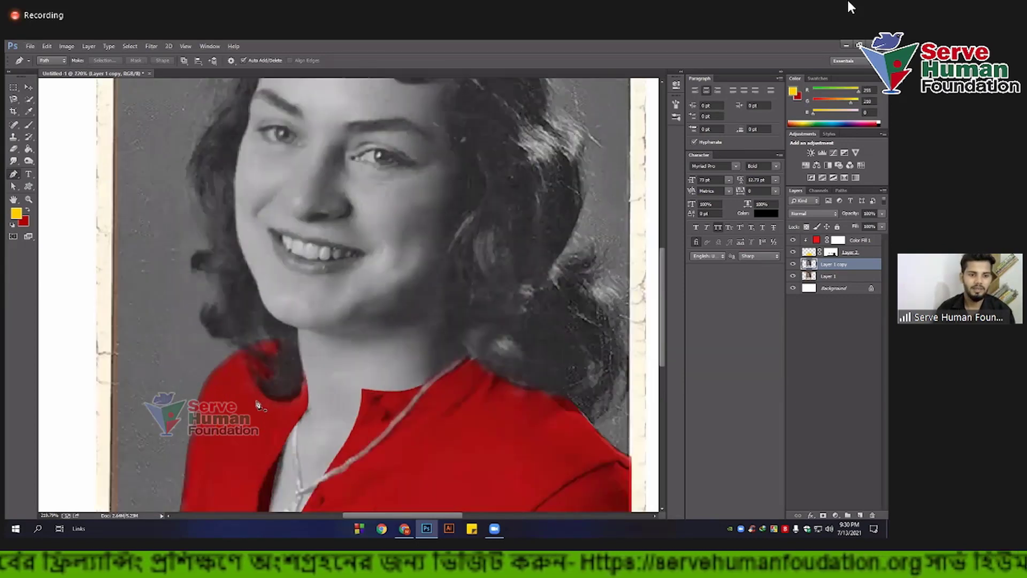
{"action": "scroll", "coordinate": [260, 407], "scroll_direction": "up", "scroll_amount": 1}
{"action": "scroll", "coordinate": [256, 374], "scroll_direction": "up", "scroll_amount": 1}
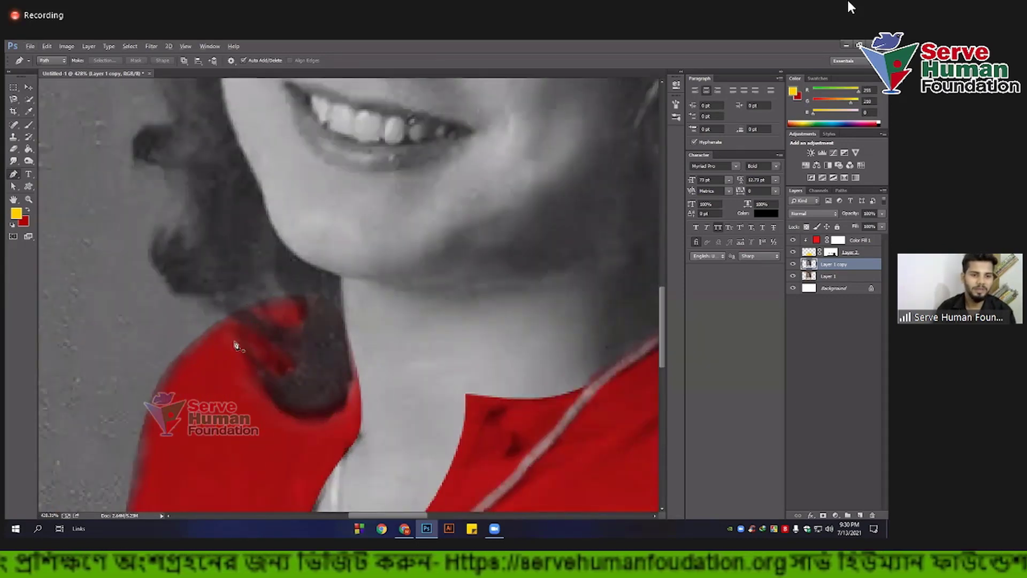
{"action": "scroll", "coordinate": [280, 381], "scroll_direction": "up", "scroll_amount": 1}
{"action": "scroll", "coordinate": [277, 376], "scroll_direction": "down", "scroll_amount": 1}
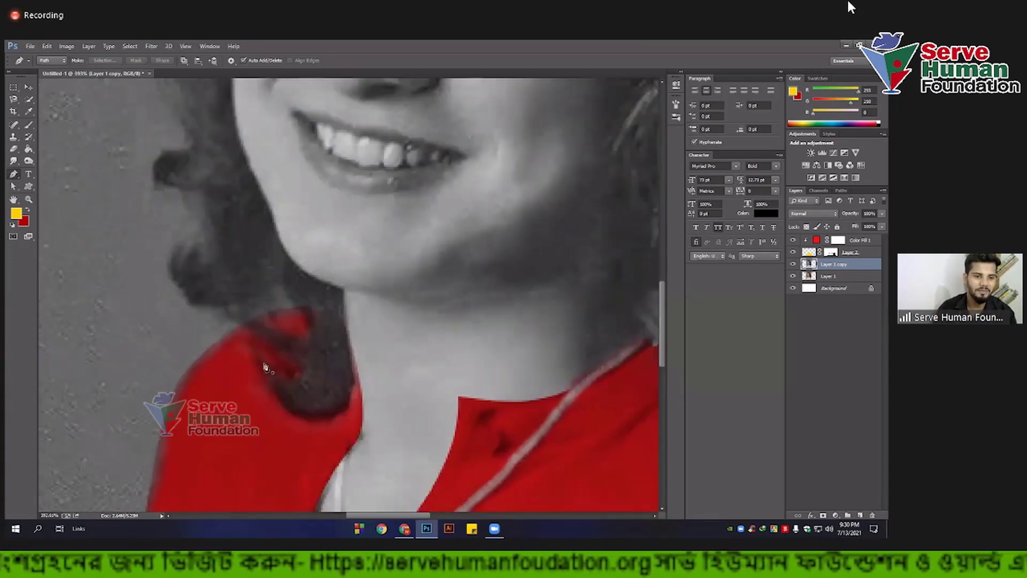
{"action": "left_click", "coordinate": [234, 328]}
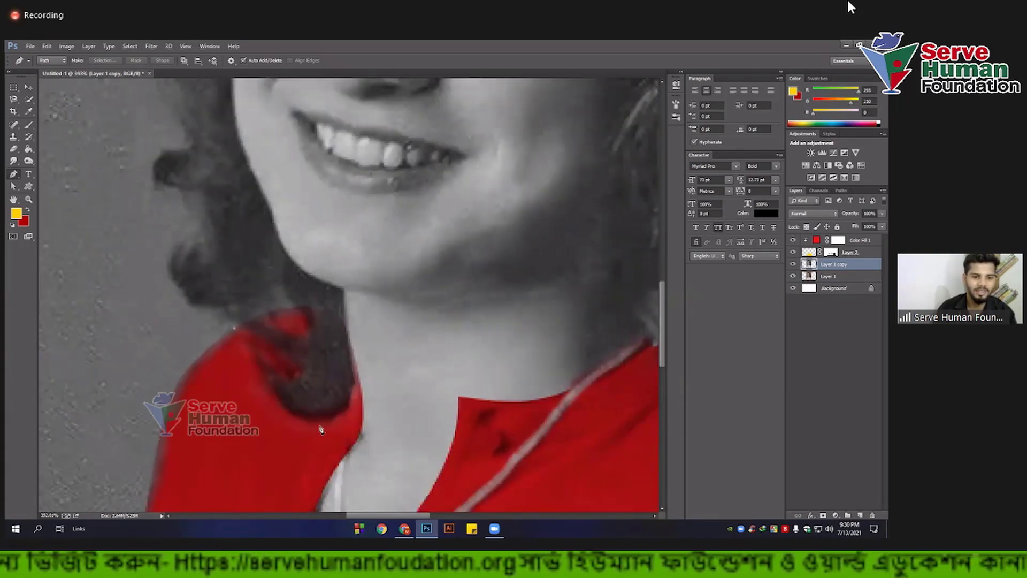
{"action": "mouse_move", "coordinate": [317, 419]}
{"action": "left_mouse_down"}
{"action": "mouse_move", "coordinate": [356, 407]}
{"action": "mouse_move", "coordinate": [260, 450]}
{"action": "left_mouse_up"}
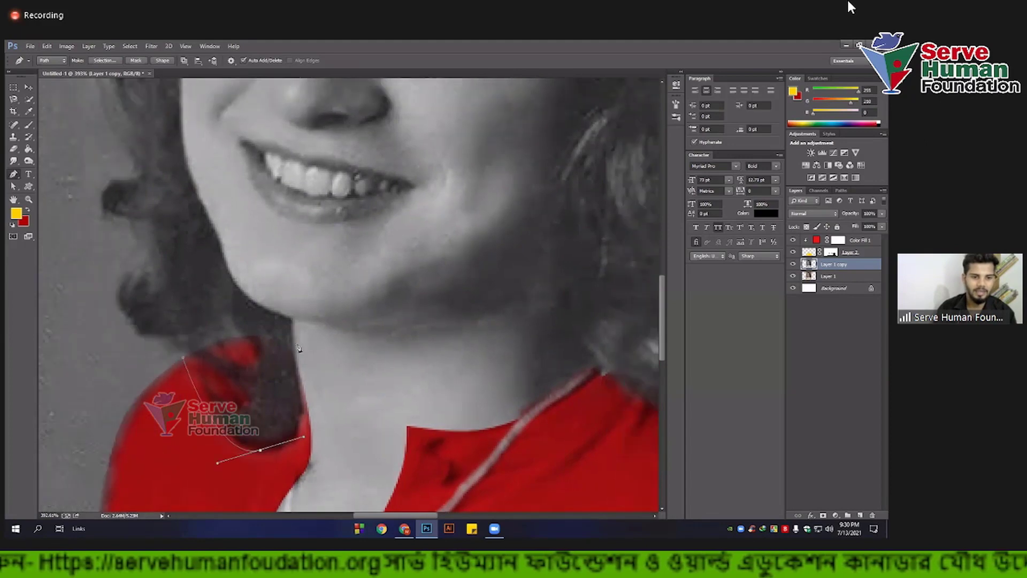
{"action": "mouse_move", "coordinate": [301, 374]}
{"action": "left_mouse_down"}
{"action": "mouse_move", "coordinate": [296, 340]}
{"action": "mouse_move", "coordinate": [282, 386]}
{"action": "left_mouse_up"}
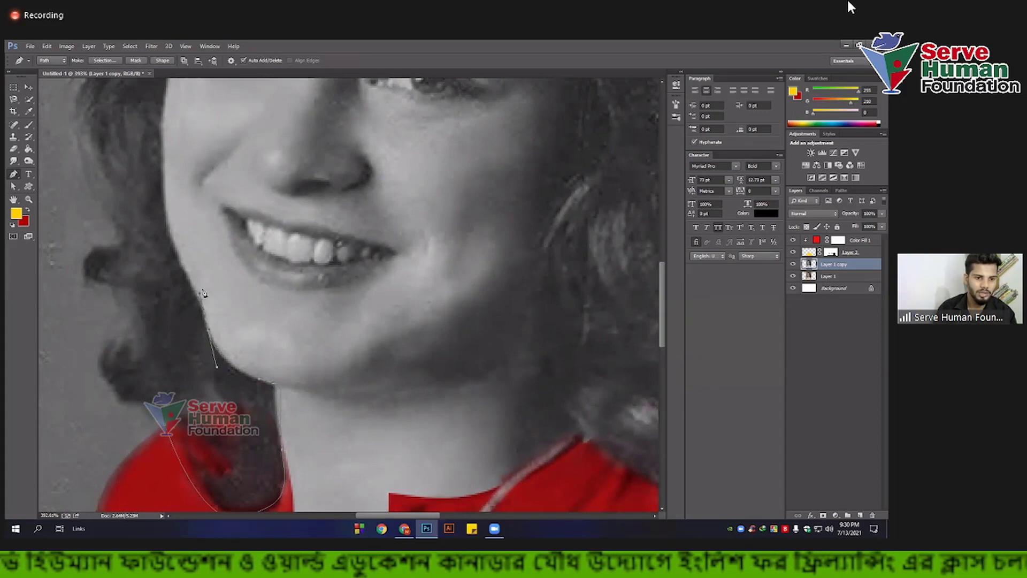
{"action": "left_click_drag", "start_coordinate": [207, 387], "coordinate": [237, 356]}
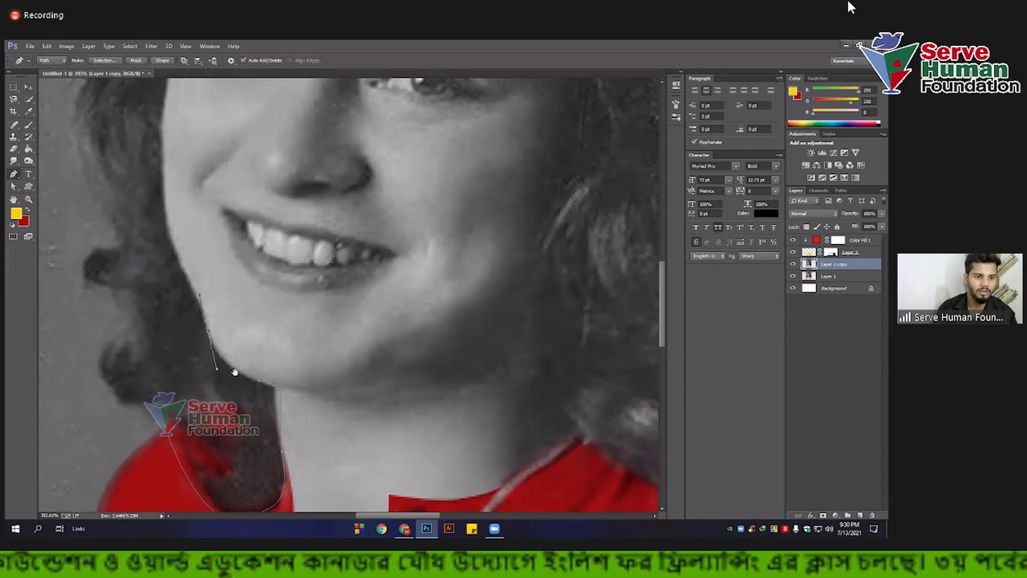
Step: Extend the path up the face edge and across the forehead hairline with smooth anchors
{"action": "scroll", "coordinate": [225, 343], "scroll_direction": "up", "scroll_amount": 3}
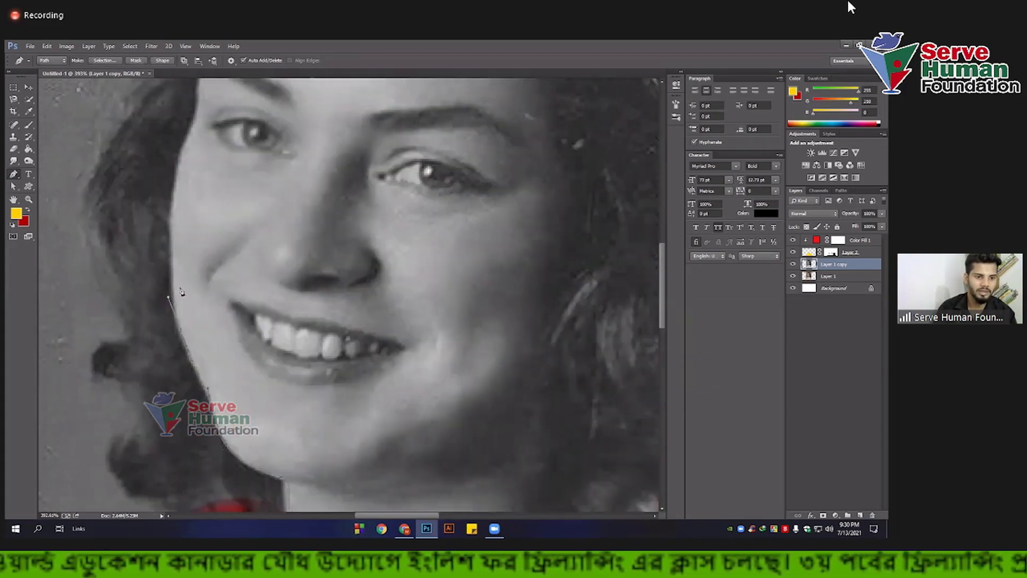
{"action": "scroll", "coordinate": [165, 279], "scroll_direction": "up", "scroll_amount": 3}
{"action": "left_click", "coordinate": [154, 330]}
{"action": "left_click", "coordinate": [162, 274]}
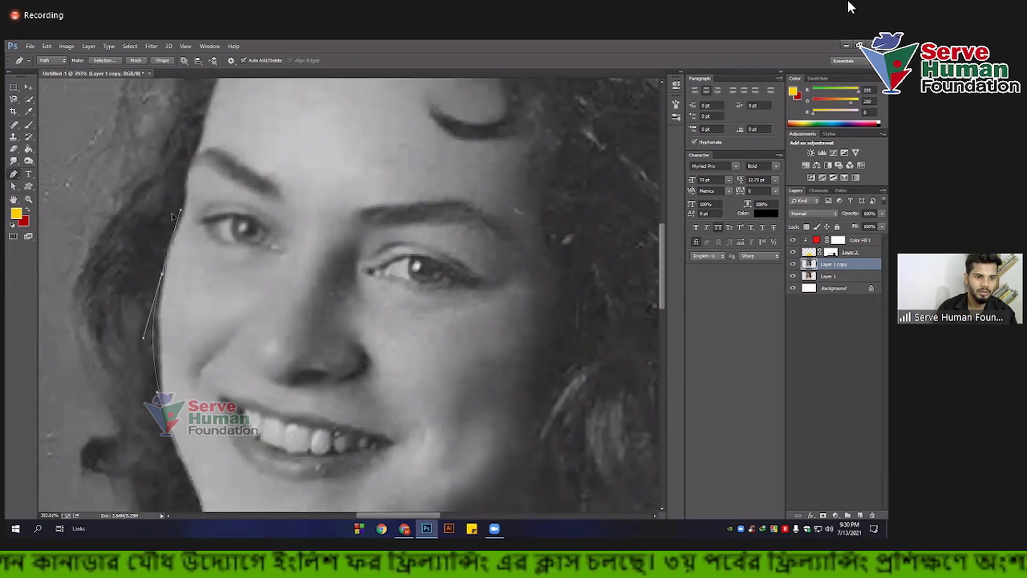
{"action": "left_click", "coordinate": [170, 220]}
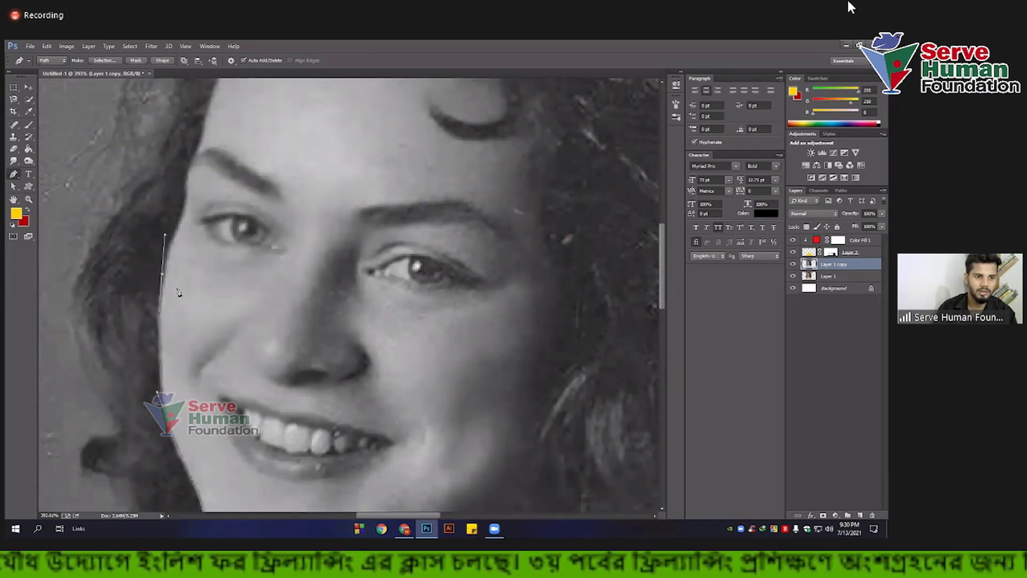
{"action": "scroll", "coordinate": [177, 279], "scroll_direction": "up", "scroll_amount": 3}
{"action": "left_click", "coordinate": [180, 232]}
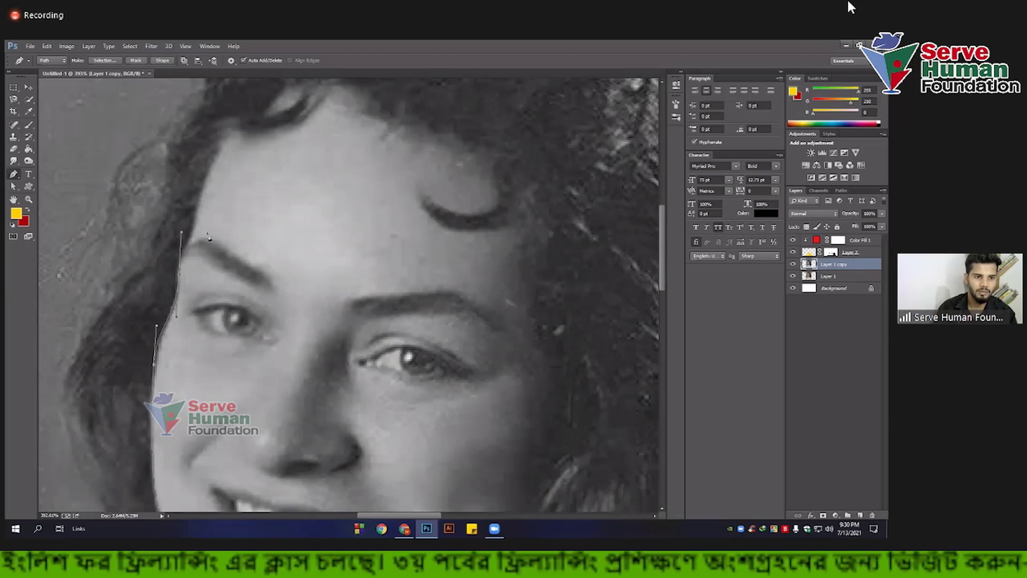
{"action": "scroll", "coordinate": [171, 241], "scroll_direction": "up", "scroll_amount": 3}
{"action": "left_click_drag", "start_coordinate": [169, 228], "coordinate": [198, 210]}
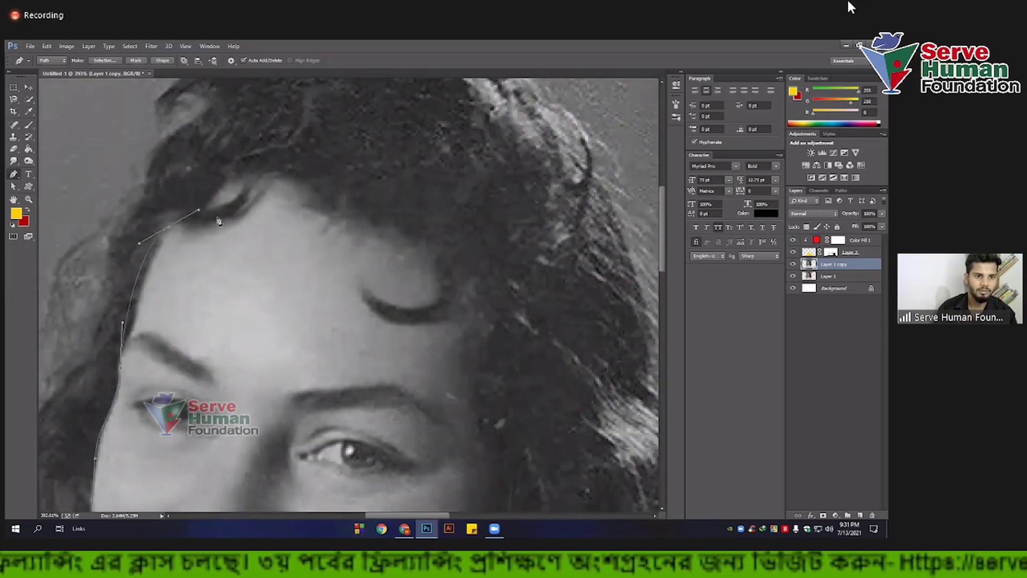
{"action": "left_click_drag", "start_coordinate": [250, 177], "coordinate": [314, 183]}
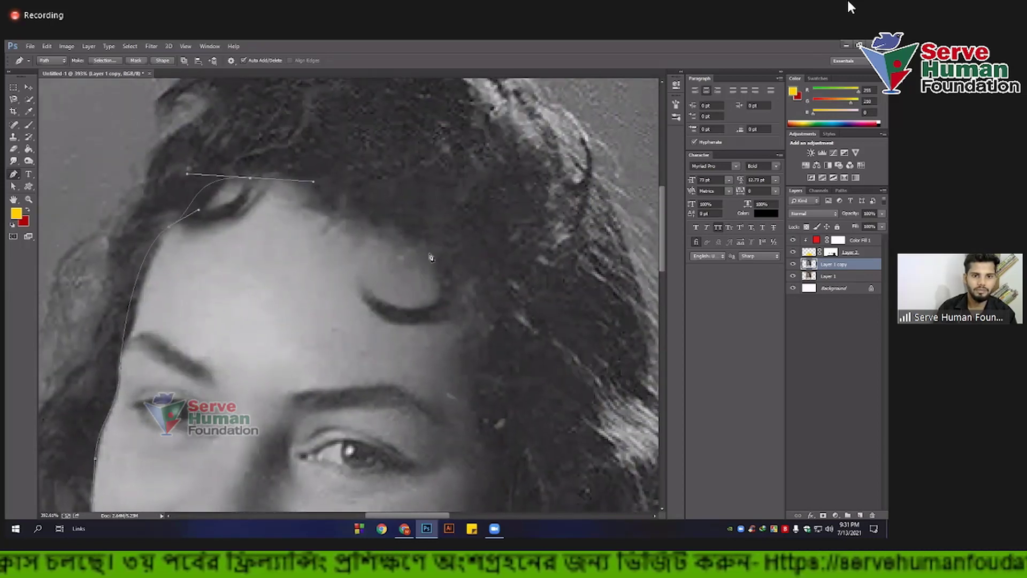
{"action": "left_click_drag", "start_coordinate": [394, 232], "coordinate": [433, 259]}
{"action": "mouse_move", "coordinate": [473, 292]}
{"action": "left_mouse_down"}
{"action": "mouse_move", "coordinate": [347, 203]}
{"action": "mouse_move", "coordinate": [299, 193]}
{"action": "left_mouse_up"}
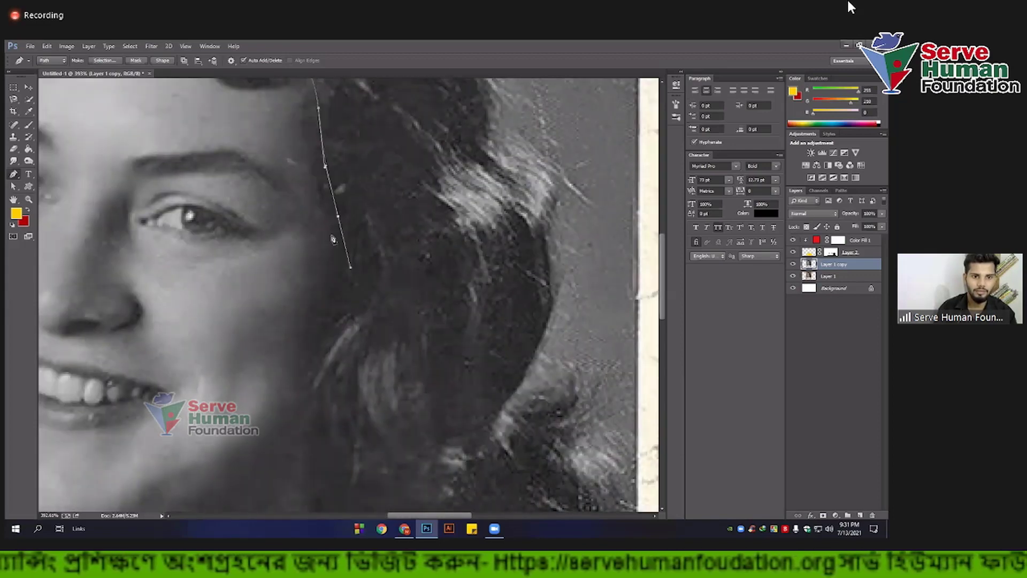
Step: Continue the path down the outer hair edge to where the hair meets the shoulder
{"action": "left_click_drag", "start_coordinate": [332, 241], "coordinate": [318, 134]}
{"action": "scroll", "coordinate": [318, 134], "scroll_direction": "down", "scroll_amount": 3}
{"action": "left_click_drag", "start_coordinate": [315, 241], "coordinate": [384, 339]}
{"action": "scroll", "coordinate": [331, 289], "scroll_direction": "up", "scroll_amount": 2}
{"action": "left_click_drag", "start_coordinate": [483, 375], "coordinate": [335, 338]}
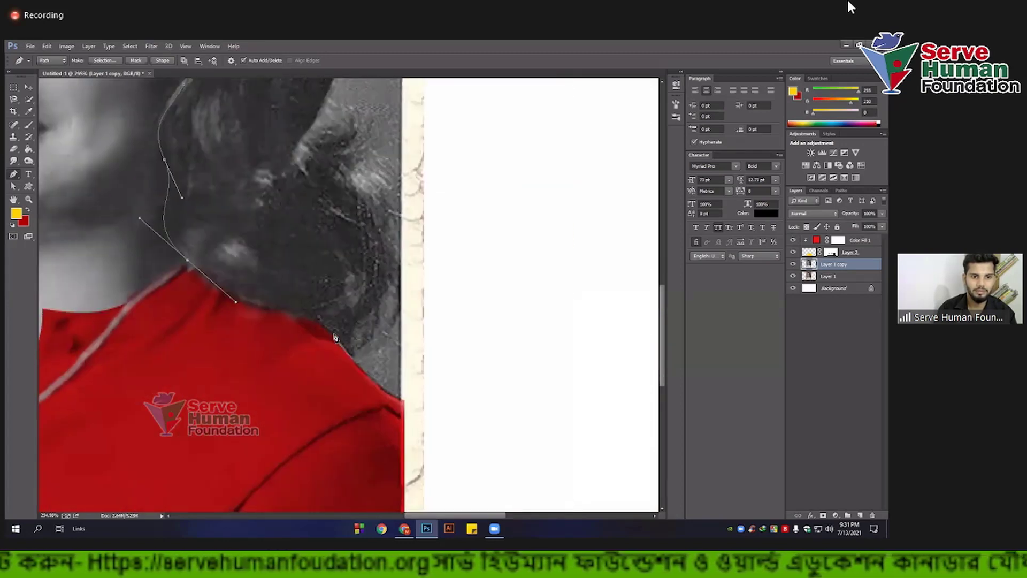
{"action": "scroll", "coordinate": [294, 314], "scroll_direction": "up", "scroll_amount": 1}
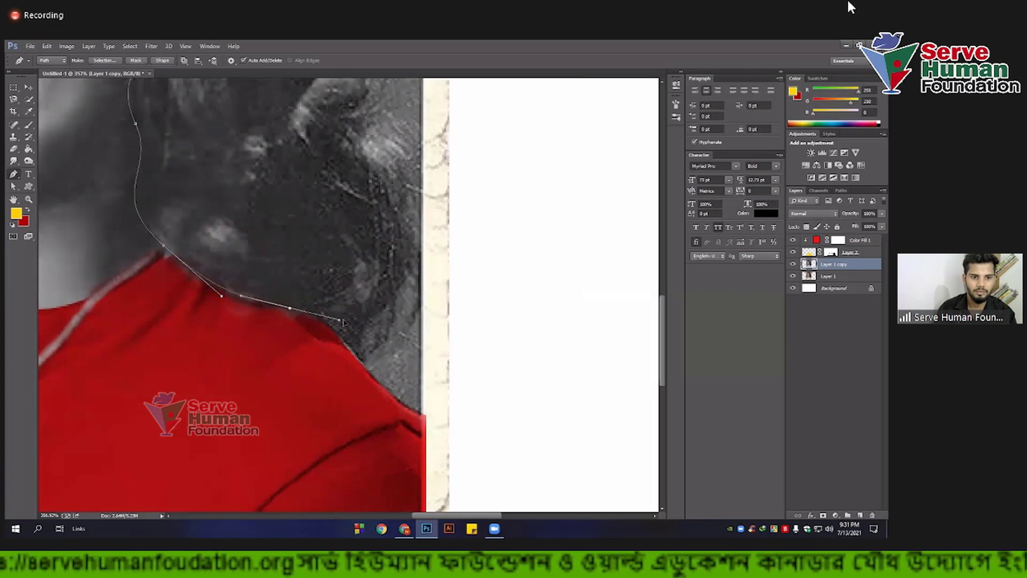
{"action": "left_click", "coordinate": [343, 320]}
{"action": "left_click_drag", "start_coordinate": [330, 318], "coordinate": [324, 317]}
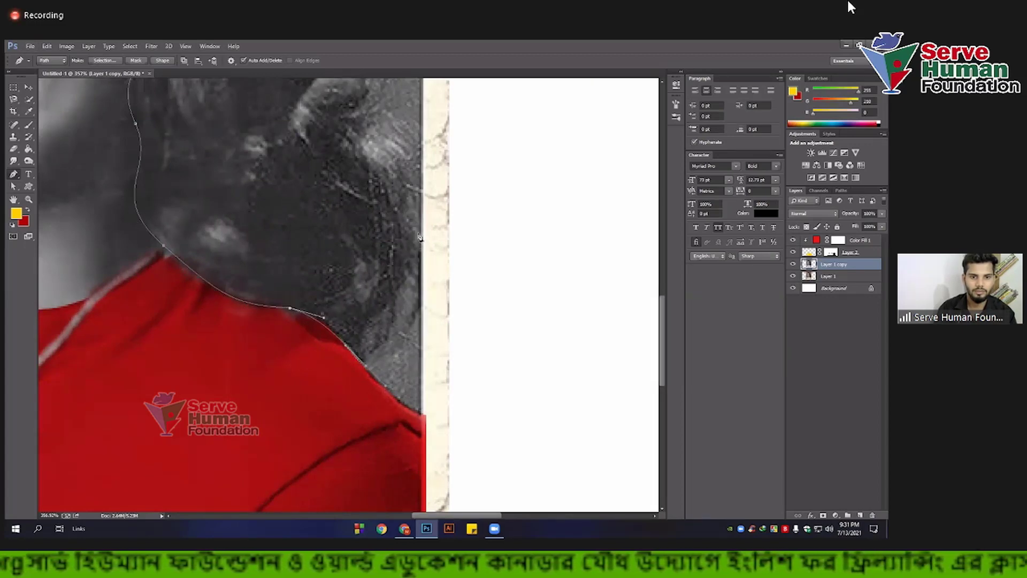
Step: Add anchors down the hair beside the face, undo misplaced ones, and fit the photo in the window
{"action": "left_click_drag", "start_coordinate": [409, 259], "coordinate": [404, 358]}
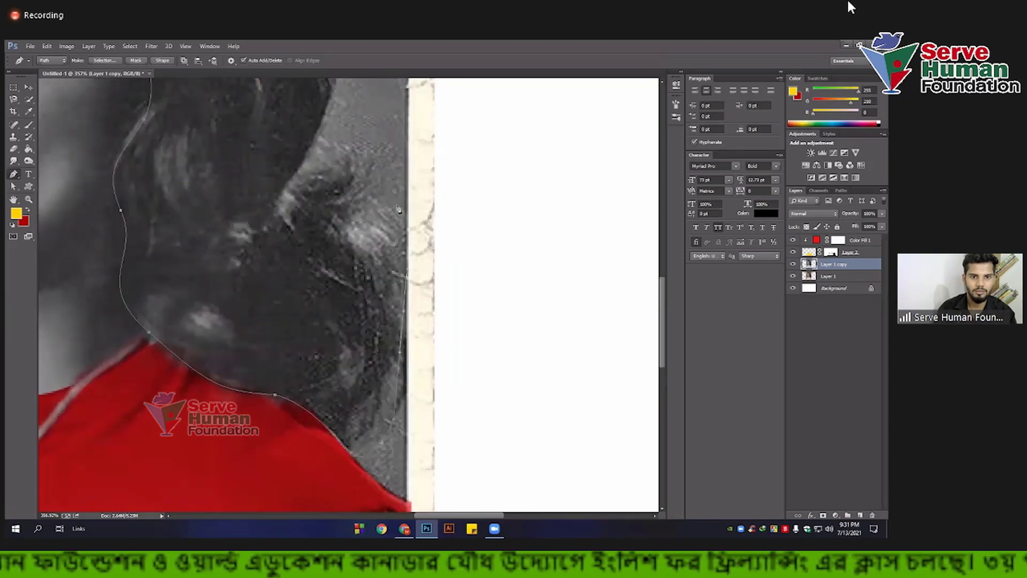
{"action": "left_click_drag", "start_coordinate": [374, 172], "coordinate": [380, 276]}
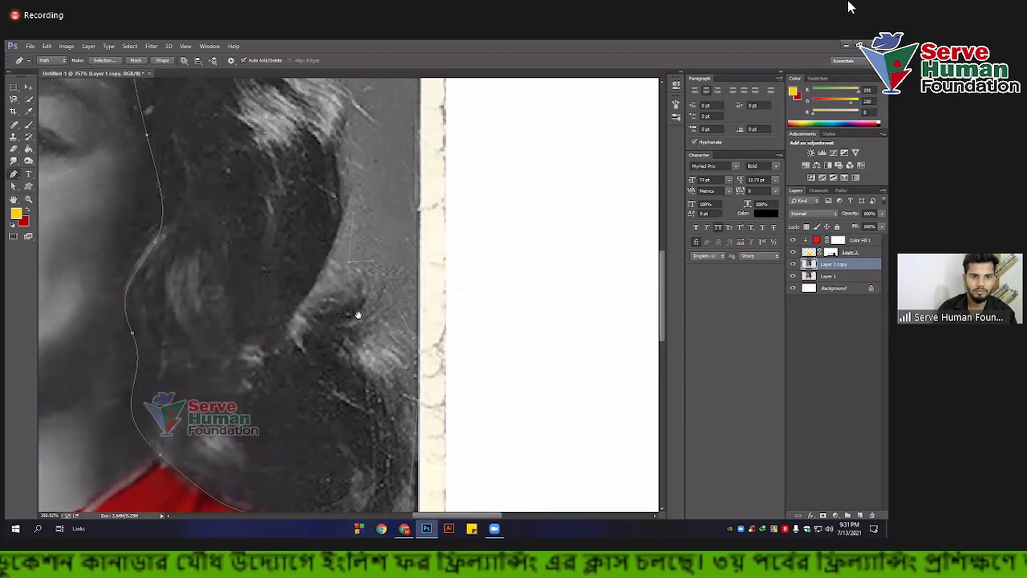
{"action": "left_click_drag", "start_coordinate": [355, 211], "coordinate": [322, 280]}
{"action": "left_click_drag", "start_coordinate": [342, 176], "coordinate": [381, 319]}
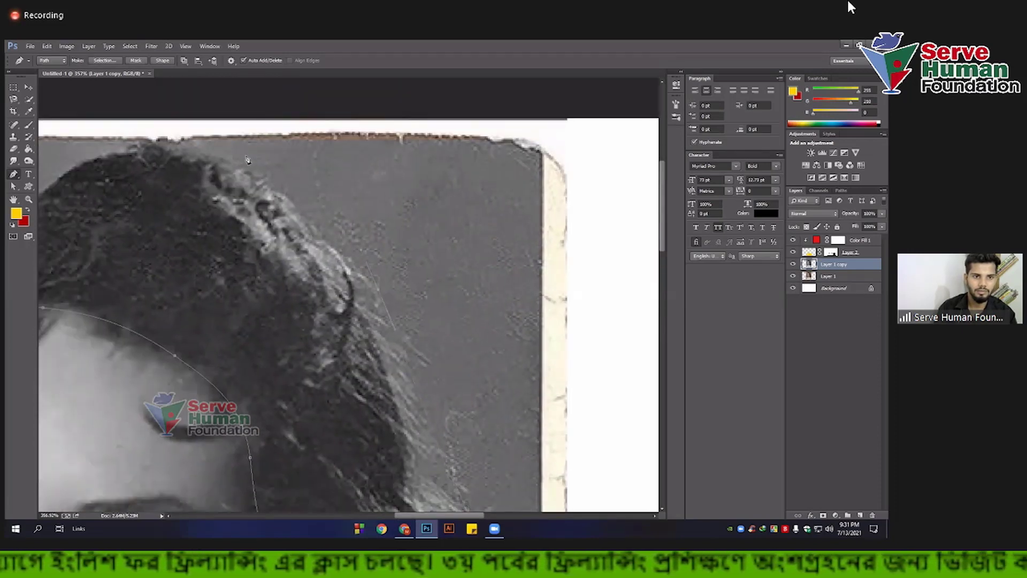
{"action": "scroll", "coordinate": [299, 160], "scroll_direction": "left", "scroll_amount": 5}
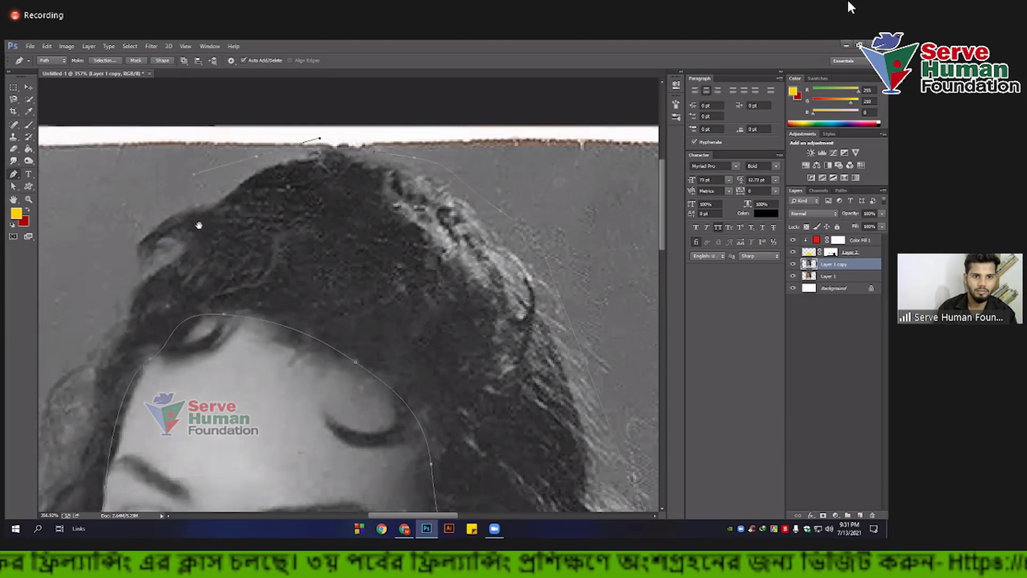
{"action": "scroll", "coordinate": [231, 198], "scroll_direction": "down", "scroll_amount": 3}
{"action": "scroll", "coordinate": [251, 198], "scroll_direction": "down", "scroll_amount": 1}
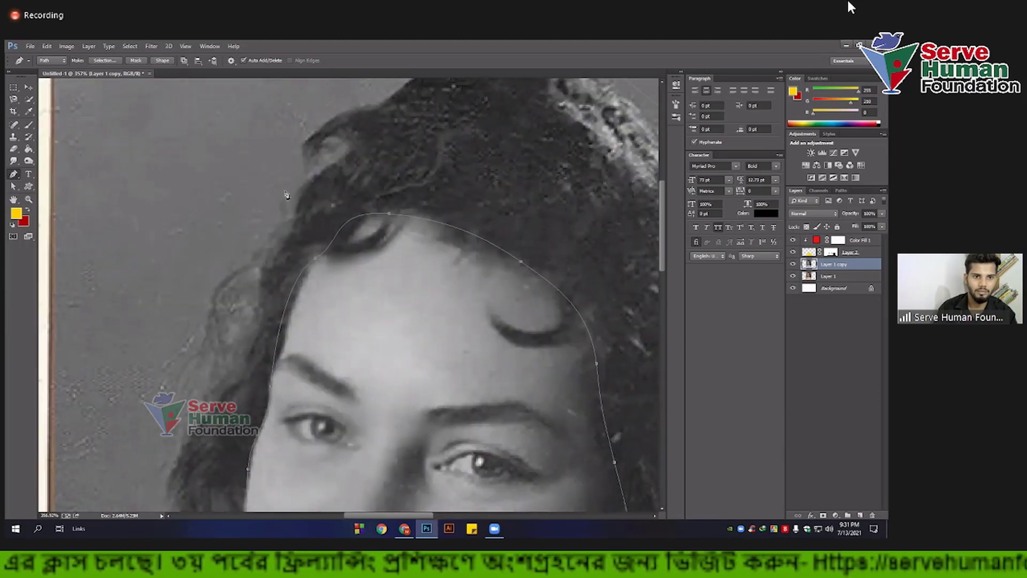
{"action": "scroll", "coordinate": [323, 87], "scroll_direction": "down", "scroll_amount": 5}
{"action": "scroll", "coordinate": [323, 87], "scroll_direction": "left", "scroll_amount": 2}
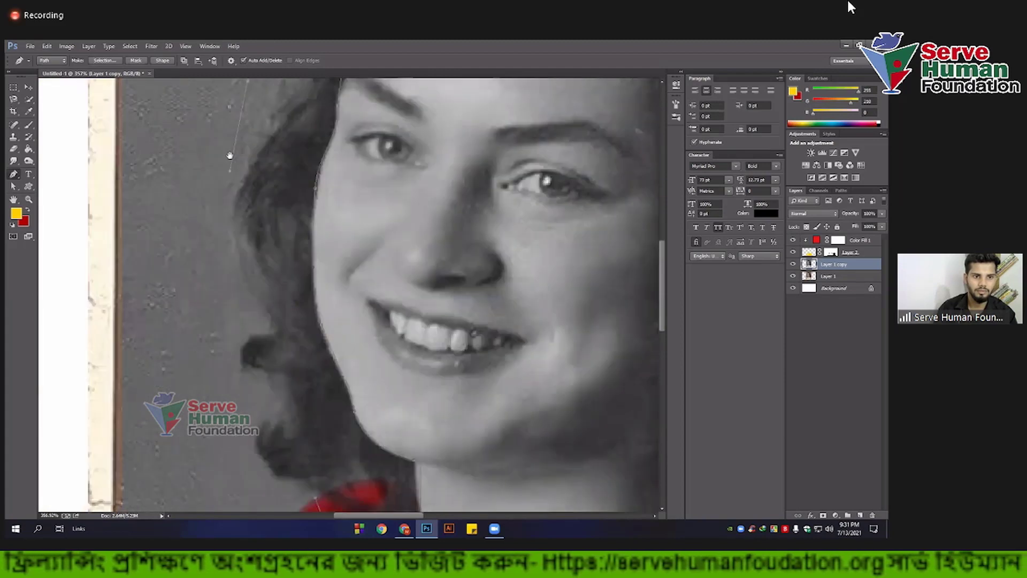
{"action": "scroll", "coordinate": [226, 248], "scroll_direction": "down", "scroll_amount": 4}
{"action": "left_click", "coordinate": [245, 200]}
{"action": "left_click", "coordinate": [256, 231]}
{"action": "left_click", "coordinate": [239, 267]}
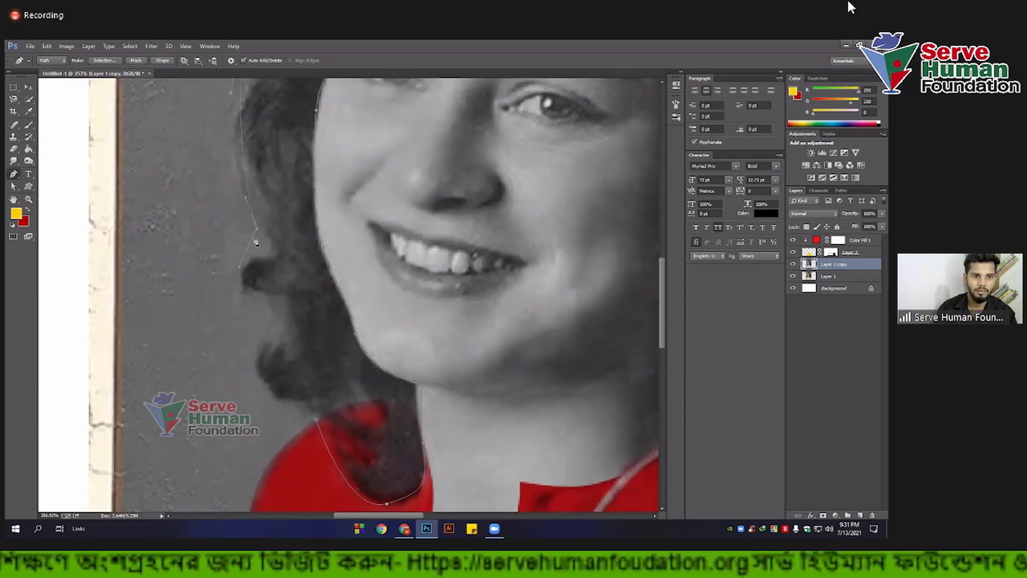
{"action": "scroll", "coordinate": [257, 316], "scroll_direction": "down", "scroll_amount": 2}
{"action": "key", "text": "ctrl+z"}
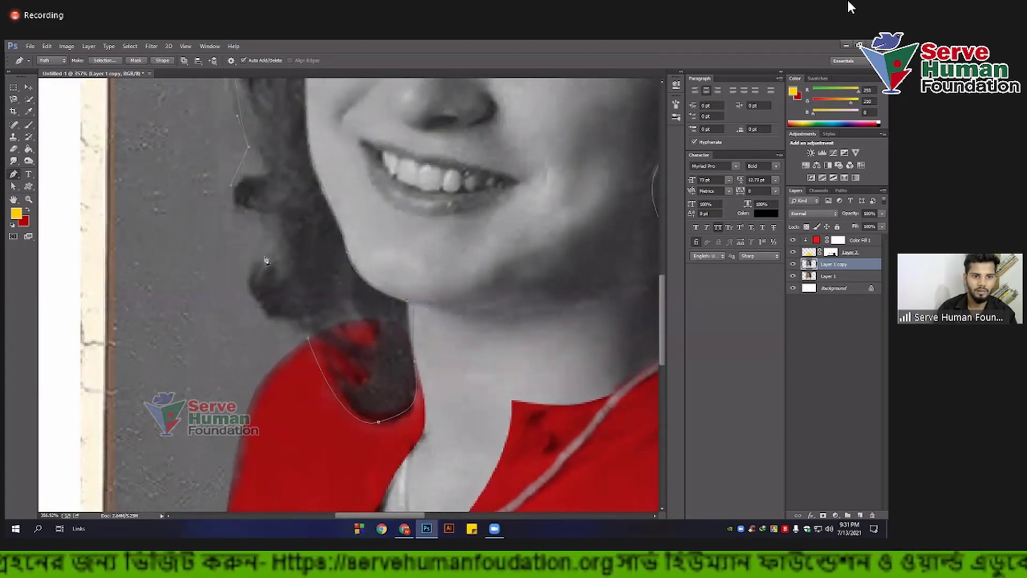
{"action": "scroll", "coordinate": [268, 276], "scroll_direction": "down", "scroll_amount": 2}
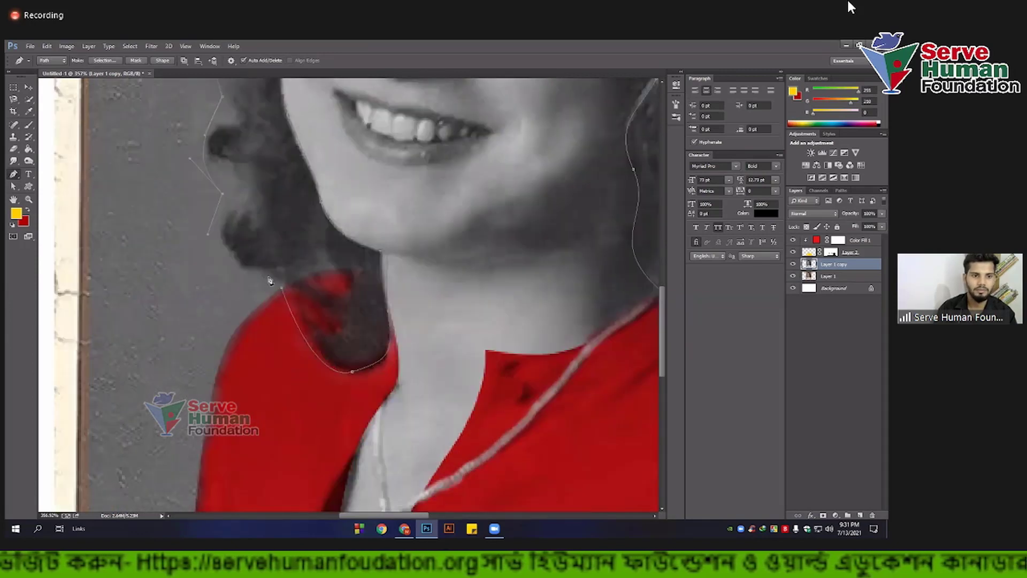
{"action": "key", "text": "ctrl+0"}
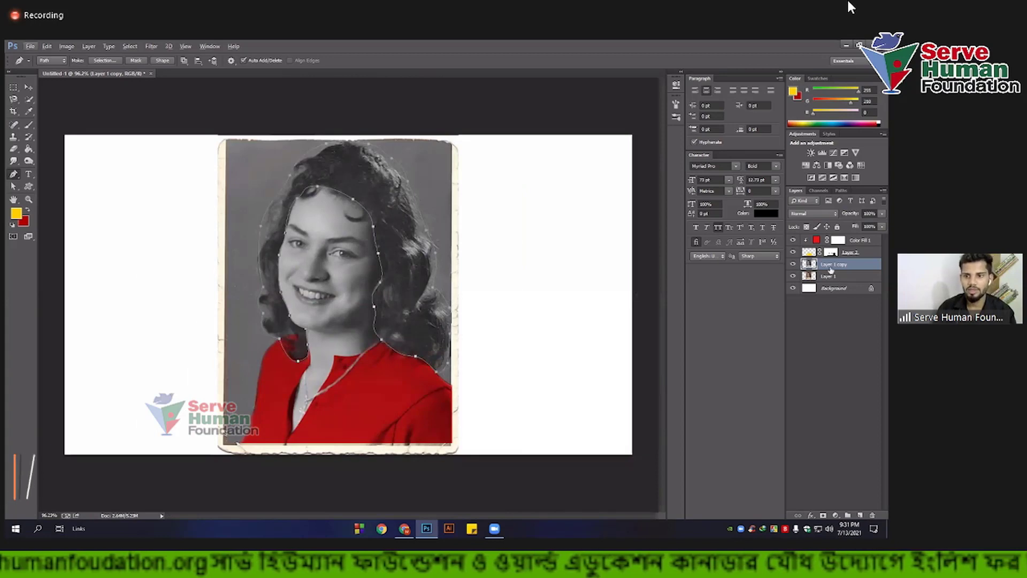
Step: Hide the shirt colour and group Color Fill 1 and Layer 2 into Group 1
{"action": "left_click", "coordinate": [793, 252]}
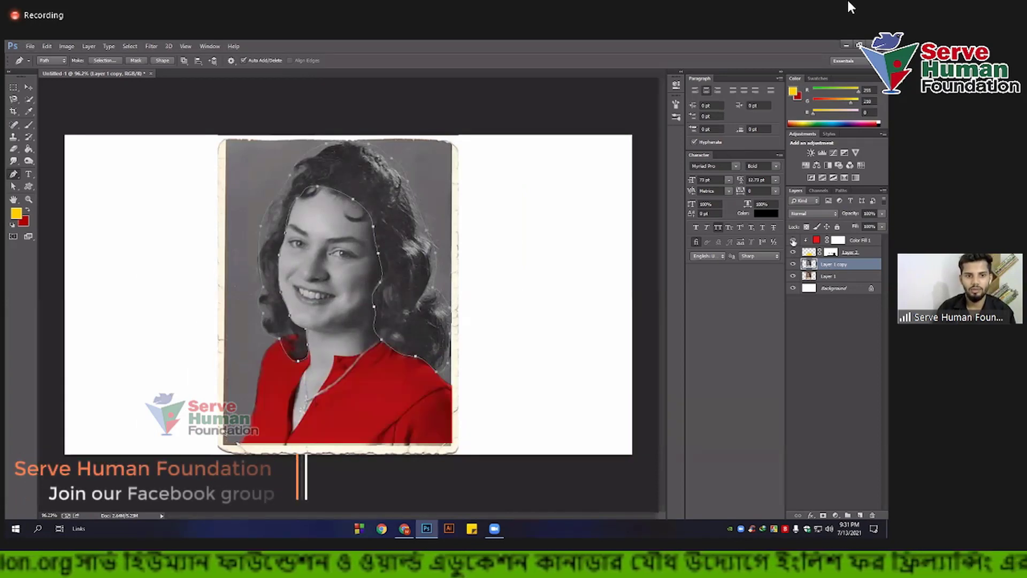
{"action": "left_click", "coordinate": [794, 241]}
{"action": "left_click", "coordinate": [793, 253]}
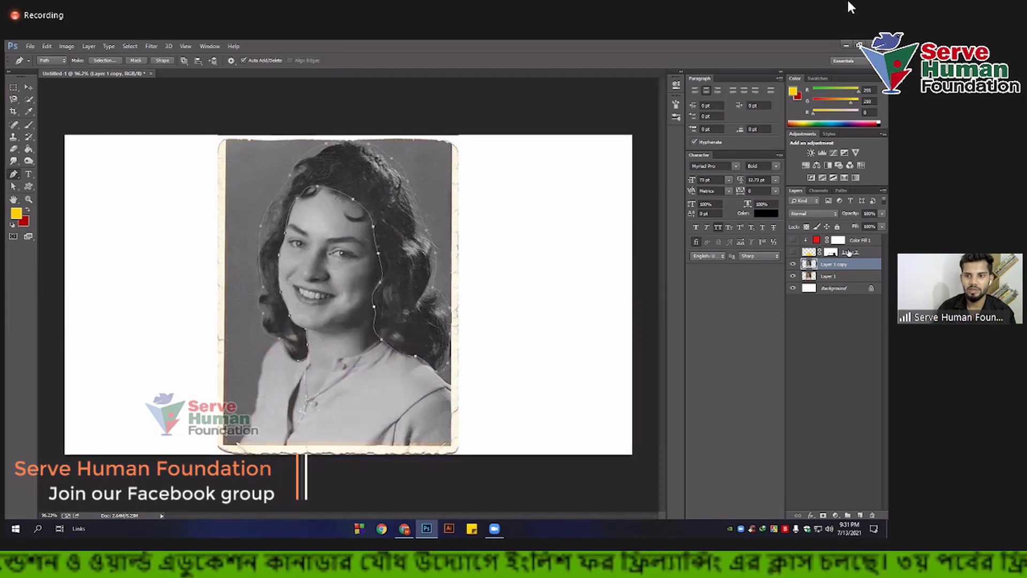
{"action": "left_click", "coordinate": [839, 252]}
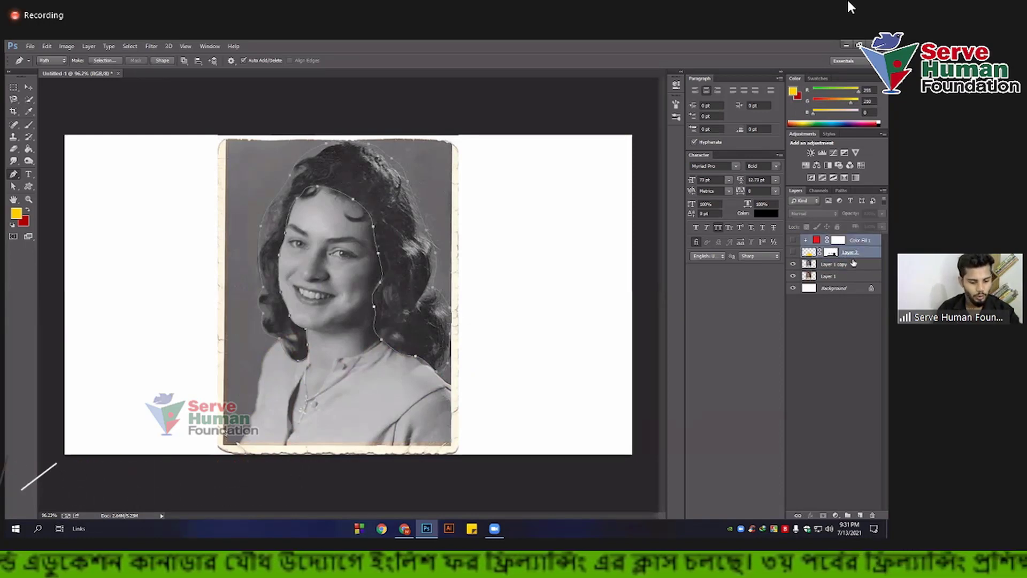
{"action": "key", "text": "ctrl+g"}
Step: Load the hair path as a selection with Layer 1 copy active
{"action": "left_click", "coordinate": [841, 254]}
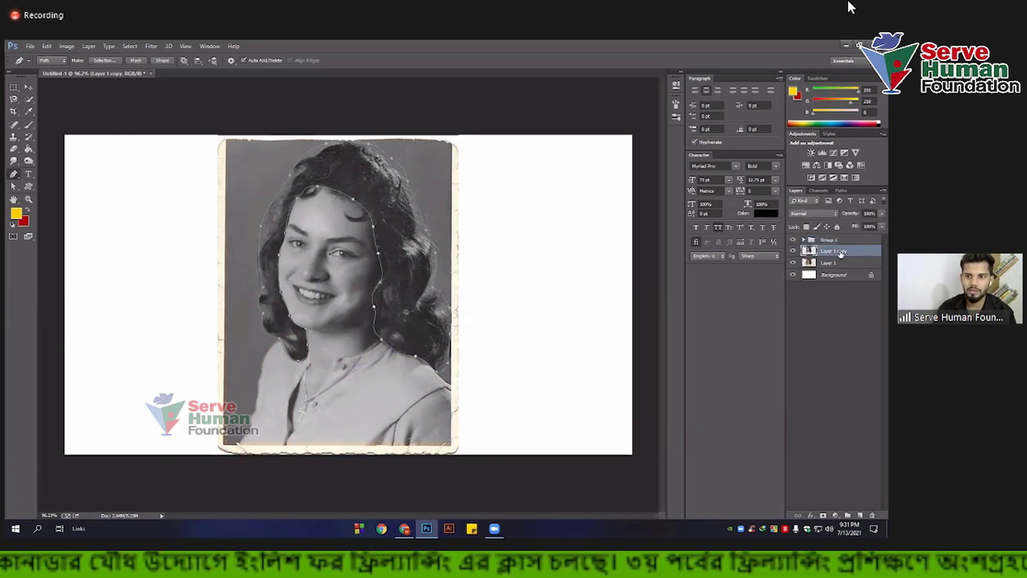
{"action": "left_click", "coordinate": [106, 61]}
{"action": "left_click", "coordinate": [366, 139]}
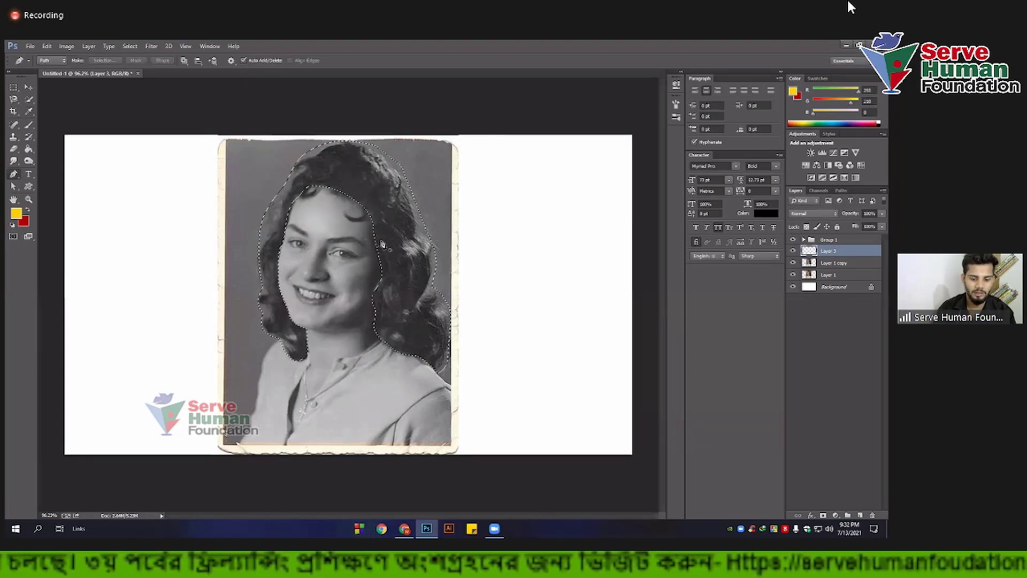
Step: Fill the hair selection with yellow, deselect, and set Layer 3's blend mode to Multiply
{"action": "key", "text": "alt+BackSpace"}
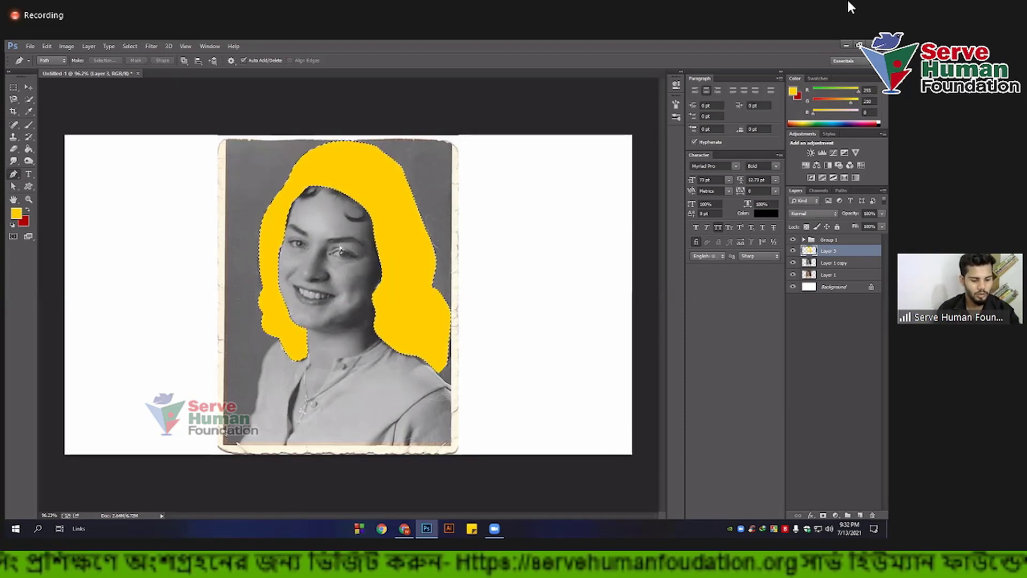
{"action": "key", "text": "ctrl+d"}
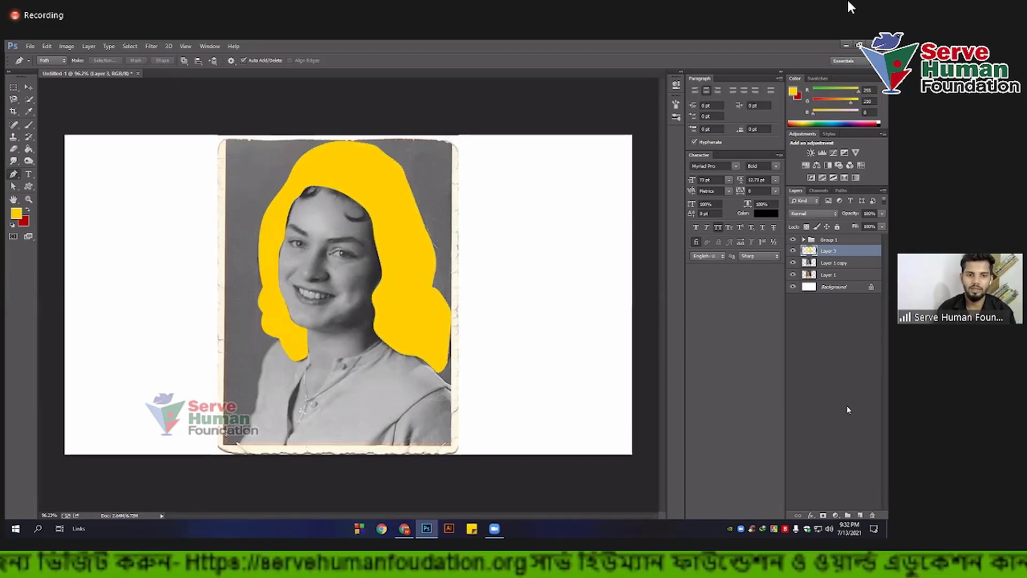
{"action": "left_click", "coordinate": [825, 214]}
{"action": "left_click", "coordinate": [803, 247]}
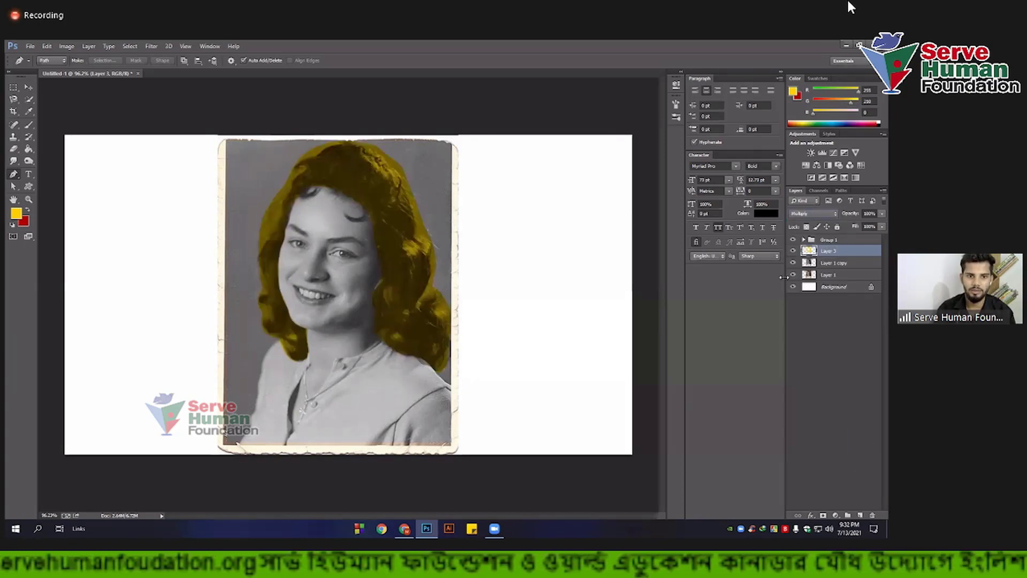
{"action": "left_click", "coordinate": [833, 514]}
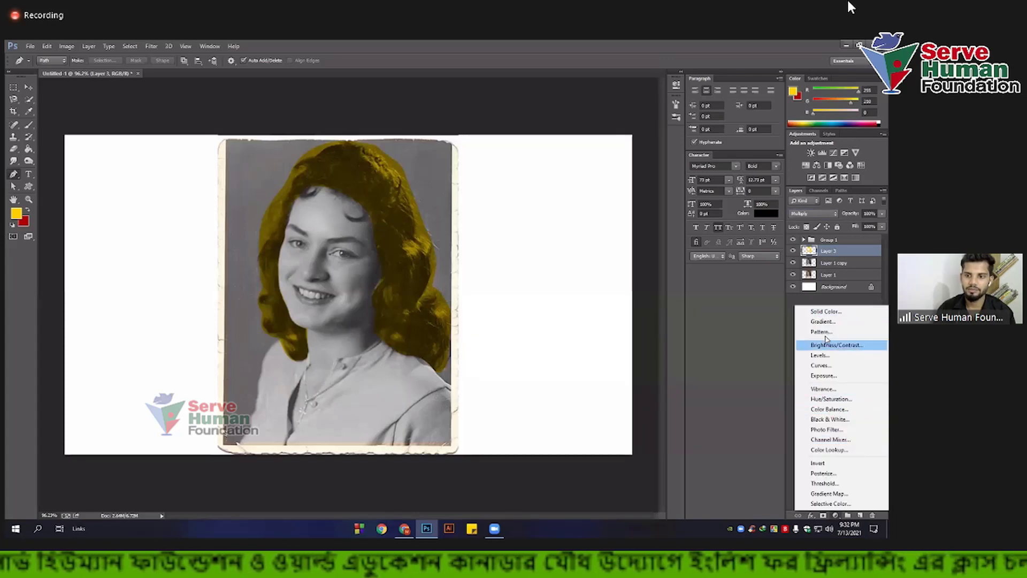
Step: Add a yellow Solid Color fill layer, Color Fill 2, clipped to the hair layer
{"action": "left_click", "coordinate": [833, 313]}
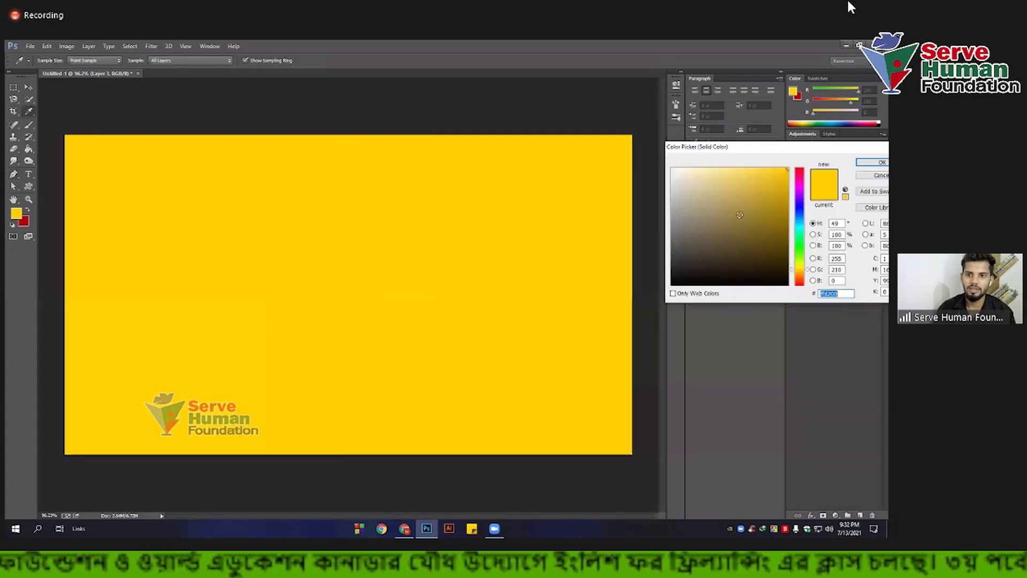
{"action": "left_click", "coordinate": [872, 162]}
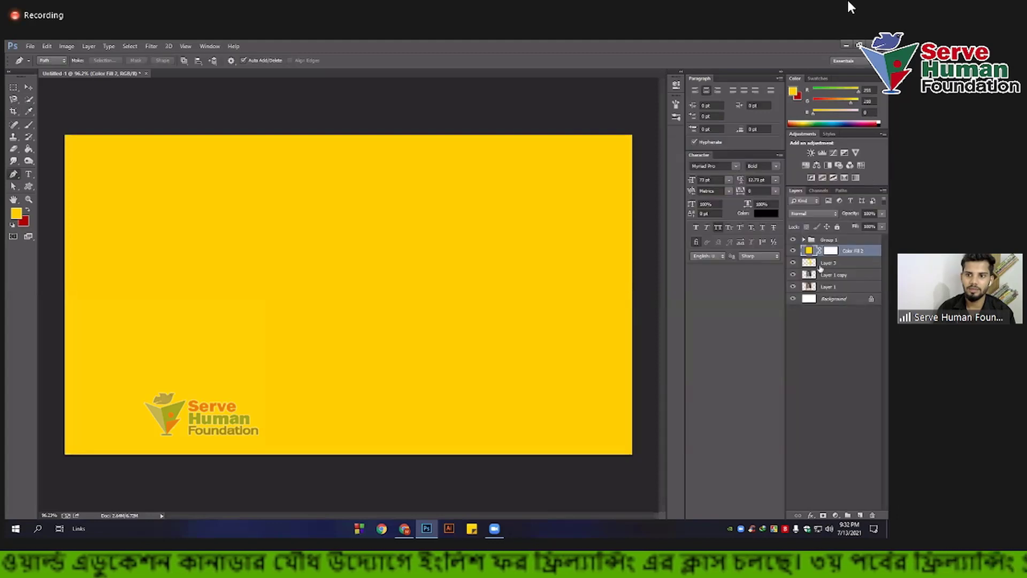
{"action": "right_click", "coordinate": [846, 251]}
{"action": "left_click", "coordinate": [757, 265]}
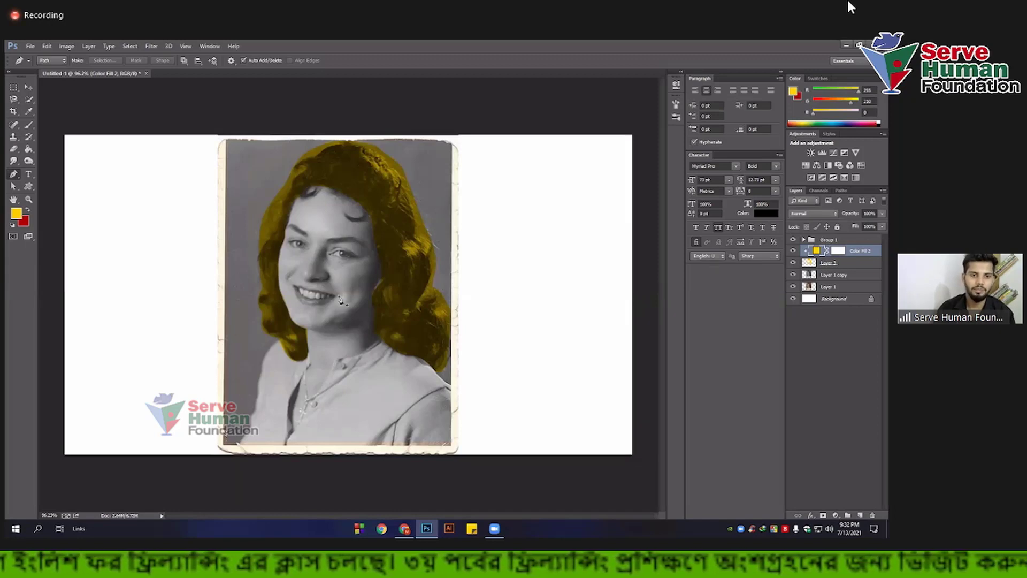
Step: Expand Group 1, select Layer 2, then select Color Fill 2
{"action": "scroll", "coordinate": [342, 301], "scroll_direction": "up", "scroll_amount": 1}
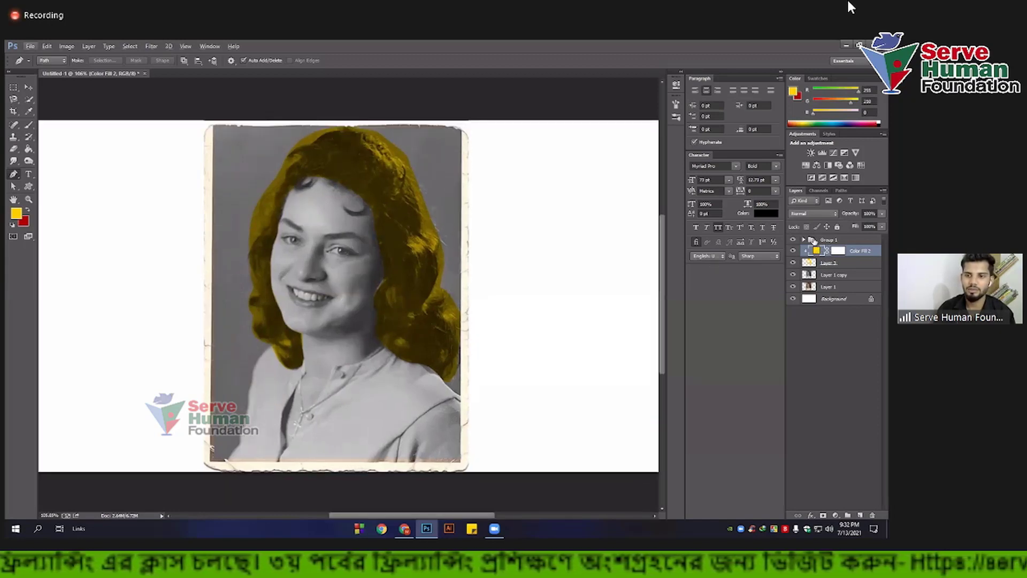
{"action": "left_click", "coordinate": [804, 241]}
{"action": "left_click", "coordinate": [833, 264]}
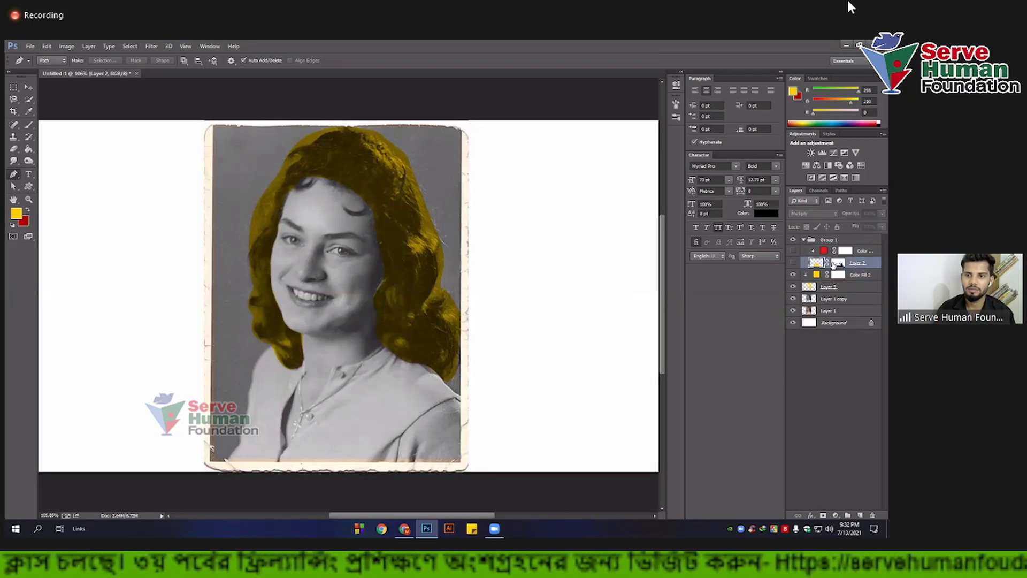
{"action": "left_click", "coordinate": [818, 276]}
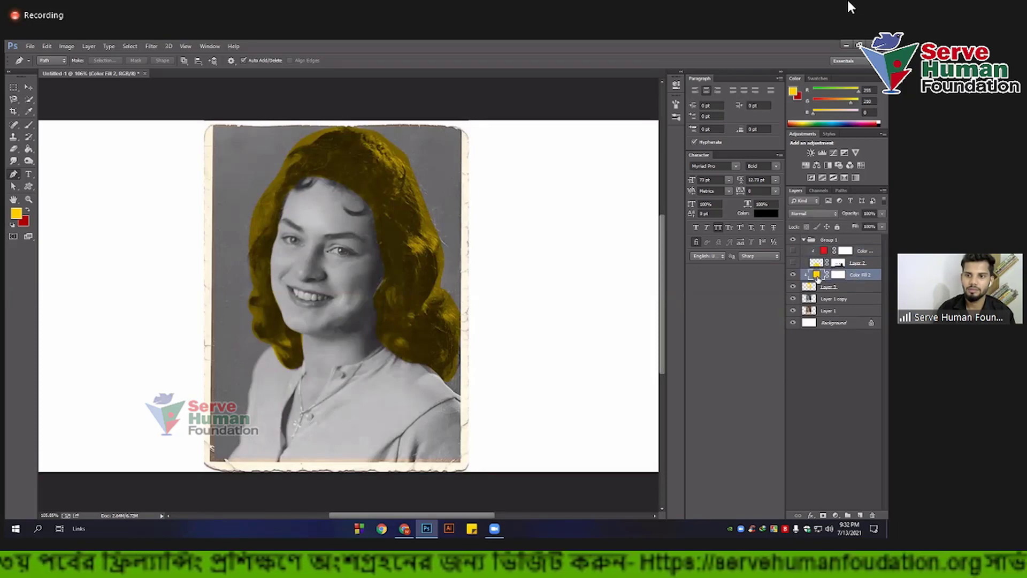
Step: Change Color Fill 2 to a golden orange around fdb405 (H 42, S 98%, B 99%)
{"action": "left_click", "coordinate": [814, 288]}
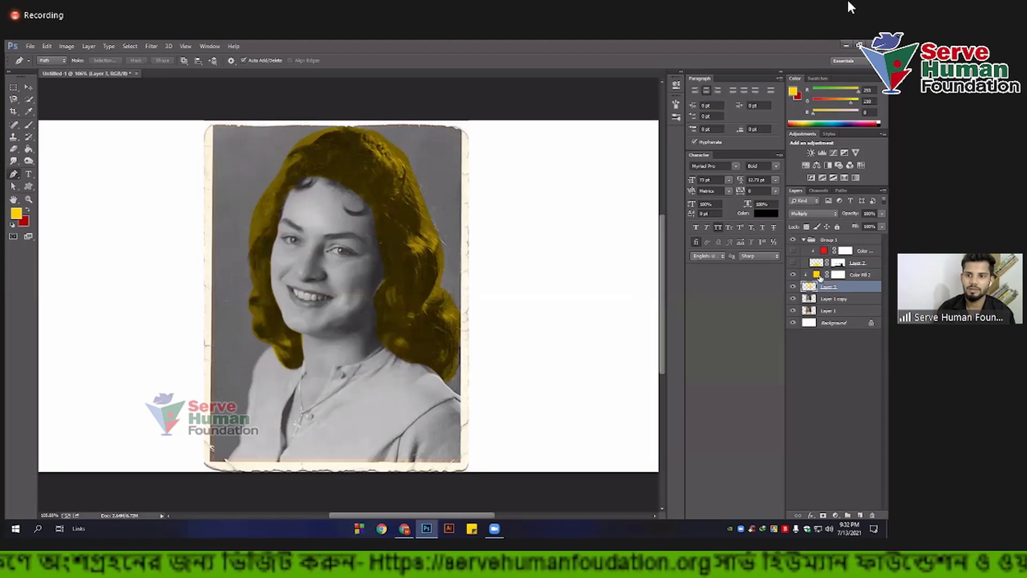
{"action": "double_click", "coordinate": [818, 274]}
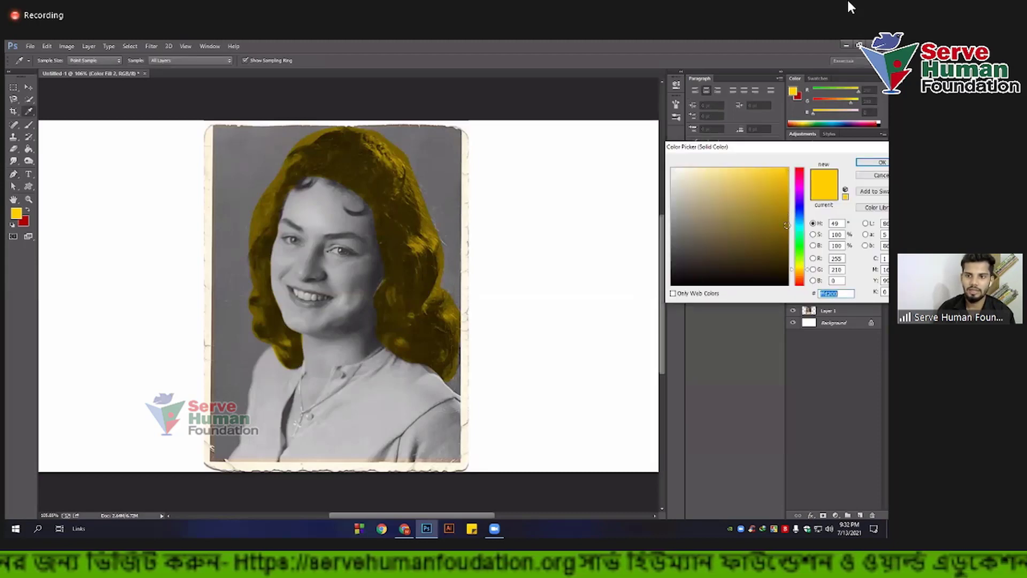
{"action": "left_click_drag", "start_coordinate": [787, 225], "coordinate": [763, 274]}
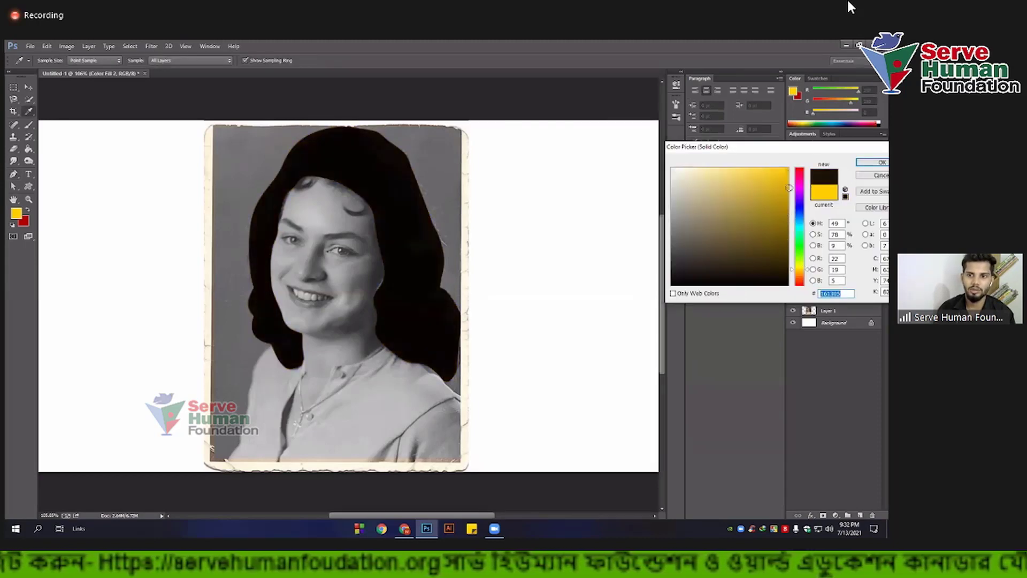
{"action": "left_click_drag", "start_coordinate": [789, 188], "coordinate": [787, 170]}
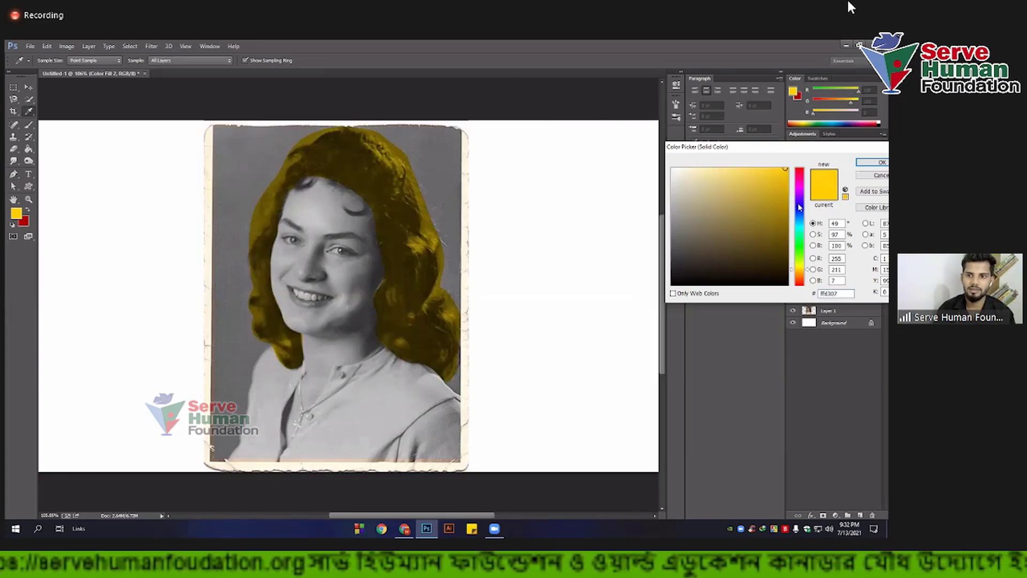
{"action": "left_click", "coordinate": [801, 228]}
{"action": "mouse_move", "coordinate": [801, 237]}
{"action": "left_mouse_down"}
{"action": "mouse_move", "coordinate": [802, 282]}
{"action": "mouse_move", "coordinate": [801, 274]}
{"action": "left_mouse_up"}
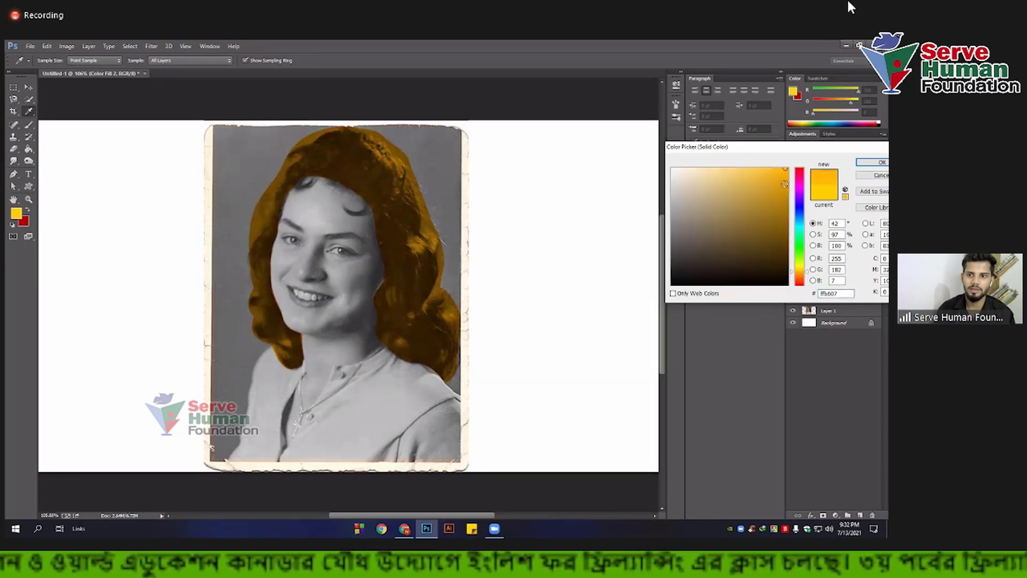
{"action": "left_click", "coordinate": [785, 181]}
{"action": "left_click_drag", "start_coordinate": [785, 181], "coordinate": [786, 169]}
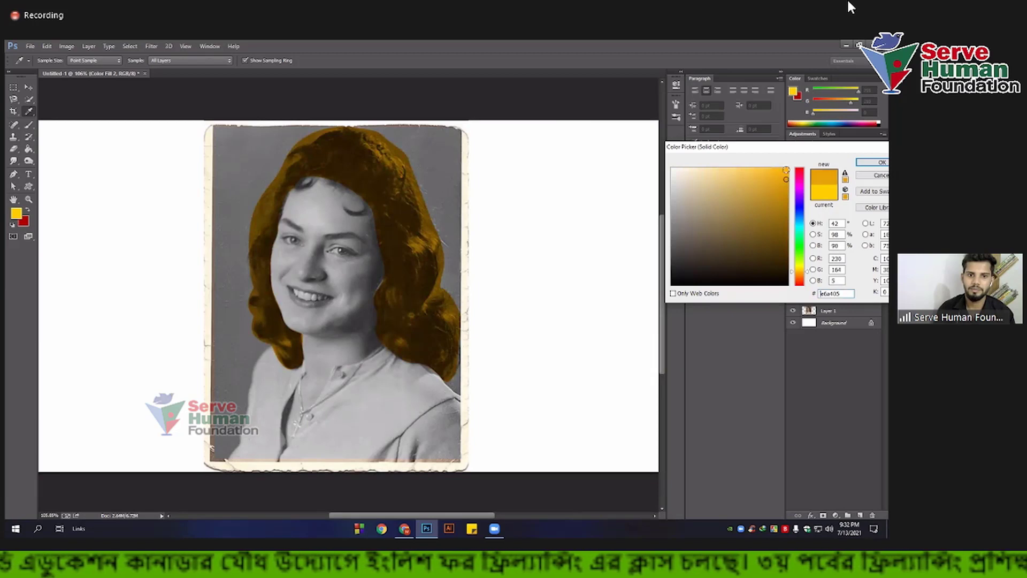
{"action": "left_click", "coordinate": [883, 163]}
{"action": "key", "text": "p"}
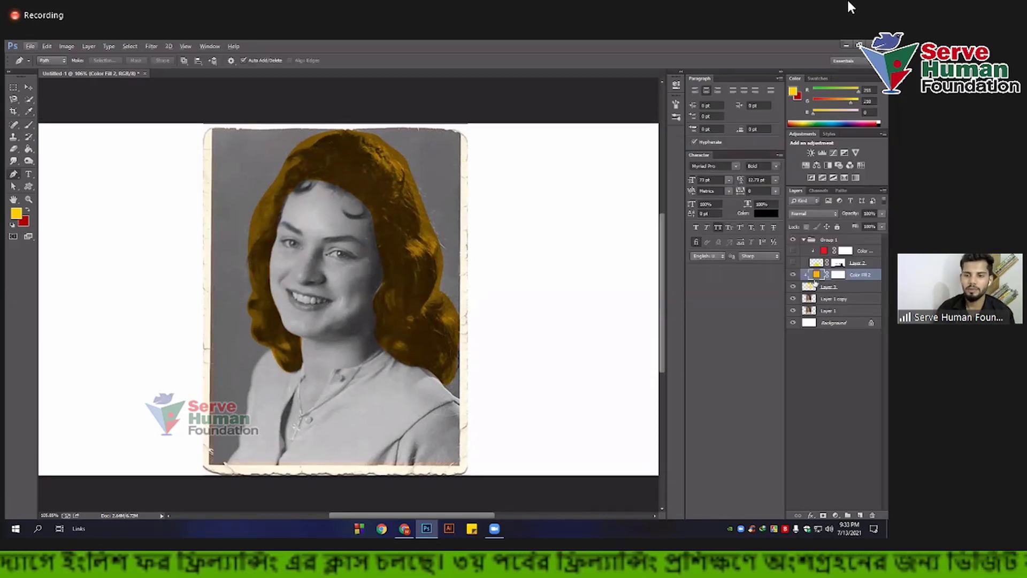
Step: Add a layer mask to Layer 3, reset colours to black and white, and choose a soft brush
{"action": "left_click", "coordinate": [840, 287]}
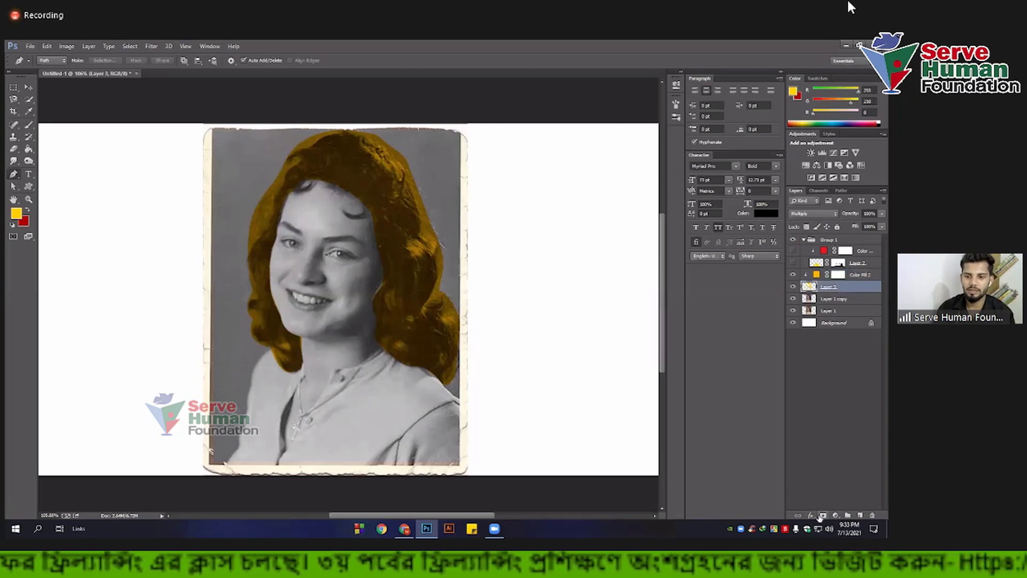
{"action": "left_click", "coordinate": [823, 514]}
{"action": "key", "text": "d"}
{"action": "scroll", "coordinate": [231, 338], "scroll_direction": "up", "scroll_amount": 3}
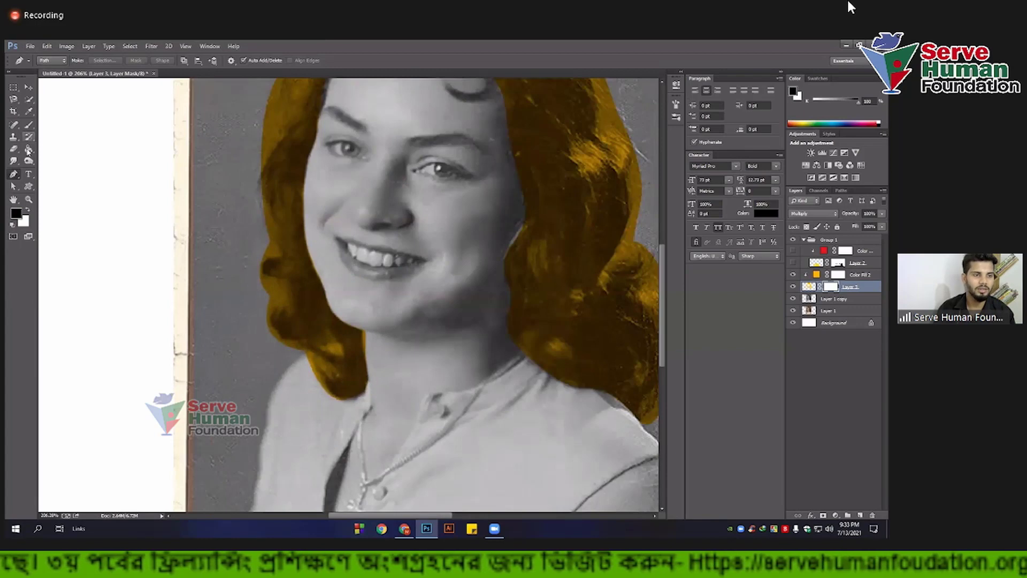
{"action": "left_click", "coordinate": [29, 124]}
{"action": "scroll", "coordinate": [298, 343], "scroll_direction": "up", "scroll_amount": 2}
{"action": "scroll", "coordinate": [364, 332], "scroll_direction": "down", "scroll_amount": 3}
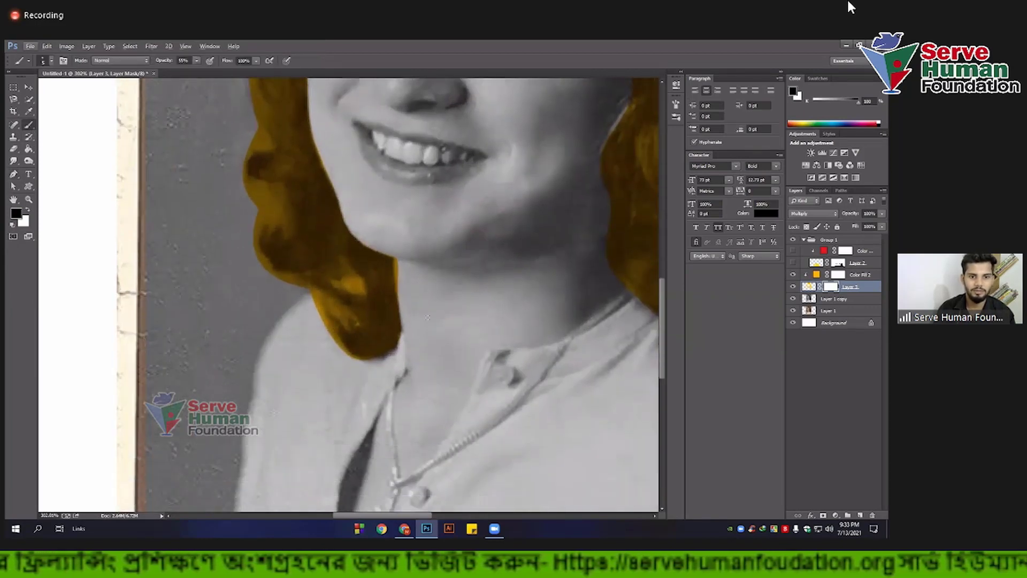
{"action": "scroll", "coordinate": [403, 267], "scroll_direction": "up", "scroll_amount": 2}
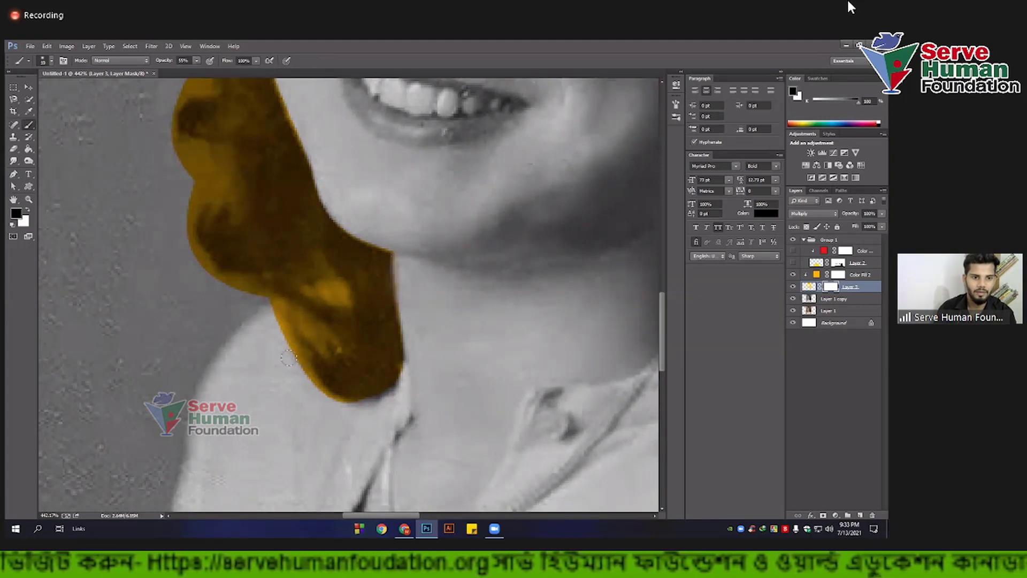
Step: Mask out orange spilling past the hair's lower-left edge and tip beside the cheek
{"action": "mouse_move", "coordinate": [278, 314]}
{"action": "left_mouse_down"}
{"action": "mouse_move", "coordinate": [300, 367]}
{"action": "mouse_move", "coordinate": [332, 396]}
{"action": "mouse_move", "coordinate": [302, 360]}
{"action": "left_mouse_up"}
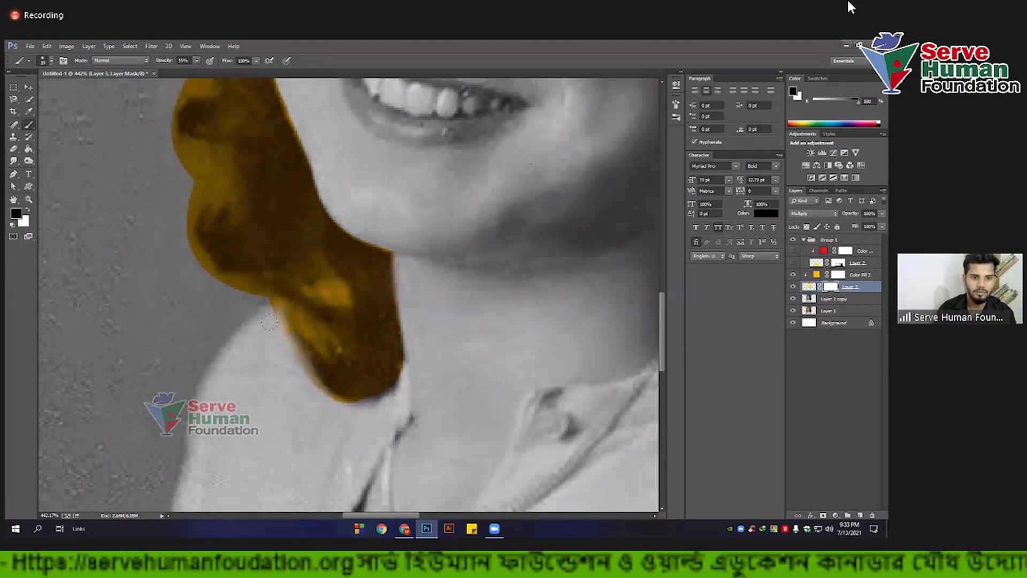
{"action": "mouse_move", "coordinate": [284, 309]}
{"action": "left_mouse_down"}
{"action": "mouse_move", "coordinate": [321, 343]}
{"action": "mouse_move", "coordinate": [283, 311]}
{"action": "left_mouse_up"}
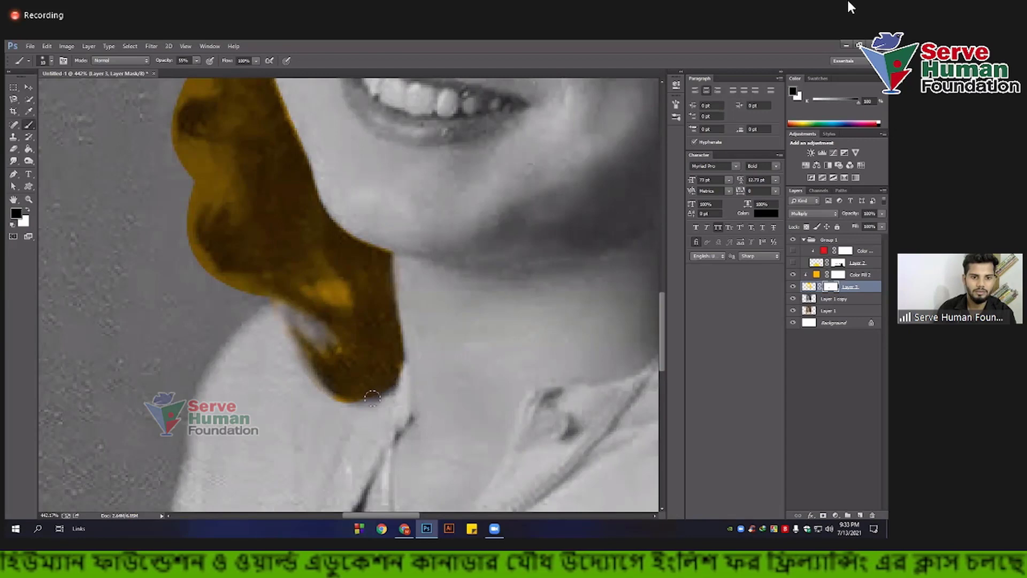
{"action": "mouse_move", "coordinate": [318, 262]}
{"action": "left_mouse_down"}
{"action": "mouse_move", "coordinate": [340, 291]}
{"action": "mouse_move", "coordinate": [299, 281]}
{"action": "mouse_move", "coordinate": [340, 297]}
{"action": "mouse_move", "coordinate": [405, 352]}
{"action": "mouse_move", "coordinate": [340, 310]}
{"action": "mouse_move", "coordinate": [388, 343]}
{"action": "mouse_move", "coordinate": [374, 337]}
{"action": "left_mouse_up"}
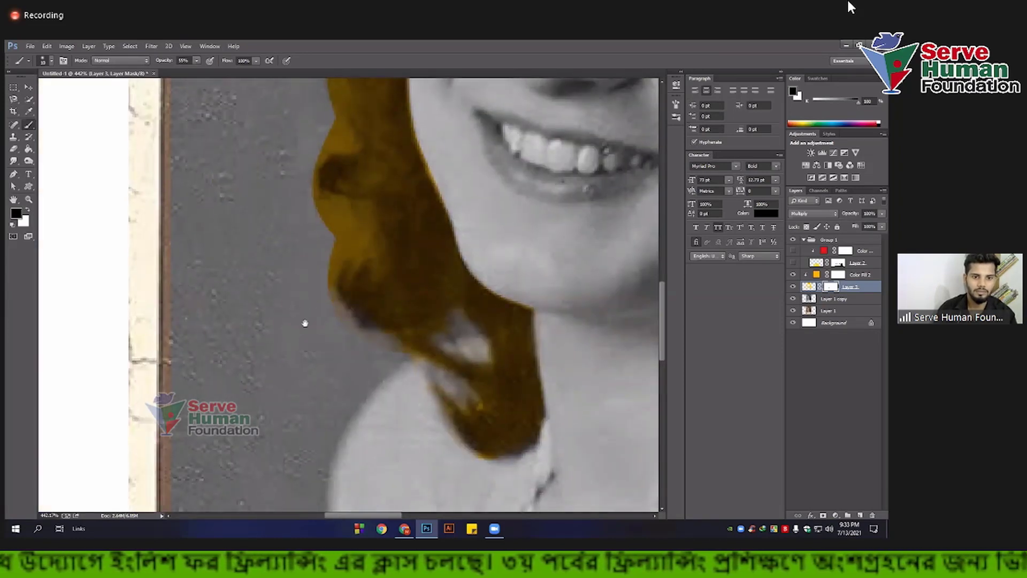
{"action": "left_click_drag", "start_coordinate": [305, 321], "coordinate": [299, 342]}
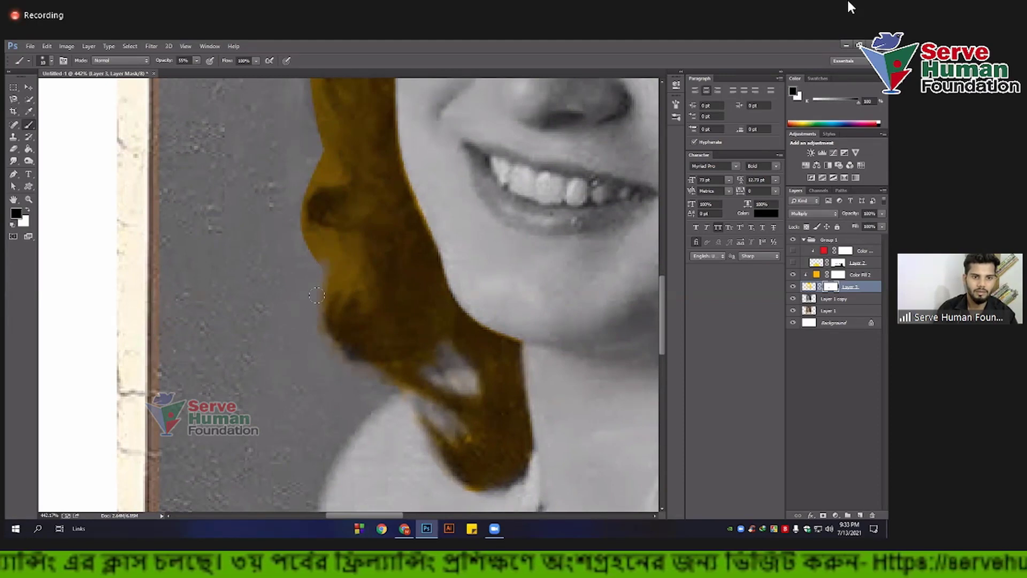
{"action": "left_click_drag", "start_coordinate": [326, 268], "coordinate": [324, 302]}
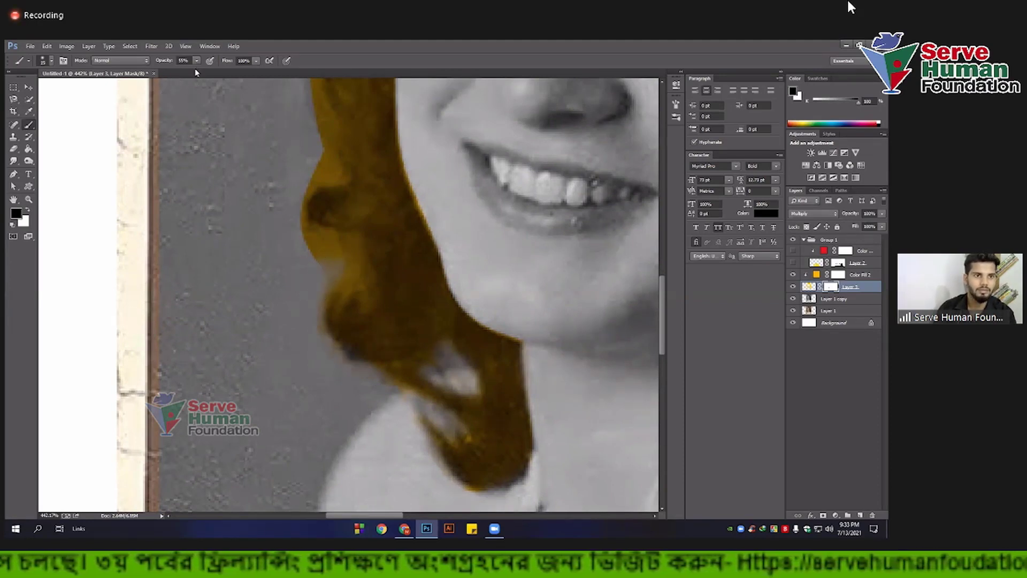
{"action": "left_click_drag", "start_coordinate": [202, 79], "coordinate": [209, 75]}
{"action": "left_click_drag", "start_coordinate": [321, 230], "coordinate": [343, 281]}
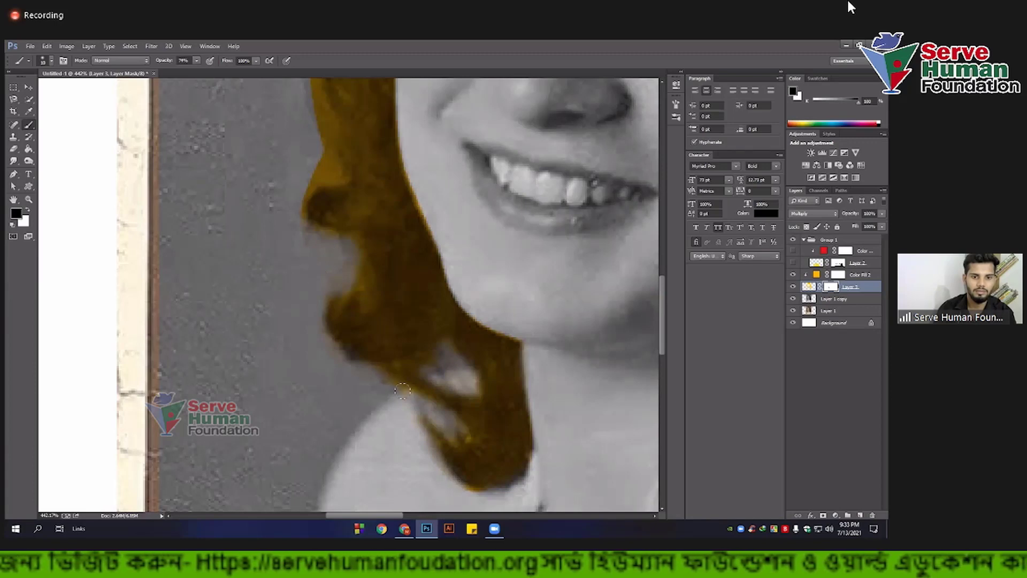
{"action": "scroll", "coordinate": [369, 385], "scroll_direction": "up", "scroll_amount": 3}
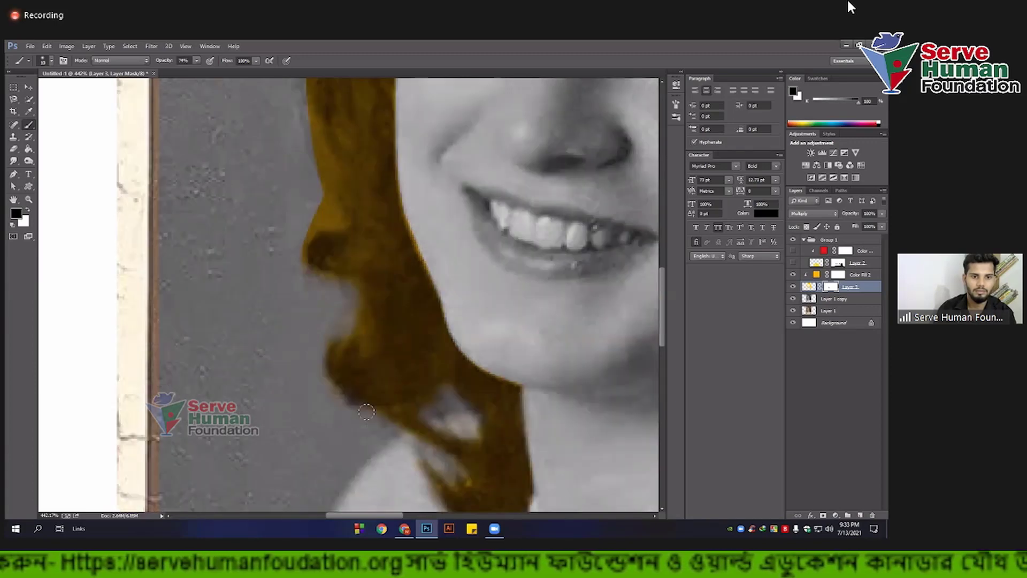
{"action": "scroll", "coordinate": [335, 305], "scroll_direction": "up", "scroll_amount": 2}
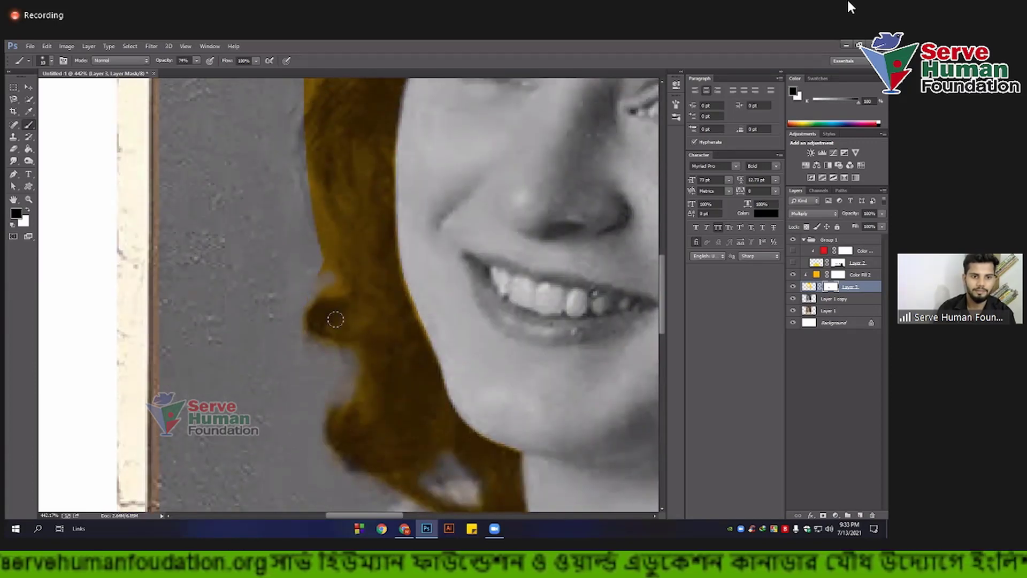
{"action": "scroll", "coordinate": [321, 408], "scroll_direction": "up", "scroll_amount": 3}
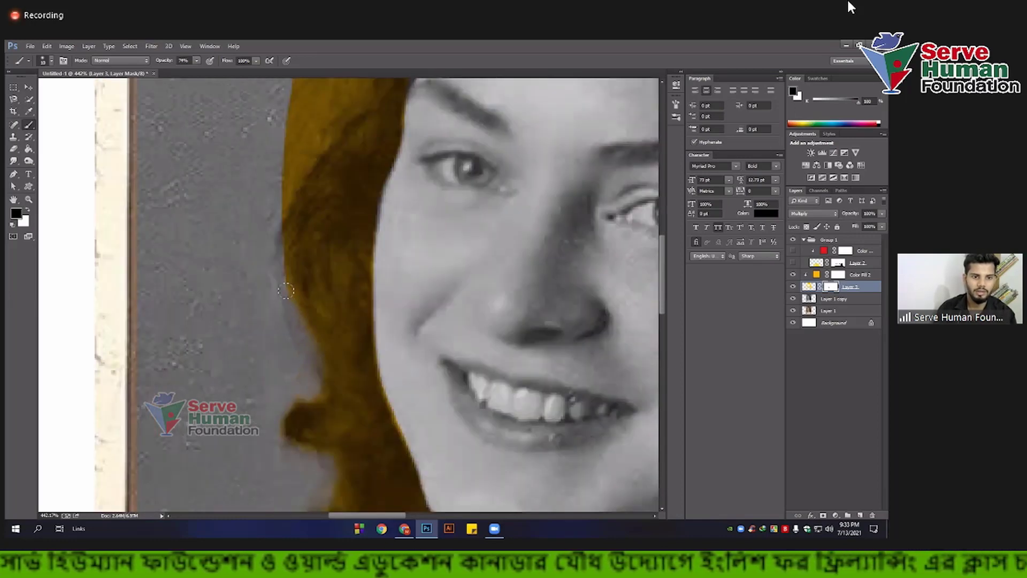
{"action": "scroll", "coordinate": [262, 374], "scroll_direction": "up", "scroll_amount": 1}
{"action": "scroll", "coordinate": [265, 321], "scroll_direction": "up", "scroll_amount": 2}
{"action": "scroll", "coordinate": [267, 272], "scroll_direction": "up", "scroll_amount": 2}
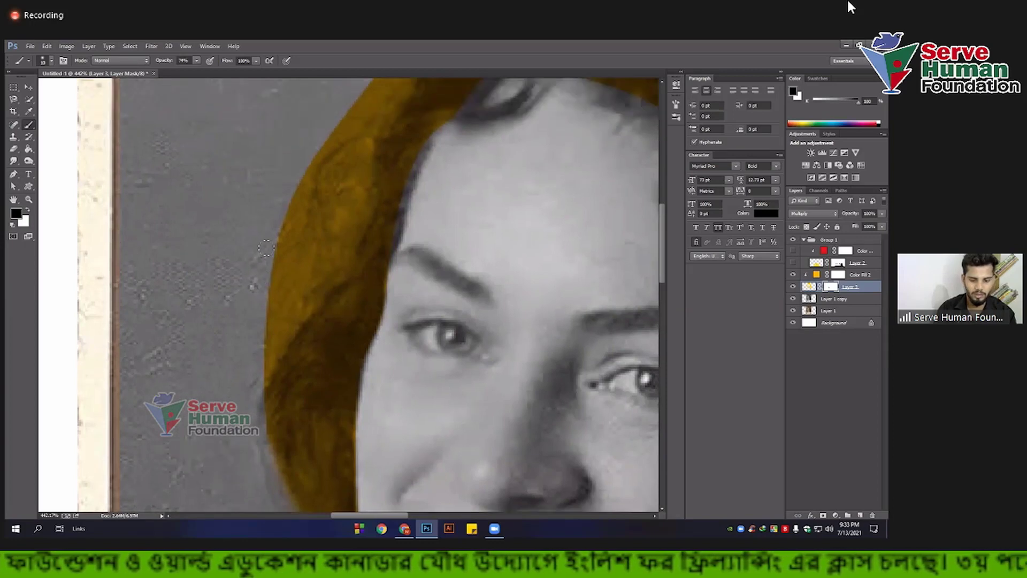
Step: With a larger brush, mask out the orange spill beyond the hair's left edge
{"action": "key", "text": "]"}
{"action": "mouse_move", "coordinate": [278, 214]}
{"action": "left_mouse_down"}
{"action": "mouse_move", "coordinate": [272, 369]}
{"action": "mouse_move", "coordinate": [320, 177]}
{"action": "mouse_move", "coordinate": [311, 203]}
{"action": "left_mouse_up"}
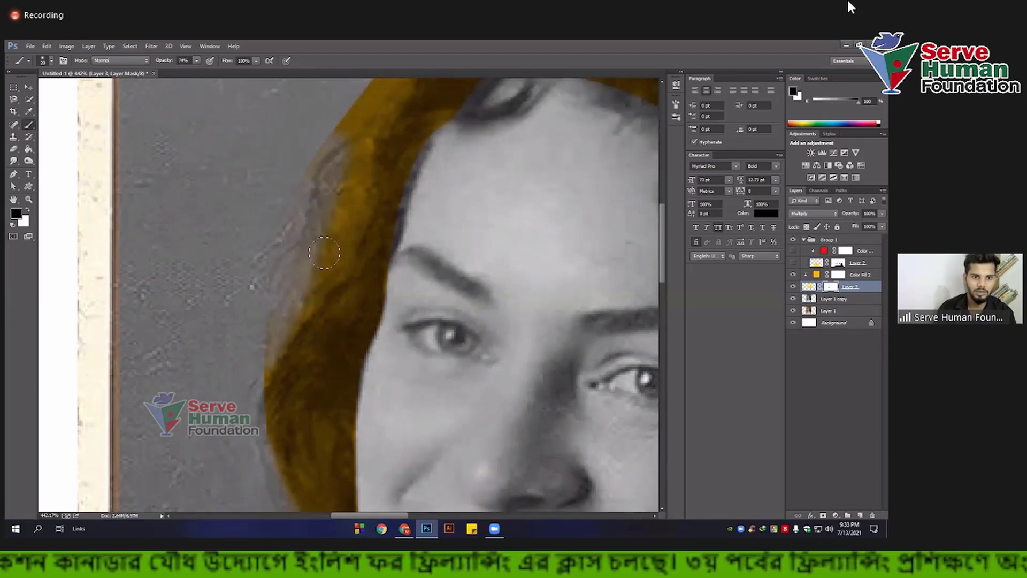
{"action": "mouse_move", "coordinate": [337, 161]}
{"action": "left_mouse_down"}
{"action": "mouse_move", "coordinate": [316, 284]}
{"action": "mouse_move", "coordinate": [266, 349]}
{"action": "left_mouse_up"}
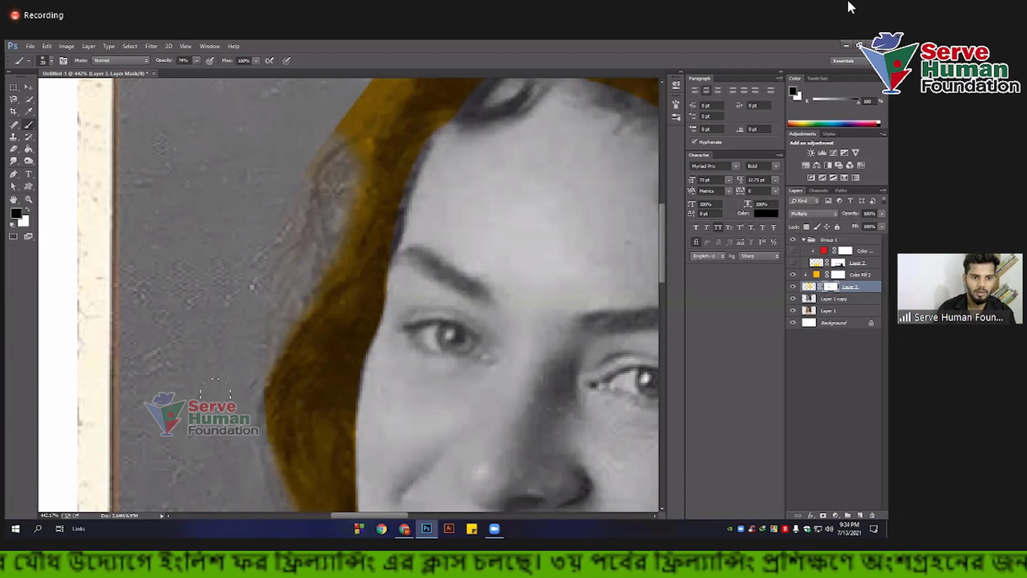
{"action": "scroll", "coordinate": [273, 375], "scroll_direction": "down", "scroll_amount": 3}
{"action": "scroll", "coordinate": [274, 402], "scroll_direction": "down", "scroll_amount": 2}
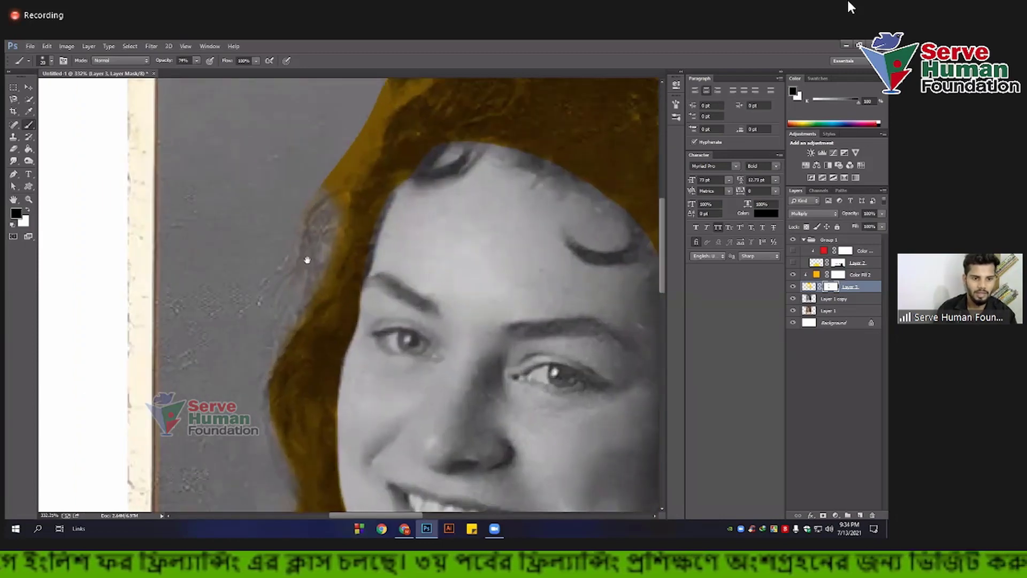
{"action": "scroll", "coordinate": [299, 321], "scroll_direction": "down", "scroll_amount": 3}
{"action": "scroll", "coordinate": [320, 231], "scroll_direction": "down", "scroll_amount": 2}
{"action": "scroll", "coordinate": [320, 232], "scroll_direction": "up", "scroll_amount": 2}
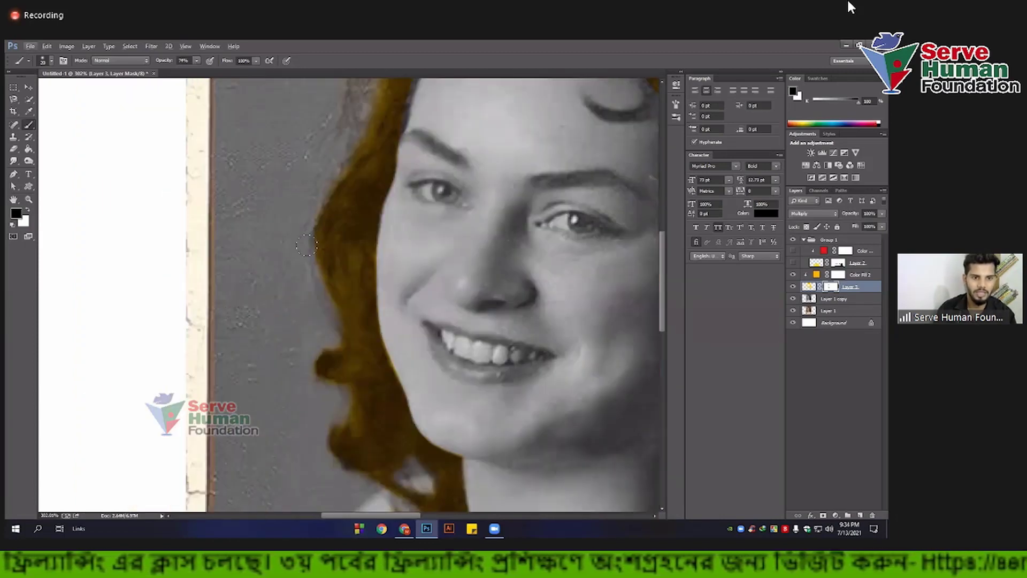
{"action": "scroll", "coordinate": [318, 252], "scroll_direction": "up", "scroll_amount": 2}
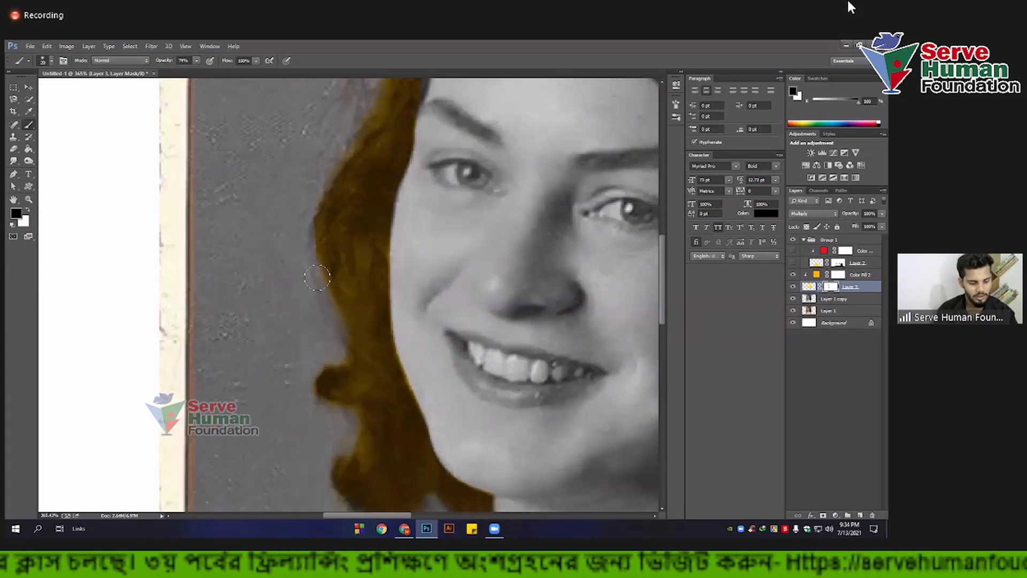
Step: With a smaller white brush, restore the orange tint along the hair's left edge
{"action": "key", "text": "x"}
{"action": "key", "text": "bracketleft"}
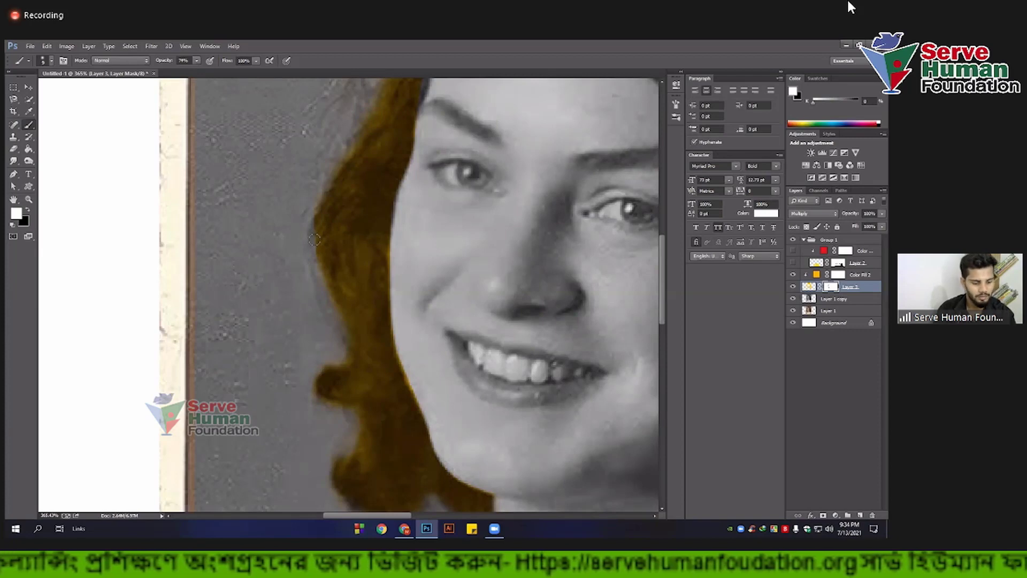
{"action": "key", "text": "x"}
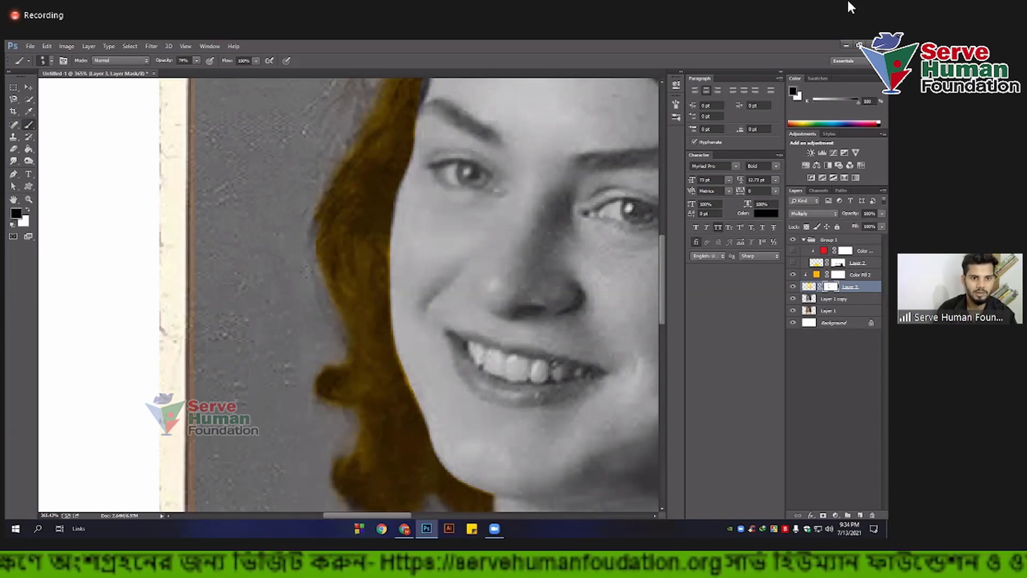
{"action": "key", "text": "x"}
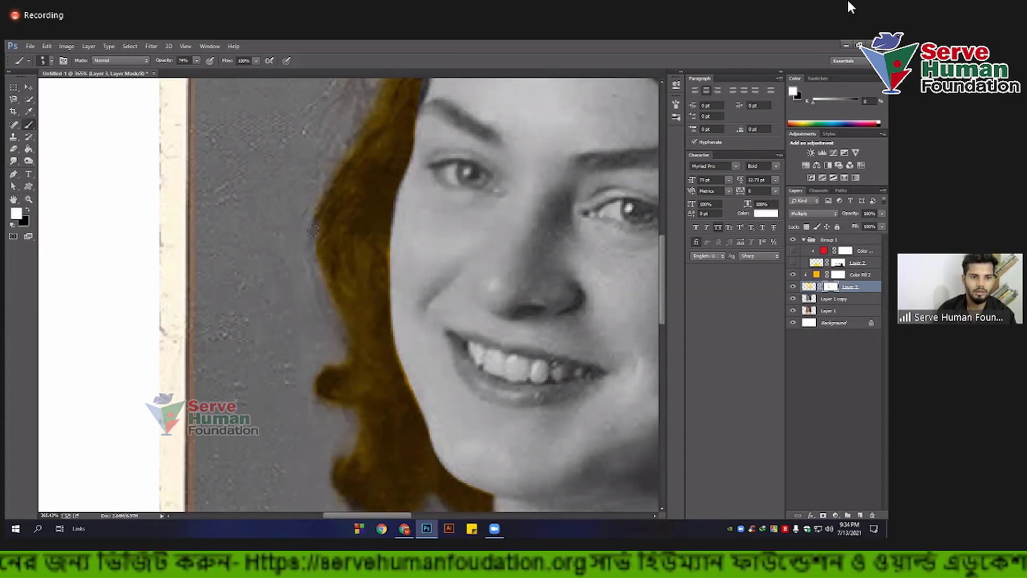
{"action": "left_click_drag", "start_coordinate": [326, 300], "coordinate": [343, 323]}
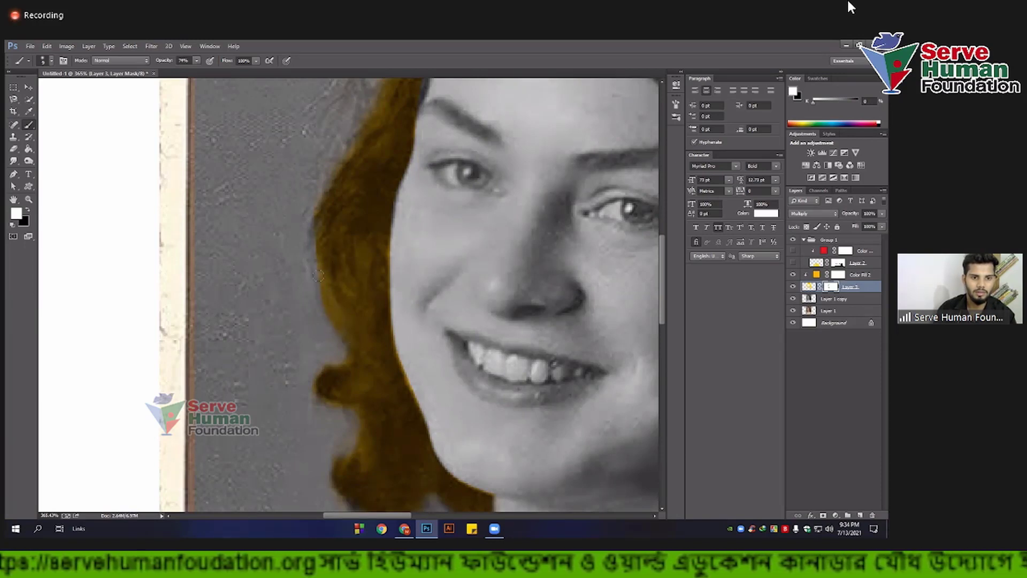
{"action": "scroll", "coordinate": [341, 270], "scroll_direction": "down", "scroll_amount": 2}
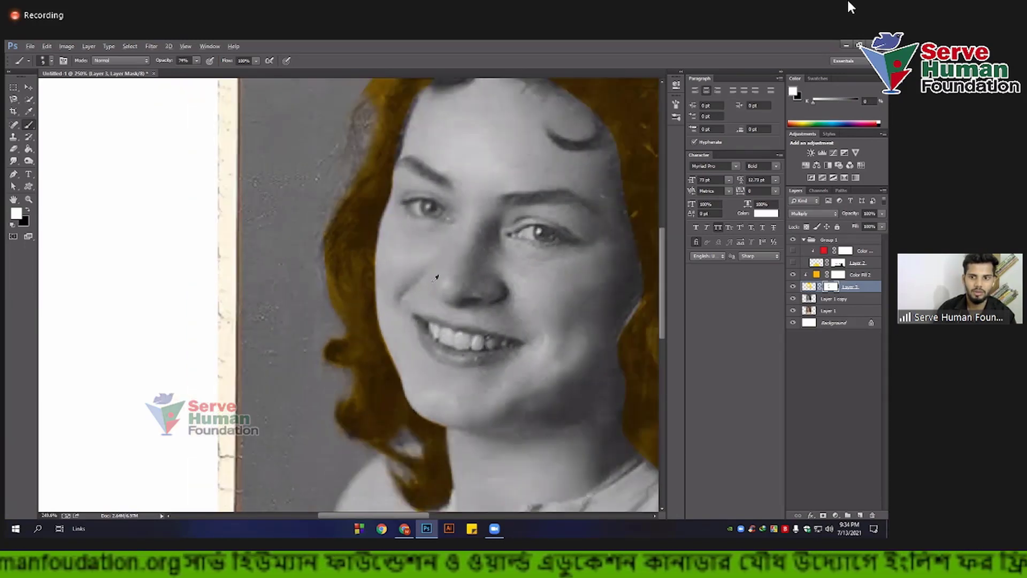
{"action": "scroll", "coordinate": [300, 241], "scroll_direction": "up", "scroll_amount": 2}
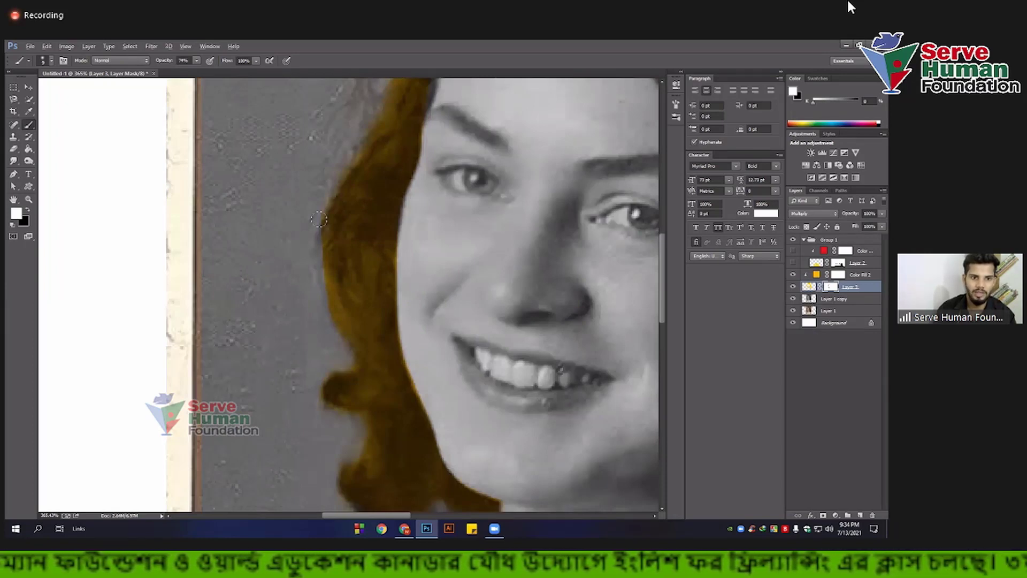
{"action": "scroll", "coordinate": [312, 271], "scroll_direction": "up", "scroll_amount": 1}
Step: Switch editing from Layer 3's mask to the layer's own pixels
{"action": "key", "text": "ctrl+2"}
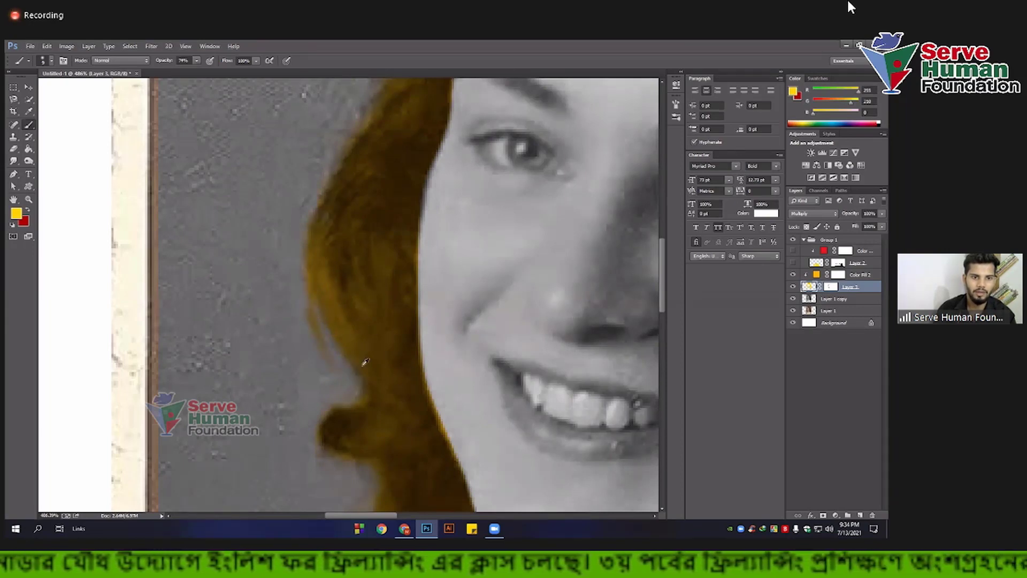
{"action": "scroll", "coordinate": [368, 364], "scroll_direction": "down", "scroll_amount": 1}
{"action": "scroll", "coordinate": [368, 364], "scroll_direction": "down", "scroll_amount": 1}
{"action": "scroll", "coordinate": [369, 364], "scroll_direction": "up", "scroll_amount": 1}
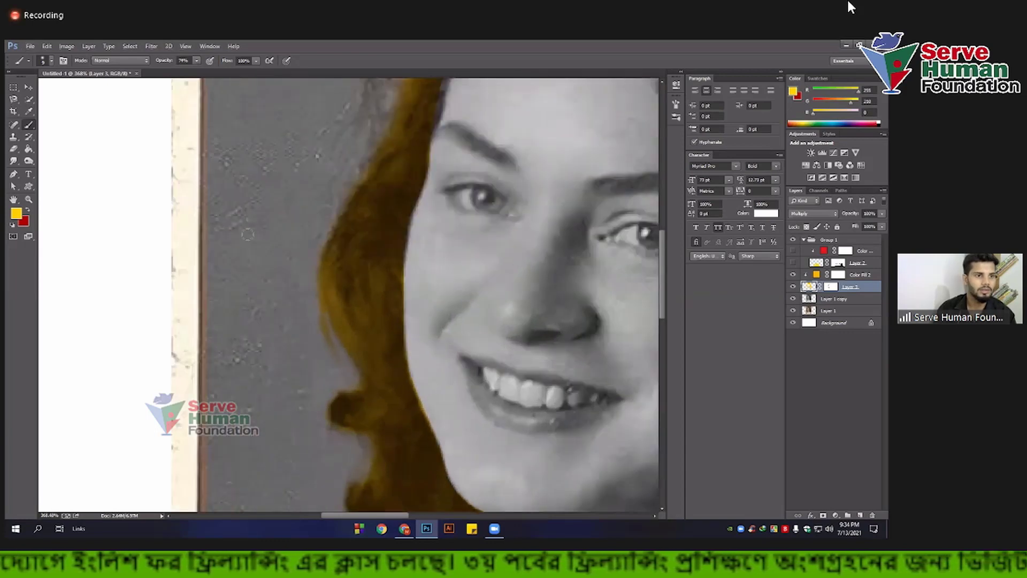
{"action": "scroll", "coordinate": [368, 364], "scroll_direction": "up", "scroll_amount": 1}
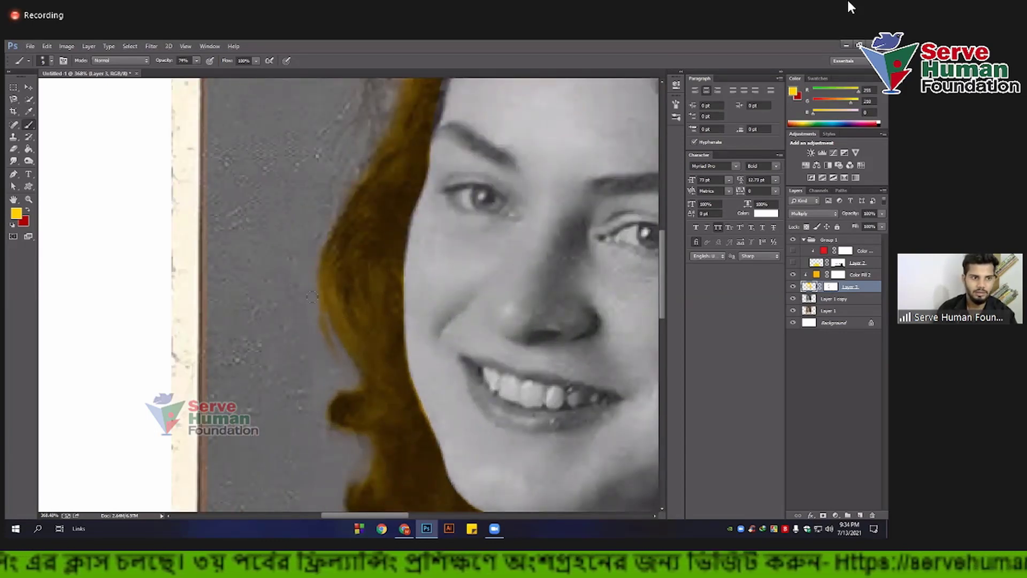
Step: On Layer 3's mask, paint white to extend orange onto the hair edge and forehead strands, then reset to black
{"action": "key", "text": "ctrl+backslash"}
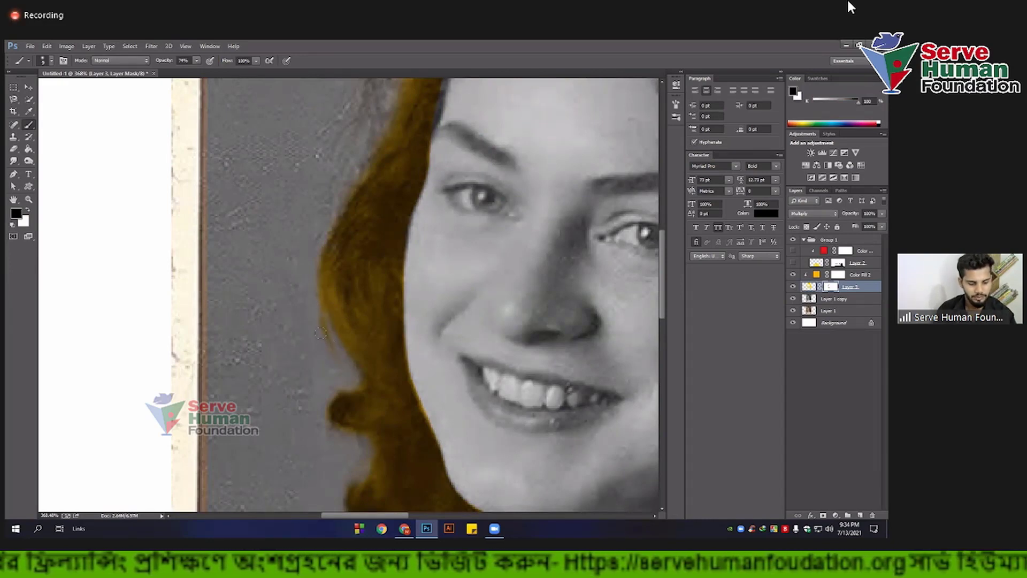
{"action": "scroll", "coordinate": [375, 224], "scroll_direction": "up", "scroll_amount": 2}
{"action": "scroll", "coordinate": [400, 156], "scroll_direction": "up", "scroll_amount": 3}
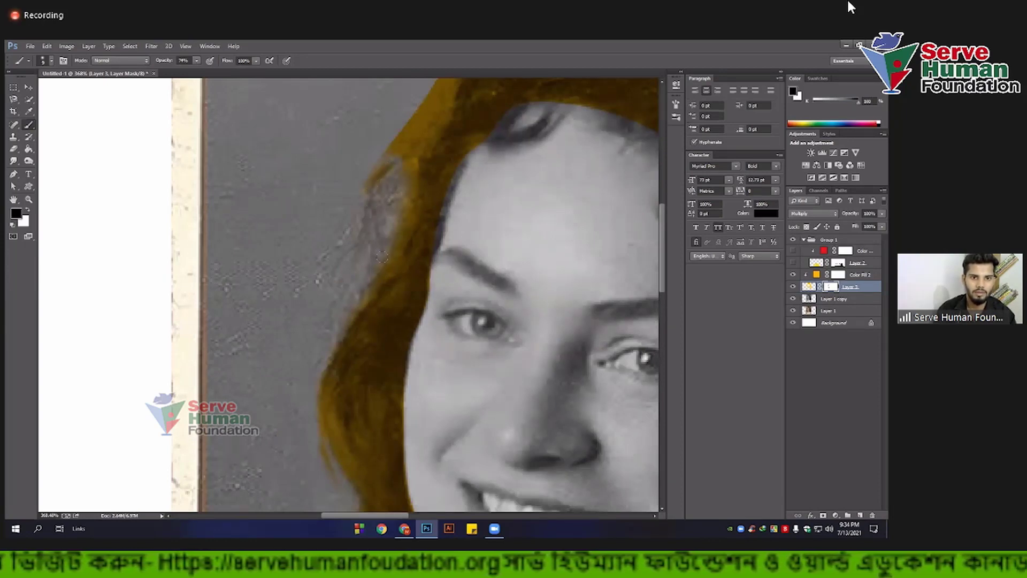
{"action": "key", "text": "x"}
{"action": "left_click_drag", "start_coordinate": [373, 187], "coordinate": [377, 254]}
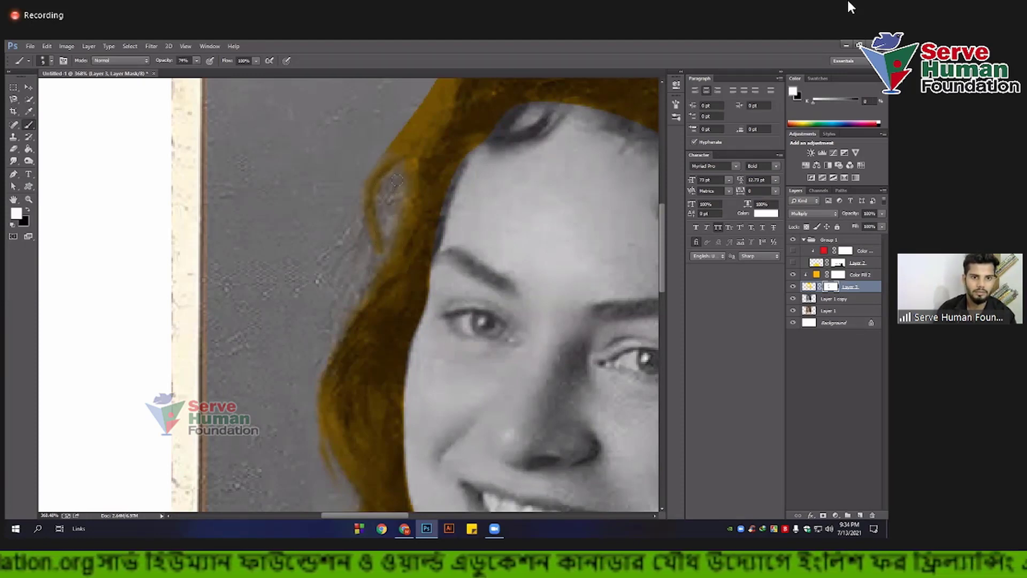
{"action": "left_click_drag", "start_coordinate": [401, 174], "coordinate": [380, 233]}
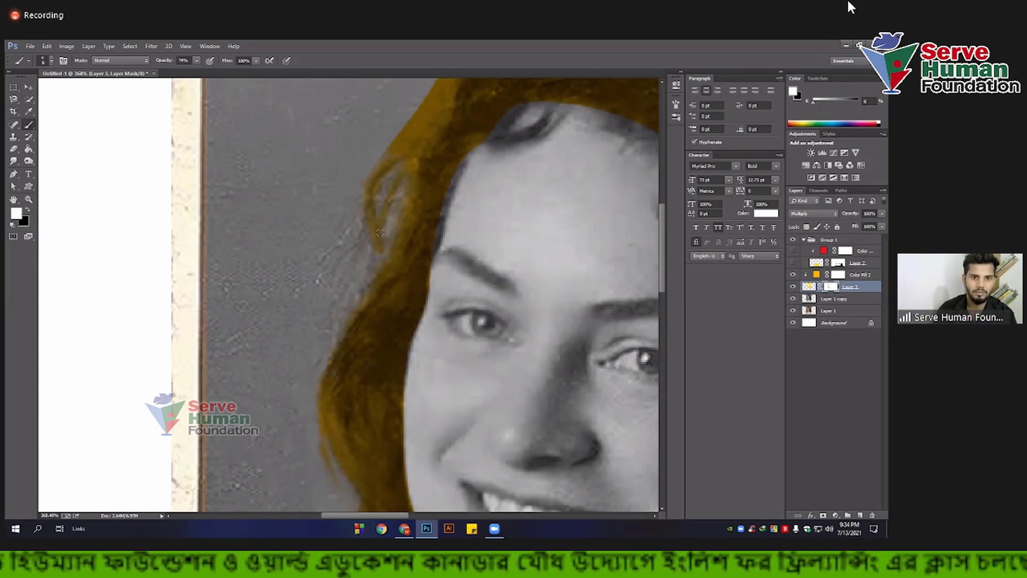
{"action": "scroll", "coordinate": [393, 177], "scroll_direction": "up", "scroll_amount": 2}
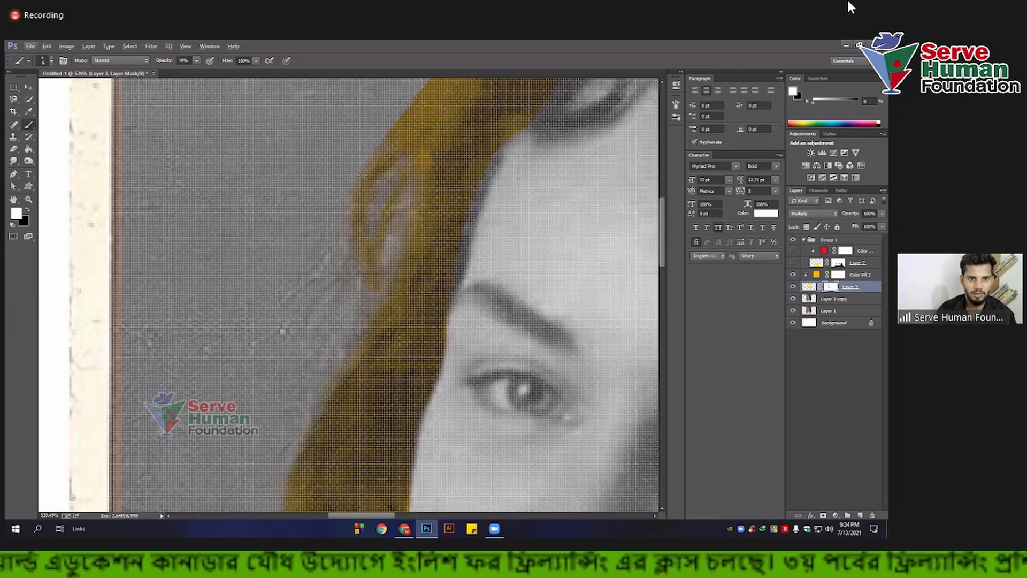
{"action": "key", "text": "x"}
{"action": "scroll", "coordinate": [363, 175], "scroll_direction": "down", "scroll_amount": 1}
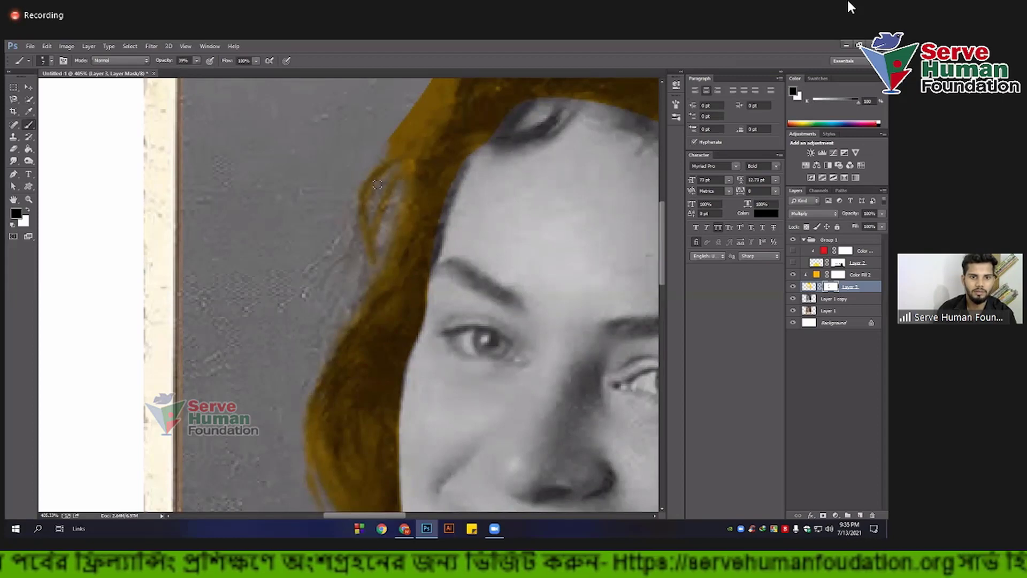
{"action": "left_click_drag", "start_coordinate": [400, 158], "coordinate": [270, 285]}
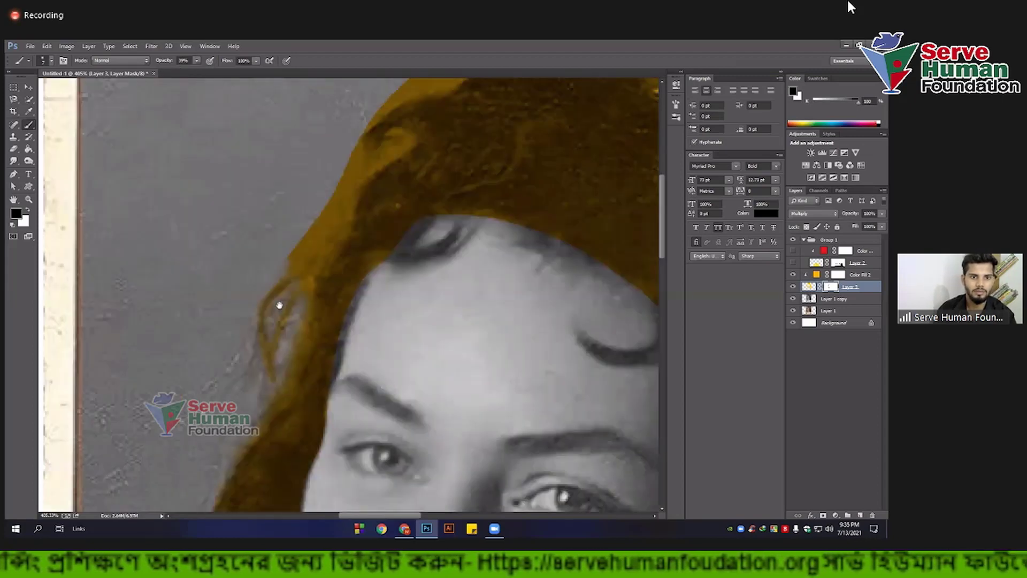
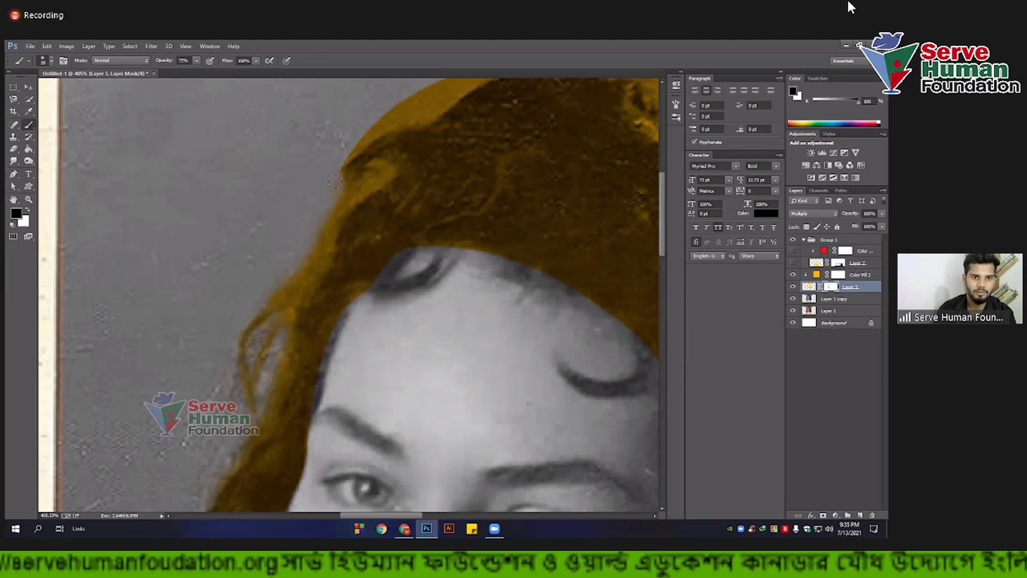
Step: Paint black on Layer 3's mask to remove orange tint spilling past the hair tips and top
{"action": "scroll", "coordinate": [295, 226], "scroll_direction": "up", "scroll_amount": 3}
{"action": "scroll", "coordinate": [278, 256], "scroll_direction": "up", "scroll_amount": 2}
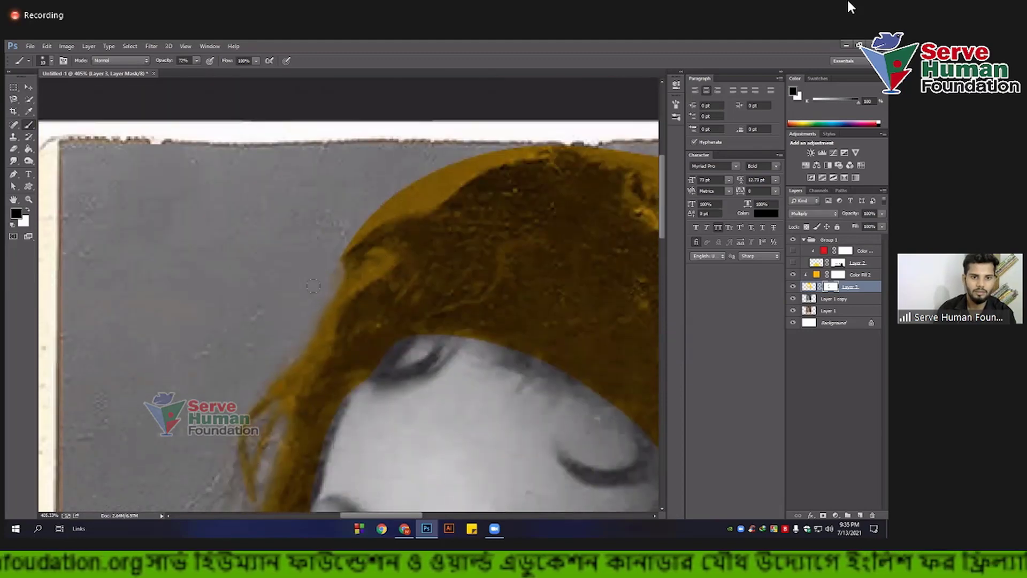
{"action": "scroll", "coordinate": [284, 289], "scroll_direction": "down", "scroll_amount": 2}
{"action": "scroll", "coordinate": [300, 294], "scroll_direction": "up", "scroll_amount": 2}
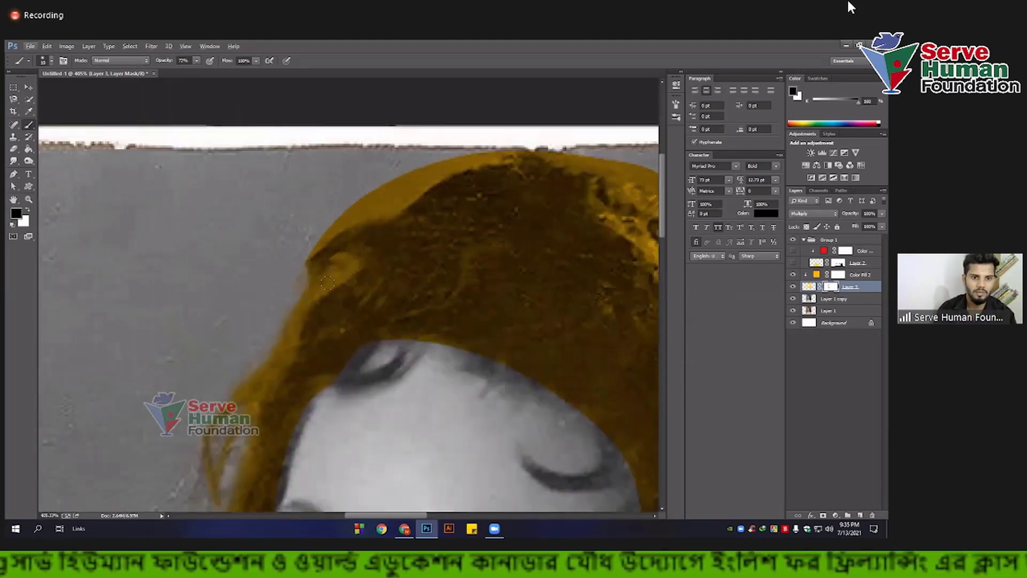
{"action": "left_click_drag", "start_coordinate": [351, 266], "coordinate": [304, 296]}
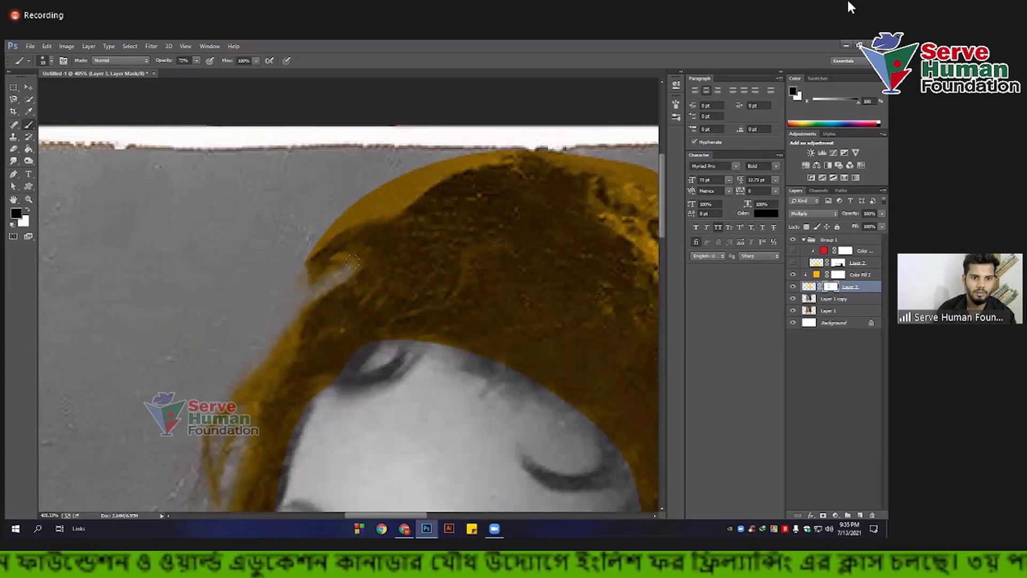
{"action": "mouse_move", "coordinate": [352, 262]}
{"action": "left_mouse_down"}
{"action": "mouse_move", "coordinate": [328, 279]}
{"action": "mouse_move", "coordinate": [385, 251]}
{"action": "mouse_move", "coordinate": [322, 256]}
{"action": "left_mouse_up"}
{"action": "scroll", "coordinate": [298, 317], "scroll_direction": "up", "scroll_amount": 2}
{"action": "scroll", "coordinate": [337, 264], "scroll_direction": "up", "scroll_amount": 2}
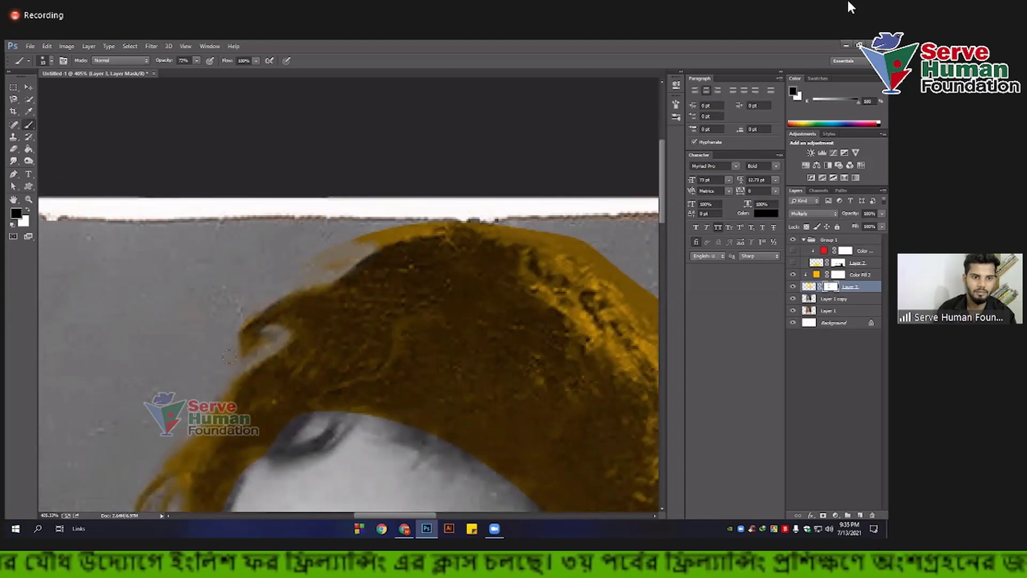
{"action": "left_click_drag", "start_coordinate": [229, 357], "coordinate": [267, 334]}
{"action": "scroll", "coordinate": [228, 351], "scroll_direction": "down", "scroll_amount": 5}
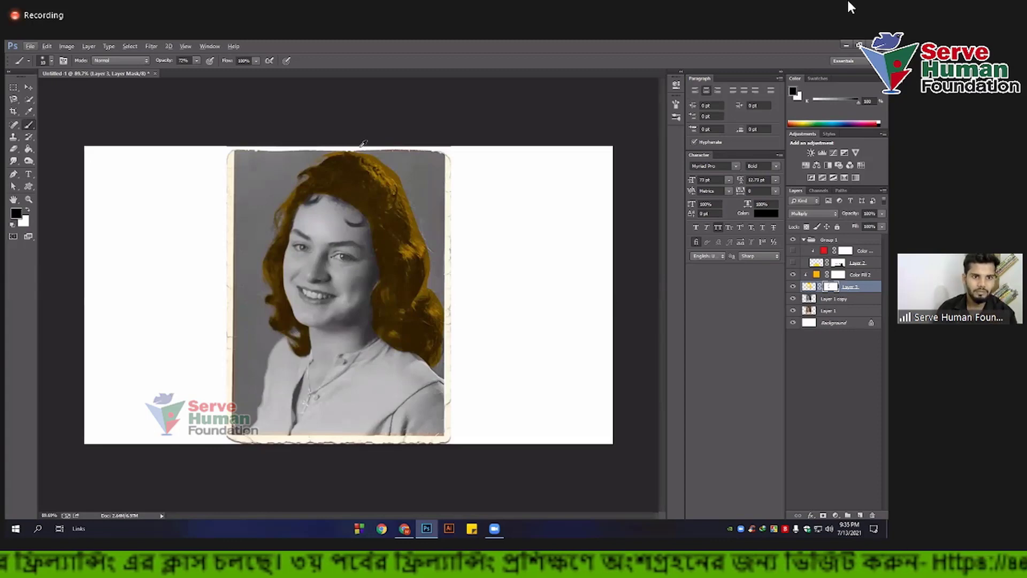
{"action": "scroll", "coordinate": [362, 145], "scroll_direction": "up", "scroll_amount": 3}
{"action": "scroll", "coordinate": [303, 164], "scroll_direction": "up", "scroll_amount": 2}
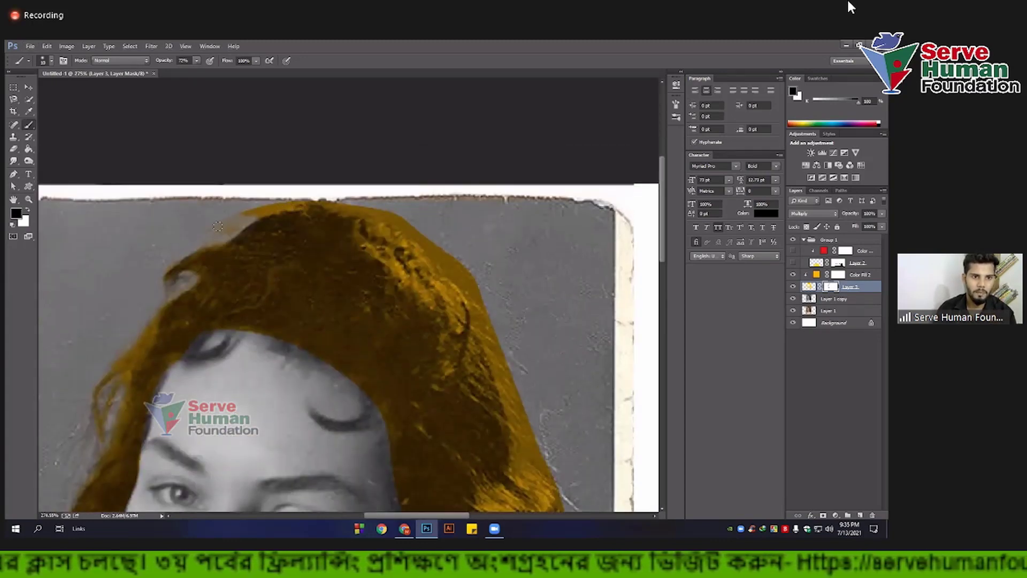
{"action": "mouse_move", "coordinate": [279, 205]}
{"action": "left_mouse_down"}
{"action": "mouse_move", "coordinate": [257, 210]}
{"action": "mouse_move", "coordinate": [301, 206]}
{"action": "mouse_move", "coordinate": [271, 208]}
{"action": "left_mouse_up"}
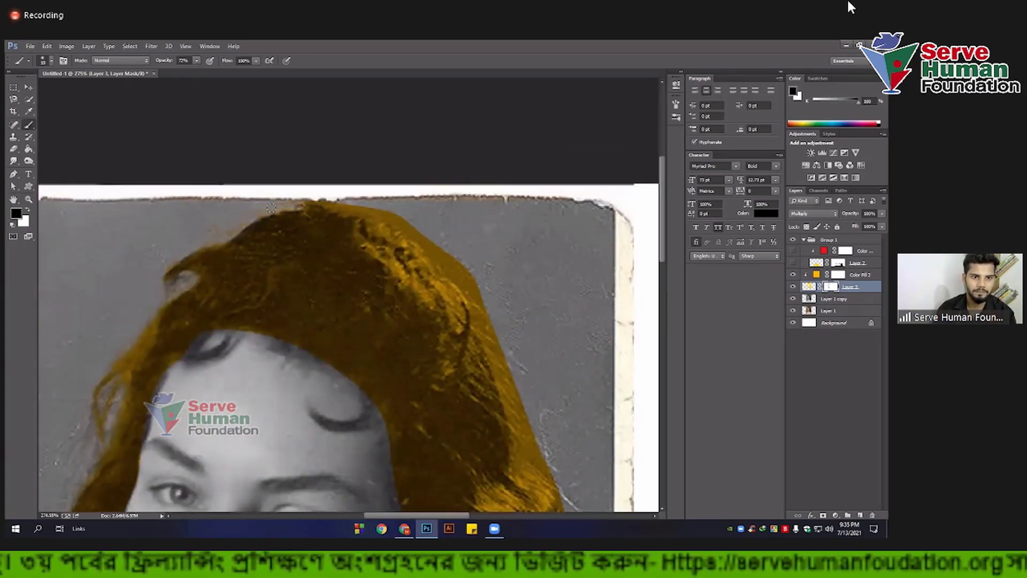
Step: Raise the brush size to 20 and mask out stray tint along the top and right hair edges
{"action": "scroll", "coordinate": [309, 211], "scroll_direction": "up", "scroll_amount": 1}
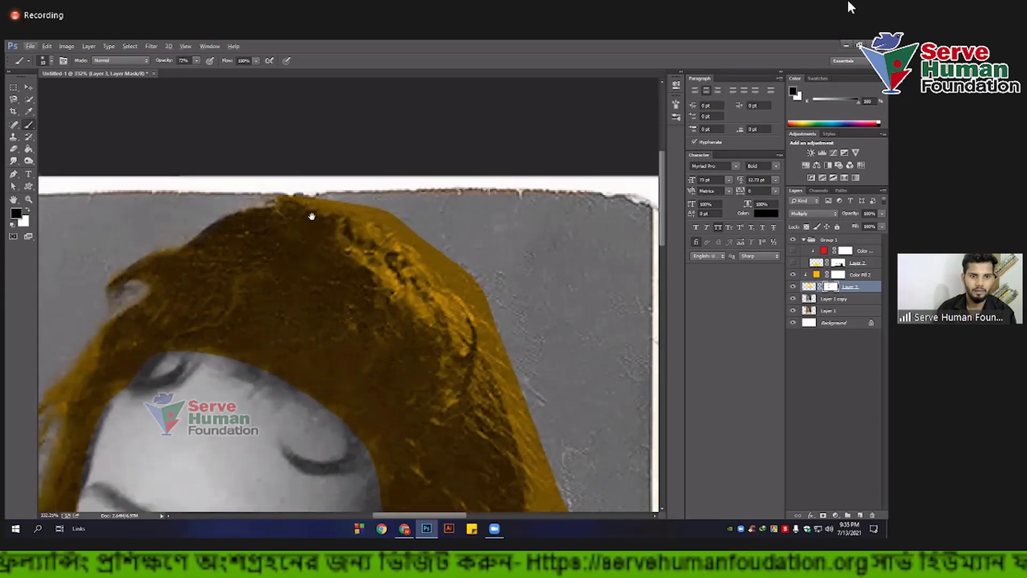
{"action": "scroll", "coordinate": [291, 212], "scroll_direction": "up", "scroll_amount": 1}
{"action": "key", "text": "bracketright"}
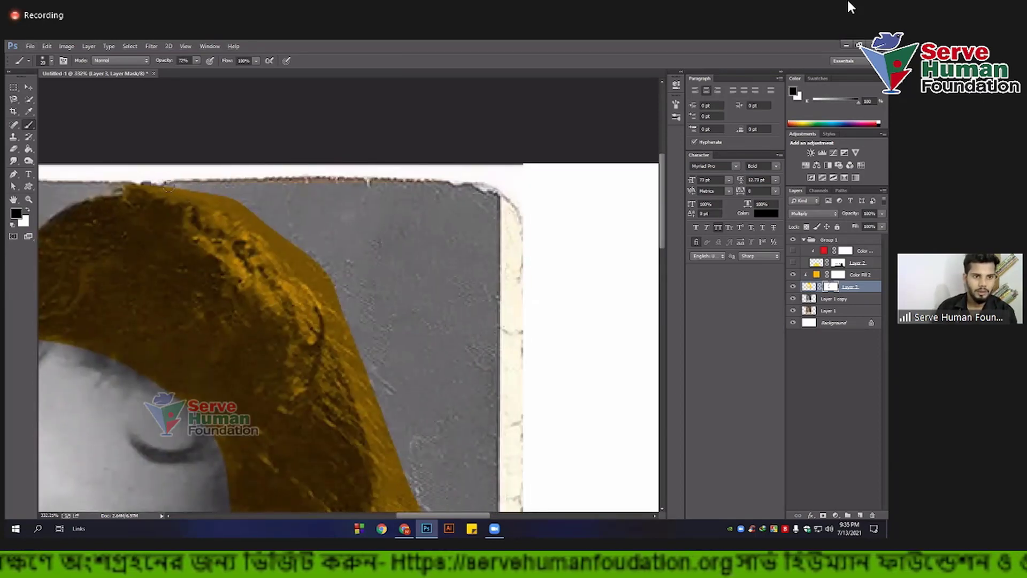
{"action": "left_click_drag", "start_coordinate": [214, 197], "coordinate": [236, 207]}
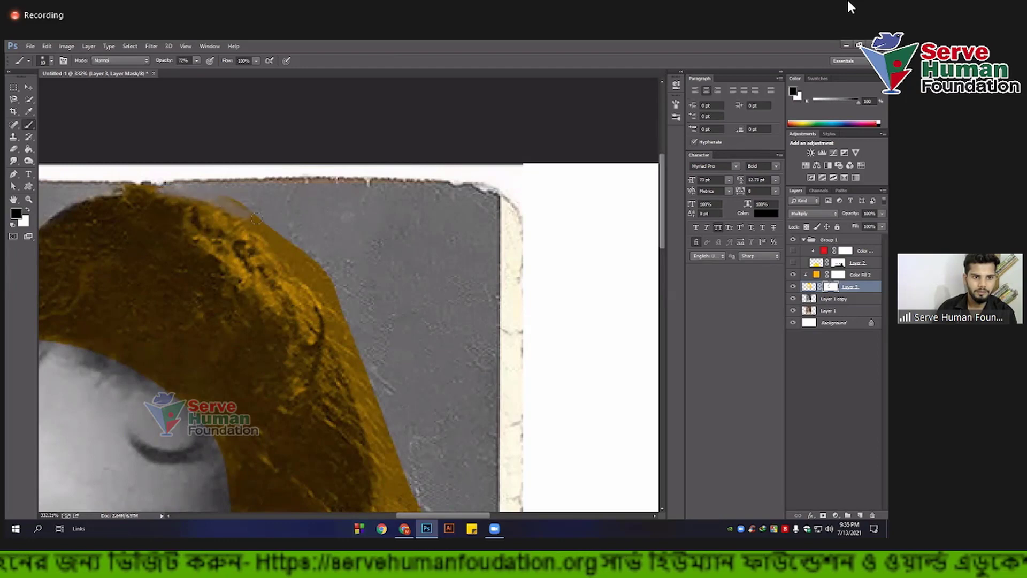
{"action": "left_click_drag", "start_coordinate": [285, 237], "coordinate": [341, 317]}
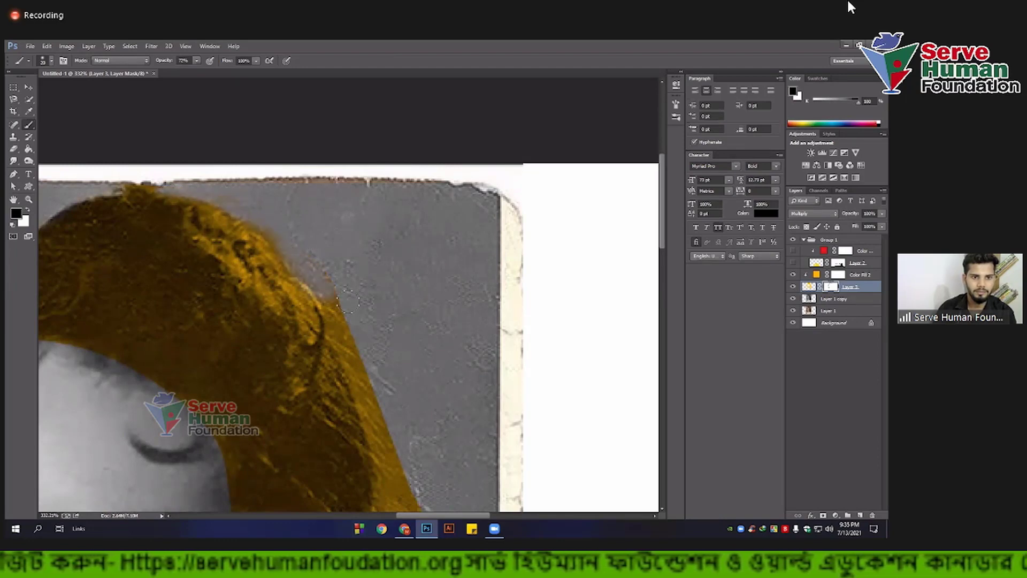
{"action": "left_click_drag", "start_coordinate": [435, 305], "coordinate": [392, 152]}
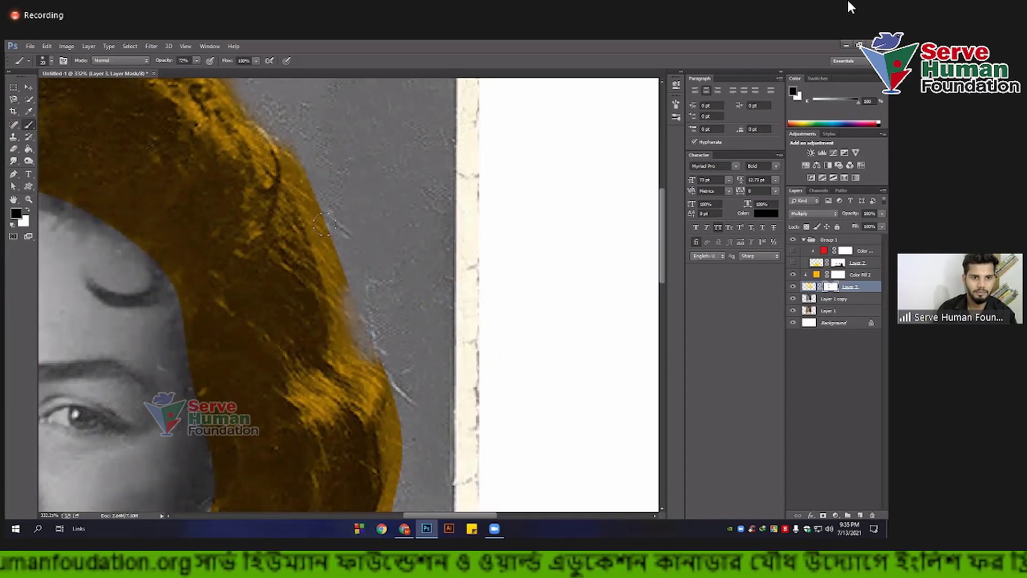
{"action": "scroll", "coordinate": [381, 274], "scroll_direction": "down", "scroll_amount": 2}
{"action": "scroll", "coordinate": [382, 274], "scroll_direction": "down", "scroll_amount": 2}
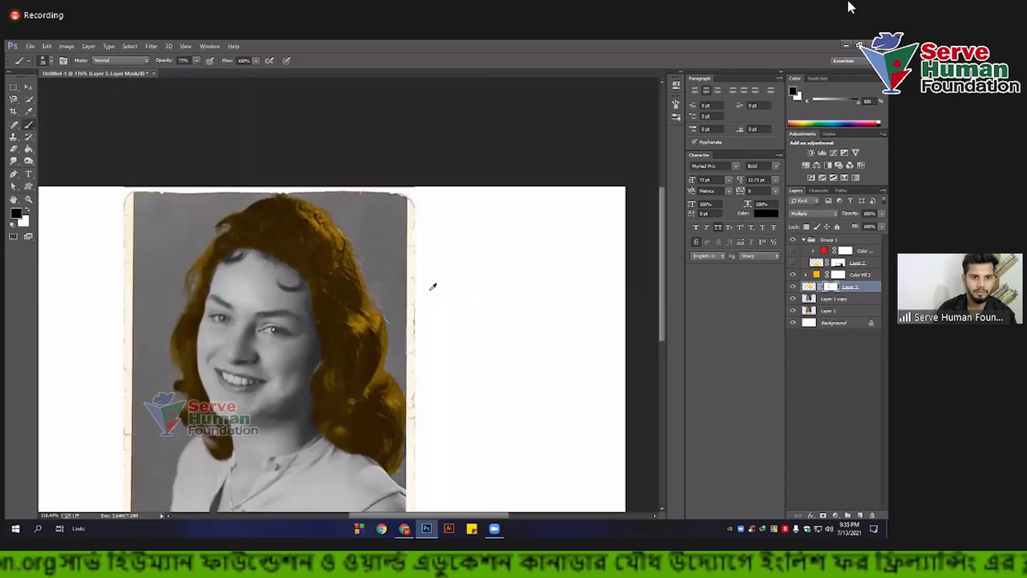
{"action": "scroll", "coordinate": [431, 287], "scroll_direction": "down", "scroll_amount": 2}
{"action": "scroll", "coordinate": [465, 264], "scroll_direction": "up", "scroll_amount": 2}
{"action": "scroll", "coordinate": [309, 293], "scroll_direction": "up", "scroll_amount": 2}
{"action": "scroll", "coordinate": [277, 300], "scroll_direction": "up", "scroll_amount": 2}
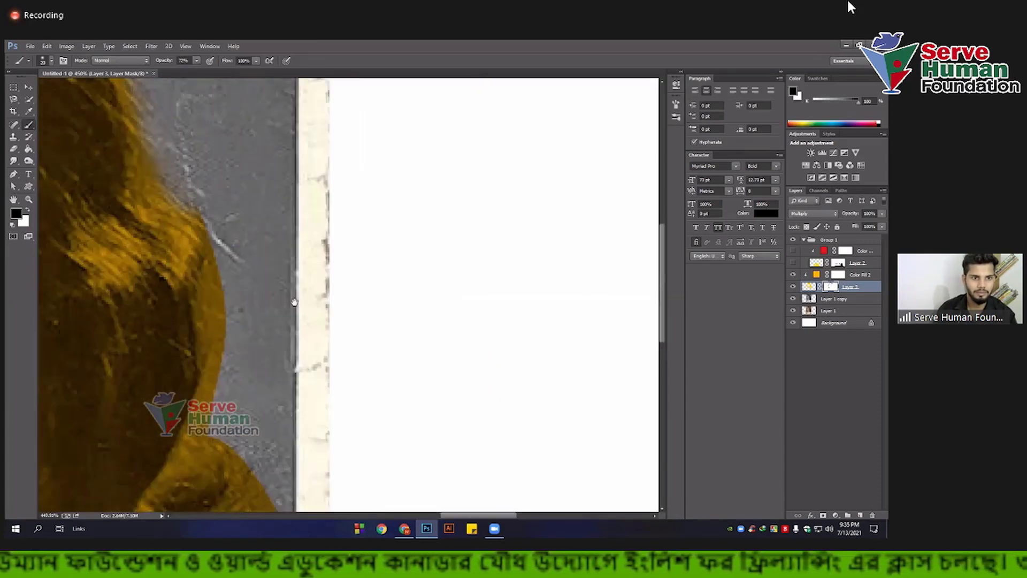
{"action": "scroll", "coordinate": [276, 289], "scroll_direction": "up", "scroll_amount": 2}
{"action": "mouse_move", "coordinate": [279, 267]}
{"action": "left_mouse_down"}
{"action": "mouse_move", "coordinate": [262, 292]}
{"action": "mouse_move", "coordinate": [260, 334]}
{"action": "left_mouse_up"}
{"action": "left_click_drag", "start_coordinate": [262, 147], "coordinate": [273, 230]}
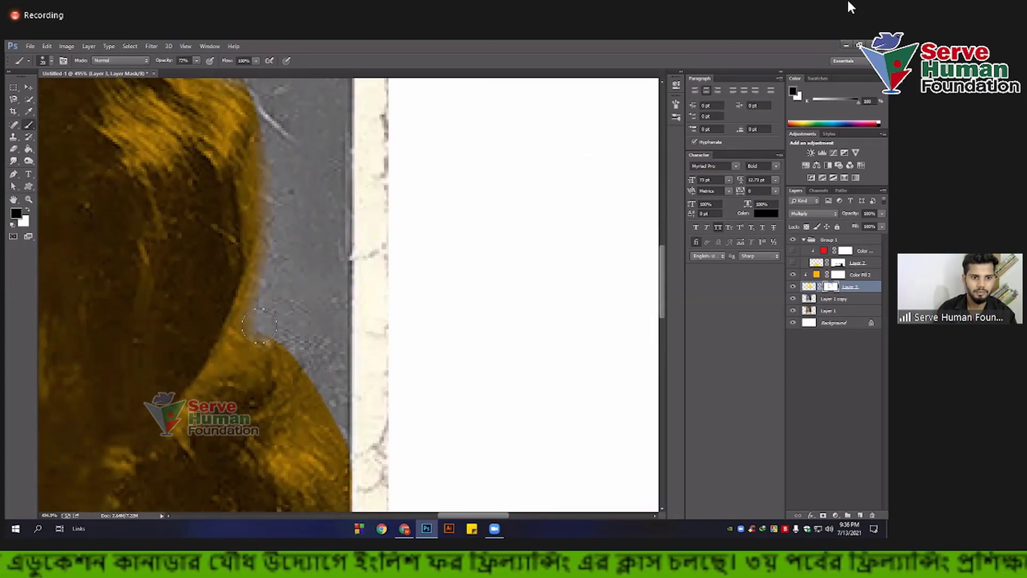
Step: Pan and zoom along the lower and upper hair to inspect the cleaned edges
{"action": "scroll", "coordinate": [260, 326], "scroll_direction": "down", "scroll_amount": 3}
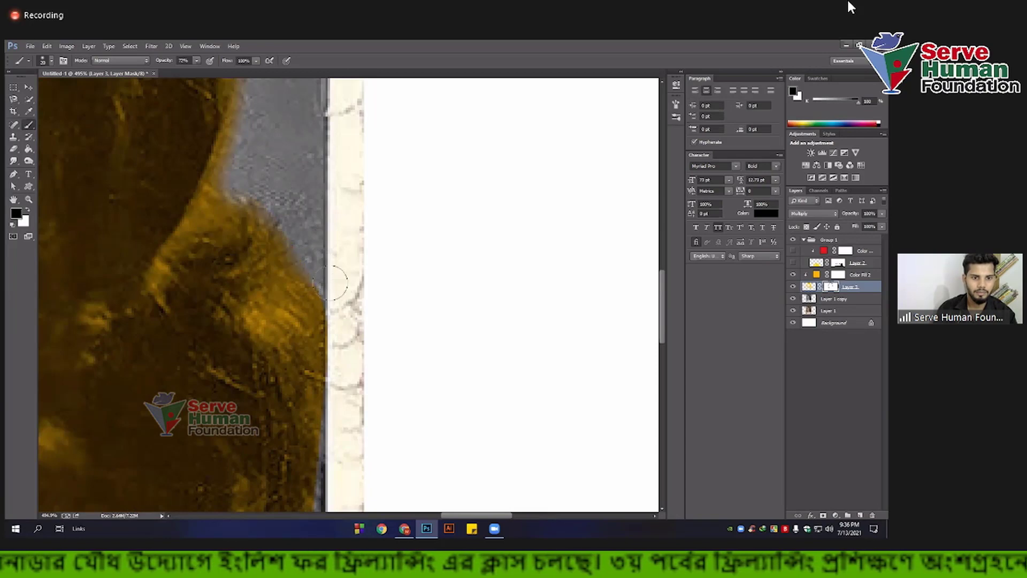
{"action": "scroll", "coordinate": [330, 282], "scroll_direction": "down", "scroll_amount": 2}
{"action": "scroll", "coordinate": [348, 279], "scroll_direction": "down", "scroll_amount": 1}
{"action": "scroll", "coordinate": [369, 277], "scroll_direction": "up", "scroll_amount": 2}
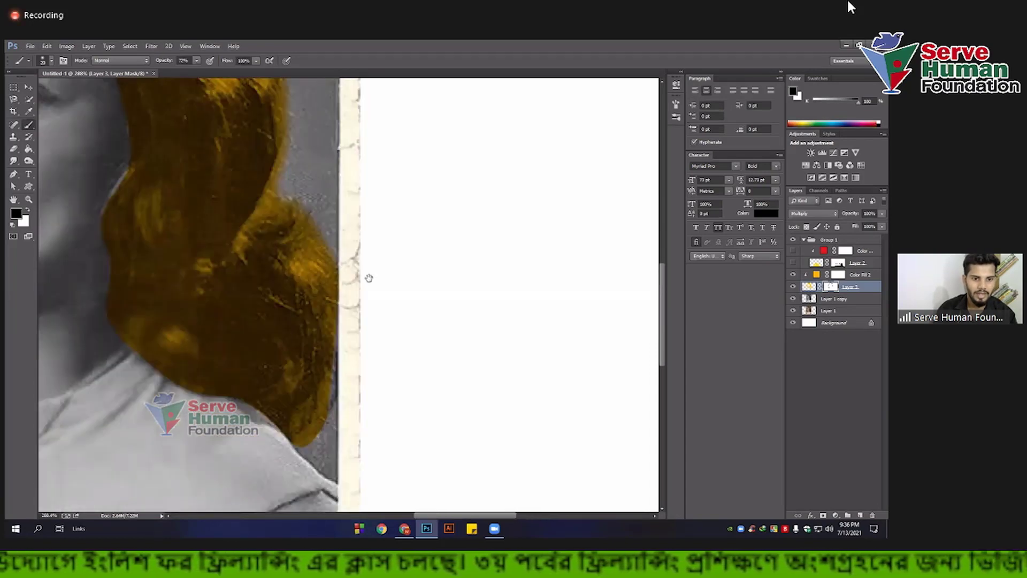
{"action": "scroll", "coordinate": [369, 278], "scroll_direction": "up", "scroll_amount": 2}
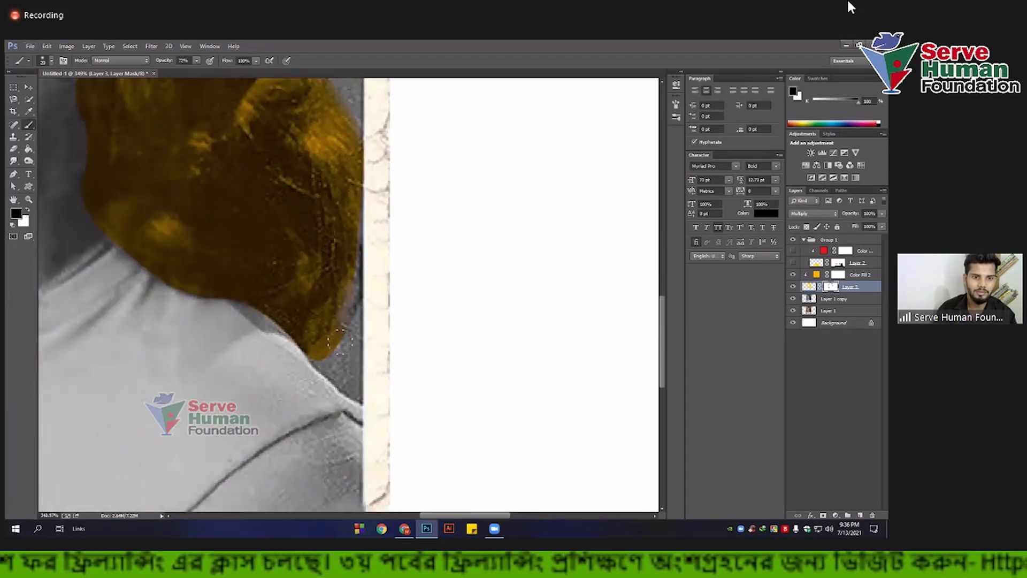
{"action": "left_click_drag", "start_coordinate": [380, 274], "coordinate": [342, 362]}
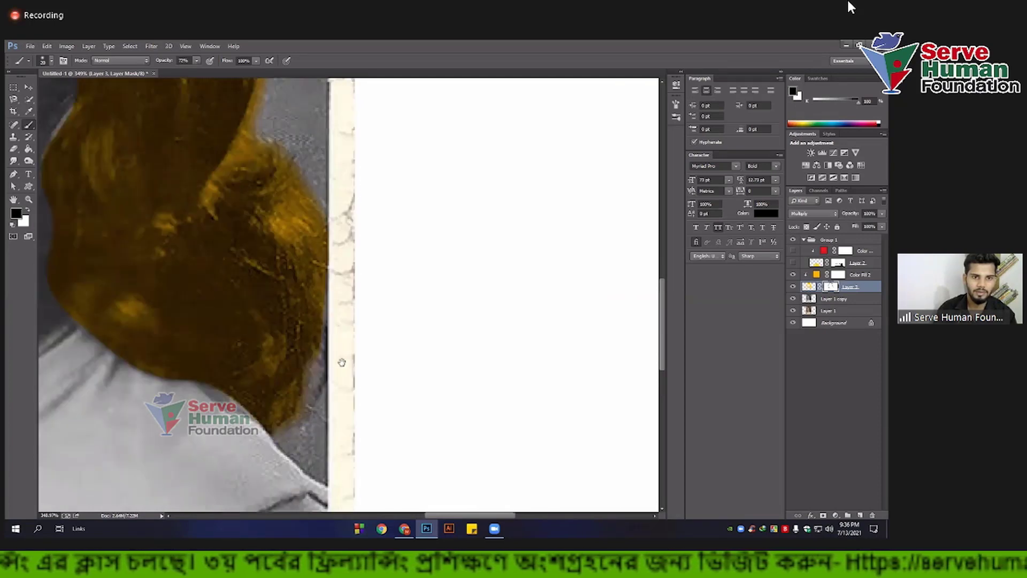
{"action": "scroll", "coordinate": [332, 332], "scroll_direction": "up", "scroll_amount": 1}
{"action": "scroll", "coordinate": [300, 241], "scroll_direction": "up", "scroll_amount": 2}
{"action": "scroll", "coordinate": [278, 176], "scroll_direction": "up", "scroll_amount": 2}
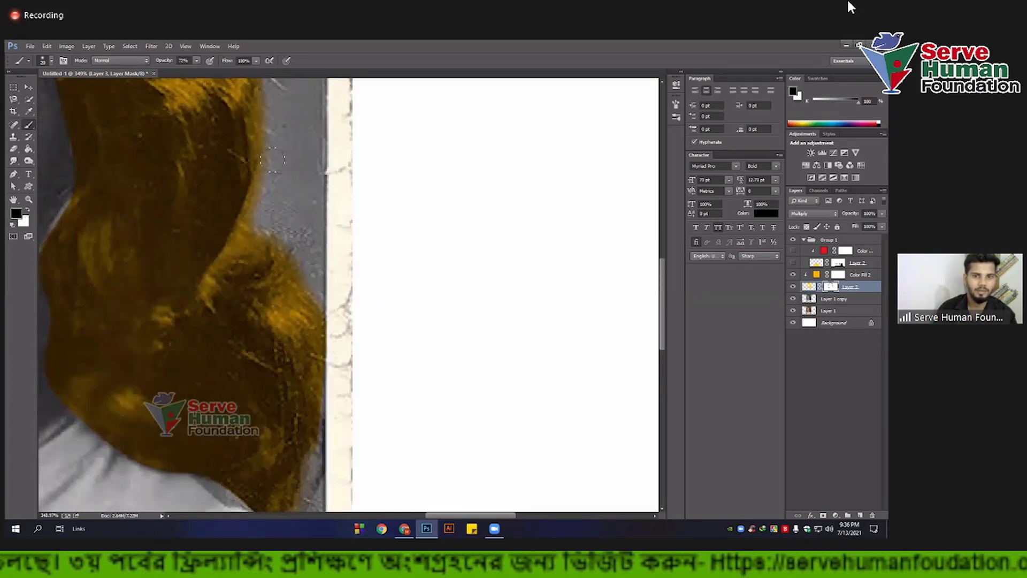
{"action": "left_click_drag", "start_coordinate": [272, 160], "coordinate": [310, 263]}
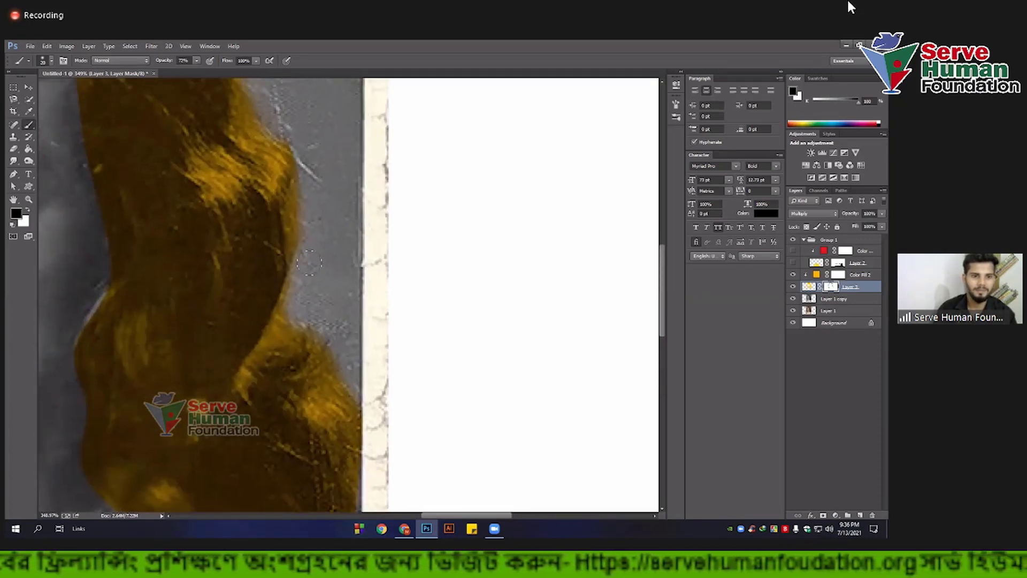
{"action": "scroll", "coordinate": [353, 298], "scroll_direction": "down", "scroll_amount": 2}
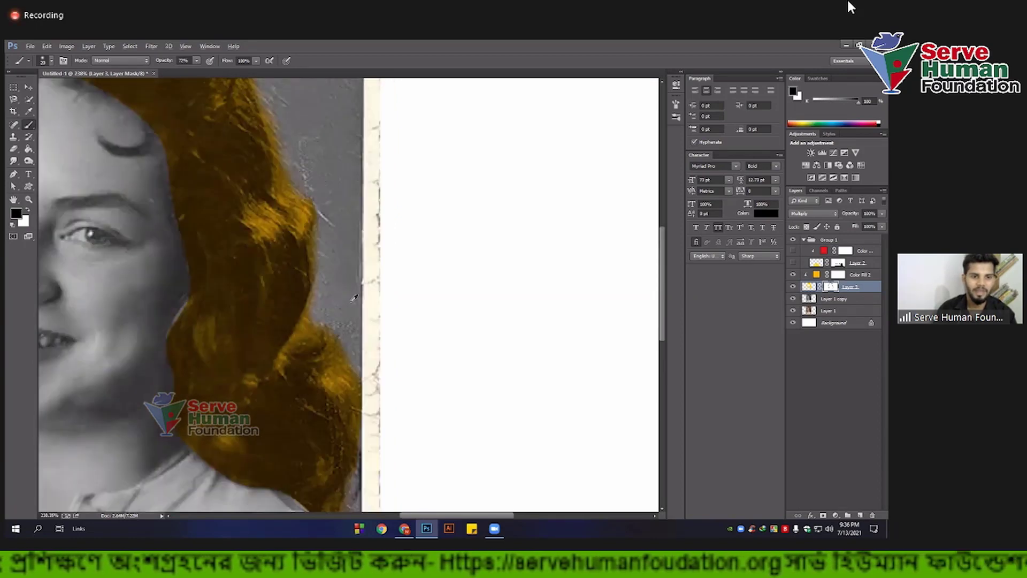
{"action": "scroll", "coordinate": [353, 297], "scroll_direction": "down", "scroll_amount": 3}
Step: Zoom in on the eyes and upper hair
{"action": "scroll", "coordinate": [374, 286], "scroll_direction": "up", "scroll_amount": 2}
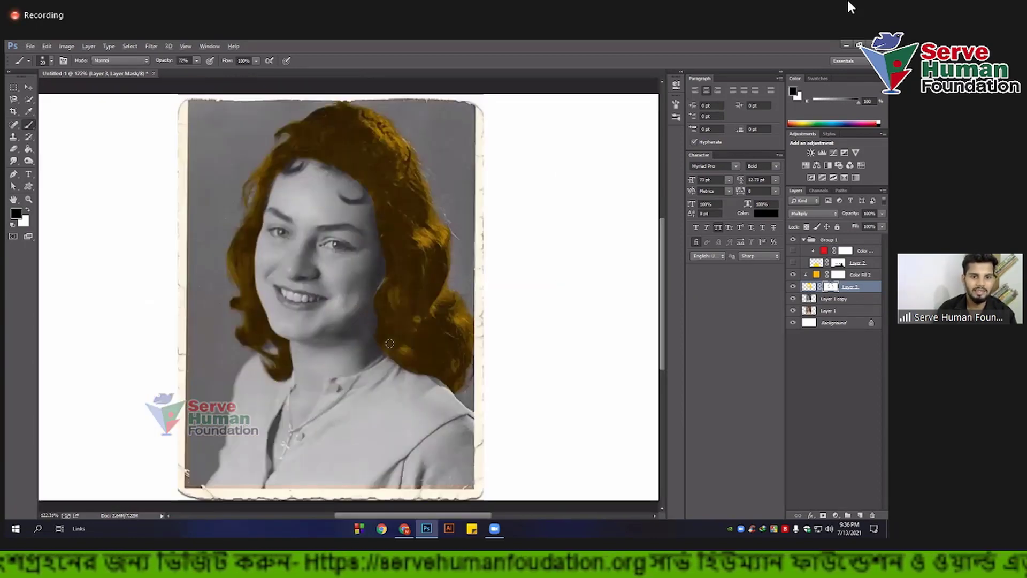
{"action": "scroll", "coordinate": [396, 356], "scroll_direction": "up", "scroll_amount": 2}
{"action": "scroll", "coordinate": [412, 385], "scroll_direction": "up", "scroll_amount": 2}
{"action": "scroll", "coordinate": [416, 396], "scroll_direction": "up", "scroll_amount": 1}
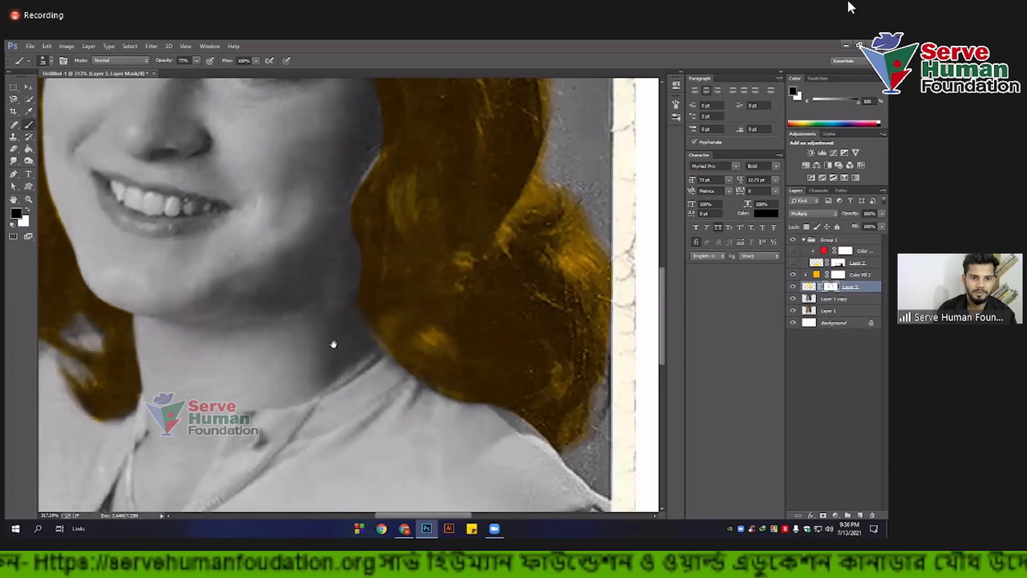
{"action": "scroll", "coordinate": [333, 345], "scroll_direction": "up", "scroll_amount": 2}
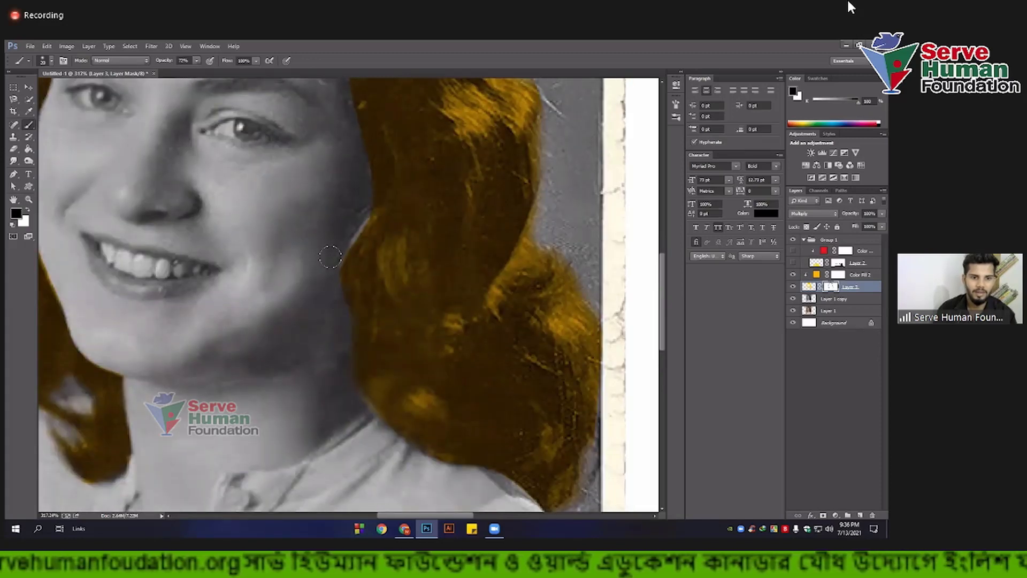
{"action": "left_click_drag", "start_coordinate": [300, 317], "coordinate": [274, 377]}
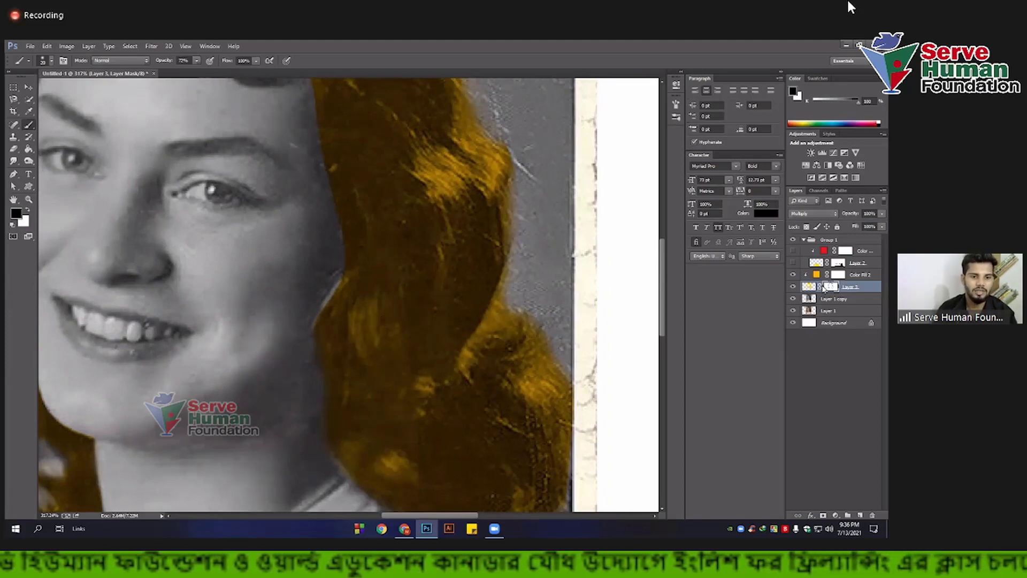
{"action": "scroll", "coordinate": [320, 306], "scroll_direction": "up", "scroll_amount": 3}
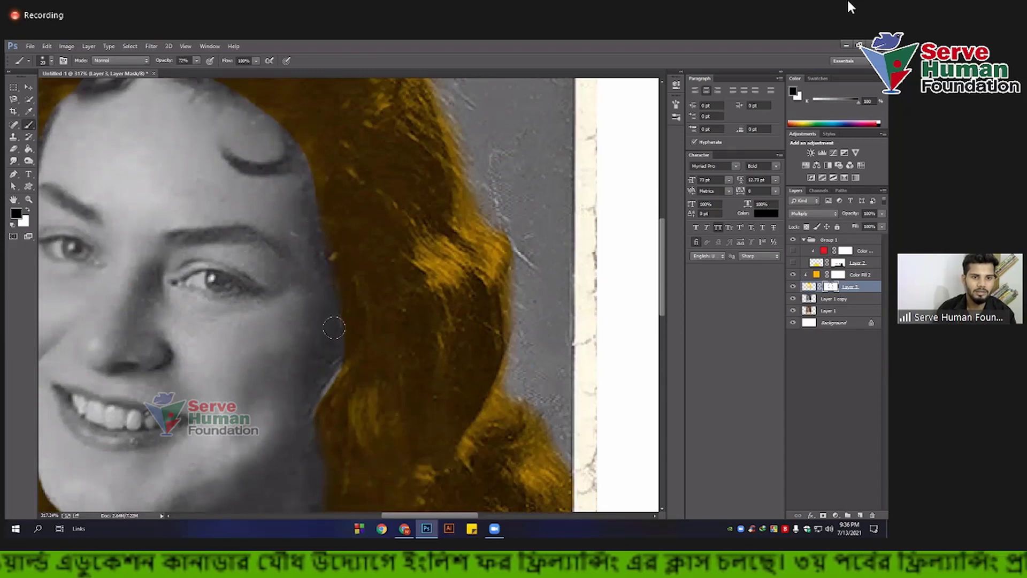
{"action": "scroll", "coordinate": [316, 324], "scroll_direction": "up", "scroll_amount": 2}
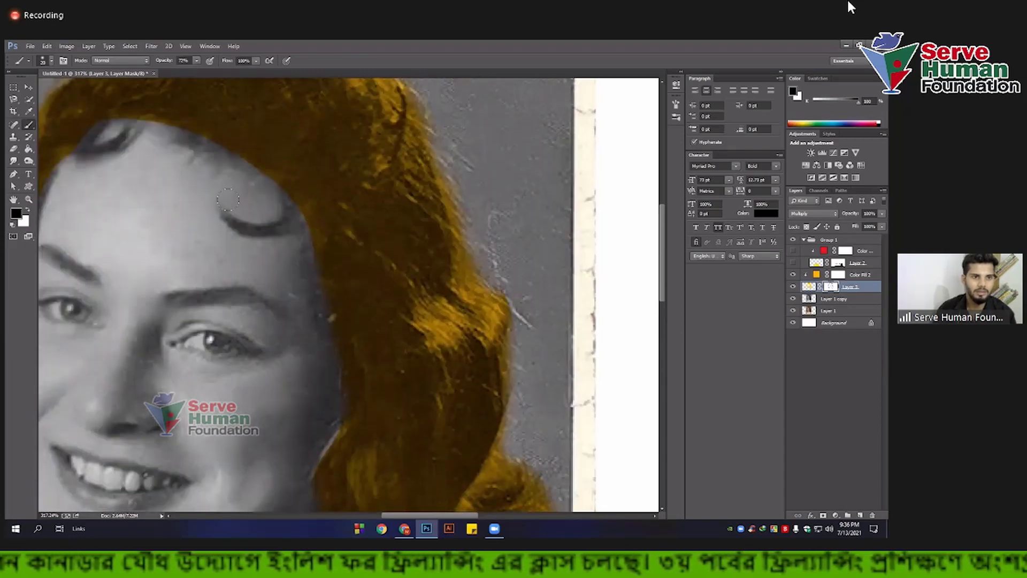
Step: Set the brush opacity to 50% and pan to the hair beside the cheek
{"action": "left_click", "coordinate": [197, 62]}
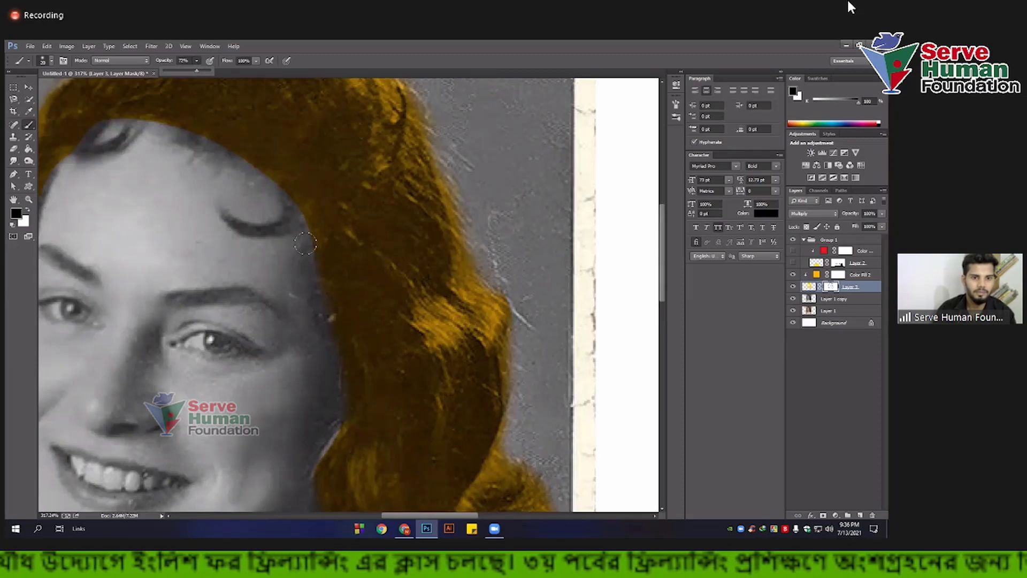
{"action": "key", "text": "5"}
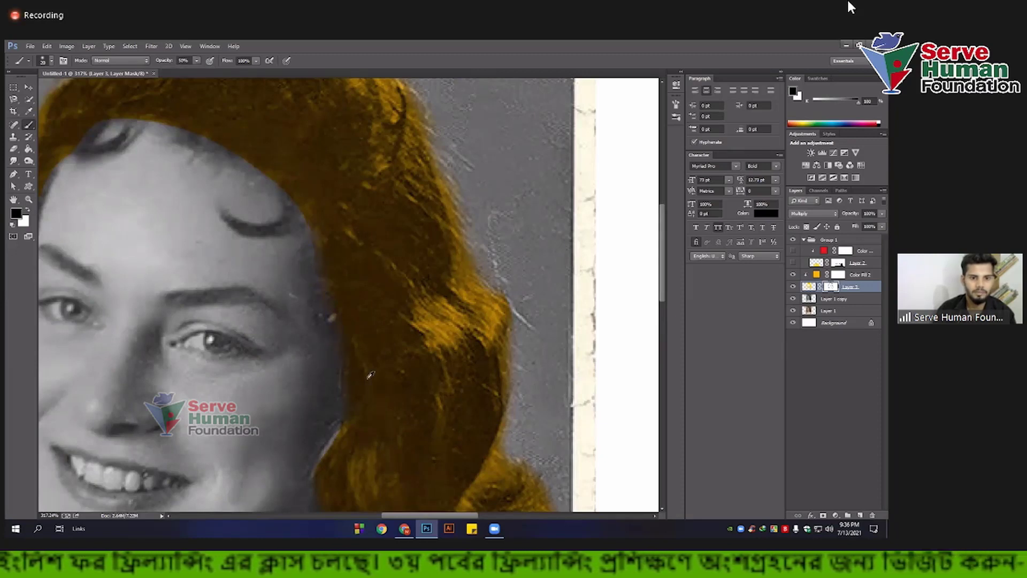
{"action": "scroll", "coordinate": [371, 376], "scroll_direction": "down", "scroll_amount": 3}
{"action": "scroll", "coordinate": [371, 375], "scroll_direction": "down", "scroll_amount": 2}
{"action": "scroll", "coordinate": [379, 246], "scroll_direction": "up", "scroll_amount": 4}
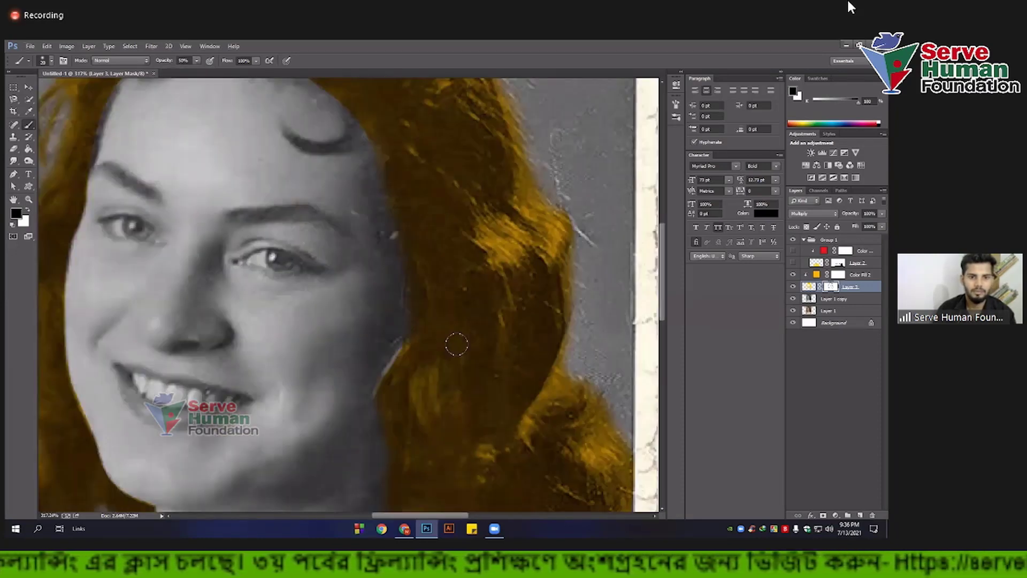
{"action": "left_click_drag", "start_coordinate": [363, 297], "coordinate": [283, 276]}
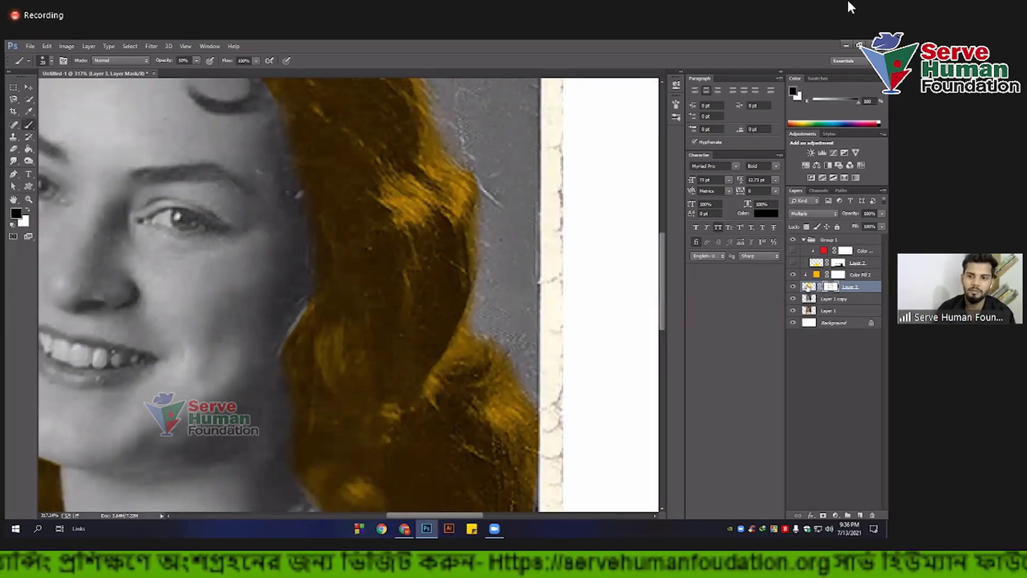
Step: Target Layer 3's image pixels with a slightly smaller brush and swapped orange foreground colour
{"action": "key", "text": "ctrl+2"}
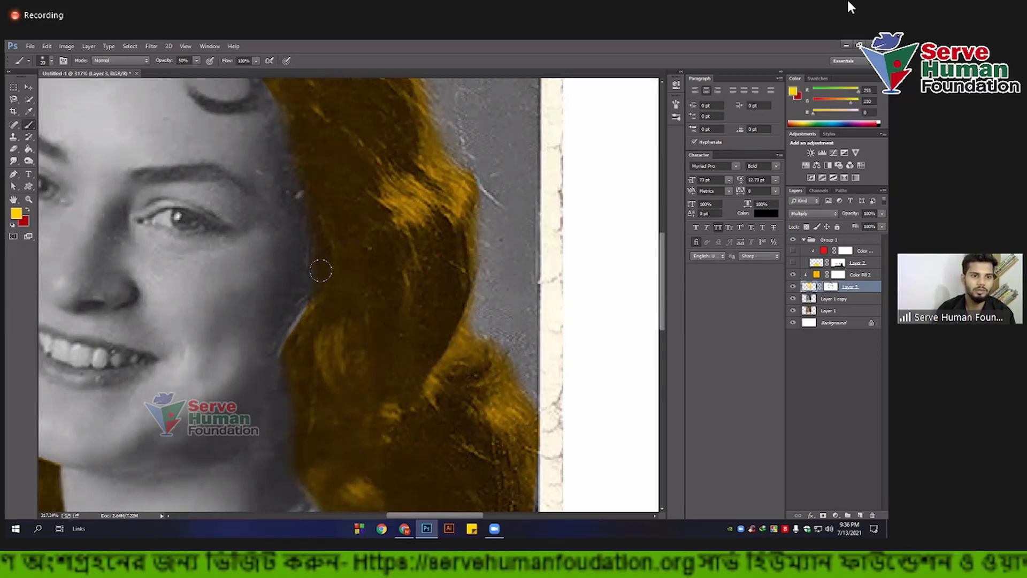
{"action": "key", "text": "bracketleft"}
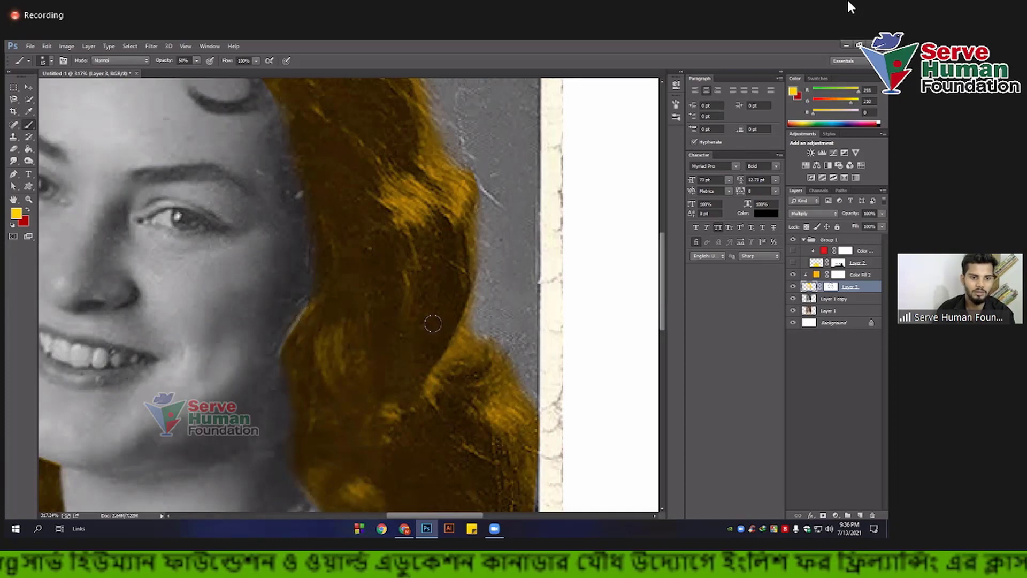
{"action": "scroll", "coordinate": [323, 347], "scroll_direction": "down", "scroll_amount": 3}
{"action": "scroll", "coordinate": [471, 230], "scroll_direction": "down", "scroll_amount": 2}
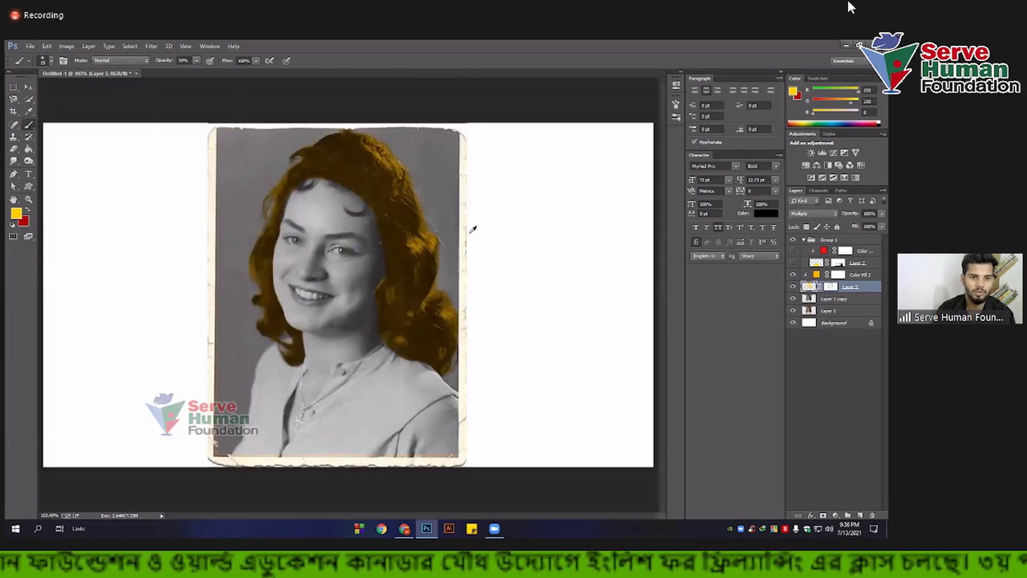
{"action": "scroll", "coordinate": [471, 230], "scroll_direction": "up", "scroll_amount": 2}
{"action": "scroll", "coordinate": [337, 253], "scroll_direction": "up", "scroll_amount": 2}
{"action": "scroll", "coordinate": [325, 315], "scroll_direction": "up", "scroll_amount": 2}
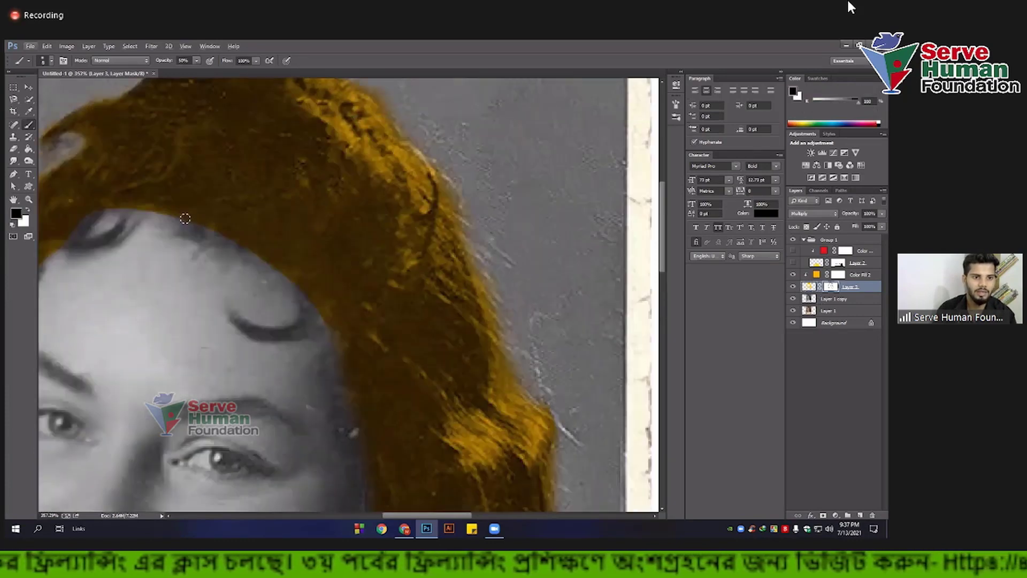
{"action": "key", "text": "x"}
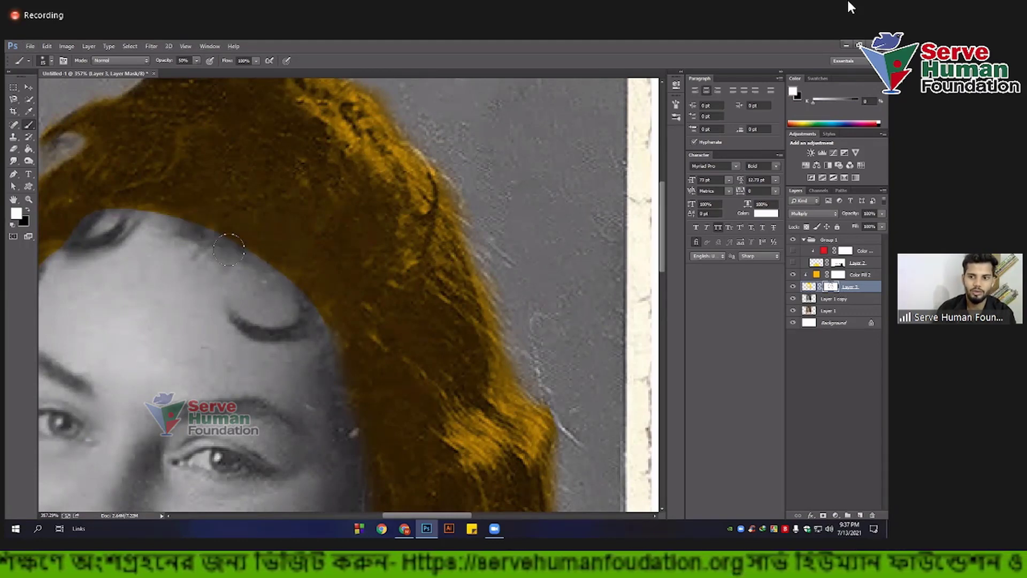
{"action": "left_click", "coordinate": [809, 287]}
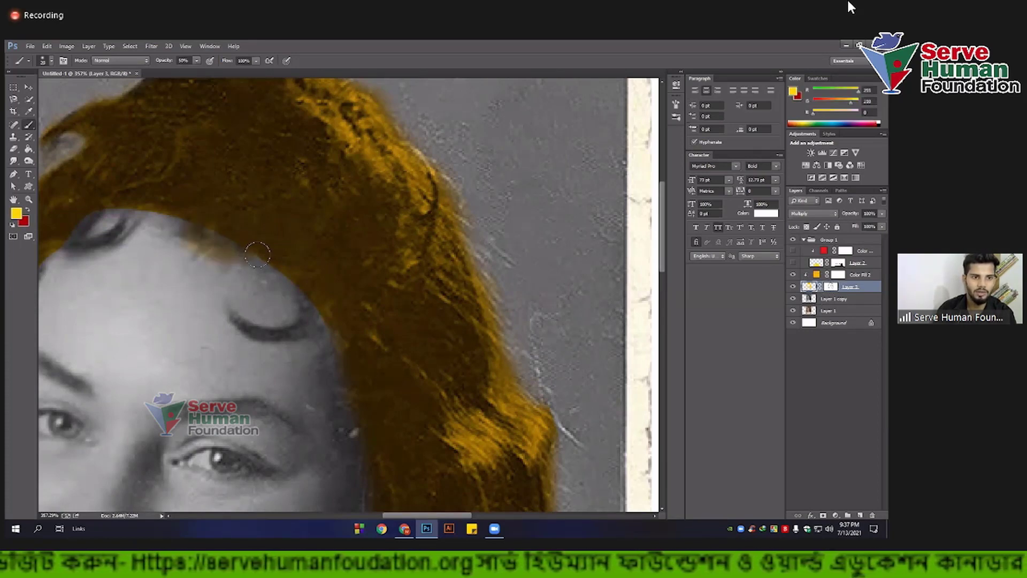
Step: Paint the forehead curl and hairline orange at 100% brush opacity
{"action": "mouse_move", "coordinate": [245, 323]}
{"action": "left_mouse_down"}
{"action": "mouse_move", "coordinate": [287, 332]}
{"action": "mouse_move", "coordinate": [248, 326]}
{"action": "mouse_move", "coordinate": [307, 291]}
{"action": "mouse_move", "coordinate": [328, 327]}
{"action": "mouse_move", "coordinate": [237, 328]}
{"action": "left_mouse_up"}
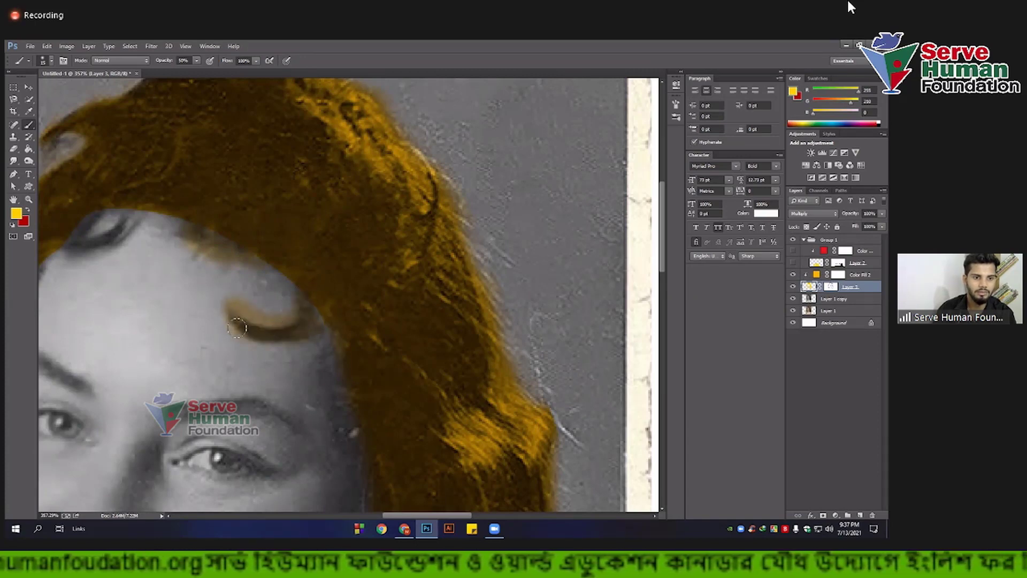
{"action": "left_click", "coordinate": [196, 60]}
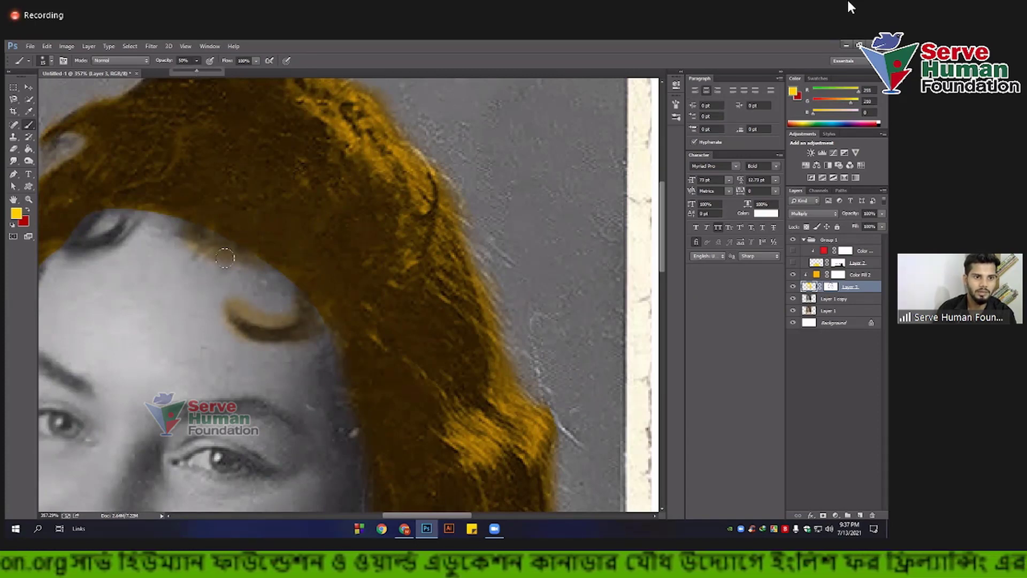
{"action": "left_click_drag", "start_coordinate": [239, 251], "coordinate": [189, 226]}
{"action": "left_click_drag", "start_coordinate": [239, 324], "coordinate": [310, 303]}
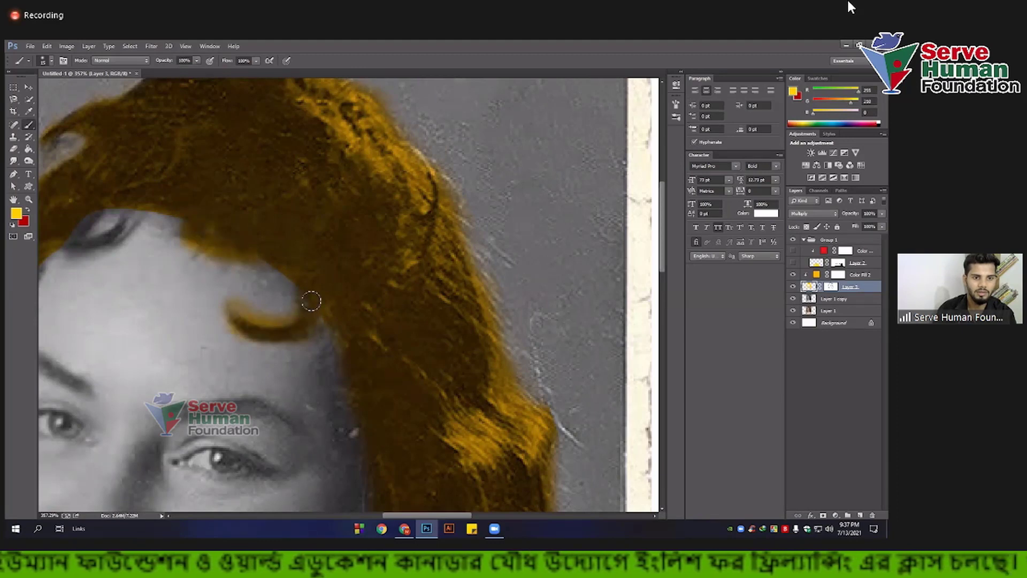
{"action": "left_click_drag", "start_coordinate": [257, 331], "coordinate": [230, 327]}
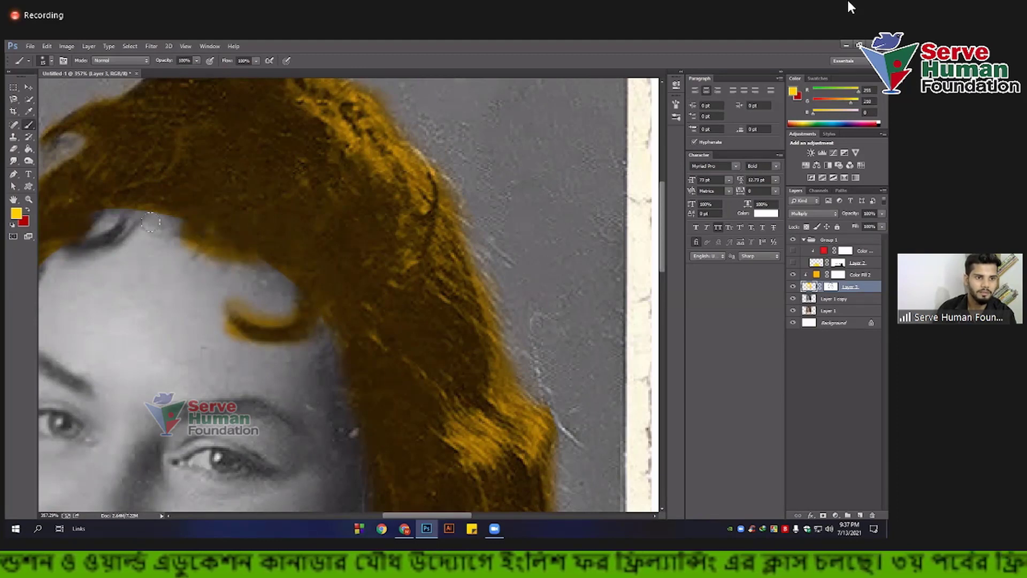
{"action": "left_click_drag", "start_coordinate": [86, 218], "coordinate": [128, 230]}
Step: Return to editing the layer mask with default black and white colours
{"action": "scroll", "coordinate": [221, 235], "scroll_direction": "left", "scroll_amount": 3}
{"action": "scroll", "coordinate": [221, 234], "scroll_direction": "left", "scroll_amount": 2}
{"action": "scroll", "coordinate": [221, 234], "scroll_direction": "down", "scroll_amount": 1}
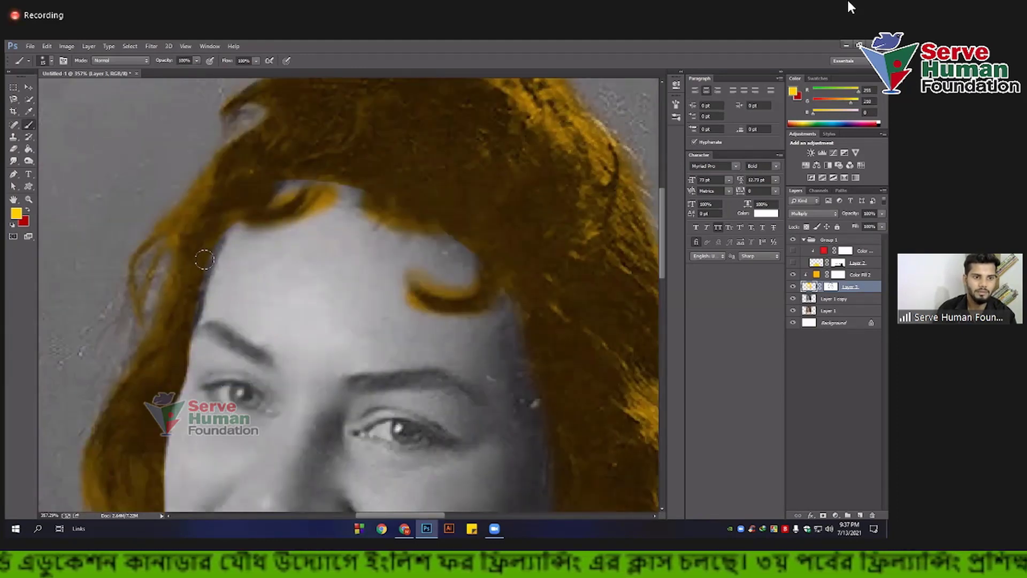
{"action": "scroll", "coordinate": [203, 262], "scroll_direction": "down", "scroll_amount": 3}
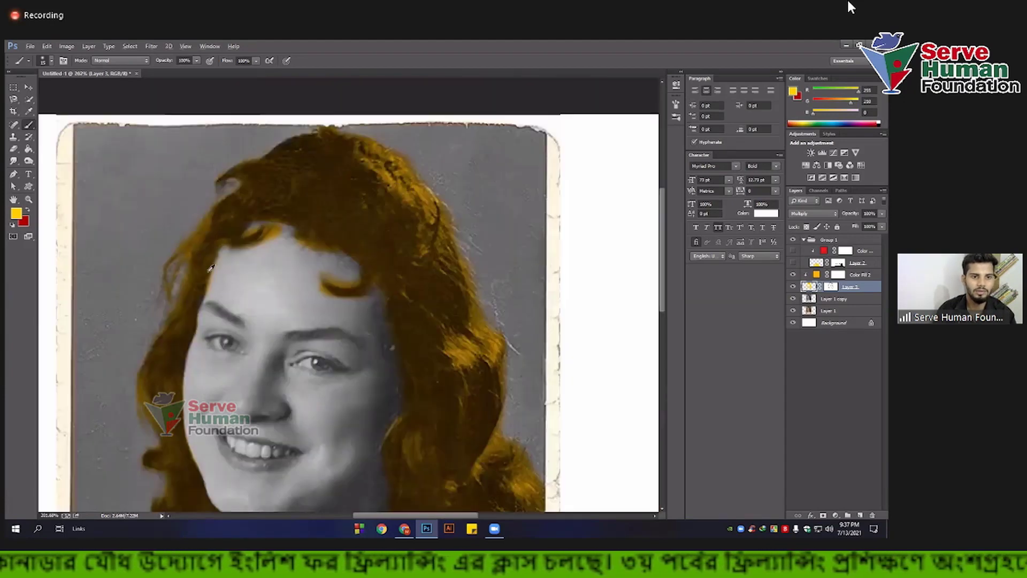
{"action": "scroll", "coordinate": [214, 262], "scroll_direction": "down", "scroll_amount": 2}
{"action": "scroll", "coordinate": [252, 262], "scroll_direction": "up", "scroll_amount": 3}
{"action": "scroll", "coordinate": [269, 262], "scroll_direction": "up", "scroll_amount": 2}
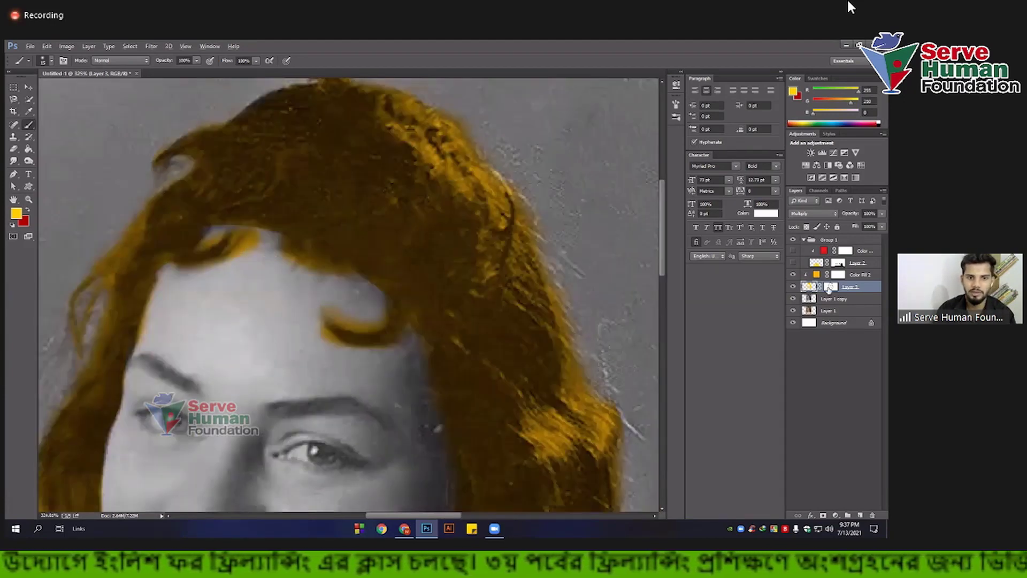
{"action": "key", "text": "ctrl+backslash"}
{"action": "key", "text": "d"}
{"action": "scroll", "coordinate": [401, 353], "scroll_direction": "up", "scroll_amount": 1}
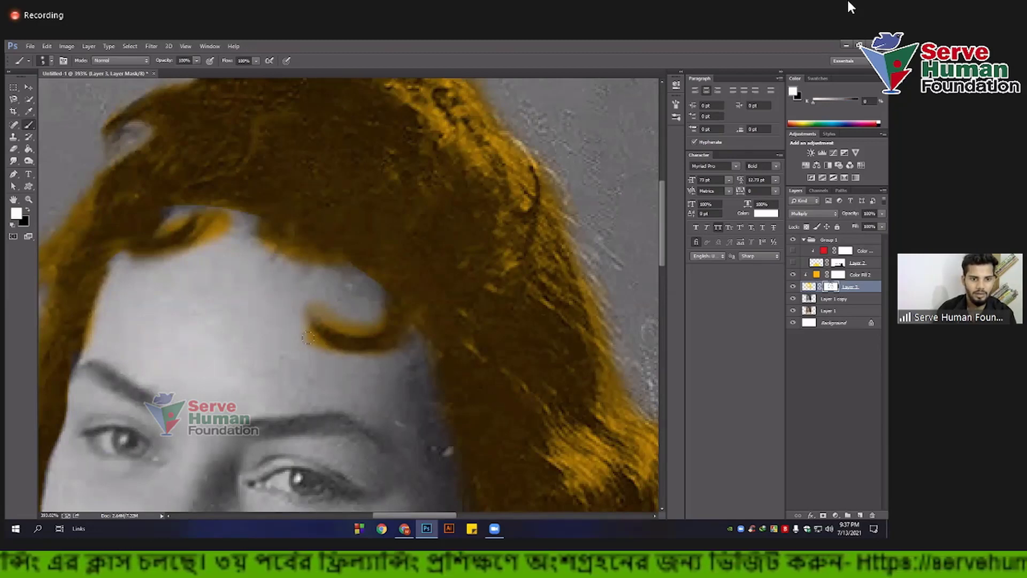
Step: Paint black on the mask at about 55% opacity to erase the forehead's orange tint
{"action": "key", "text": "x"}
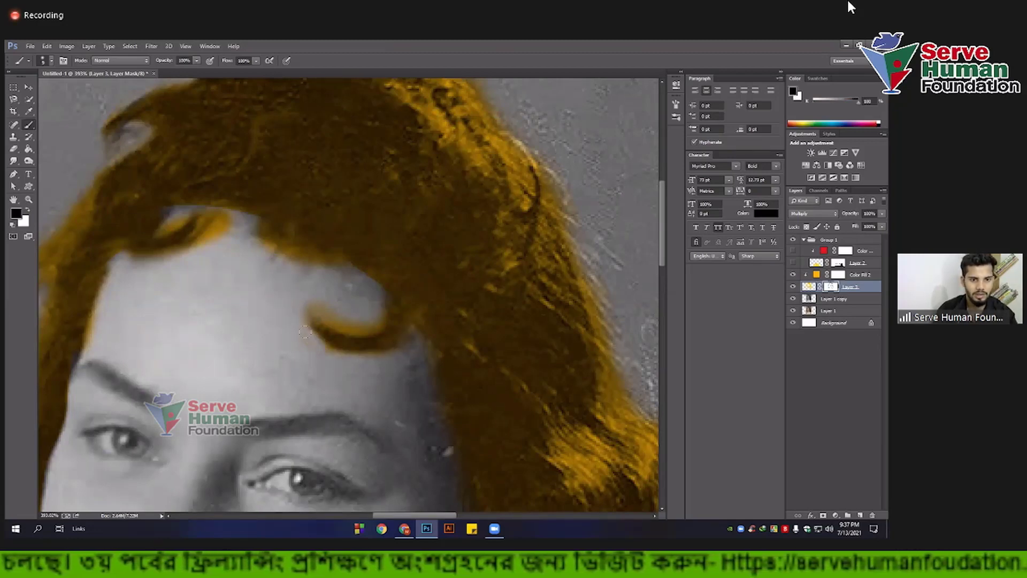
{"action": "left_click_drag", "start_coordinate": [197, 65], "coordinate": [177, 72]}
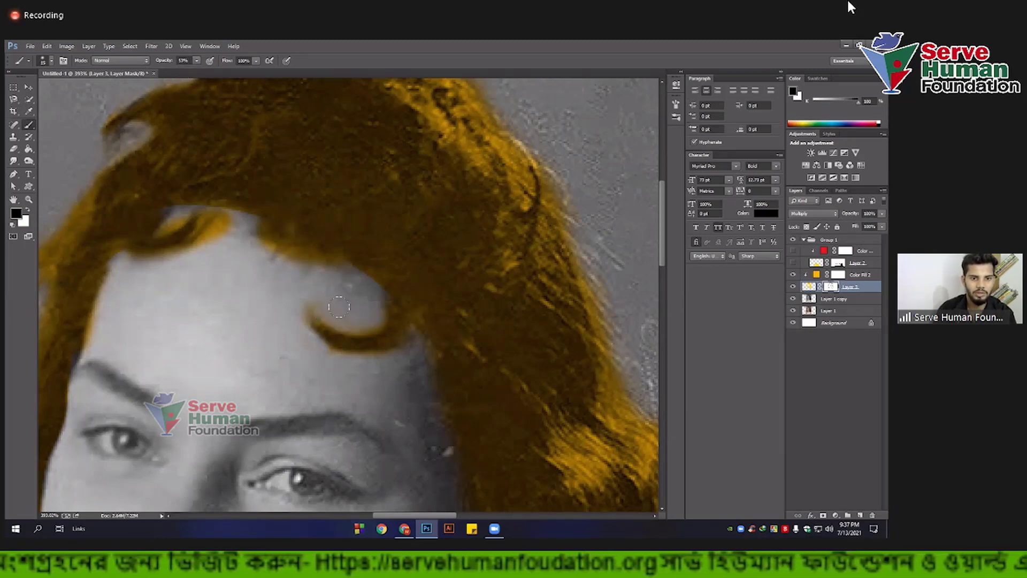
{"action": "left_click_drag", "start_coordinate": [306, 310], "coordinate": [326, 355]}
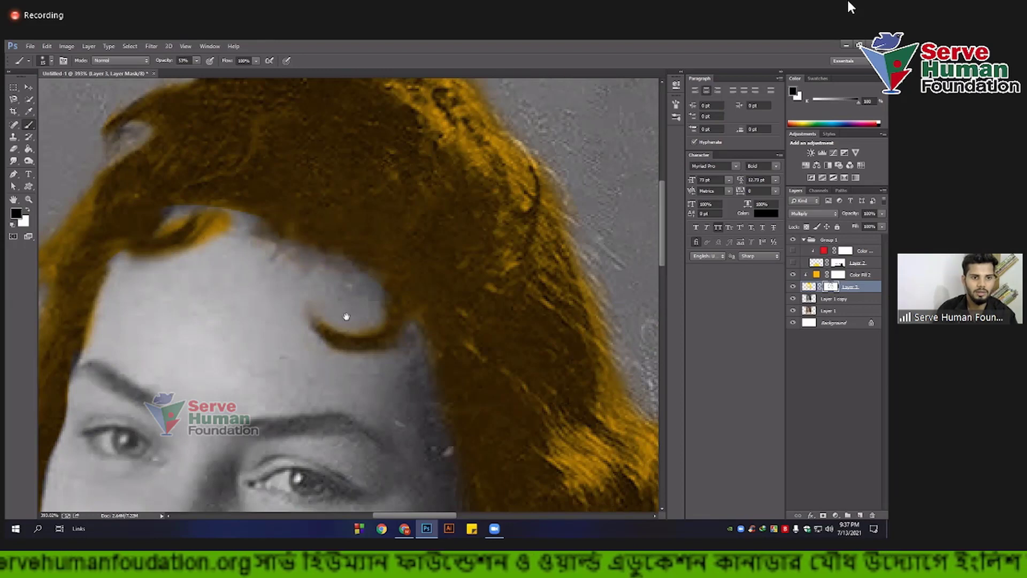
{"action": "mouse_move", "coordinate": [234, 240]}
{"action": "left_mouse_down"}
{"action": "mouse_move", "coordinate": [344, 250]}
{"action": "mouse_move", "coordinate": [396, 235]}
{"action": "left_mouse_up"}
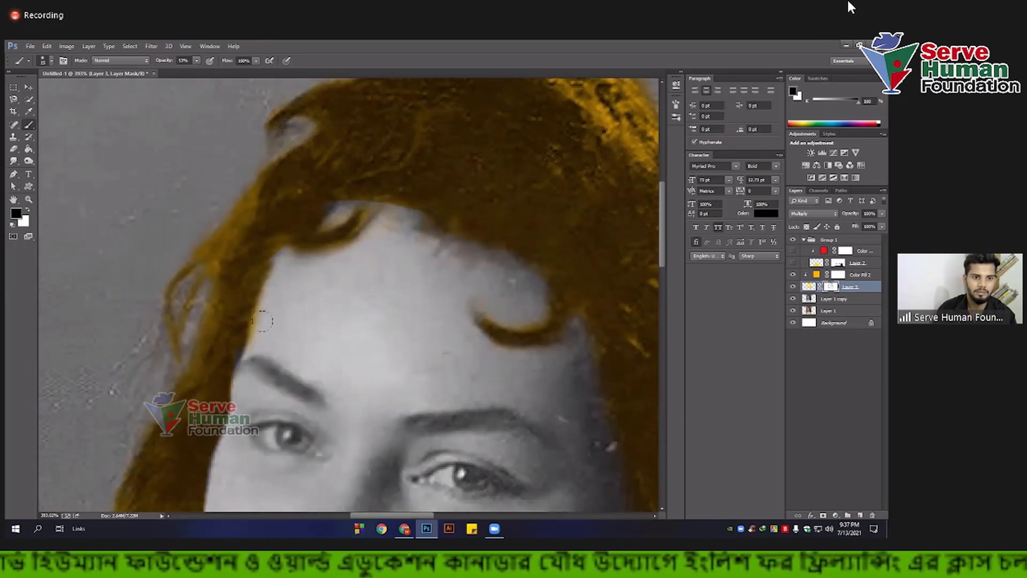
{"action": "scroll", "coordinate": [302, 378], "scroll_direction": "down", "scroll_amount": 5}
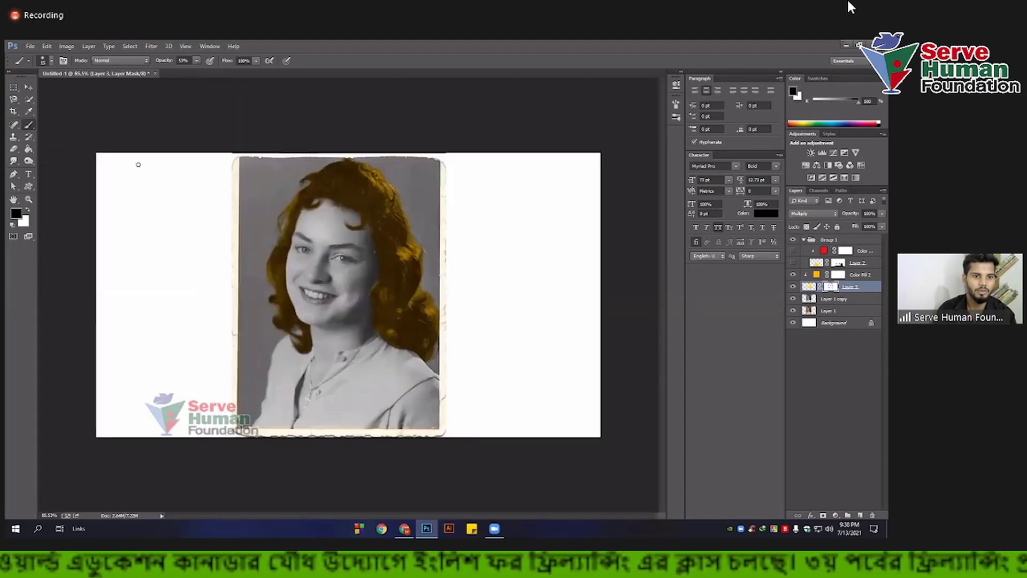
Step: Set the hair colour layer's opacity to about 88% using the Move tool
{"action": "left_click", "coordinate": [28, 87]}
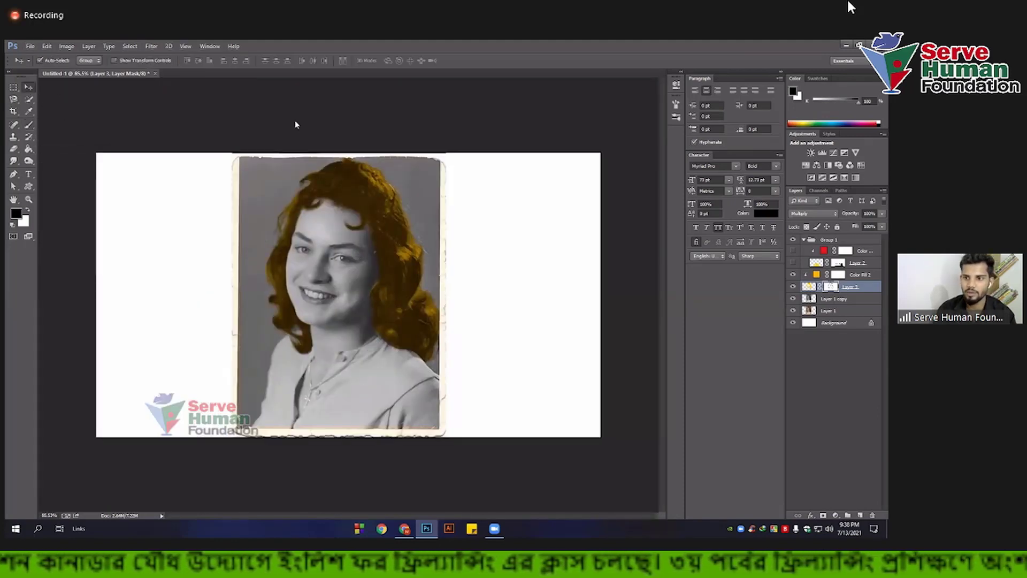
{"action": "left_click", "coordinate": [880, 225]}
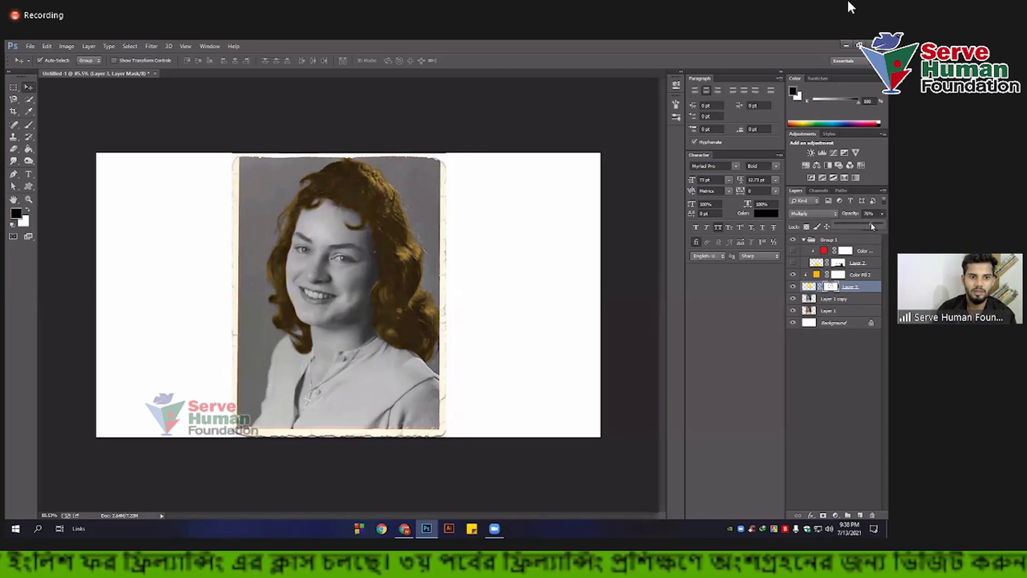
{"action": "left_click_drag", "start_coordinate": [872, 223], "coordinate": [878, 227]}
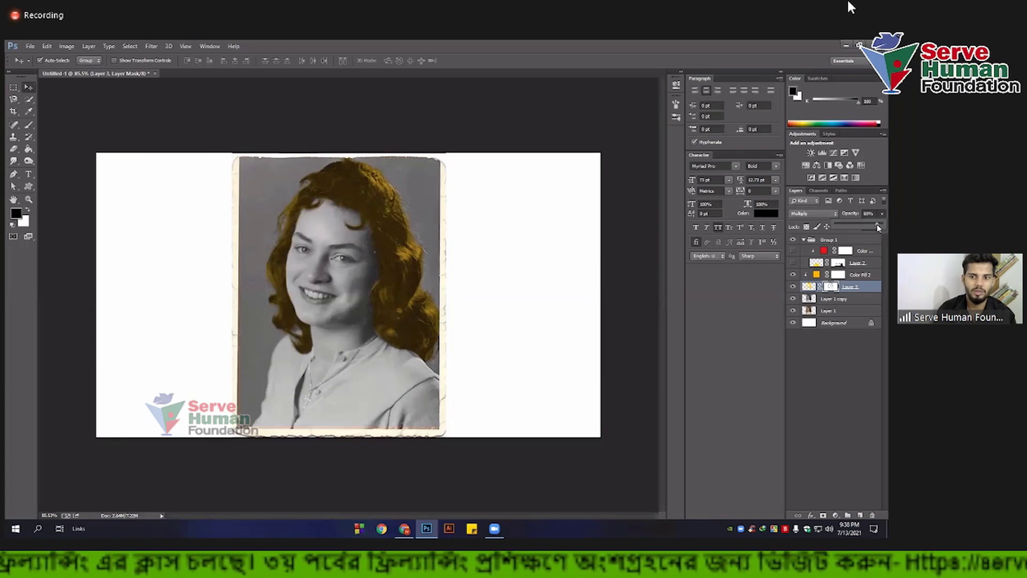
Step: Change Color Fill 2's hair colour from orange to a bright red in the Color Picker
{"action": "double_click", "coordinate": [817, 274]}
{"action": "left_click", "coordinate": [802, 243]}
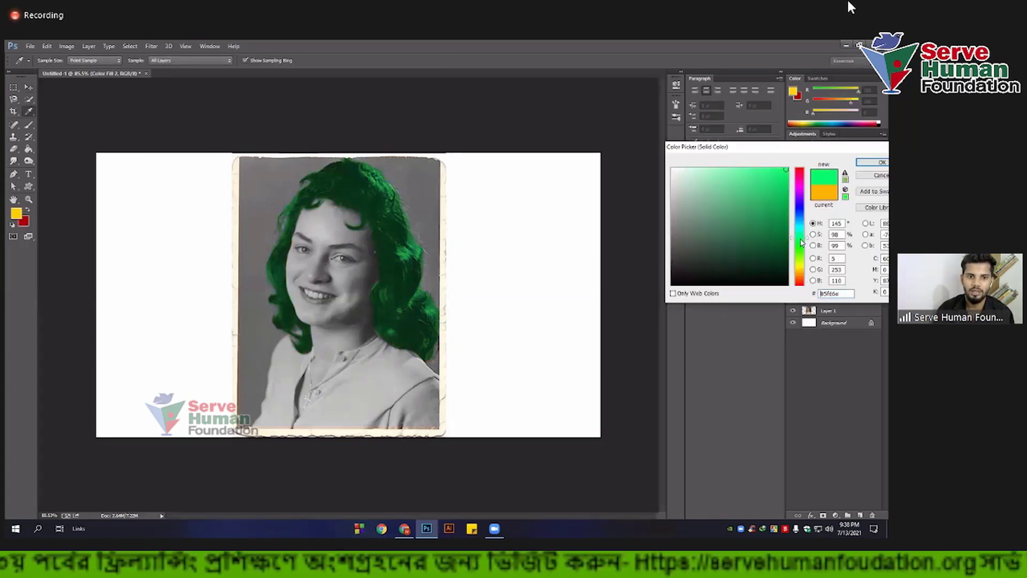
{"action": "left_click_drag", "start_coordinate": [802, 246], "coordinate": [783, 222]}
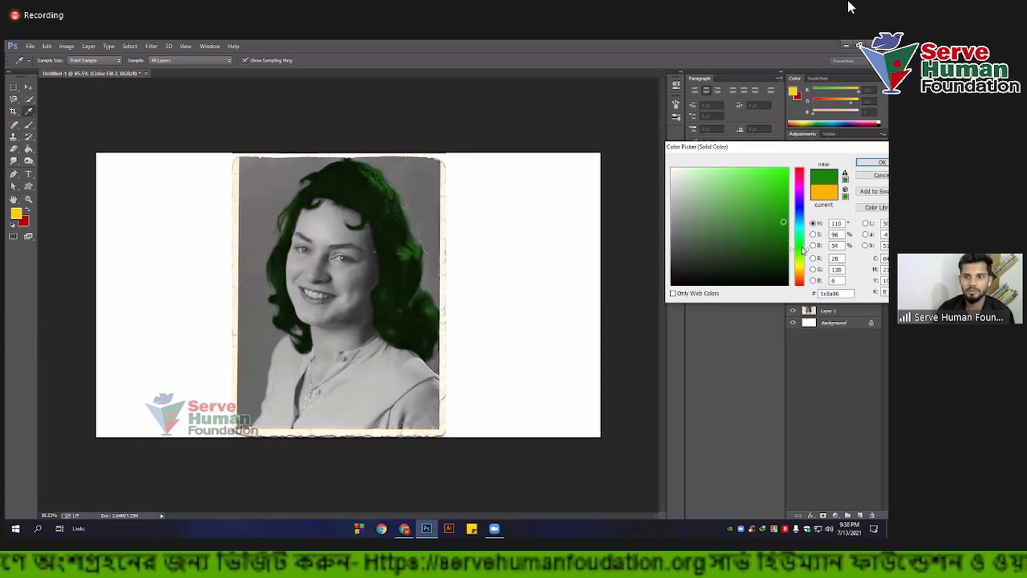
{"action": "left_click", "coordinate": [803, 226]}
{"action": "left_click_drag", "start_coordinate": [803, 226], "coordinate": [795, 159]}
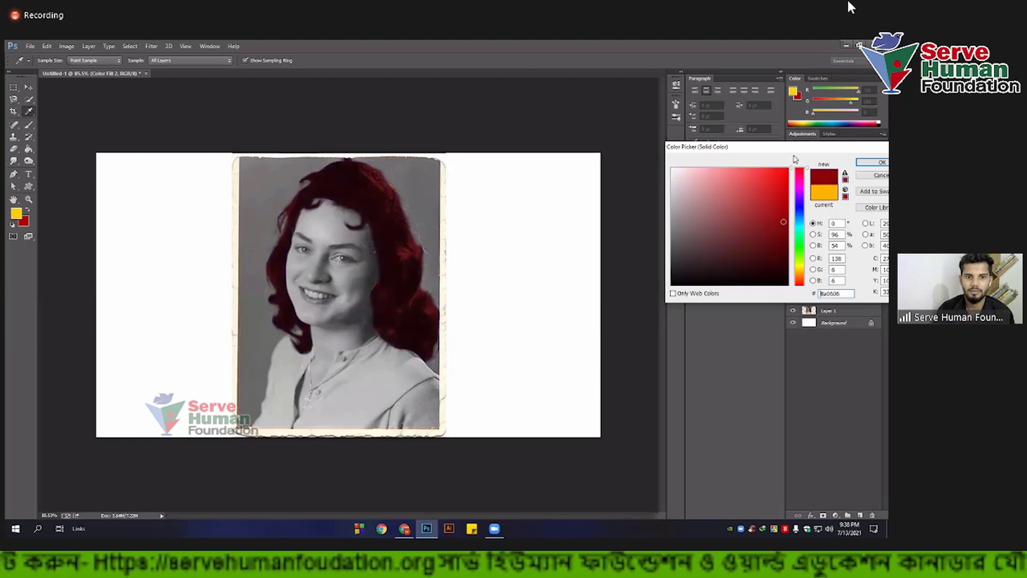
{"action": "mouse_move", "coordinate": [784, 221]}
{"action": "left_mouse_down"}
{"action": "mouse_move", "coordinate": [788, 180]}
{"action": "mouse_move", "coordinate": [780, 202]}
{"action": "mouse_move", "coordinate": [753, 184]}
{"action": "left_mouse_up"}
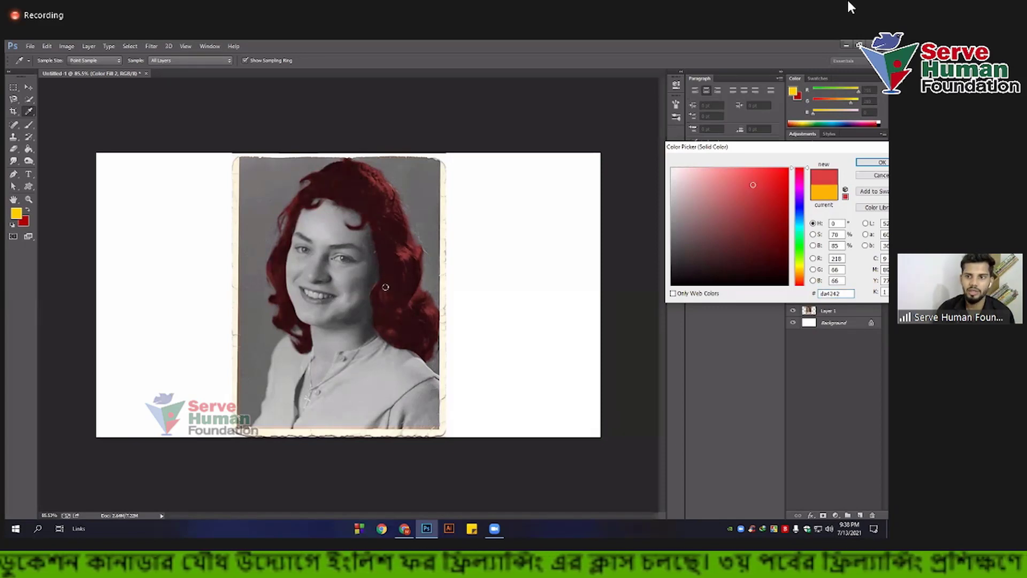
{"action": "key", "text": "Return"}
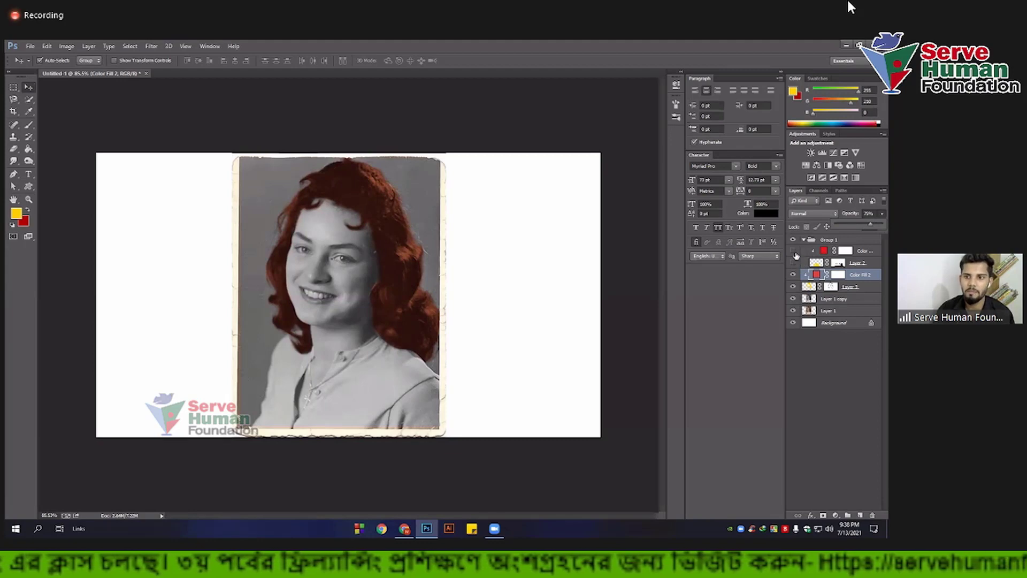
Step: Expand Group 1 and toggle the shirt's red fill to check the layers
{"action": "left_click", "coordinate": [804, 240]}
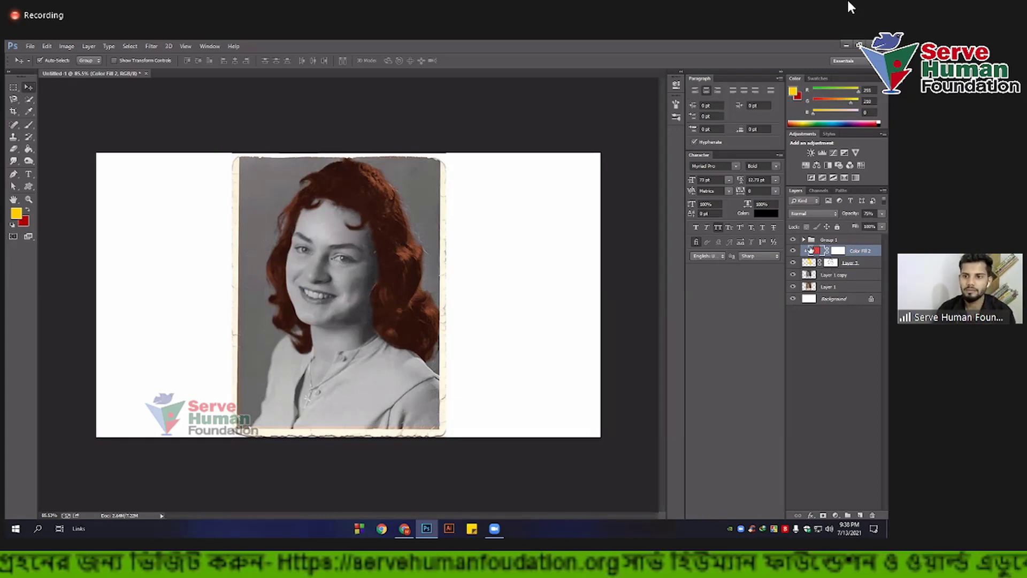
{"action": "left_click", "coordinate": [805, 239]}
{"action": "left_click", "coordinate": [794, 262]}
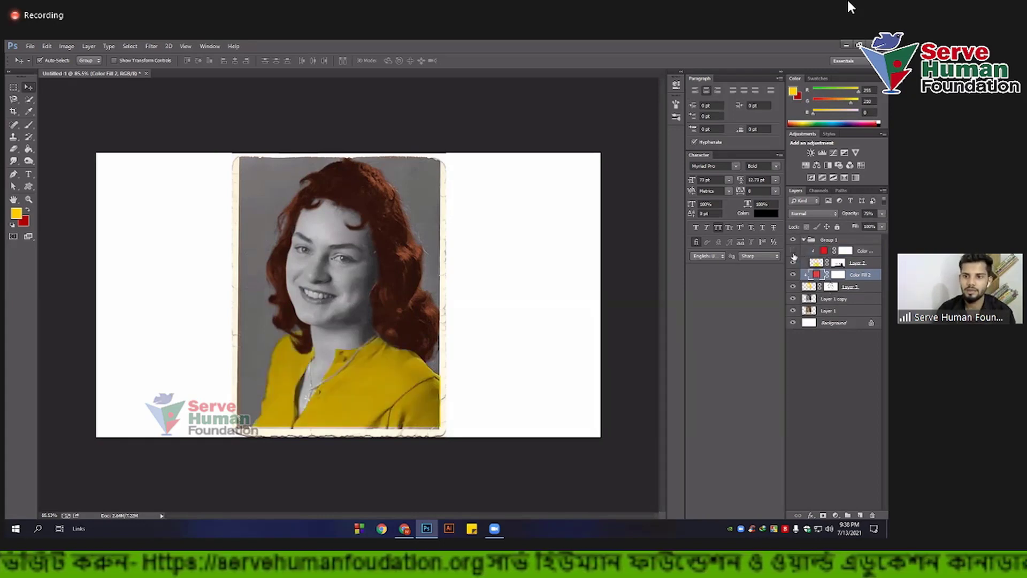
{"action": "left_click", "coordinate": [804, 240]}
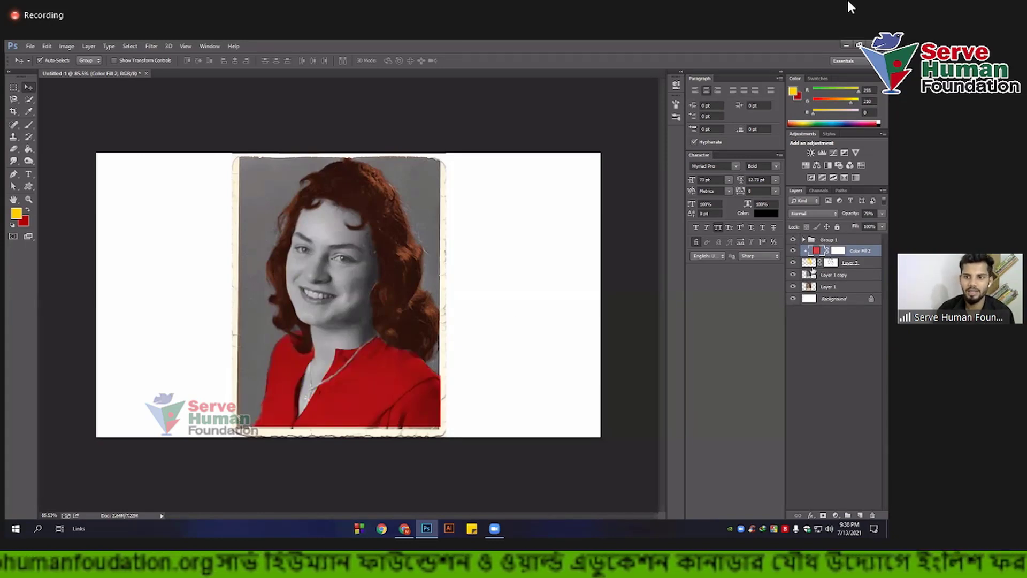
Step: Set the Color Fill 2 hair colour to dark teal (0584a8)
{"action": "double_click", "coordinate": [816, 251]}
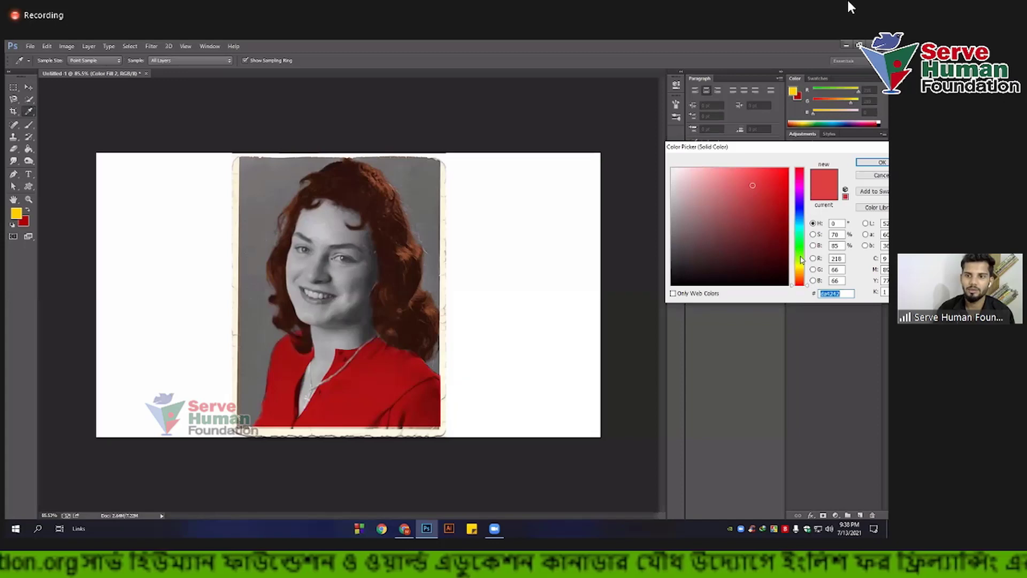
{"action": "left_click", "coordinate": [801, 257]}
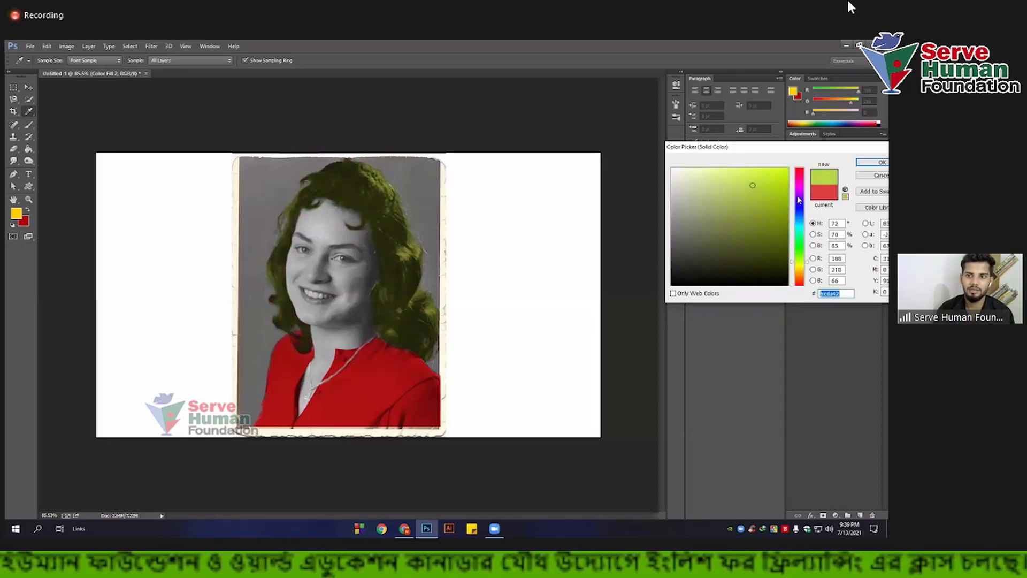
{"action": "left_click", "coordinate": [800, 169]}
{"action": "left_click_drag", "start_coordinate": [784, 185], "coordinate": [760, 197]}
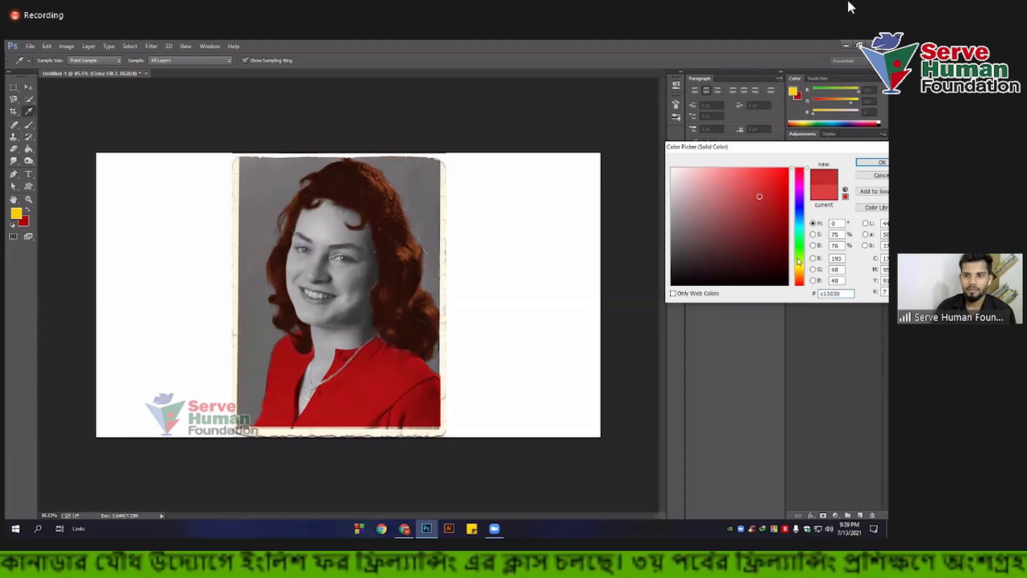
{"action": "left_click", "coordinate": [800, 248]}
{"action": "mouse_move", "coordinate": [801, 248]}
{"action": "left_mouse_down"}
{"action": "mouse_move", "coordinate": [802, 226]}
{"action": "mouse_move", "coordinate": [780, 191]}
{"action": "left_mouse_up"}
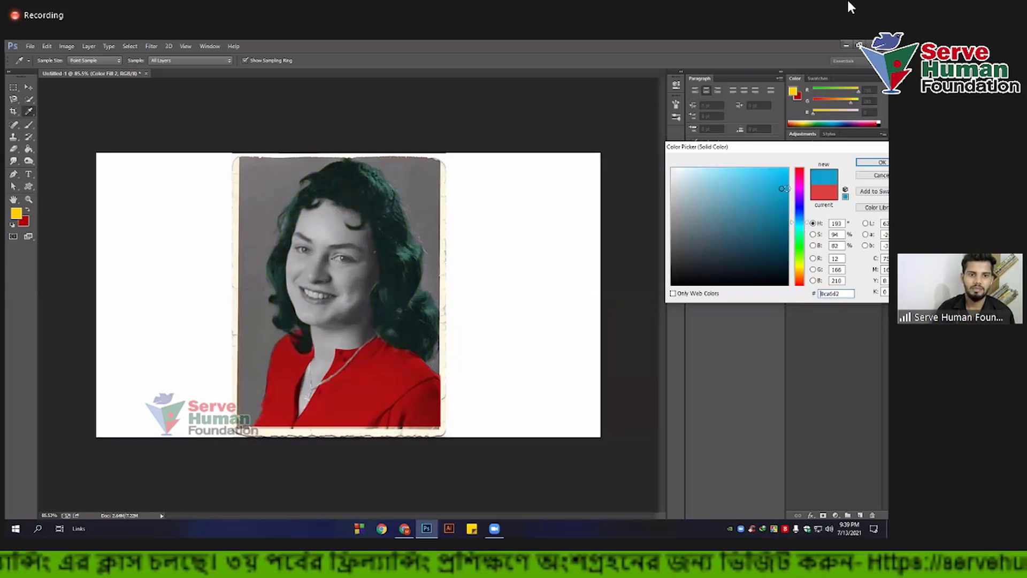
{"action": "left_click_drag", "start_coordinate": [786, 206], "coordinate": [785, 208]}
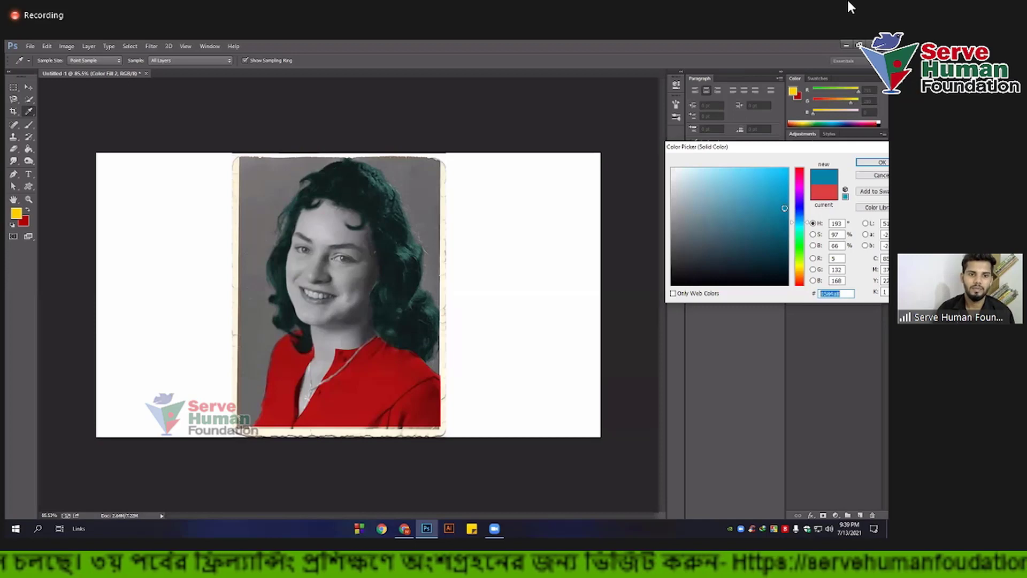
{"action": "left_click", "coordinate": [856, 164]}
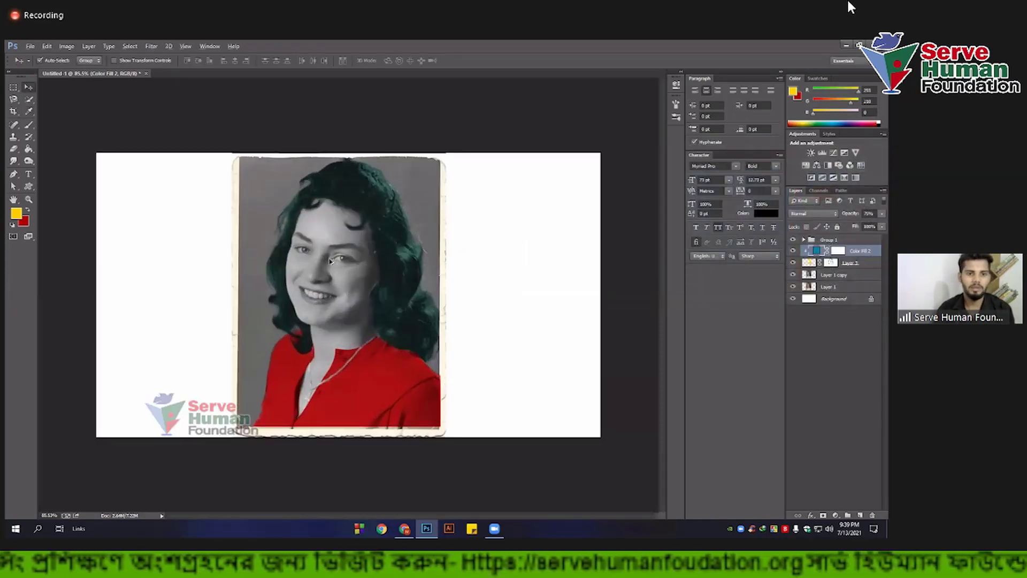
Step: Group Color Fill 2 with Layer 3 and name the group 'Hair color'
{"action": "left_click", "coordinate": [852, 263], "text": "shift"}
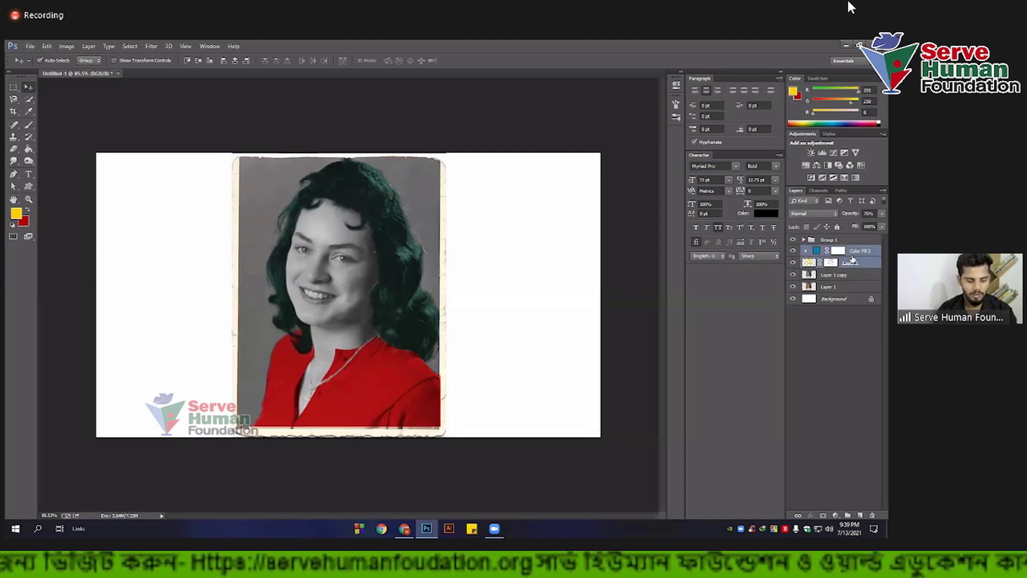
{"action": "key", "text": "ctrl+g"}
{"action": "left_click", "coordinate": [793, 250]}
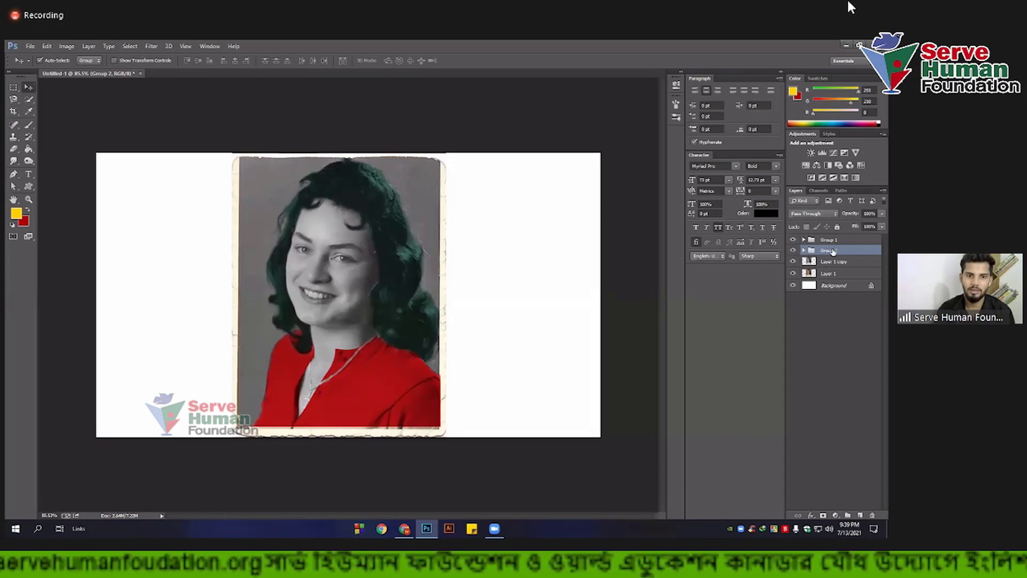
{"action": "left_click", "coordinate": [793, 250]}
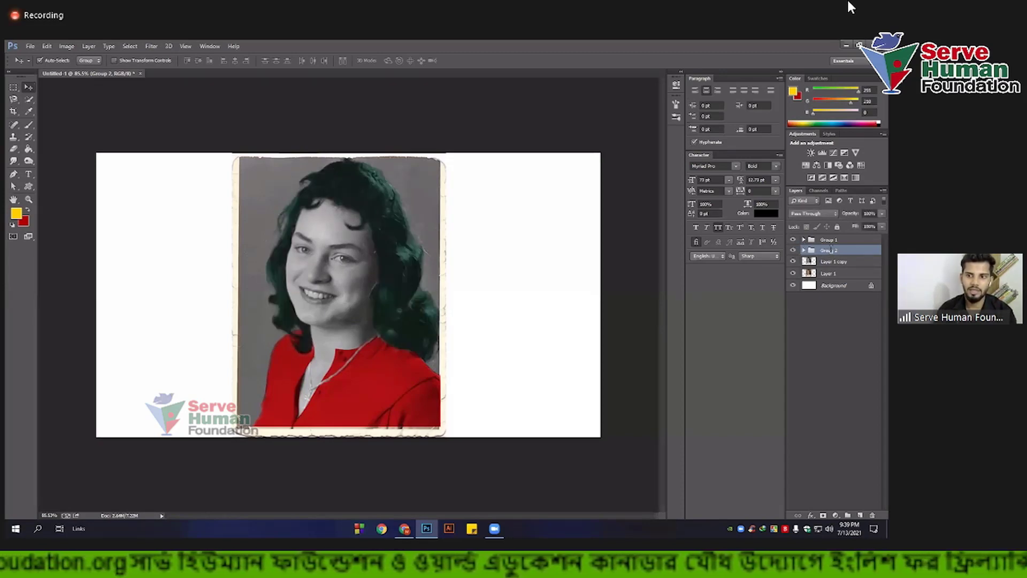
{"action": "double_click", "coordinate": [830, 250]}
{"action": "type", "text": "Hair color"}
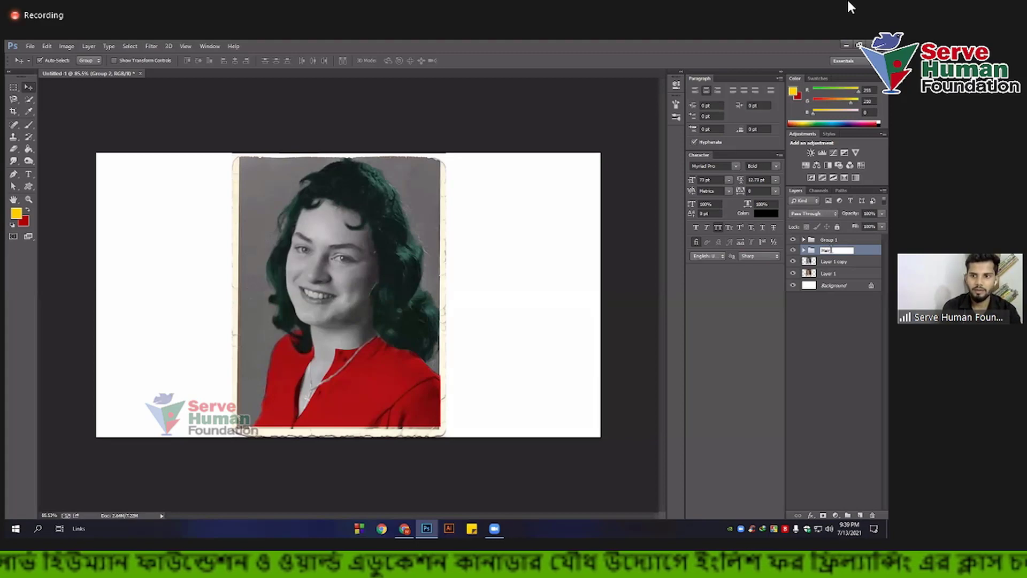
Step: Rename Group 1 to 'shirt color'
{"action": "double_click", "coordinate": [830, 239]}
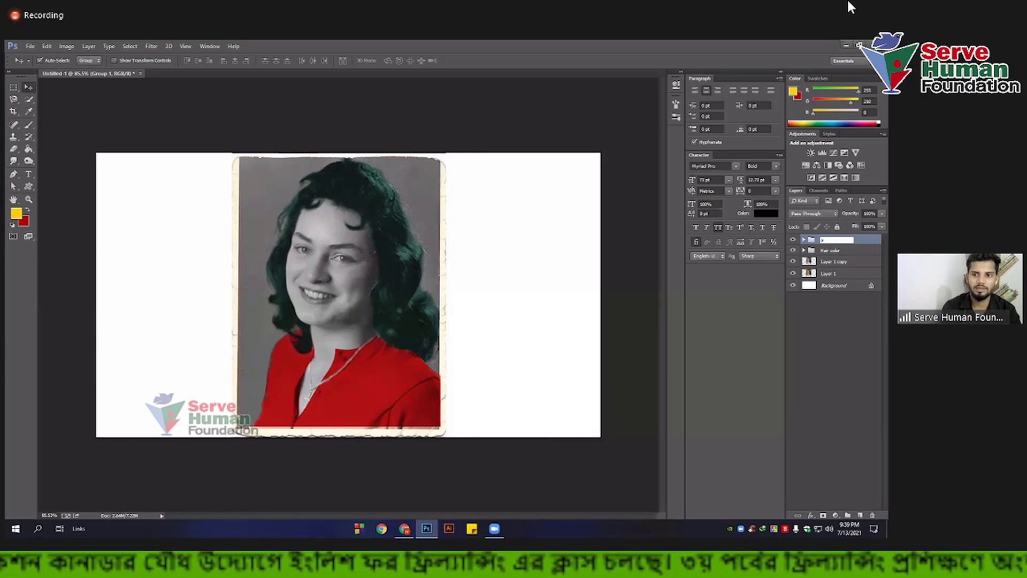
{"action": "left_click", "coordinate": [816, 312]}
{"action": "double_click", "coordinate": [825, 241]}
{"action": "type", "text": "color"}
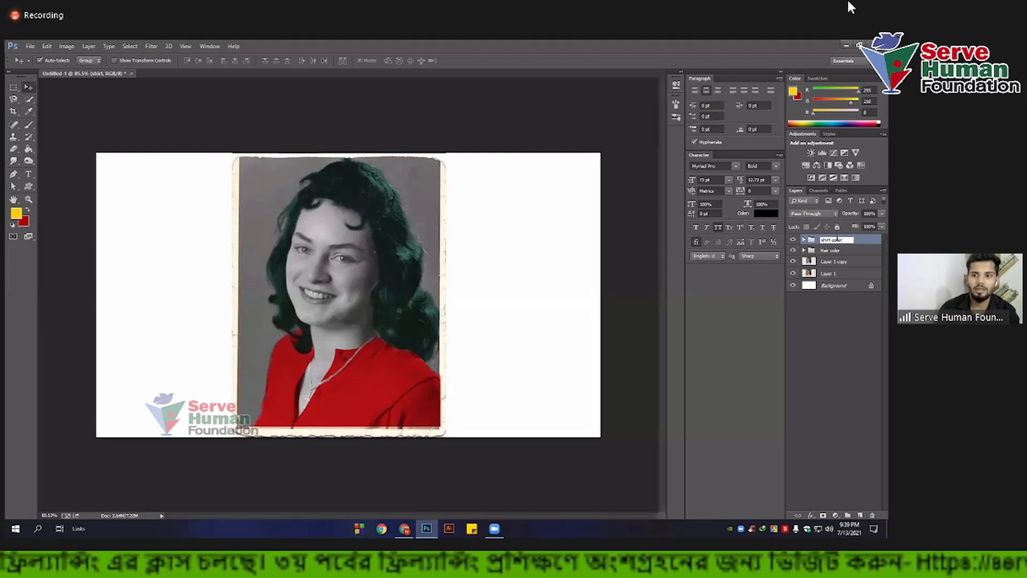
{"action": "left_click", "coordinate": [829, 310]}
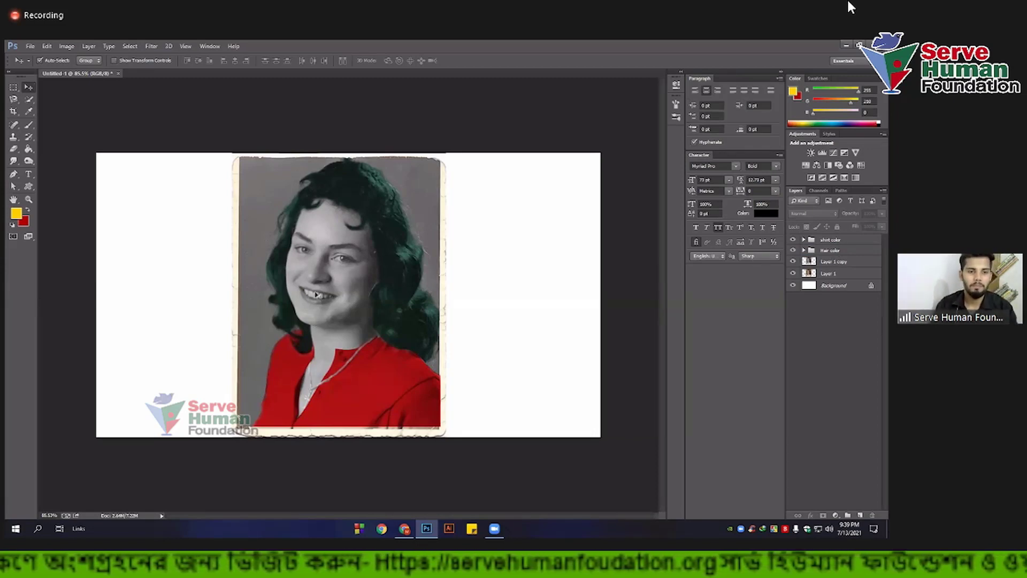
Step: With the Pen tool, start a path with anchors along the left edge of the hair
{"action": "scroll", "coordinate": [329, 275], "scroll_direction": "up", "scroll_amount": 3, "text": "alt"}
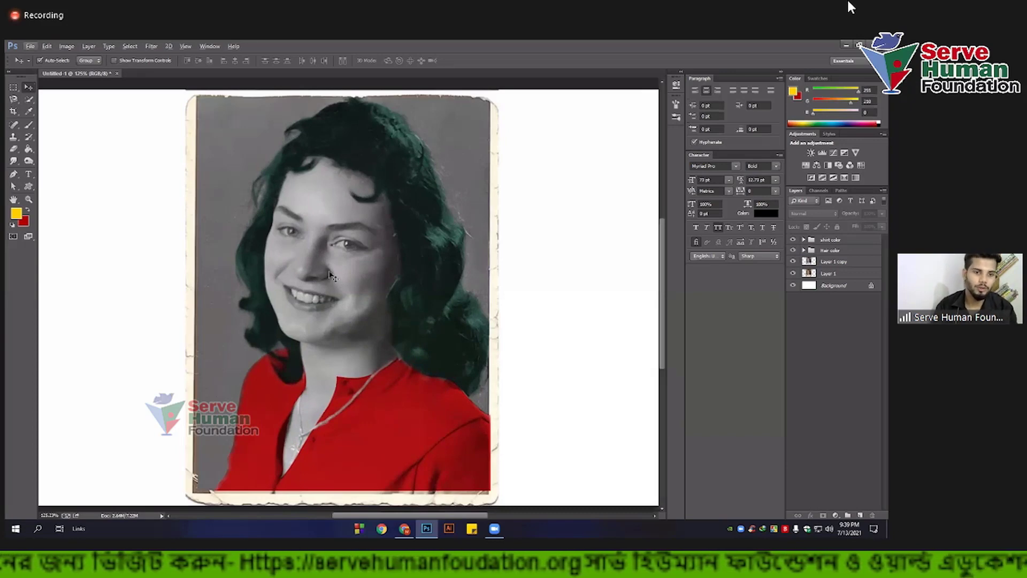
{"action": "scroll", "coordinate": [279, 264], "scroll_direction": "up", "scroll_amount": 2, "text": "alt"}
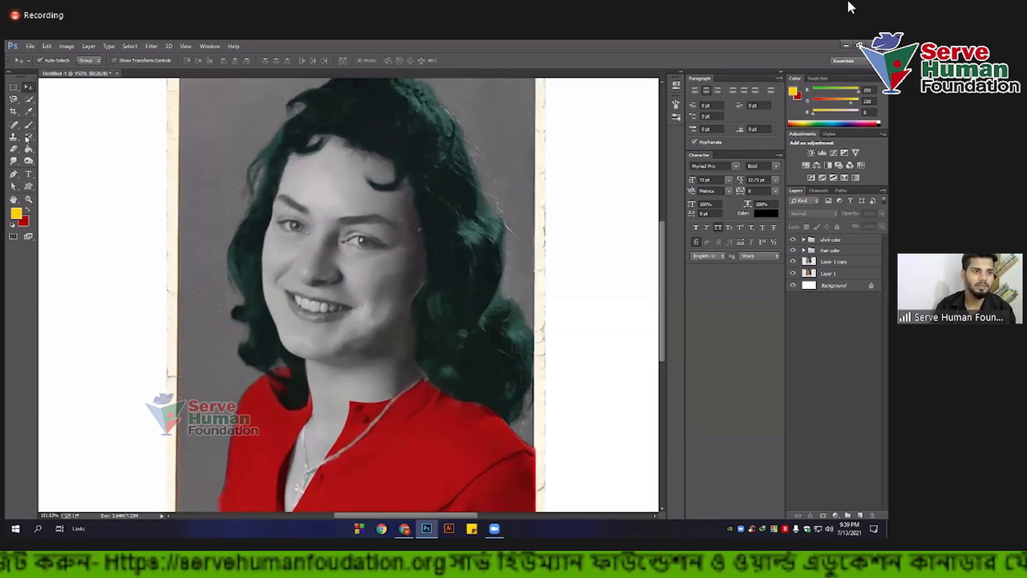
{"action": "left_click", "coordinate": [13, 175]}
{"action": "scroll", "coordinate": [273, 220], "scroll_direction": "up", "scroll_amount": 1, "text": "alt"}
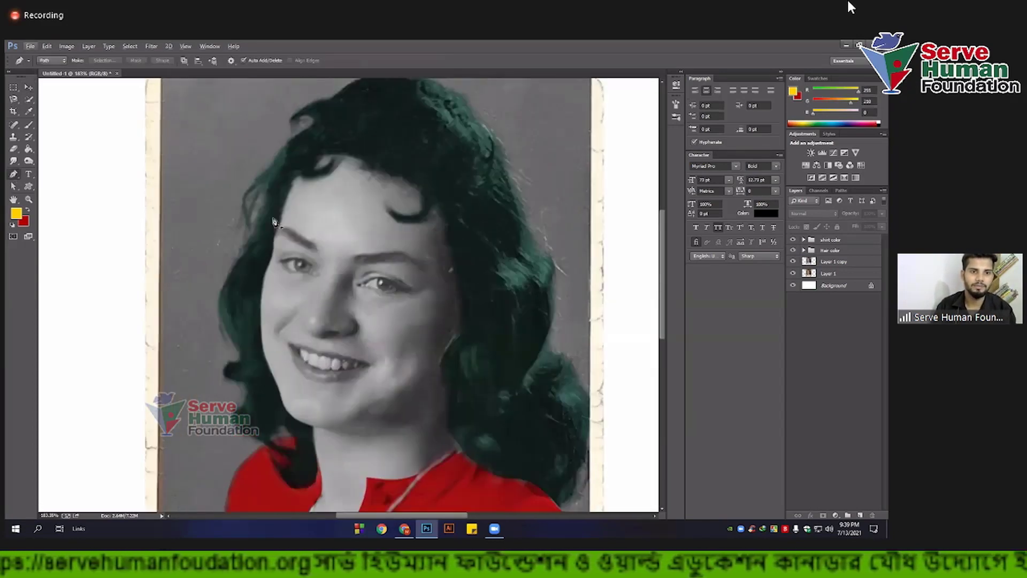
{"action": "scroll", "coordinate": [289, 225], "scroll_direction": "up", "scroll_amount": 1, "text": "alt"}
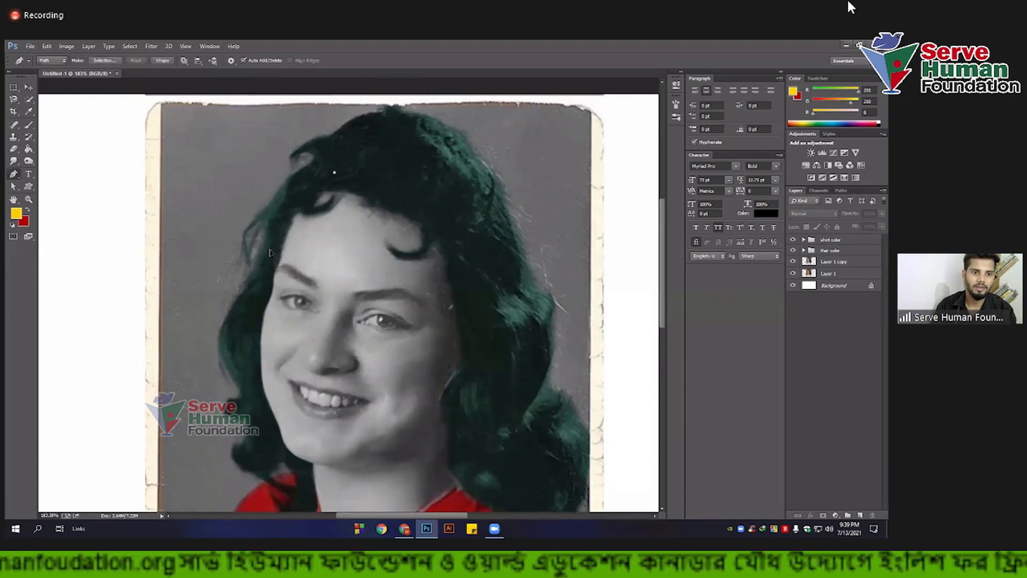
{"action": "left_click", "coordinate": [267, 265]}
{"action": "left_click", "coordinate": [296, 197]}
{"action": "left_click", "coordinate": [334, 175]}
Step: Extend the path down the hair edge toward the neck
{"action": "scroll", "coordinate": [285, 266], "scroll_direction": "down", "scroll_amount": 3}
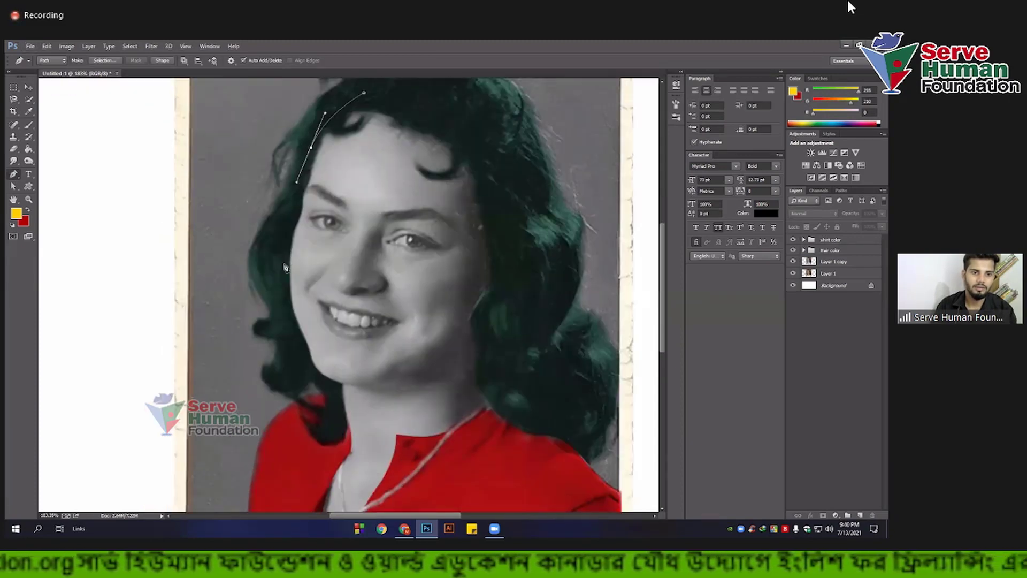
{"action": "left_click", "coordinate": [292, 311]}
{"action": "scroll", "coordinate": [299, 284], "scroll_direction": "down", "scroll_amount": 1}
{"action": "scroll", "coordinate": [318, 259], "scroll_direction": "down", "scroll_amount": 4}
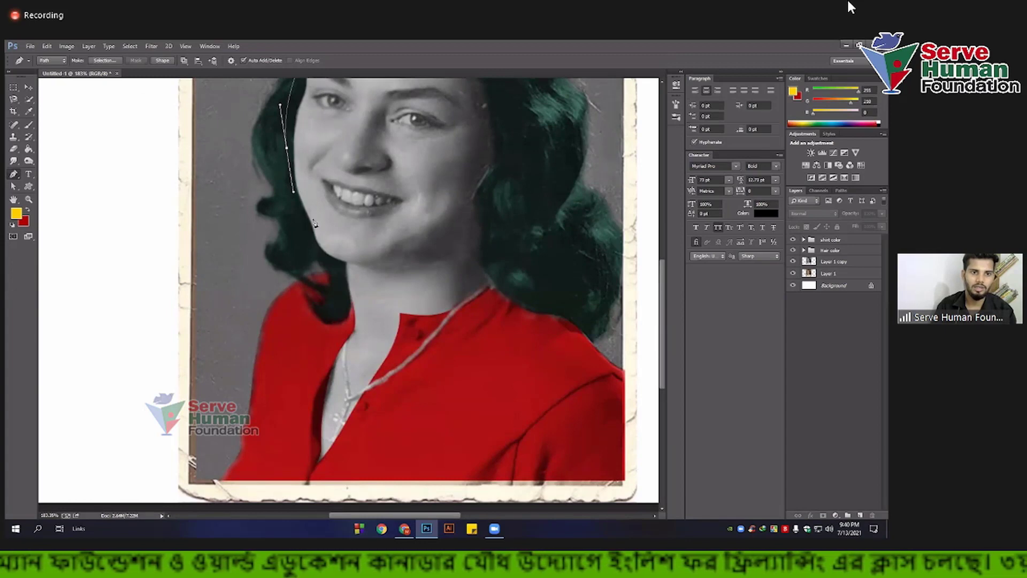
{"action": "scroll", "coordinate": [315, 223], "scroll_direction": "up", "scroll_amount": 5}
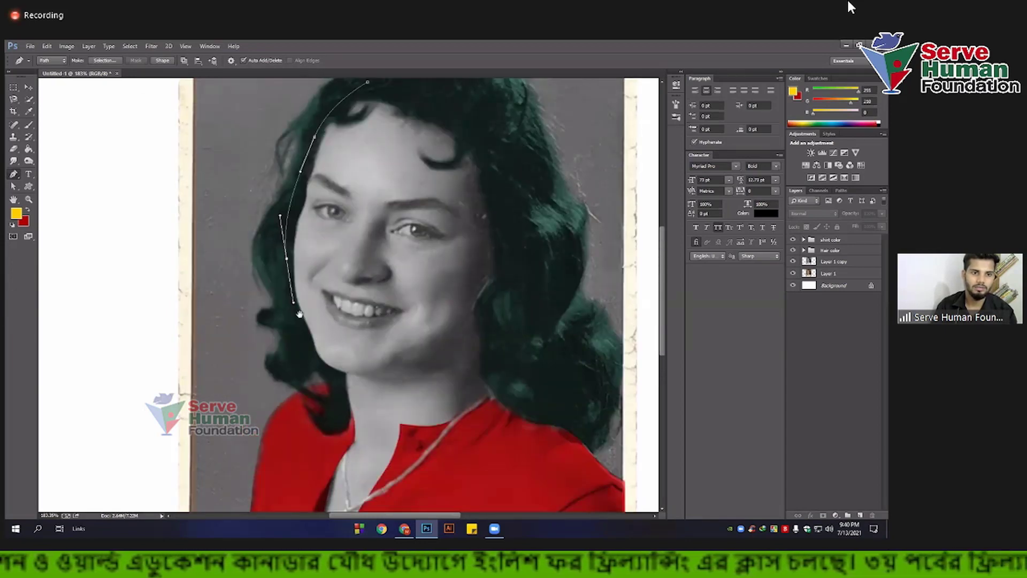
{"action": "scroll", "coordinate": [299, 314], "scroll_direction": "down", "scroll_amount": 5}
{"action": "left_click_drag", "start_coordinate": [335, 238], "coordinate": [356, 257]}
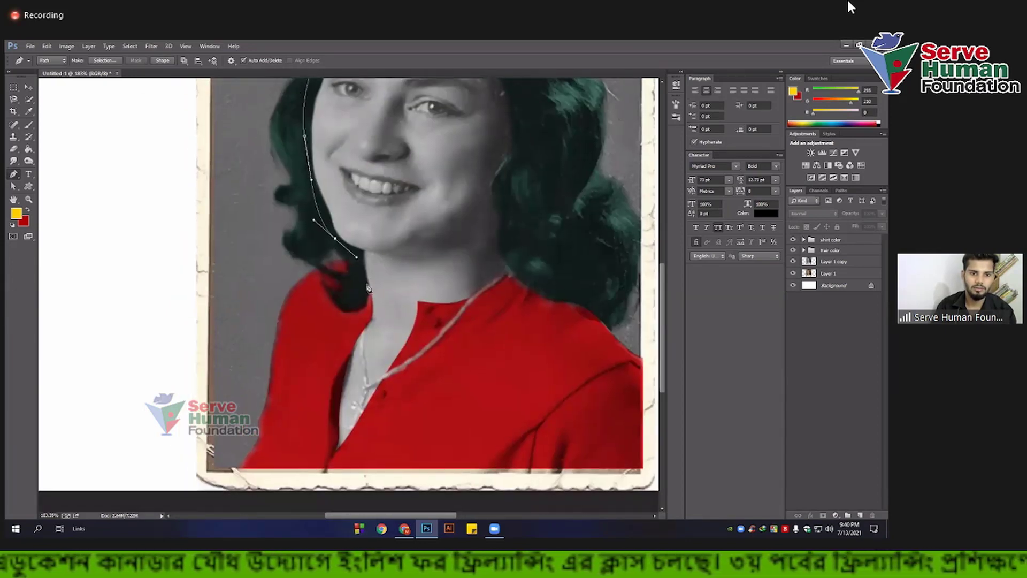
{"action": "scroll", "coordinate": [368, 289], "scroll_direction": "down", "scroll_amount": 3}
{"action": "scroll", "coordinate": [374, 185], "scroll_direction": "up", "scroll_amount": 3}
{"action": "scroll", "coordinate": [375, 185], "scroll_direction": "up", "scroll_amount": 2}
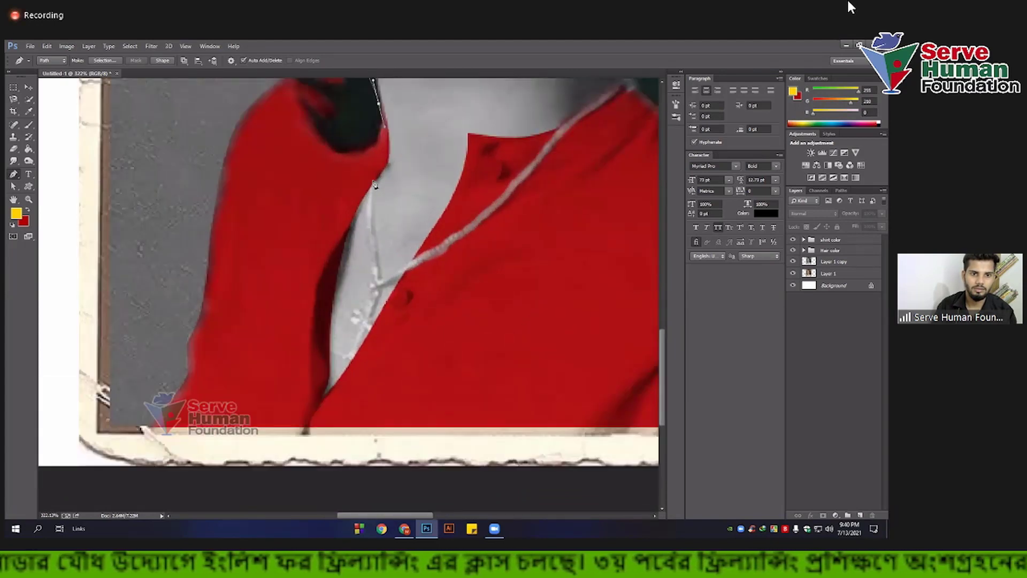
{"action": "left_click_drag", "start_coordinate": [372, 180], "coordinate": [351, 205]}
{"action": "scroll", "coordinate": [347, 224], "scroll_direction": "down", "scroll_amount": 2}
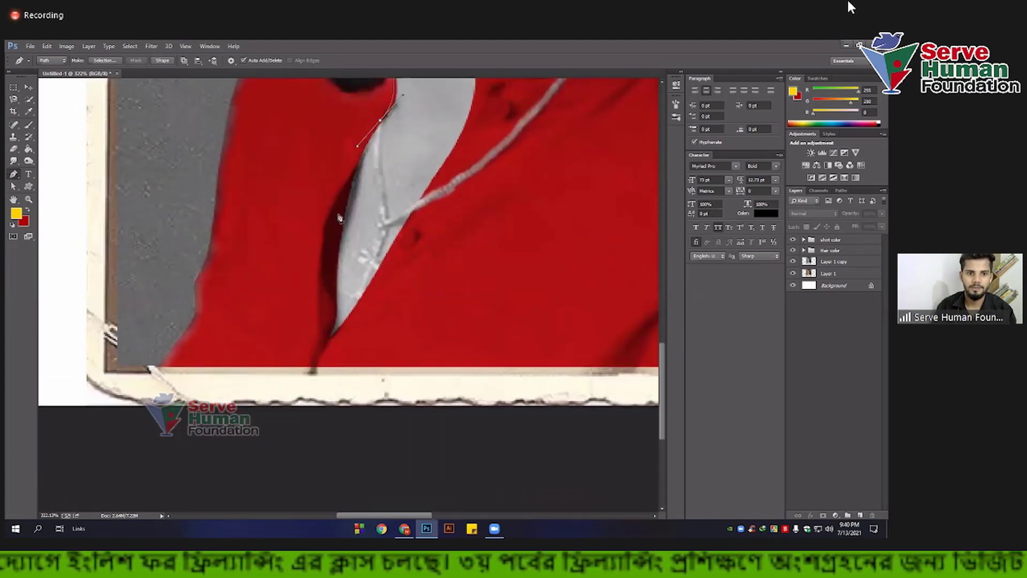
{"action": "left_click_drag", "start_coordinate": [332, 256], "coordinate": [328, 270]}
{"action": "scroll", "coordinate": [323, 235], "scroll_direction": "down", "scroll_amount": 5}
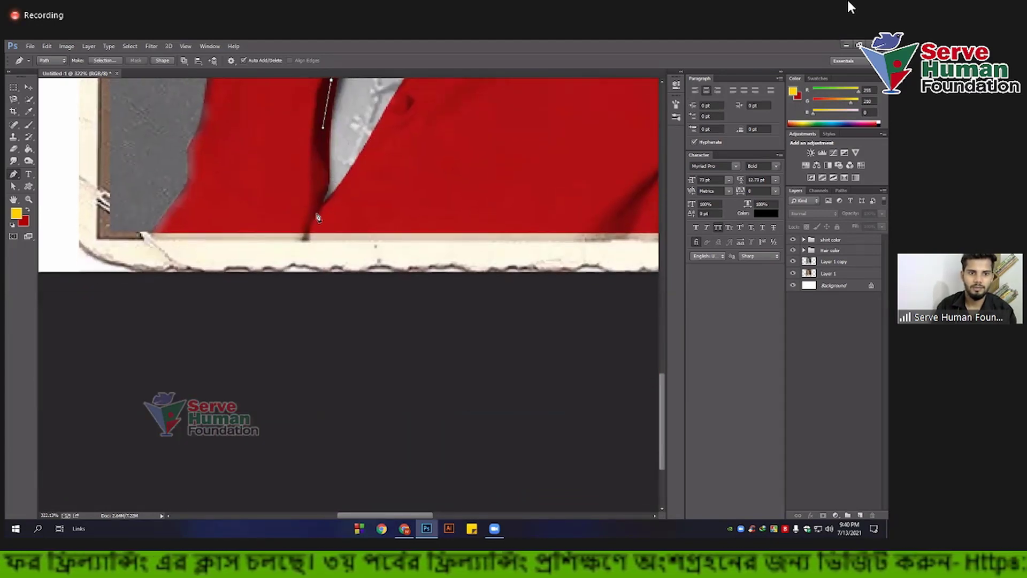
{"action": "mouse_move", "coordinate": [319, 212]}
{"action": "left_mouse_down"}
{"action": "mouse_move", "coordinate": [313, 229]}
{"action": "mouse_move", "coordinate": [345, 188]}
{"action": "left_mouse_up"}
{"action": "left_click_drag", "start_coordinate": [272, 252], "coordinate": [137, 337]}
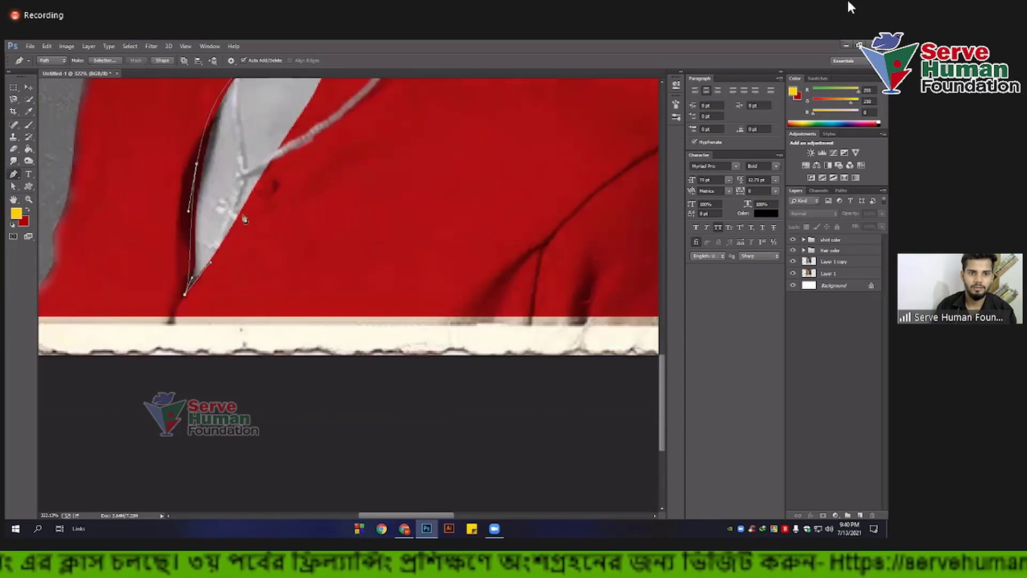
{"action": "scroll", "coordinate": [236, 262], "scroll_direction": "up", "scroll_amount": 4}
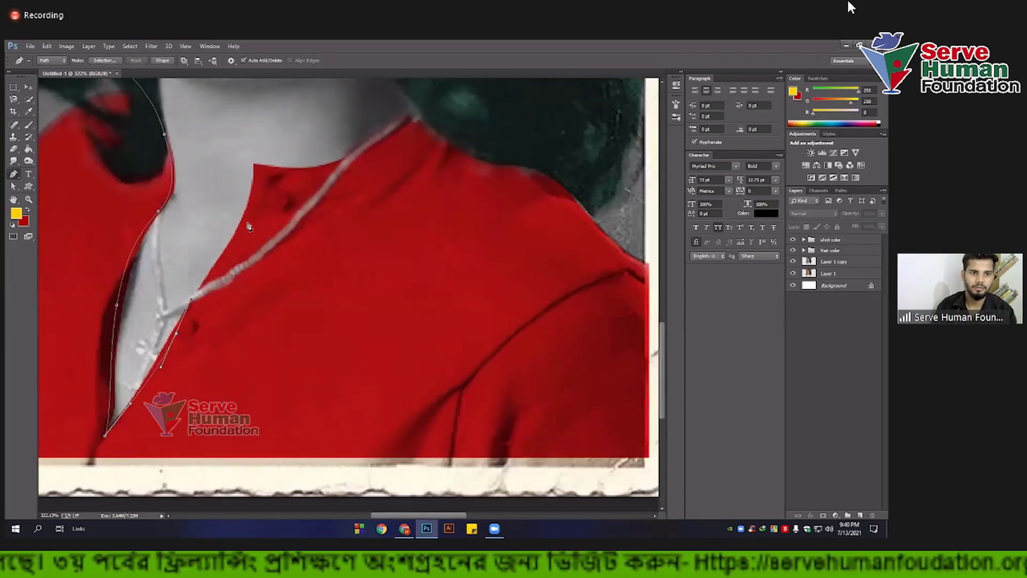
{"action": "scroll", "coordinate": [248, 229], "scroll_direction": "up", "scroll_amount": 2}
Step: Carry the path up the collar and across the hairline with curved anchors, then close it
{"action": "left_click", "coordinate": [250, 212]}
{"action": "left_click", "coordinate": [257, 178]}
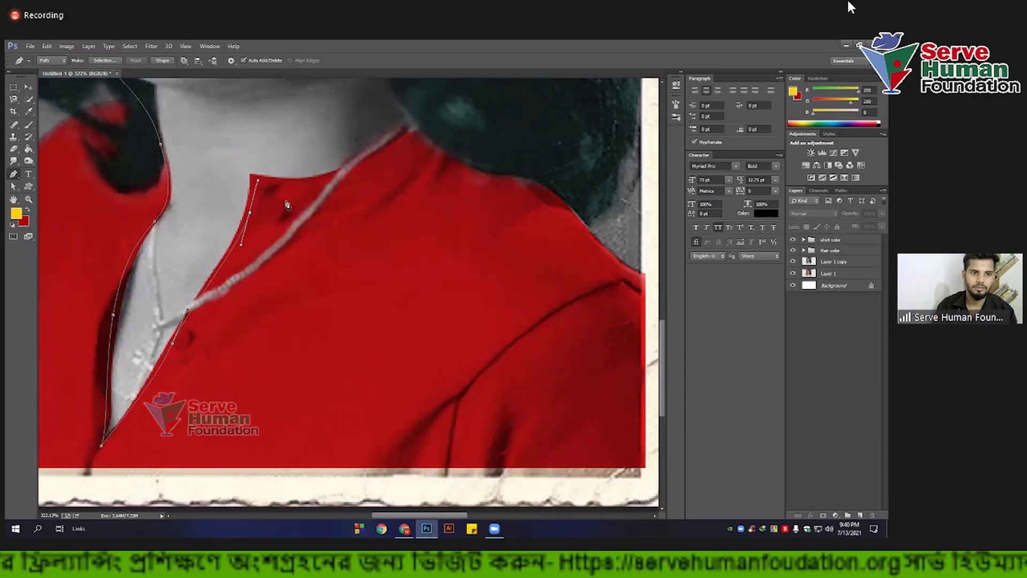
{"action": "left_click_drag", "start_coordinate": [324, 242], "coordinate": [206, 387]}
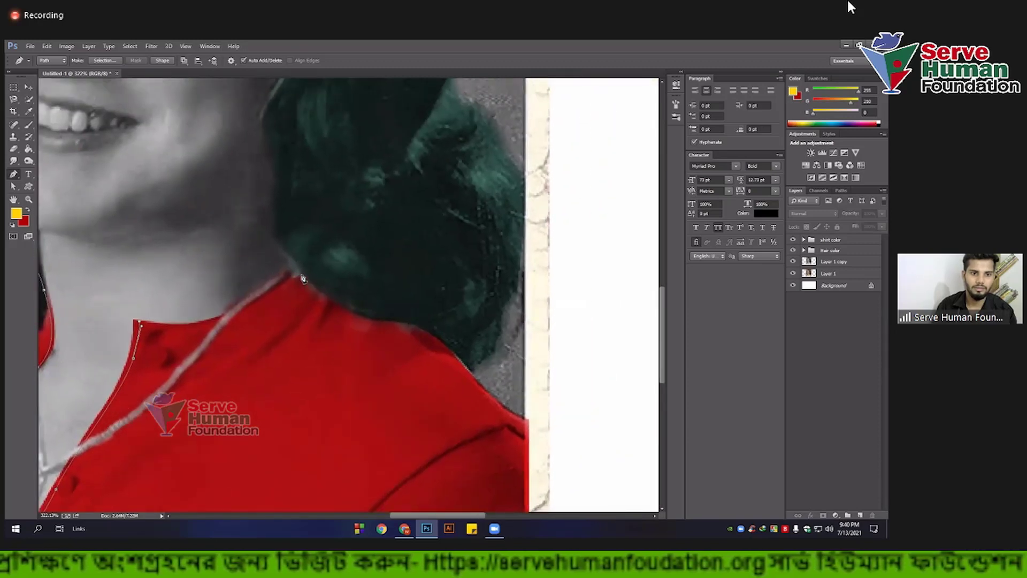
{"action": "mouse_move", "coordinate": [302, 275]}
{"action": "left_mouse_down"}
{"action": "mouse_move", "coordinate": [421, 201]}
{"action": "mouse_move", "coordinate": [278, 236]}
{"action": "mouse_move", "coordinate": [268, 175]}
{"action": "mouse_move", "coordinate": [273, 320]}
{"action": "mouse_move", "coordinate": [263, 294]}
{"action": "left_mouse_up"}
{"action": "left_click_drag", "start_coordinate": [288, 231], "coordinate": [306, 206]}
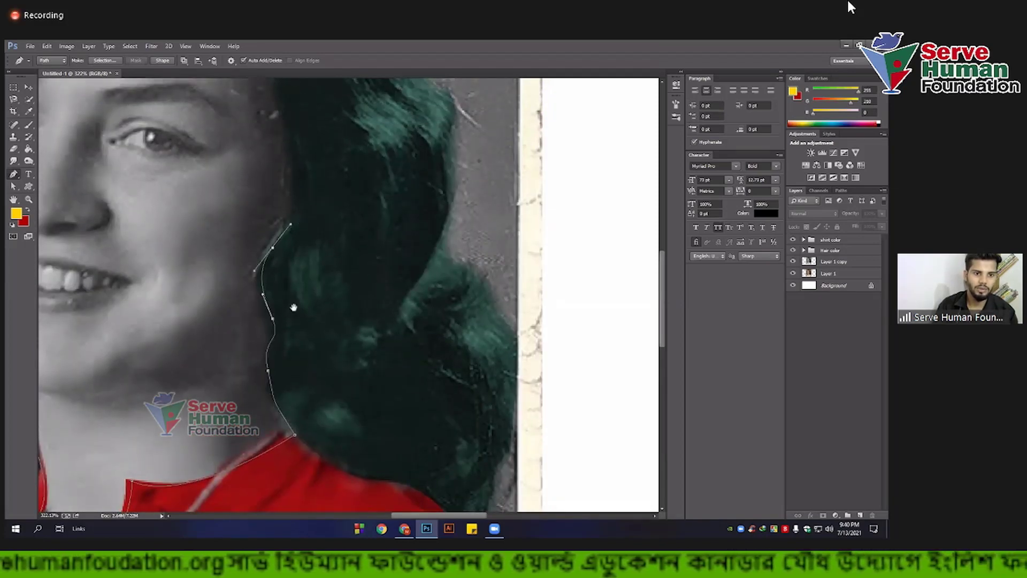
{"action": "mouse_move", "coordinate": [294, 143]}
{"action": "left_mouse_down"}
{"action": "mouse_move", "coordinate": [282, 312]}
{"action": "mouse_move", "coordinate": [278, 274]}
{"action": "mouse_move", "coordinate": [326, 376]}
{"action": "left_mouse_up"}
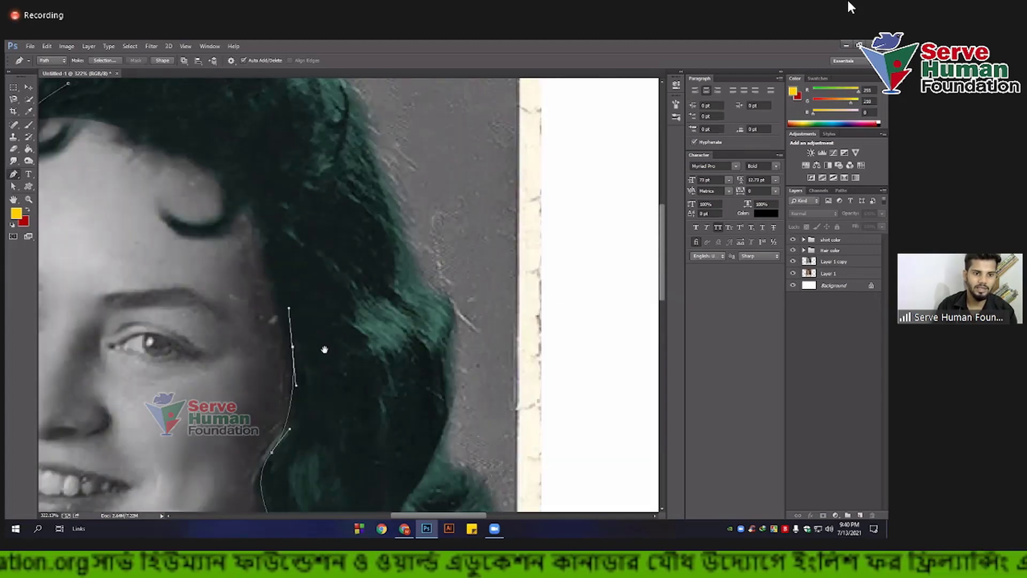
{"action": "left_click_drag", "start_coordinate": [306, 304], "coordinate": [282, 250]}
{"action": "mouse_move", "coordinate": [241, 219]}
{"action": "left_mouse_down"}
{"action": "mouse_move", "coordinate": [211, 202]}
{"action": "mouse_move", "coordinate": [424, 235]}
{"action": "left_mouse_up"}
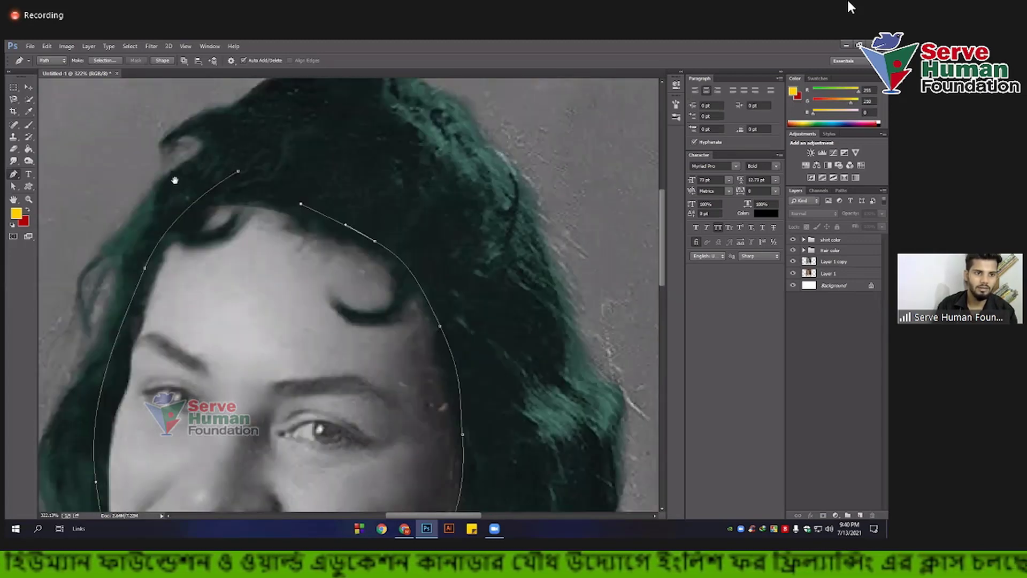
{"action": "left_click", "coordinate": [358, 204]}
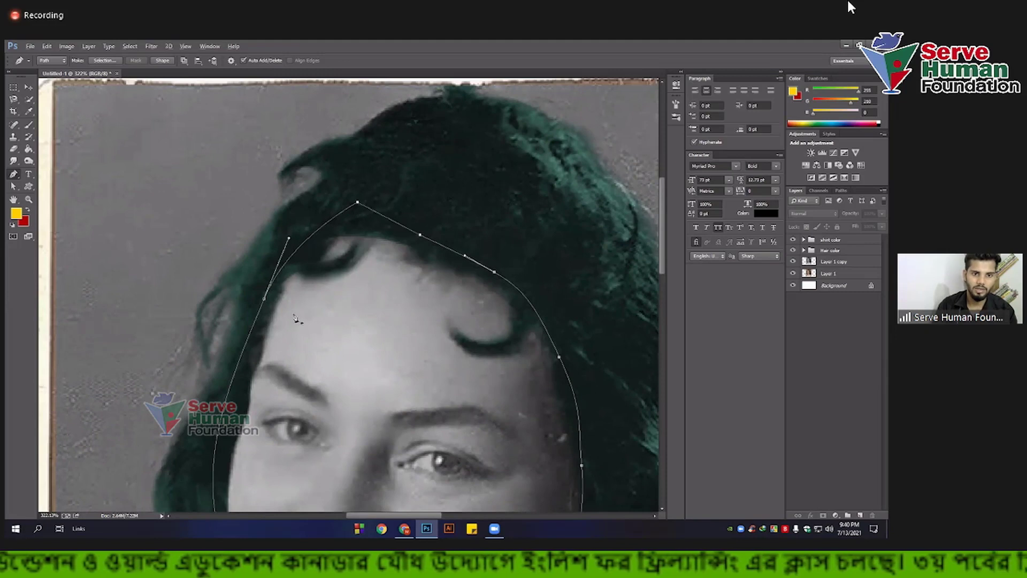
{"action": "scroll", "coordinate": [359, 204], "scroll_direction": "down", "scroll_amount": 5}
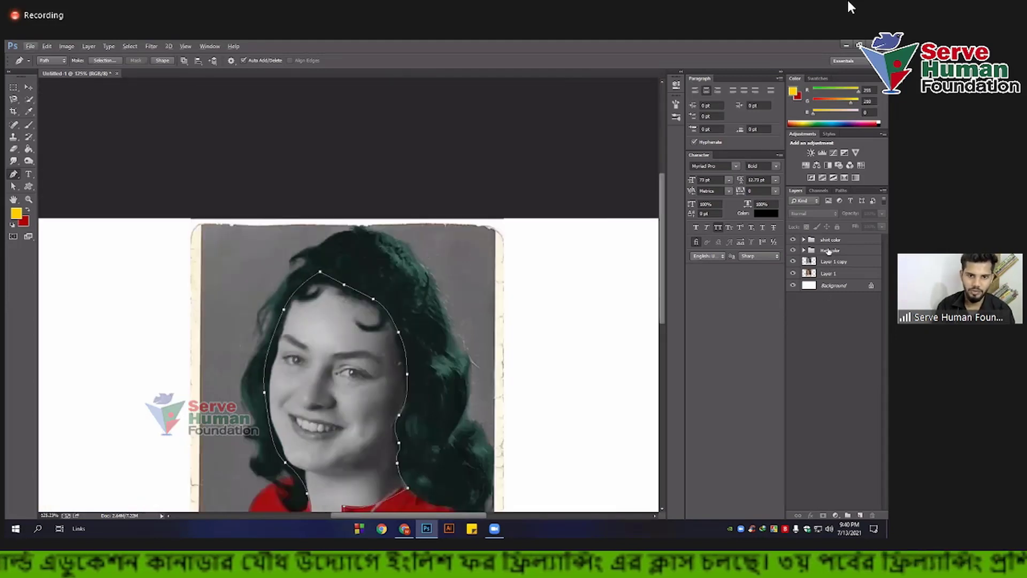
Step: On a new layer above Layer 1 copy, turn the face path into a selection and fill it yellow
{"action": "left_click", "coordinate": [835, 262]}
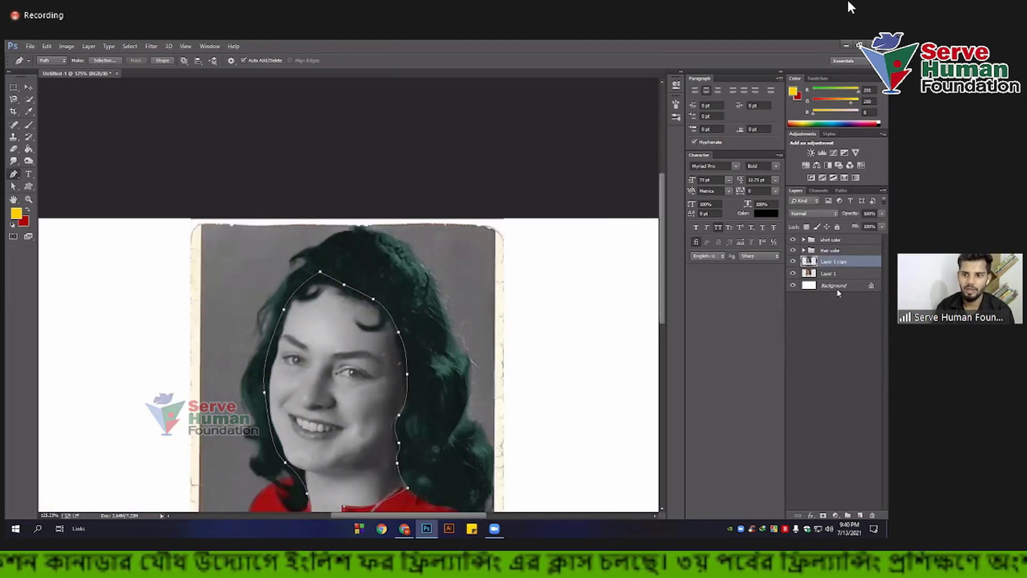
{"action": "left_click", "coordinate": [860, 515]}
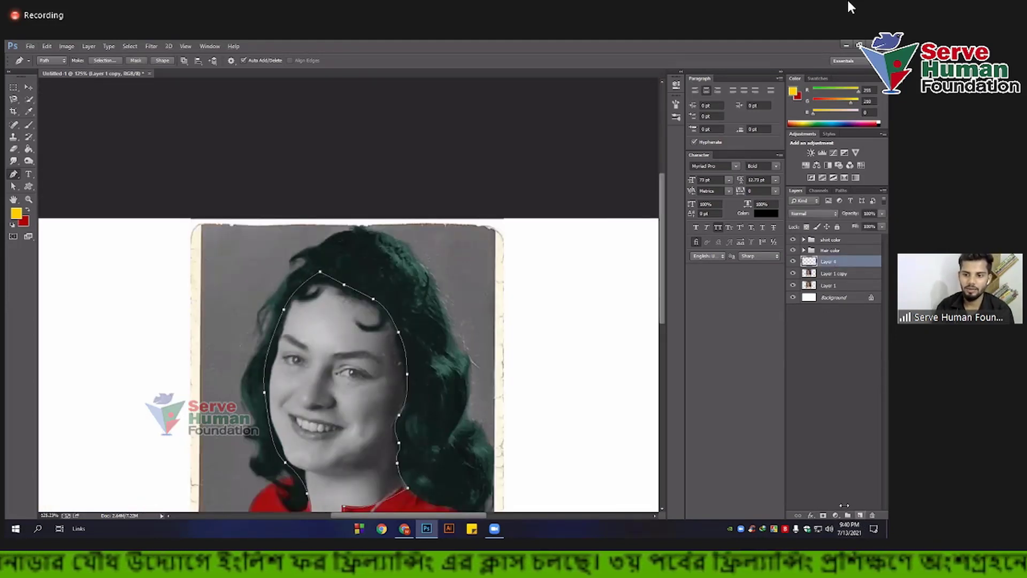
{"action": "left_click", "coordinate": [104, 60]}
{"action": "key", "text": "Return"}
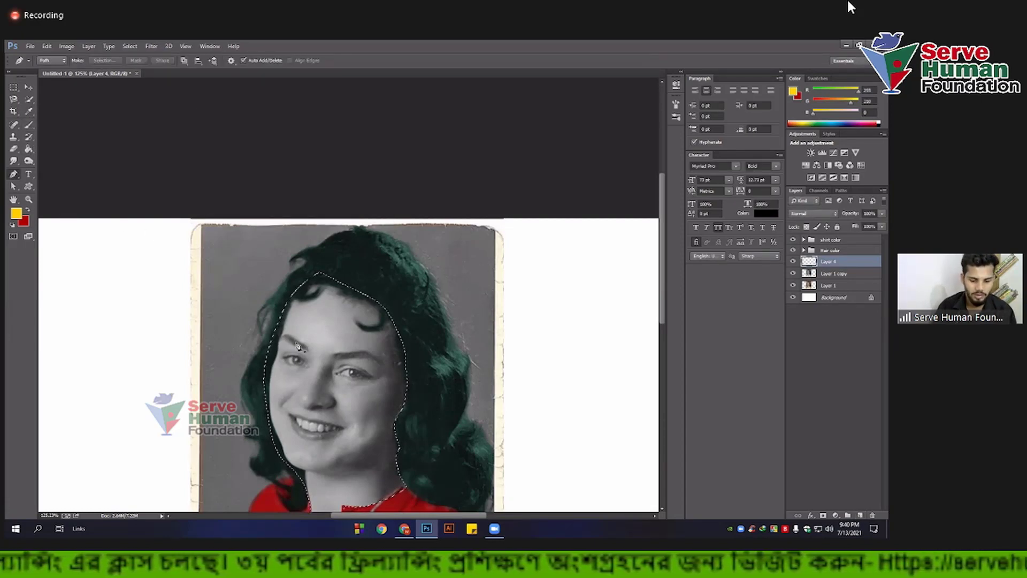
{"action": "key", "text": "alt+BackSpace"}
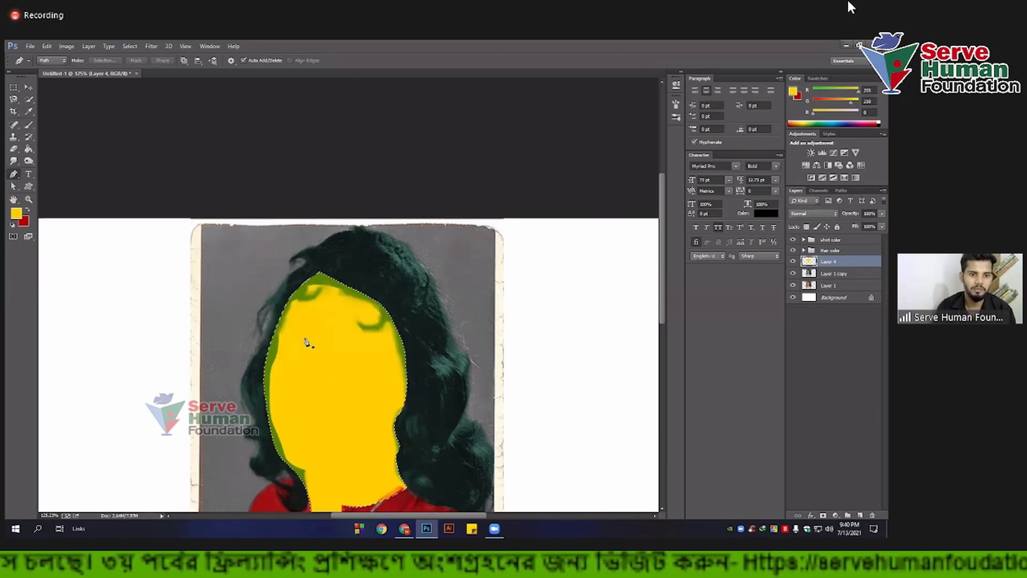
Step: Deselect and set the yellow face layer's blend mode to Multiply
{"action": "scroll", "coordinate": [367, 390], "scroll_direction": "down", "scroll_amount": 2}
{"action": "key", "text": "ctrl+d"}
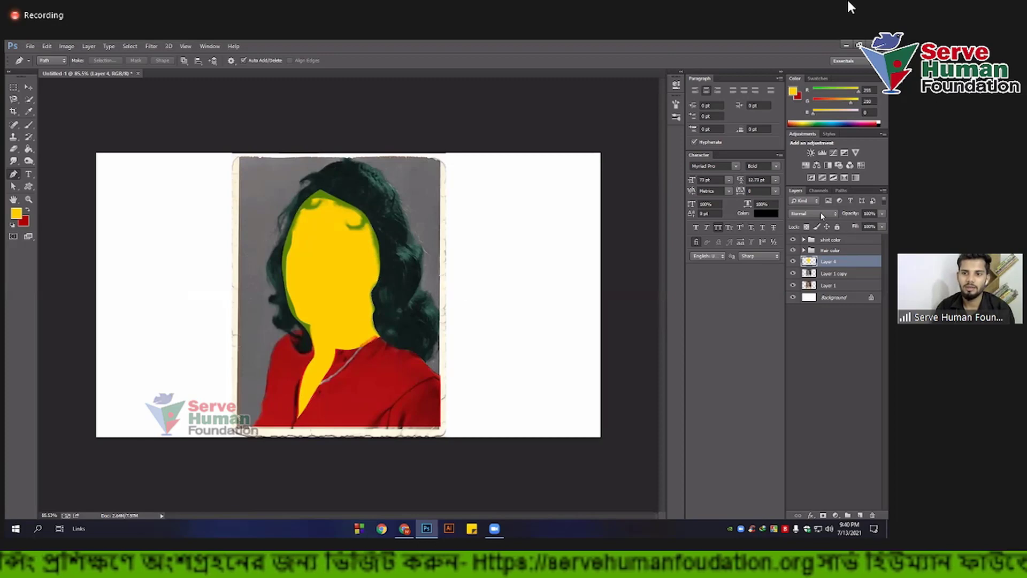
{"action": "key", "text": "alt+shift+m"}
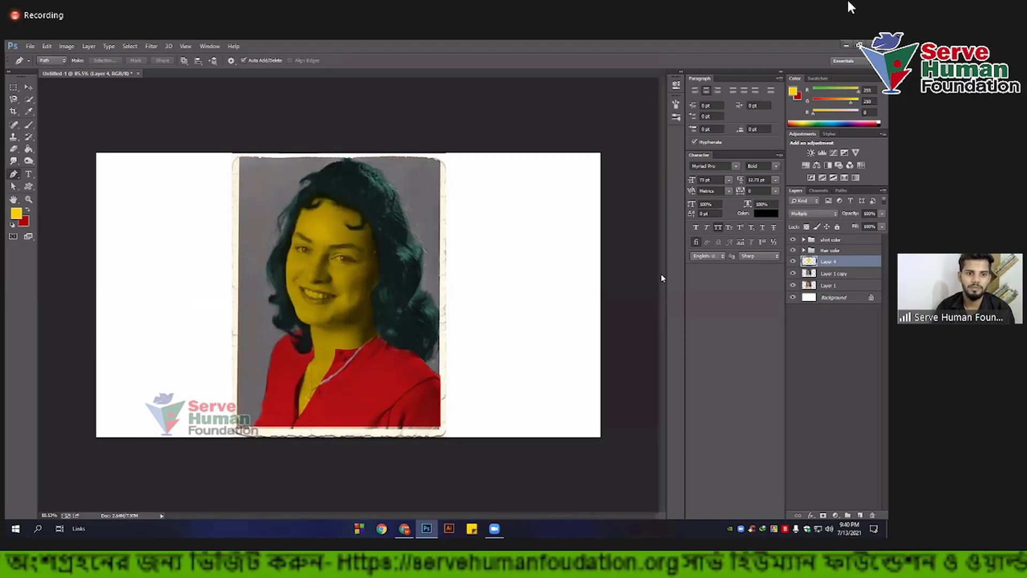
{"action": "key", "text": "v"}
{"action": "scroll", "coordinate": [343, 310], "scroll_direction": "up", "scroll_amount": 2}
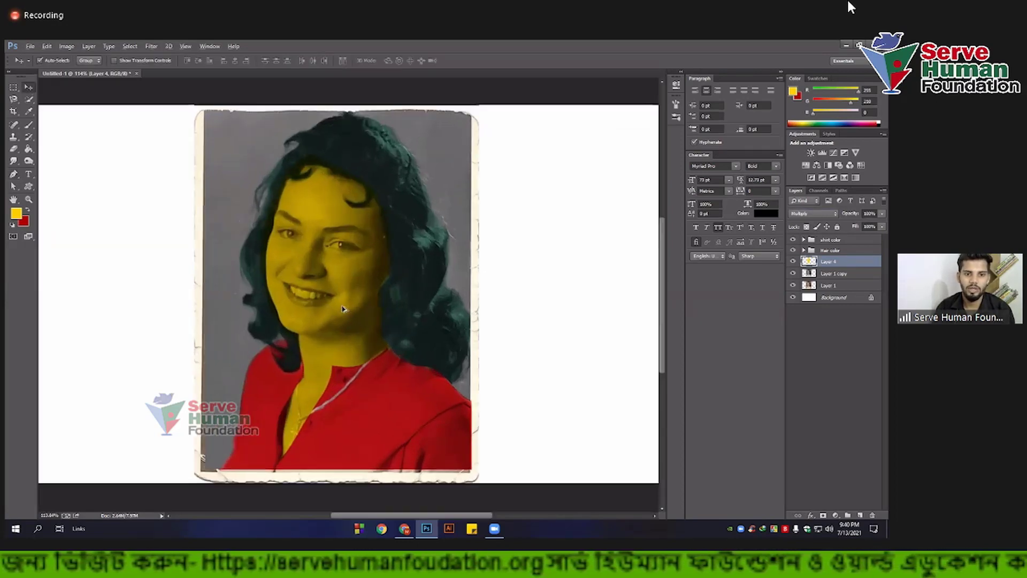
Step: Add a Solid Color fill layer and clip it to the face layer below
{"action": "left_click", "coordinate": [835, 514]}
{"action": "left_click", "coordinate": [828, 317]}
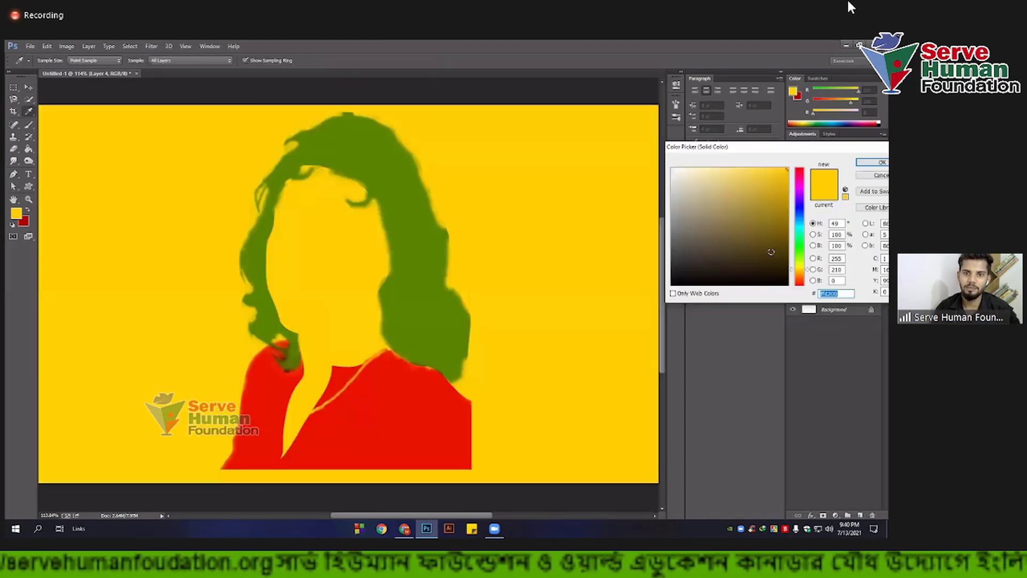
{"action": "left_click", "coordinate": [872, 163]}
{"action": "key", "text": "v"}
{"action": "right_click", "coordinate": [852, 262]}
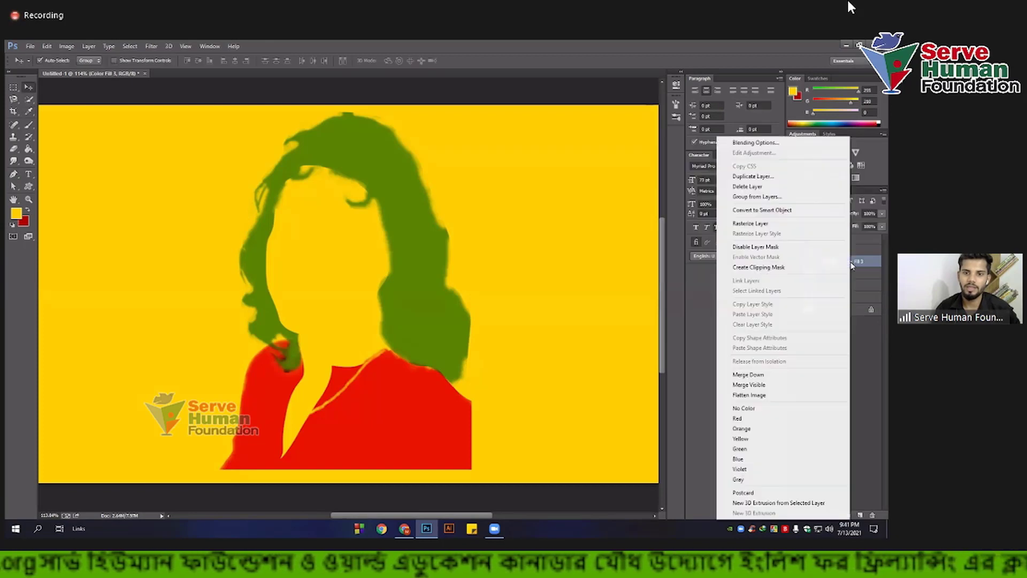
{"action": "left_click", "coordinate": [759, 267]}
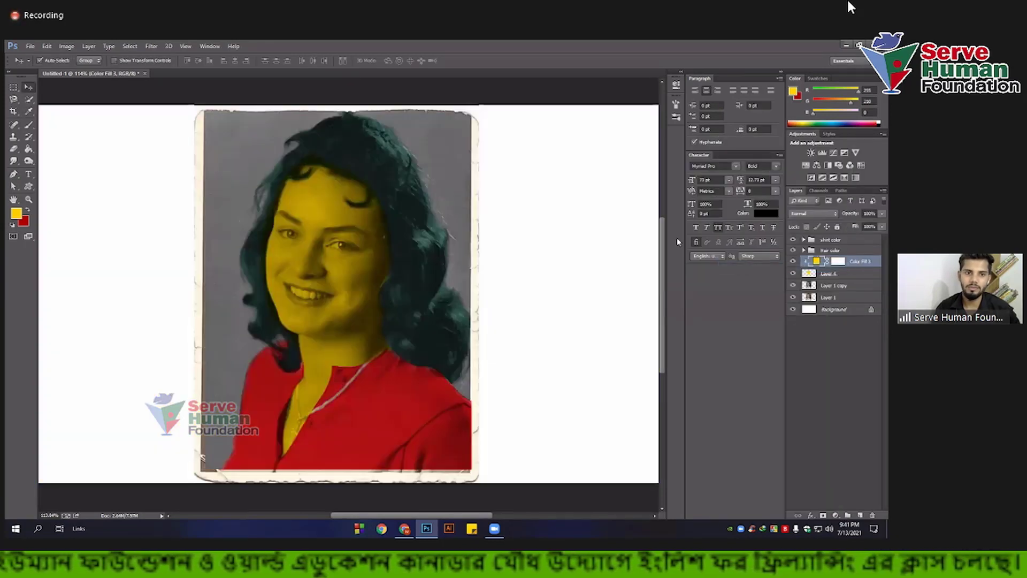
Step: Change the clipped fill's colour to a warm peach skin tone, #fbbe82
{"action": "double_click", "coordinate": [816, 261]}
{"action": "left_click_drag", "start_coordinate": [712, 171], "coordinate": [710, 173]}
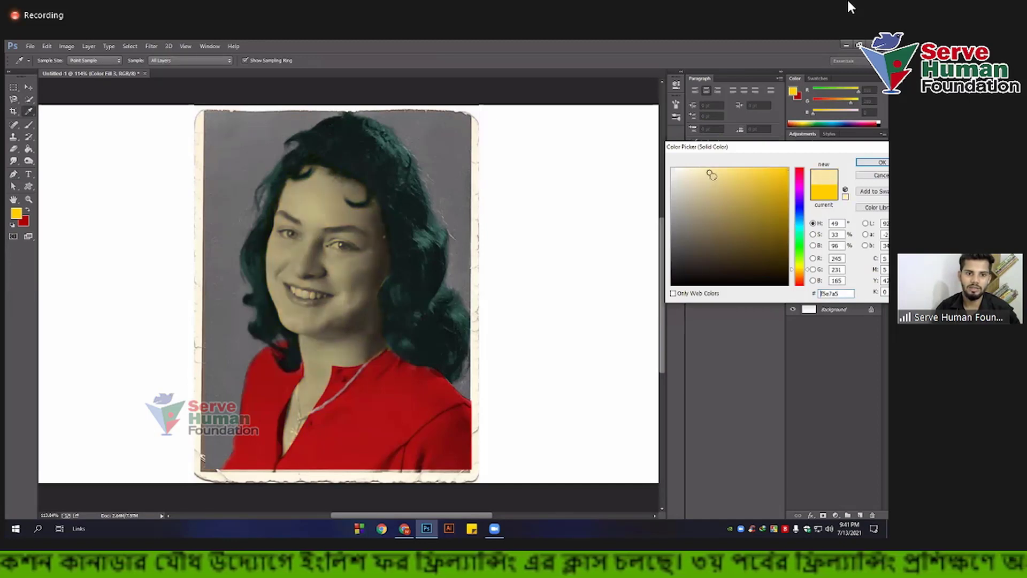
{"action": "left_click", "coordinate": [714, 176]}
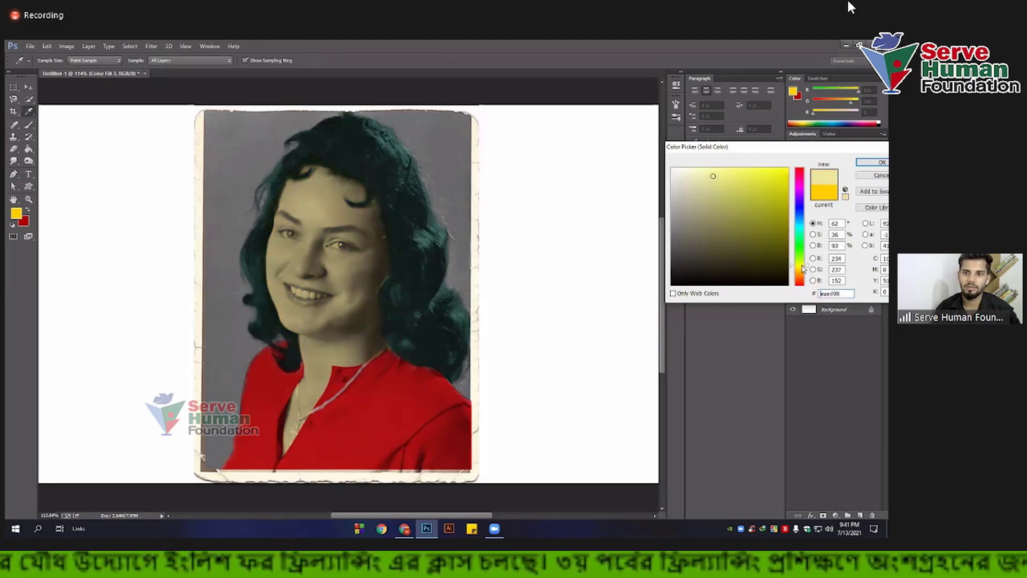
{"action": "left_click_drag", "start_coordinate": [803, 269], "coordinate": [805, 278]}
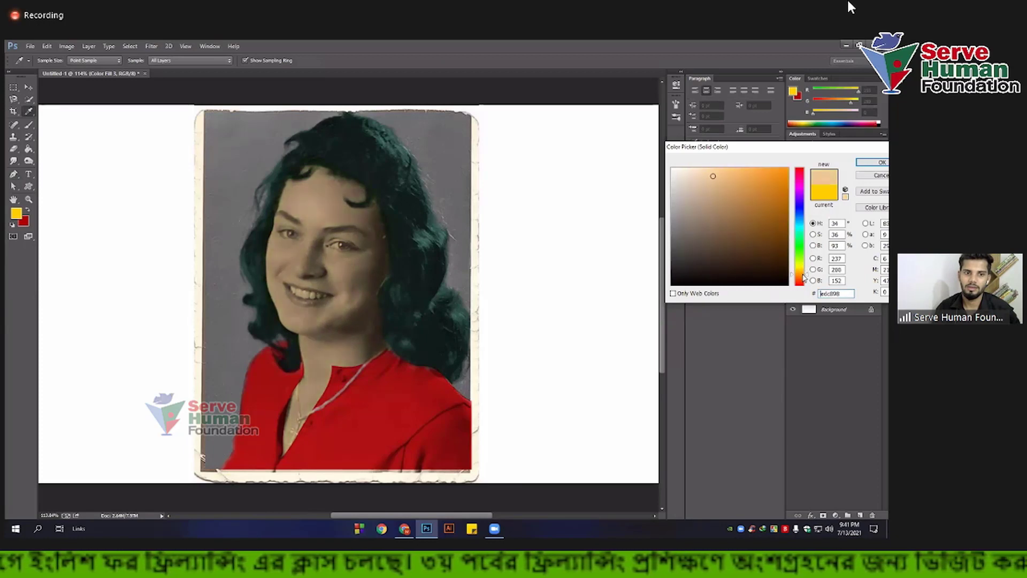
{"action": "mouse_move", "coordinate": [734, 185]}
{"action": "left_mouse_down"}
{"action": "mouse_move", "coordinate": [755, 175]}
{"action": "mouse_move", "coordinate": [736, 173]}
{"action": "mouse_move", "coordinate": [744, 163]}
{"action": "left_mouse_up"}
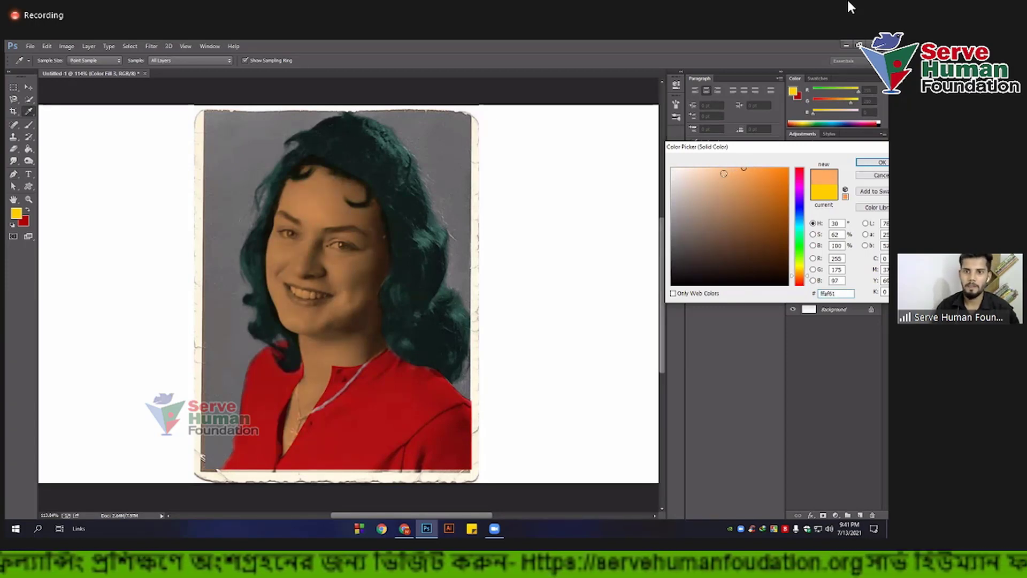
{"action": "left_click", "coordinate": [720, 170]}
{"action": "left_click_drag", "start_coordinate": [720, 169], "coordinate": [729, 169]}
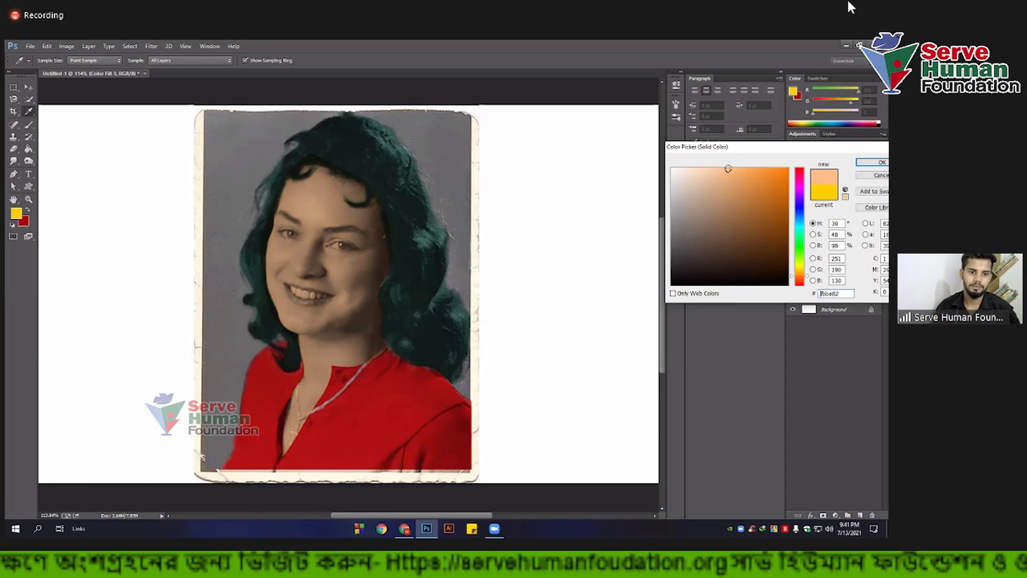
{"action": "left_click", "coordinate": [874, 163]}
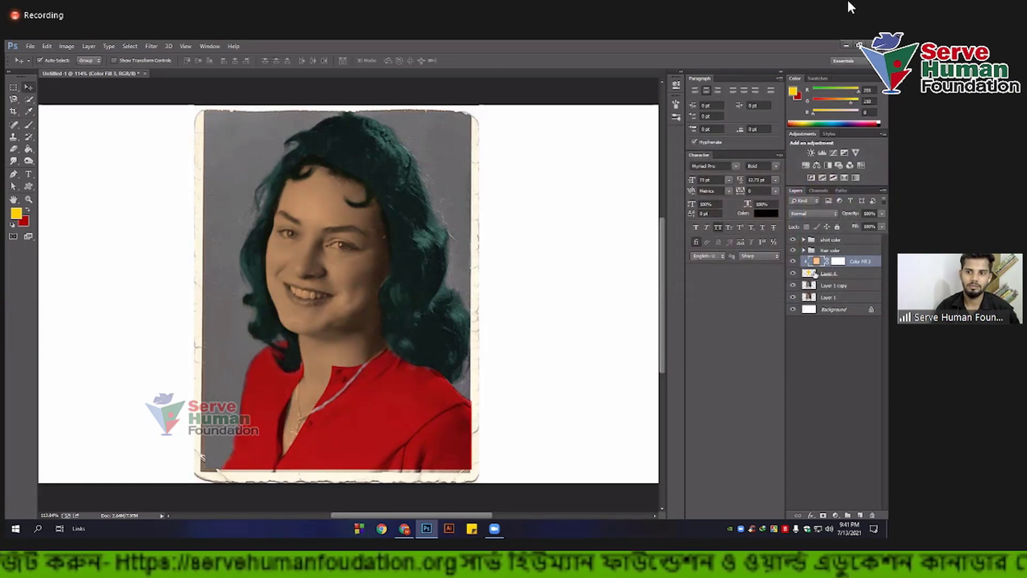
Step: Toggle the face colour layers to compare, then set Layer 4's fill to 0%
{"action": "left_click", "coordinate": [793, 262]}
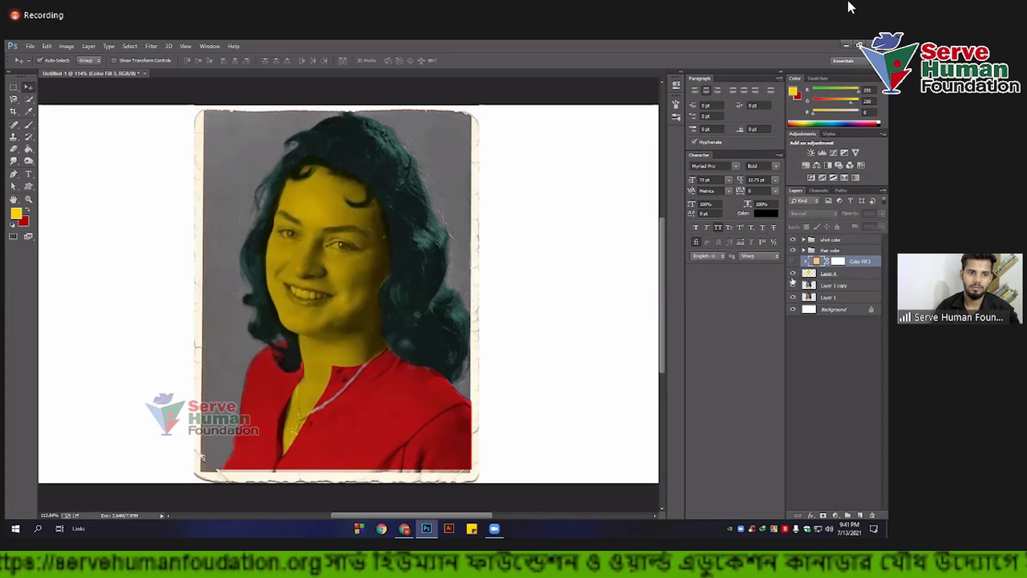
{"action": "left_click", "coordinate": [793, 279]}
{"action": "left_click", "coordinate": [793, 273]}
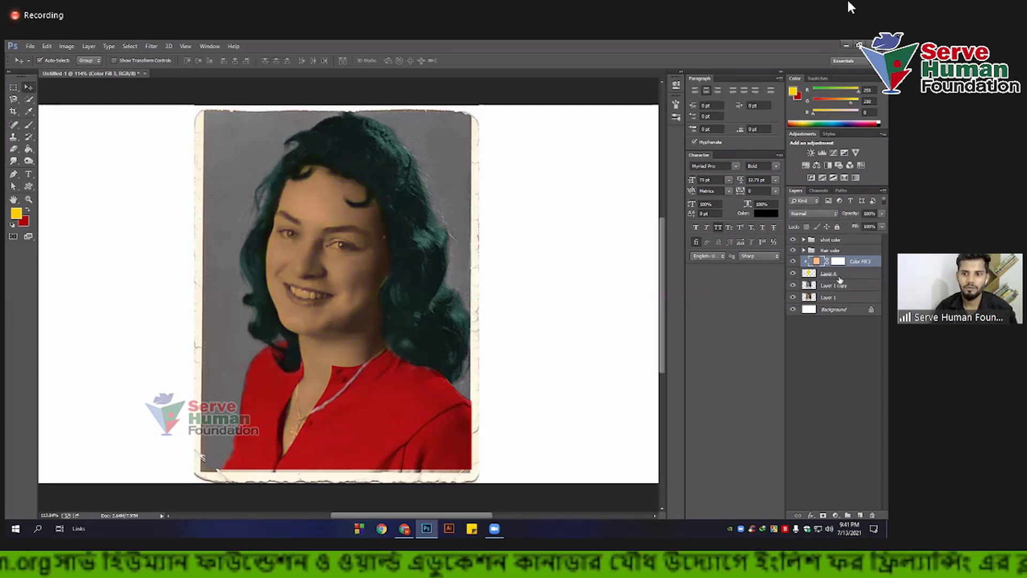
{"action": "left_click", "coordinate": [828, 273]}
{"action": "left_click", "coordinate": [881, 226]}
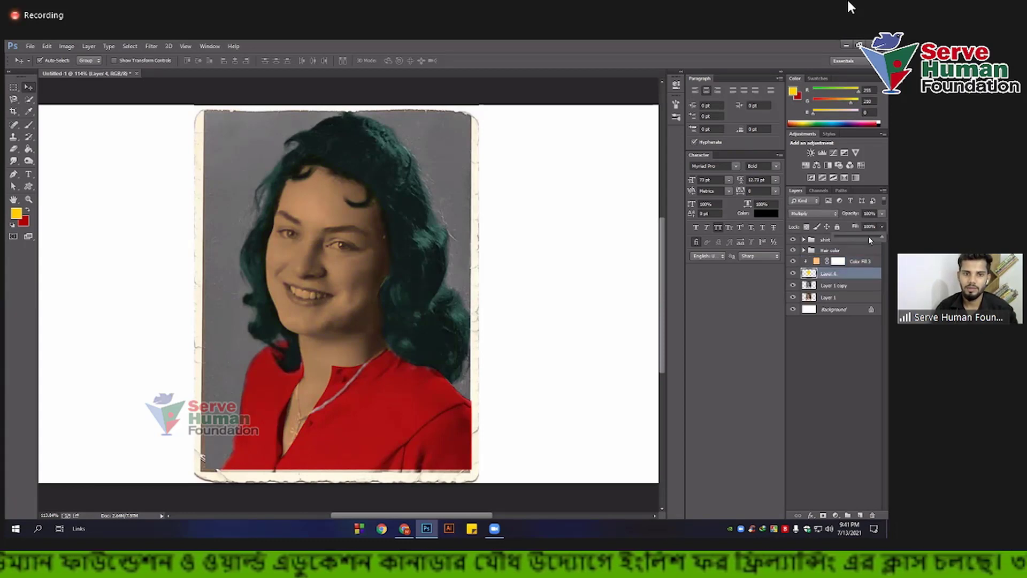
{"action": "mouse_move", "coordinate": [868, 236]}
{"action": "left_mouse_down"}
{"action": "mouse_move", "coordinate": [856, 242]}
{"action": "mouse_move", "coordinate": [871, 228]}
{"action": "left_mouse_up"}
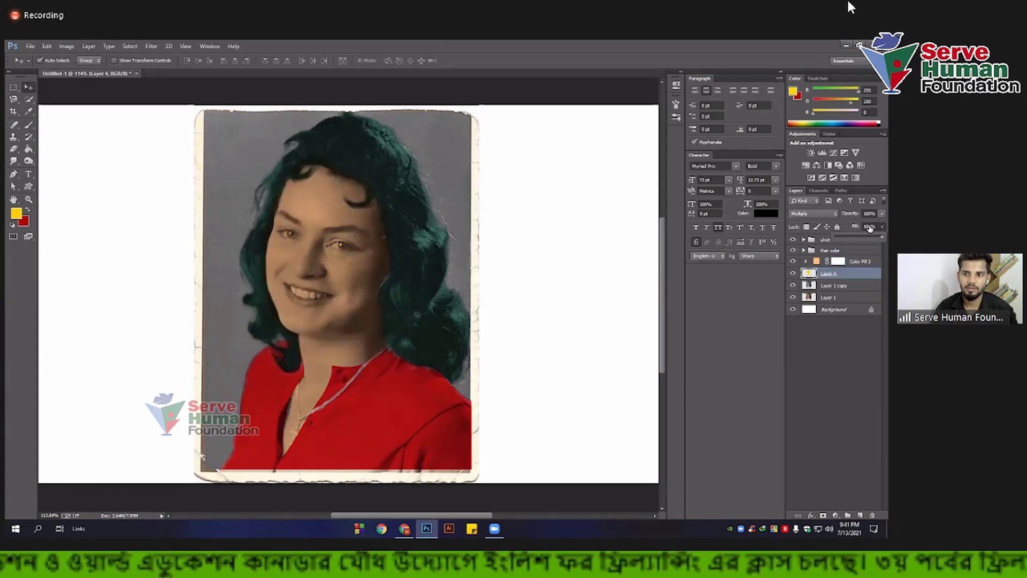
Step: Recolour Color Fill 3 to a lighter peach skin tone
{"action": "left_click", "coordinate": [816, 262]}
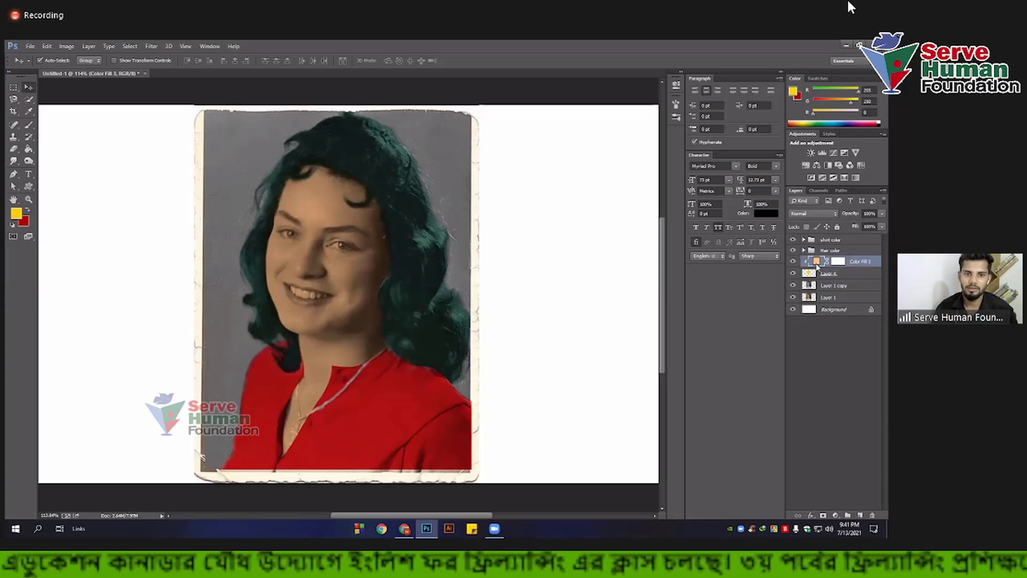
{"action": "double_click", "coordinate": [816, 262]}
{"action": "left_click", "coordinate": [801, 273]}
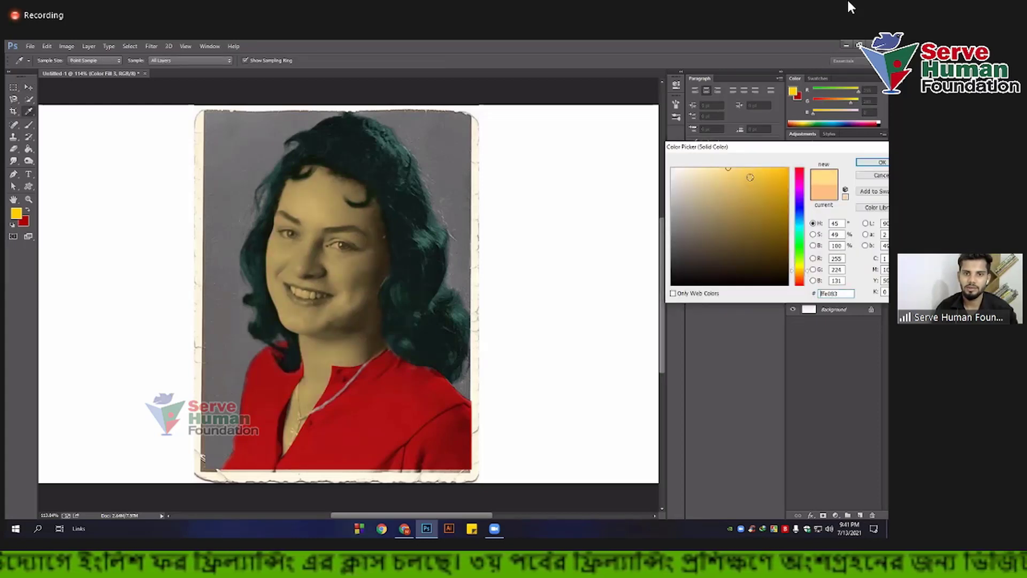
{"action": "left_click", "coordinate": [724, 169]}
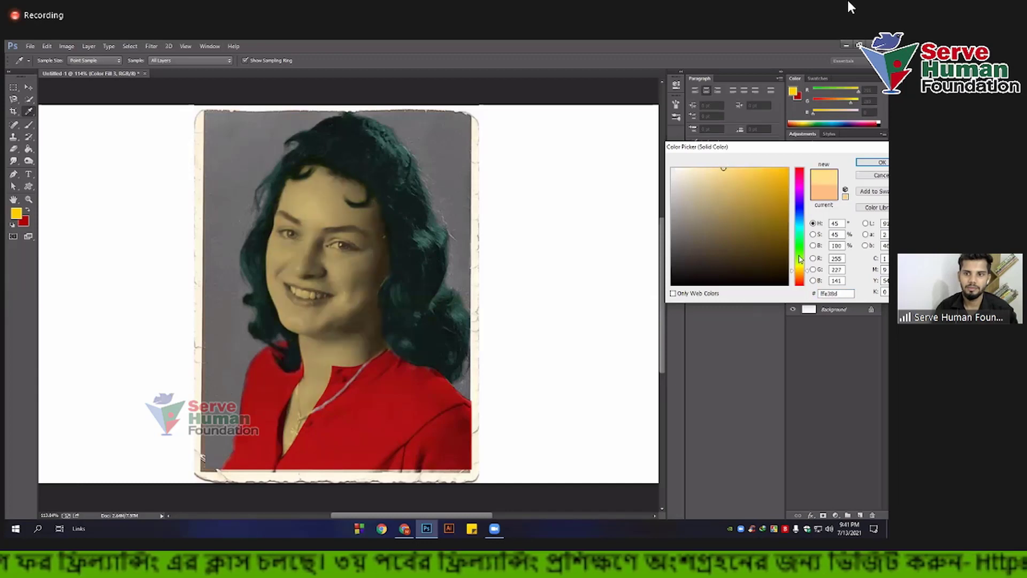
{"action": "left_click", "coordinate": [800, 267]}
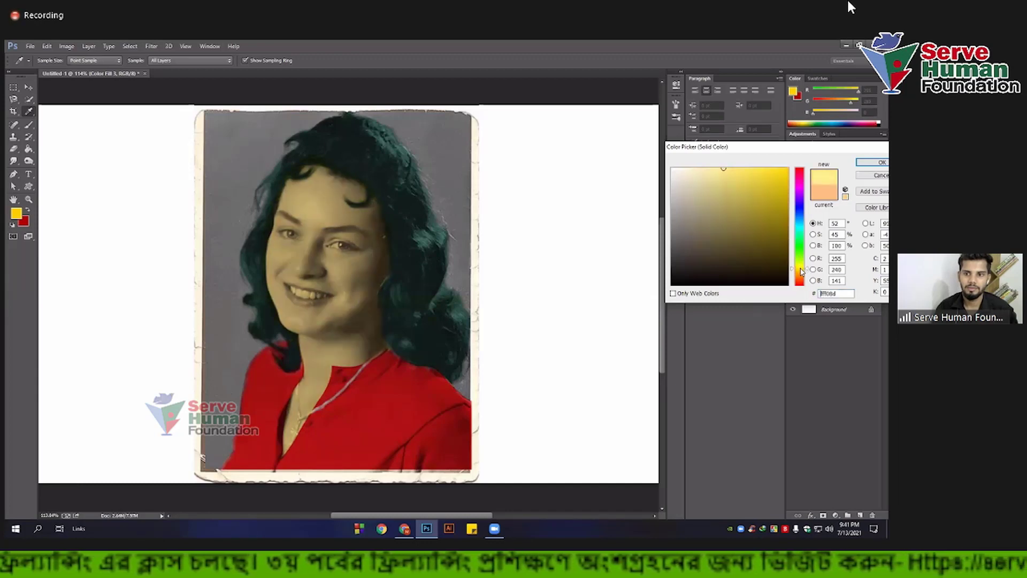
{"action": "left_click", "coordinate": [830, 196]}
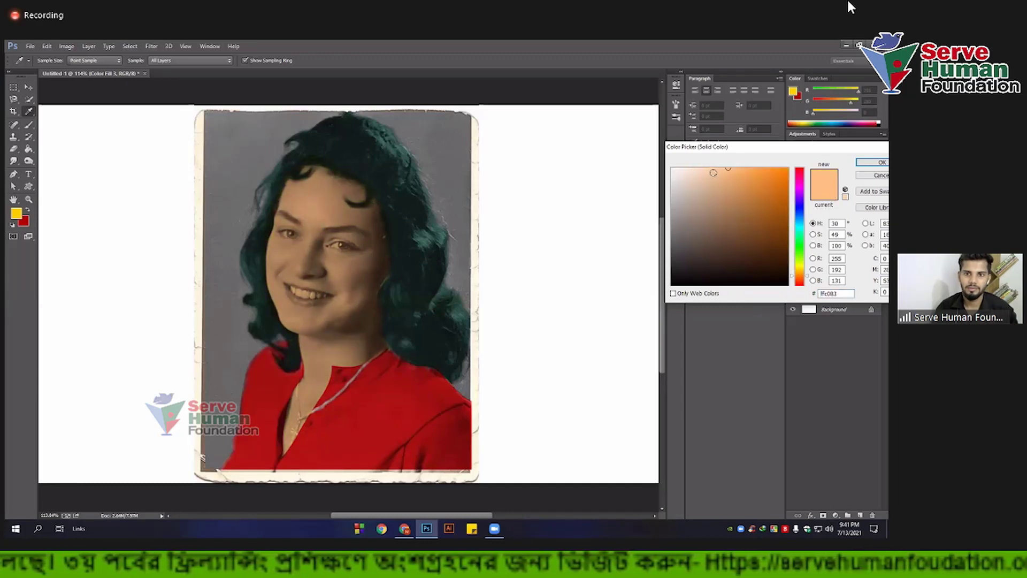
{"action": "left_click", "coordinate": [711, 171]}
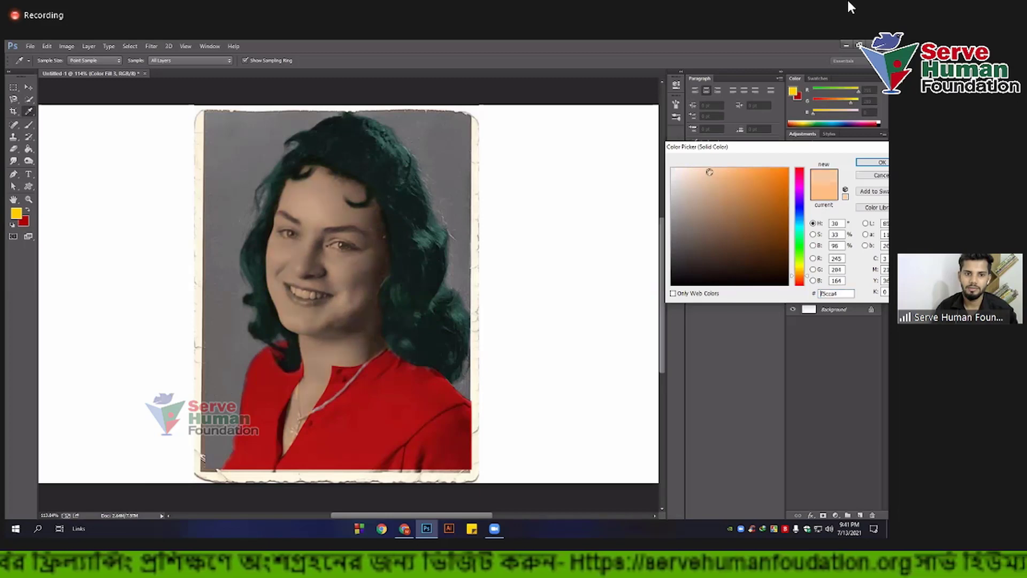
{"action": "left_click", "coordinate": [706, 169]}
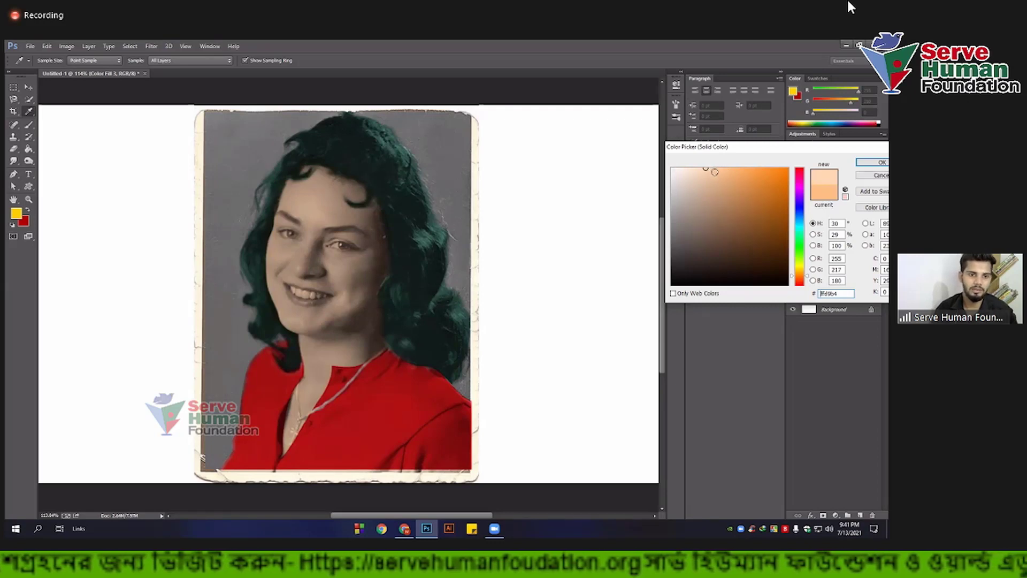
{"action": "left_click", "coordinate": [716, 170]}
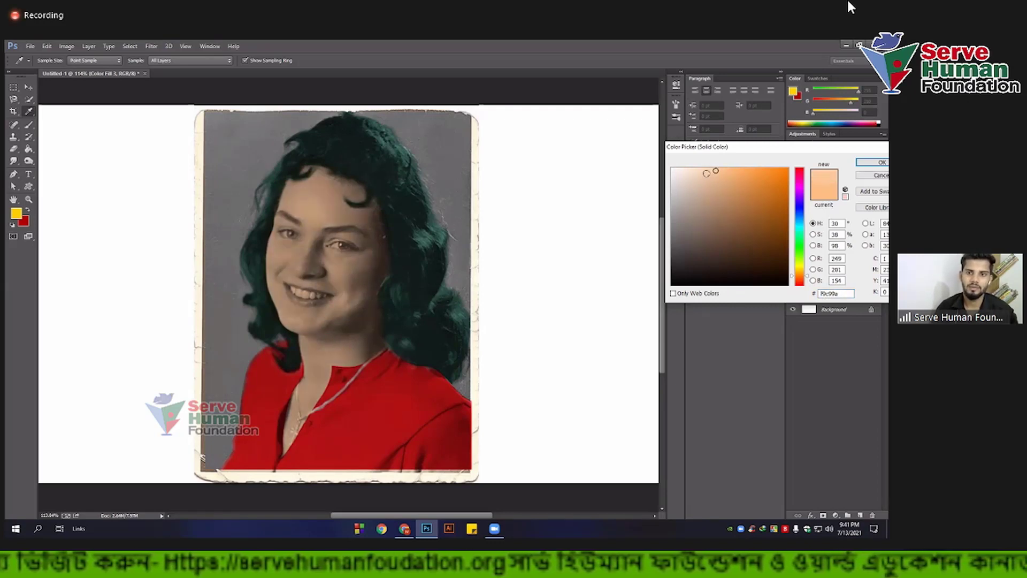
{"action": "left_click", "coordinate": [710, 169]}
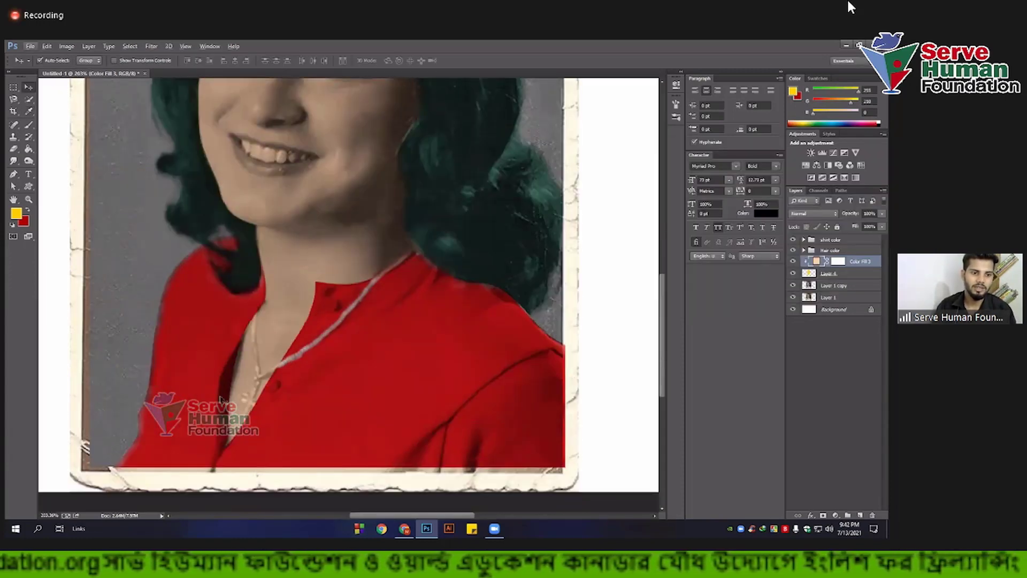
Step: Toggle Color Fill 3 and Layer 4 visibility to compare the tint, then give Layer 4 a white mask
{"action": "scroll", "coordinate": [338, 338], "scroll_direction": "up", "scroll_amount": 1}
{"action": "scroll", "coordinate": [342, 326], "scroll_direction": "up", "scroll_amount": 2}
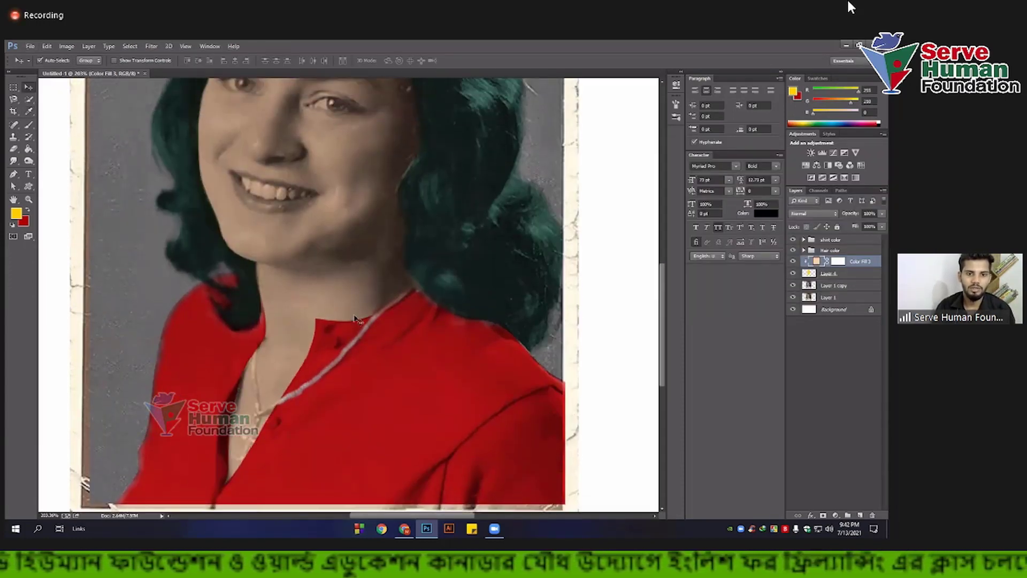
{"action": "scroll", "coordinate": [353, 321], "scroll_direction": "up", "scroll_amount": 2}
{"action": "scroll", "coordinate": [321, 268], "scroll_direction": "up", "scroll_amount": 2}
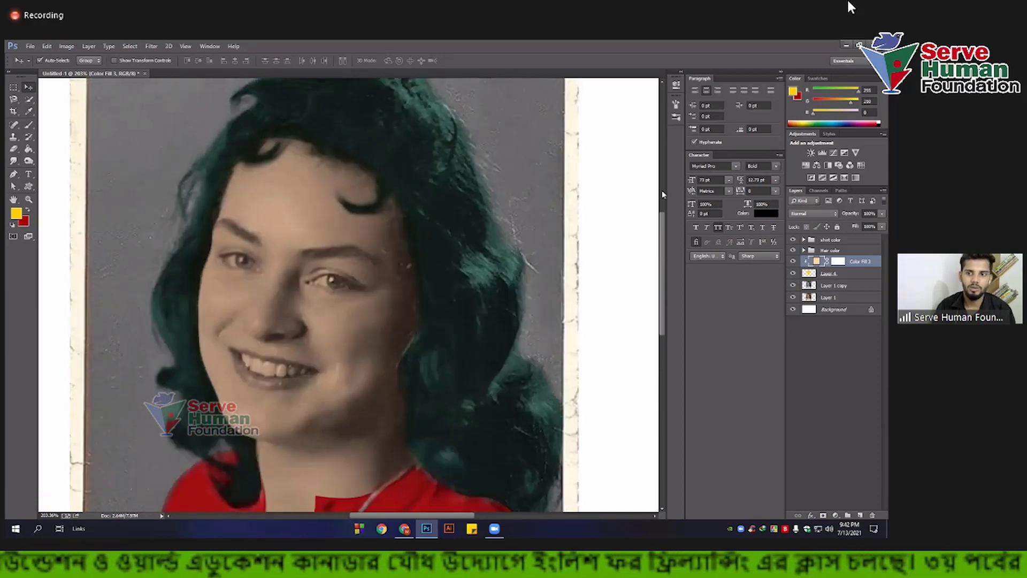
{"action": "left_click", "coordinate": [836, 274], "text": "shift"}
{"action": "left_click", "coordinate": [793, 262]}
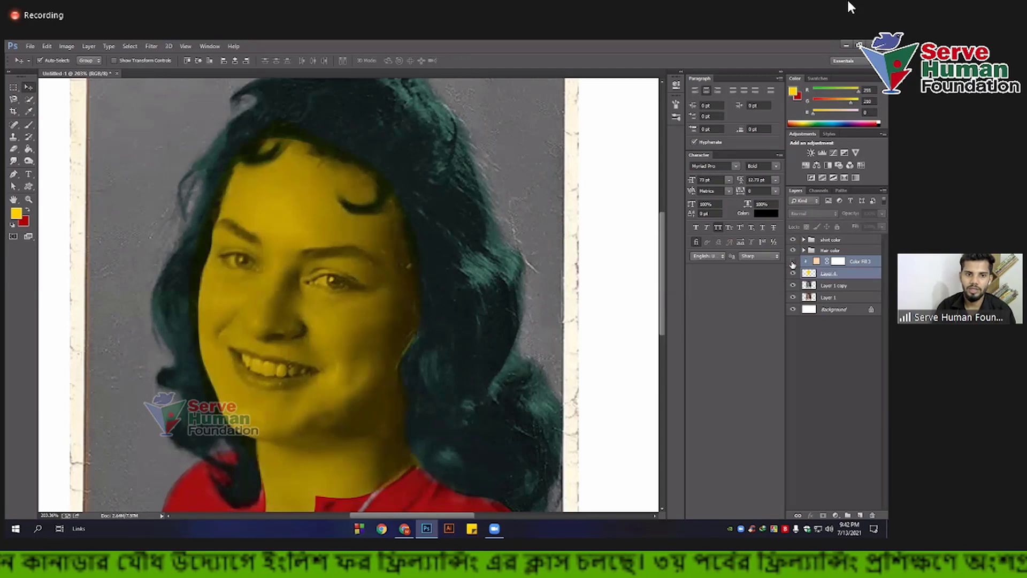
{"action": "left_click", "coordinate": [793, 263]}
{"action": "left_click", "coordinate": [793, 262]}
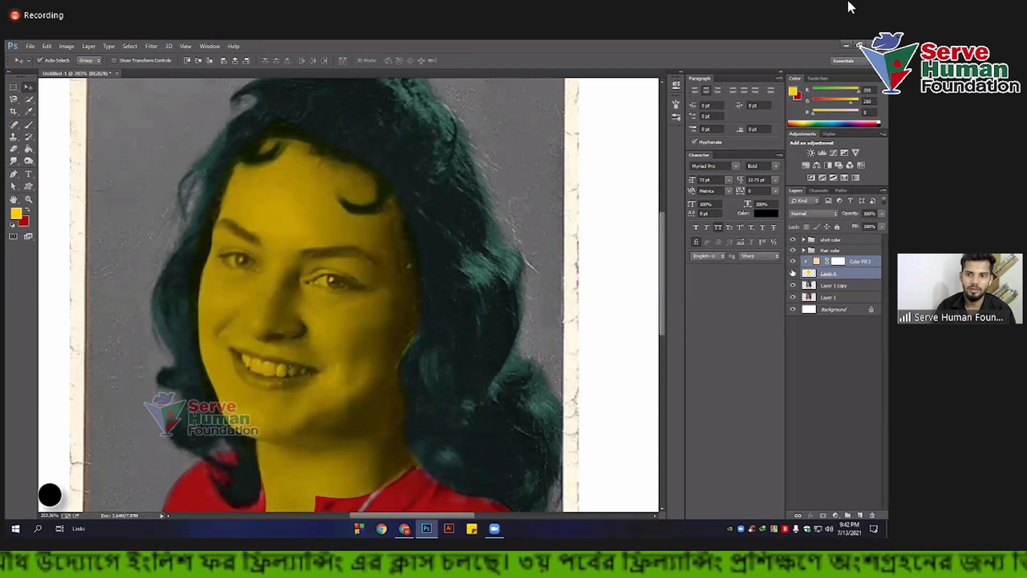
{"action": "left_click", "coordinate": [793, 273], "text": "alt"}
{"action": "left_click", "coordinate": [794, 273], "text": "alt"}
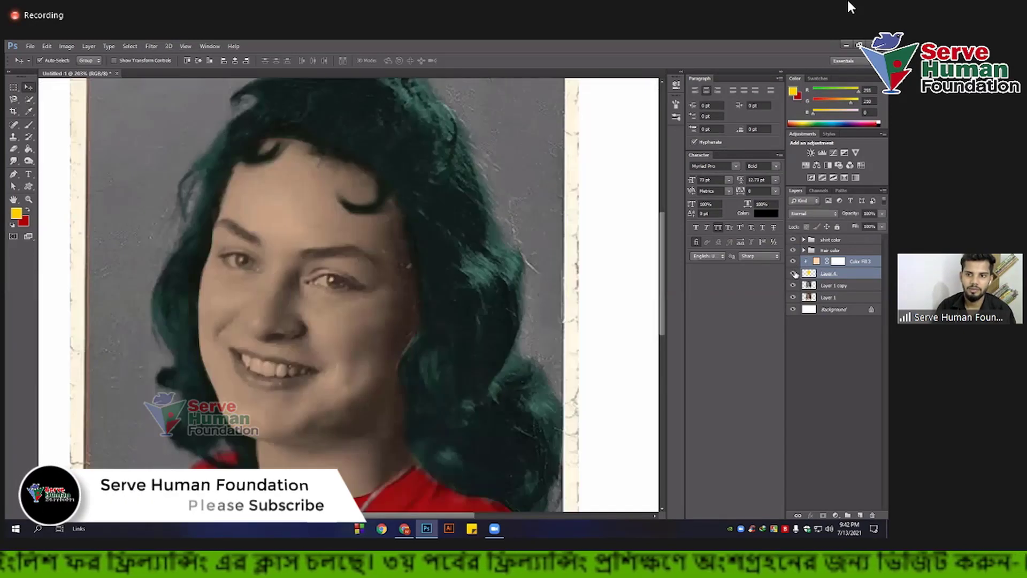
{"action": "left_click", "coordinate": [795, 273]}
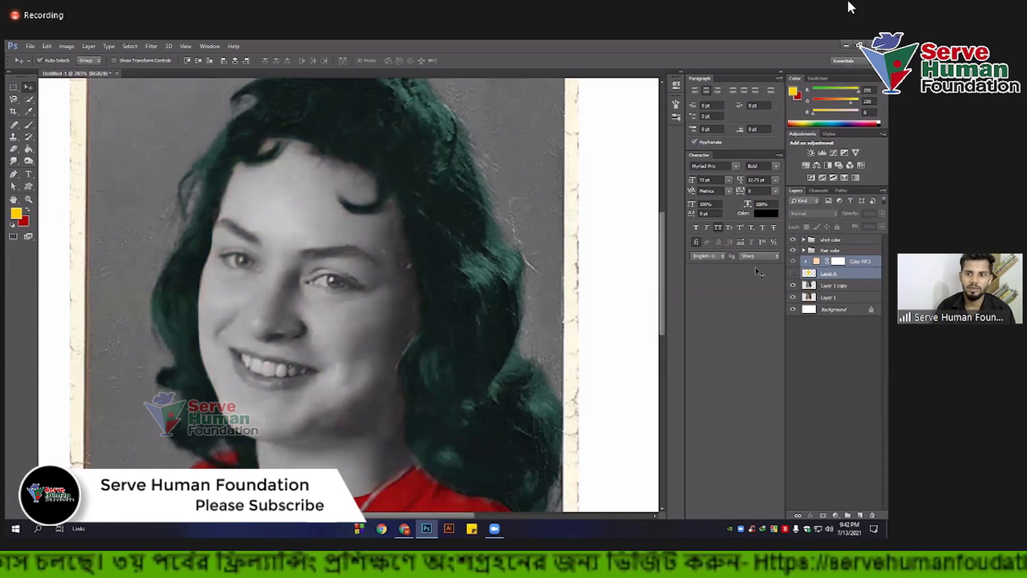
{"action": "left_click", "coordinate": [793, 261]}
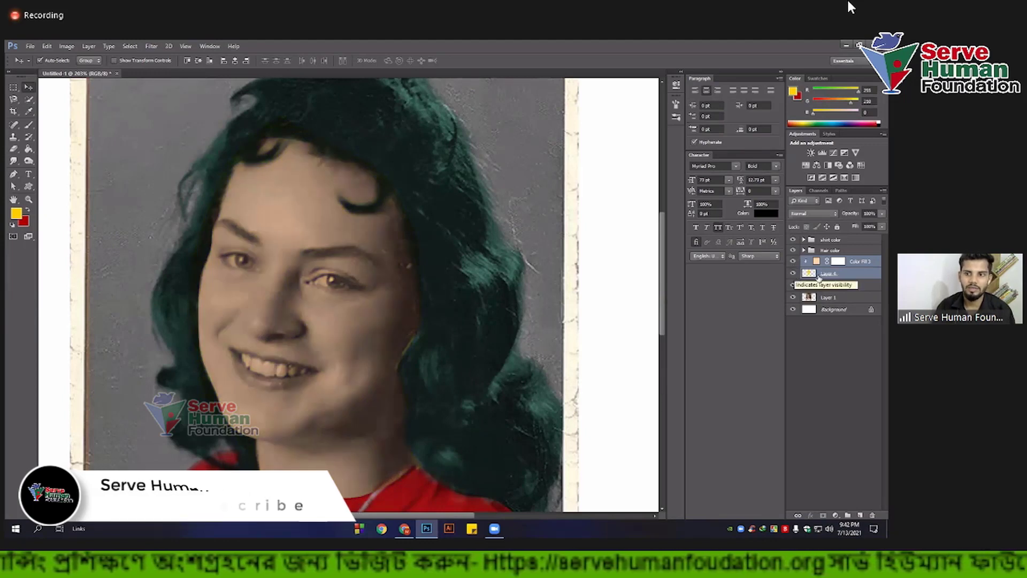
{"action": "left_click", "coordinate": [825, 273]}
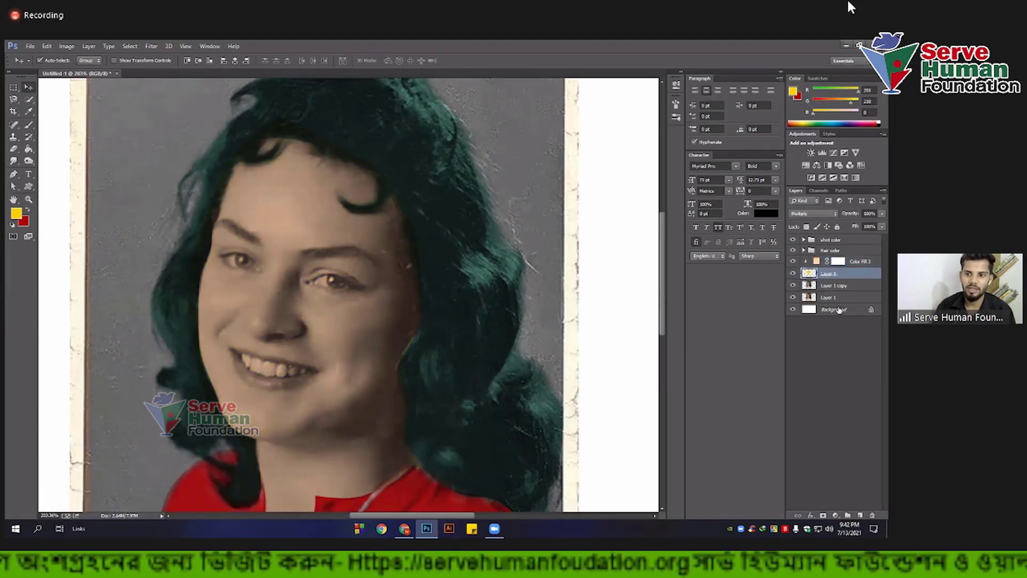
Step: Target Layer 4's mask with black and white colours and a soft Brush
{"action": "left_click", "coordinate": [823, 516]}
{"action": "key", "text": "d"}
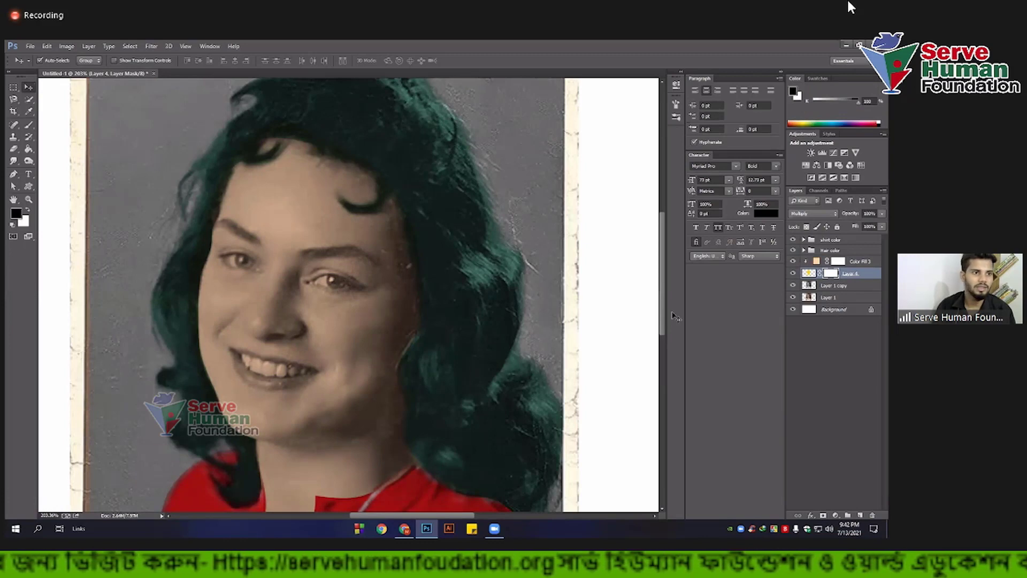
{"action": "left_click", "coordinate": [33, 126]}
{"action": "left_click", "coordinate": [197, 60]}
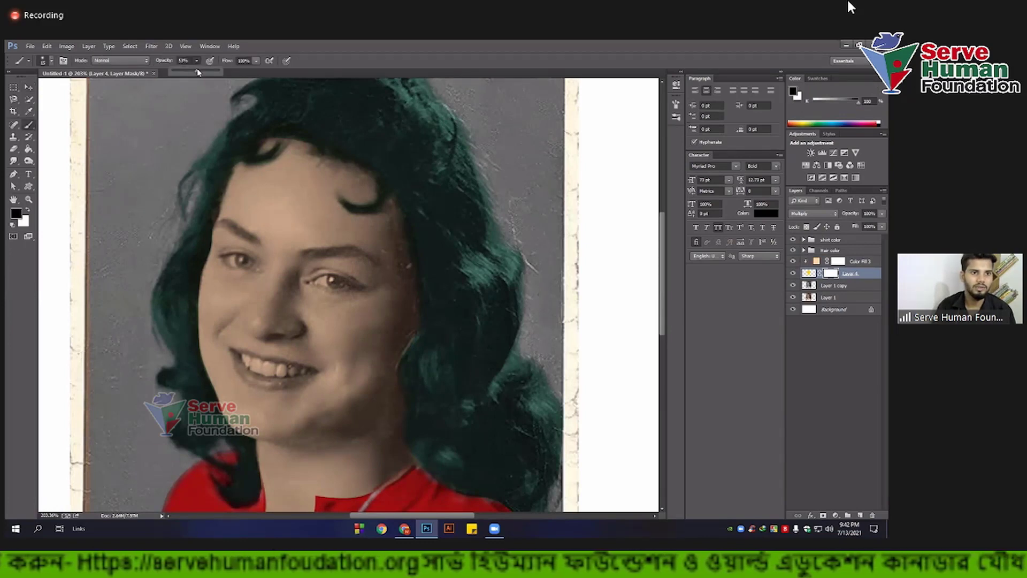
{"action": "scroll", "coordinate": [244, 113], "scroll_direction": "up", "scroll_amount": 2}
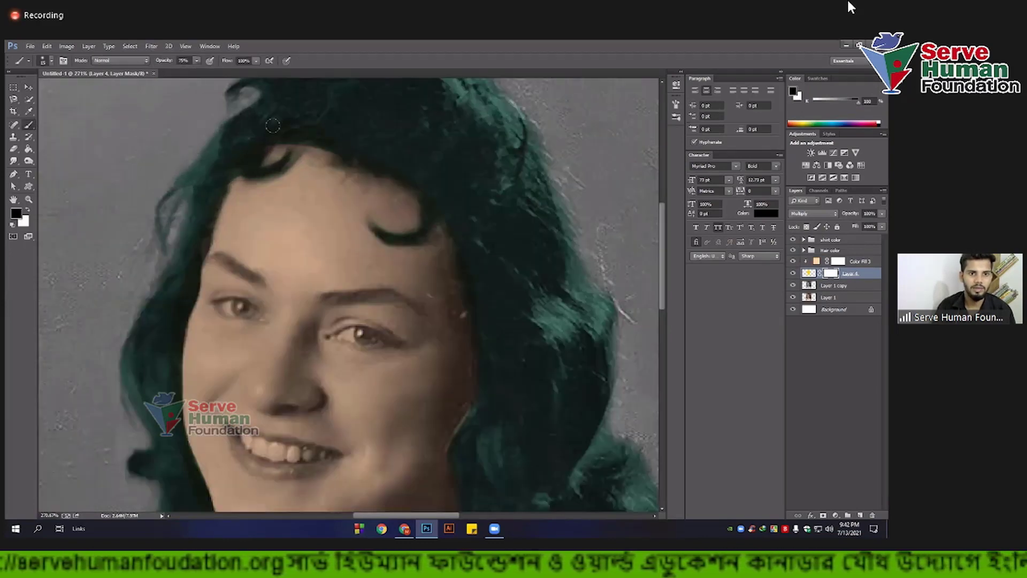
{"action": "scroll", "coordinate": [266, 124], "scroll_direction": "left", "scroll_amount": 1}
{"action": "scroll", "coordinate": [277, 115], "scroll_direction": "up", "scroll_amount": 1}
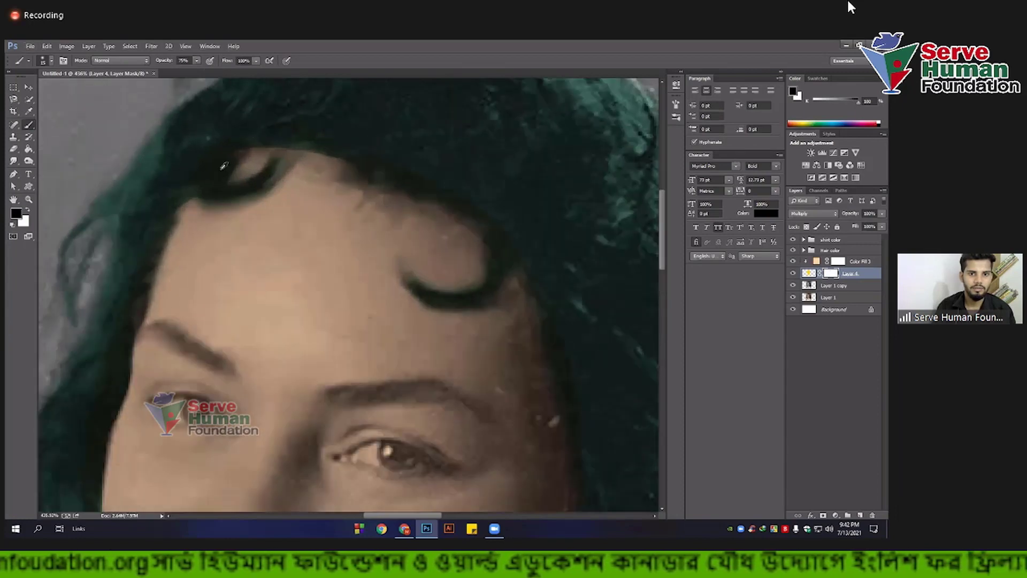
{"action": "scroll", "coordinate": [234, 170], "scroll_direction": "up", "scroll_amount": 1}
{"action": "scroll", "coordinate": [234, 170], "scroll_direction": "down", "scroll_amount": 3}
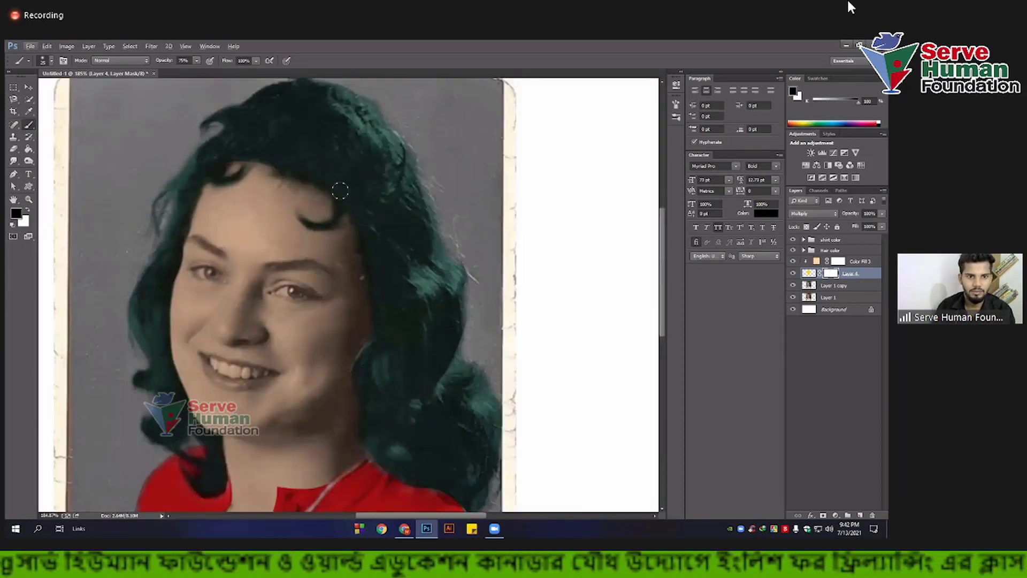
Step: With a size 30 brush, mask colour off the hair edge and the hair-shirt boundary
{"action": "key", "text": "bracketright"}
{"action": "key", "text": "bracketright"}
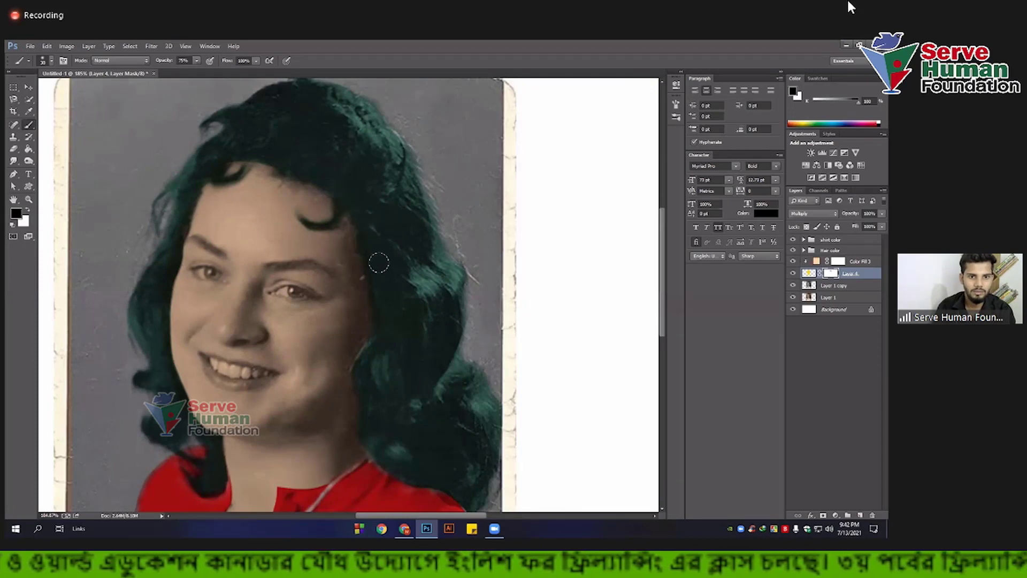
{"action": "left_click_drag", "start_coordinate": [378, 268], "coordinate": [388, 290]}
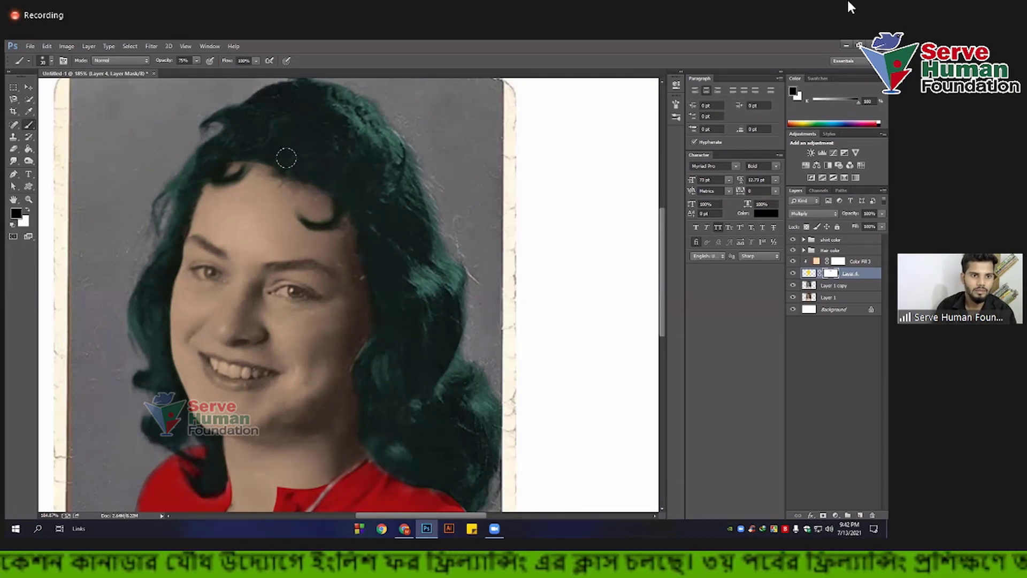
{"action": "scroll", "coordinate": [244, 154], "scroll_direction": "up", "scroll_amount": 2, "text": "alt"}
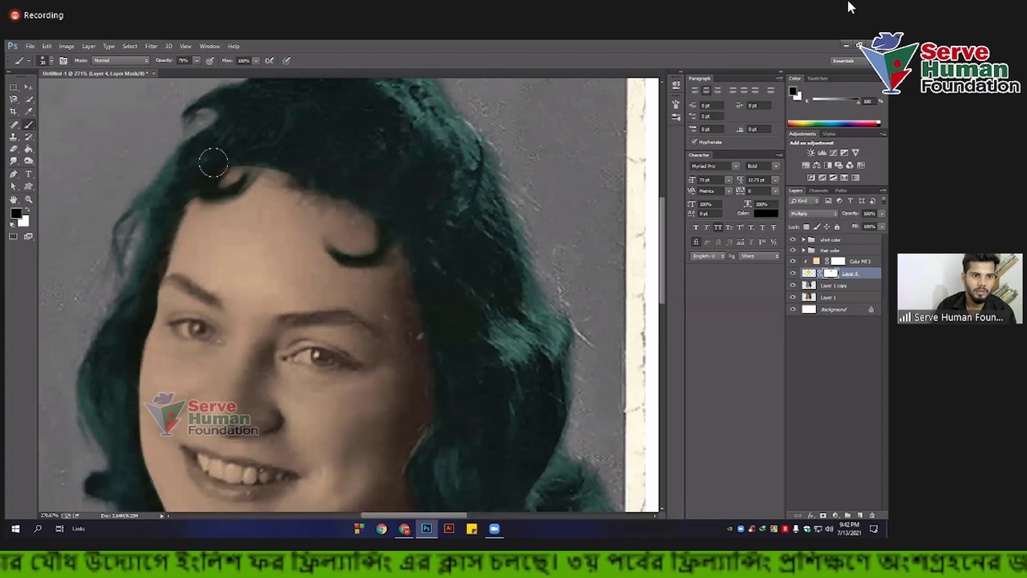
{"action": "left_click_drag", "start_coordinate": [162, 218], "coordinate": [211, 154]}
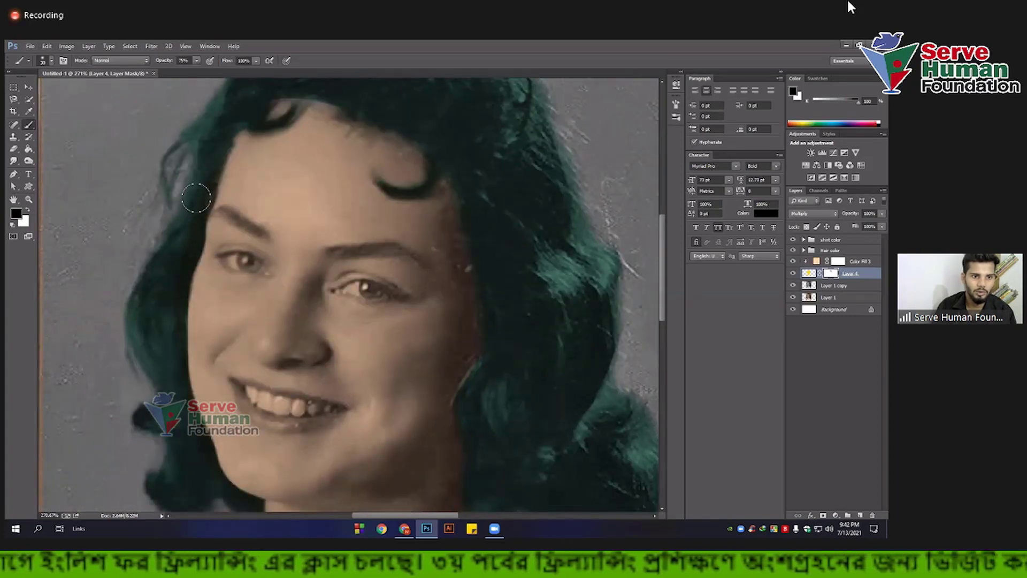
{"action": "scroll", "coordinate": [196, 150], "scroll_direction": "down", "scroll_amount": 5}
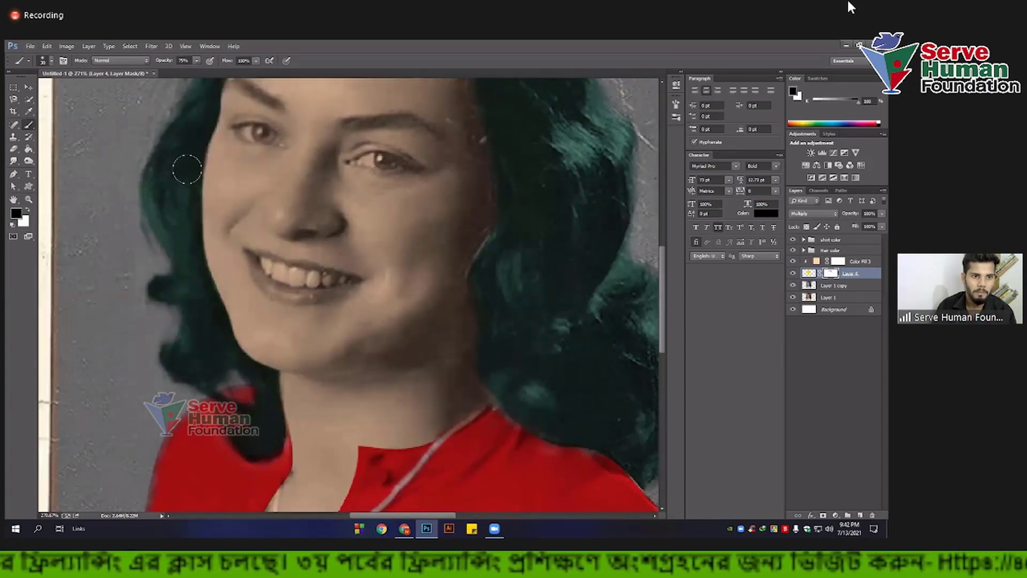
{"action": "scroll", "coordinate": [196, 167], "scroll_direction": "down", "scroll_amount": 1}
{"action": "scroll", "coordinate": [197, 166], "scroll_direction": "down", "scroll_amount": 3}
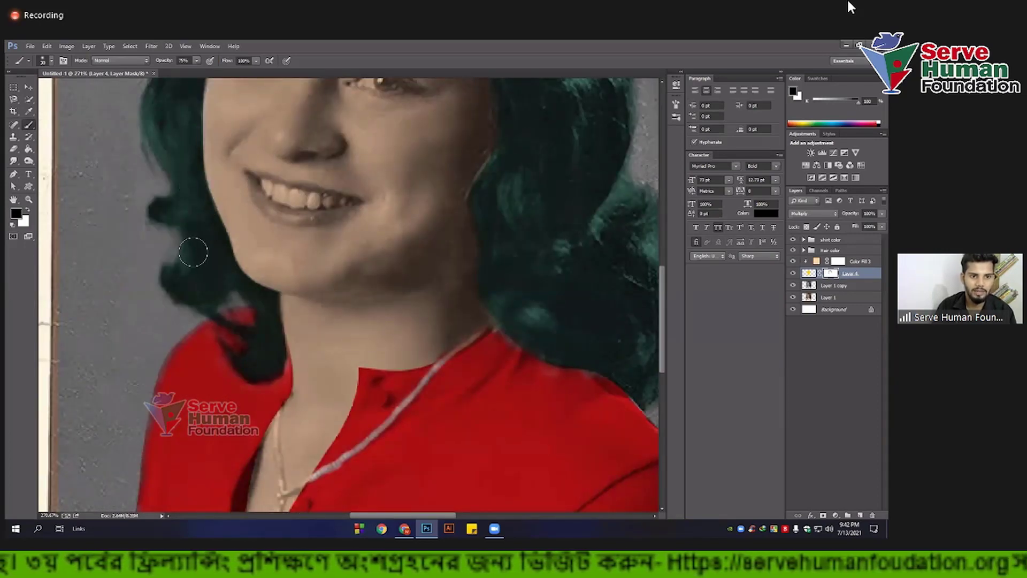
{"action": "left_click_drag", "start_coordinate": [226, 277], "coordinate": [264, 321]}
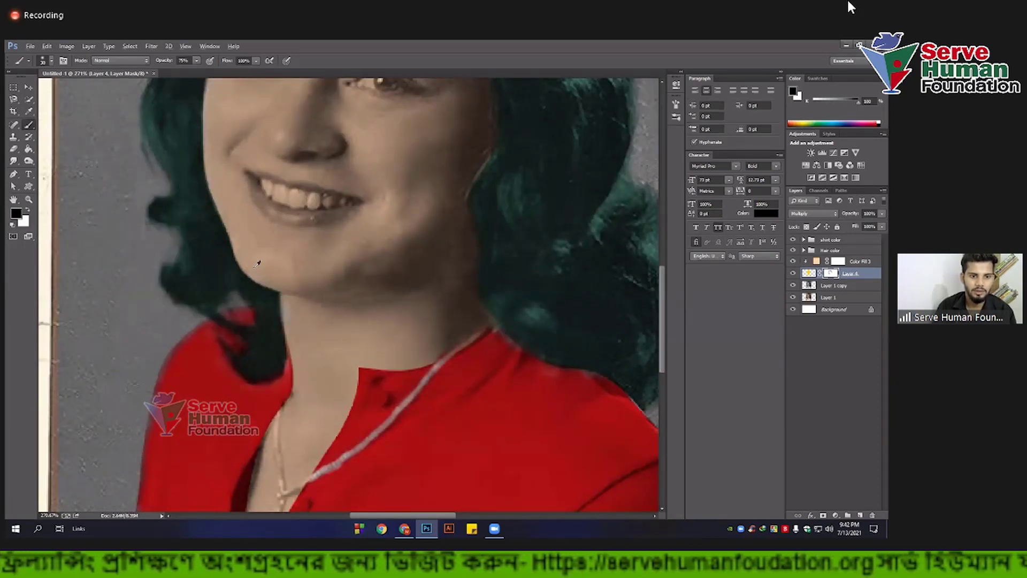
{"action": "scroll", "coordinate": [265, 321], "scroll_direction": "down", "scroll_amount": 5}
{"action": "scroll", "coordinate": [298, 175], "scroll_direction": "down", "scroll_amount": 2}
{"action": "scroll", "coordinate": [298, 175], "scroll_direction": "up", "scroll_amount": 4}
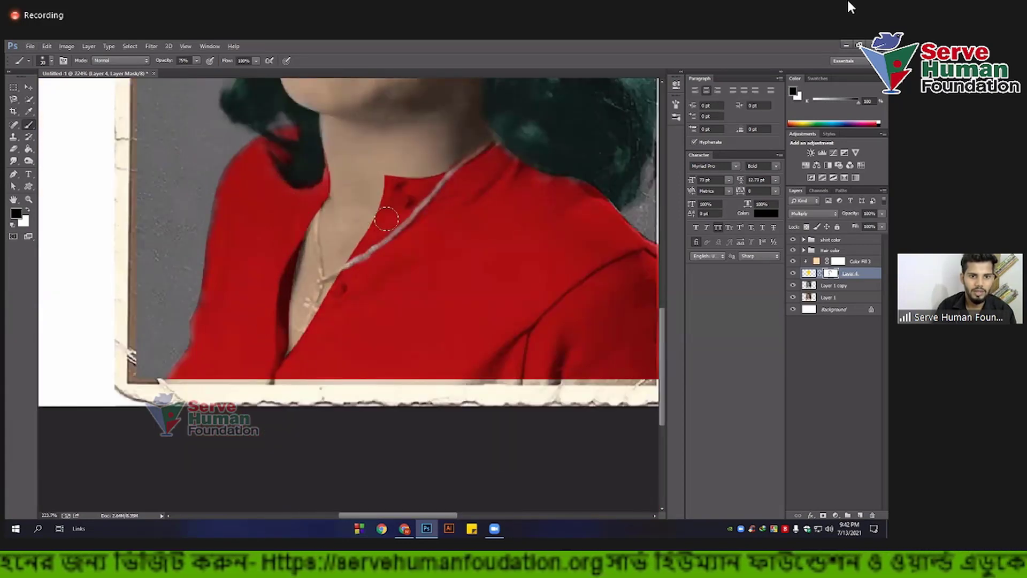
Step: Zoom into the forehead hairline and reduce the brush size to 15
{"action": "left_click_drag", "start_coordinate": [396, 210], "coordinate": [322, 263]}
{"action": "scroll", "coordinate": [374, 225], "scroll_direction": "up", "scroll_amount": 2}
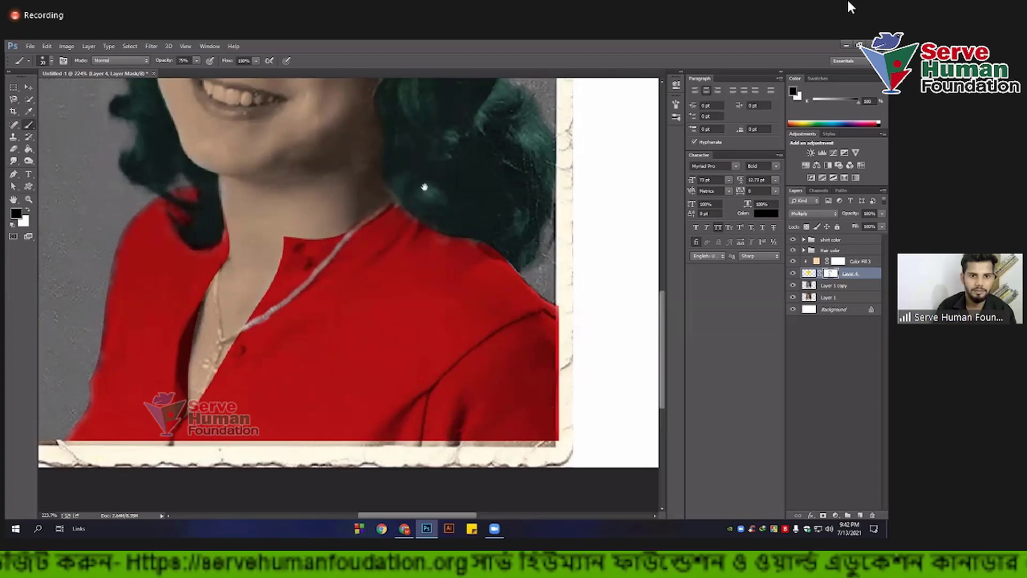
{"action": "scroll", "coordinate": [379, 300], "scroll_direction": "up", "scroll_amount": 1}
{"action": "scroll", "coordinate": [369, 289], "scroll_direction": "up", "scroll_amount": 2}
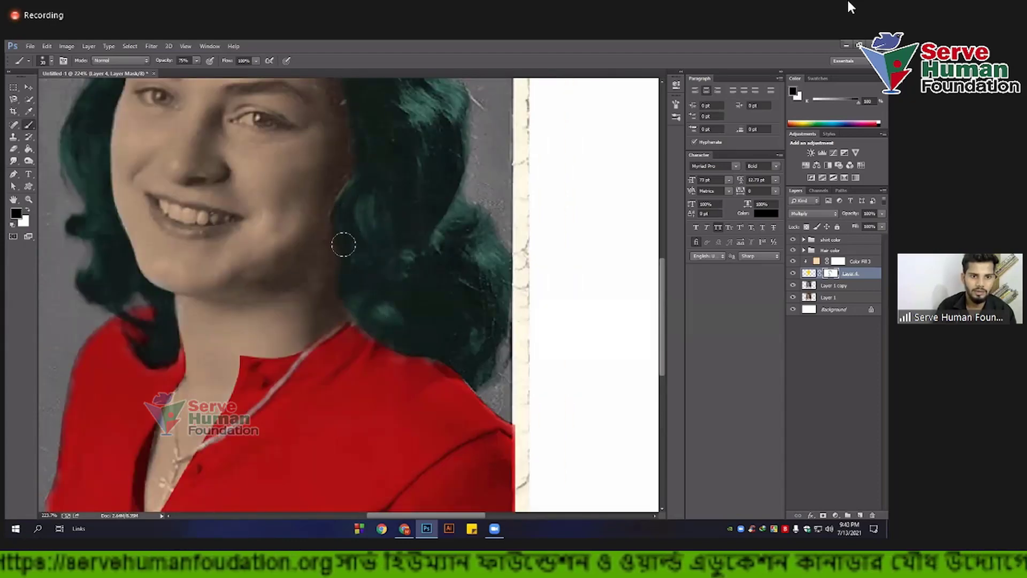
{"action": "scroll", "coordinate": [343, 311], "scroll_direction": "up", "scroll_amount": 2}
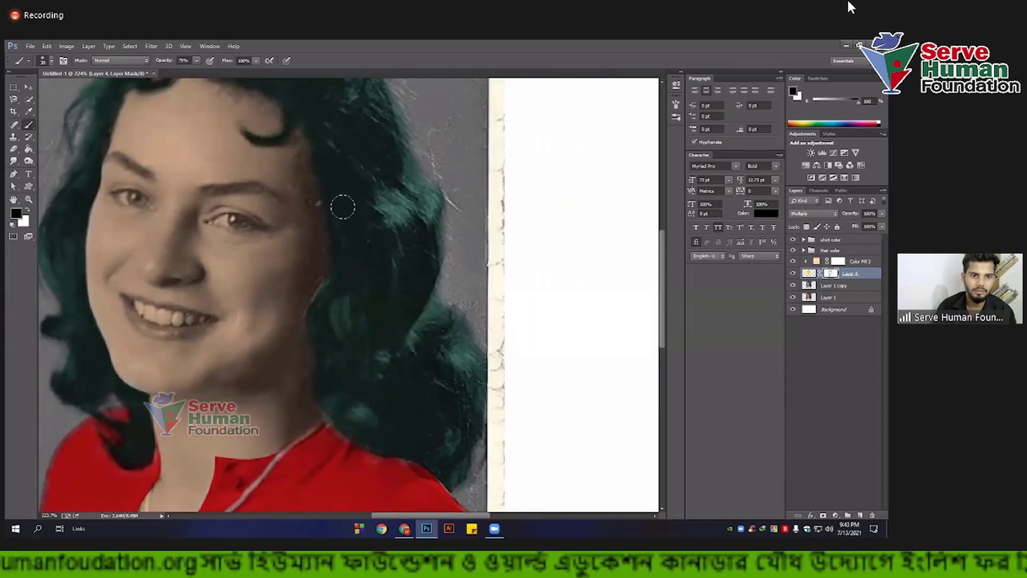
{"action": "scroll", "coordinate": [359, 345], "scroll_direction": "up", "scroll_amount": 2}
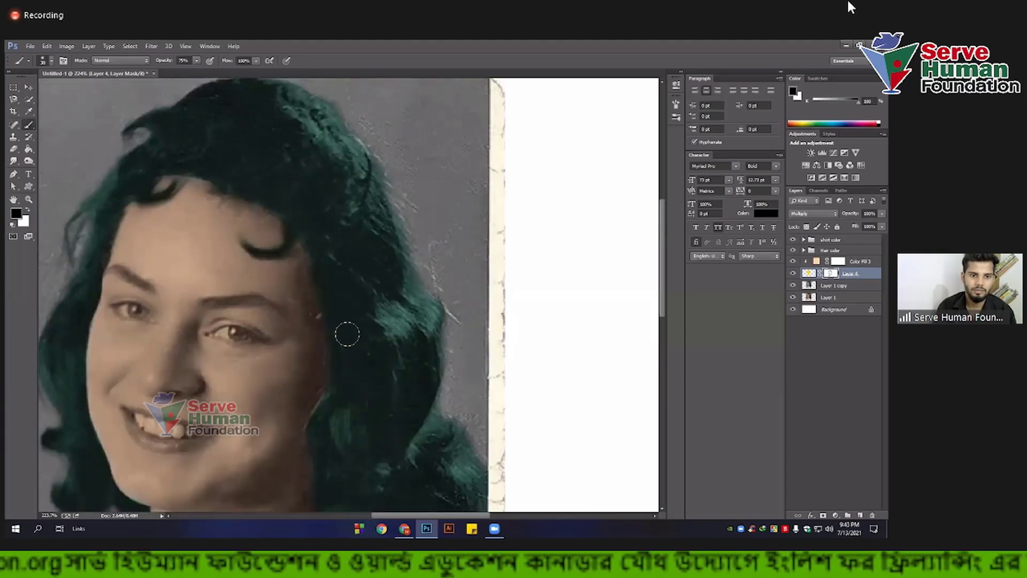
{"action": "scroll", "coordinate": [359, 335], "scroll_direction": "up", "scroll_amount": 1}
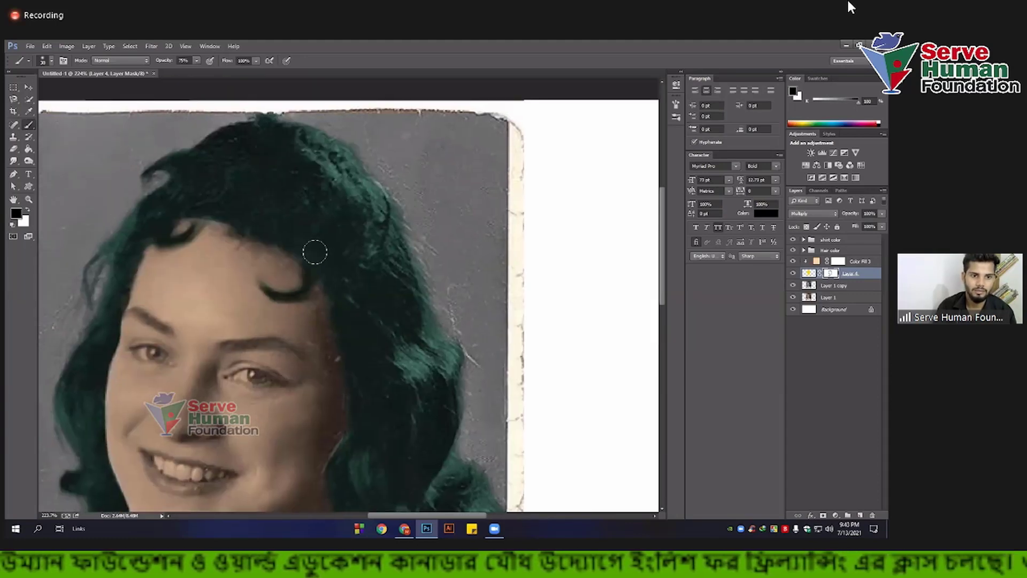
{"action": "scroll", "coordinate": [297, 291], "scroll_direction": "up", "scroll_amount": 2}
{"action": "key", "text": "bracketleft"}
{"action": "key", "text": "bracketleft"}
{"action": "key", "text": "bracketleft"}
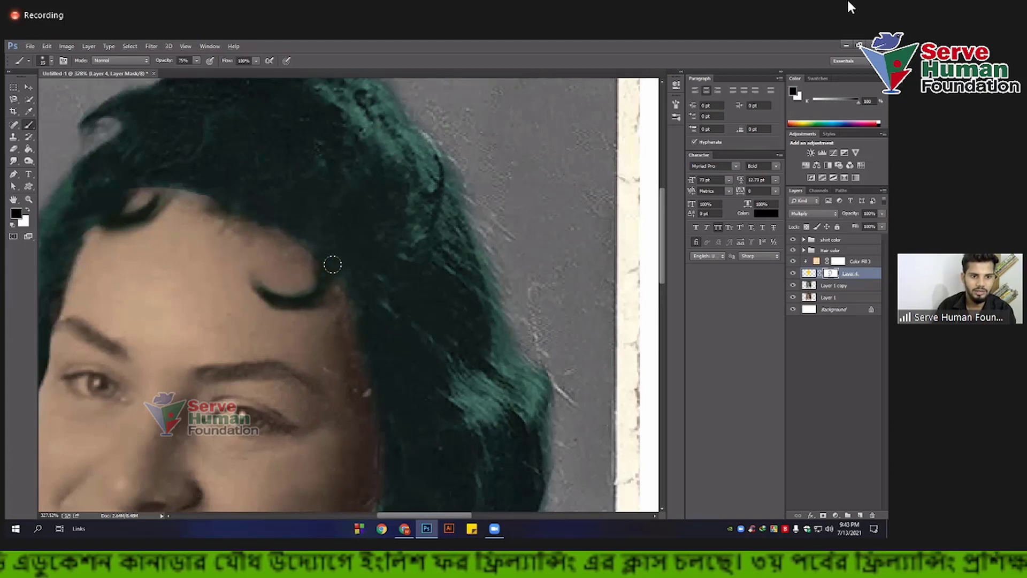
{"action": "scroll", "coordinate": [113, 231], "scroll_direction": "up", "scroll_amount": 1}
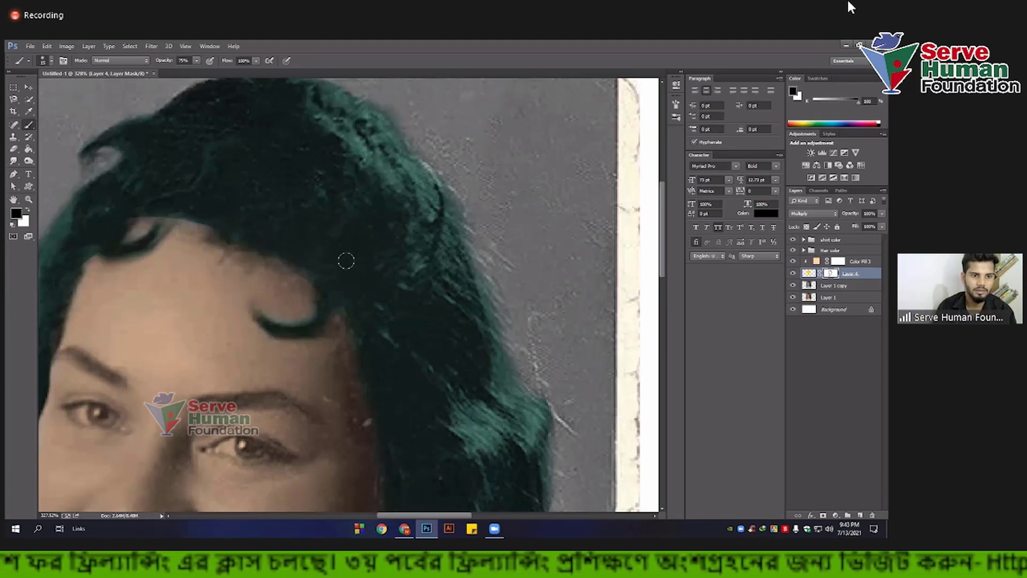
{"action": "scroll", "coordinate": [353, 263], "scroll_direction": "down", "scroll_amount": 3}
{"action": "scroll", "coordinate": [353, 262], "scroll_direction": "down", "scroll_amount": 3}
{"action": "scroll", "coordinate": [375, 246], "scroll_direction": "down", "scroll_amount": 2}
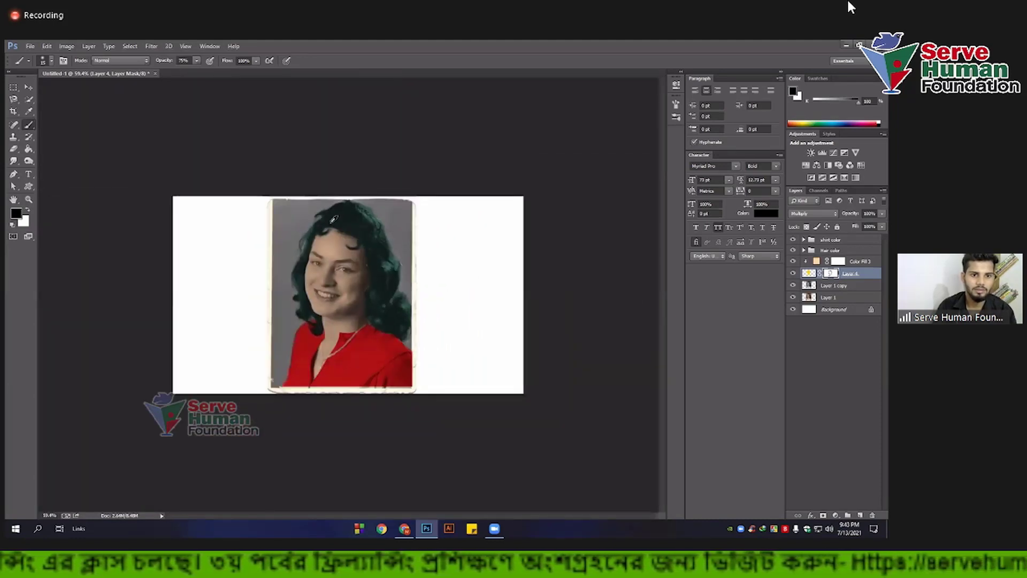
{"action": "scroll", "coordinate": [334, 218], "scroll_direction": "up", "scroll_amount": 3}
{"action": "scroll", "coordinate": [330, 222], "scroll_direction": "up", "scroll_amount": 2}
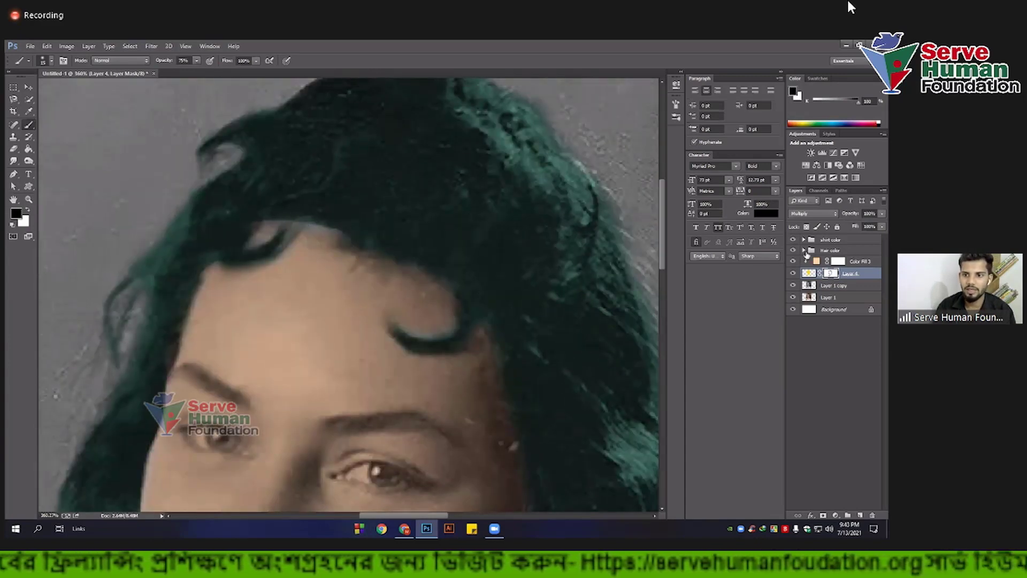
Step: Expand the Hair color group and paint Layer 3's mask along the hairline
{"action": "left_click", "coordinate": [805, 251]}
{"action": "left_click", "coordinate": [839, 274]}
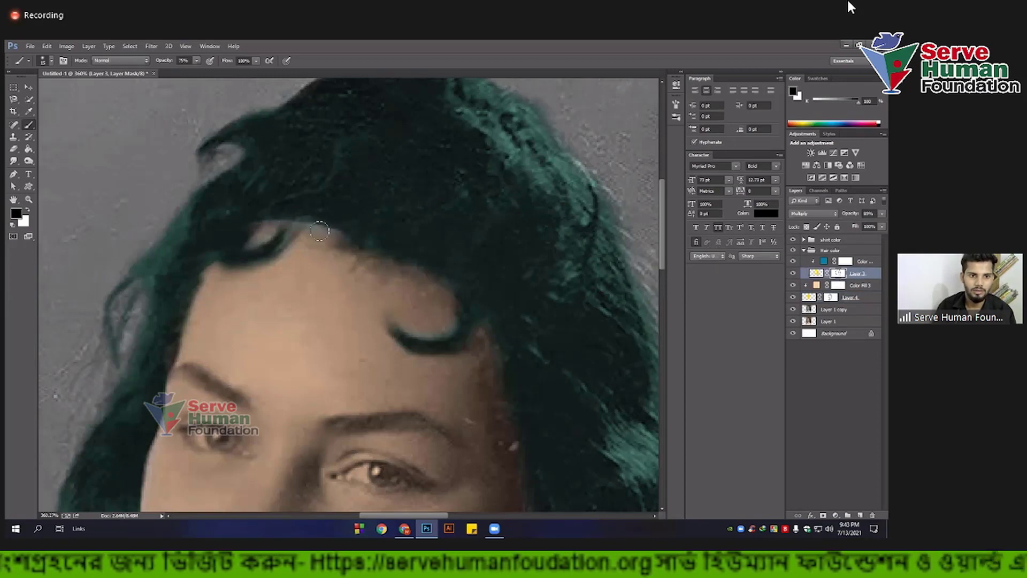
{"action": "left_click_drag", "start_coordinate": [323, 232], "coordinate": [272, 229]}
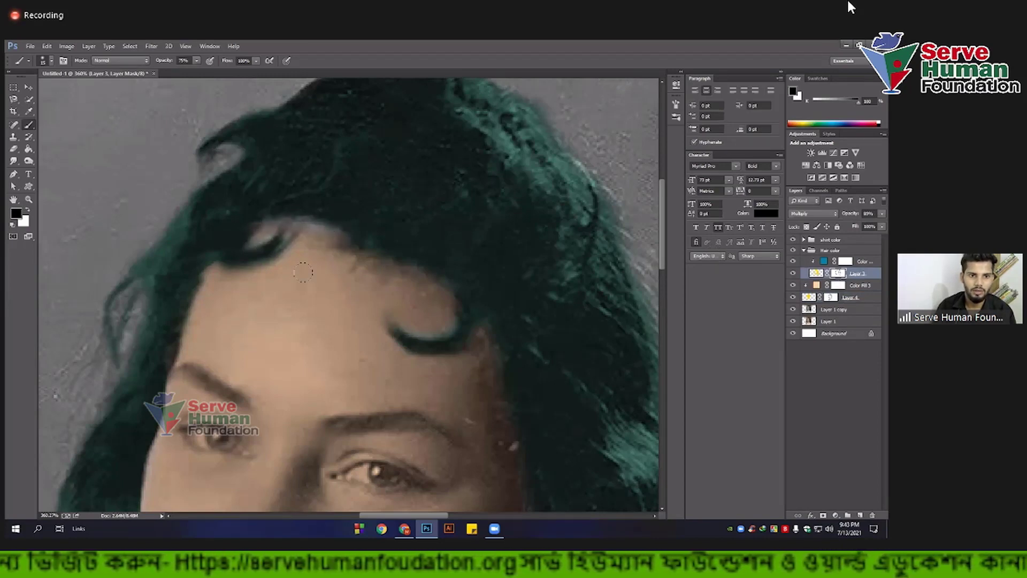
{"action": "key", "text": "h"}
{"action": "left_click", "coordinate": [311, 240]}
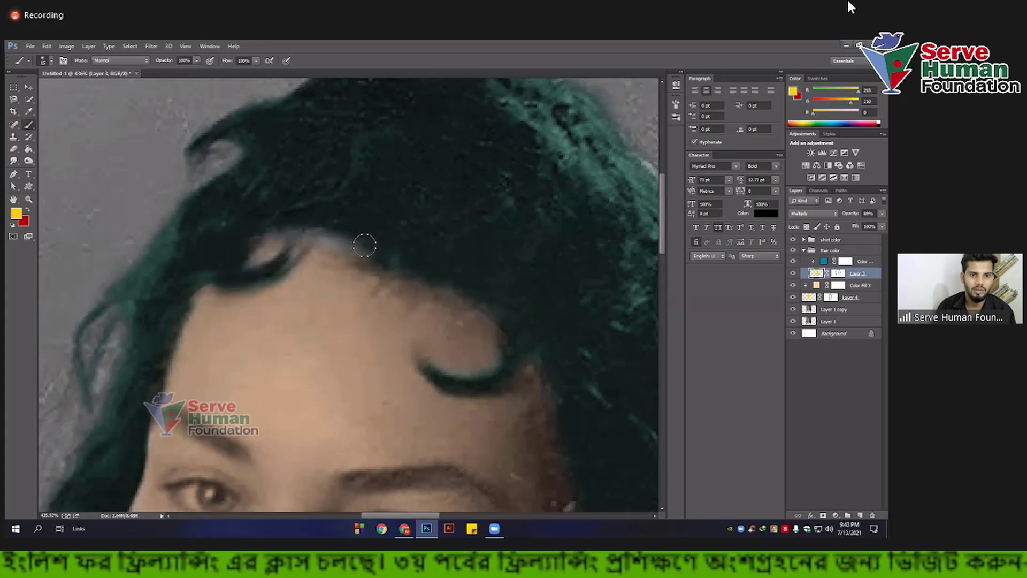
Step: Switch to white and paint the teal hair colour further along the hairline
{"action": "left_click", "coordinate": [25, 211]}
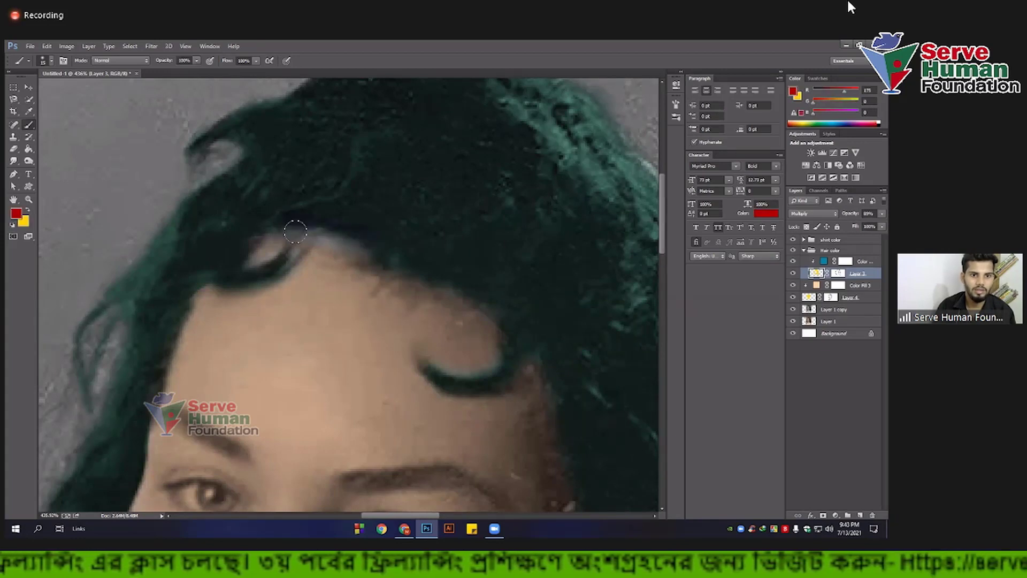
{"action": "scroll", "coordinate": [361, 260], "scroll_direction": "down", "scroll_amount": 3}
{"action": "scroll", "coordinate": [364, 267], "scroll_direction": "down", "scroll_amount": 3}
{"action": "scroll", "coordinate": [374, 286], "scroll_direction": "up", "scroll_amount": 3}
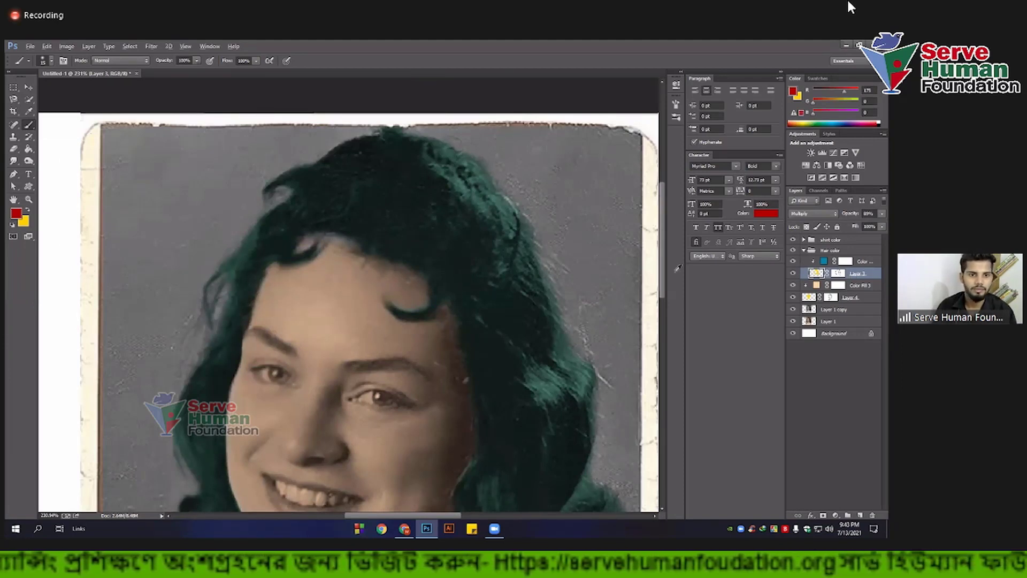
{"action": "scroll", "coordinate": [316, 232], "scroll_direction": "up", "scroll_amount": 2}
{"action": "key", "text": "x"}
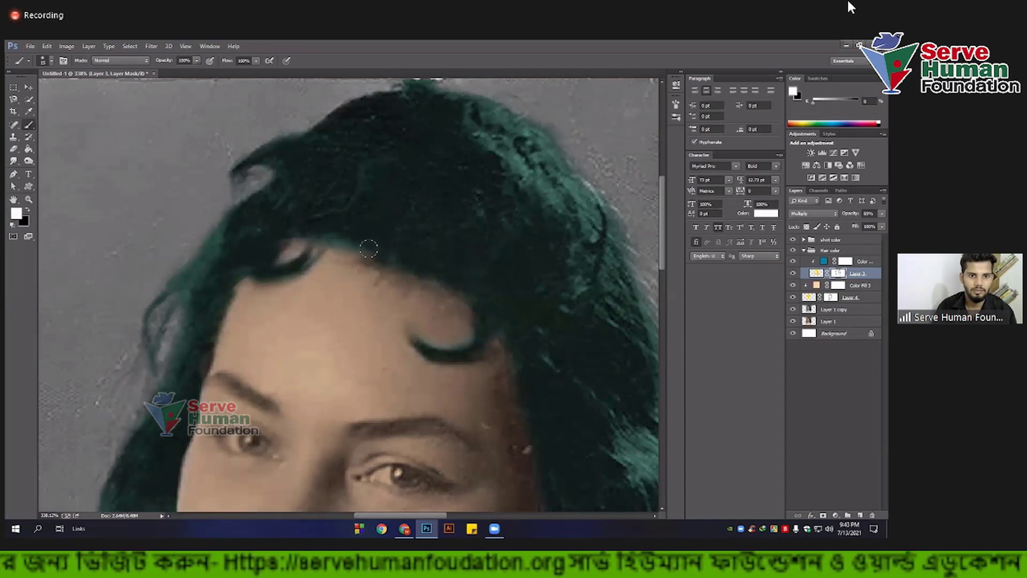
{"action": "left_click_drag", "start_coordinate": [321, 247], "coordinate": [375, 246]}
{"action": "scroll", "coordinate": [358, 266], "scroll_direction": "down", "scroll_amount": 5}
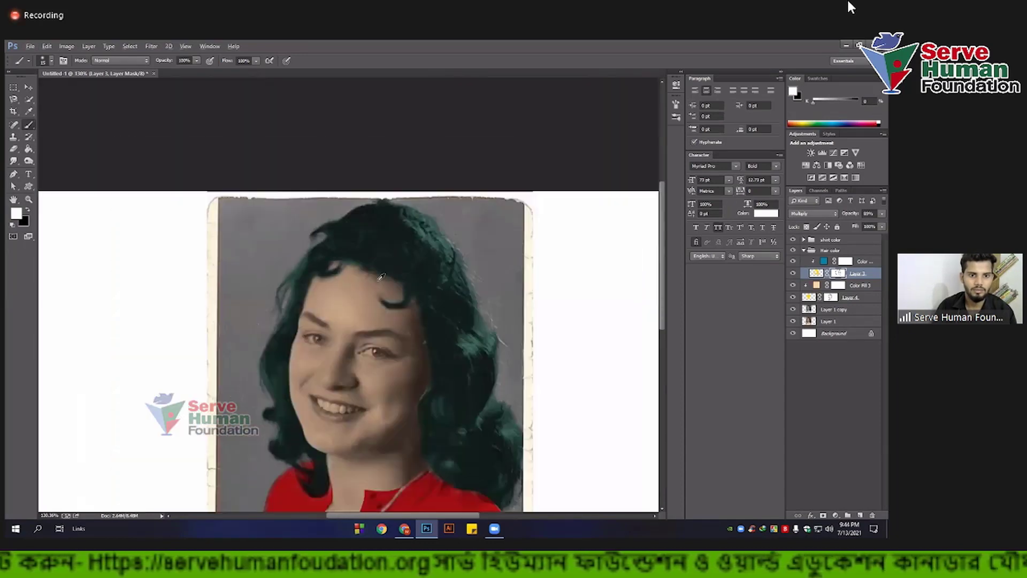
{"action": "scroll", "coordinate": [398, 289], "scroll_direction": "down", "scroll_amount": 3}
{"action": "scroll", "coordinate": [368, 259], "scroll_direction": "down", "scroll_amount": 3}
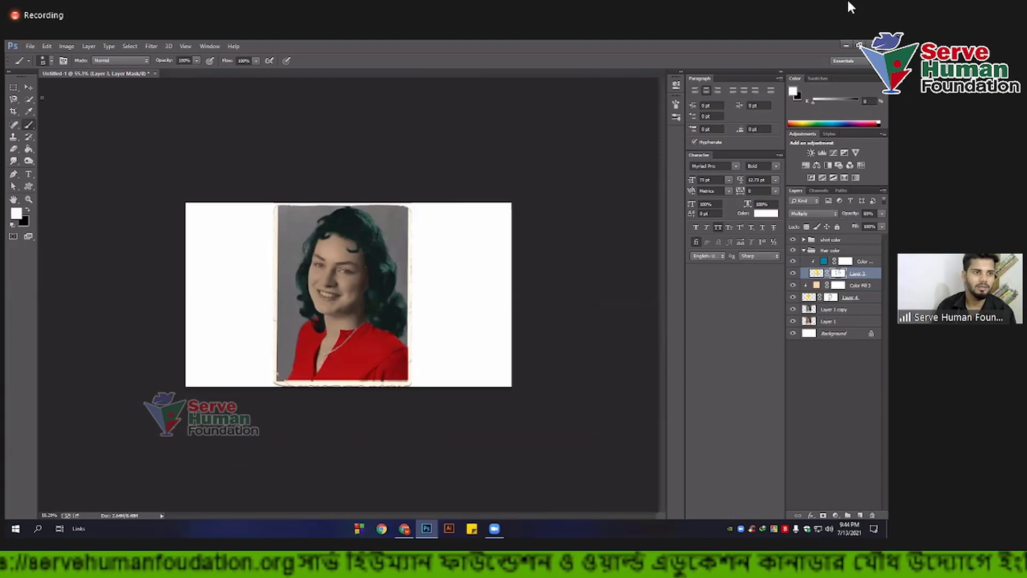
{"action": "left_click", "coordinate": [29, 87]}
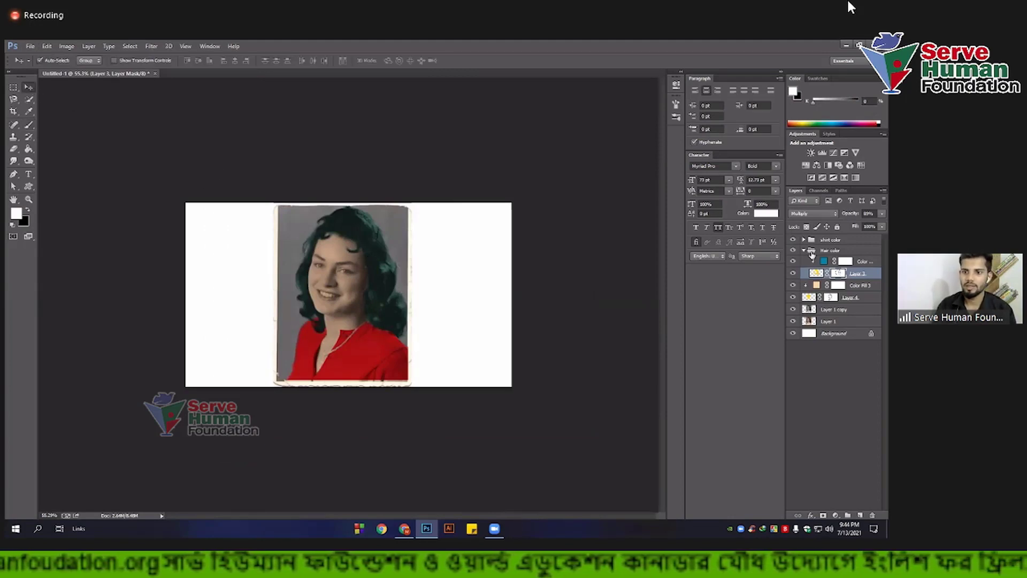
Step: Group Color Fill 3 with Layer 4 and name the new group 'face color'
{"action": "left_click", "coordinate": [804, 251]}
{"action": "left_click", "coordinate": [850, 261]}
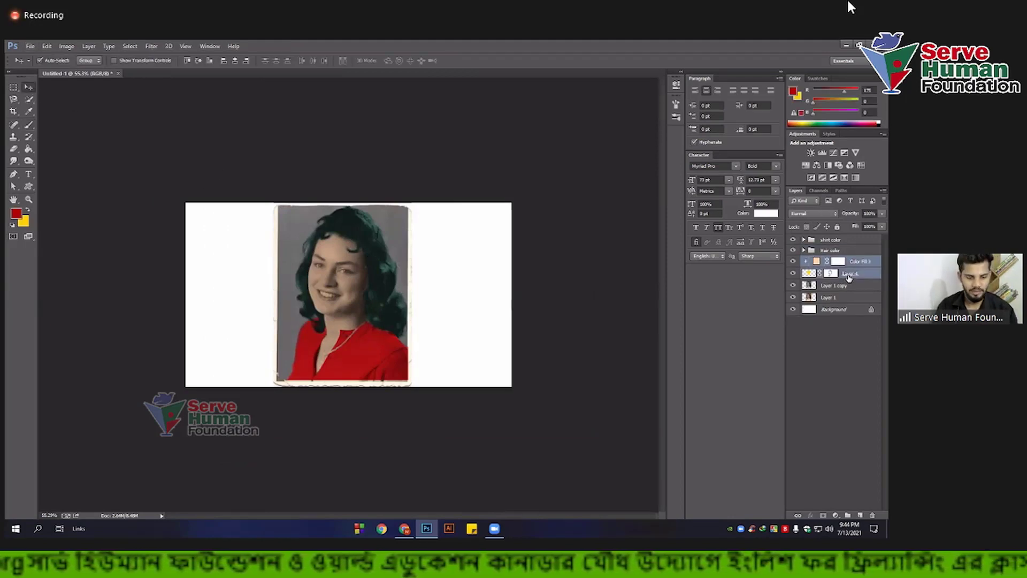
{"action": "key", "text": "ctrl+g"}
{"action": "double_click", "coordinate": [827, 261]}
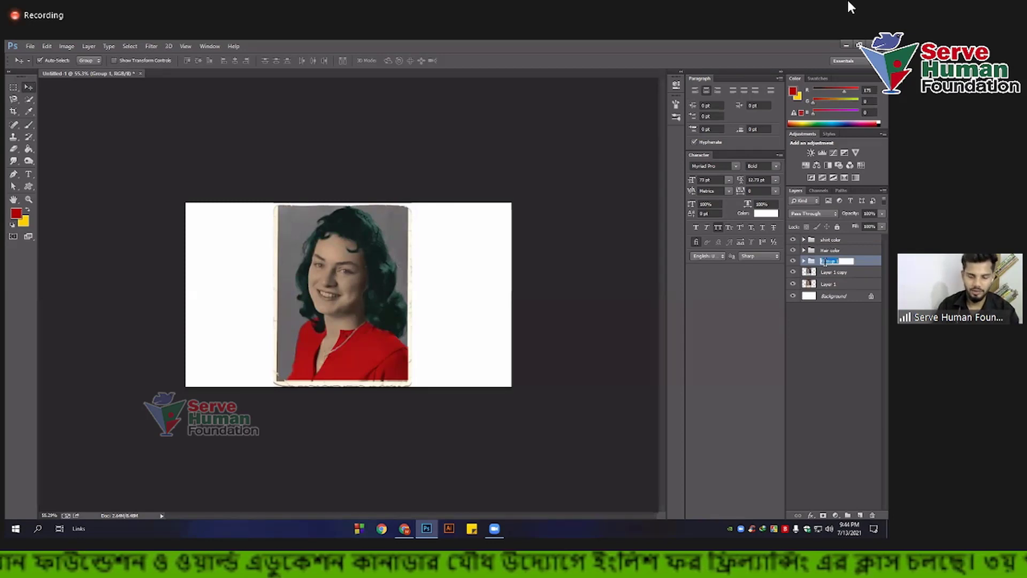
{"action": "type", "text": "s"}
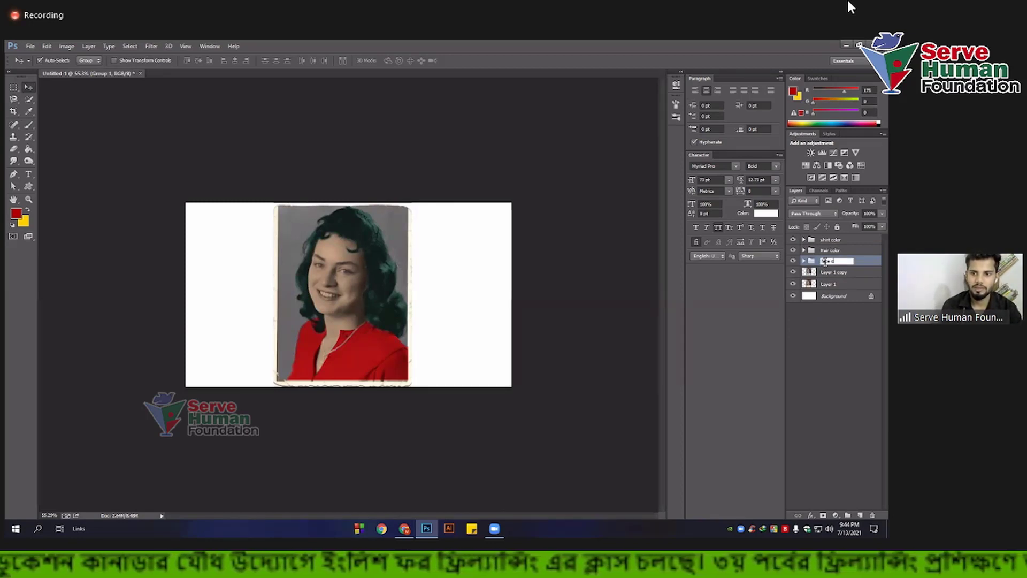
{"action": "key", "text": "Return"}
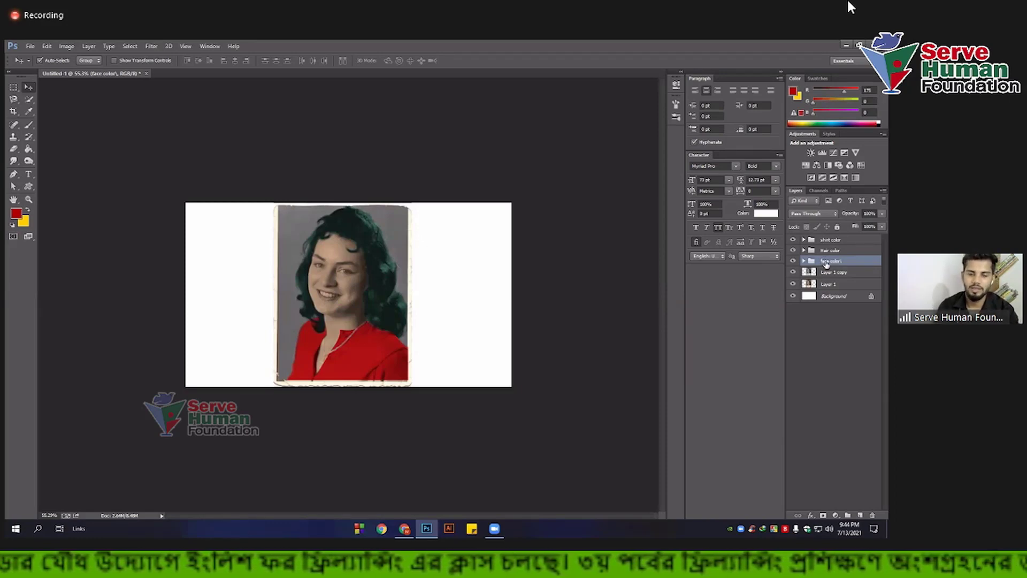
Step: Lower the Hair color group's Layer 3 opacity to about 76%
{"action": "scroll", "coordinate": [527, 317], "scroll_direction": "up", "scroll_amount": 4}
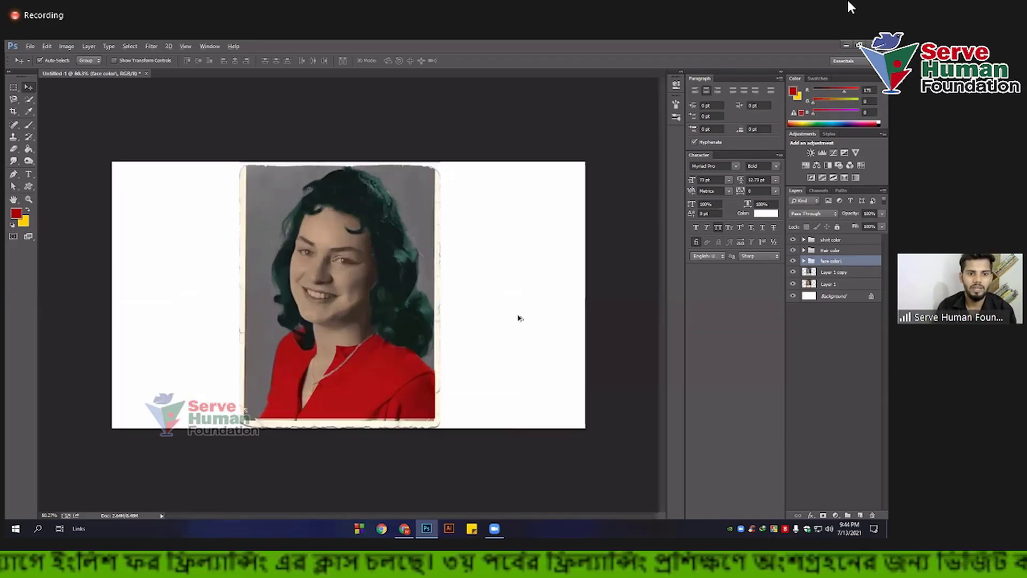
{"action": "scroll", "coordinate": [360, 291], "scroll_direction": "down", "scroll_amount": 3}
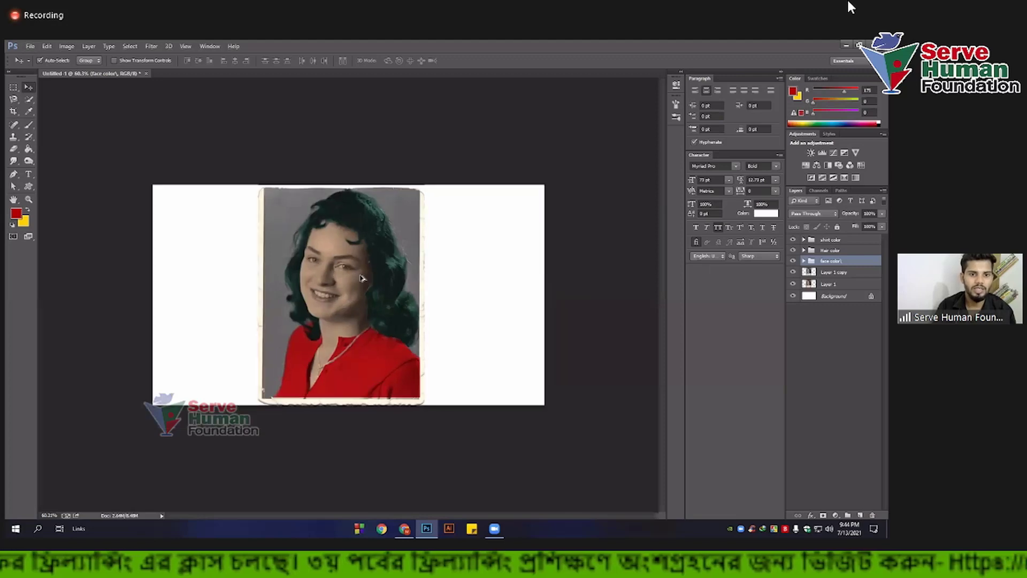
{"action": "scroll", "coordinate": [360, 292], "scroll_direction": "up", "scroll_amount": 2}
{"action": "left_click", "coordinate": [830, 250]}
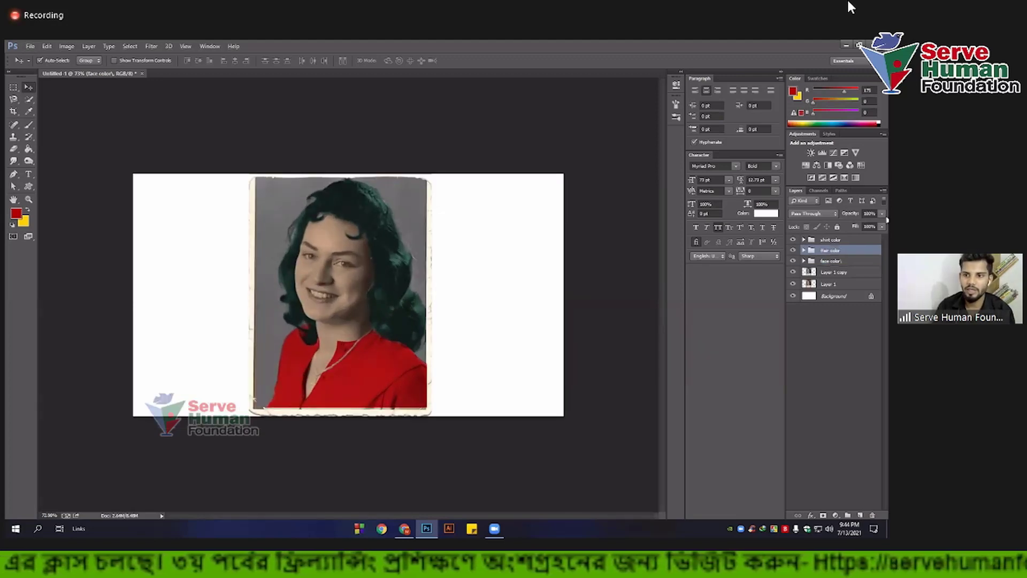
{"action": "left_click", "coordinate": [882, 214]}
{"action": "left_click_drag", "start_coordinate": [883, 225], "coordinate": [873, 226]}
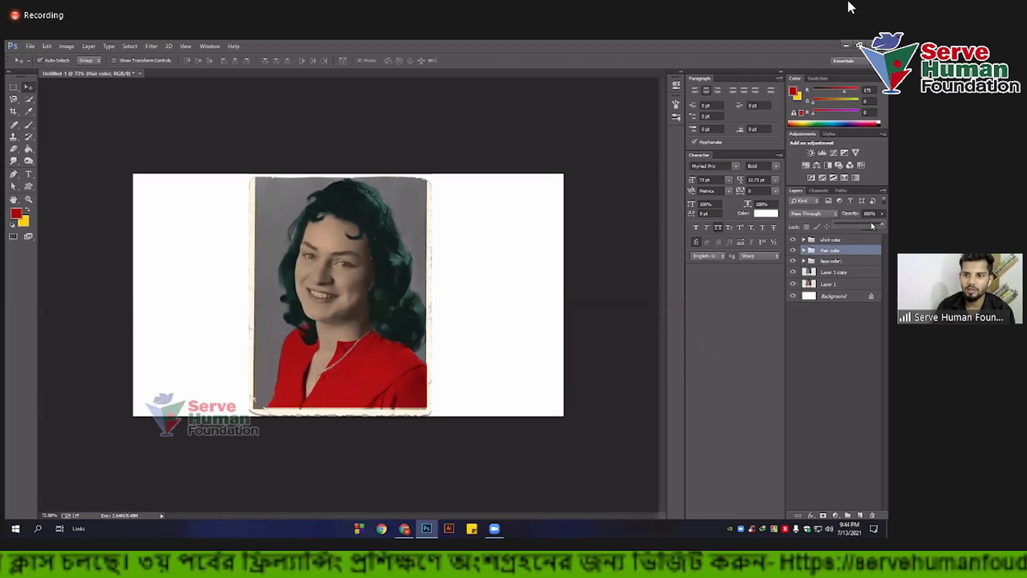
{"action": "left_click", "coordinate": [804, 249]}
{"action": "left_click", "coordinate": [859, 261]}
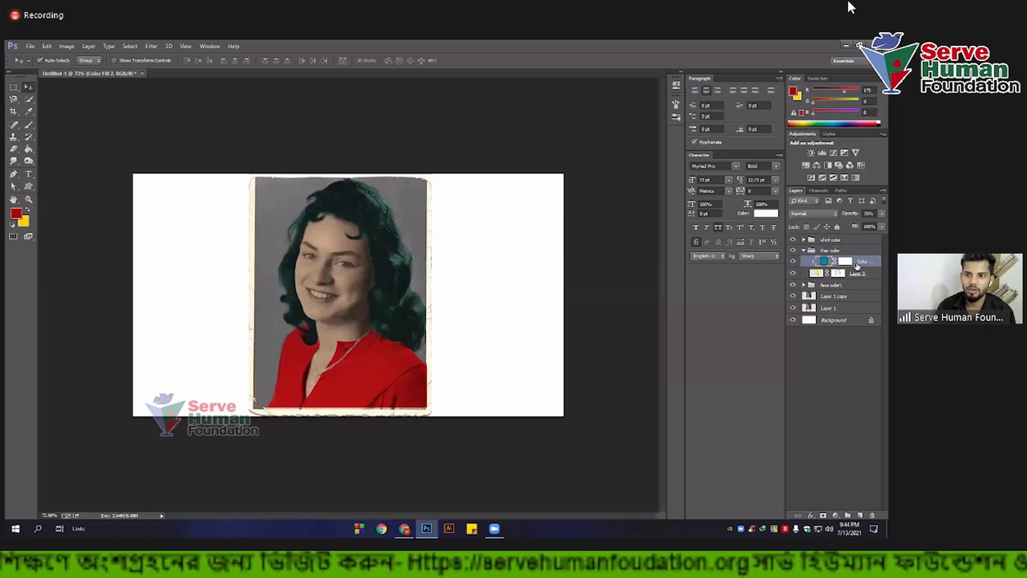
{"action": "left_click", "coordinate": [858, 273]}
{"action": "left_click", "coordinate": [882, 214]}
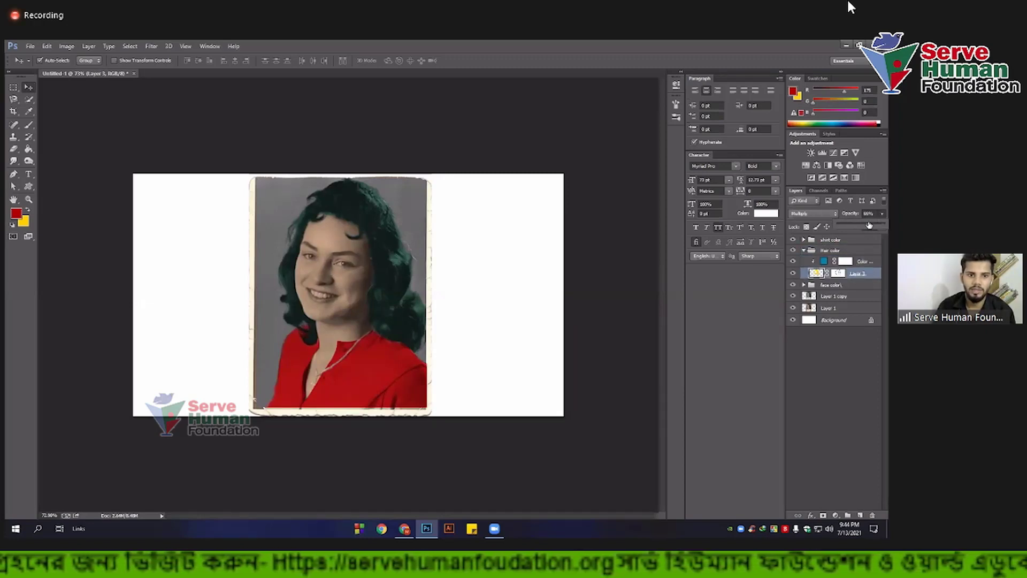
{"action": "left_click_drag", "start_coordinate": [874, 225], "coordinate": [868, 225]}
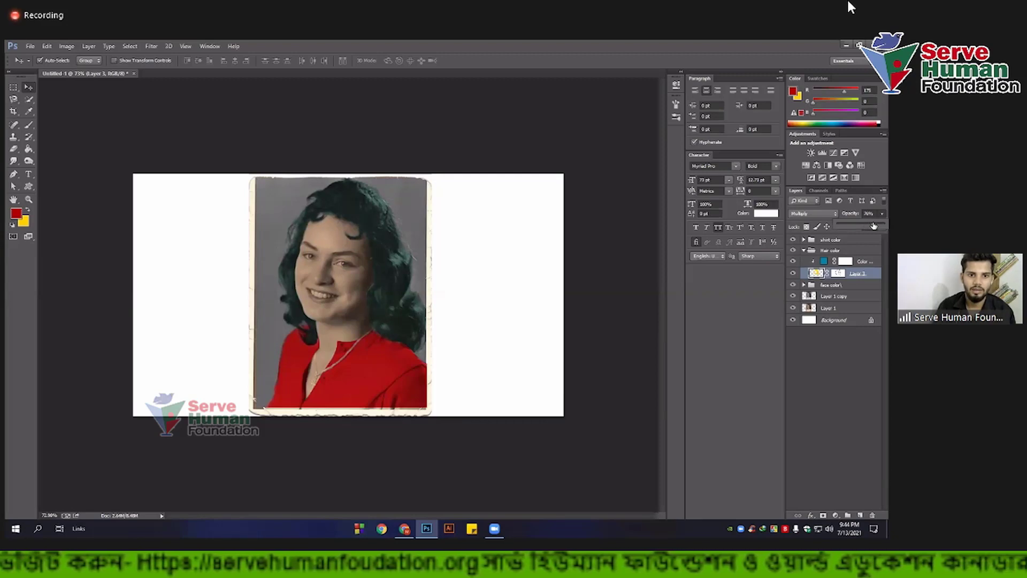
Step: Lower Layer 4 in the face color group to about 83% opacity
{"action": "left_click", "coordinate": [849, 287]}
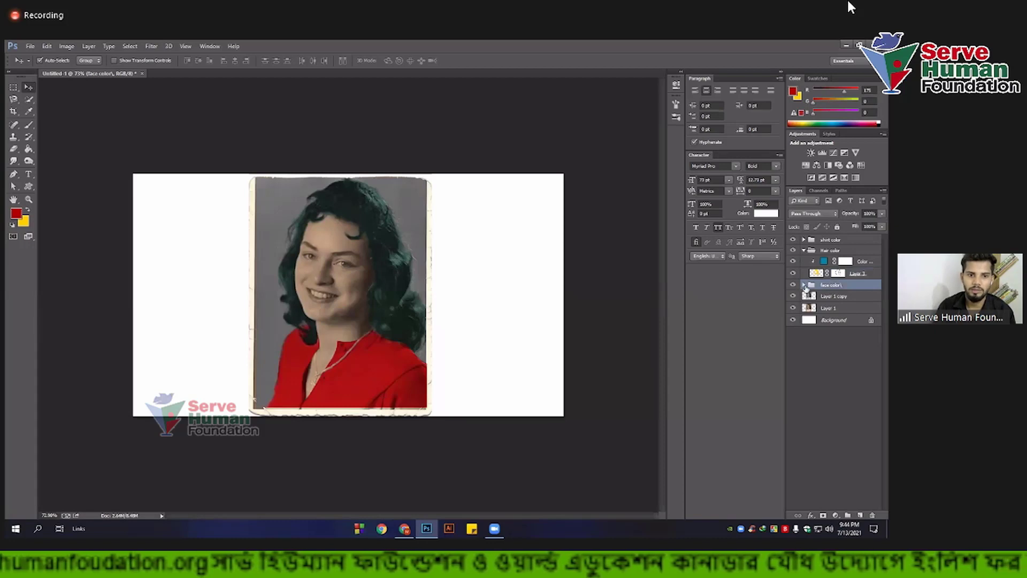
{"action": "left_click", "coordinate": [804, 286]}
{"action": "left_click", "coordinate": [849, 308]}
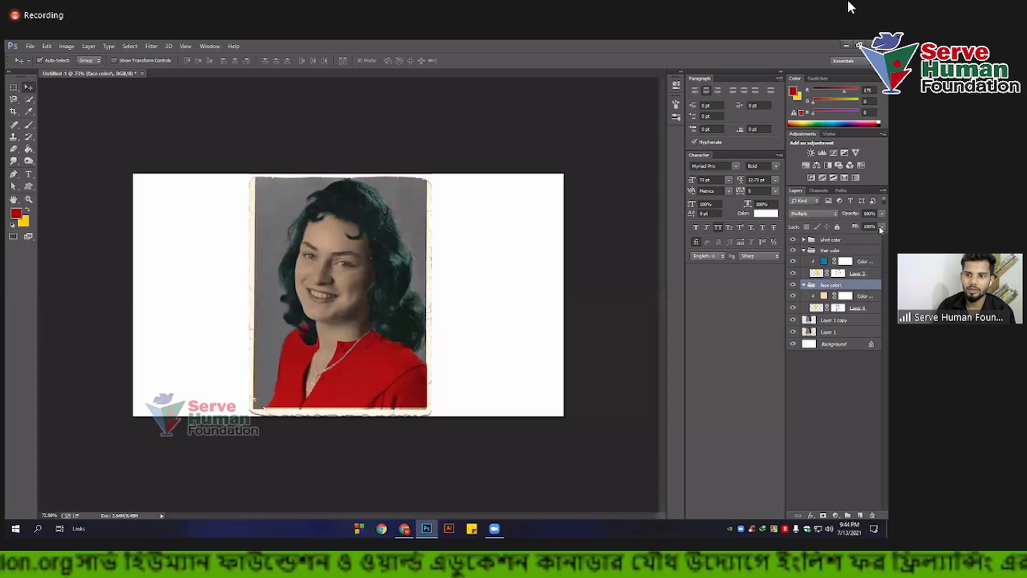
{"action": "left_click", "coordinate": [880, 227]}
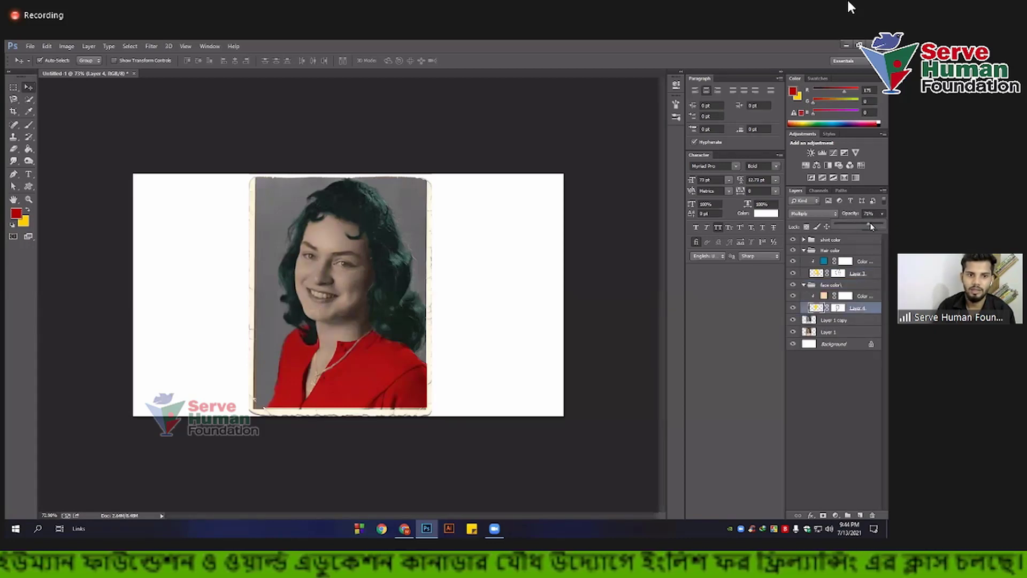
{"action": "left_click_drag", "start_coordinate": [877, 226], "coordinate": [876, 227]}
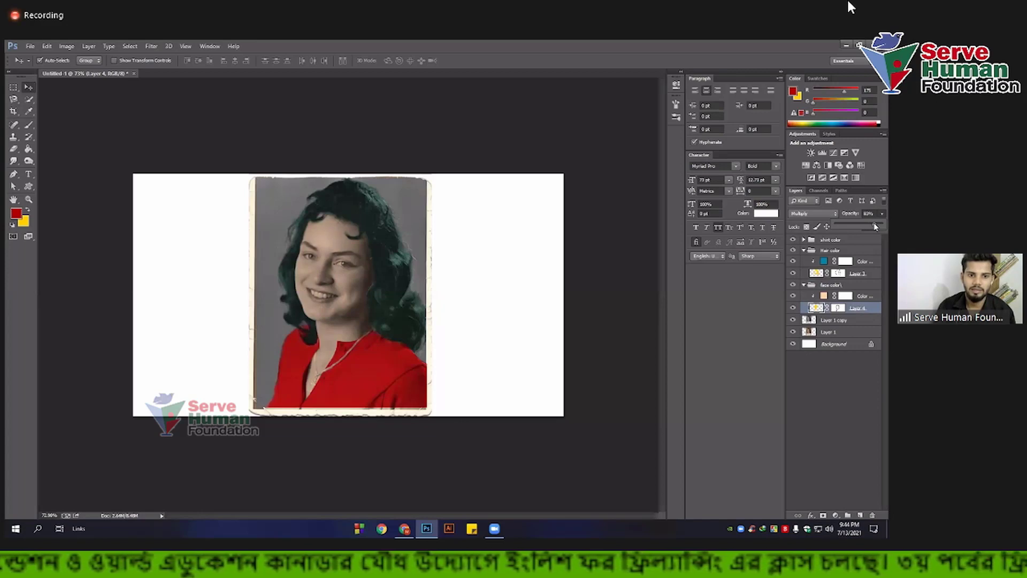
Step: Collapse the colour groups and group shirt color through Layer 1 copy into Group 1
{"action": "scroll", "coordinate": [463, 245], "scroll_direction": "down", "scroll_amount": 2}
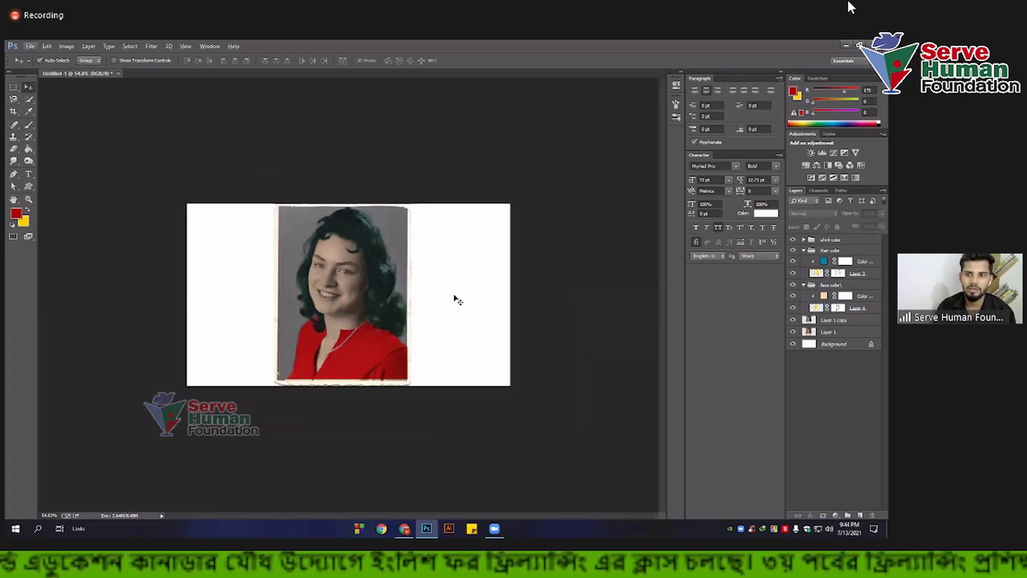
{"action": "left_click", "coordinate": [804, 251]}
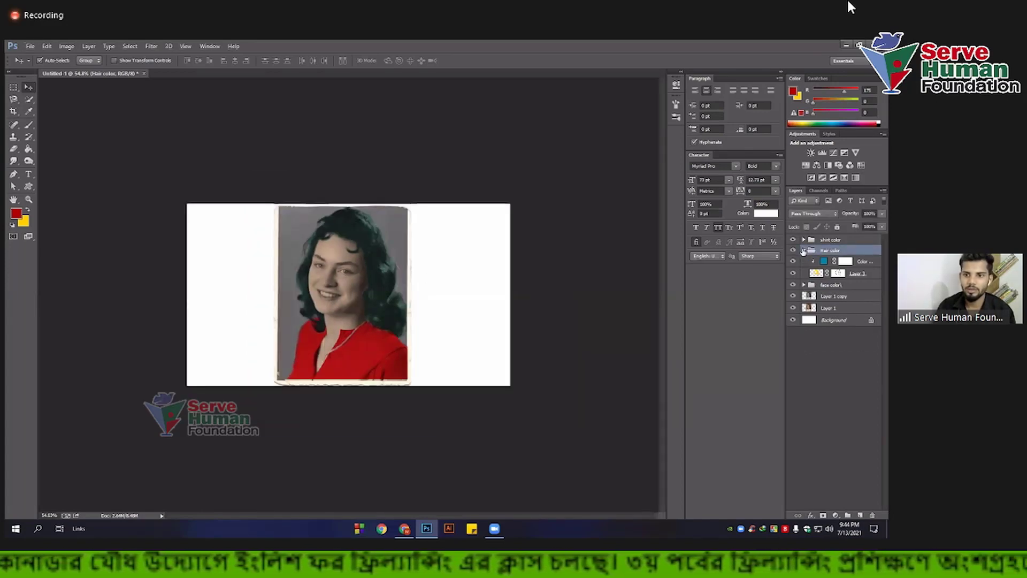
{"action": "left_click", "coordinate": [803, 261]}
{"action": "left_click", "coordinate": [835, 240]}
{"action": "left_click", "coordinate": [844, 272], "text": "shift"}
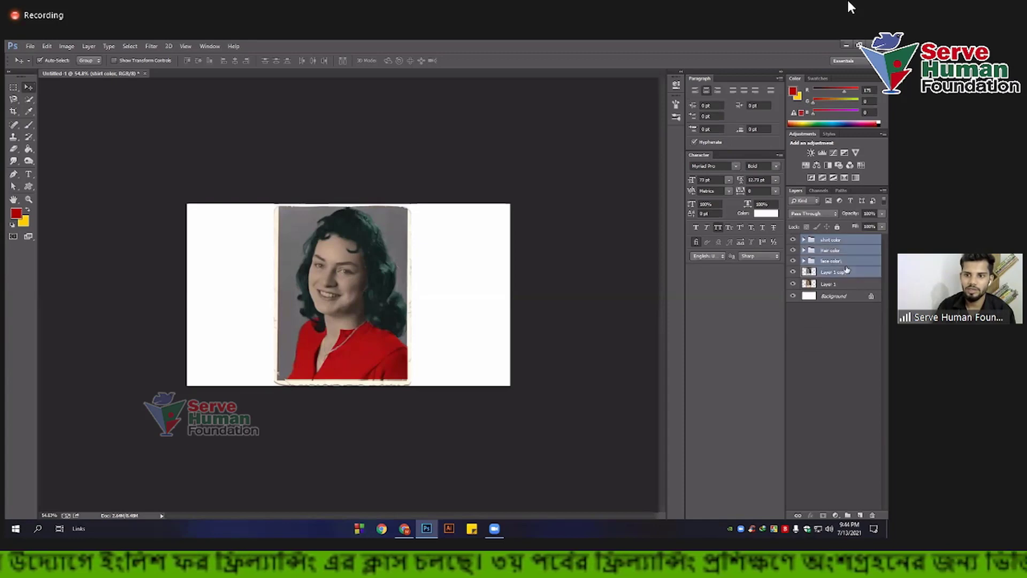
{"action": "key", "text": "ctrl+g"}
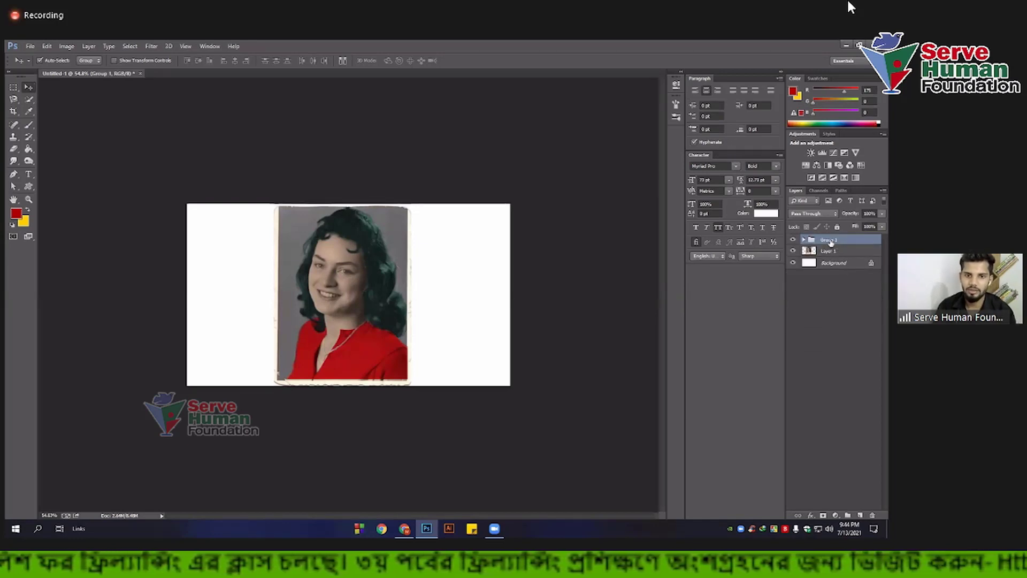
Step: Move the Group 1 portrait left and the sepia Layer 1 right, then zoom in
{"action": "left_click_drag", "start_coordinate": [379, 284], "coordinate": [297, 284]}
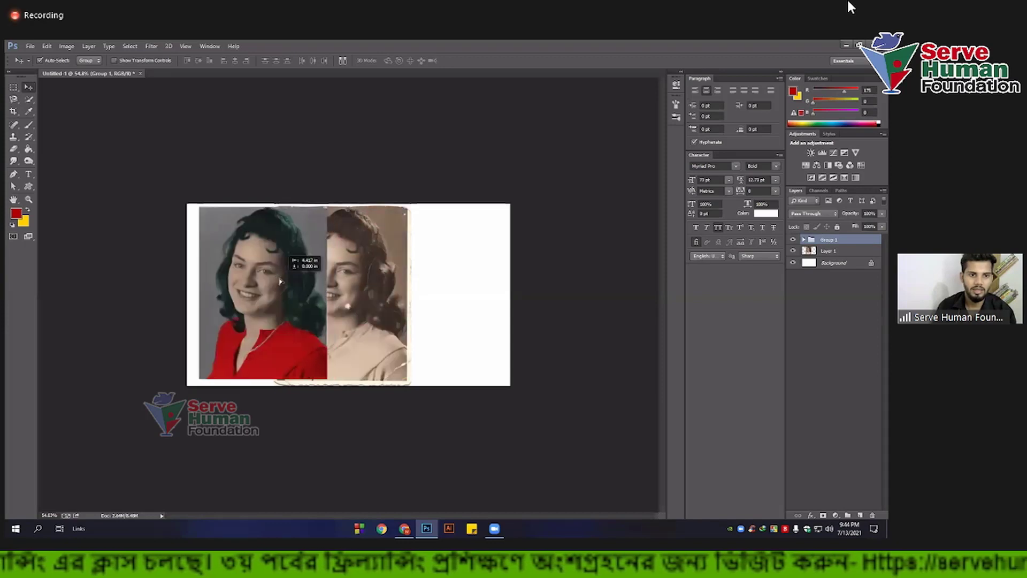
{"action": "left_click_drag", "start_coordinate": [404, 286], "coordinate": [435, 285]}
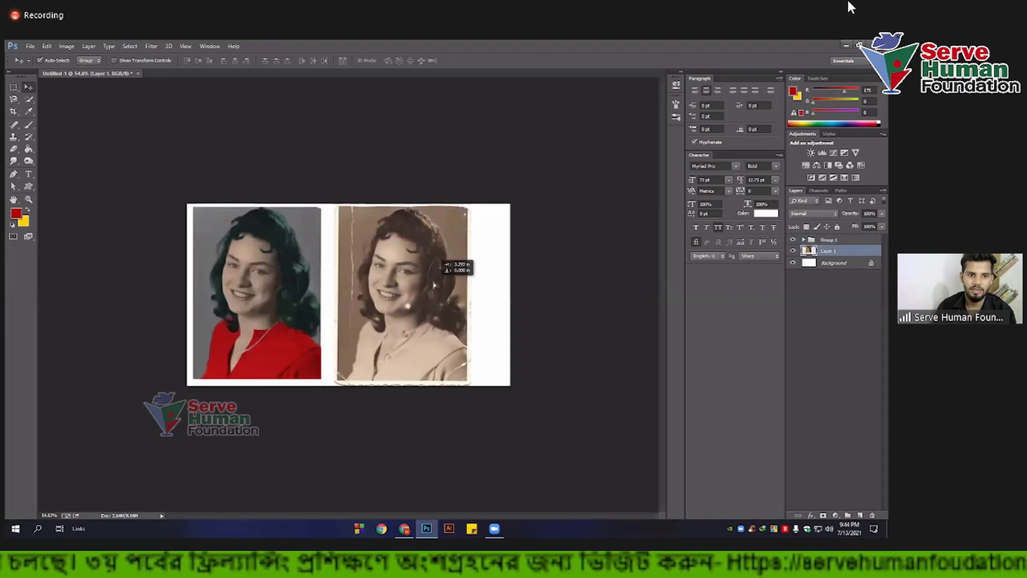
{"action": "key", "text": "ctrl+plus"}
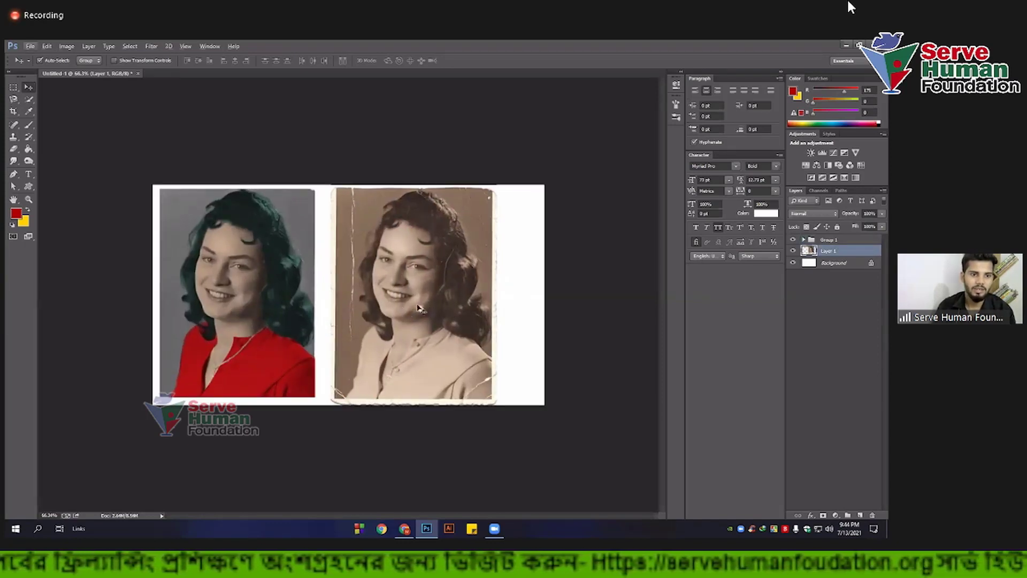
{"action": "left_click", "coordinate": [234, 299]}
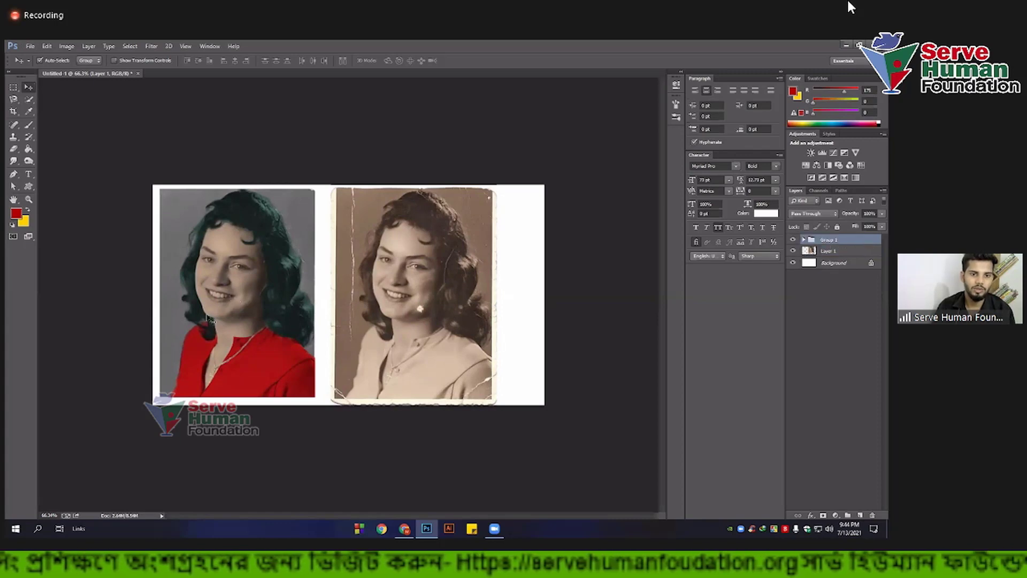
{"action": "key", "text": "ctrl+plus"}
{"action": "scroll", "coordinate": [140, 306], "scroll_direction": "up", "scroll_amount": 2}
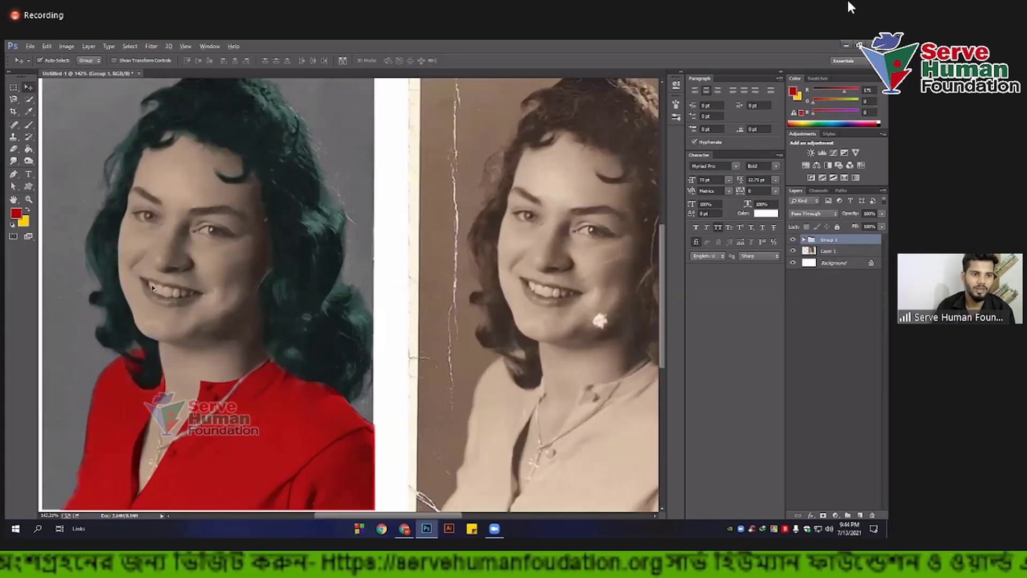
{"action": "scroll", "coordinate": [174, 297], "scroll_direction": "down", "scroll_amount": 2}
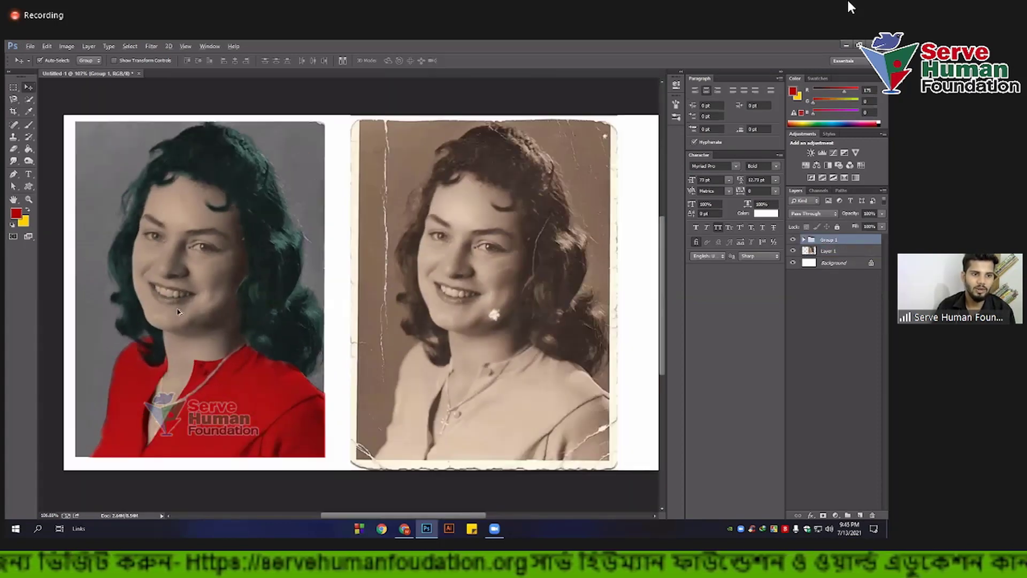
{"action": "scroll", "coordinate": [138, 251], "scroll_direction": "up", "scroll_amount": 2}
{"action": "scroll", "coordinate": [144, 248], "scroll_direction": "up", "scroll_amount": 2}
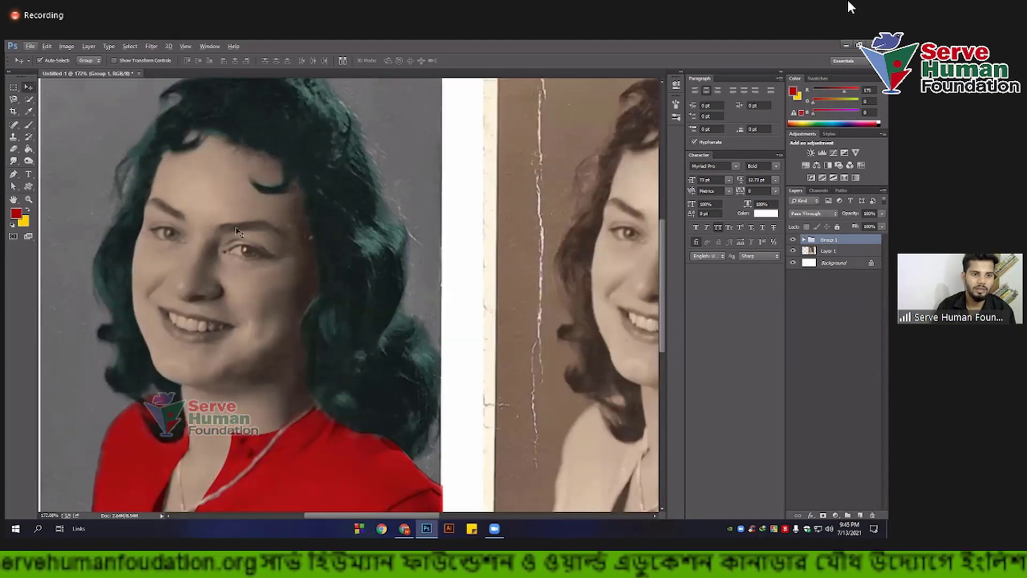
{"action": "scroll", "coordinate": [313, 310], "scroll_direction": "down", "scroll_amount": 3}
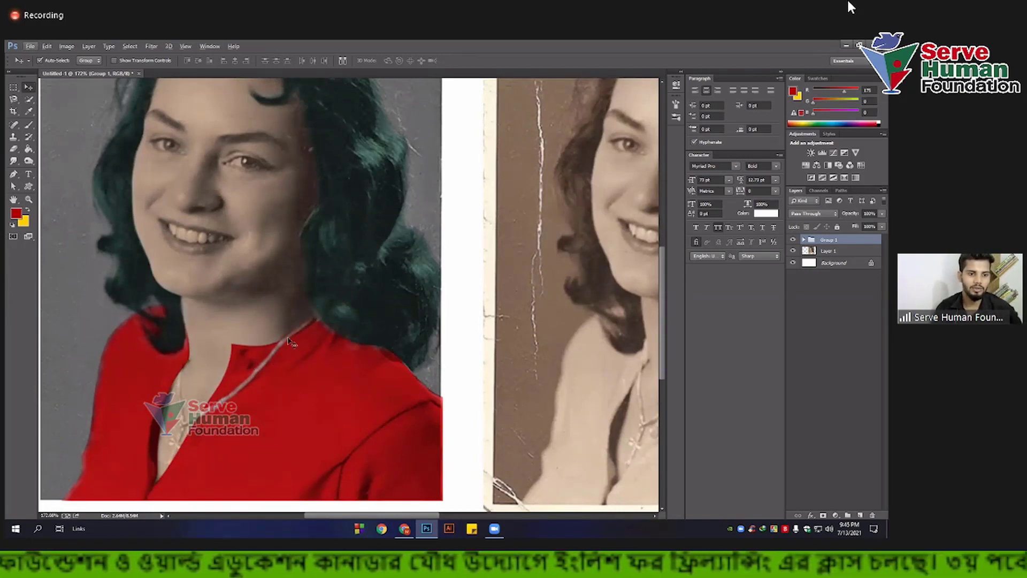
{"action": "scroll", "coordinate": [219, 340], "scroll_direction": "up", "scroll_amount": 2}
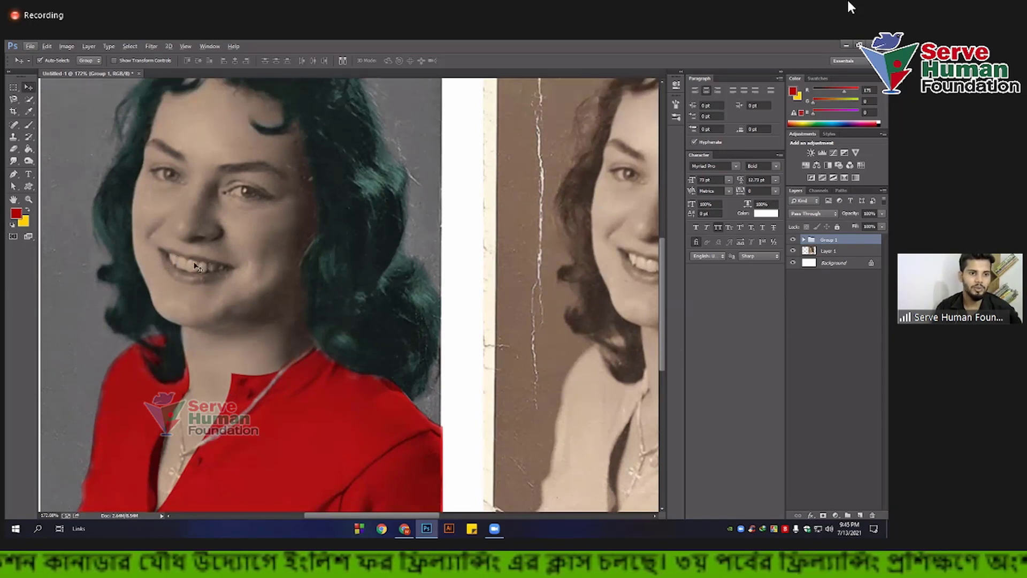
{"action": "scroll", "coordinate": [230, 225], "scroll_direction": "up", "scroll_amount": 2}
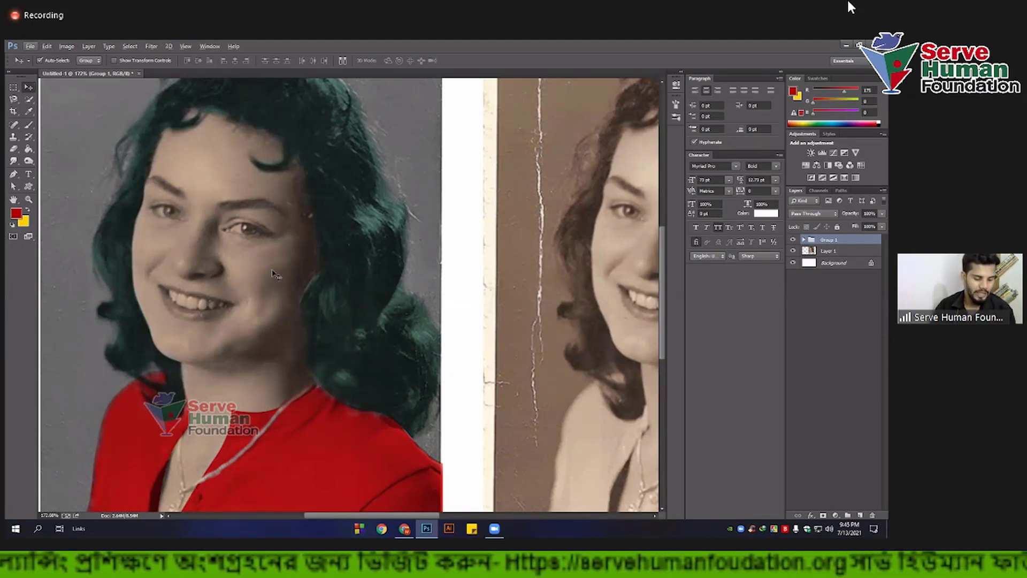
{"action": "key", "text": "ctrl+0"}
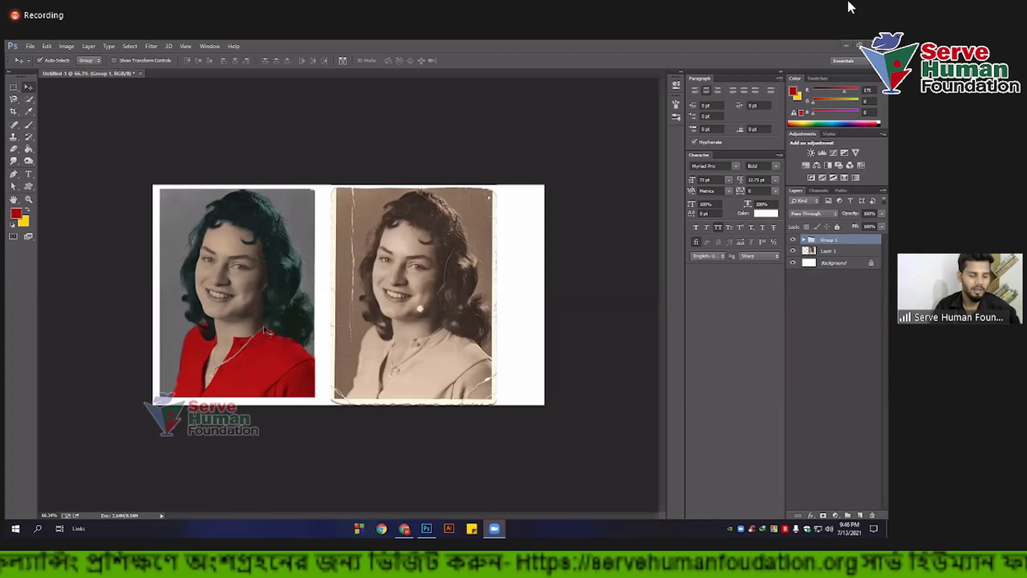
{"action": "scroll", "coordinate": [305, 327], "scroll_direction": "up", "scroll_amount": 2}
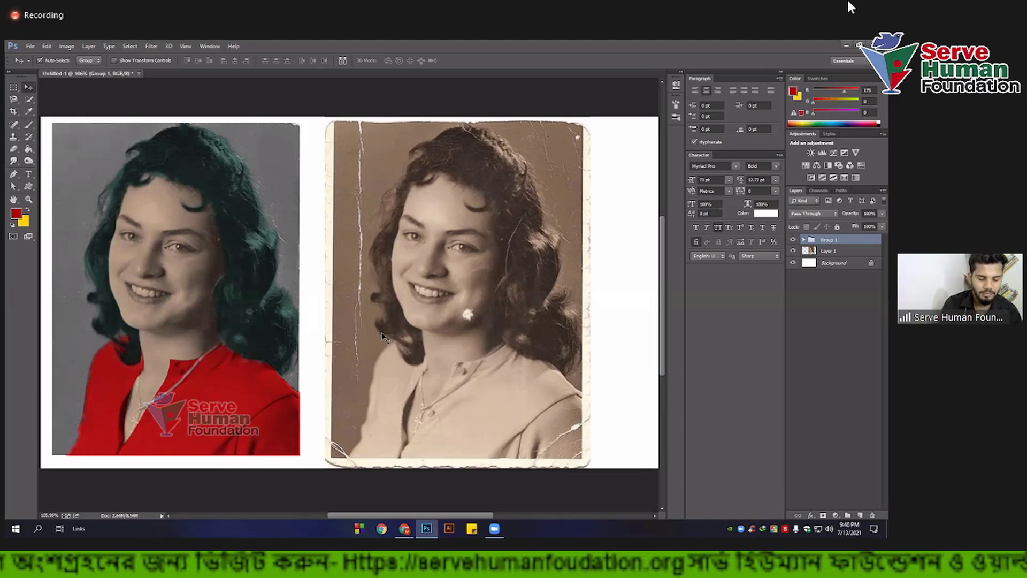
Step: Create a new white 1280 × 720 px document, Untitled-2
{"action": "key", "text": "ctrl+n"}
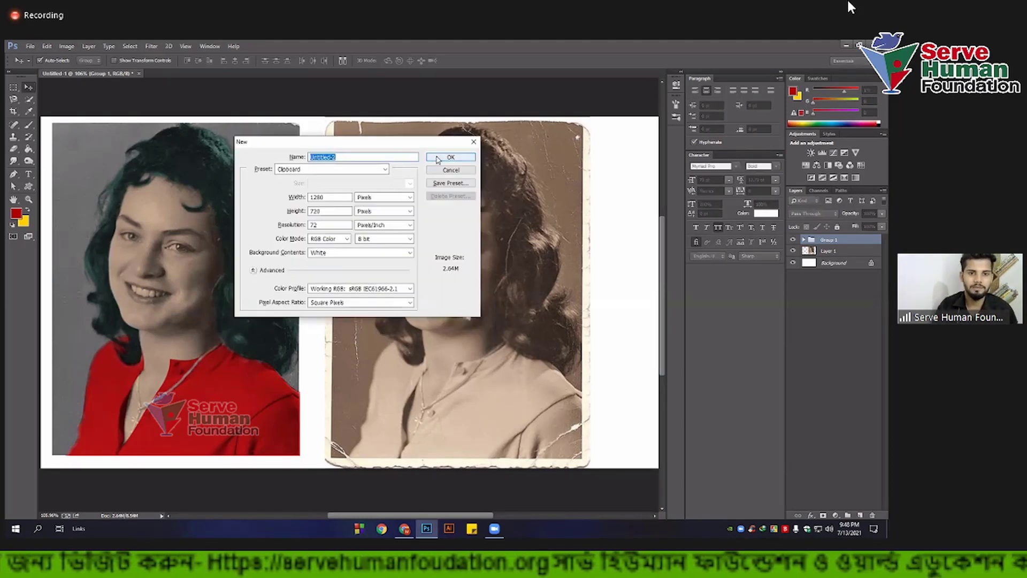
{"action": "left_click", "coordinate": [450, 157]}
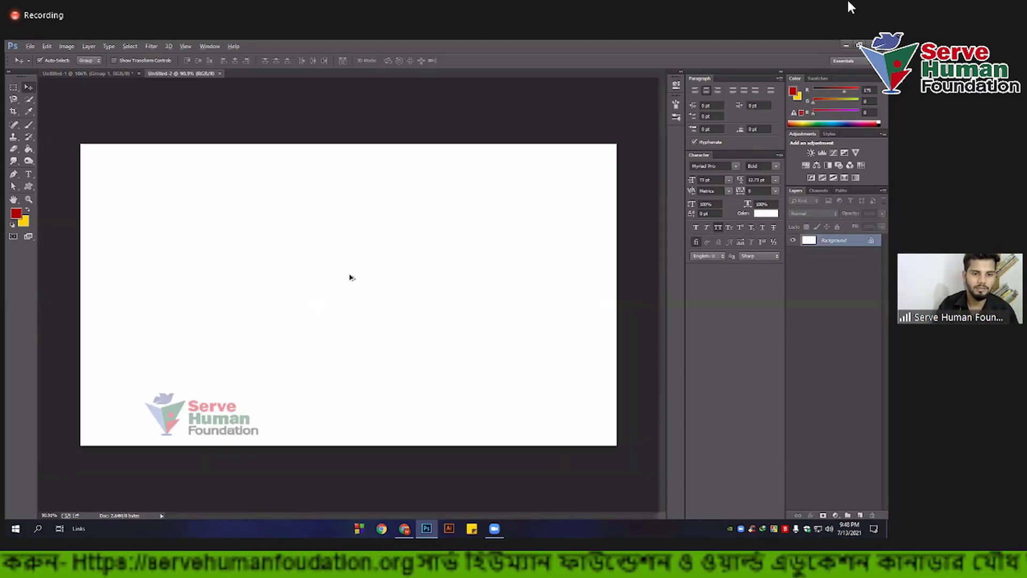
{"action": "scroll", "coordinate": [349, 278], "scroll_direction": "down", "scroll_amount": 5}
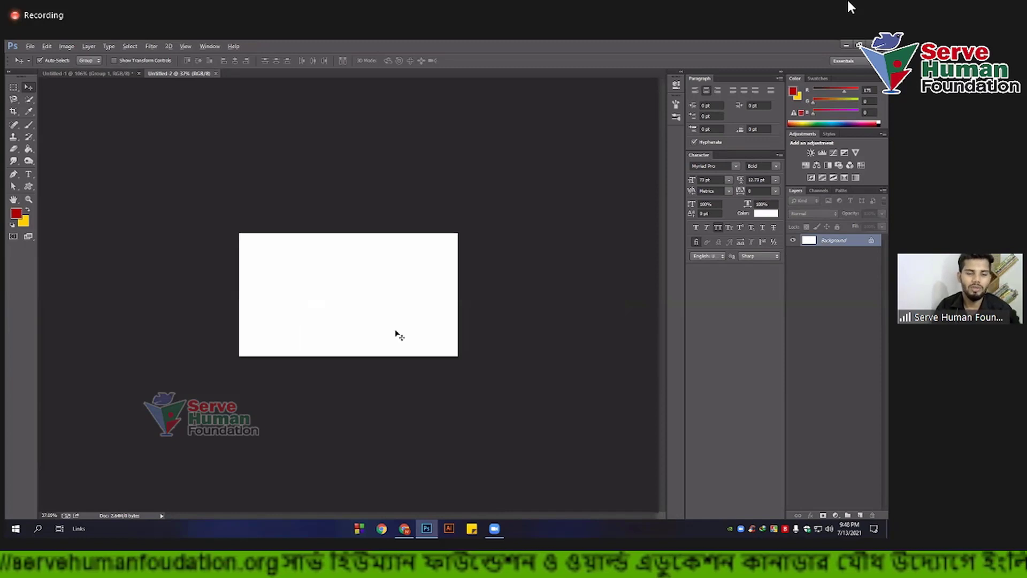
{"action": "scroll", "coordinate": [316, 314], "scroll_direction": "up", "scroll_amount": 2}
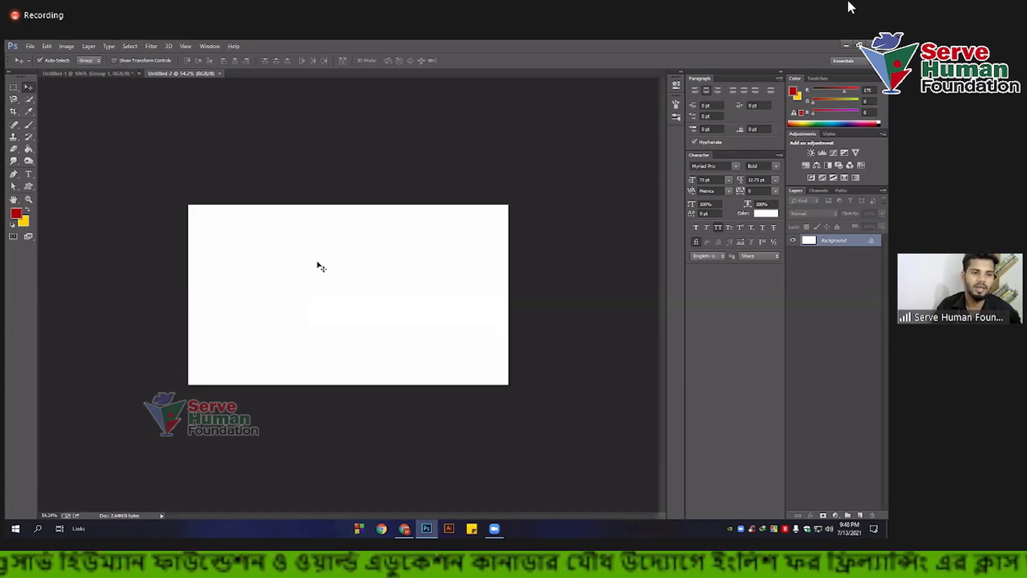
{"action": "left_click", "coordinate": [70, 47]}
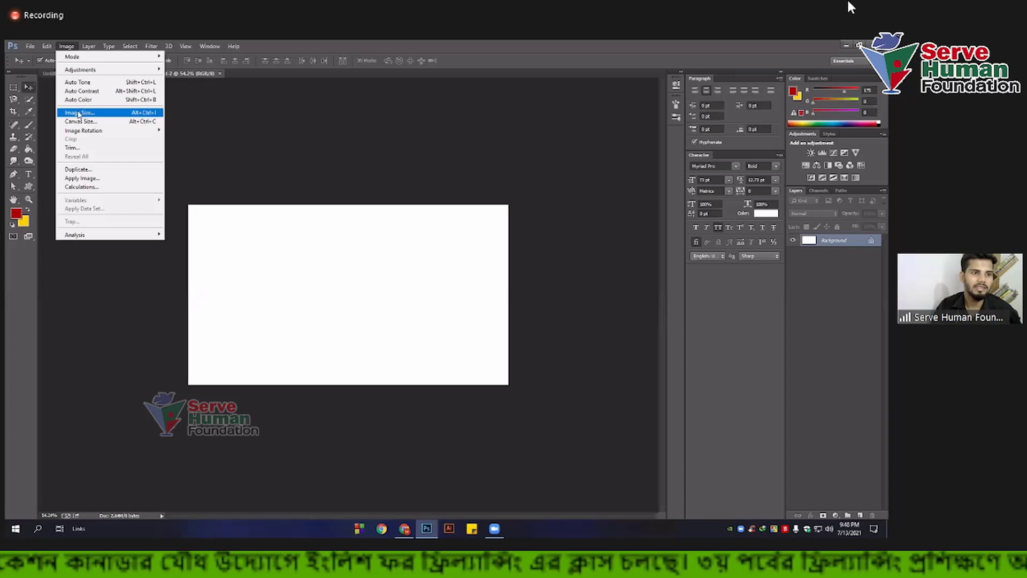
Step: Resize the canvas to 720 × 720 px in Image Size
{"action": "left_click", "coordinate": [78, 114]}
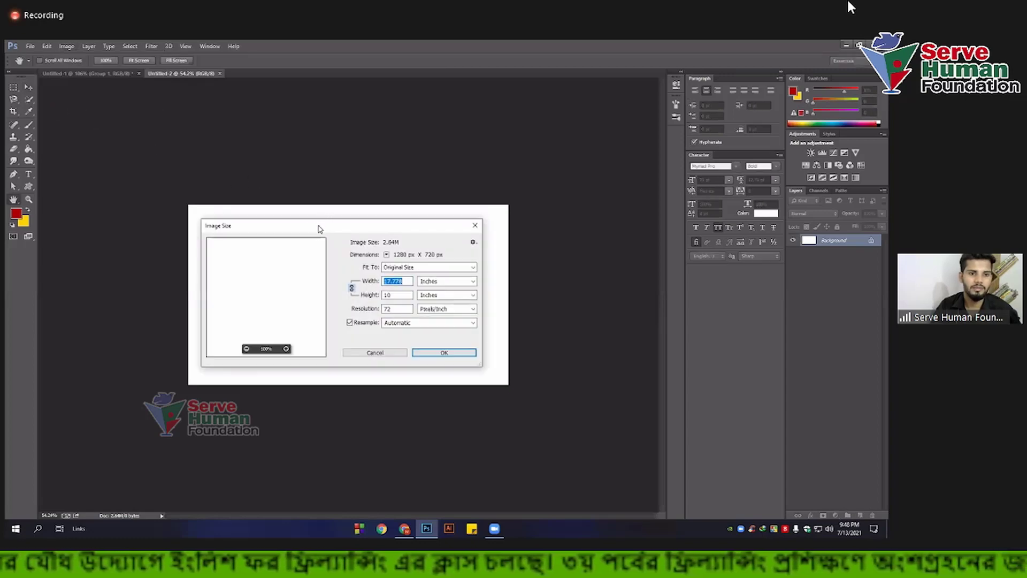
{"action": "left_click_drag", "start_coordinate": [316, 230], "coordinate": [294, 160]}
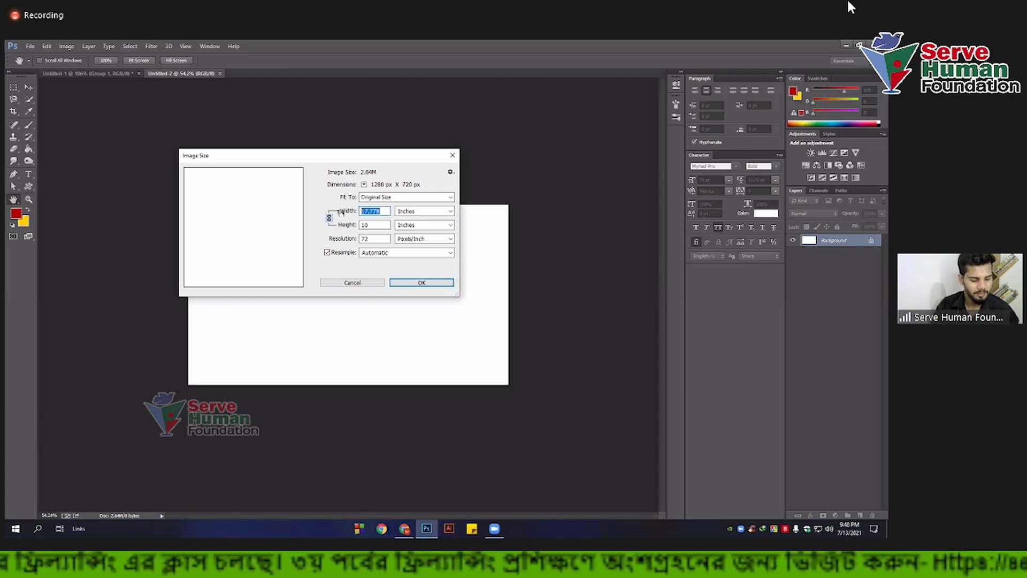
{"action": "type", "text": "10"}
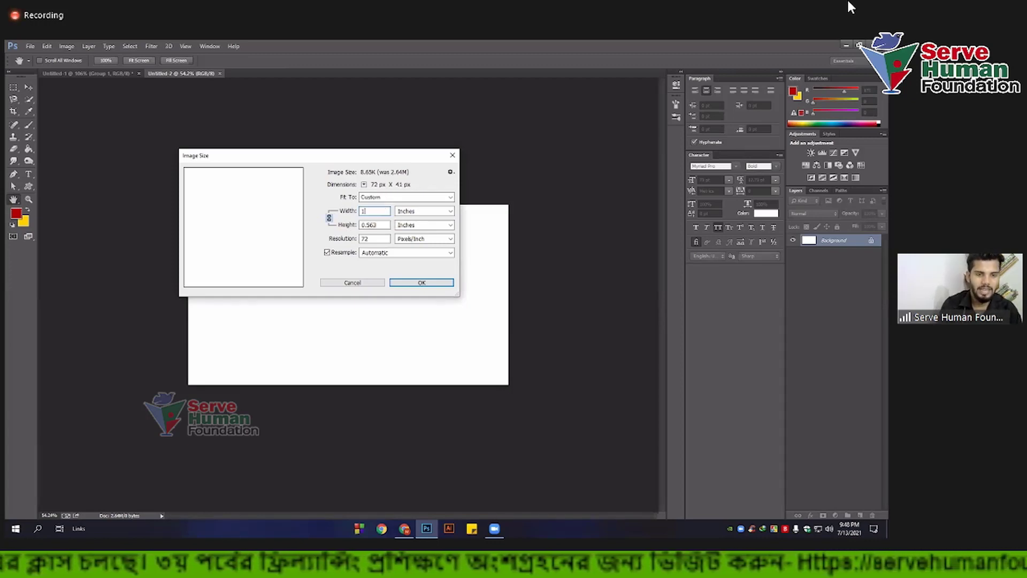
{"action": "key", "text": "Tab"}
{"action": "type", "text": "1"}
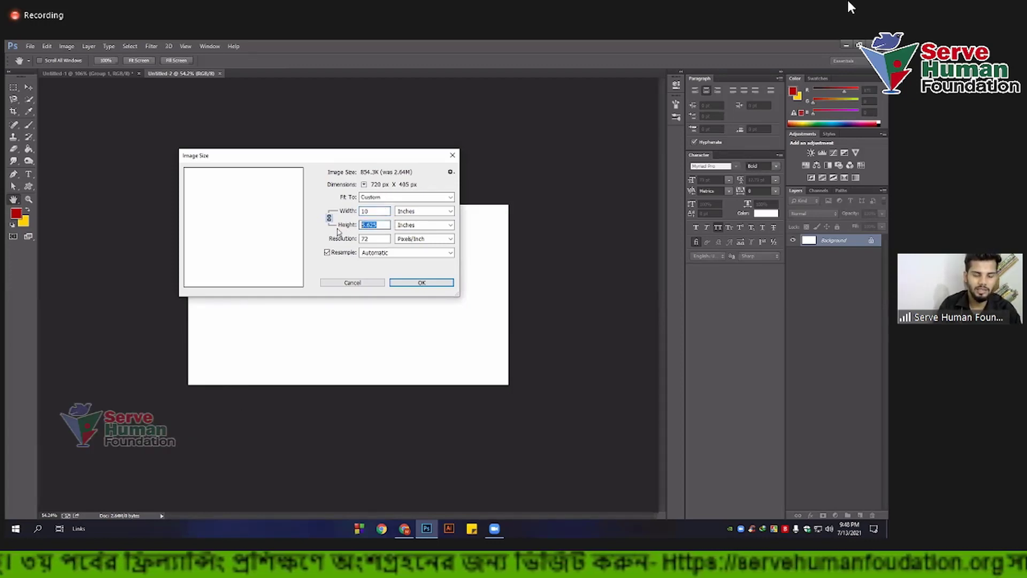
{"action": "type", "text": "0"}
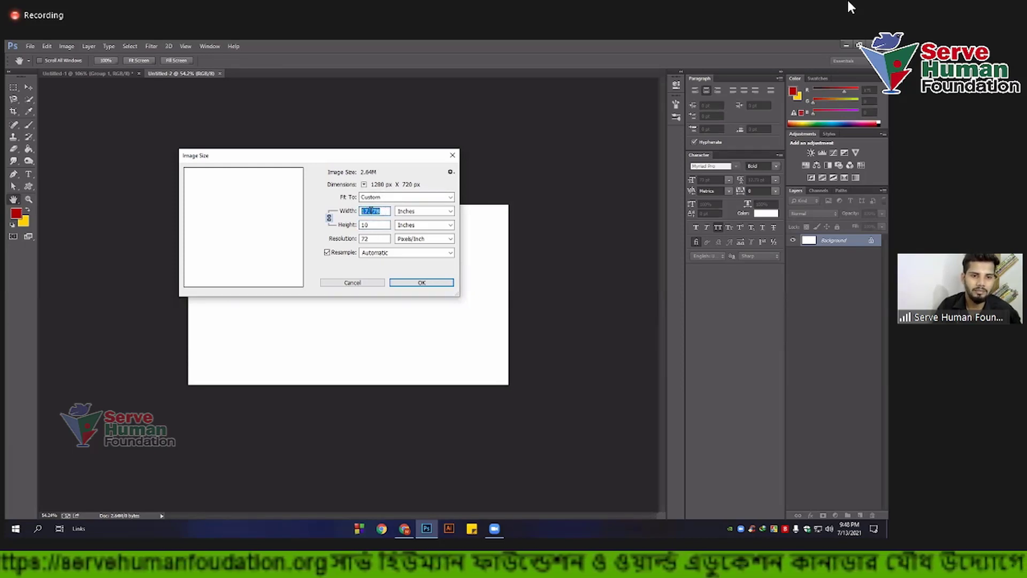
{"action": "type", "text": "1"}
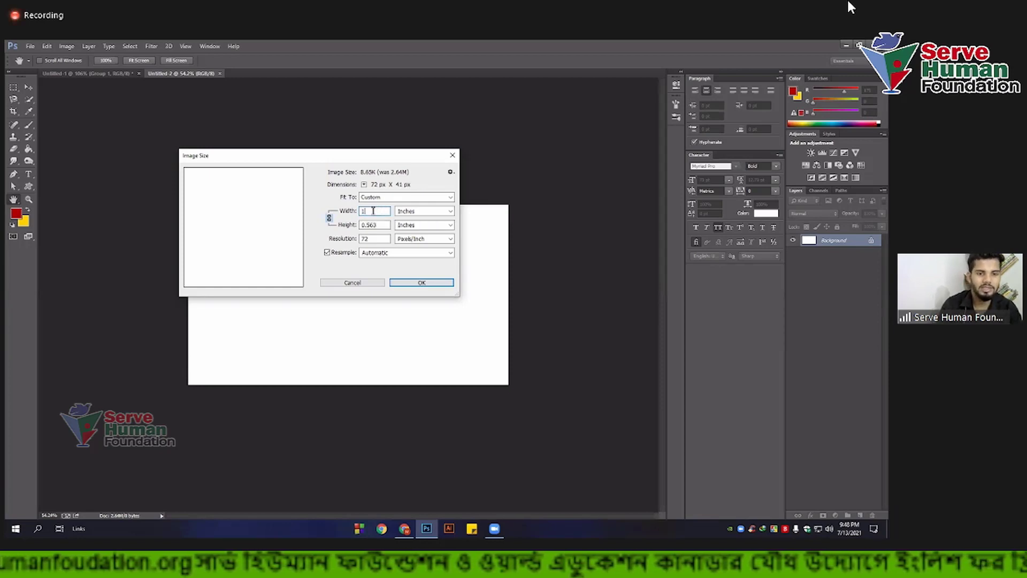
{"action": "type", "text": "09"}
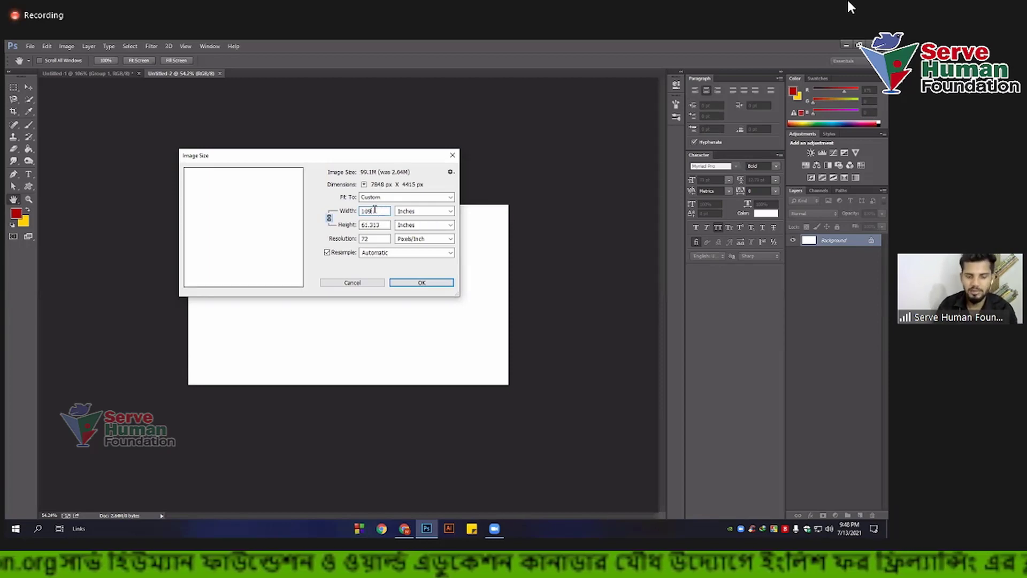
{"action": "key", "text": "BackSpace"}
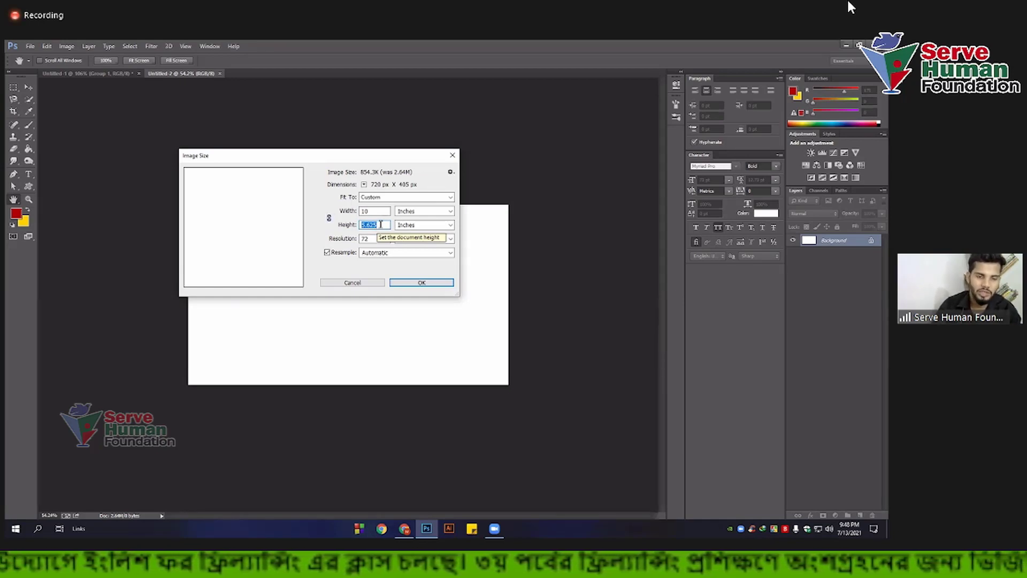
{"action": "type", "text": "10"}
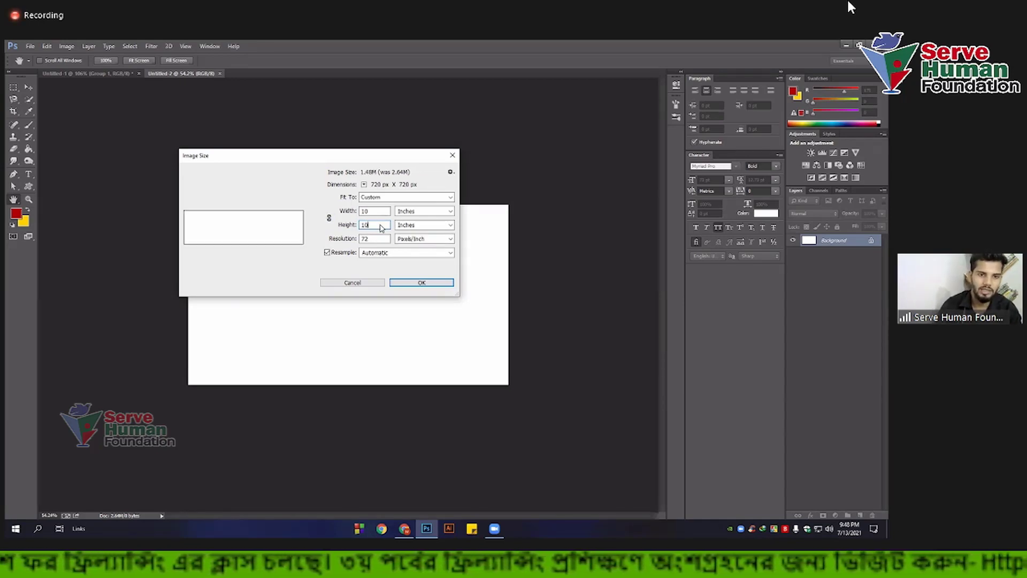
{"action": "left_click", "coordinate": [373, 211]}
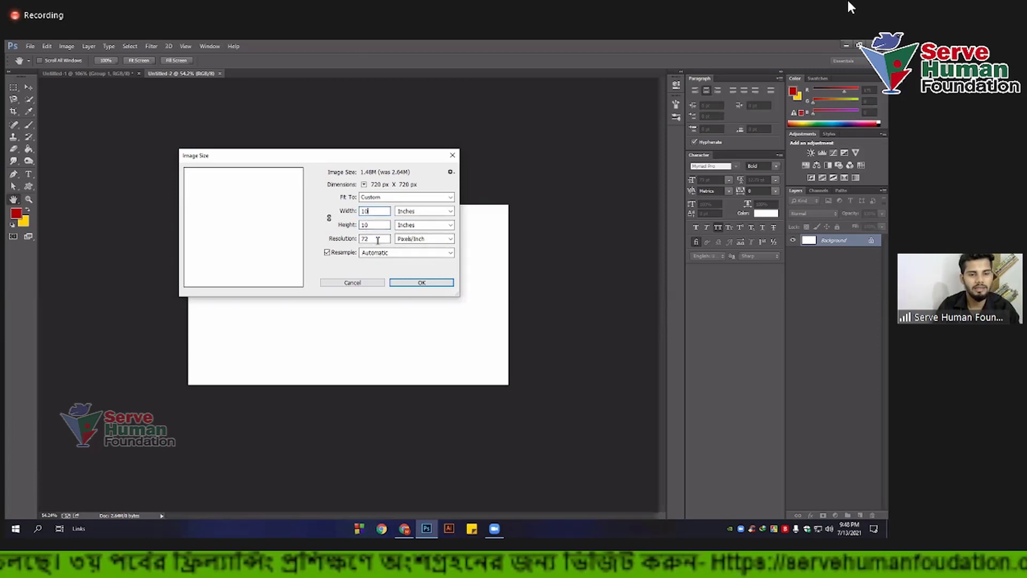
{"action": "left_click", "coordinate": [404, 283]}
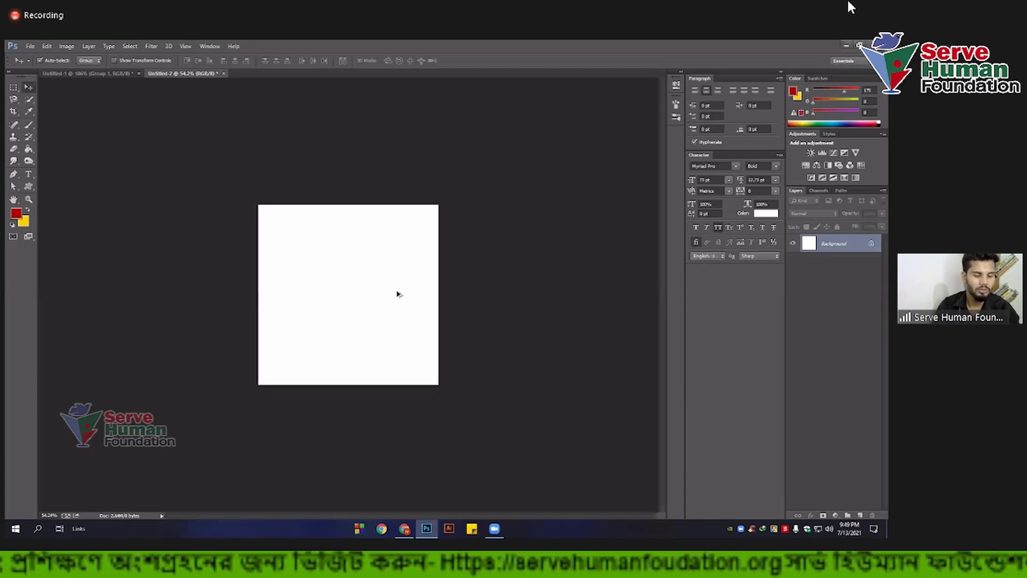
Step: Check File Info and Image Size, closing both without changes
{"action": "scroll", "coordinate": [383, 273], "scroll_direction": "up", "scroll_amount": 2}
{"action": "scroll", "coordinate": [312, 247], "scroll_direction": "down", "scroll_amount": 1}
{"action": "scroll", "coordinate": [339, 300], "scroll_direction": "down", "scroll_amount": 1}
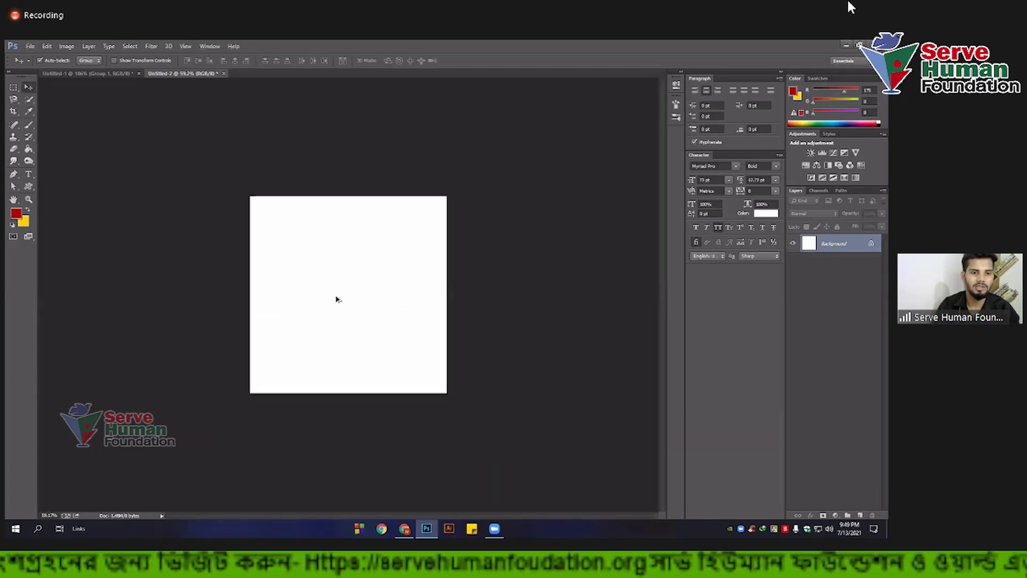
{"action": "scroll", "coordinate": [338, 299], "scroll_direction": "up", "scroll_amount": 2}
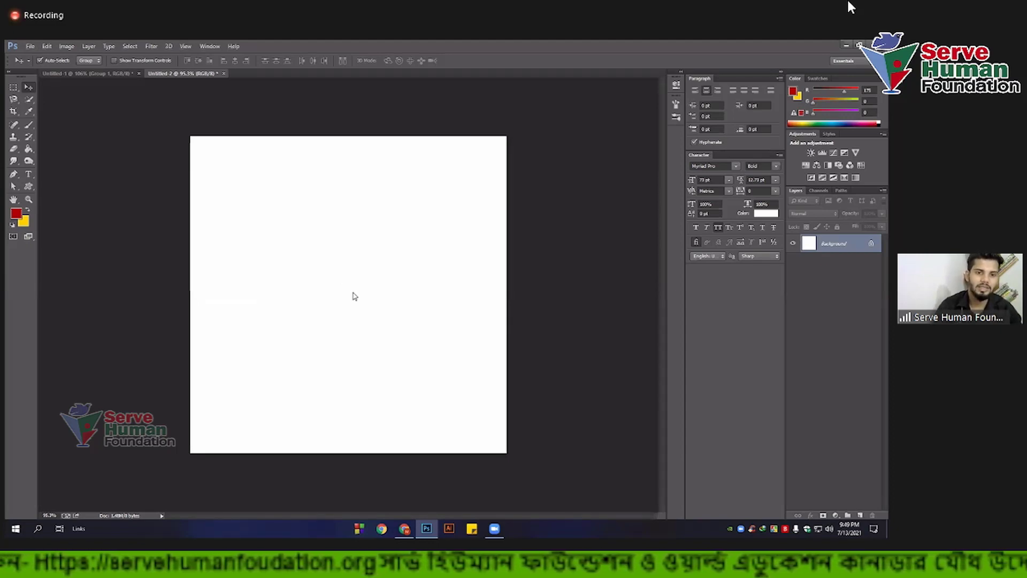
{"action": "key", "text": "ctrl+alt+shift+i"}
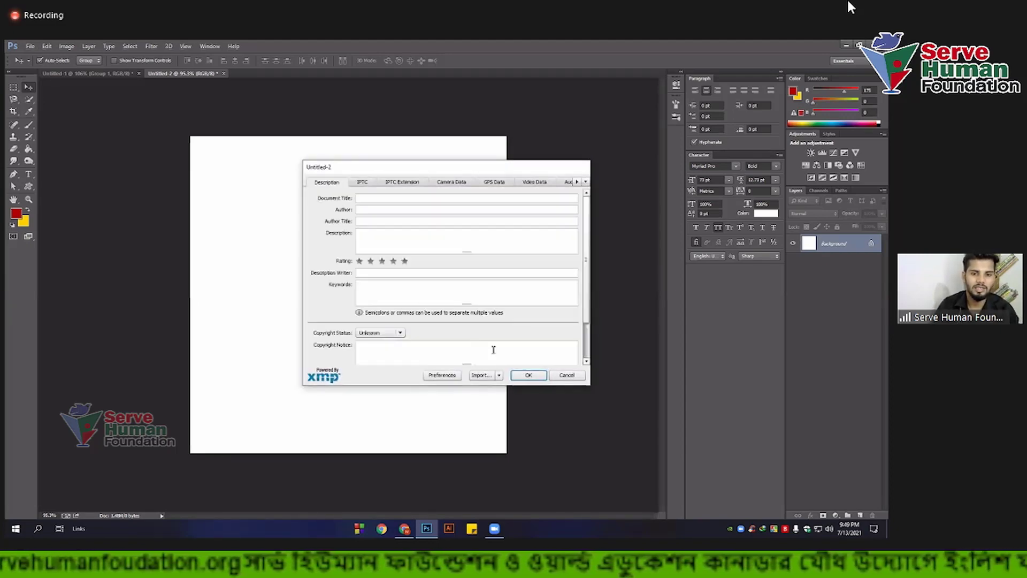
{"action": "left_click", "coordinate": [520, 375]}
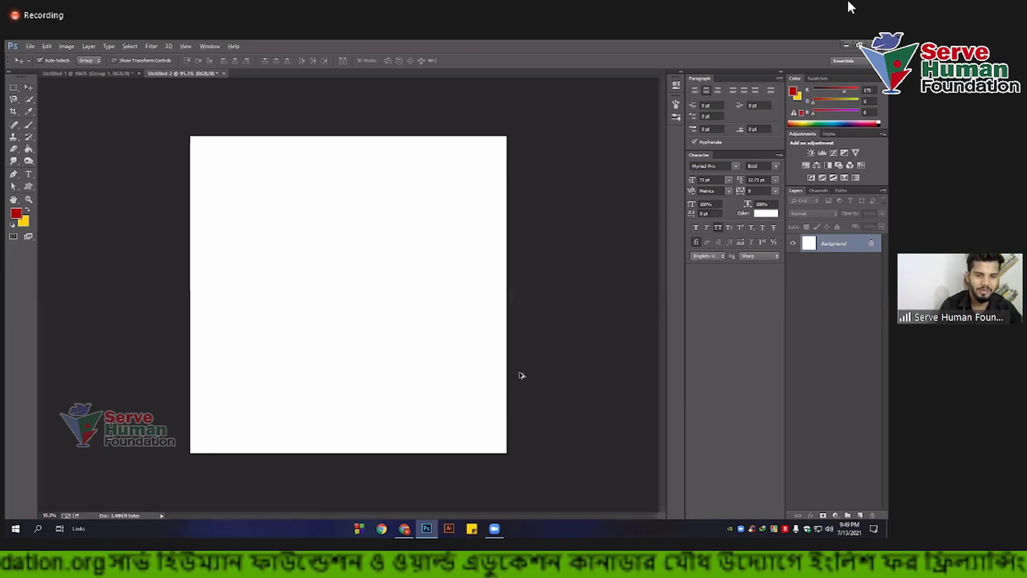
{"action": "key", "text": "ctrl+alt+i"}
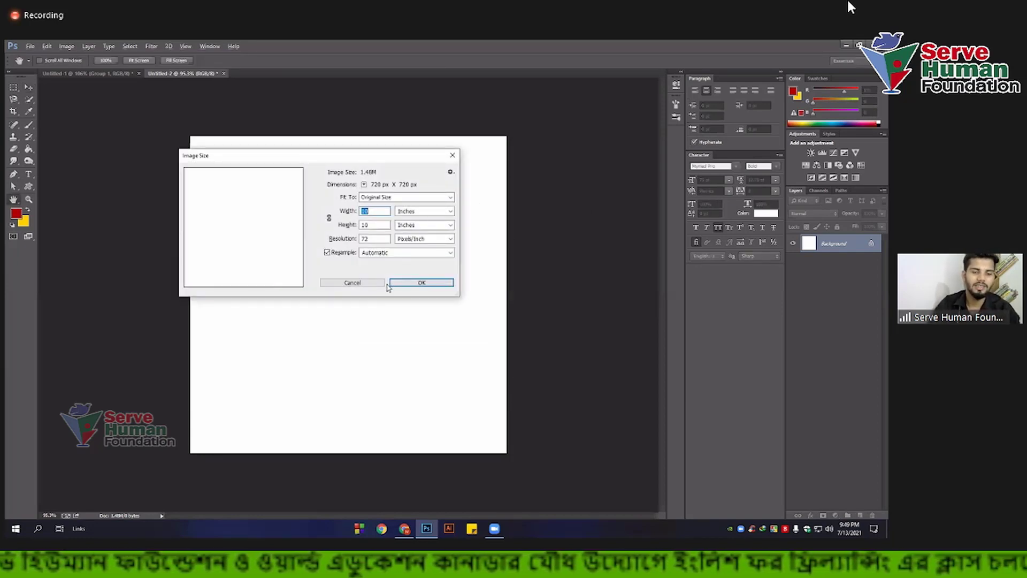
{"action": "left_click", "coordinate": [364, 285]}
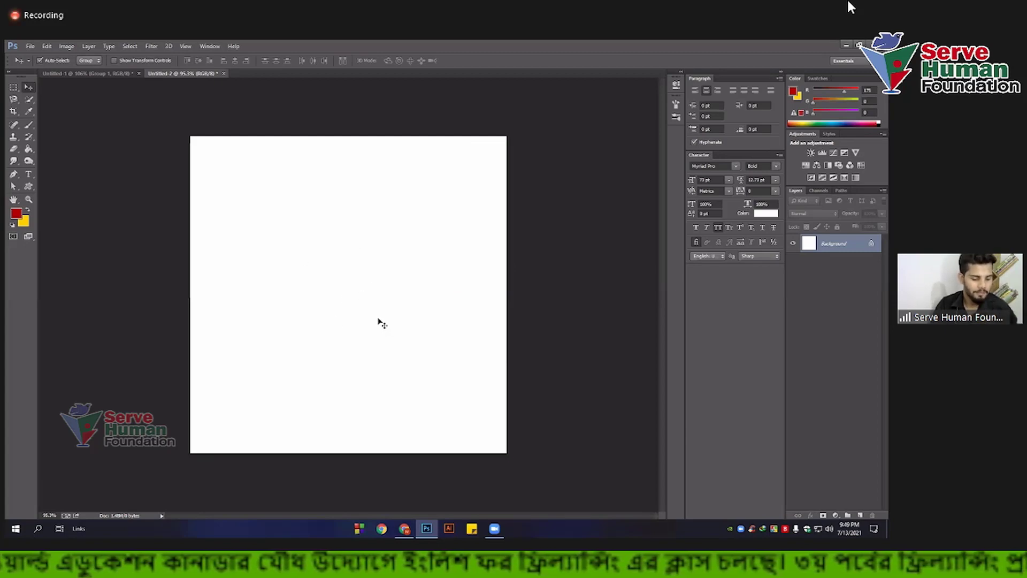
{"action": "scroll", "coordinate": [368, 314], "scroll_direction": "down", "scroll_amount": 2}
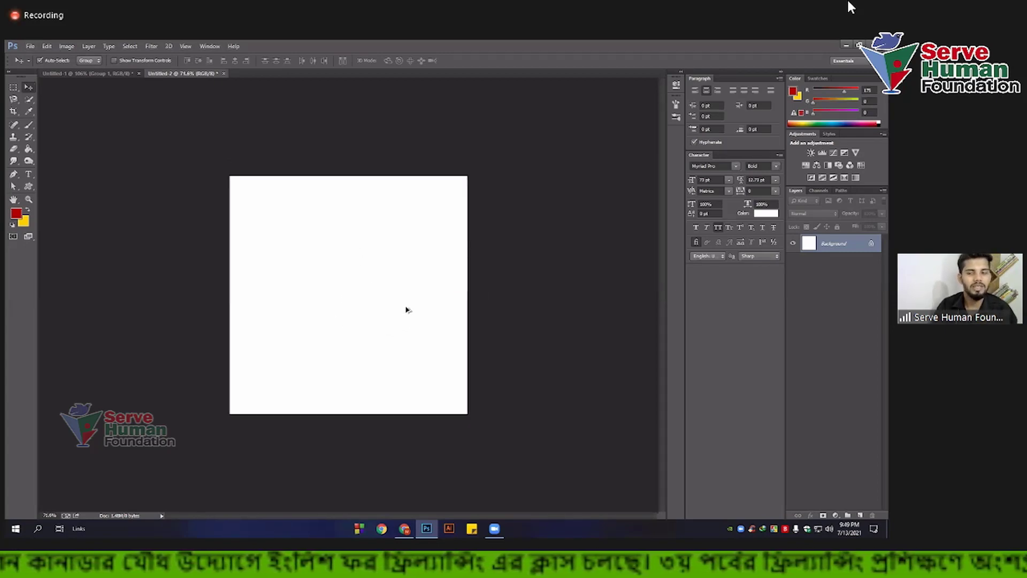
{"action": "scroll", "coordinate": [405, 300], "scroll_direction": "up", "scroll_amount": 1}
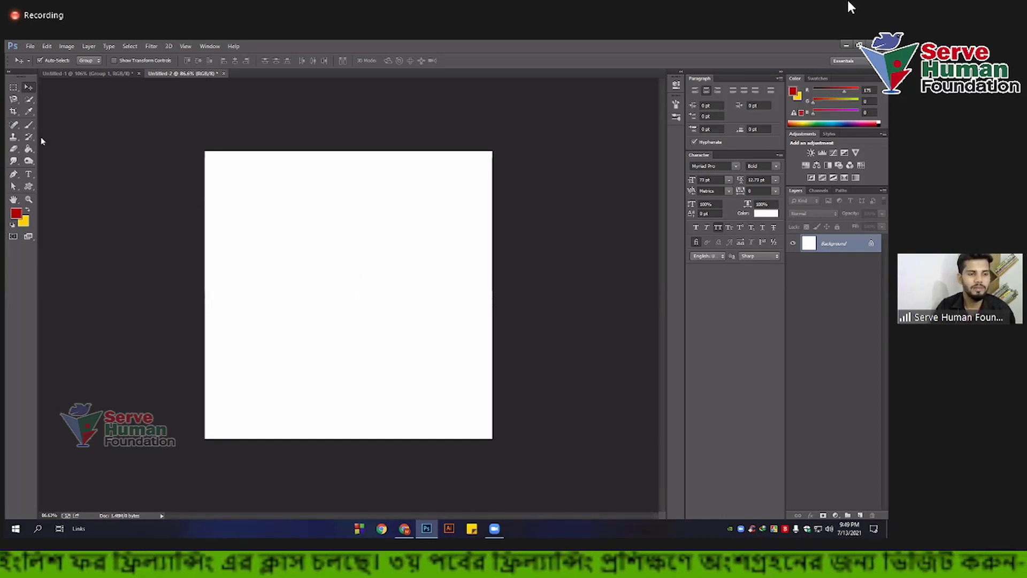
Step: Draw a centred circle on a new Layer 1 and fill it red
{"action": "left_click", "coordinate": [13, 87]}
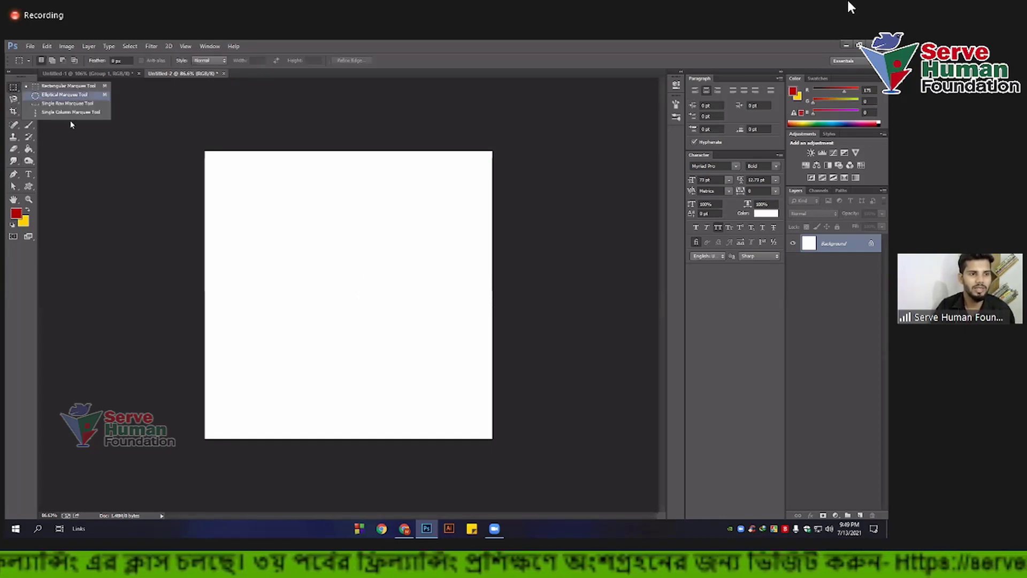
{"action": "left_click", "coordinate": [64, 94]}
{"action": "left_click_drag", "start_coordinate": [288, 233], "coordinate": [349, 294]}
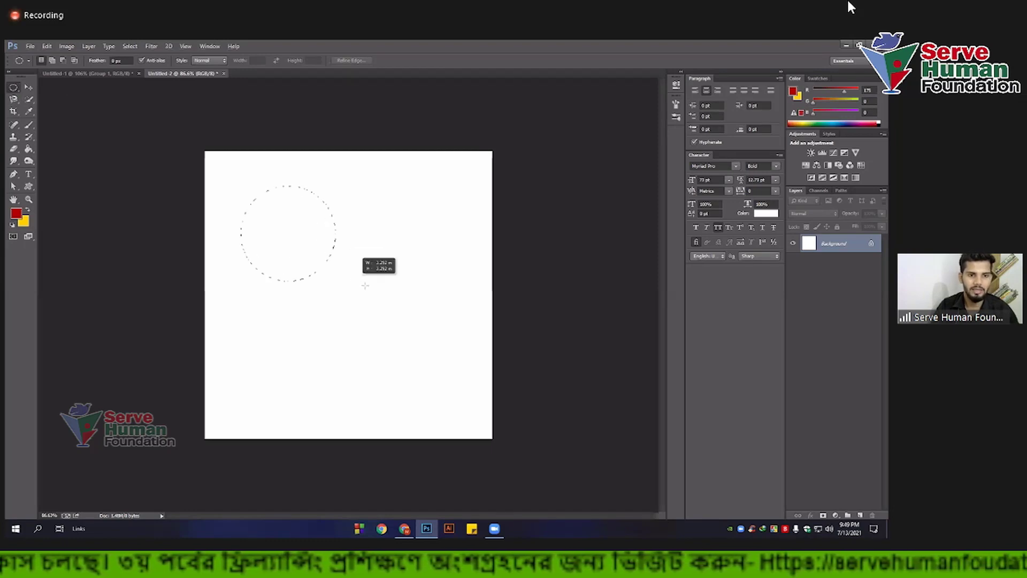
{"action": "left_click_drag", "start_coordinate": [305, 247], "coordinate": [349, 288]}
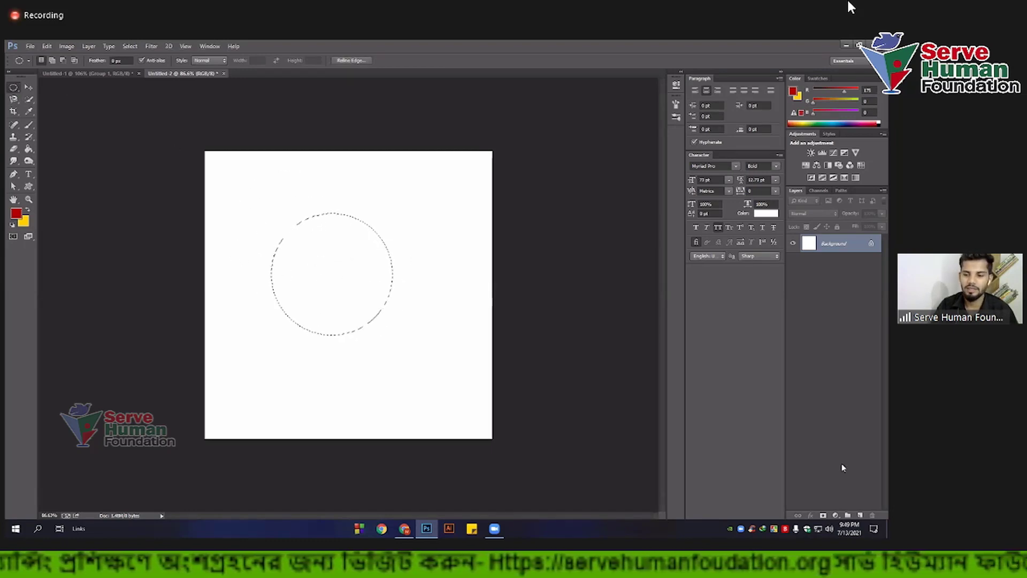
{"action": "left_click", "coordinate": [860, 514]}
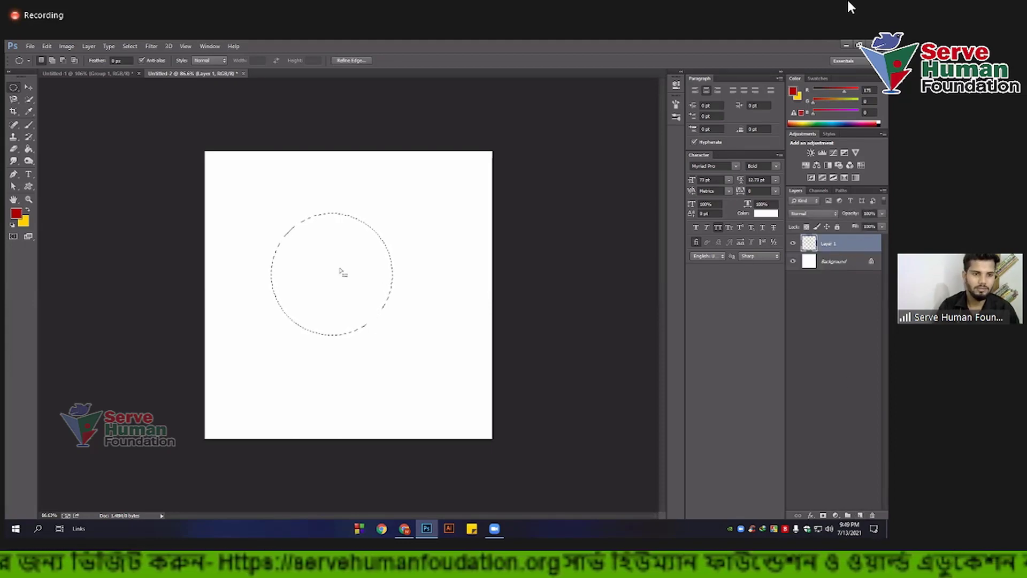
{"action": "key", "text": "alt+BackSpace"}
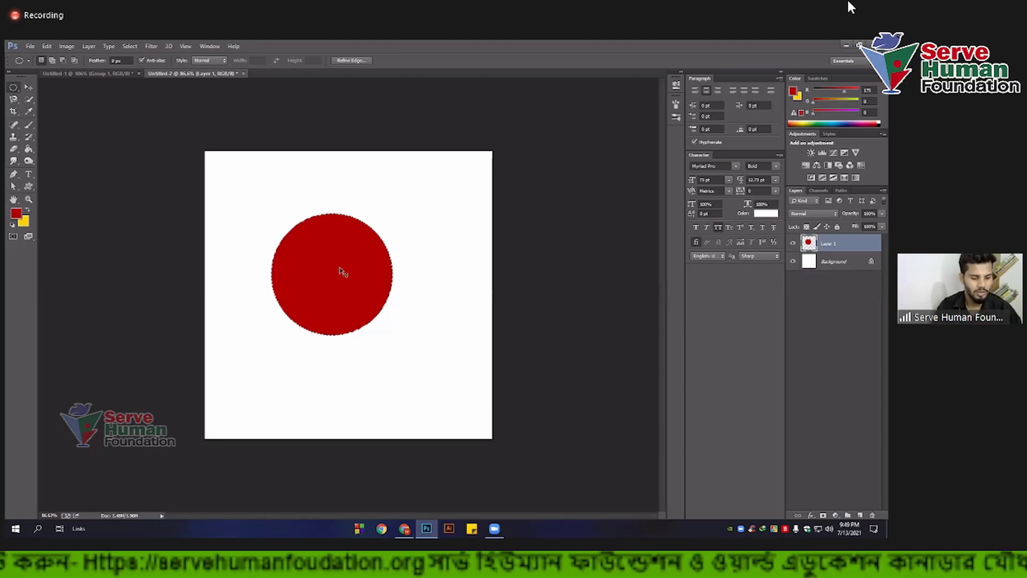
{"action": "key", "text": "ctrl+d"}
{"action": "left_click", "coordinate": [29, 86]}
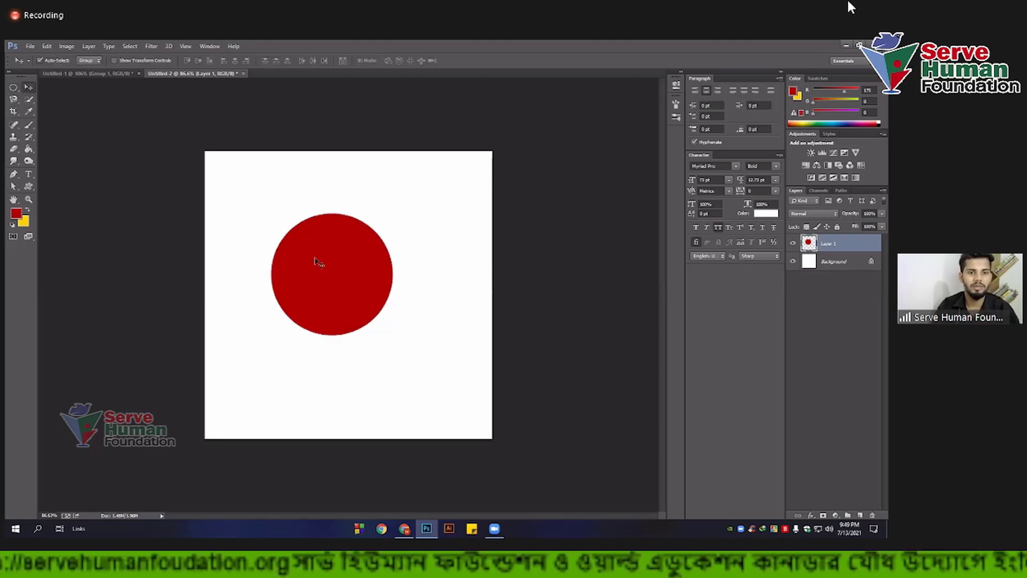
{"action": "left_click_drag", "start_coordinate": [323, 265], "coordinate": [333, 267]}
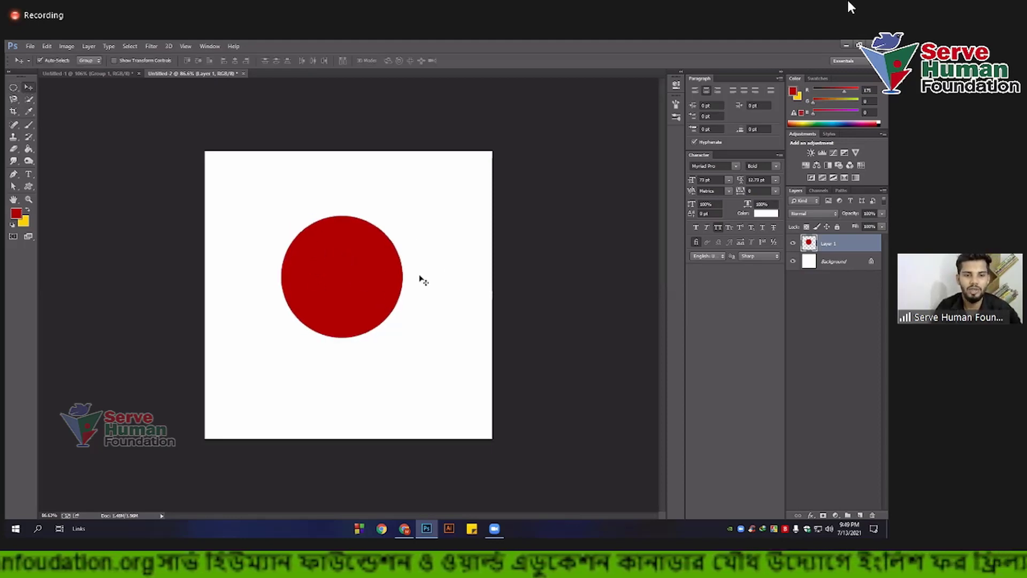
Step: Set Layer 1's fill to 0% and add a thick black Stroke style
{"action": "left_click", "coordinate": [882, 226]}
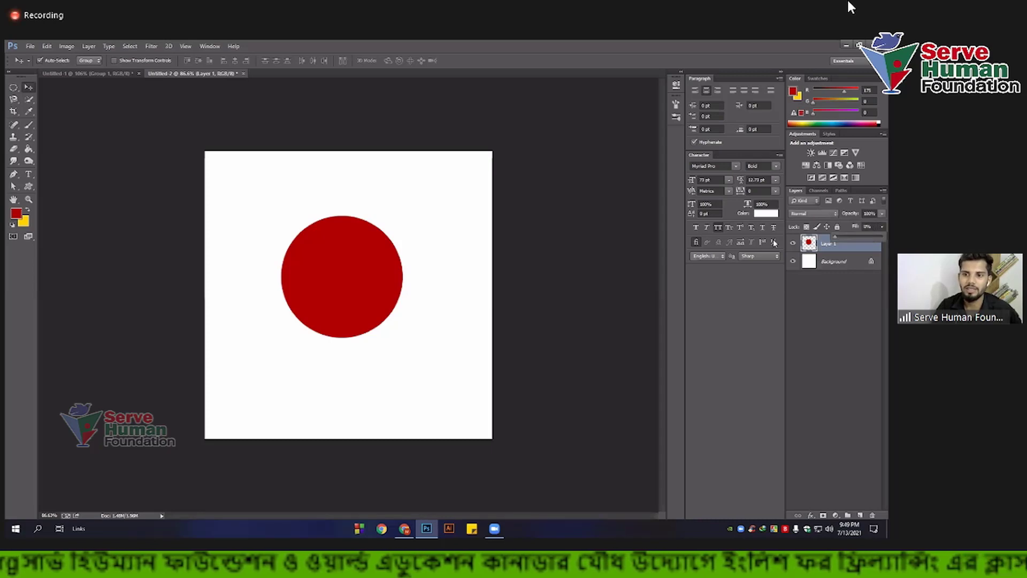
{"action": "left_click_drag", "start_coordinate": [868, 236], "coordinate": [835, 236]}
{"action": "left_click", "coordinate": [855, 250]}
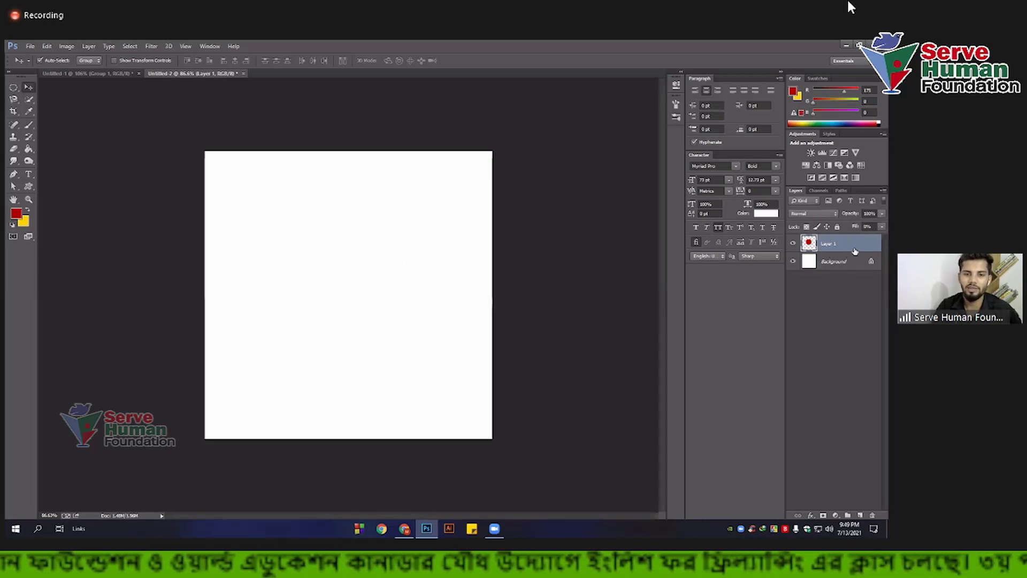
{"action": "double_click", "coordinate": [854, 251]}
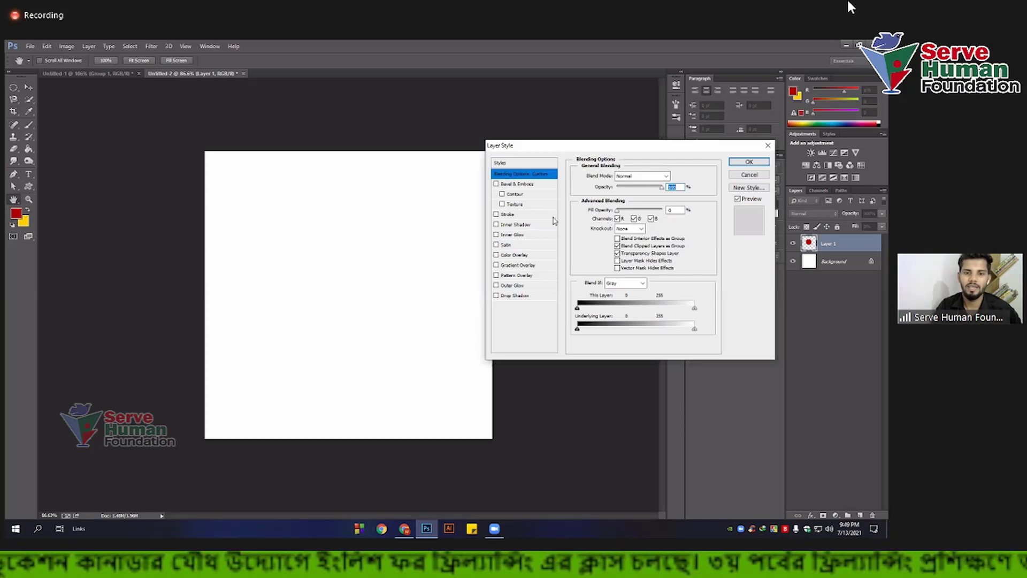
{"action": "left_click", "coordinate": [507, 214]}
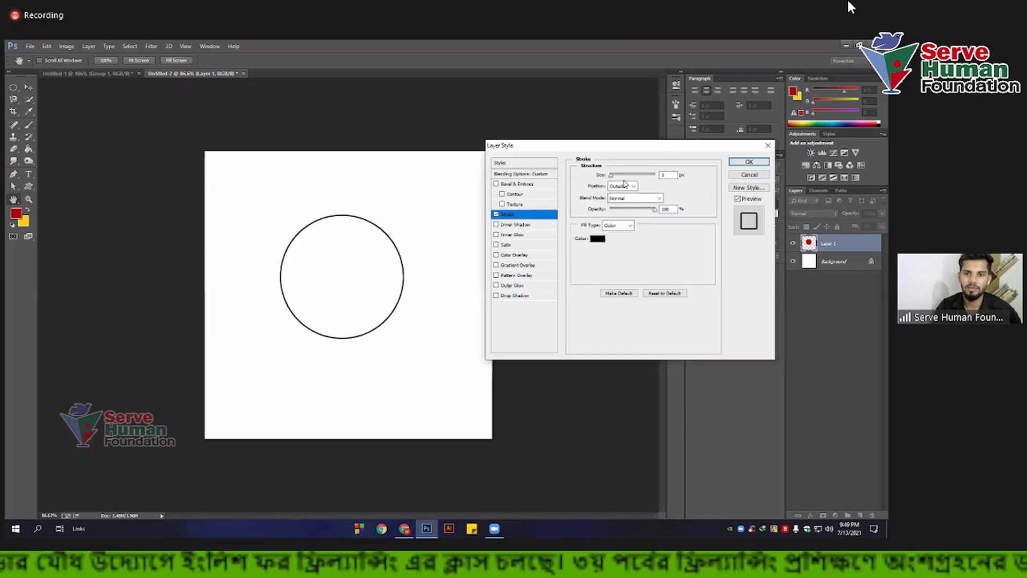
{"action": "left_click_drag", "start_coordinate": [616, 178], "coordinate": [618, 178]}
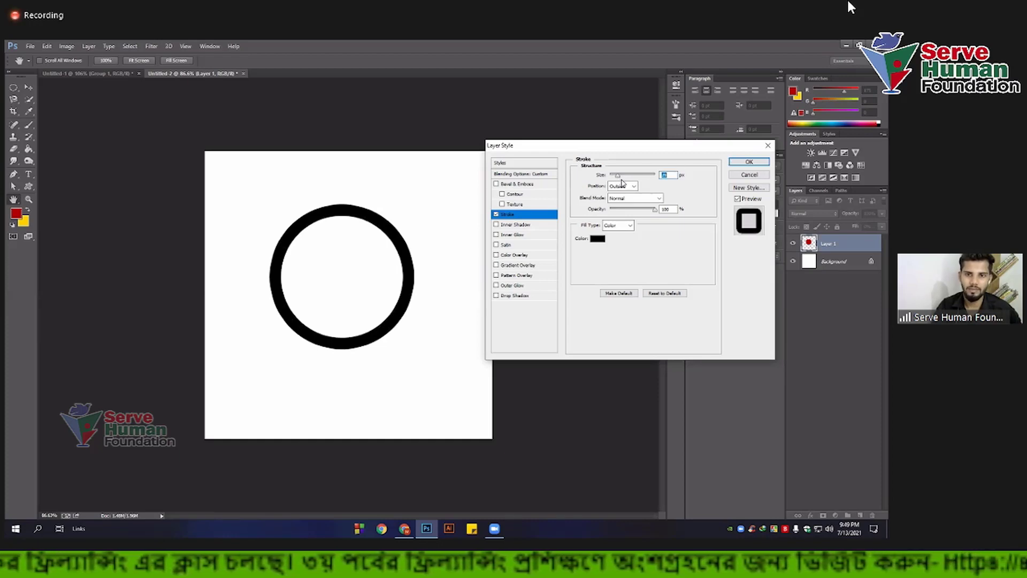
{"action": "left_click_drag", "start_coordinate": [620, 179], "coordinate": [623, 180]}
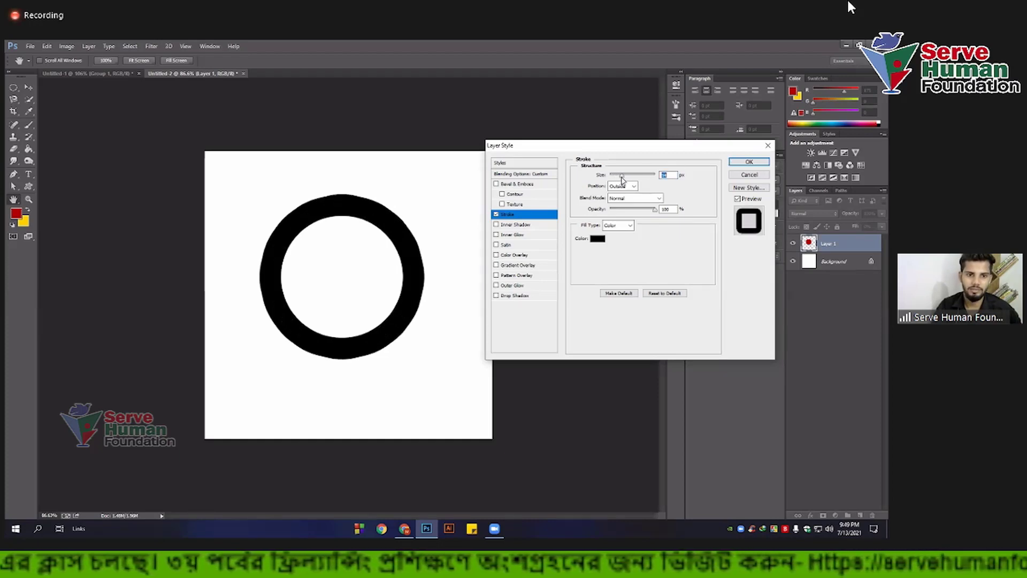
{"action": "left_click", "coordinate": [752, 163]}
Step: Scale the ring slightly smaller with Free Transform and zoom in
{"action": "scroll", "coordinate": [300, 273], "scroll_direction": "up", "scroll_amount": 2}
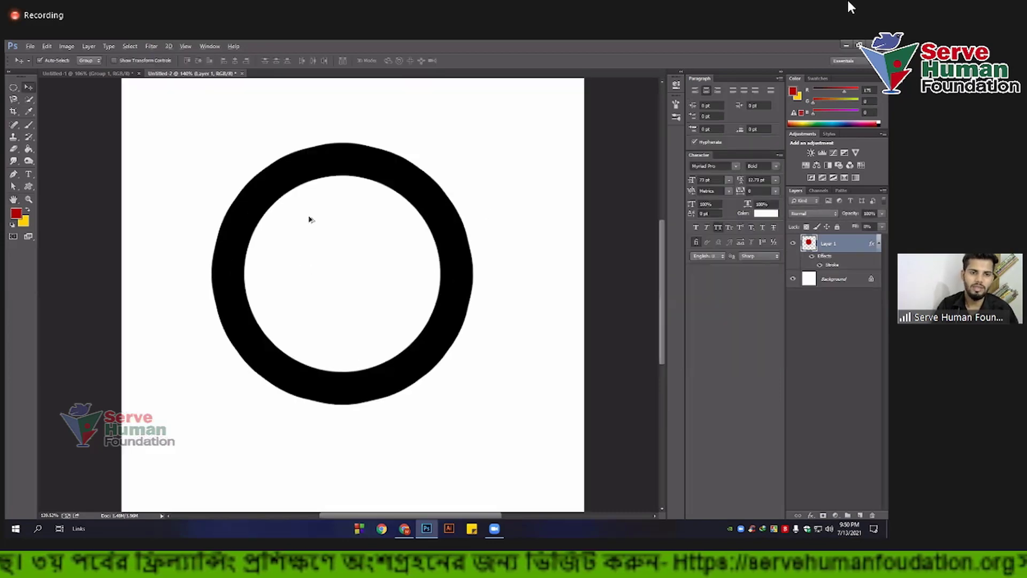
{"action": "scroll", "coordinate": [441, 181], "scroll_direction": "down", "scroll_amount": 4}
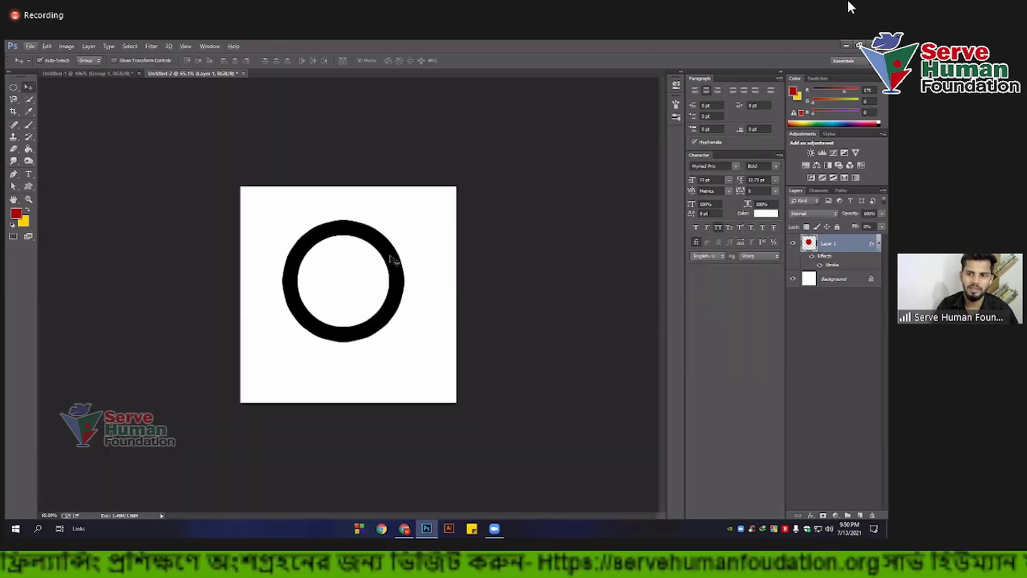
{"action": "key", "text": "ctrl+t"}
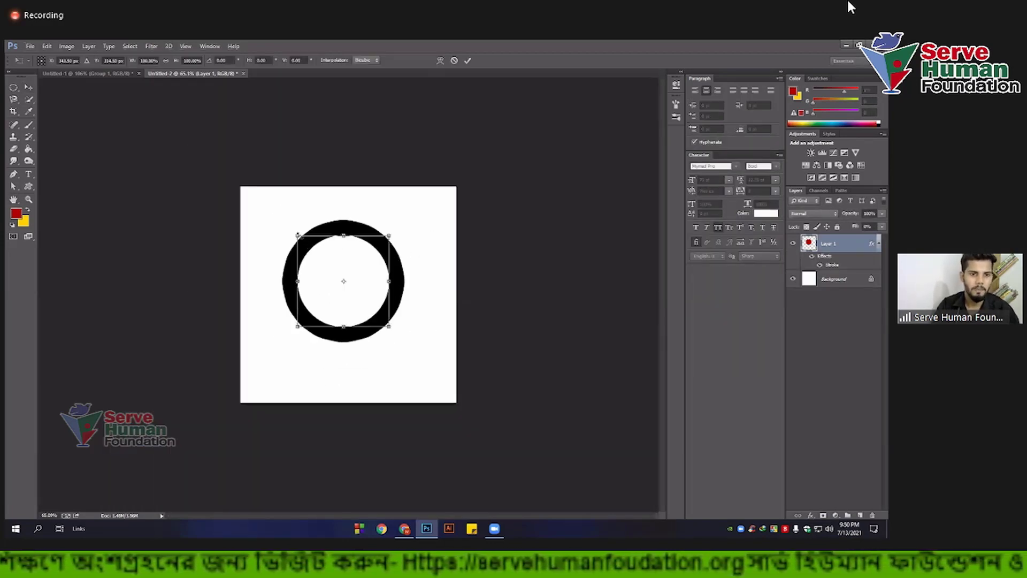
{"action": "left_click_drag", "start_coordinate": [298, 235], "coordinate": [303, 240]}
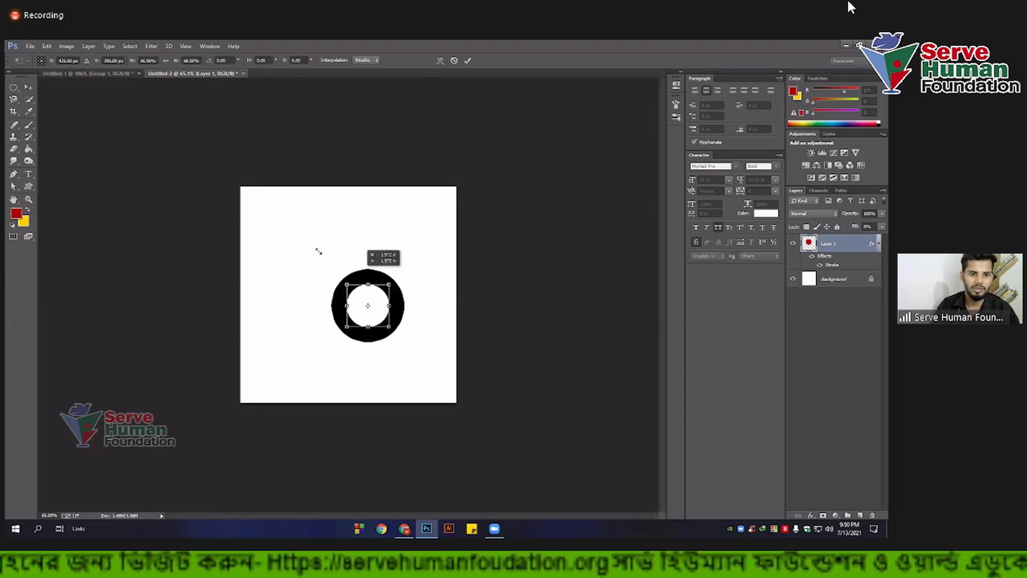
{"action": "left_click_drag", "start_coordinate": [303, 240], "coordinate": [311, 248]}
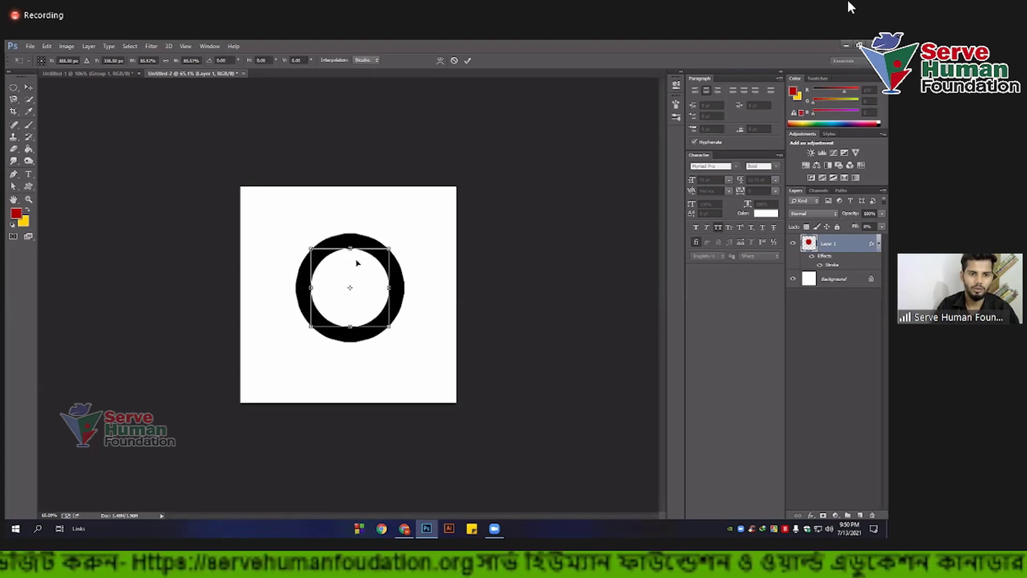
{"action": "key", "text": "Return"}
{"action": "key", "text": "ctrl+plus"}
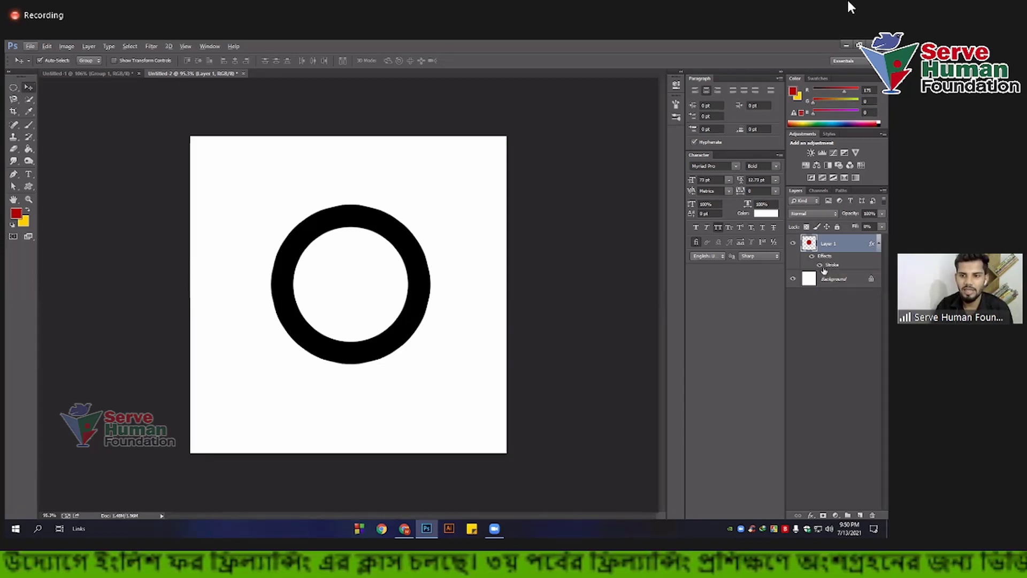
Step: Toggle the stroke effect's visibility, then rescale the ring to a moderate size
{"action": "left_click", "coordinate": [821, 266]}
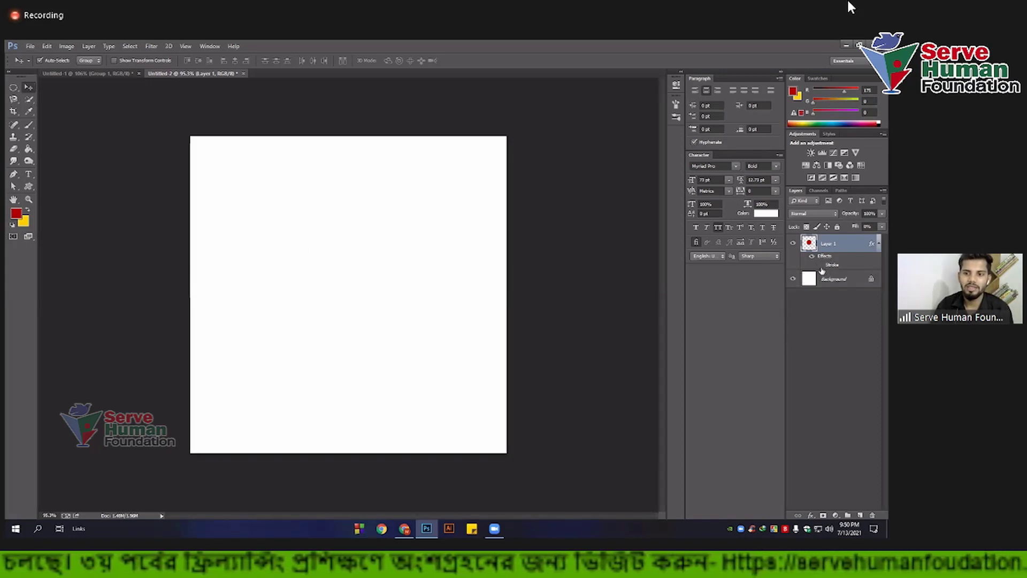
{"action": "left_click", "coordinate": [820, 265]}
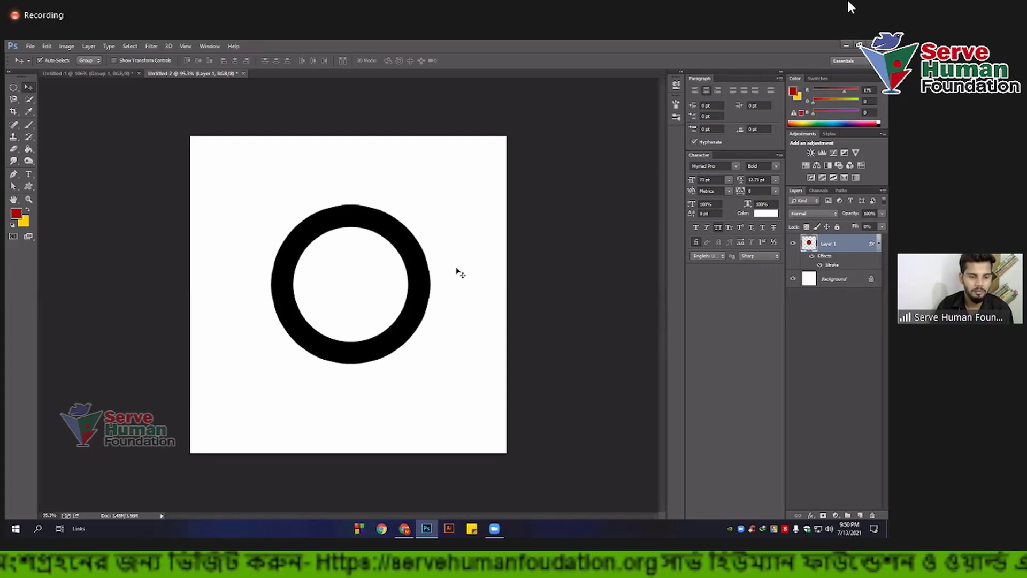
{"action": "key", "text": "ctrl+t"}
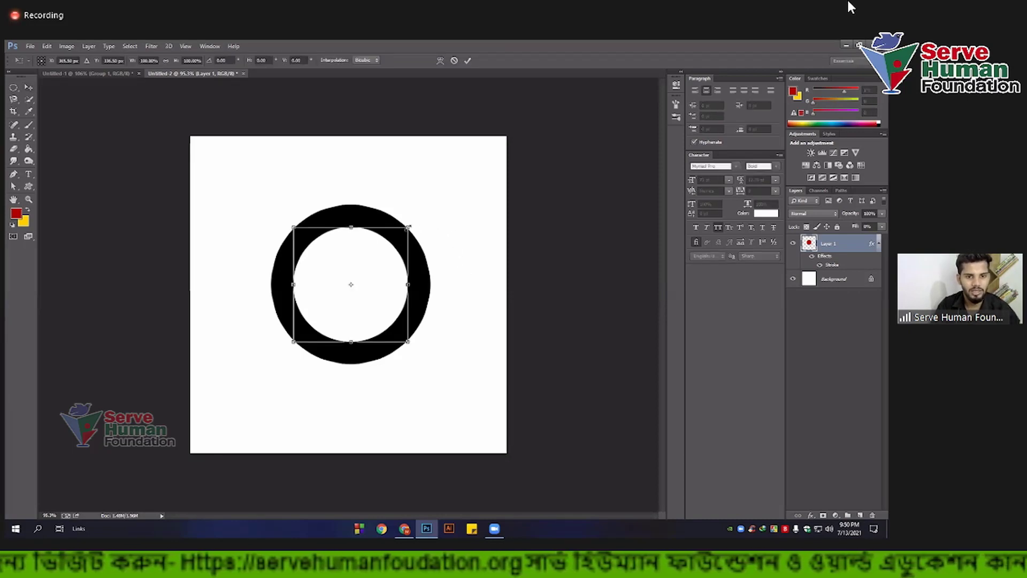
{"action": "left_click_drag", "start_coordinate": [397, 231], "coordinate": [378, 257]}
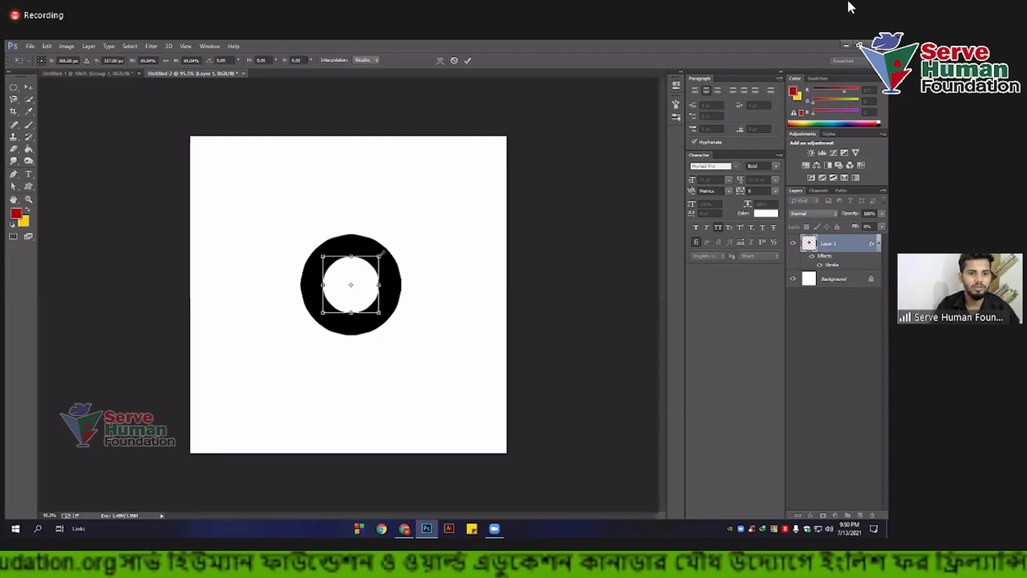
{"action": "left_click_drag", "start_coordinate": [380, 256], "coordinate": [408, 231]}
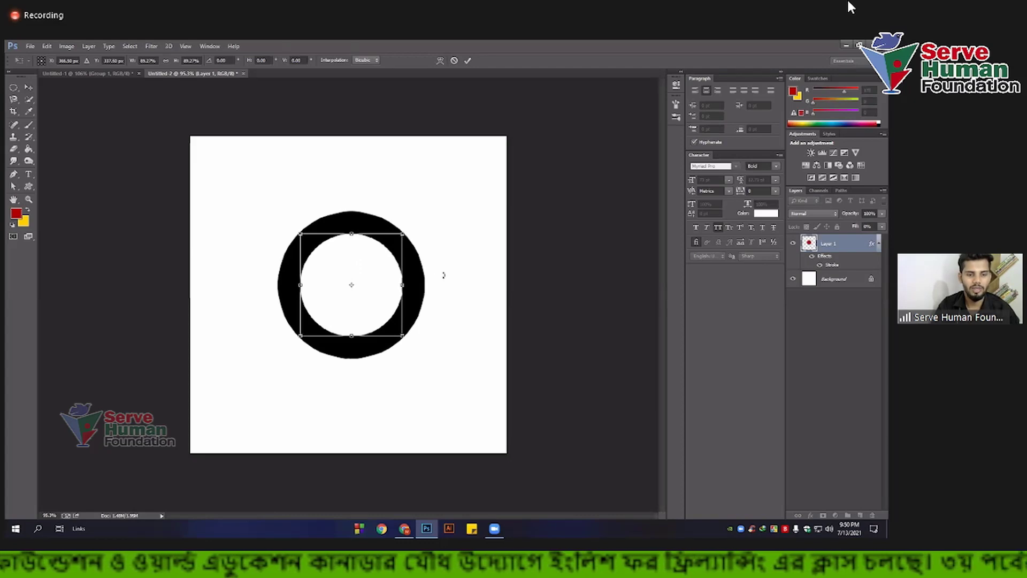
{"action": "key", "text": "Return"}
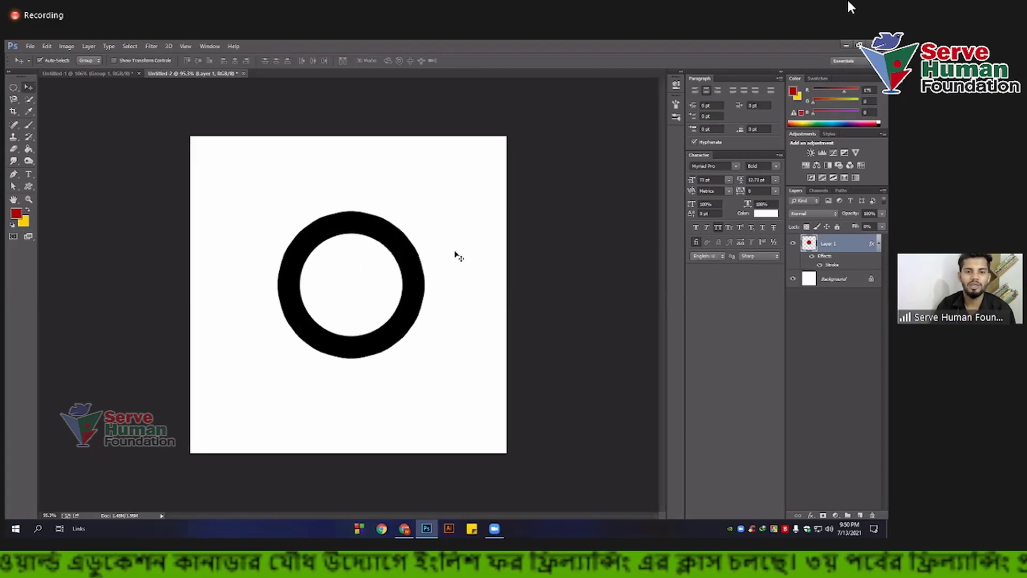
Step: Rasterize Layer 1's layer style and move the ring toward the canvas edge
{"action": "right_click", "coordinate": [846, 246]}
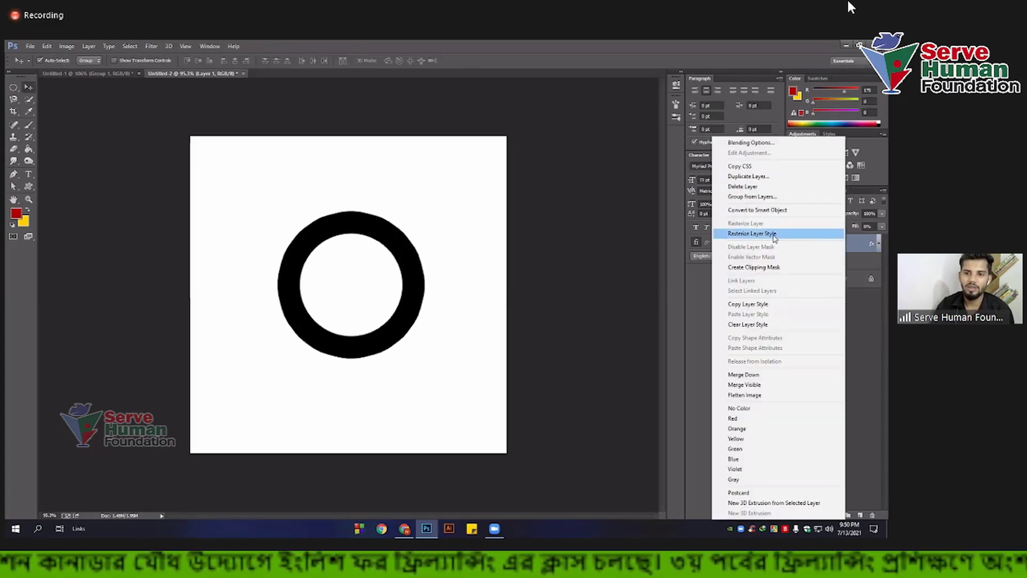
{"action": "left_click", "coordinate": [862, 245]}
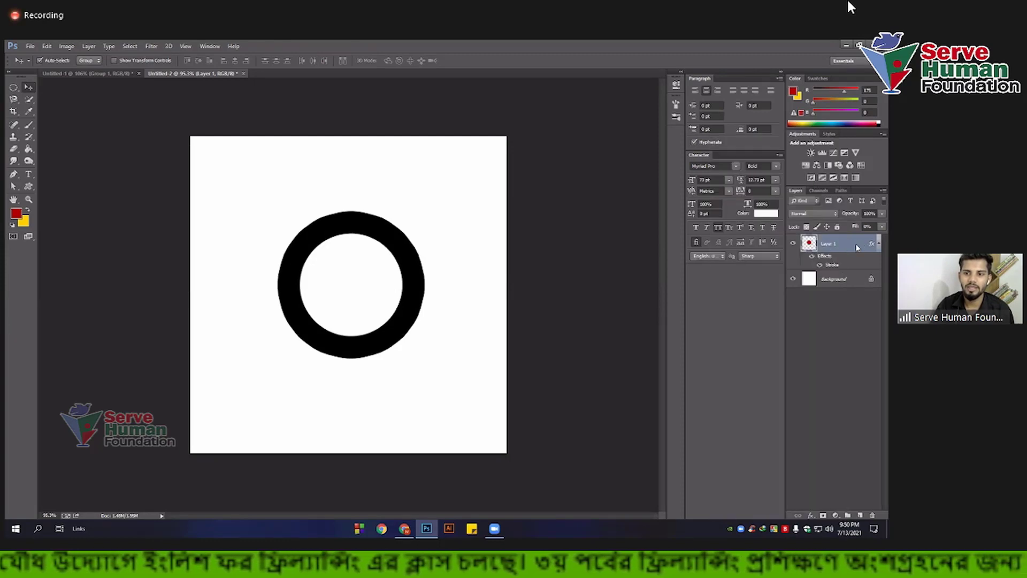
{"action": "right_click", "coordinate": [857, 246]}
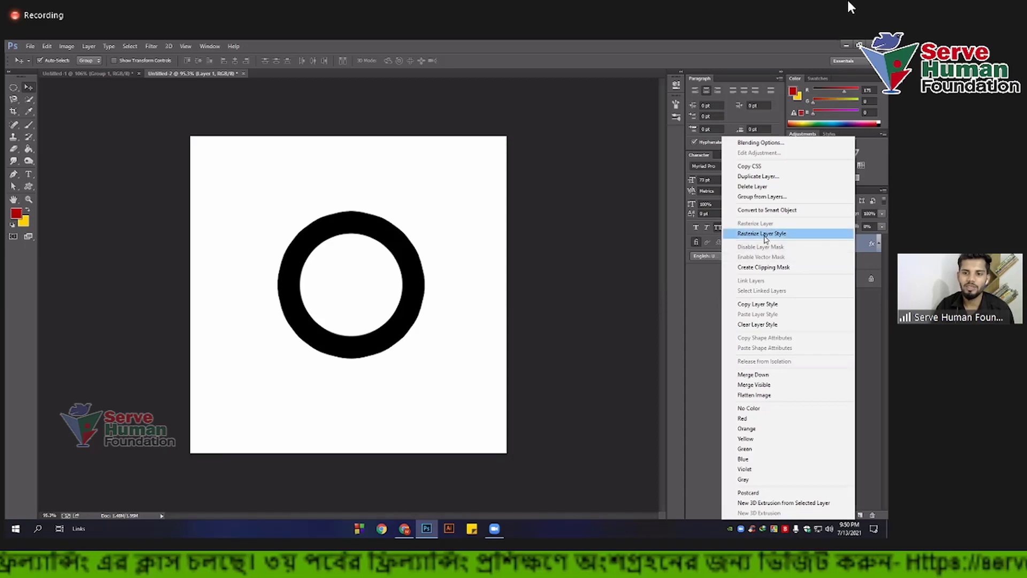
{"action": "left_click", "coordinate": [840, 234]}
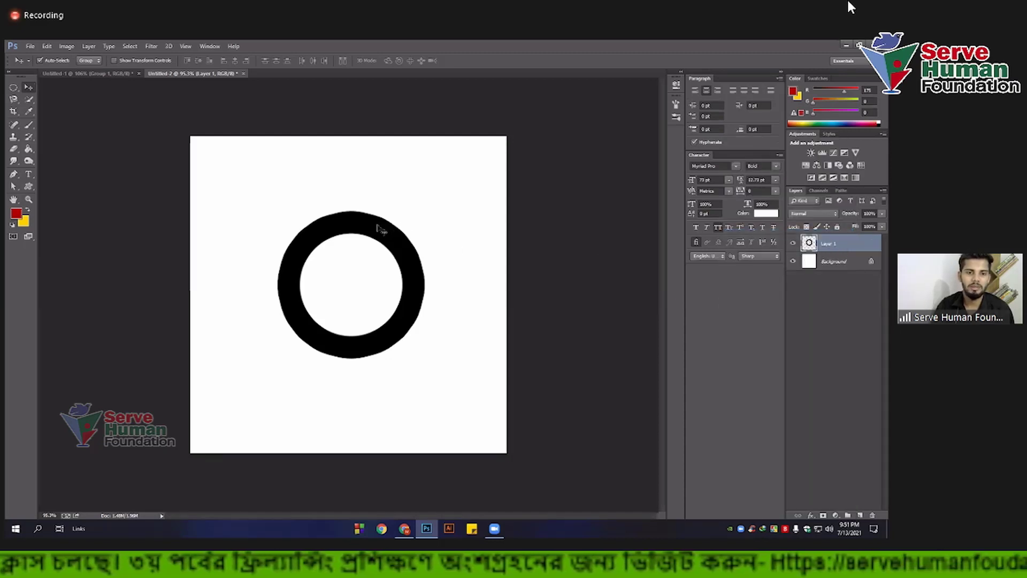
{"action": "left_click_drag", "start_coordinate": [382, 223], "coordinate": [432, 217]}
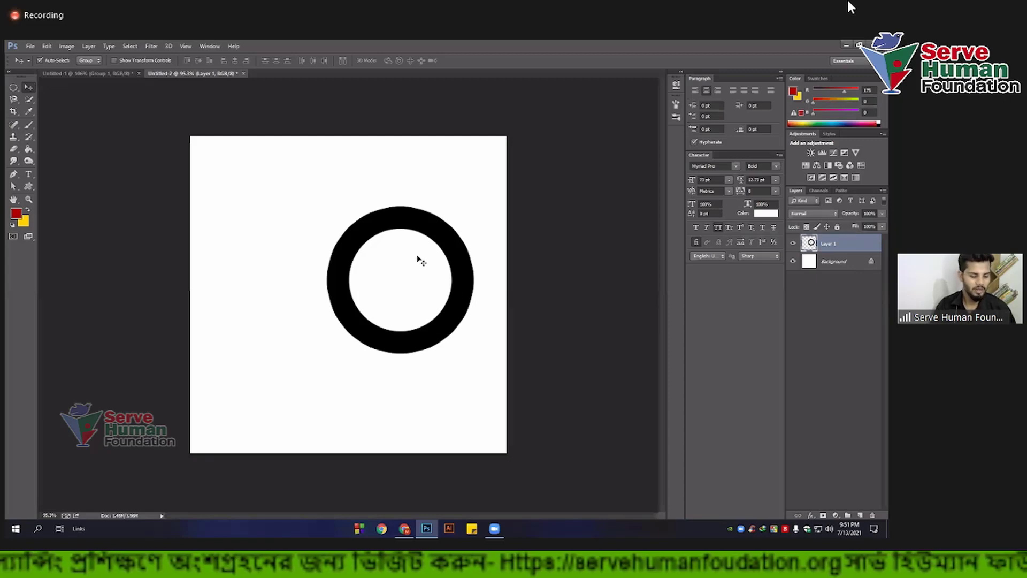
{"action": "scroll", "coordinate": [414, 261], "scroll_direction": "up", "scroll_amount": 1}
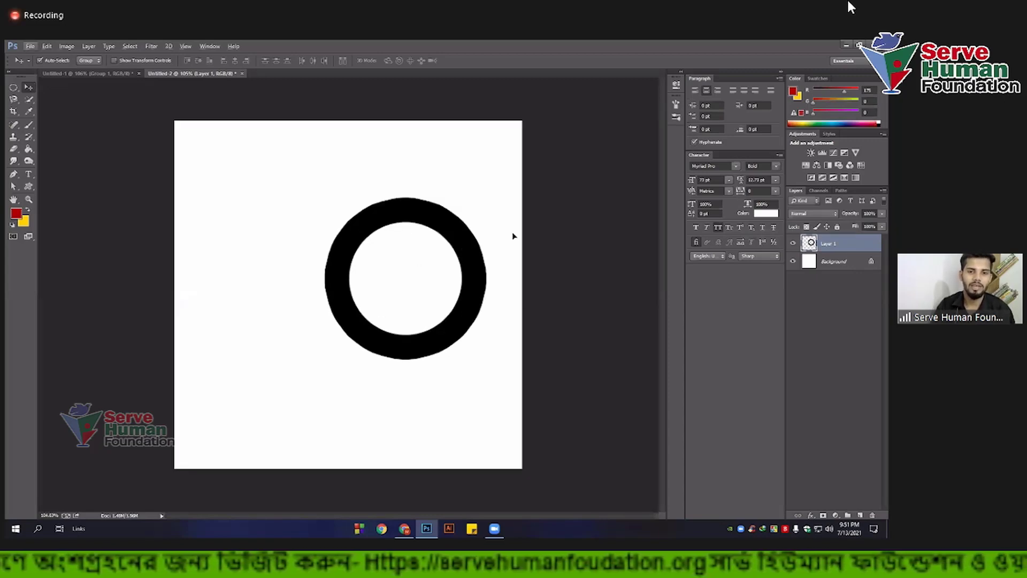
{"action": "left_click_drag", "start_coordinate": [465, 239], "coordinate": [535, 203]}
{"action": "scroll", "coordinate": [536, 203], "scroll_direction": "down", "scroll_amount": 3}
{"action": "mouse_move", "coordinate": [448, 212]}
{"action": "left_mouse_down"}
{"action": "mouse_move", "coordinate": [470, 208]}
{"action": "mouse_move", "coordinate": [471, 190]}
{"action": "mouse_move", "coordinate": [241, 388]}
{"action": "mouse_move", "coordinate": [244, 344]}
{"action": "left_mouse_up"}
Step: Duplicate the ring twice, scaling the top-left copy to 64% and bottom-left to 132%
{"action": "left_click_drag", "start_coordinate": [324, 330], "coordinate": [336, 175]}
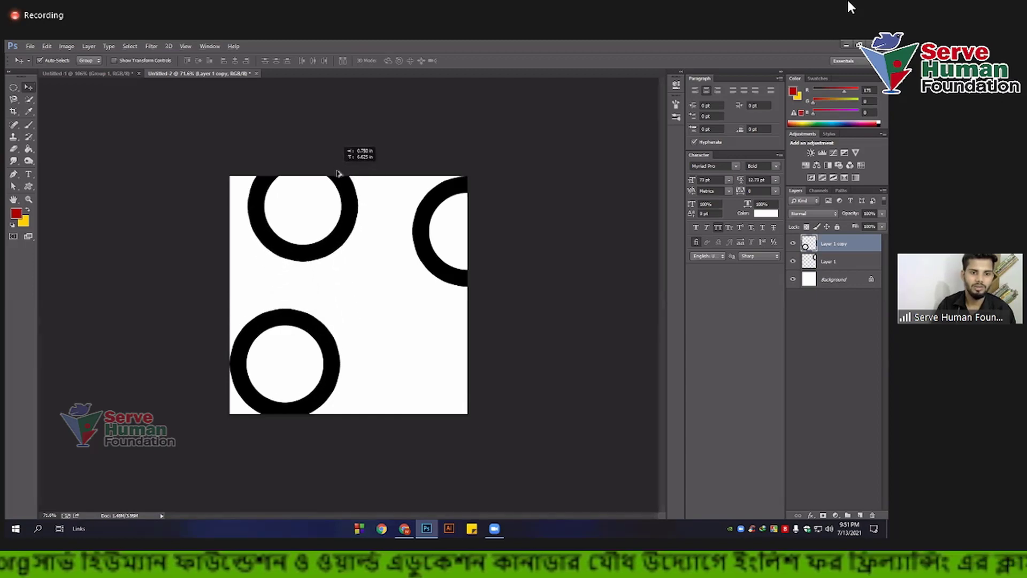
{"action": "left_click", "coordinate": [345, 235], "text": "alt"}
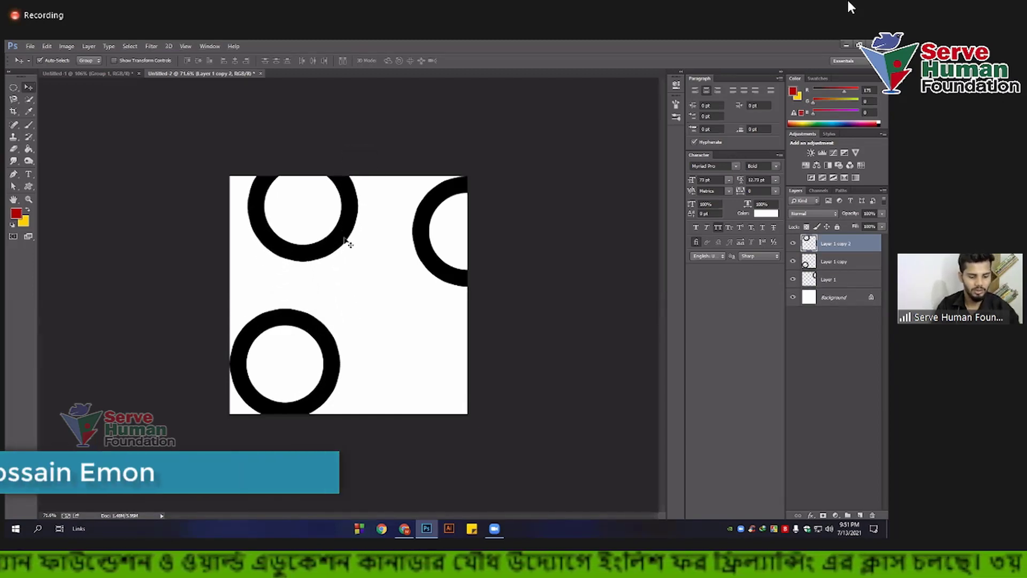
{"action": "key", "text": "ctrl+t"}
{"action": "left_click_drag", "start_coordinate": [353, 254], "coordinate": [300, 208]}
{"action": "key", "text": "Return"}
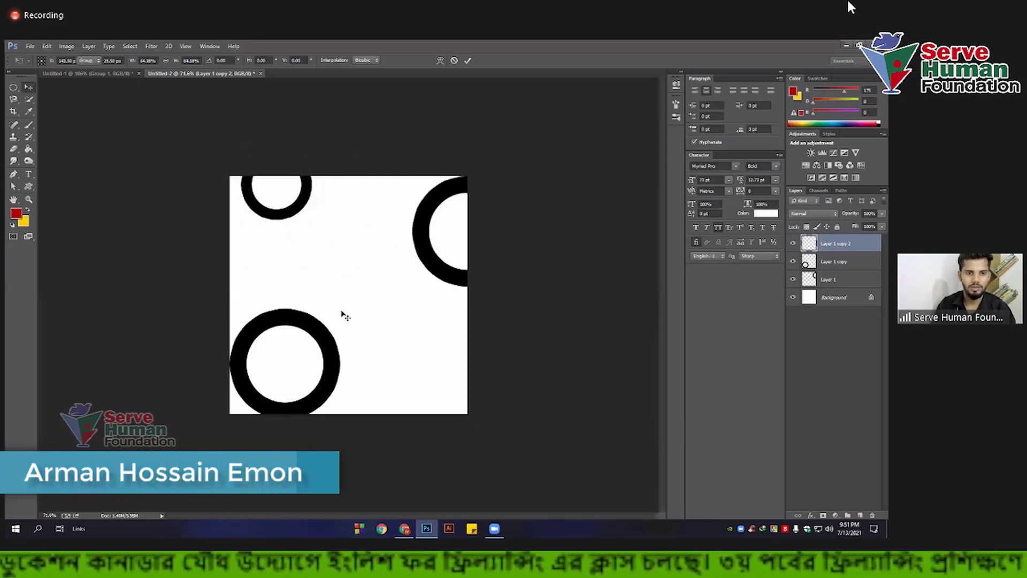
{"action": "left_click", "coordinate": [326, 342]}
{"action": "key", "text": "ctrl+t"}
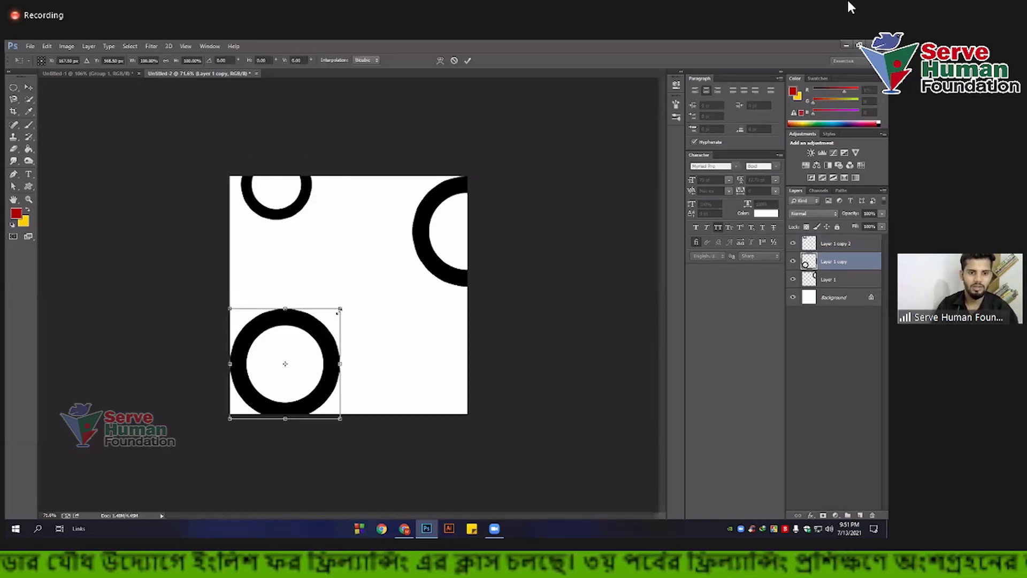
{"action": "left_click_drag", "start_coordinate": [341, 308], "coordinate": [363, 287]}
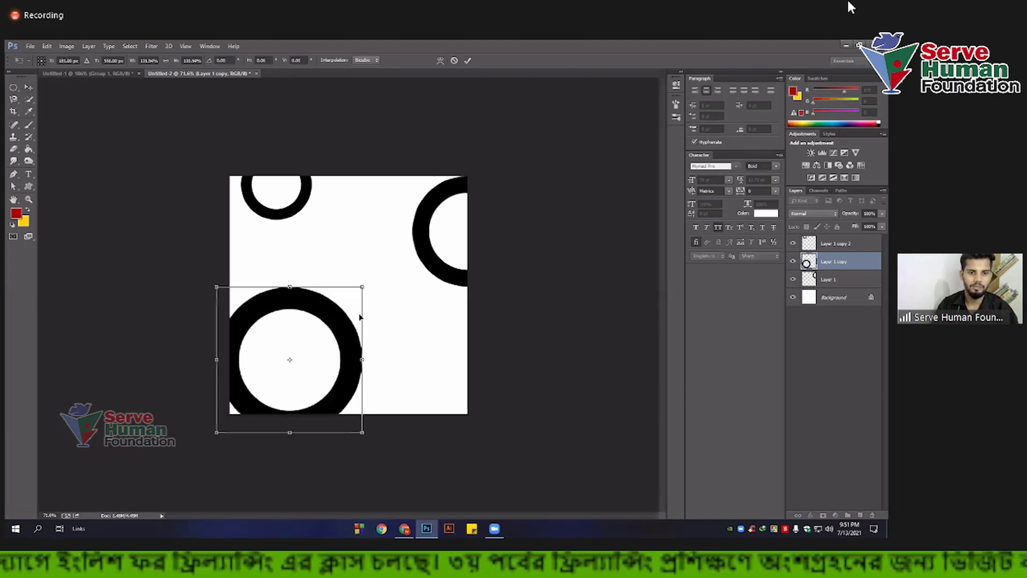
{"action": "key", "text": "Return"}
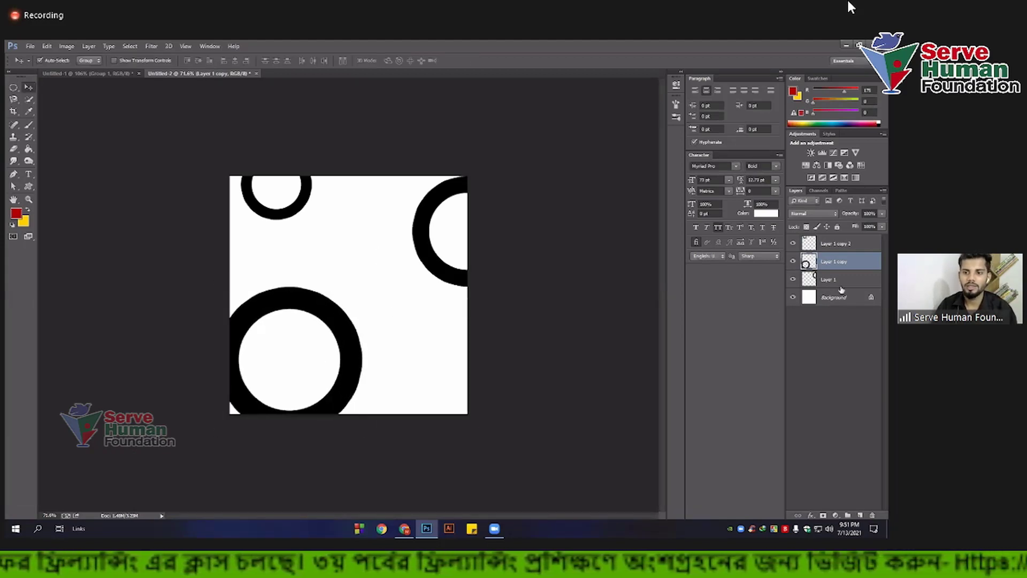
{"action": "left_click", "coordinate": [835, 244], "text": "shift"}
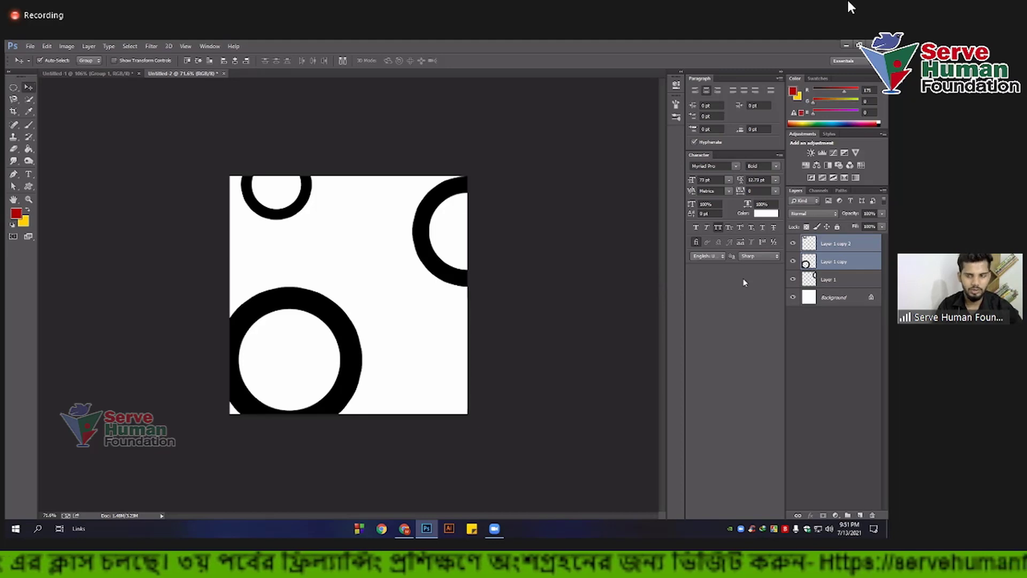
Step: Group both ring copies plus Layer 1 into a group renamed 'Circle'
{"action": "key", "text": "ctrl+g"}
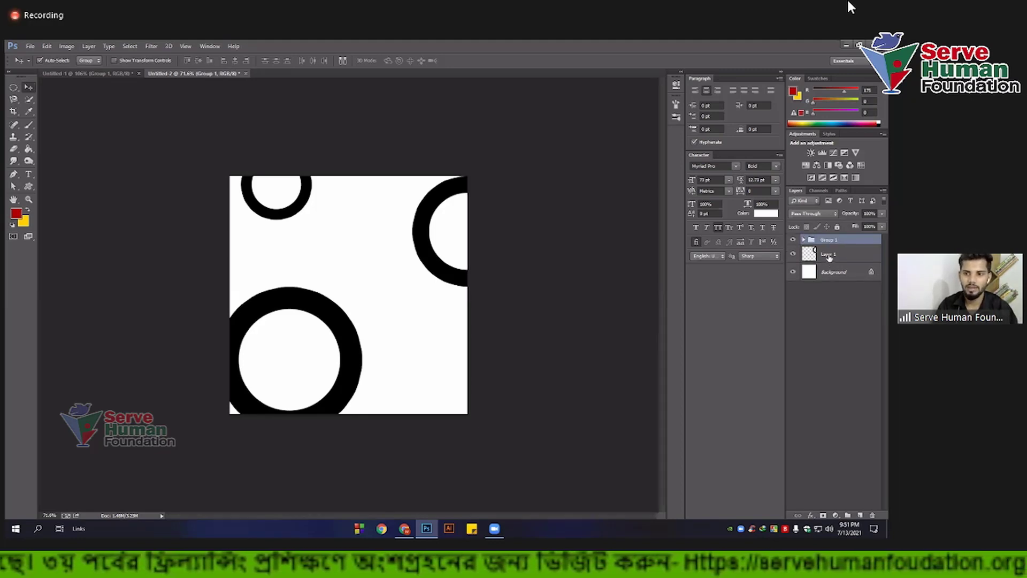
{"action": "left_click_drag", "start_coordinate": [830, 257], "coordinate": [833, 241]}
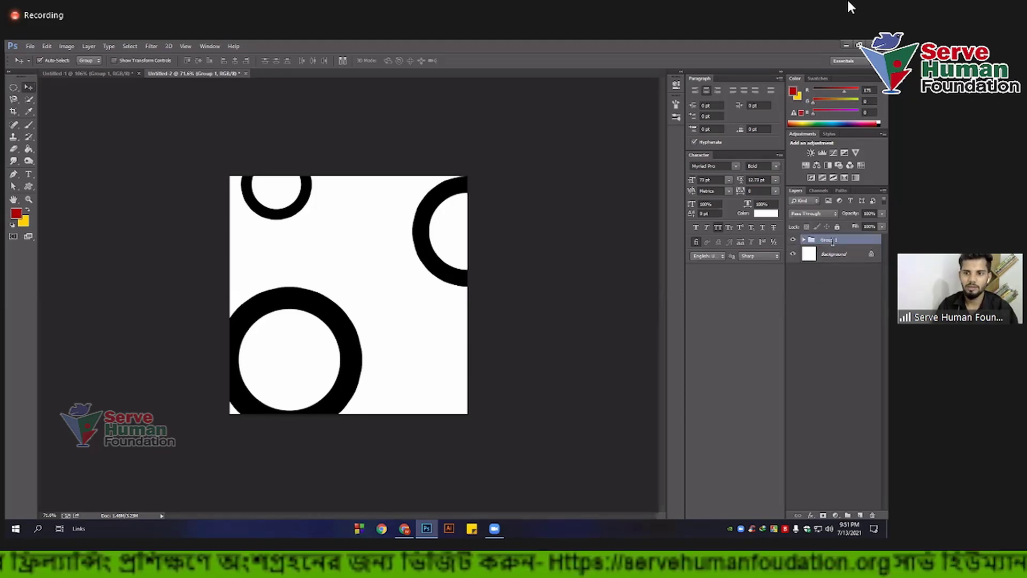
{"action": "double_click", "coordinate": [833, 240]}
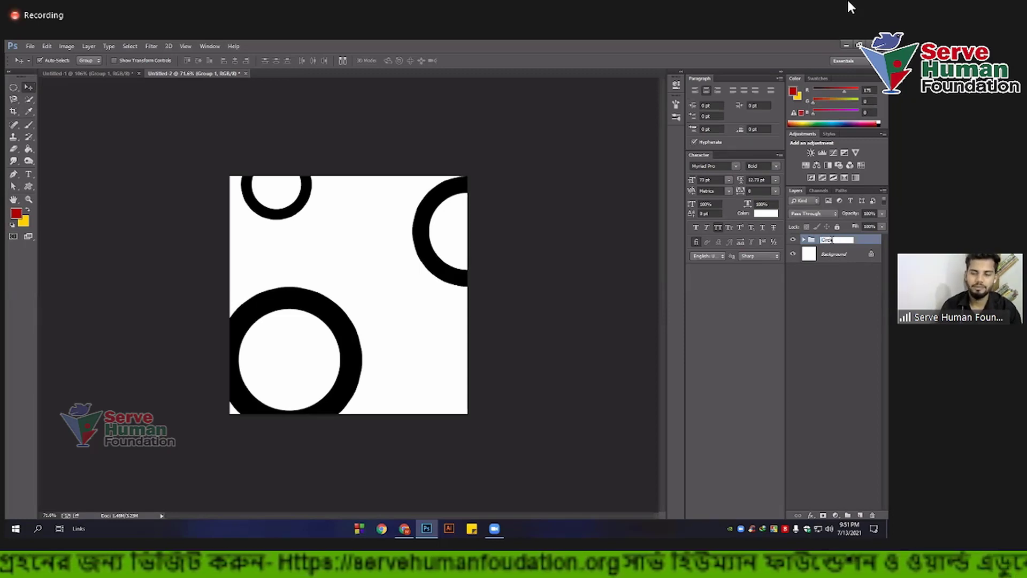
{"action": "left_click", "coordinate": [829, 283]}
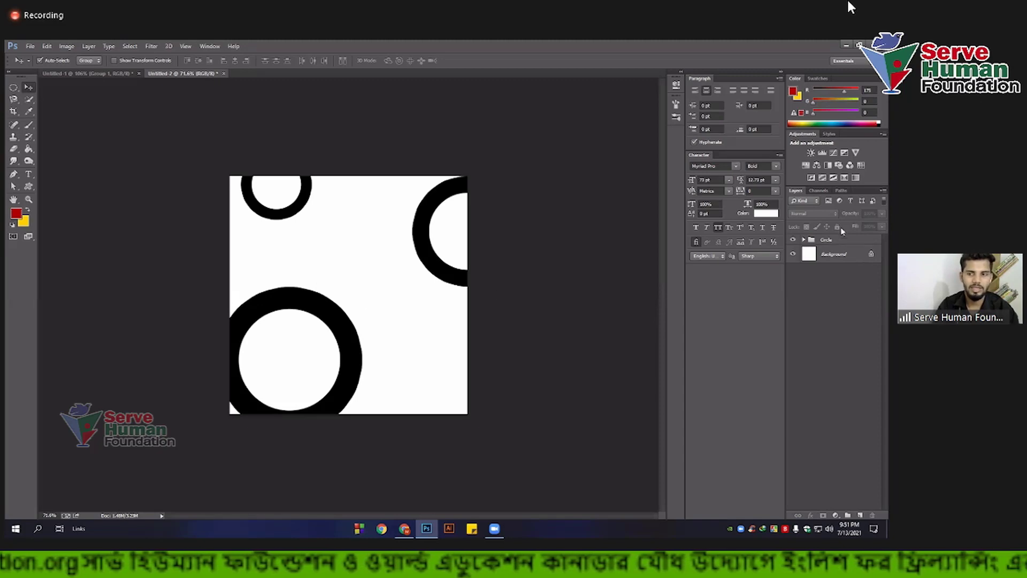
{"action": "left_click", "coordinate": [436, 274]}
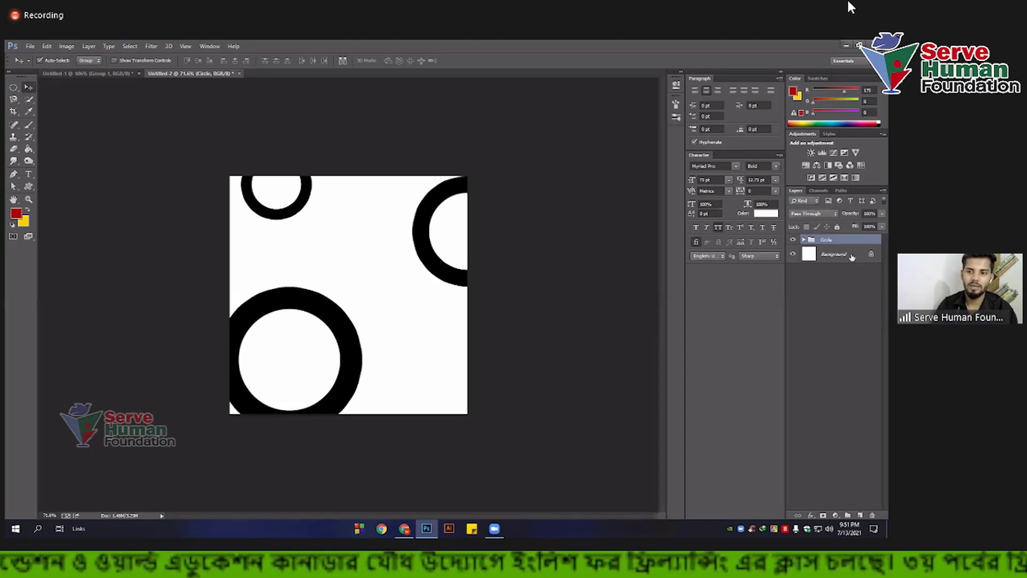
{"action": "left_click", "coordinate": [851, 257]}
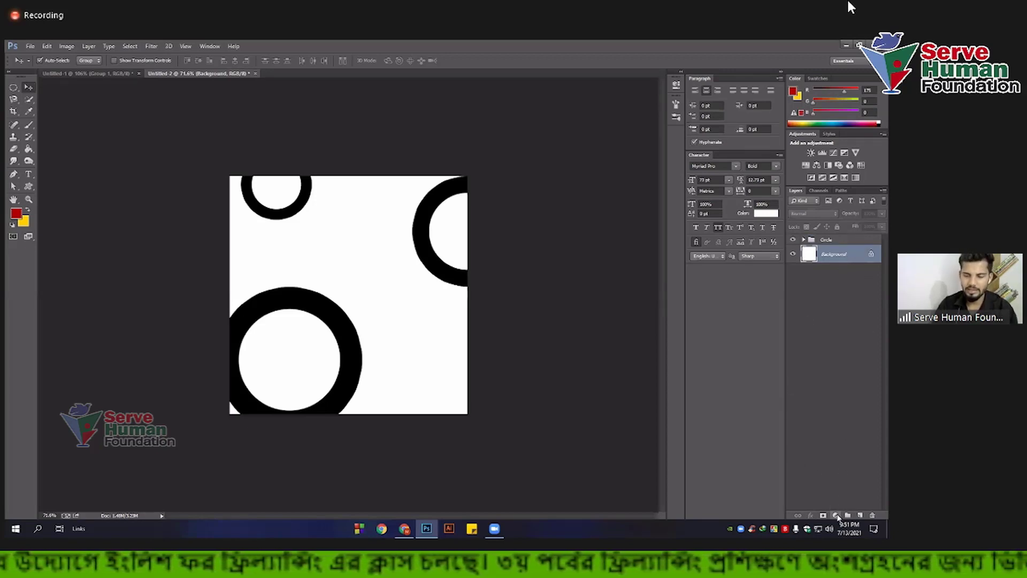
Step: Add a light pink solid colour fill layer, then select the Circle group and toggle its visibility
{"action": "left_click", "coordinate": [837, 515]}
{"action": "left_click", "coordinate": [824, 316]}
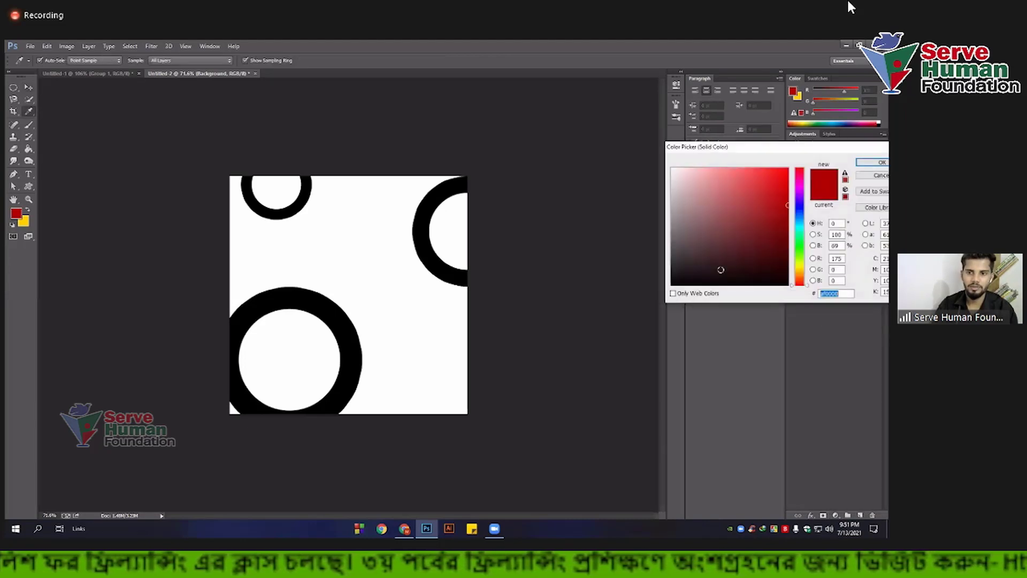
{"action": "left_click_drag", "start_coordinate": [764, 173], "coordinate": [724, 170]}
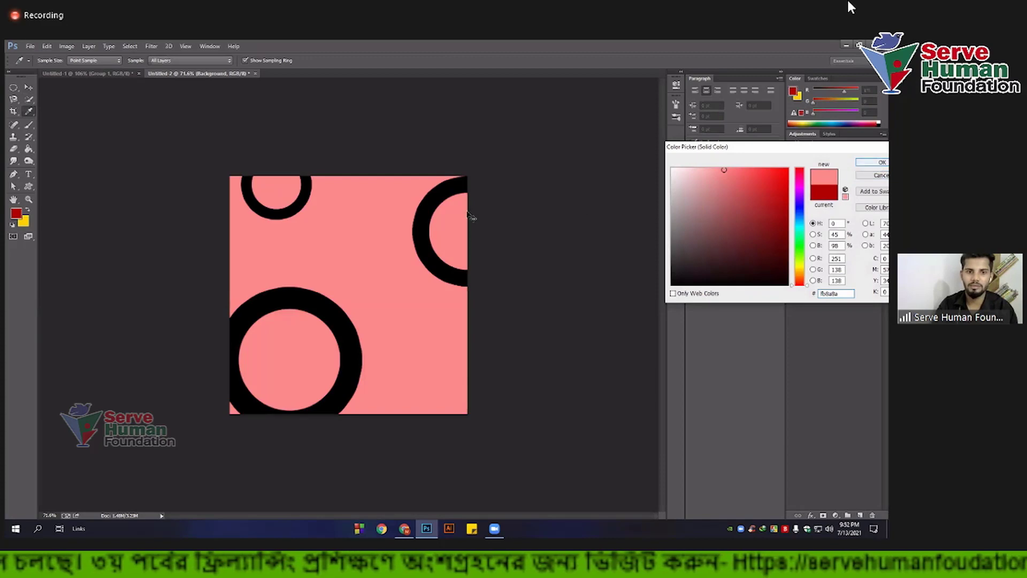
{"action": "left_click", "coordinate": [880, 163]}
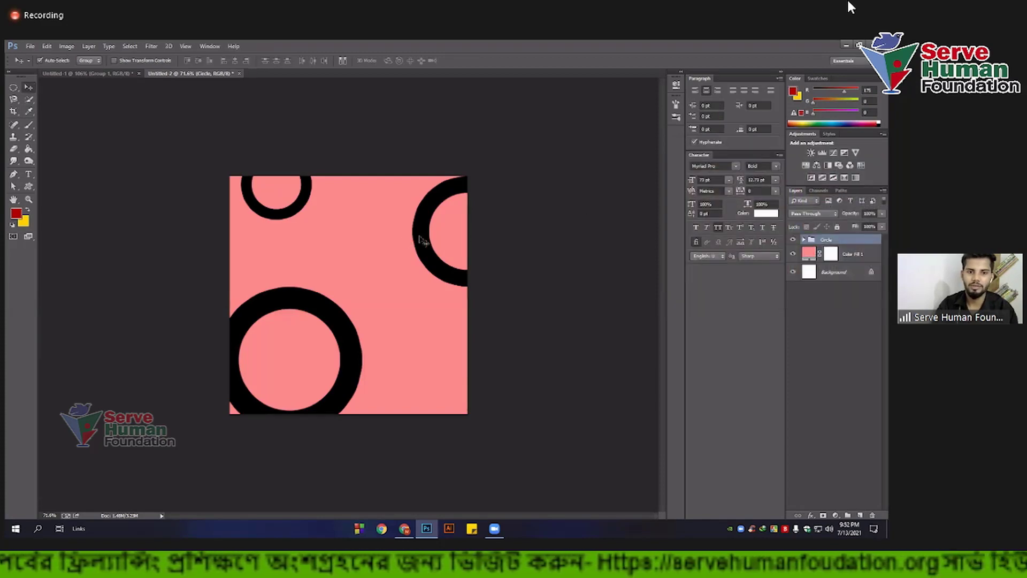
{"action": "left_click", "coordinate": [802, 241]}
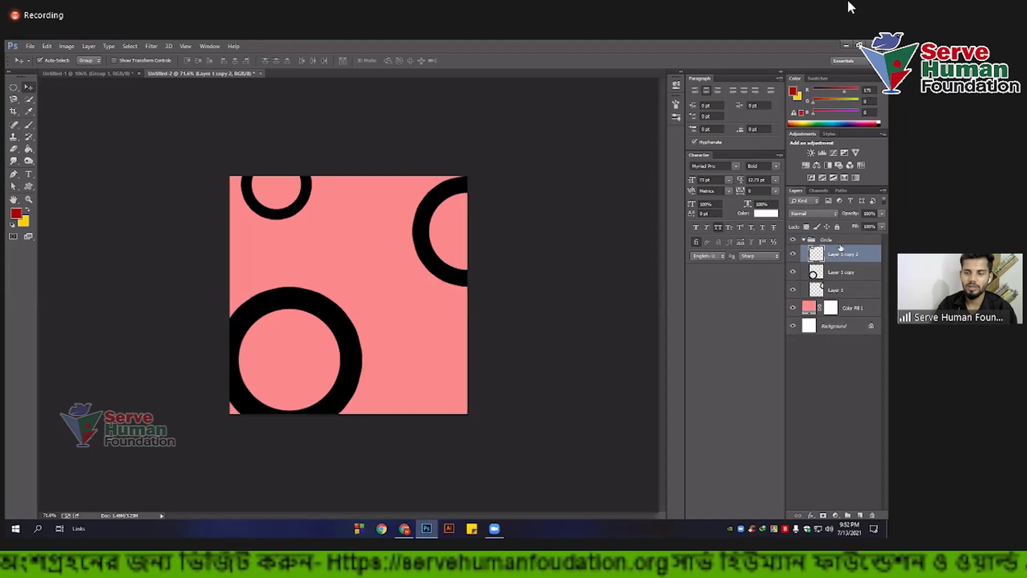
{"action": "left_click", "coordinate": [794, 240]}
{"action": "left_click", "coordinate": [794, 240]}
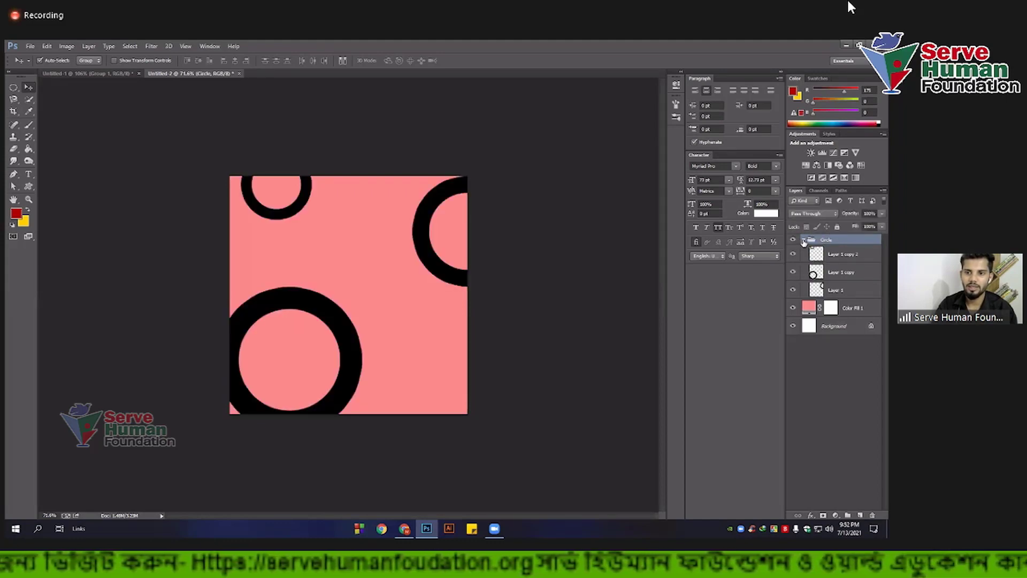
Step: Add a white fill clipped to the circles and fade the Circle group to about 27% opacity
{"action": "left_click", "coordinate": [836, 515]}
{"action": "left_click", "coordinate": [841, 315]}
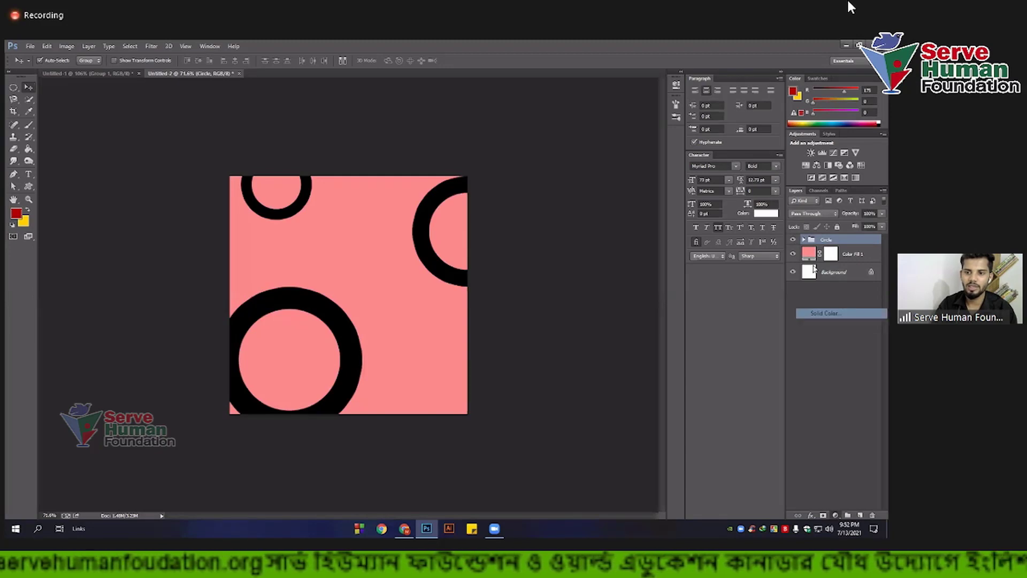
{"action": "left_click", "coordinate": [673, 169]}
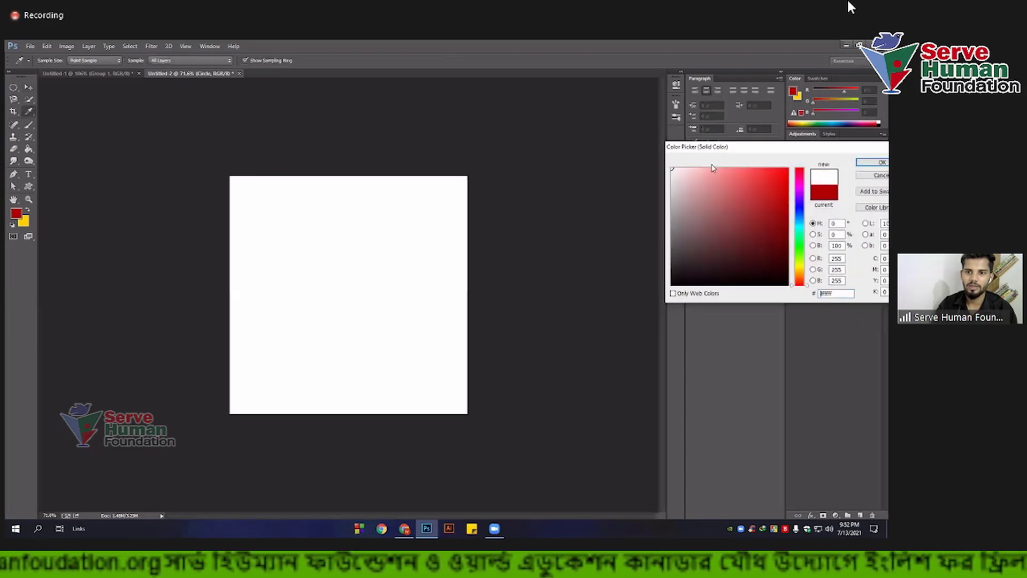
{"action": "left_click", "coordinate": [872, 162]}
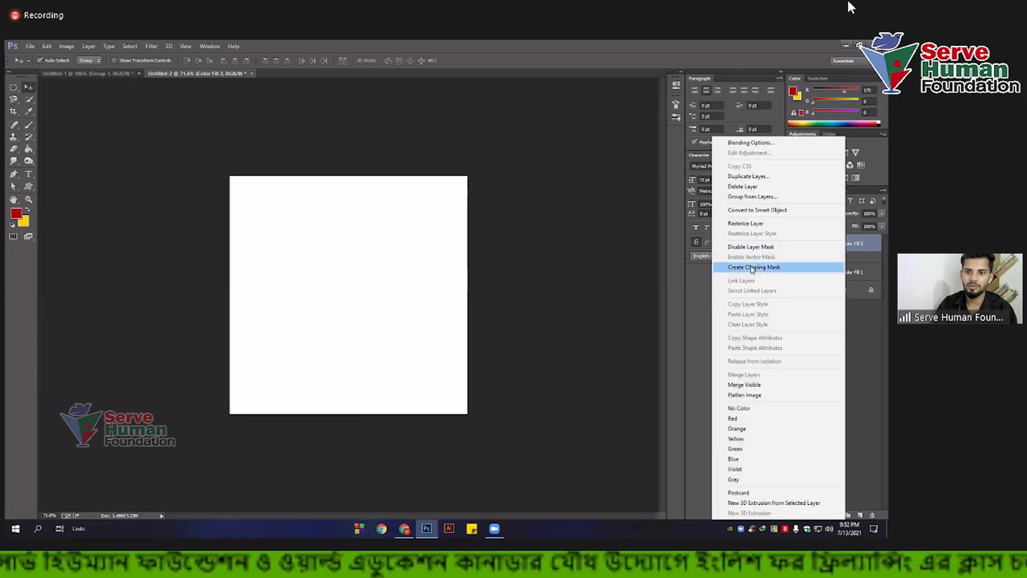
{"action": "left_click", "coordinate": [750, 266]}
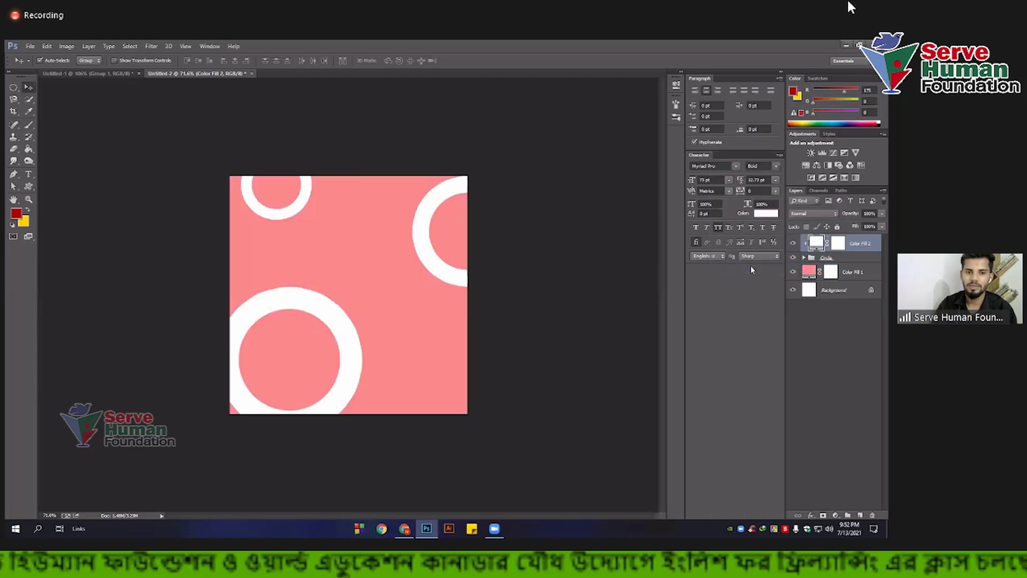
{"action": "left_click", "coordinate": [829, 257]}
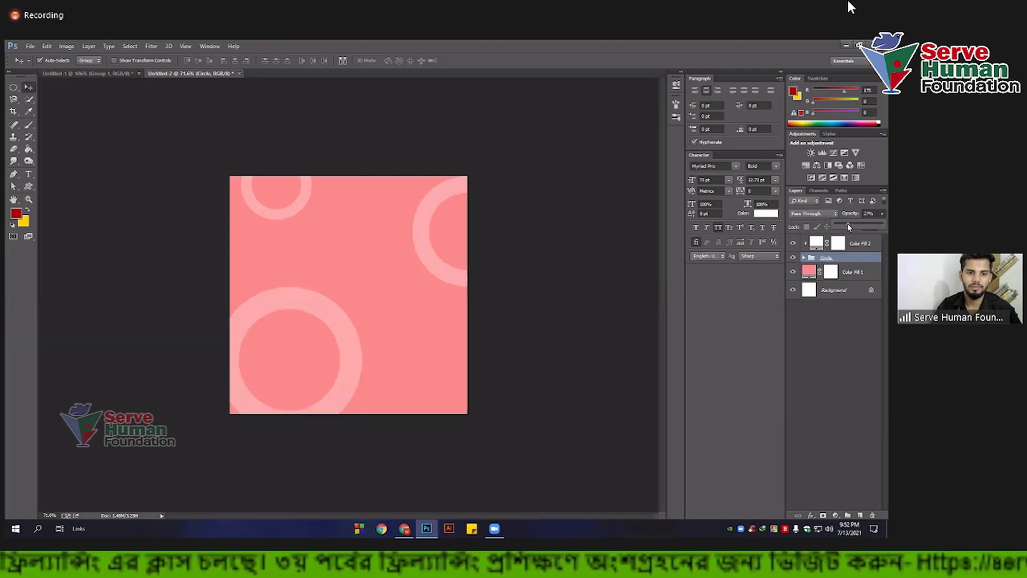
{"action": "left_click_drag", "start_coordinate": [847, 223], "coordinate": [846, 224]}
Step: Recolour the Color Fill 1 background from pink to a bright, saturated sky blue
{"action": "left_click", "coordinate": [585, 281]}
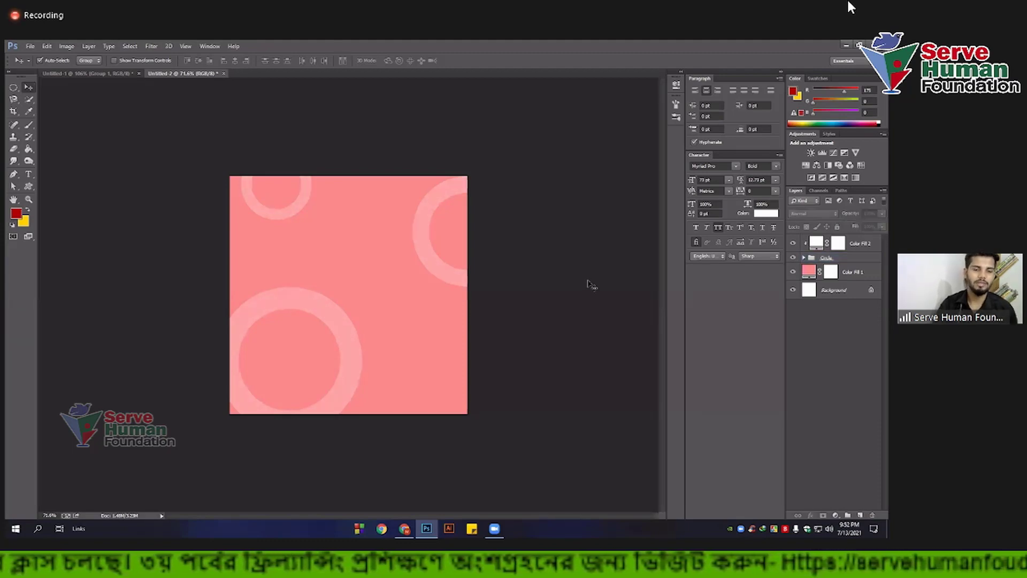
{"action": "scroll", "coordinate": [344, 308], "scroll_direction": "down", "scroll_amount": 2}
{"action": "scroll", "coordinate": [344, 309], "scroll_direction": "up", "scroll_amount": 2}
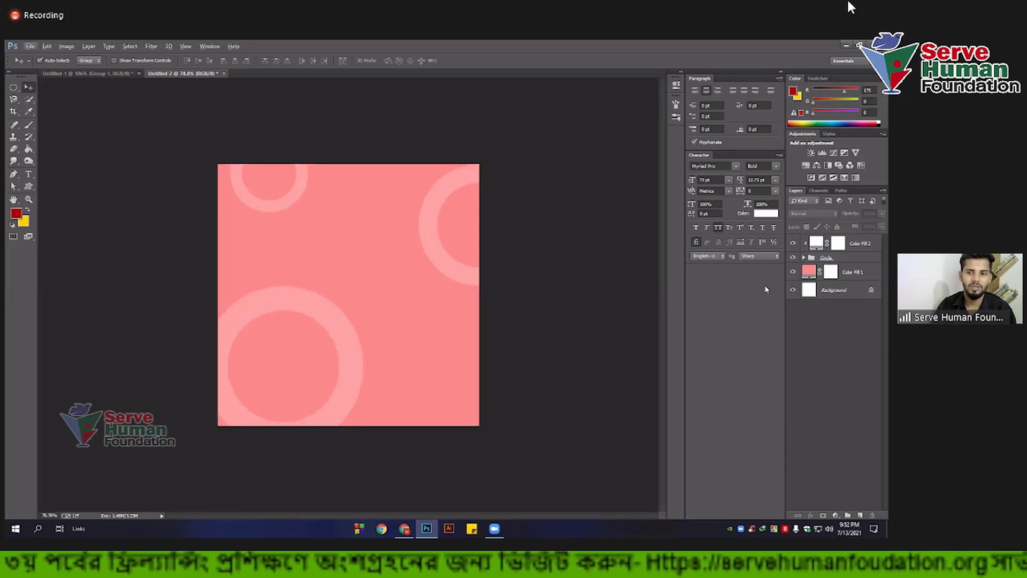
{"action": "double_click", "coordinate": [809, 272]}
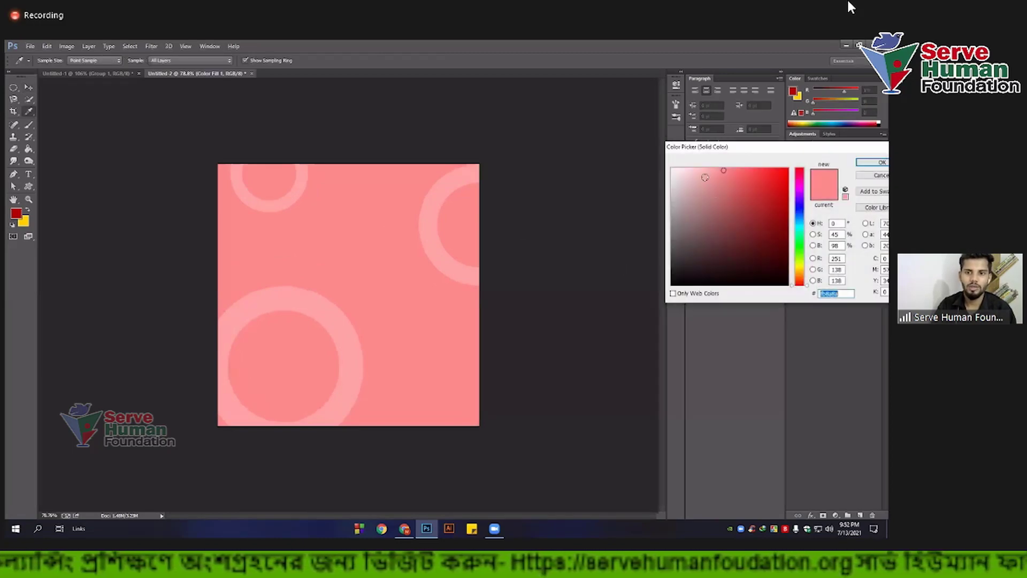
{"action": "left_click", "coordinate": [703, 169]}
{"action": "left_click", "coordinate": [799, 224]}
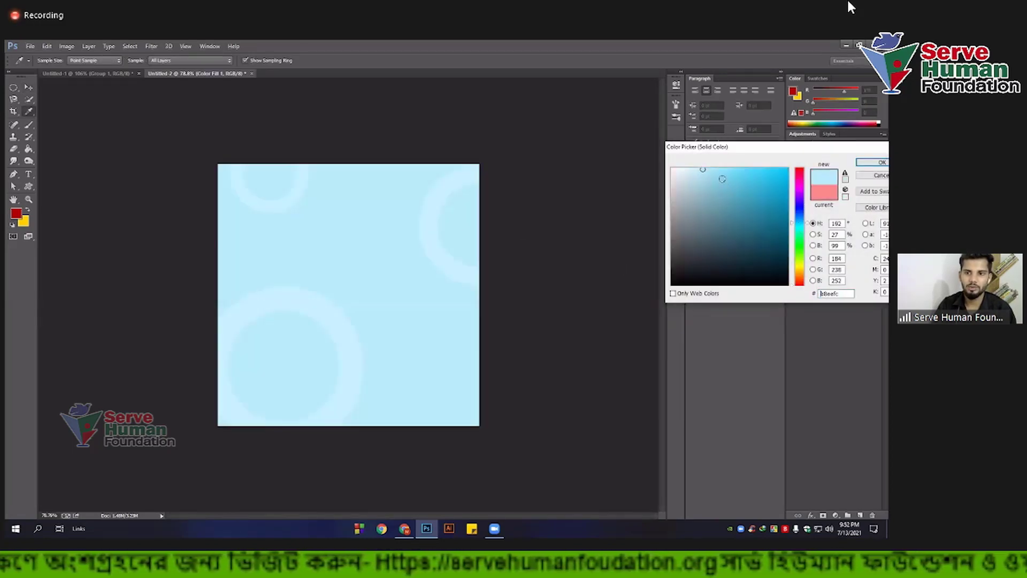
{"action": "left_click_drag", "start_coordinate": [726, 176], "coordinate": [763, 175]}
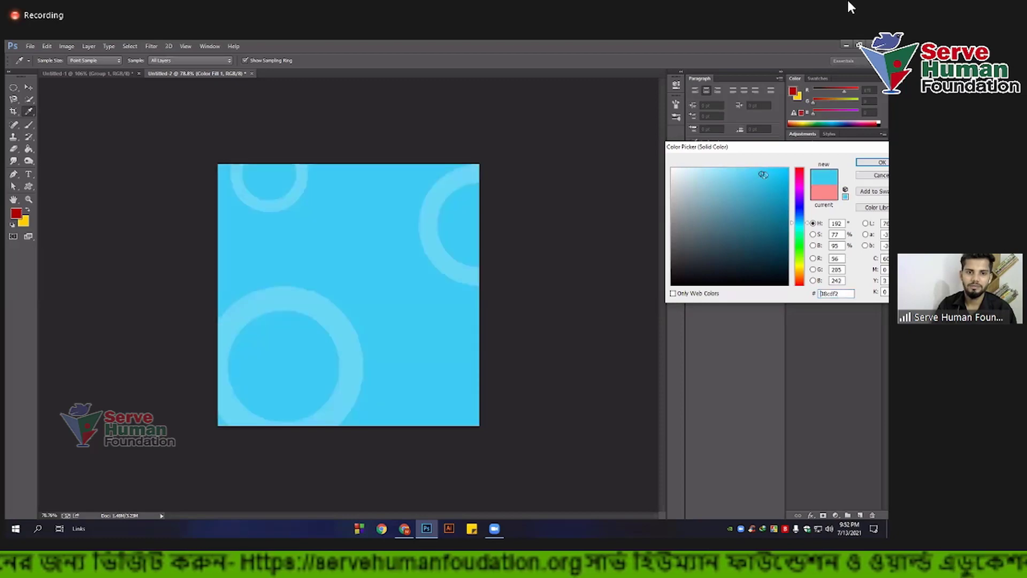
{"action": "left_click", "coordinate": [867, 163]}
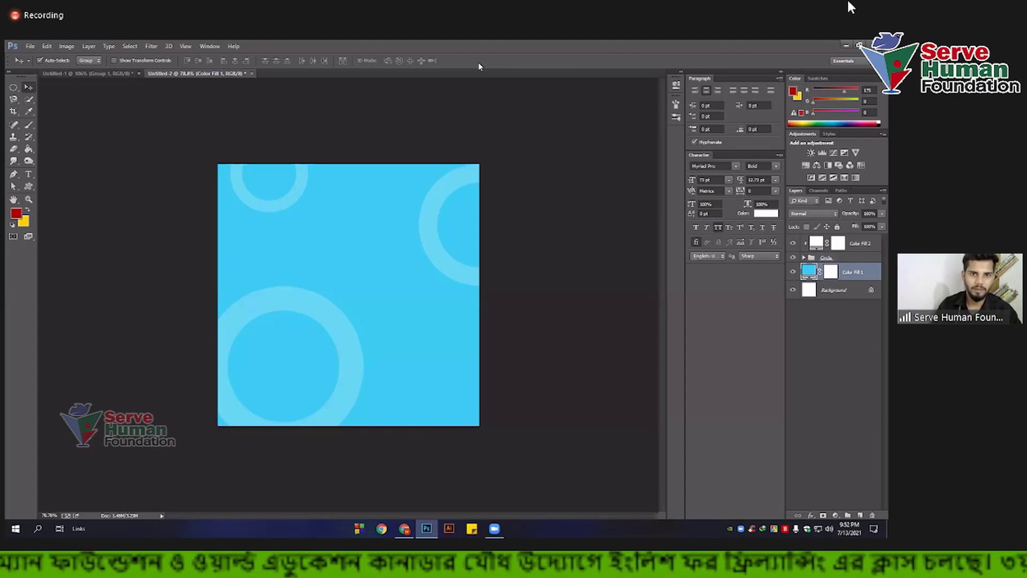
{"action": "key", "text": "alt+Tab"}
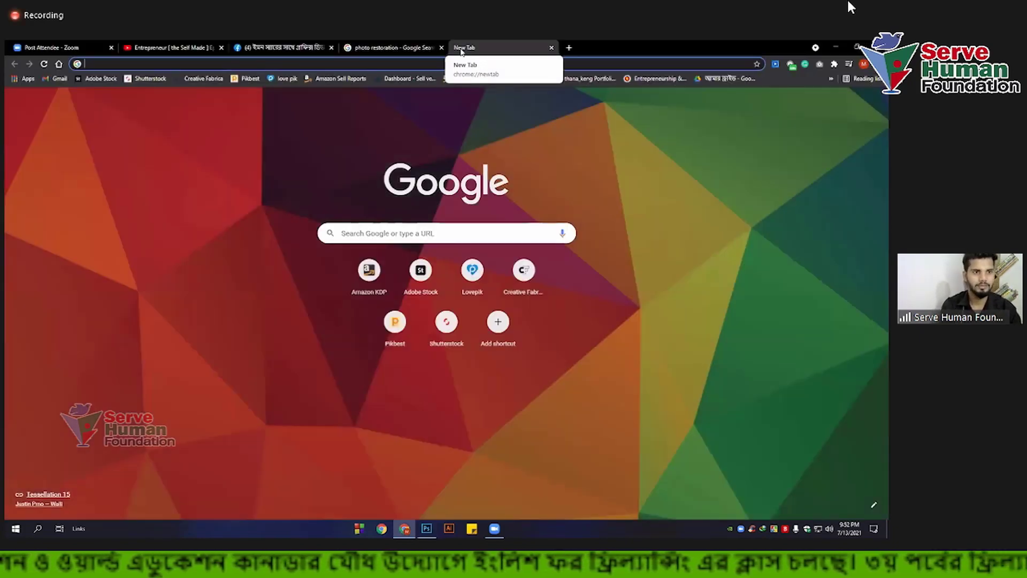
Step: Search Google Images for 'eid mubarak poster design' and copy an Eid illustration
{"action": "type", "text": "eid "}
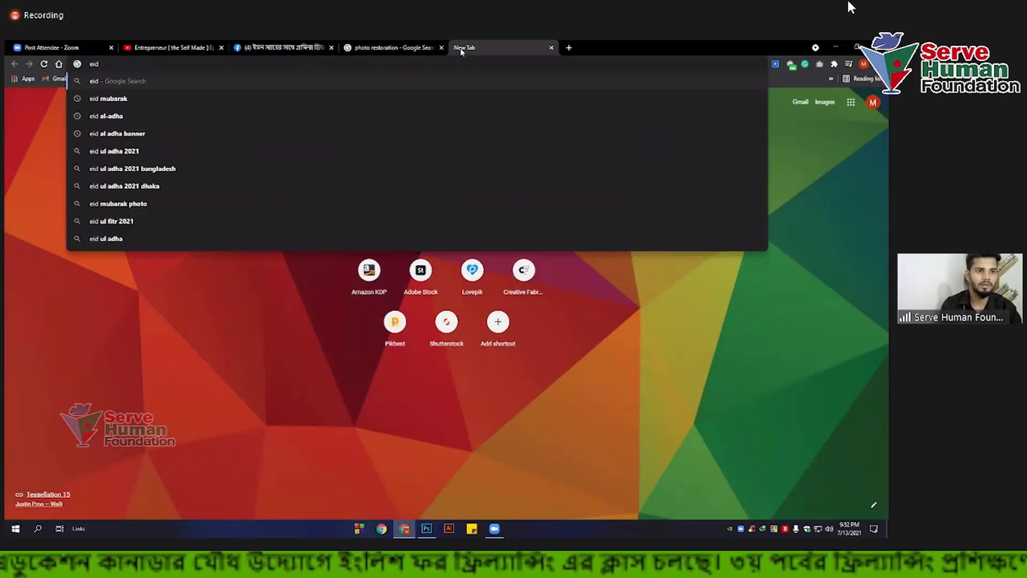
{"action": "type", "text": "mubarak"}
{"action": "key", "text": "Down"}
{"action": "key", "text": "Return"}
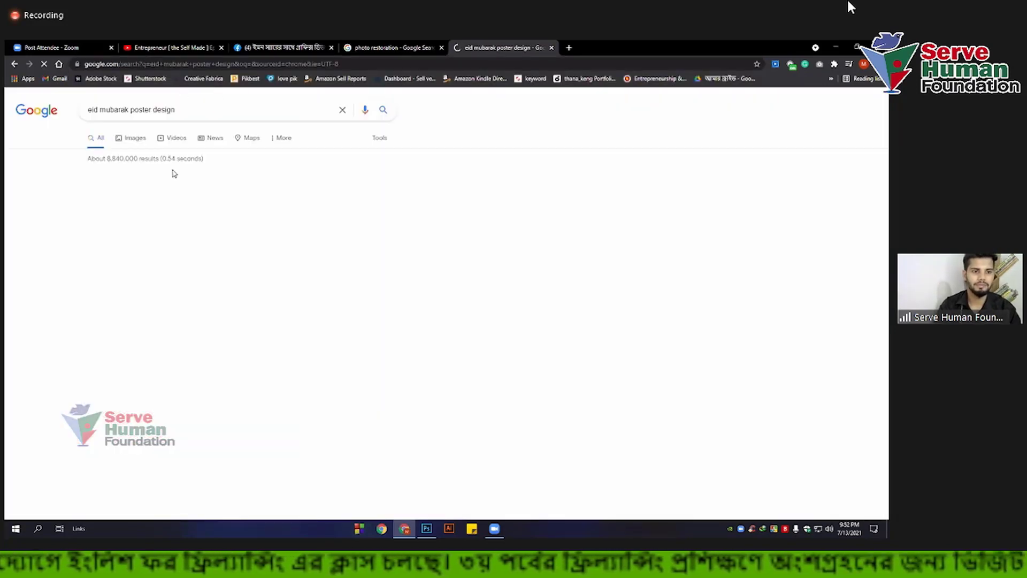
{"action": "left_click", "coordinate": [135, 140]}
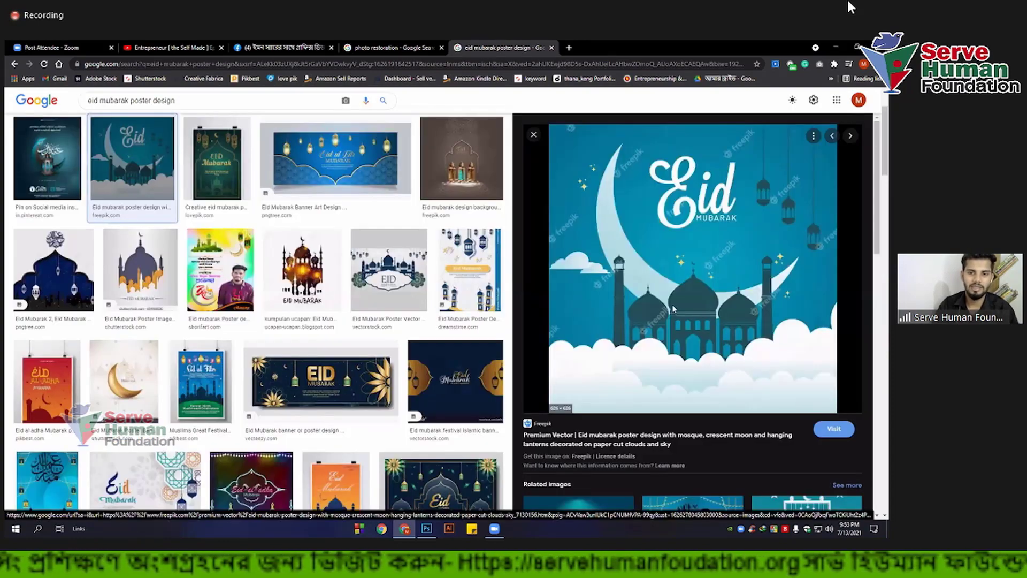
{"action": "right_click", "coordinate": [656, 250]}
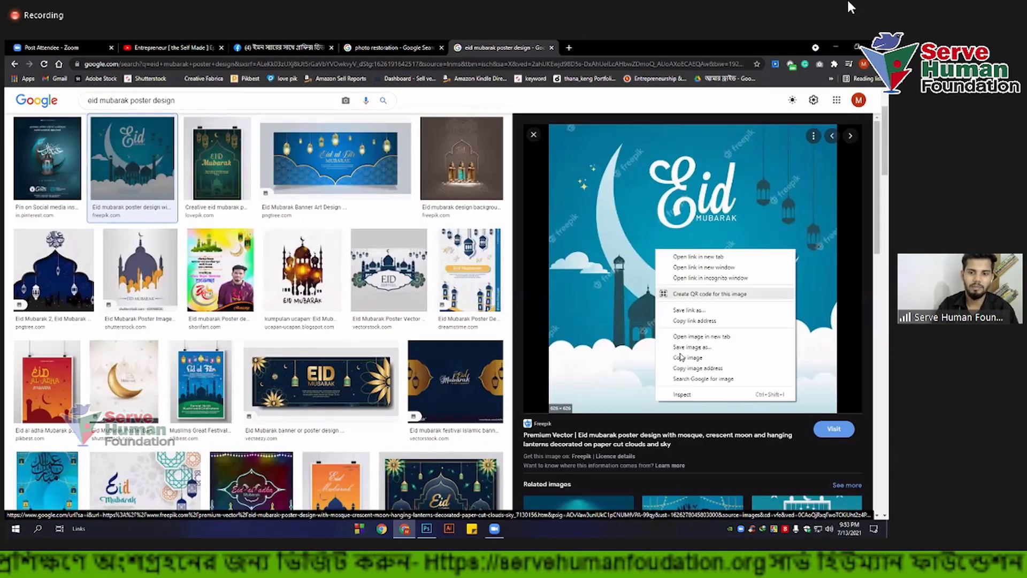
{"action": "left_click", "coordinate": [687, 357]}
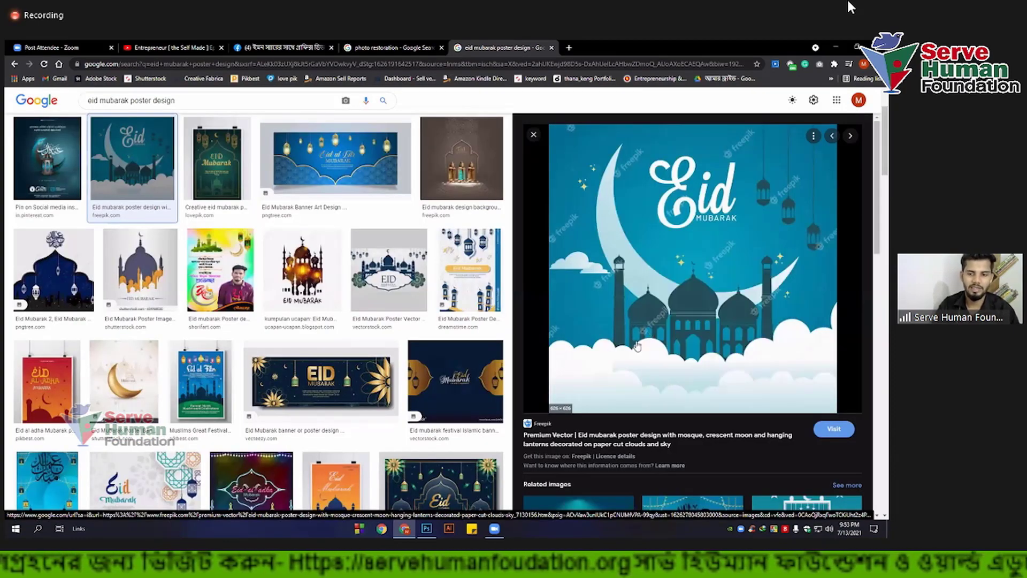
{"action": "left_click", "coordinate": [426, 529]}
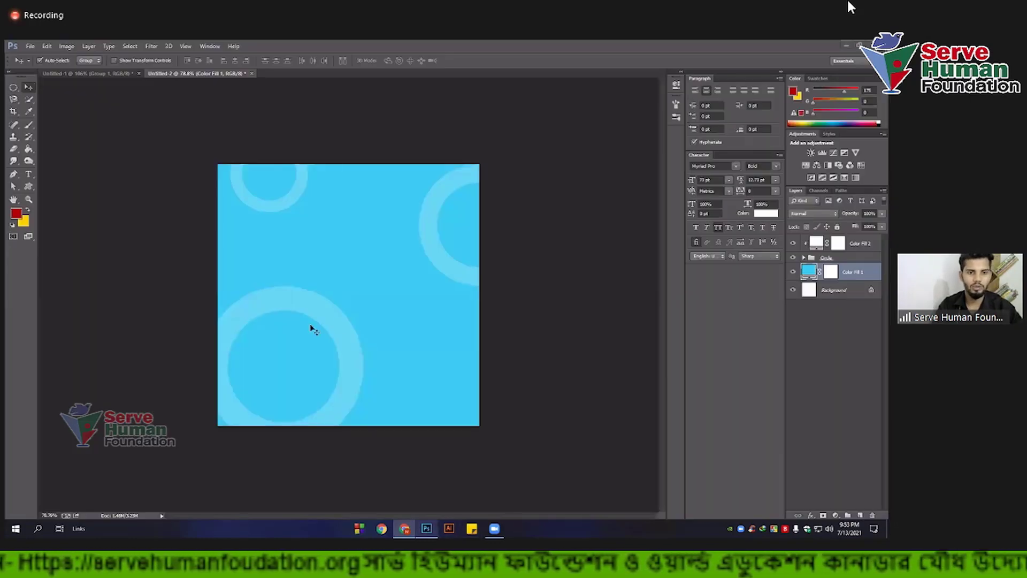
Step: Paste the Eid illustration as Layer 2 and scale it down evenly around its centre
{"action": "key", "text": "ctrl+v"}
{"action": "key", "text": "ctrl+t"}
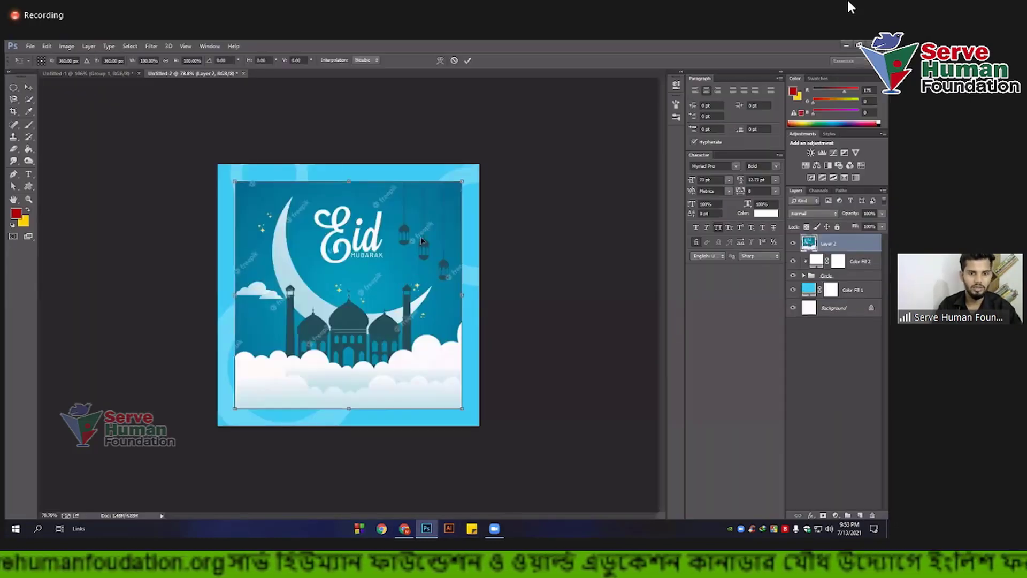
{"action": "left_click_drag", "start_coordinate": [449, 185], "coordinate": [438, 191]}
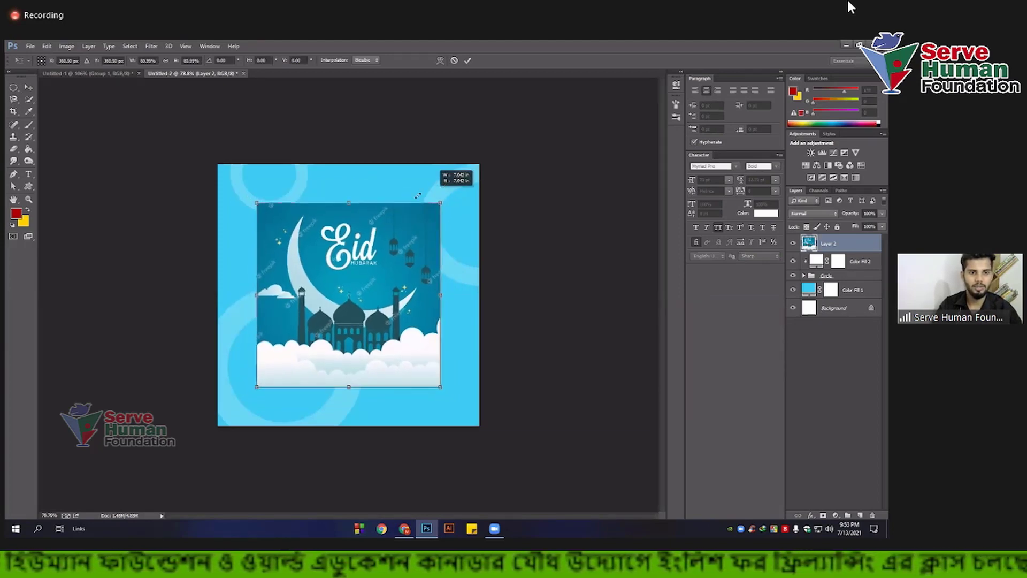
{"action": "left_click_drag", "start_coordinate": [417, 195], "coordinate": [423, 194]}
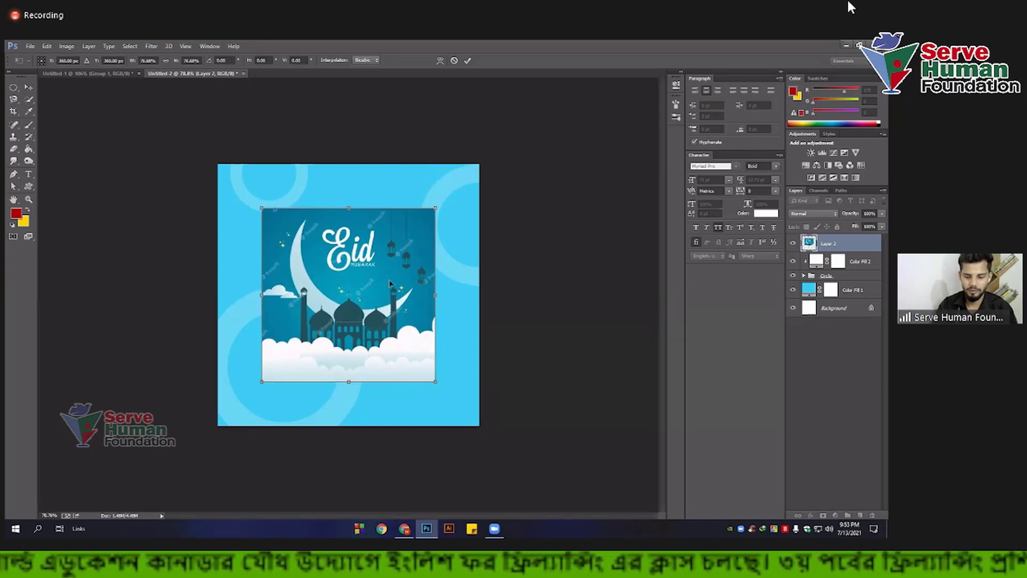
{"action": "key", "text": "Return"}
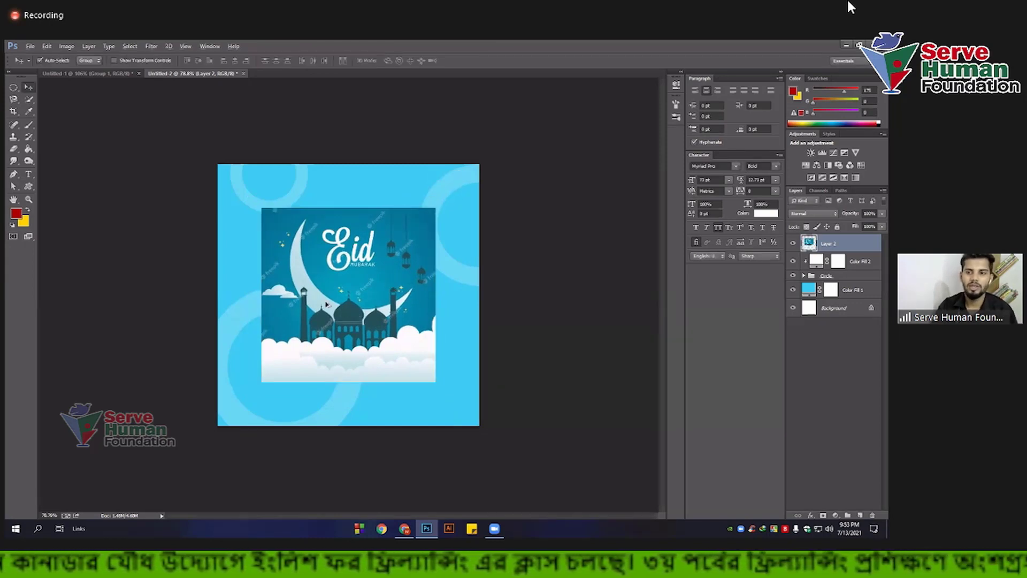
Step: Review the centred illustration and reconfirm its size with Free Transform
{"action": "scroll", "coordinate": [338, 296], "scroll_direction": "up", "scroll_amount": 1}
{"action": "scroll", "coordinate": [339, 296], "scroll_direction": "up", "scroll_amount": 1}
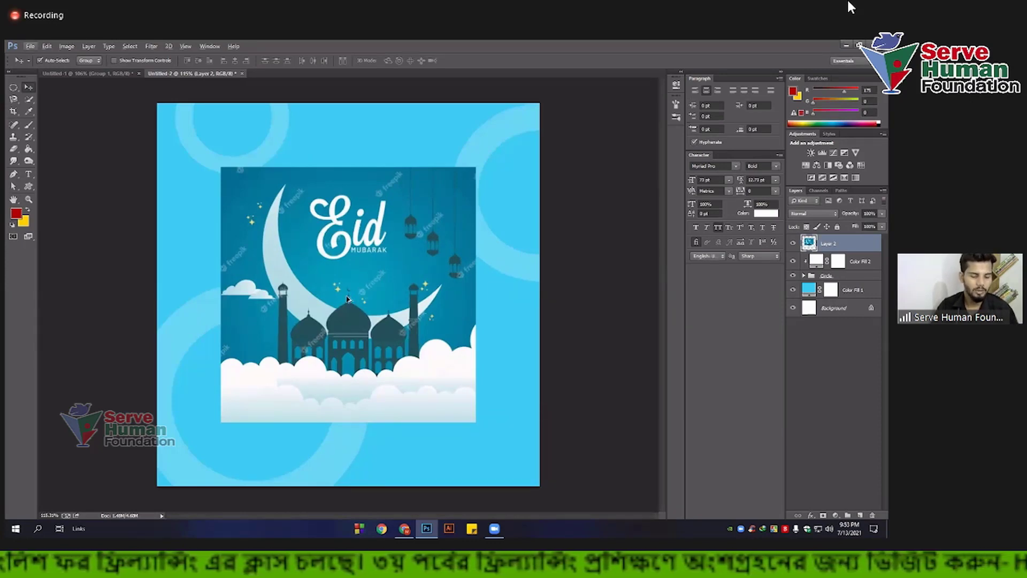
{"action": "scroll", "coordinate": [347, 299], "scroll_direction": "down", "scroll_amount": 2}
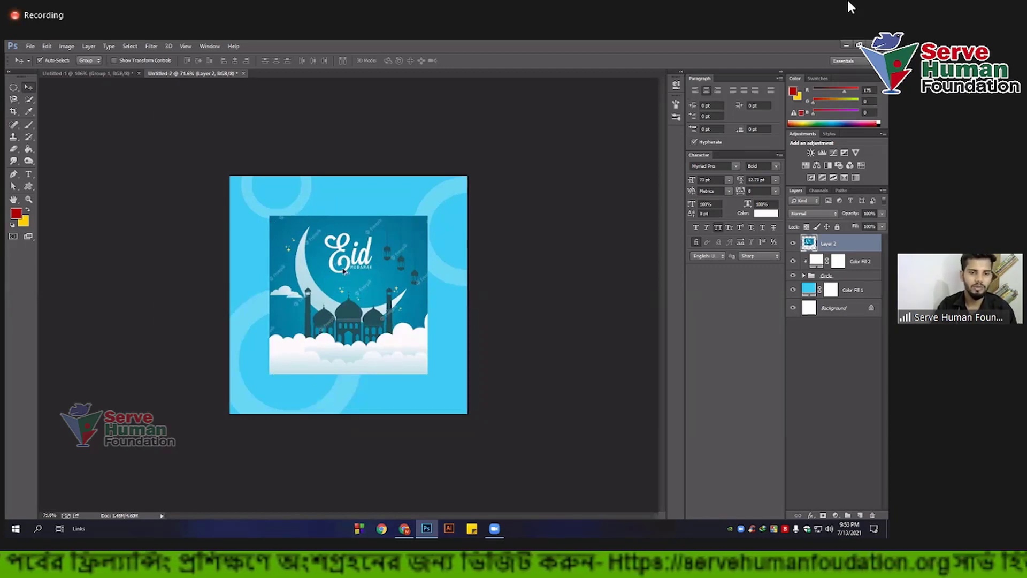
{"action": "scroll", "coordinate": [345, 272], "scroll_direction": "up", "scroll_amount": 1}
{"action": "key", "text": "ctrl+t"}
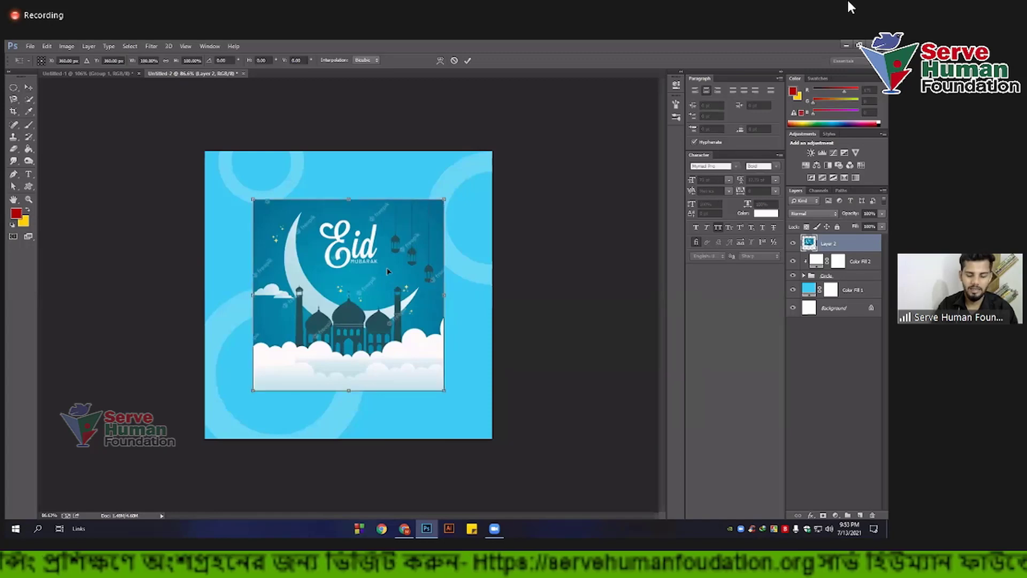
{"action": "key", "text": "Return"}
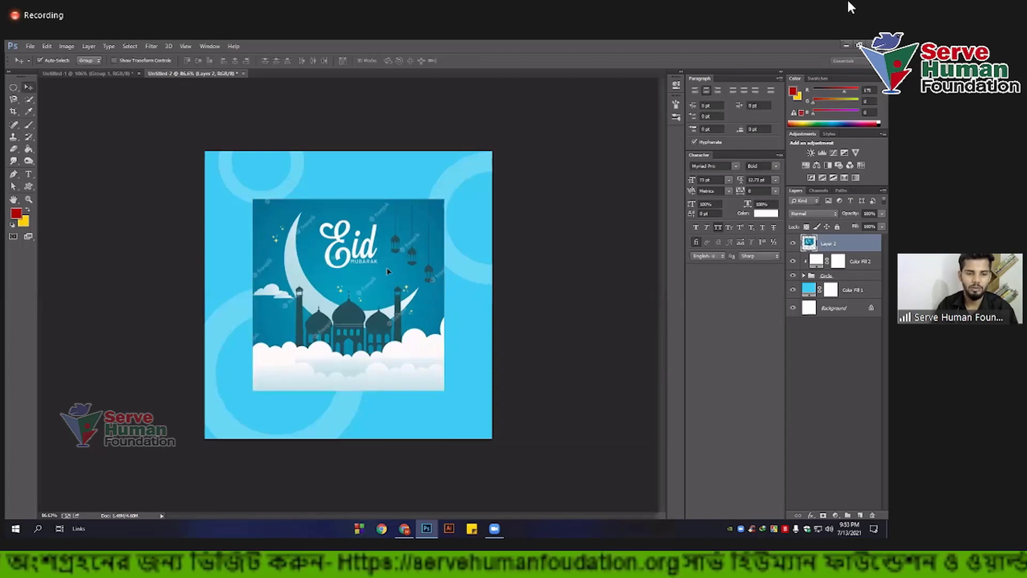
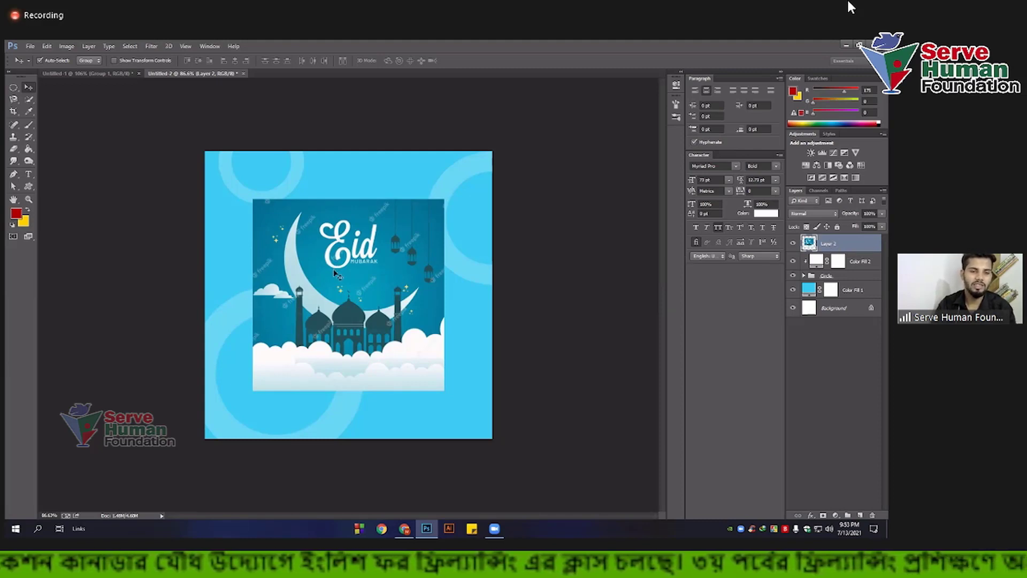
Step: Convert the Eid poster layer, Layer 2, to a smart object and zoom in on it
{"action": "right_click", "coordinate": [842, 245]}
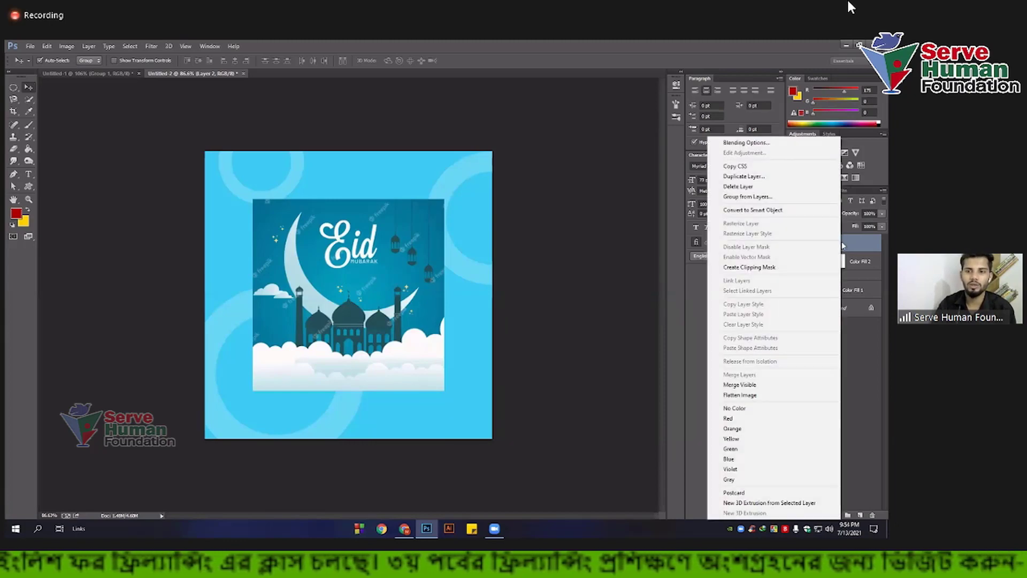
{"action": "left_click", "coordinate": [773, 210]}
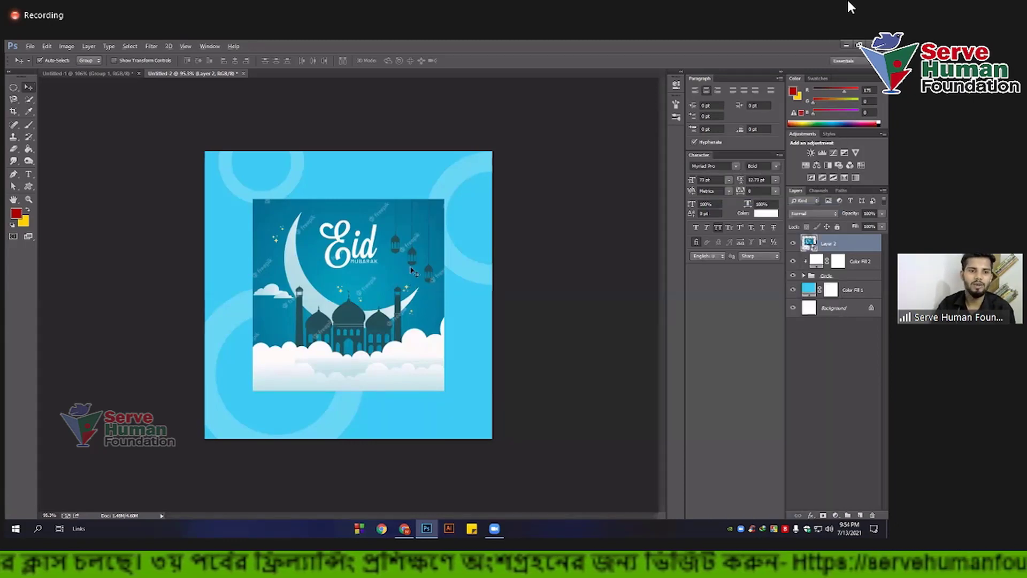
{"action": "scroll", "coordinate": [353, 249], "scroll_direction": "up", "scroll_amount": 2}
{"action": "scroll", "coordinate": [345, 281], "scroll_direction": "down", "scroll_amount": 3}
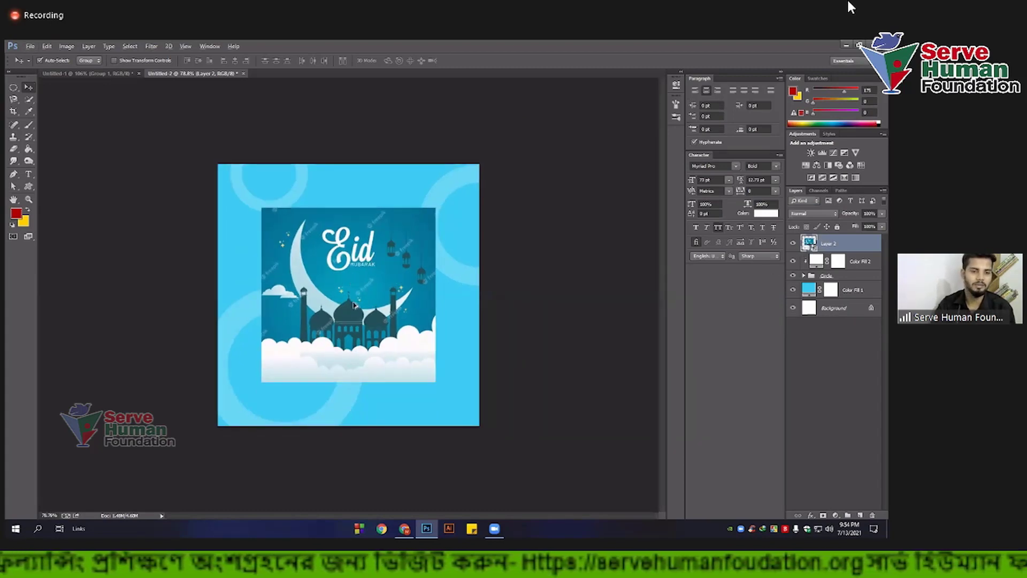
{"action": "scroll", "coordinate": [355, 305], "scroll_direction": "up", "scroll_amount": 1}
{"action": "scroll", "coordinate": [357, 303], "scroll_direction": "up", "scroll_amount": 1}
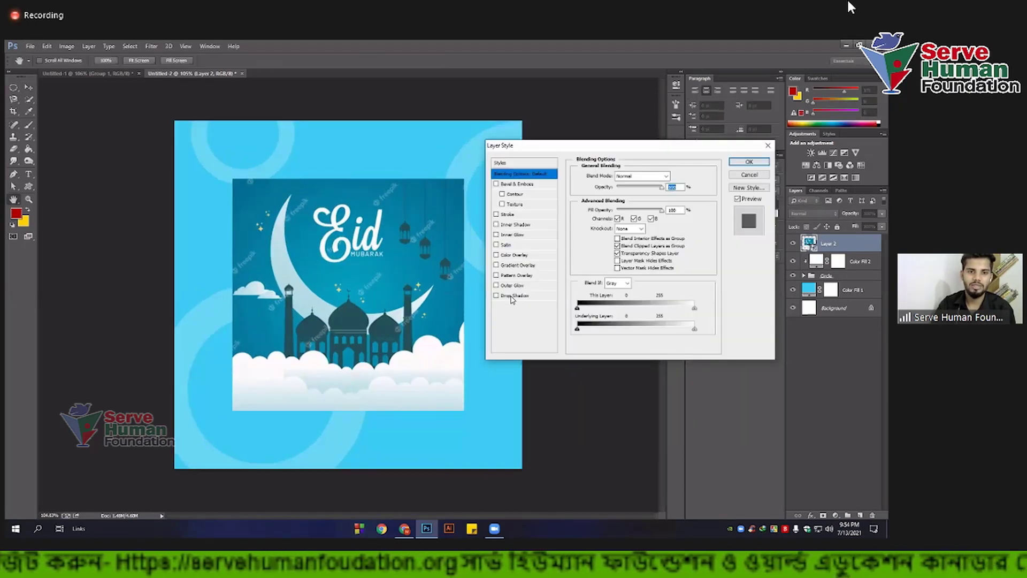
Step: Enable a Drop Shadow on the poster card and set its distance to 0
{"action": "left_click", "coordinate": [512, 296]}
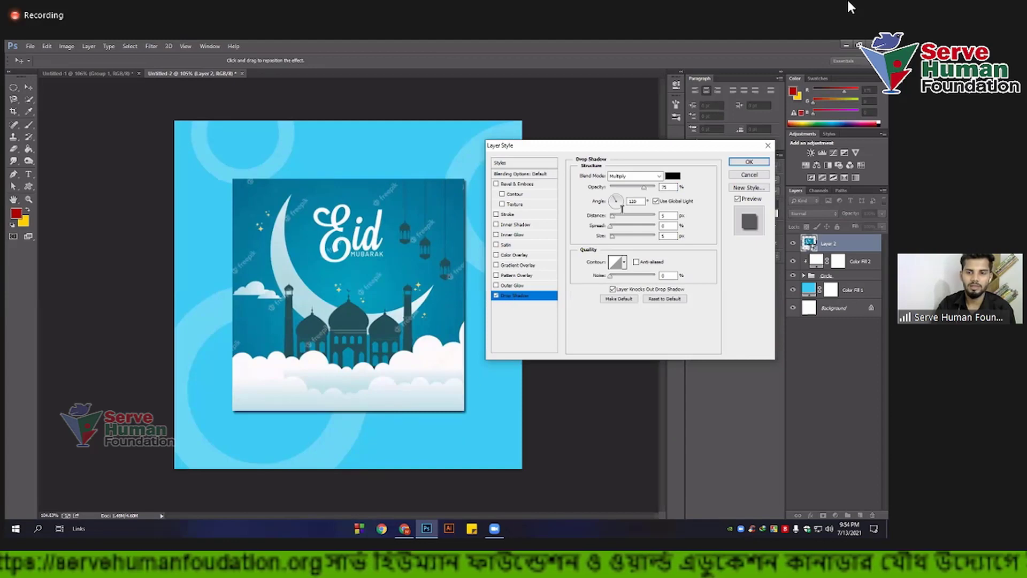
{"action": "left_click_drag", "start_coordinate": [644, 187], "coordinate": [656, 186]}
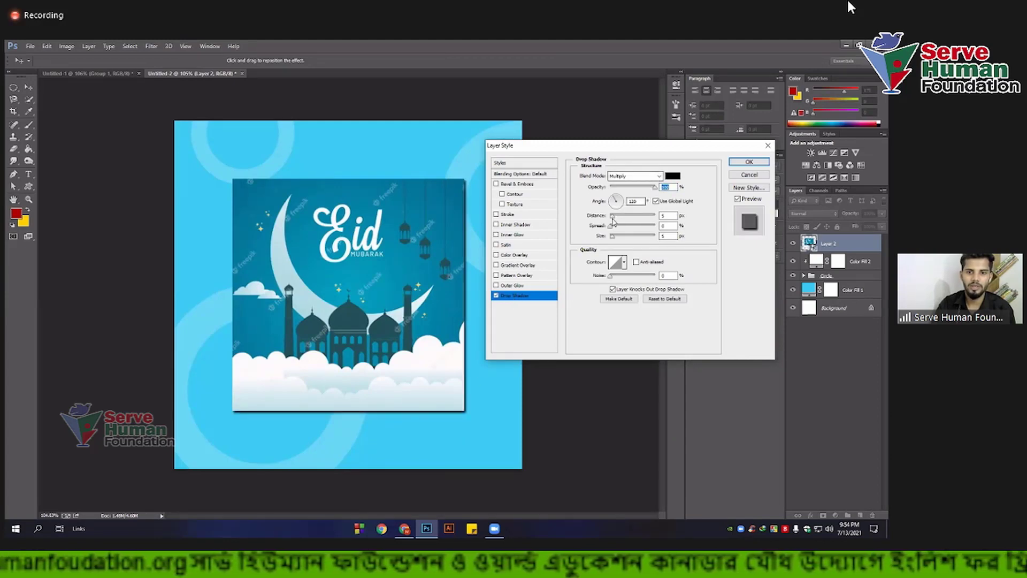
{"action": "mouse_move", "coordinate": [613, 216]}
{"action": "left_mouse_down"}
{"action": "mouse_move", "coordinate": [629, 226]}
{"action": "mouse_move", "coordinate": [623, 237]}
{"action": "mouse_move", "coordinate": [617, 229]}
{"action": "left_mouse_up"}
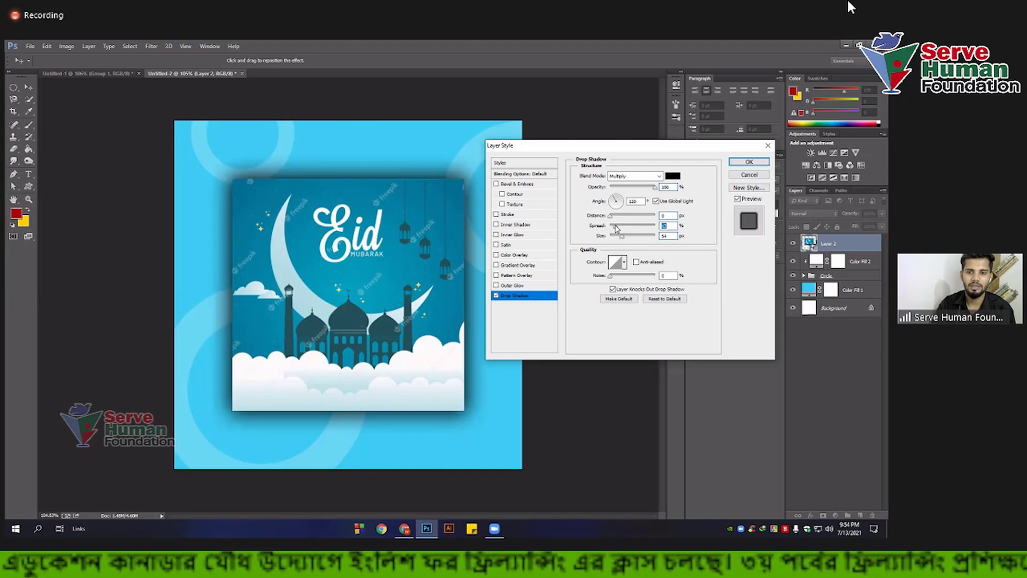
{"action": "left_click", "coordinate": [635, 188]}
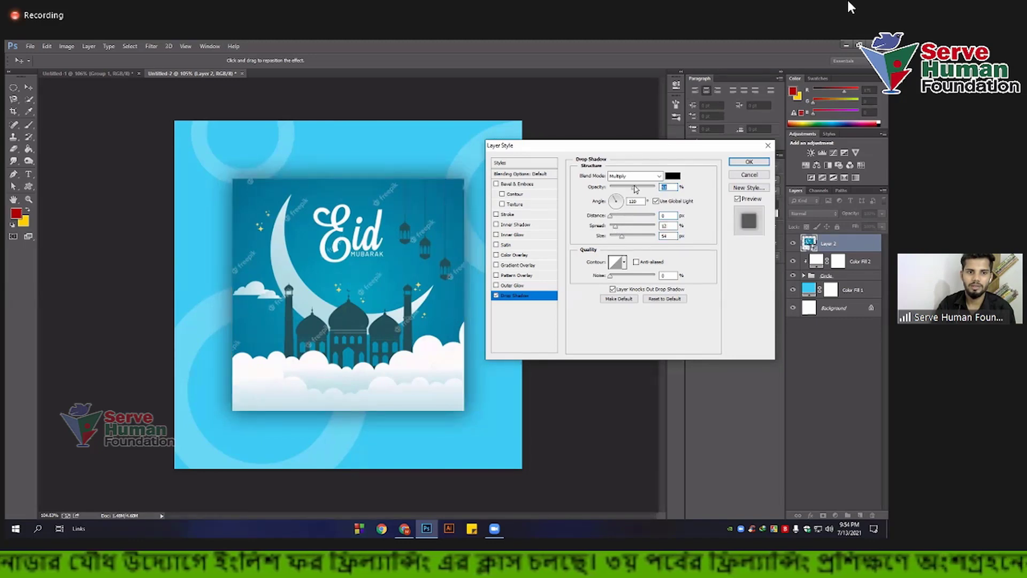
{"action": "left_click_drag", "start_coordinate": [635, 189], "coordinate": [632, 188]}
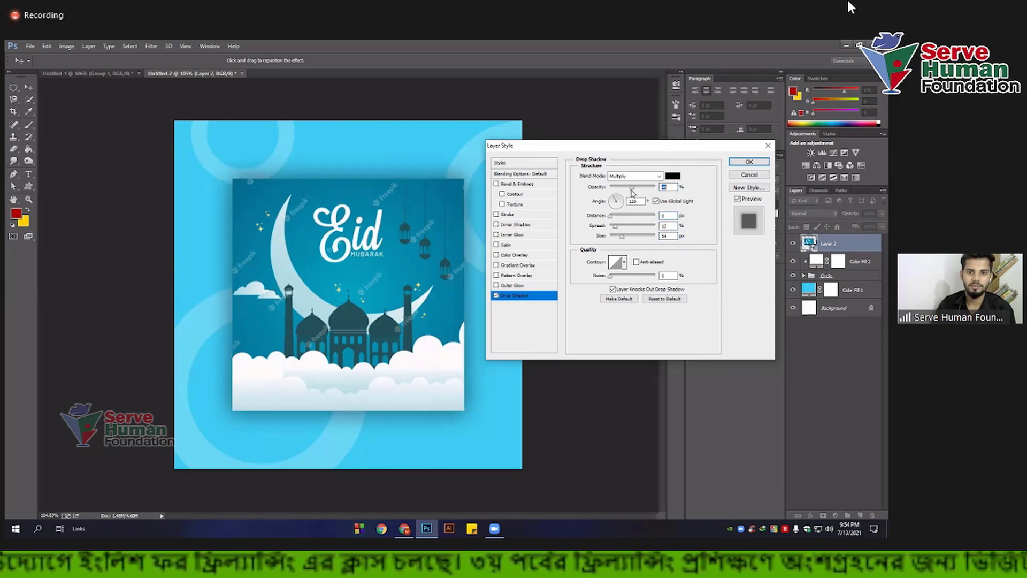
{"action": "left_click", "coordinate": [613, 217]}
{"action": "left_click_drag", "start_coordinate": [616, 217], "coordinate": [611, 216]}
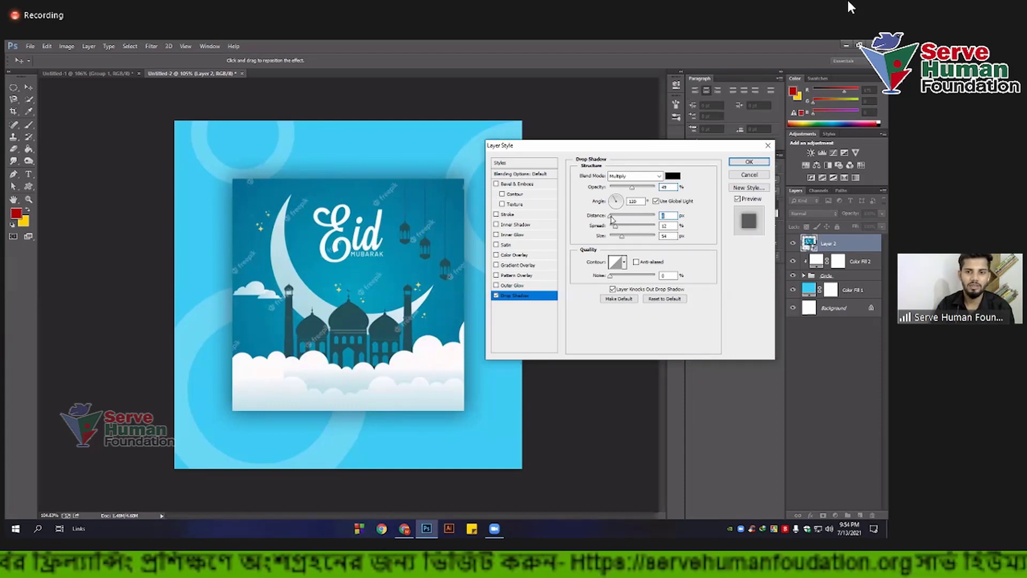
{"action": "left_click_drag", "start_coordinate": [615, 217], "coordinate": [610, 216]}
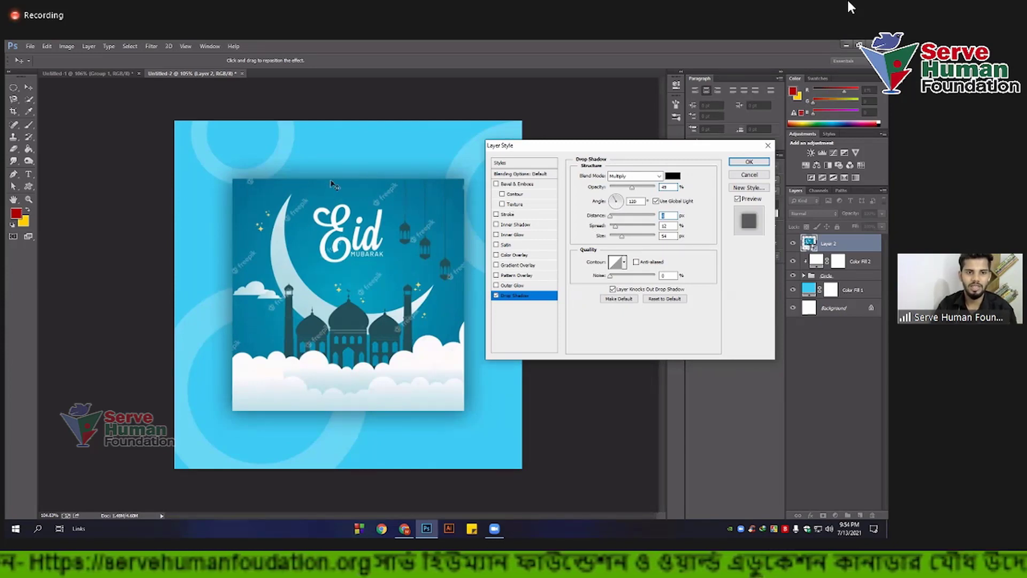
{"action": "left_click_drag", "start_coordinate": [265, 164], "coordinate": [365, 162]}
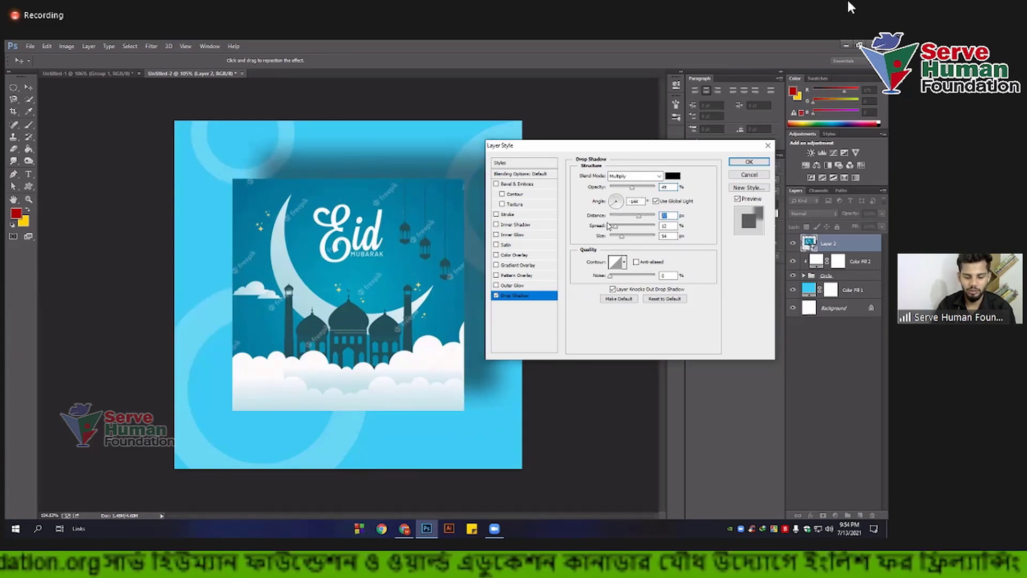
{"action": "type", "text": "0"}
{"action": "key", "text": "Tab"}
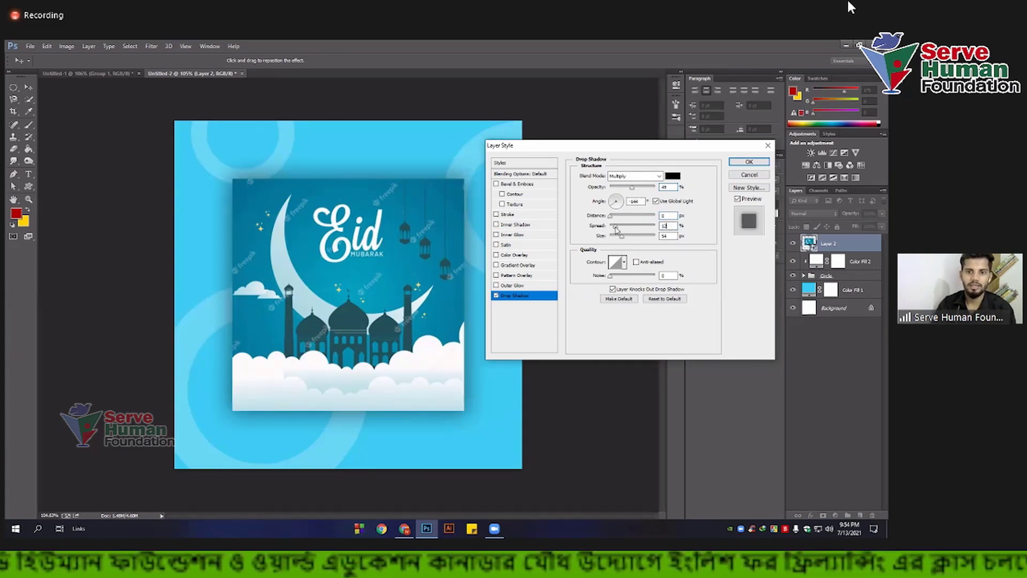
Step: Tune the shadow to 44% opacity and 40 px size, adjust its spread, and apply
{"action": "left_click_drag", "start_coordinate": [618, 229], "coordinate": [617, 229]}
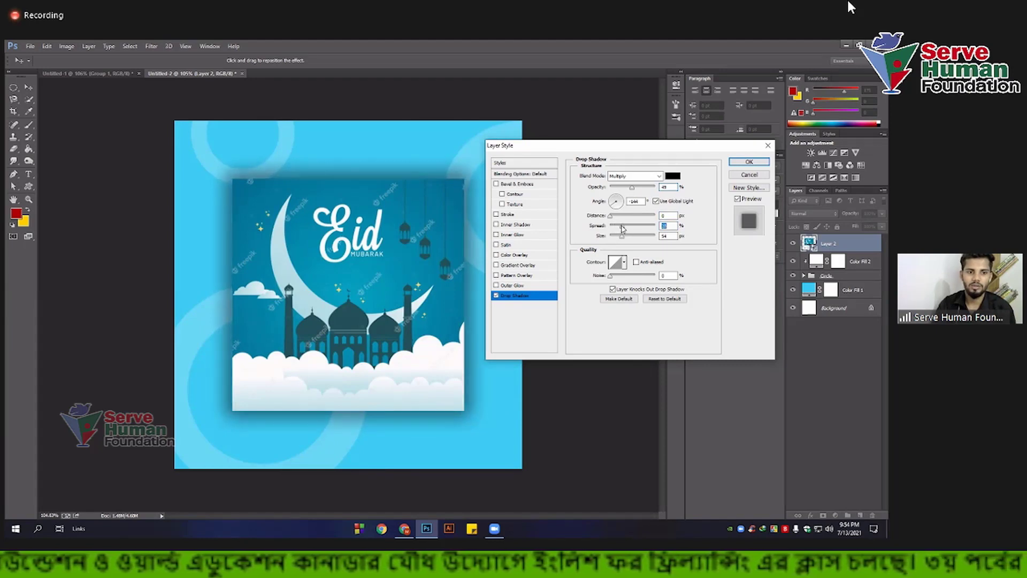
{"action": "left_click_drag", "start_coordinate": [635, 190], "coordinate": [642, 191]}
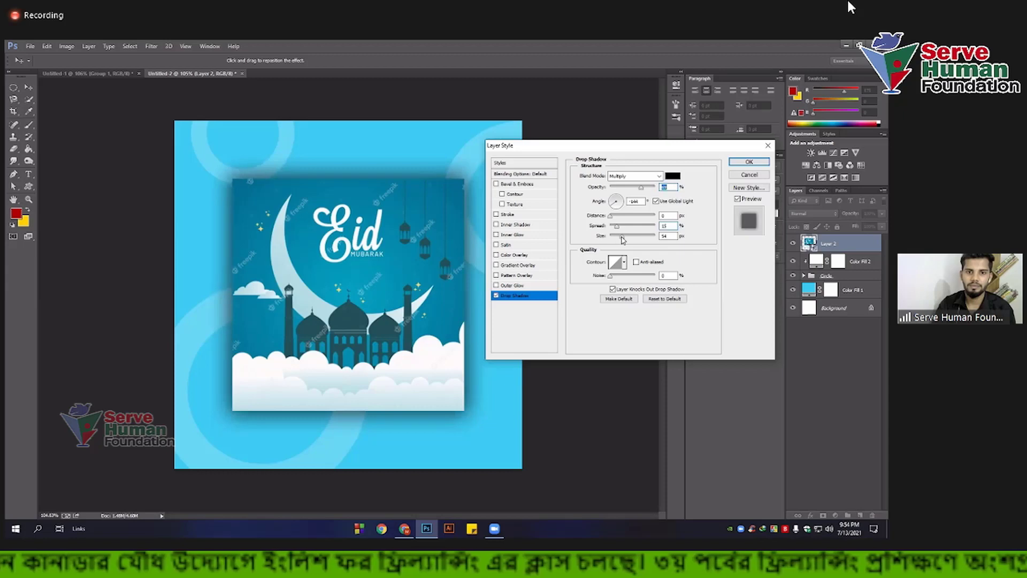
{"action": "left_click_drag", "start_coordinate": [622, 239], "coordinate": [619, 238]}
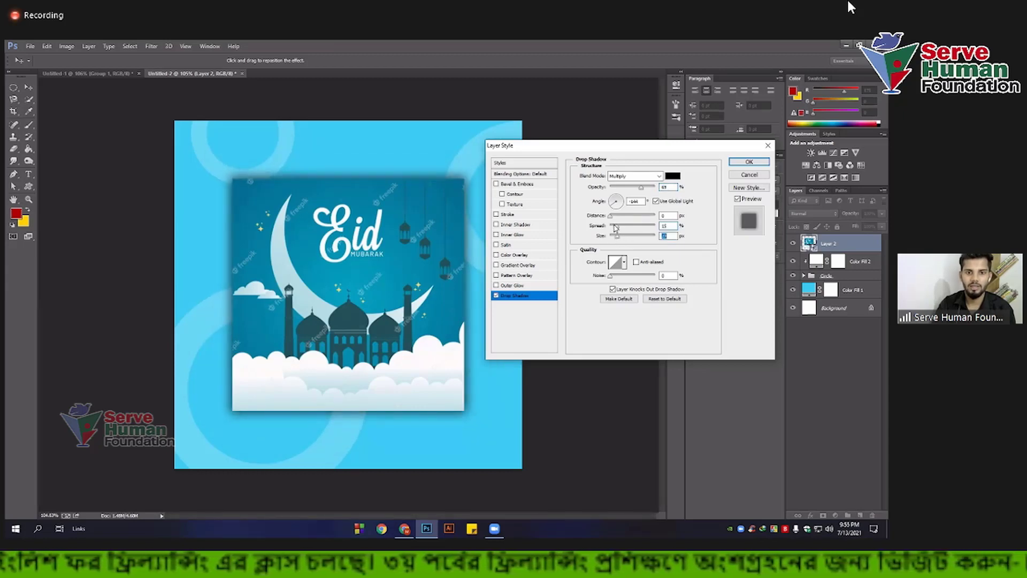
{"action": "left_click_drag", "start_coordinate": [617, 225], "coordinate": [613, 225]}
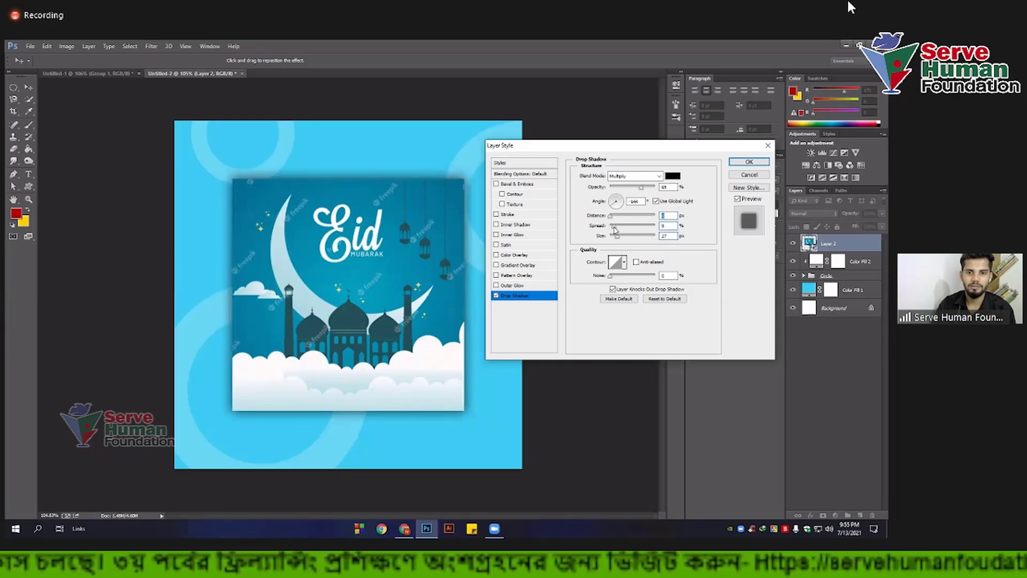
{"action": "left_click_drag", "start_coordinate": [614, 226], "coordinate": [621, 236]}
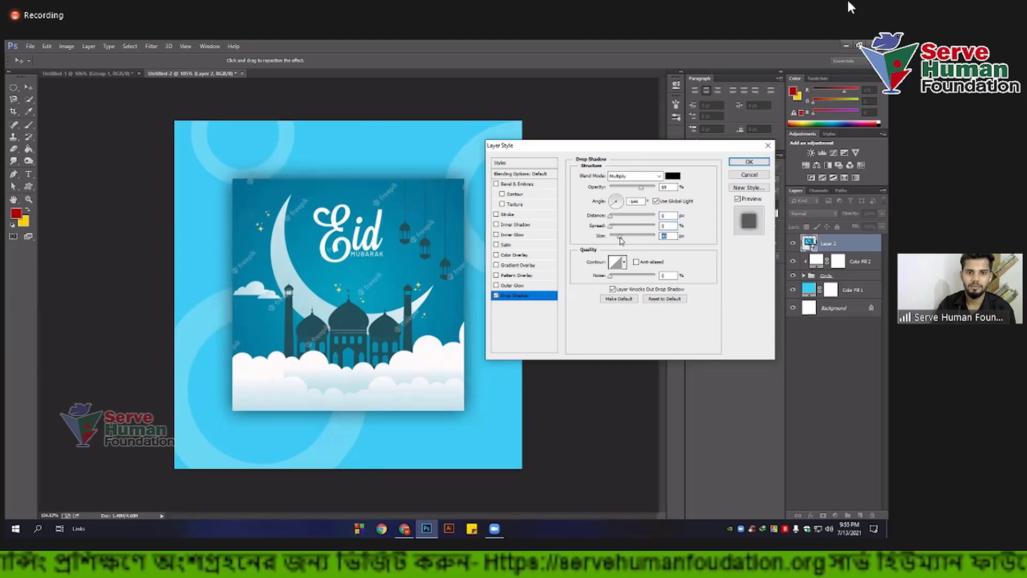
{"action": "left_click", "coordinate": [613, 227]}
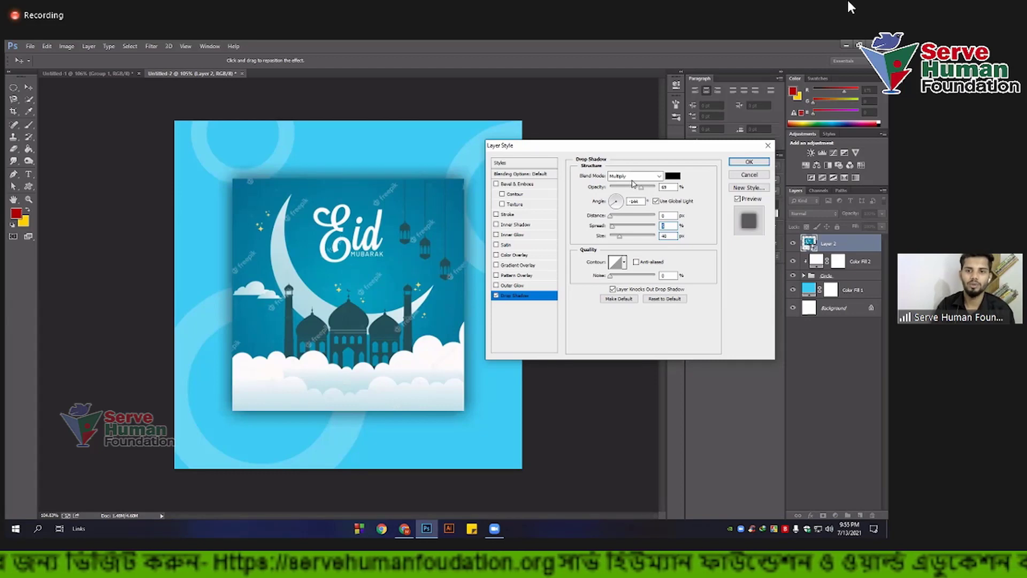
{"action": "left_click_drag", "start_coordinate": [641, 187], "coordinate": [633, 189]}
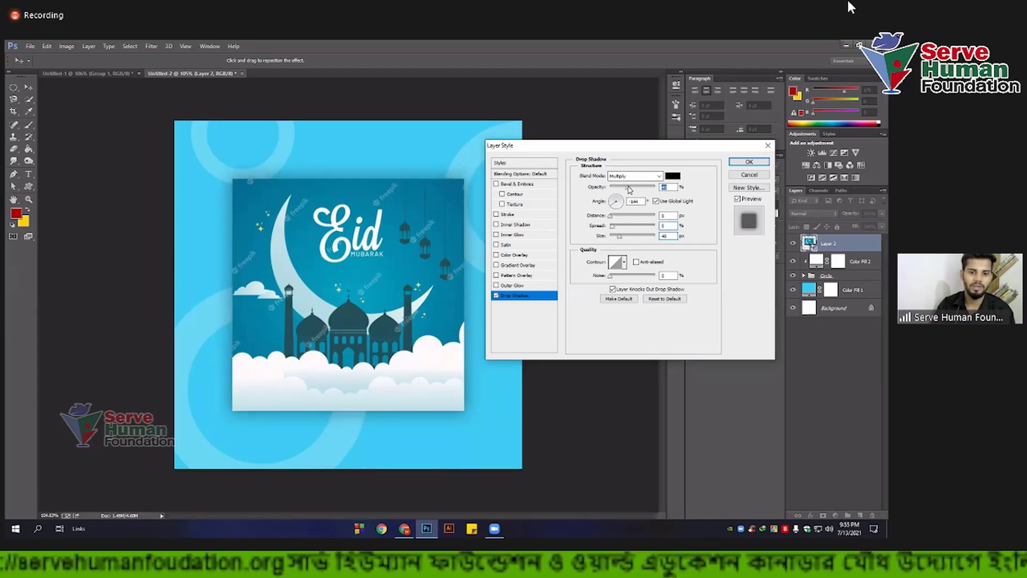
{"action": "left_click_drag", "start_coordinate": [630, 192], "coordinate": [631, 191]}
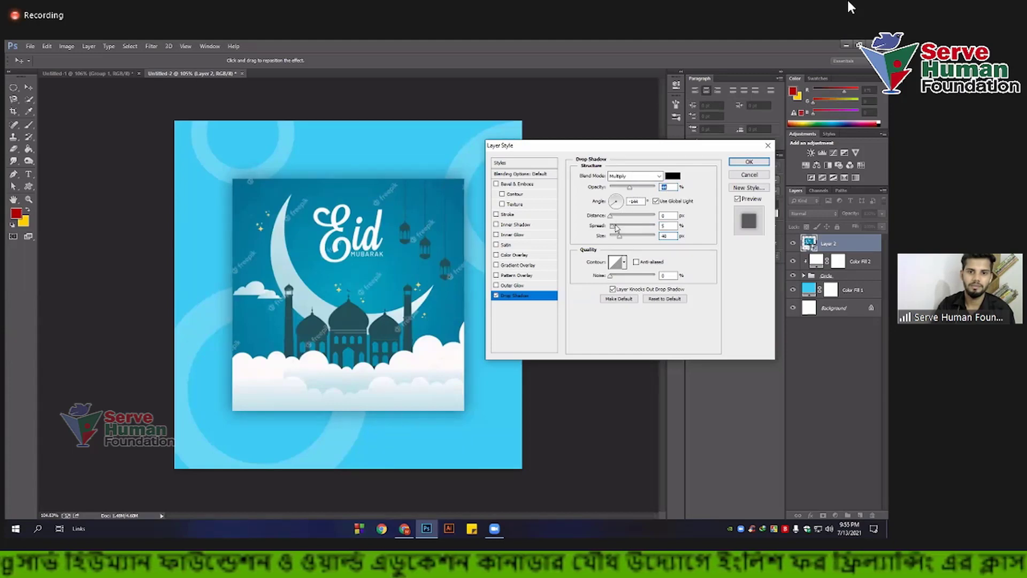
{"action": "left_click_drag", "start_coordinate": [615, 227], "coordinate": [618, 227]}
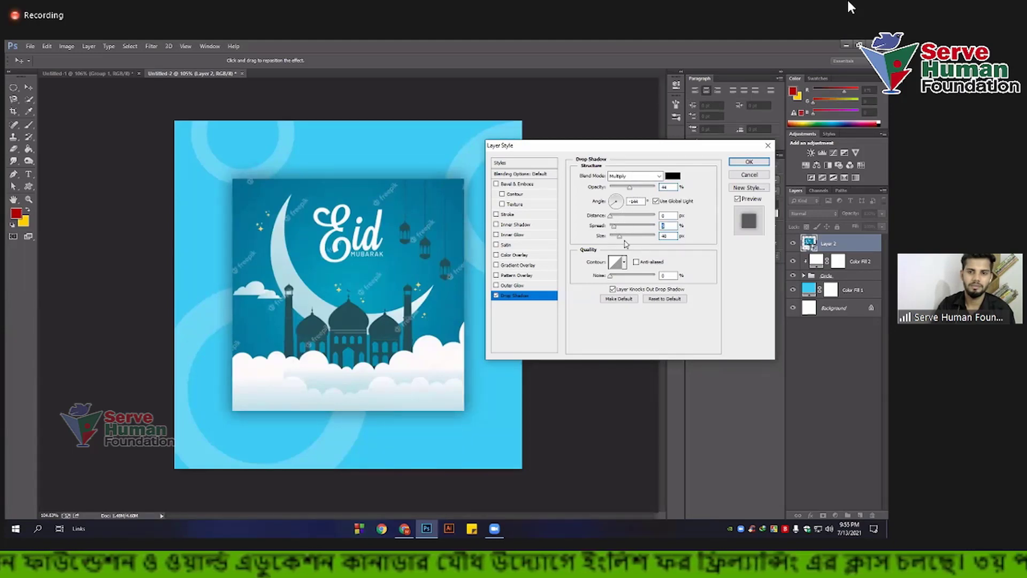
{"action": "left_click_drag", "start_coordinate": [622, 238], "coordinate": [619, 238]}
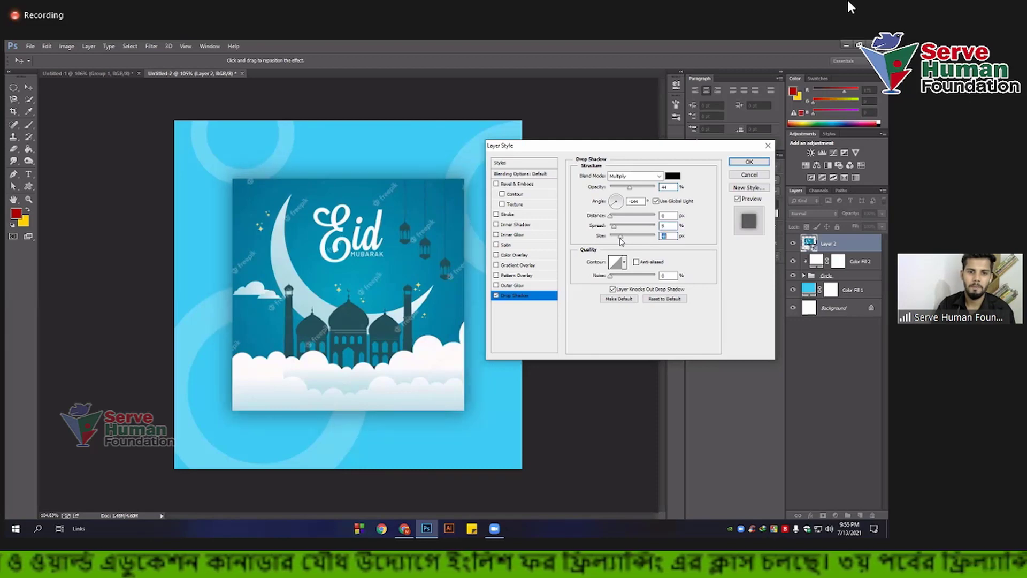
{"action": "left_click", "coordinate": [748, 162]}
Step: Recolour the Color Fill 1 background to the darker blue 016c91
{"action": "key", "text": "ctrl+minus"}
{"action": "key", "text": "ctrl+minus"}
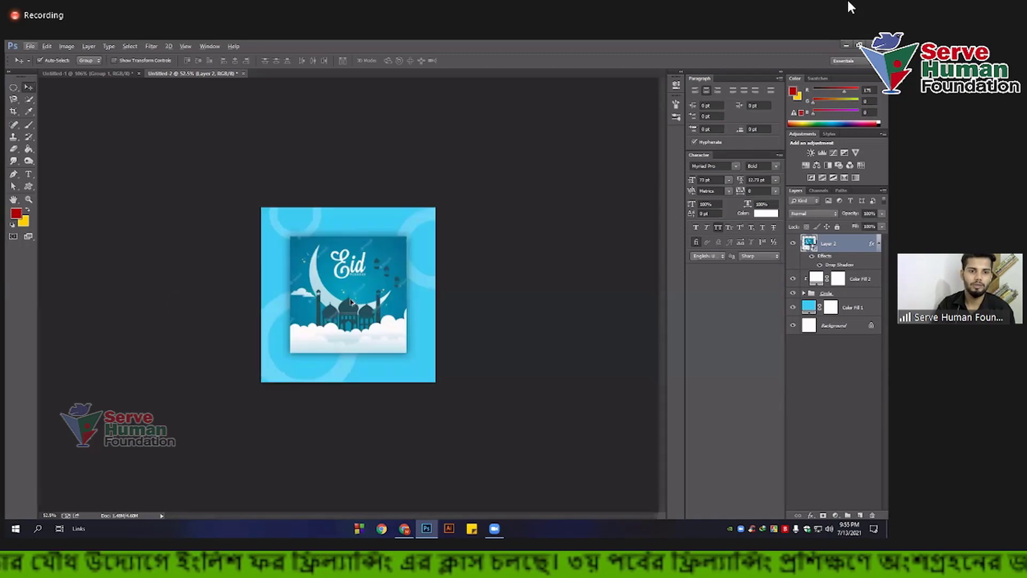
{"action": "key", "text": "ctrl+minus"}
{"action": "key", "text": "ctrl+plus"}
{"action": "key", "text": "ctrl+plus"}
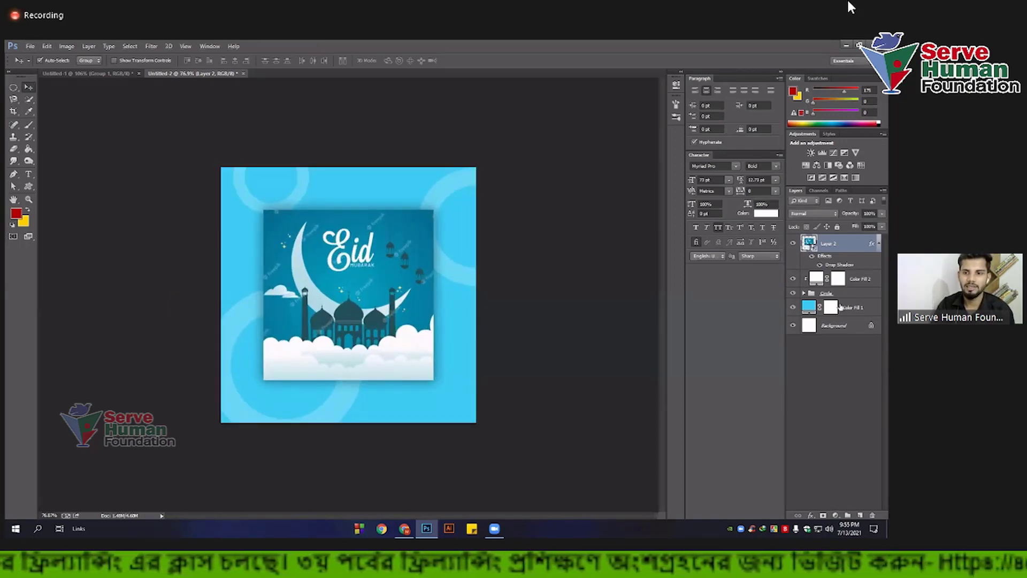
{"action": "double_click", "coordinate": [809, 307]}
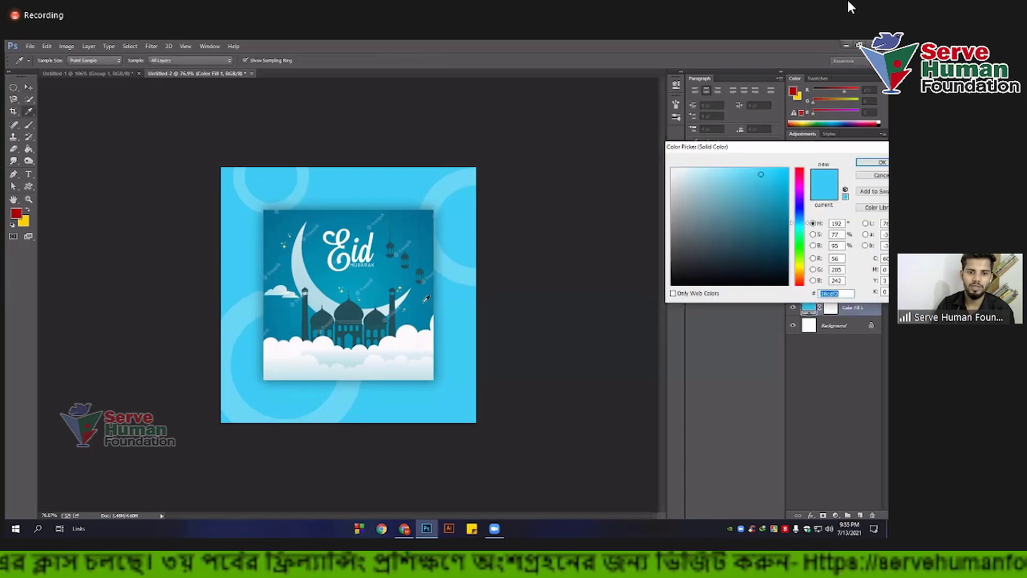
{"action": "left_click", "coordinate": [428, 297]}
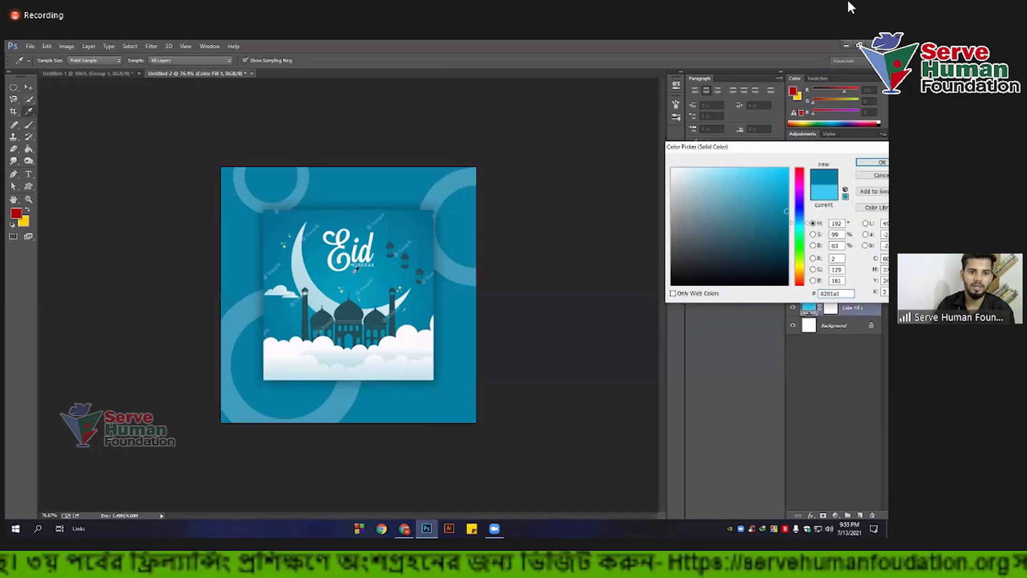
{"action": "left_click", "coordinate": [354, 272]}
{"action": "left_click", "coordinate": [431, 210]}
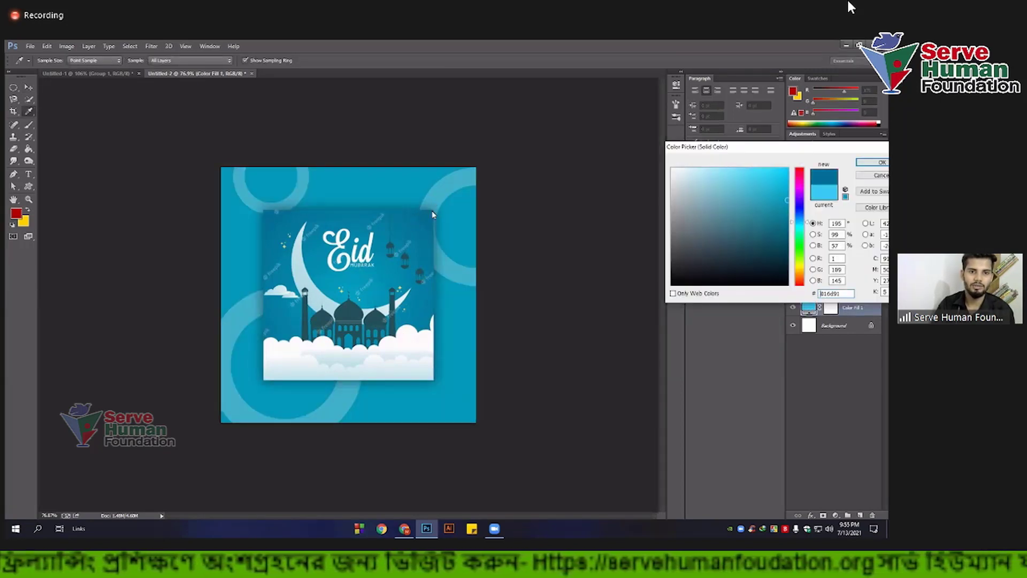
{"action": "left_click", "coordinate": [876, 166]}
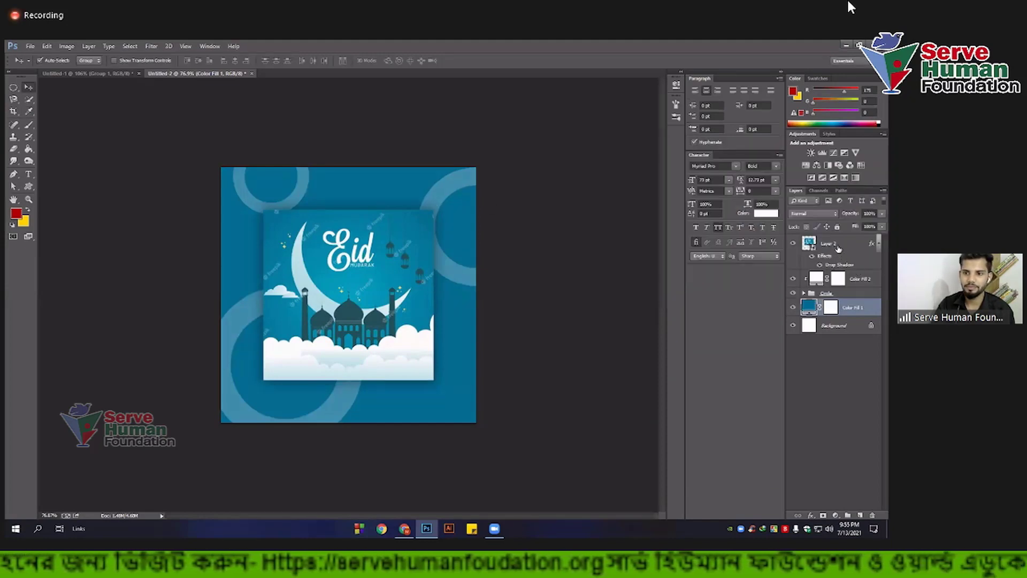
{"action": "left_click", "coordinate": [839, 247]}
Step: Fade the Circle group to 10% opacity
{"action": "left_click", "coordinate": [804, 294]}
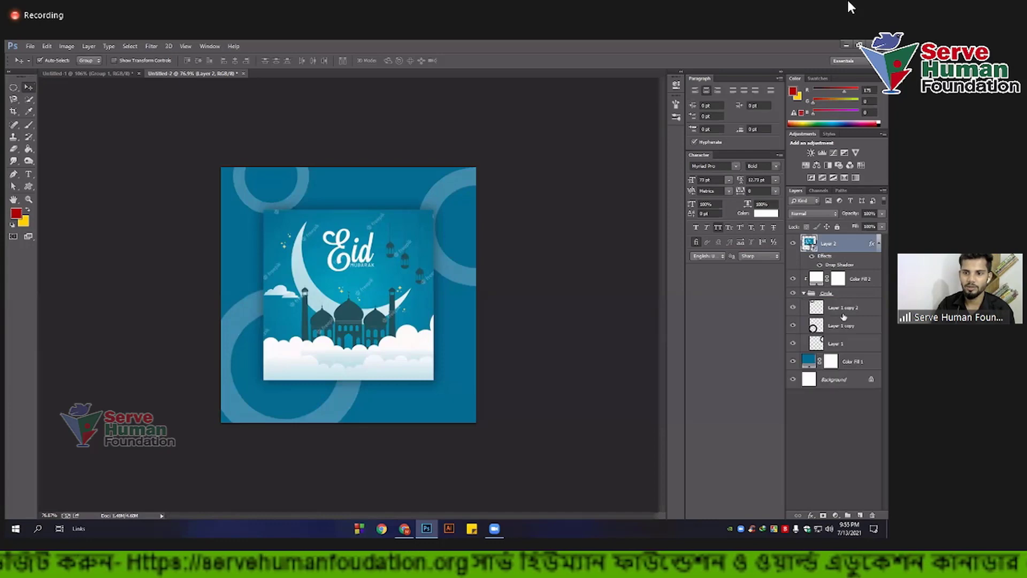
{"action": "left_click", "coordinate": [840, 294]}
{"action": "left_click", "coordinate": [882, 214]}
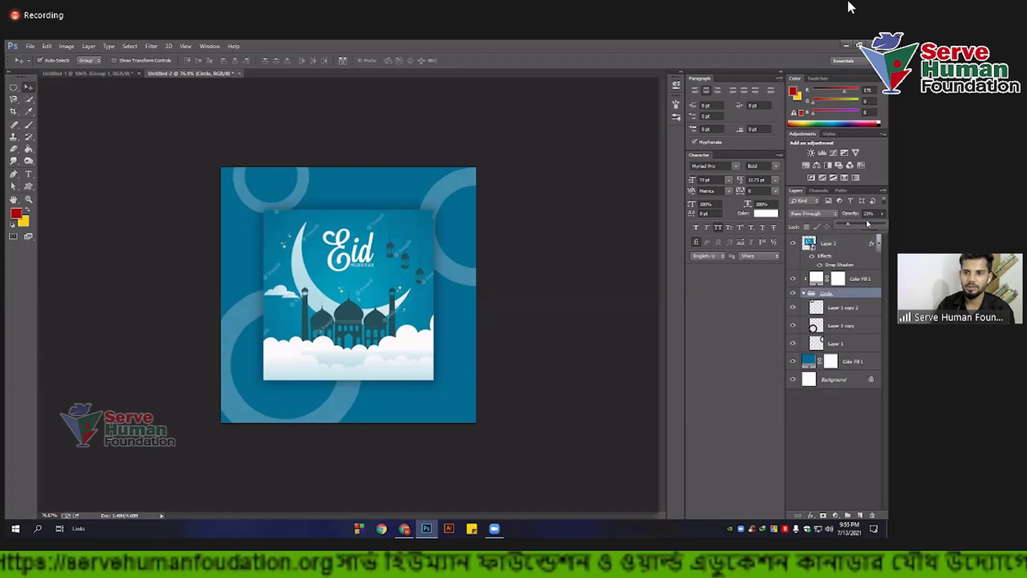
{"action": "left_click_drag", "start_coordinate": [846, 227], "coordinate": [845, 227]}
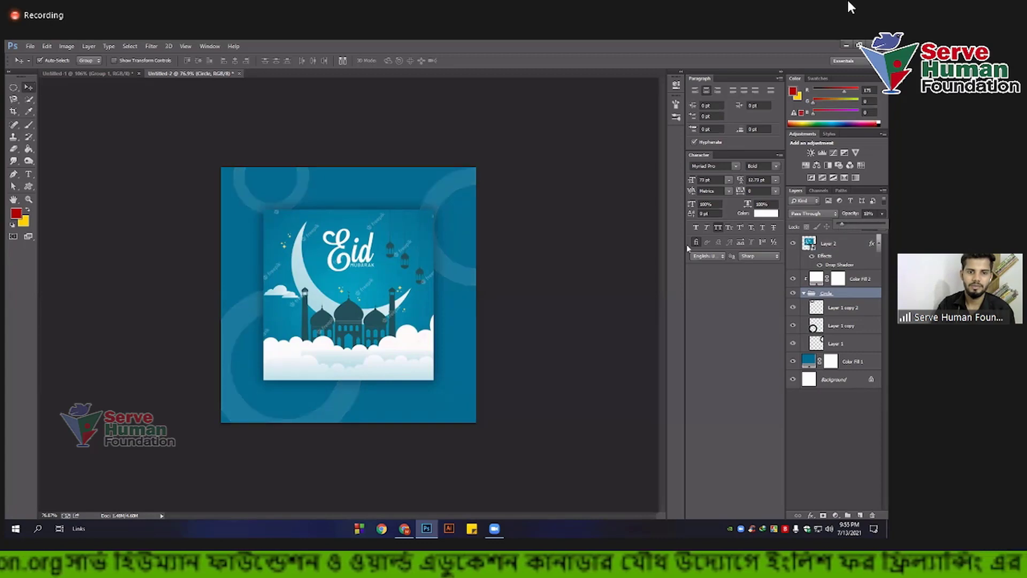
{"action": "left_click", "coordinate": [507, 325]}
Step: Duplicate the shadowed Layer 2 as Layer 2 copy
{"action": "scroll", "coordinate": [407, 297], "scroll_direction": "up", "scroll_amount": 1}
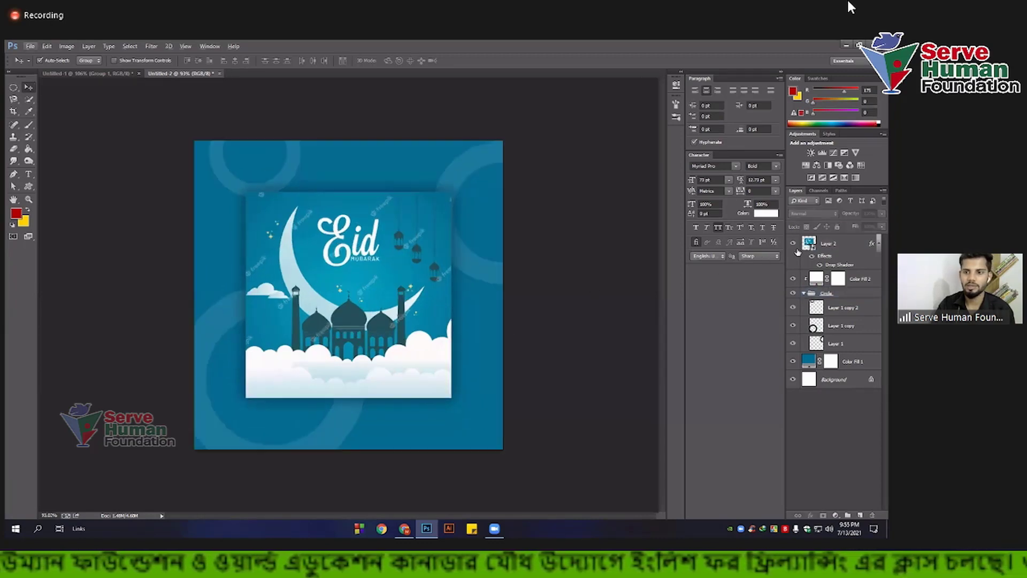
{"action": "left_click", "coordinate": [348, 273]}
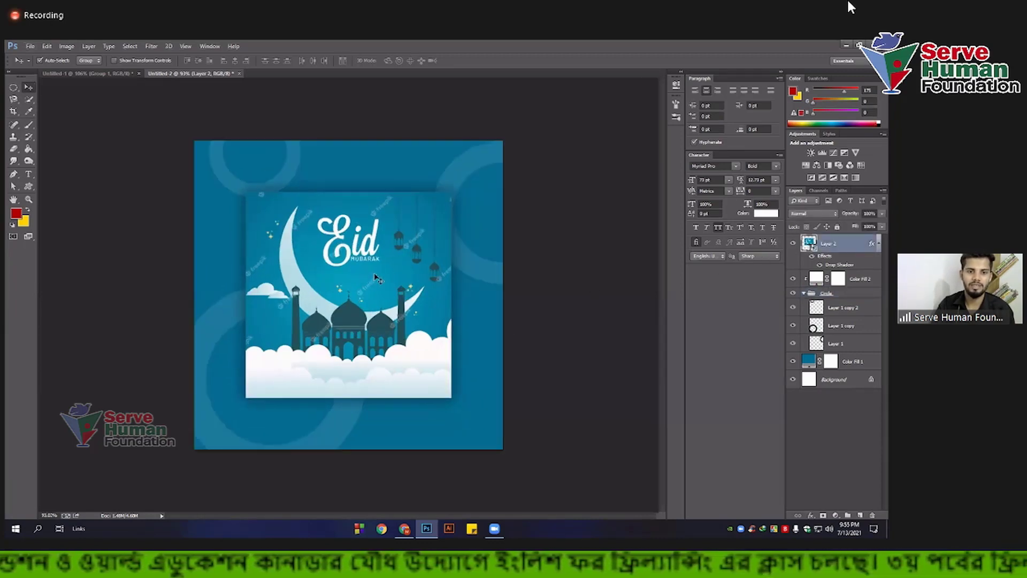
{"action": "scroll", "coordinate": [377, 277], "scroll_direction": "down", "scroll_amount": 1}
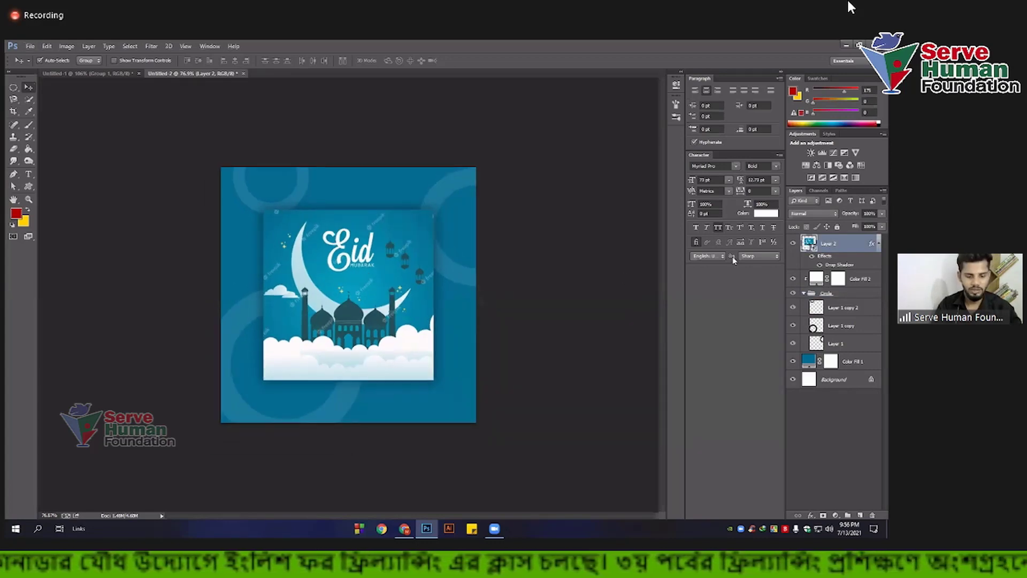
{"action": "key", "text": "ctrl+j"}
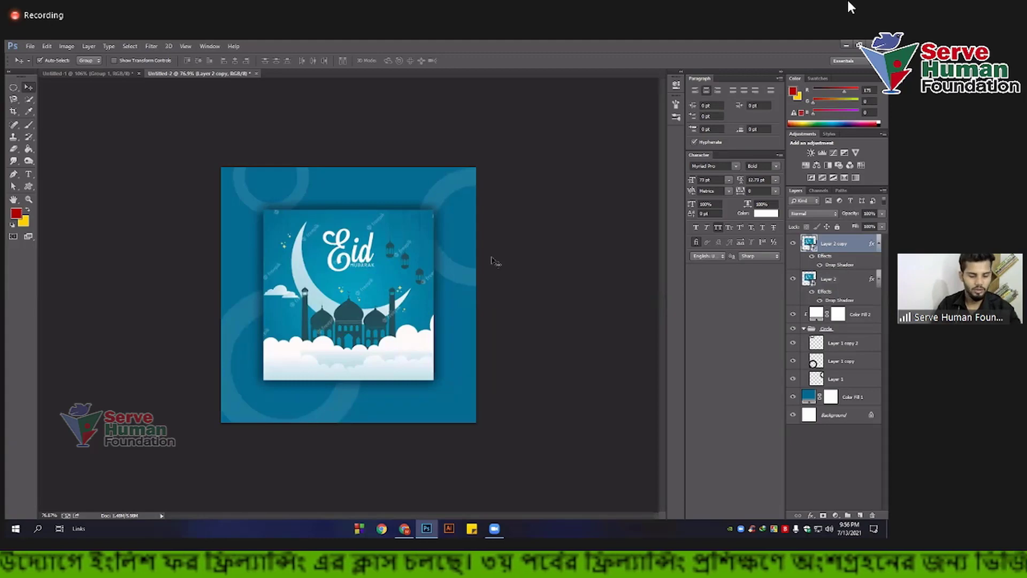
Step: Shift the card copy right, scale it to about 84%, and place it below Layer 2
{"action": "key", "text": "ctrl+t"}
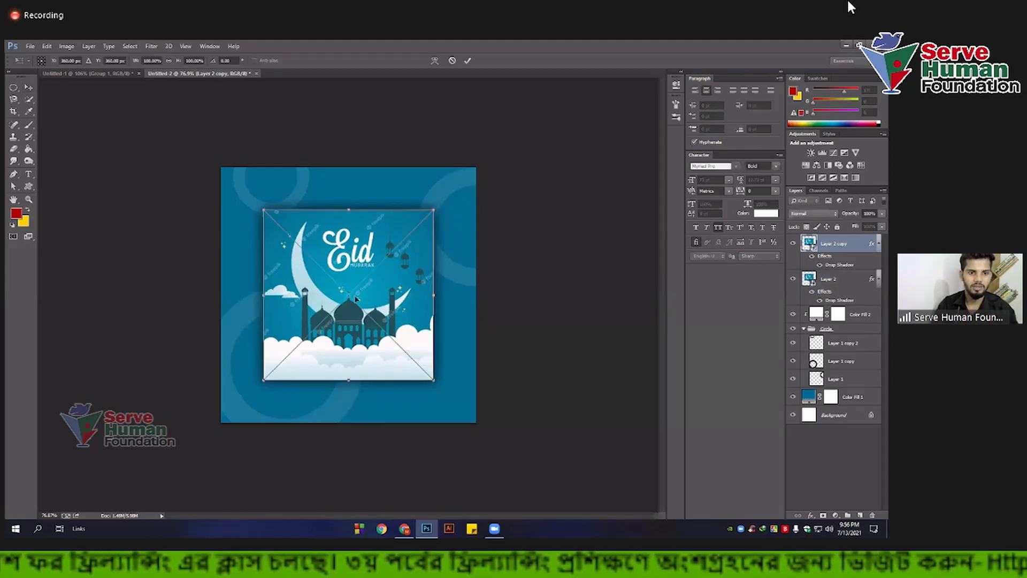
{"action": "left_click_drag", "start_coordinate": [385, 257], "coordinate": [415, 257]}
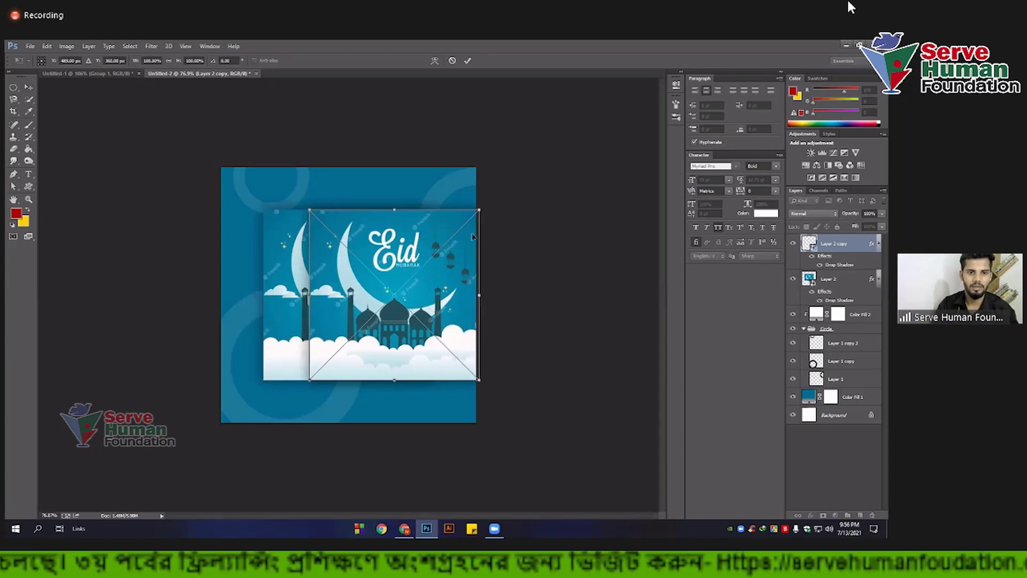
{"action": "left_click_drag", "start_coordinate": [485, 214], "coordinate": [460, 217]}
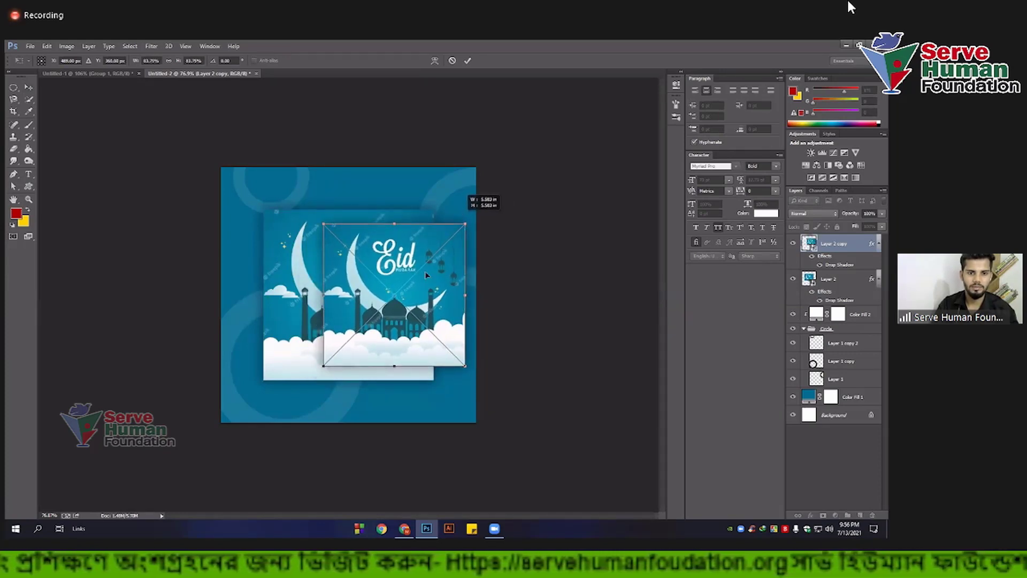
{"action": "key", "text": "Return"}
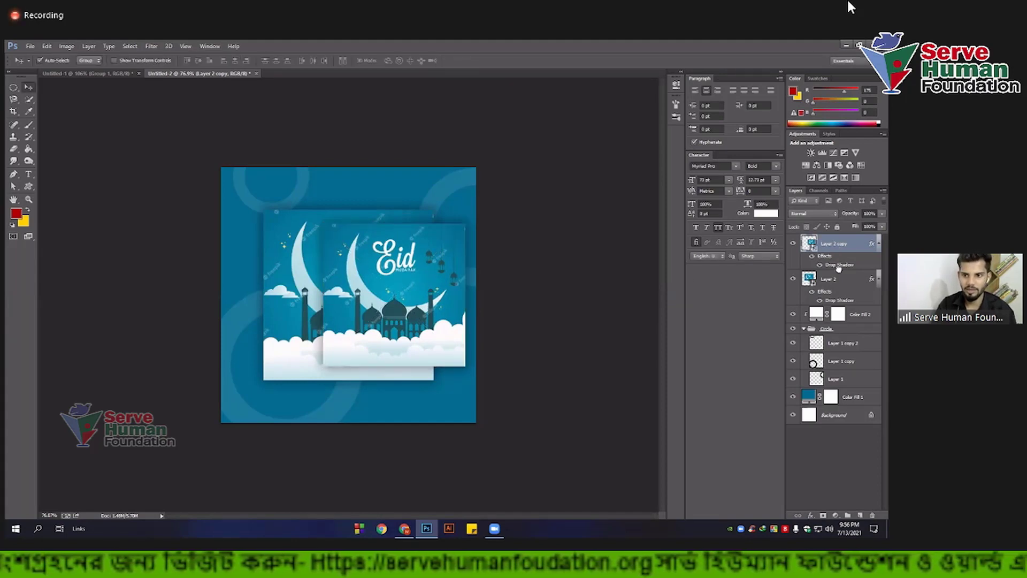
{"action": "left_click_drag", "start_coordinate": [839, 269], "coordinate": [838, 306]}
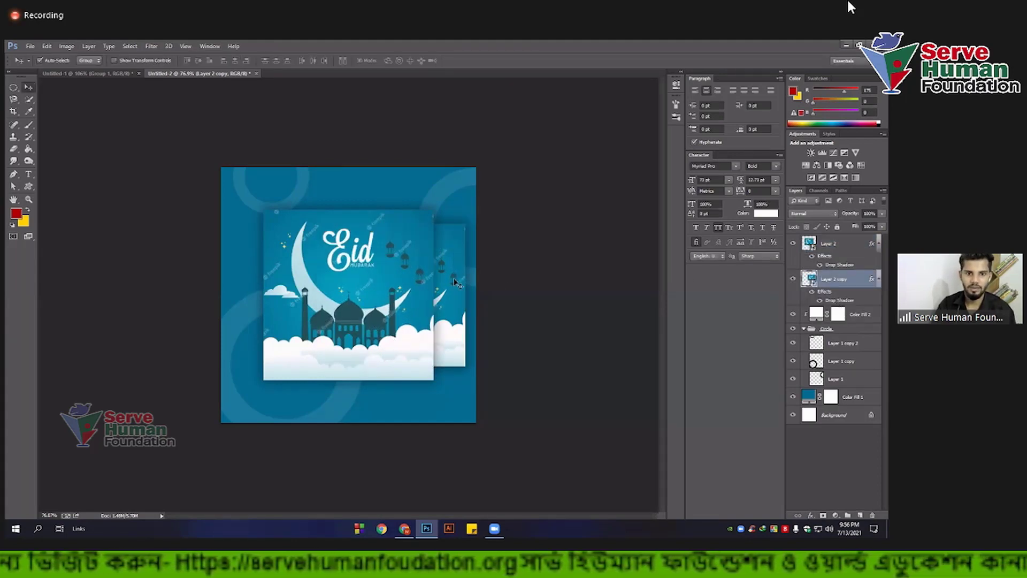
Step: Add another card copy on the left and group all three cards as Group 1
{"action": "left_click_drag", "start_coordinate": [454, 279], "coordinate": [371, 270], "text": "alt"}
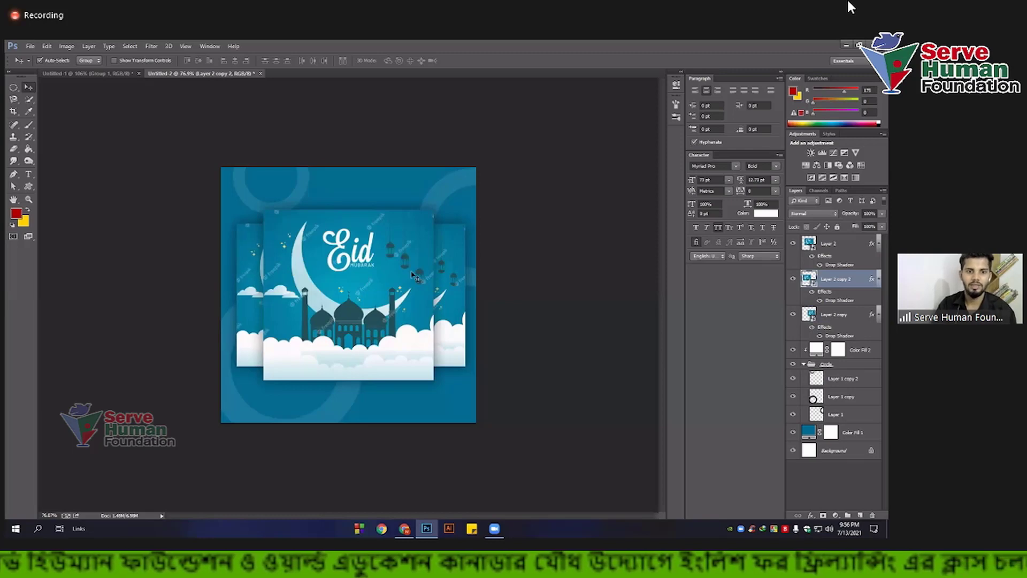
{"action": "scroll", "coordinate": [377, 263], "scroll_direction": "down", "scroll_amount": 2}
{"action": "left_click", "coordinate": [831, 320]}
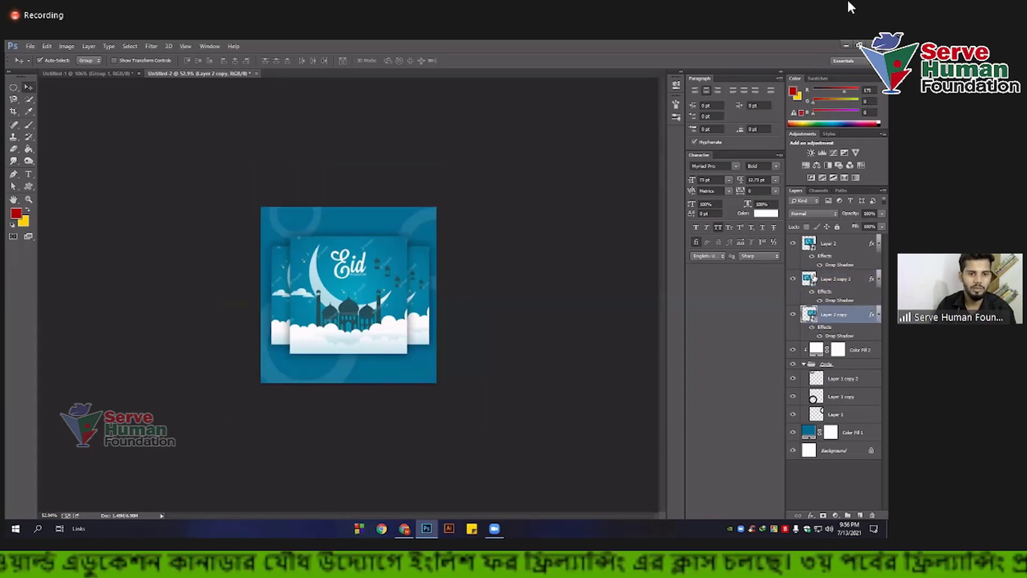
{"action": "scroll", "coordinate": [368, 284], "scroll_direction": "up", "scroll_amount": 2}
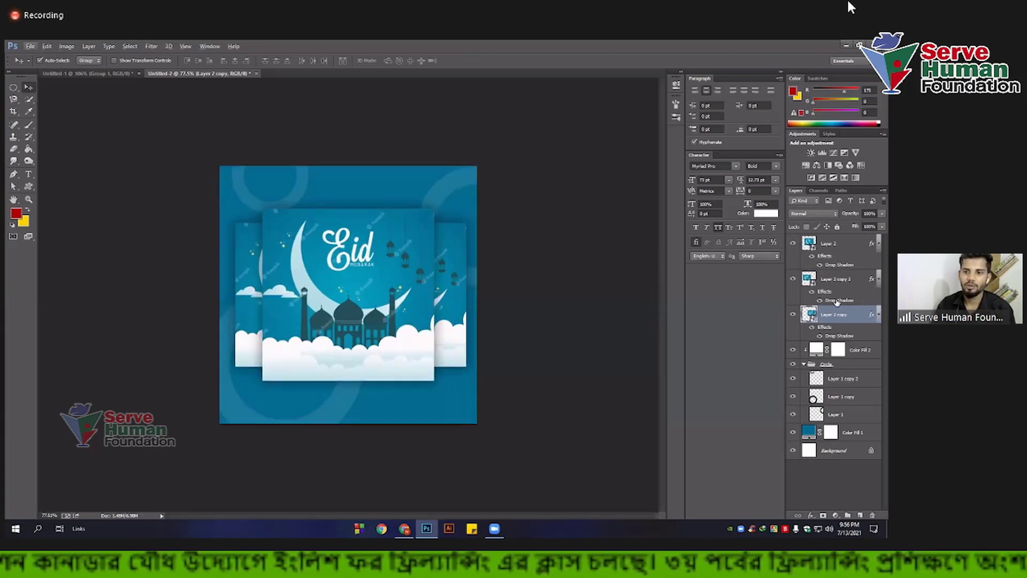
{"action": "left_click", "coordinate": [829, 244], "text": "shift"}
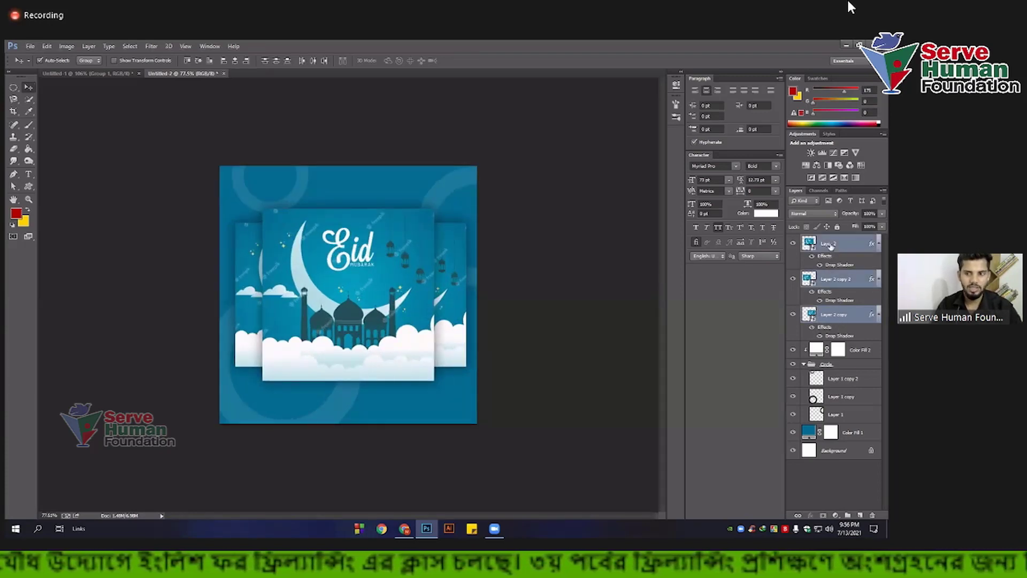
{"action": "key", "text": "ctrl+g"}
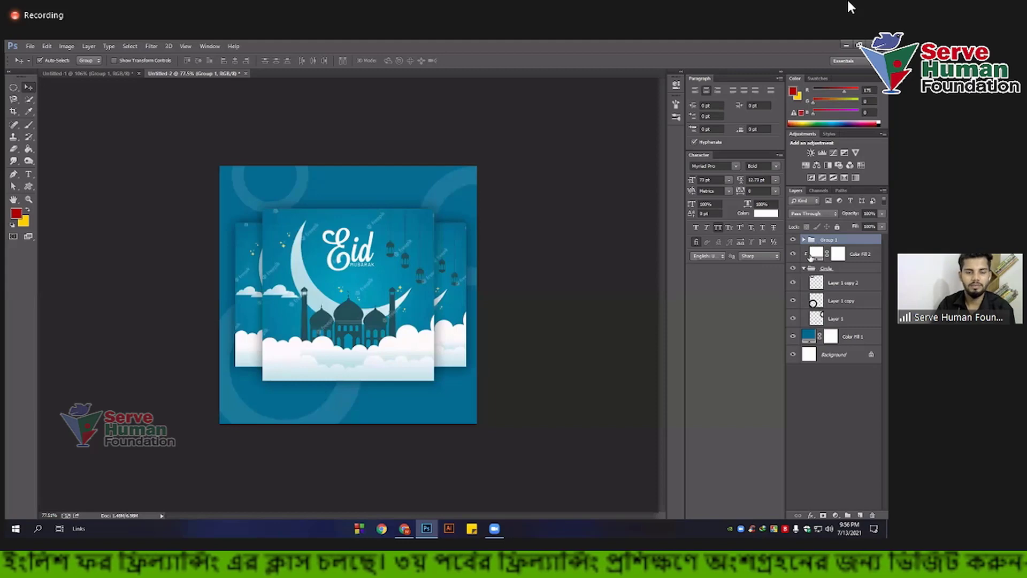
{"action": "scroll", "coordinate": [374, 283], "scroll_direction": "down", "scroll_amount": 1}
{"action": "scroll", "coordinate": [414, 303], "scroll_direction": "up", "scroll_amount": 2}
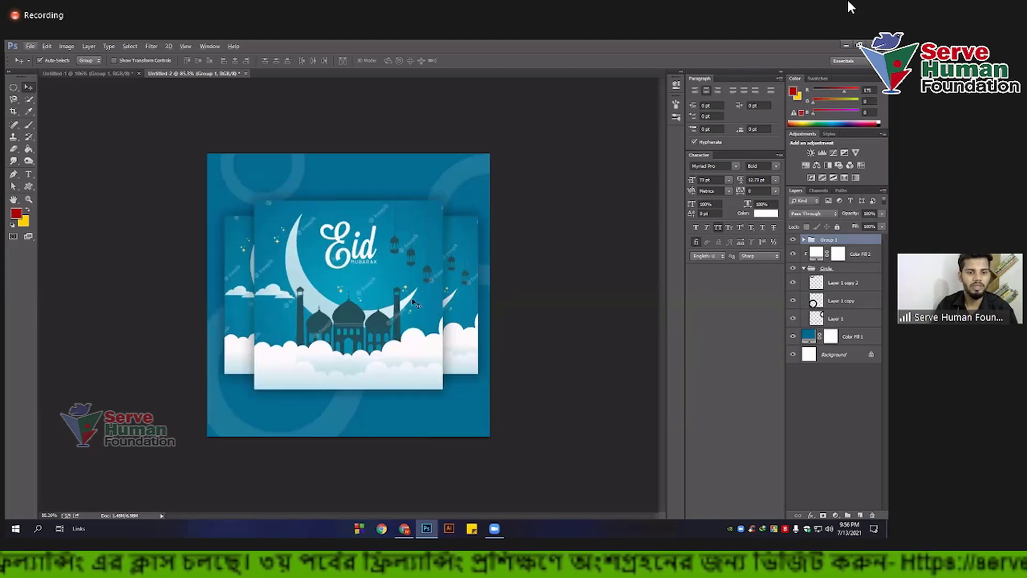
{"action": "double_click", "coordinate": [809, 336]}
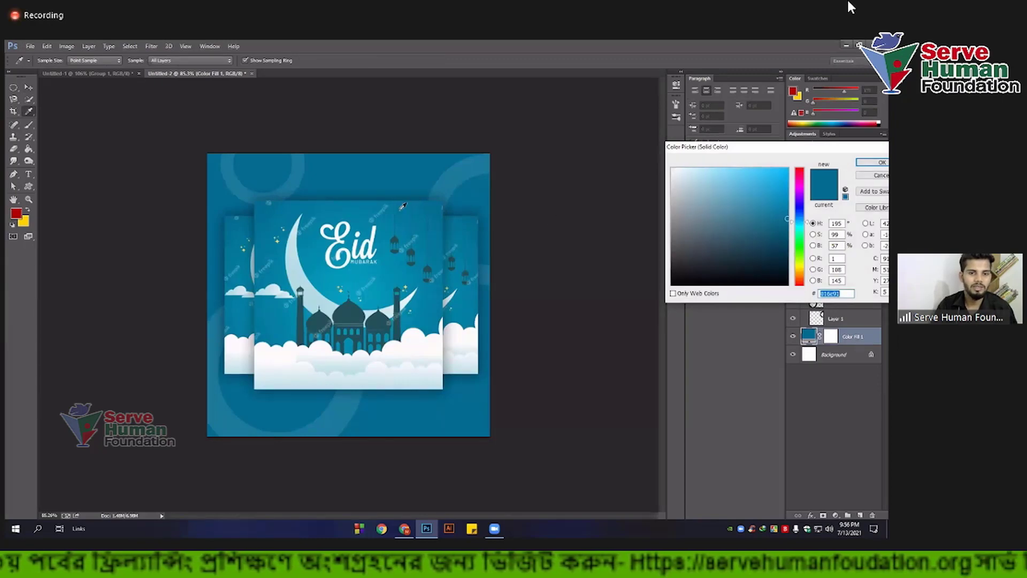
{"action": "left_click", "coordinate": [423, 349]}
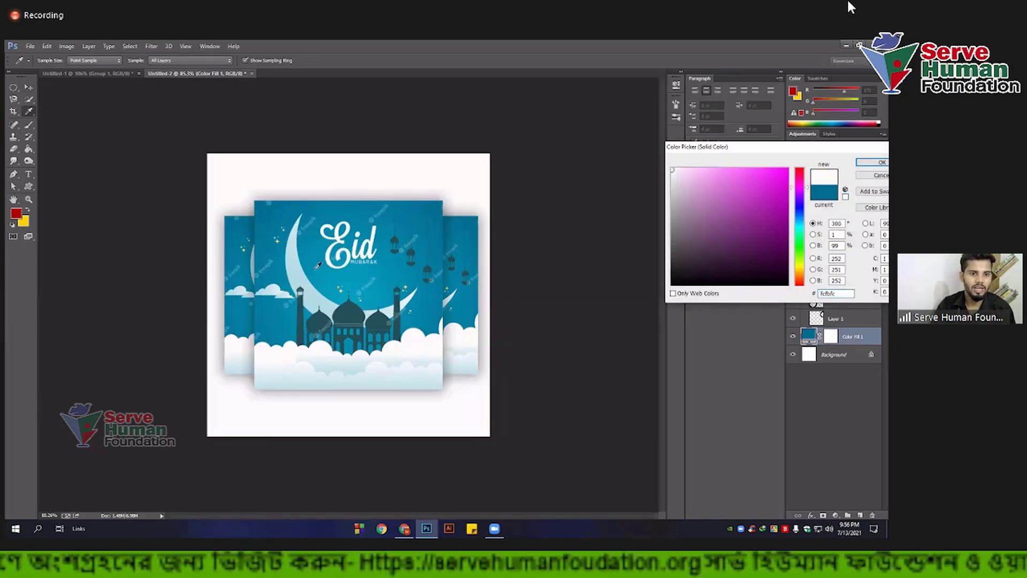
{"action": "left_click", "coordinate": [298, 249]}
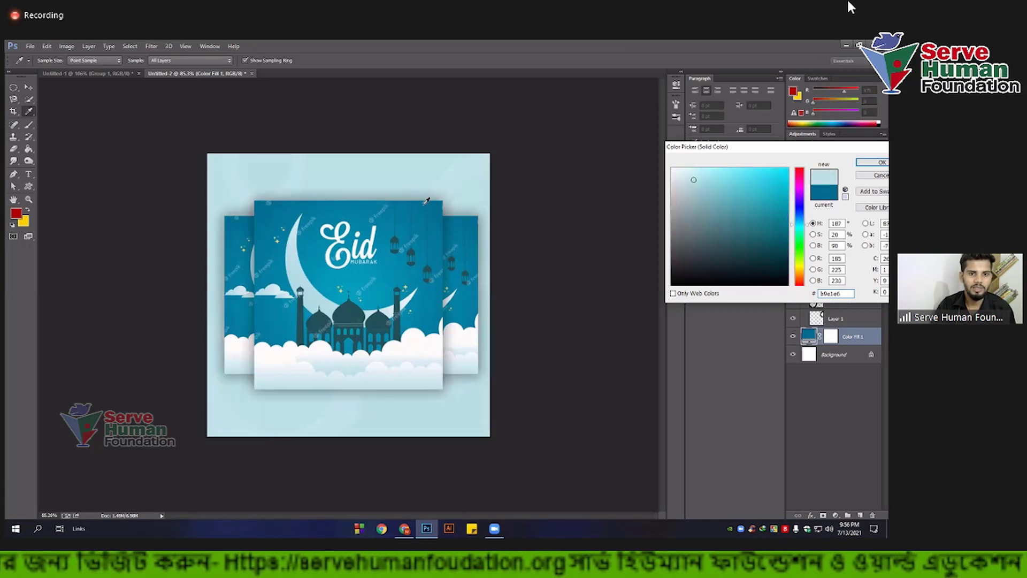
{"action": "left_click", "coordinate": [439, 200]}
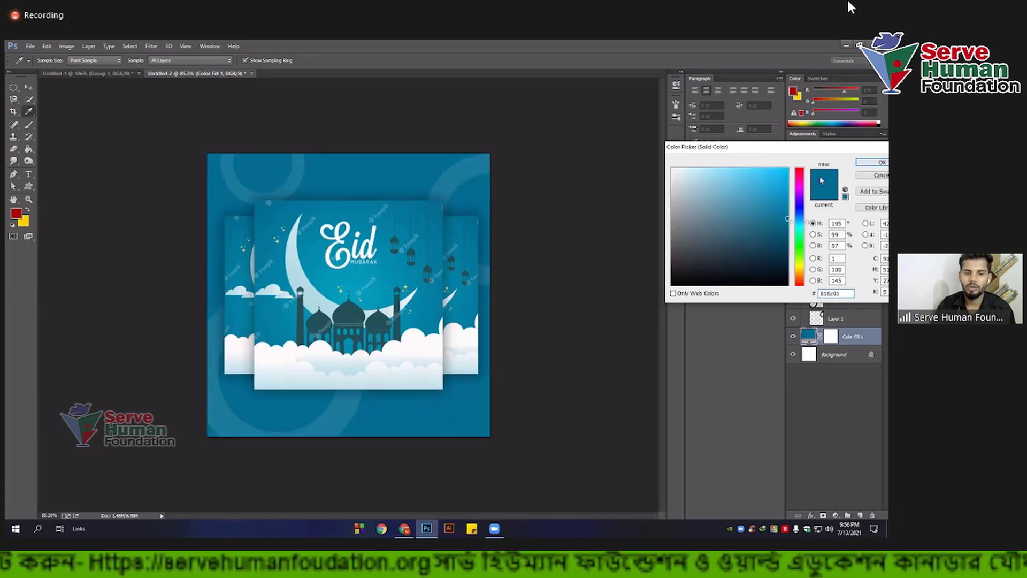
{"action": "left_click", "coordinate": [873, 162]}
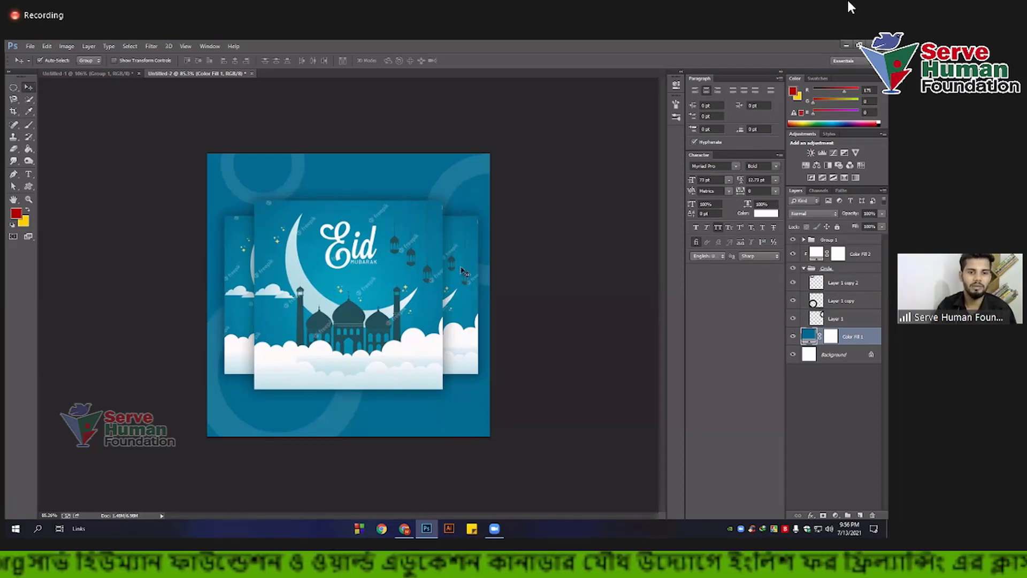
Step: Rename the front card layer 'Here is your design' and open its embedded Layer 2.psb
{"action": "left_click", "coordinate": [804, 240]}
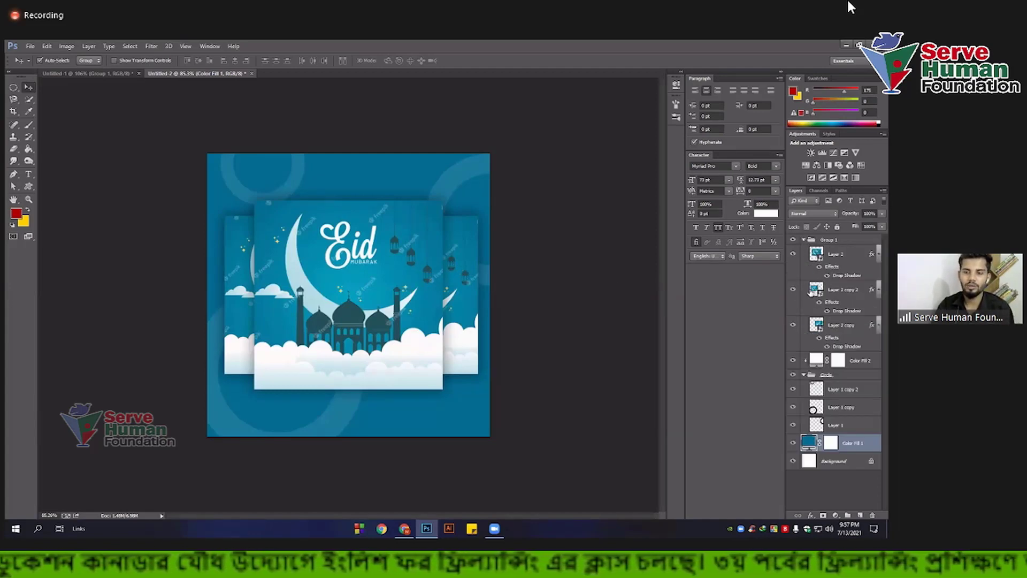
{"action": "double_click", "coordinate": [841, 253]}
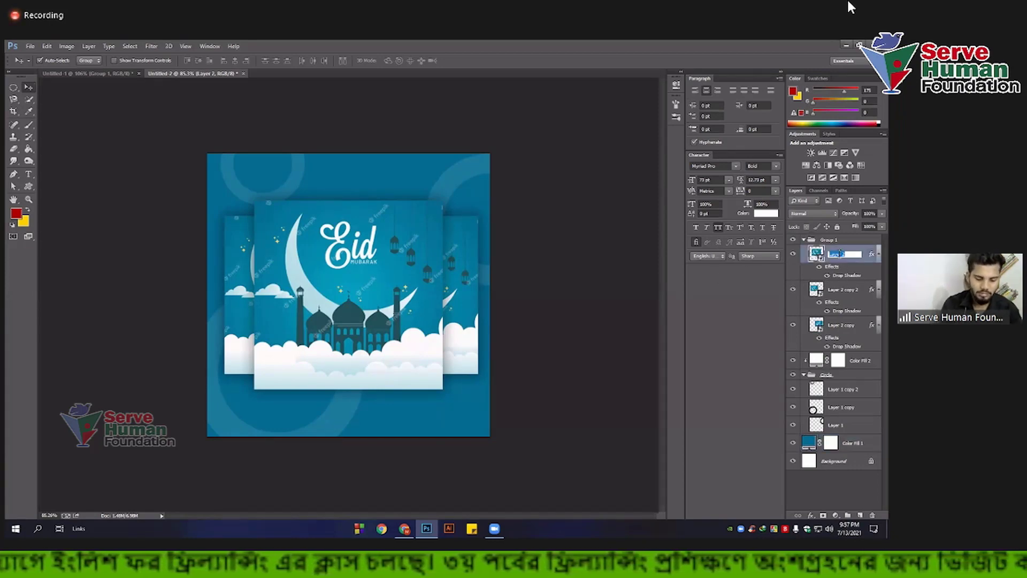
{"action": "type", "text": "Hands"}
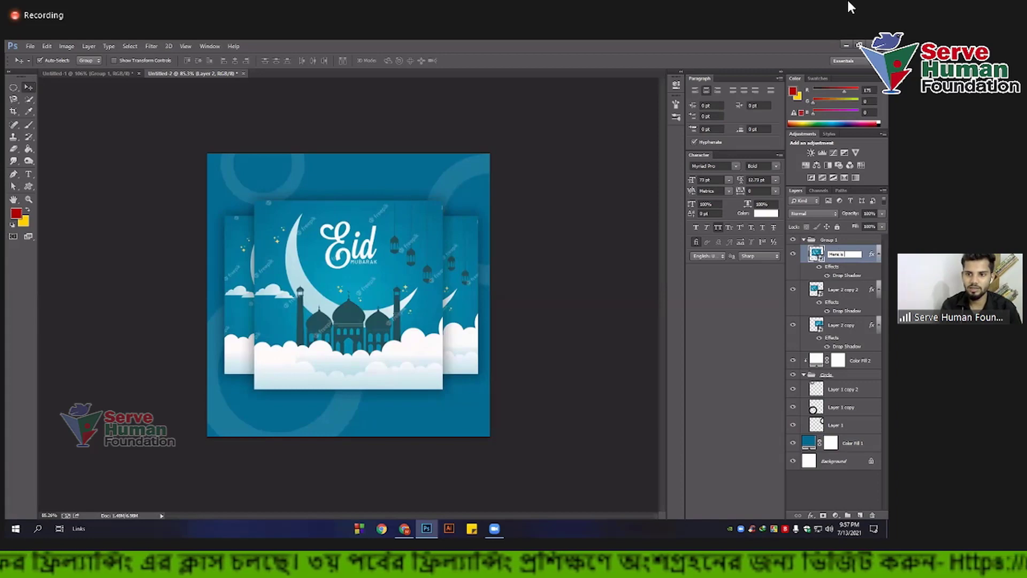
{"action": "key", "text": "BackSpace"}
{"action": "key", "text": "BackSpace"}
{"action": "key", "text": "BackSpace"}
{"action": "type", "text": "s you"}
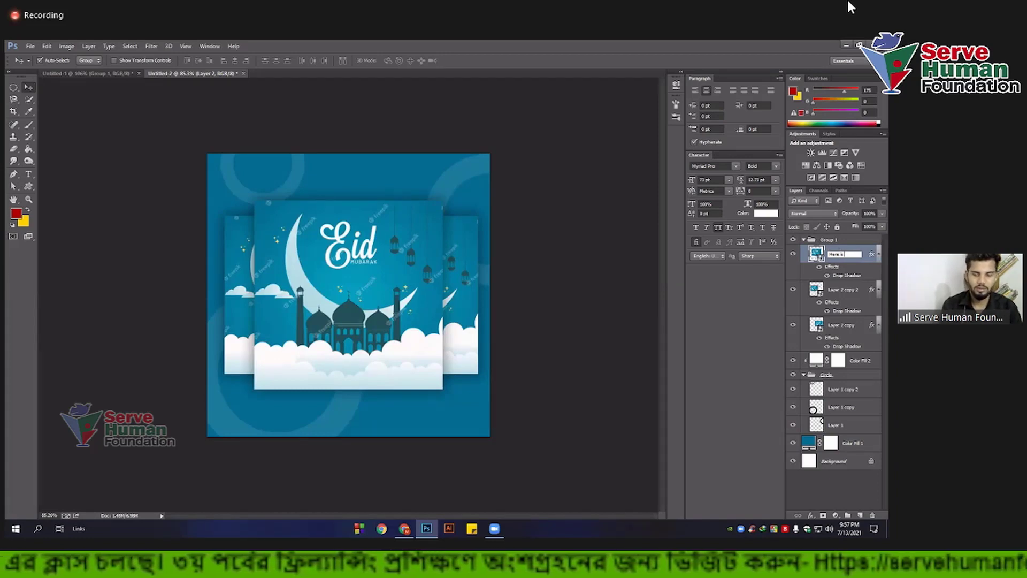
{"action": "type", "text": "r design"}
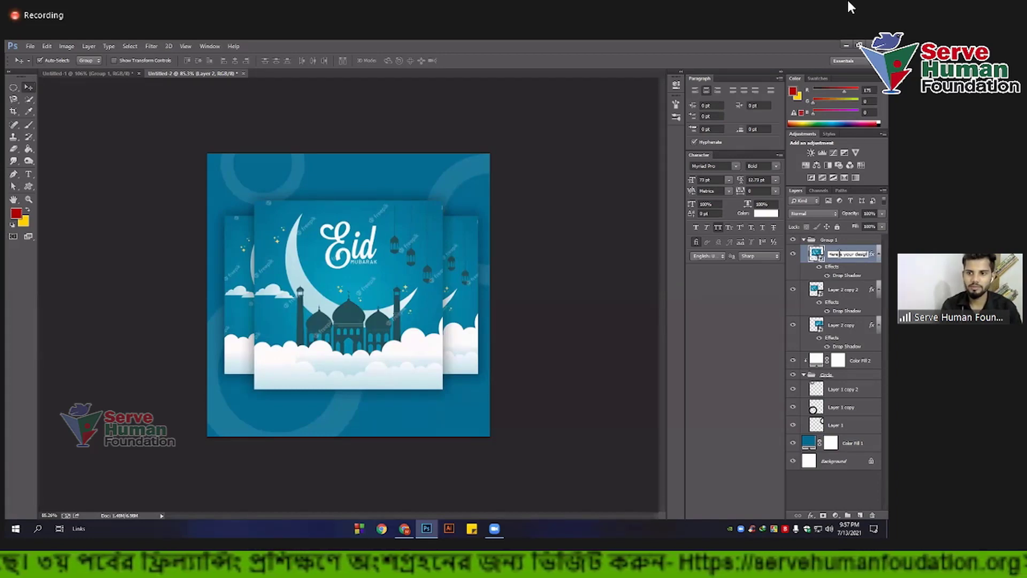
{"action": "key", "text": "Return"}
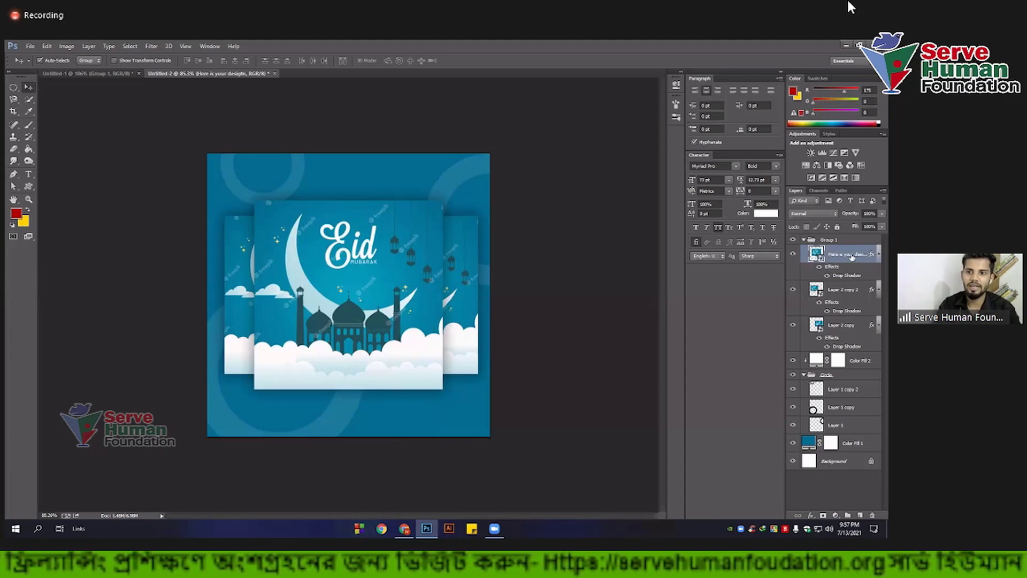
{"action": "double_click", "coordinate": [816, 254]}
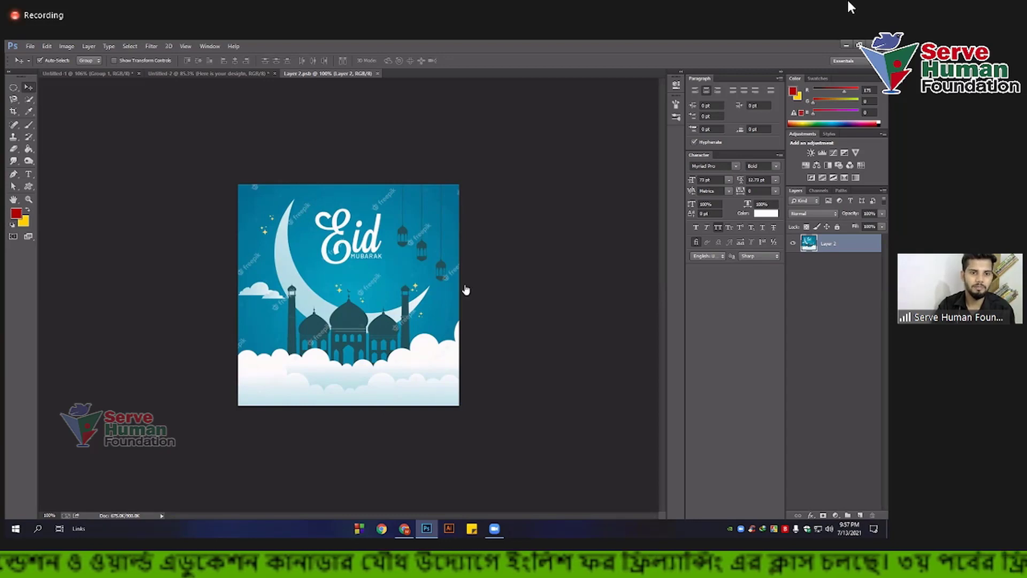
{"action": "key", "text": "alt+Tab"}
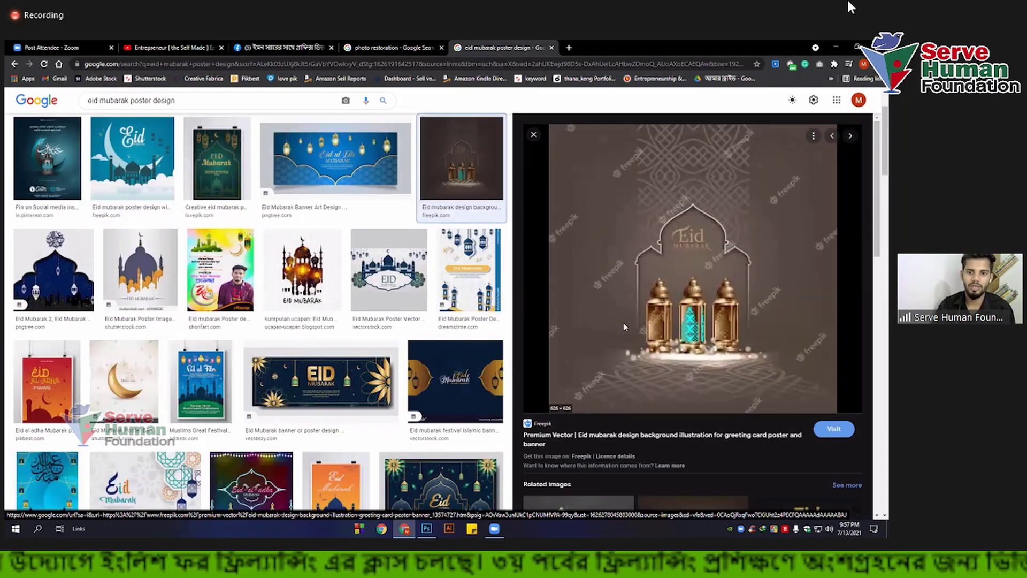
Step: Copy the brown lantern Eid image from Google Images and shrink the pasted copy
{"action": "right_click", "coordinate": [684, 278]}
{"action": "left_click", "coordinate": [449, 508]}
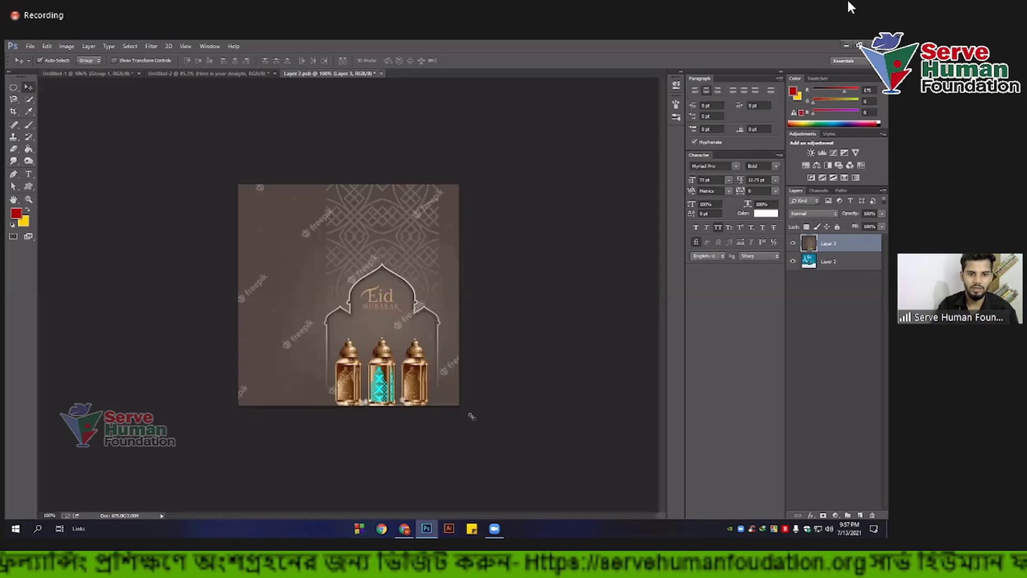
{"action": "left_click_drag", "start_coordinate": [471, 416], "coordinate": [423, 374]}
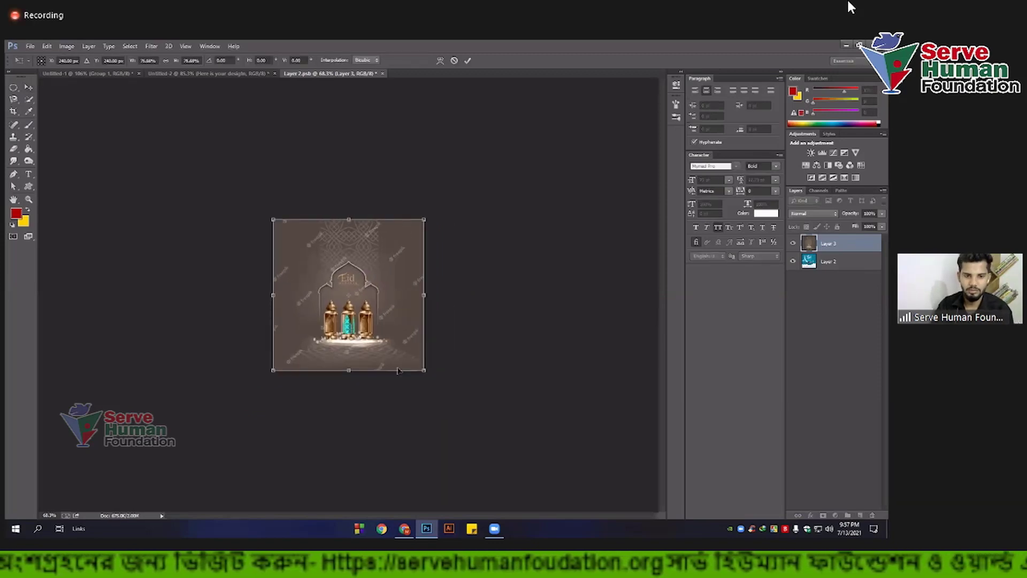
Step: Resize the lantern image to fill the card, save Layer 2.psb, and return to Untitled-2
{"action": "left_click_drag", "start_coordinate": [422, 375], "coordinate": [393, 379]}
{"action": "scroll", "coordinate": [393, 378], "scroll_direction": "up", "scroll_amount": 3}
{"action": "scroll", "coordinate": [403, 339], "scroll_direction": "down", "scroll_amount": 3}
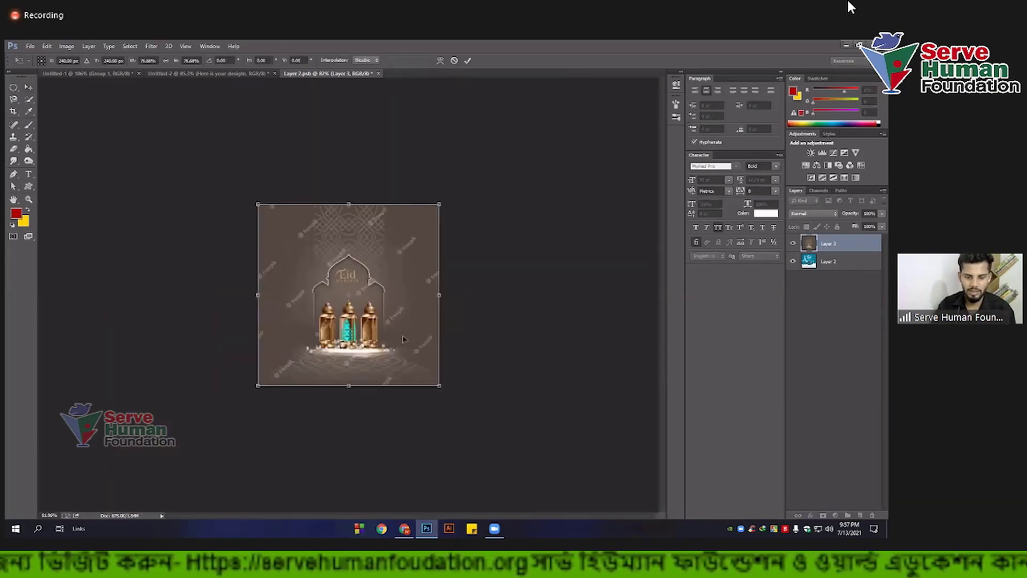
{"action": "key", "text": "Return"}
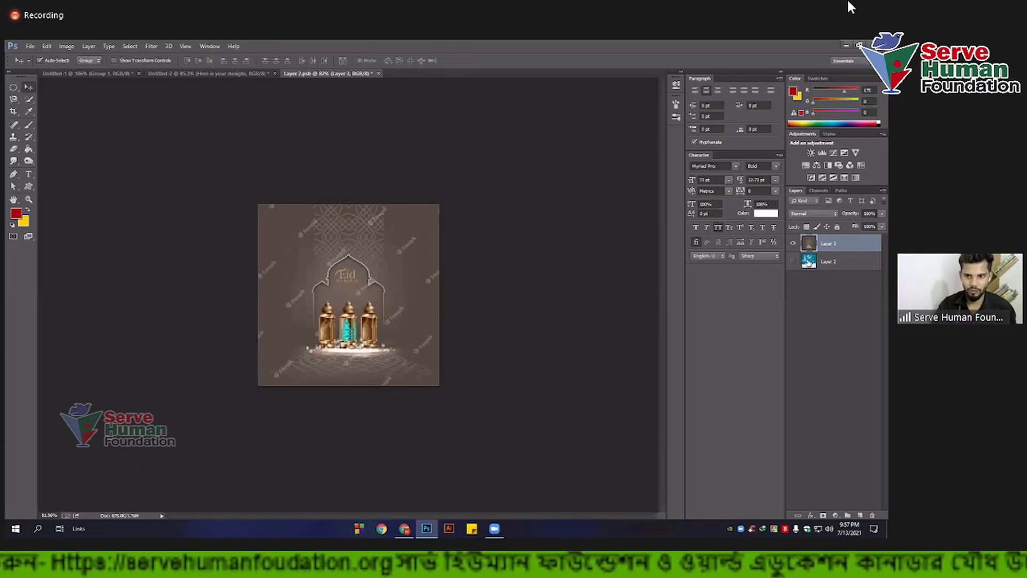
{"action": "left_click", "coordinate": [33, 46]}
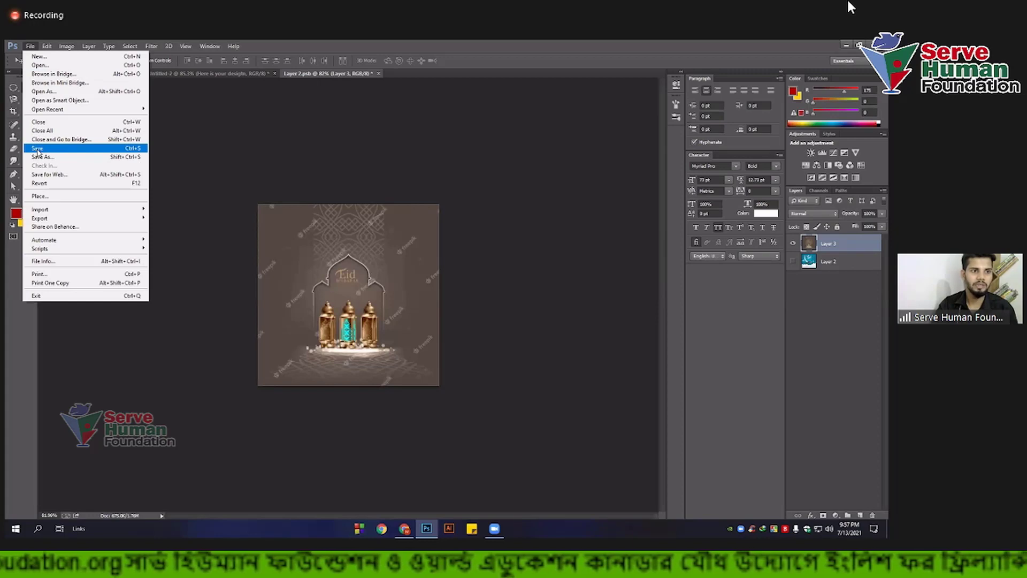
{"action": "left_click", "coordinate": [37, 149]}
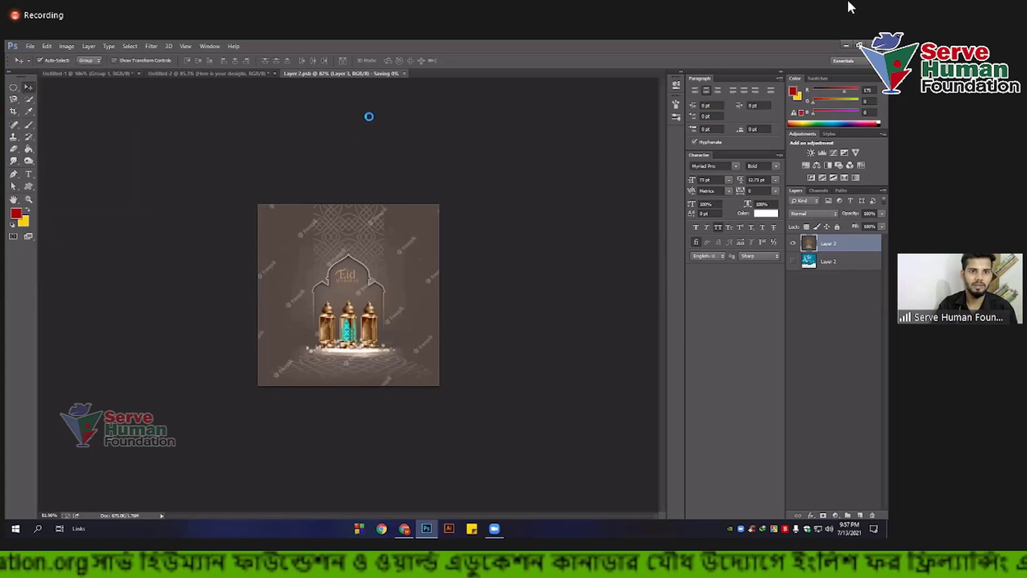
{"action": "left_click", "coordinate": [199, 75]}
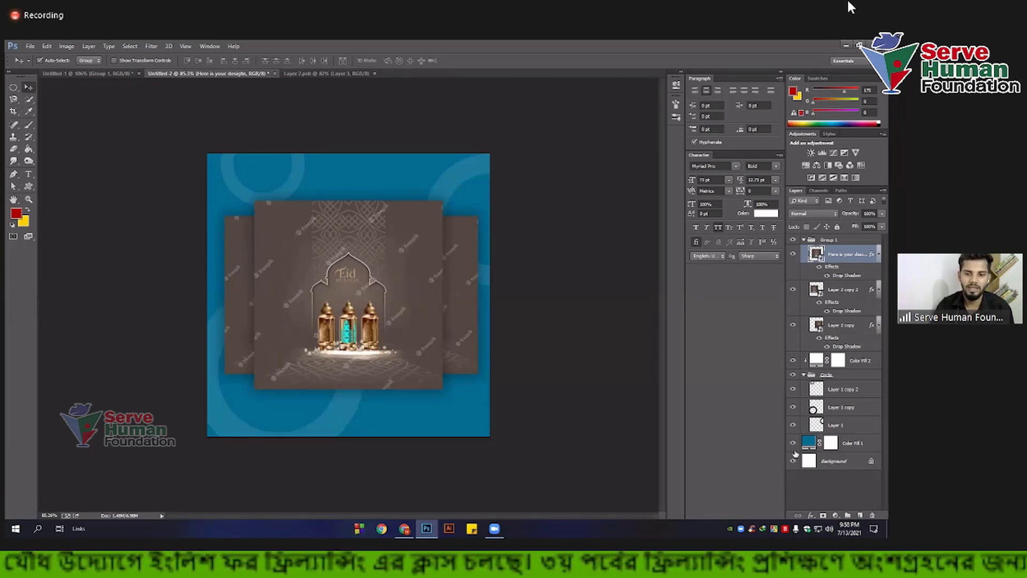
Step: Recolour the Color Fill 1 background to a muted brown matching the lantern cards
{"action": "double_click", "coordinate": [810, 443]}
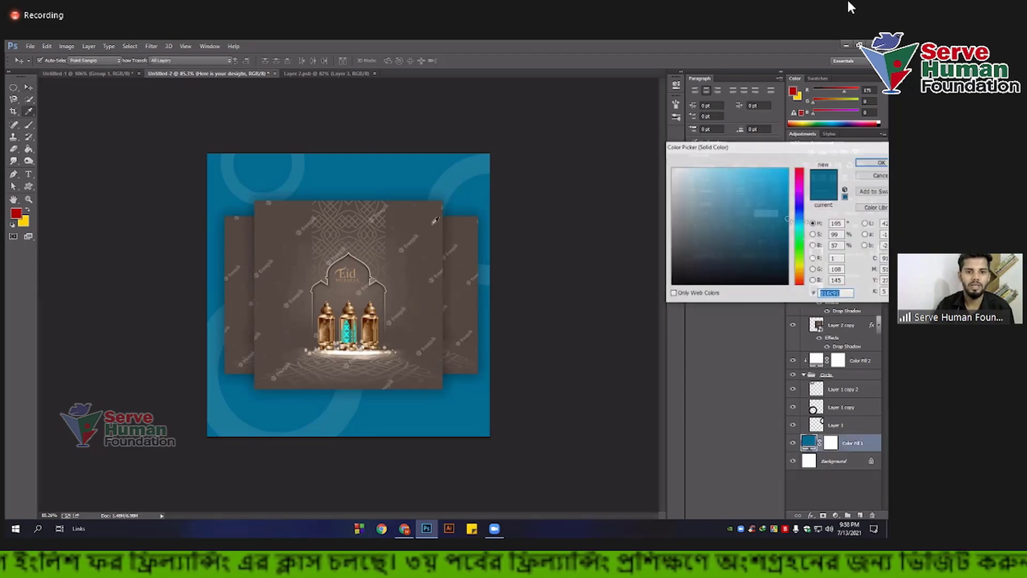
{"action": "left_click", "coordinate": [876, 162]}
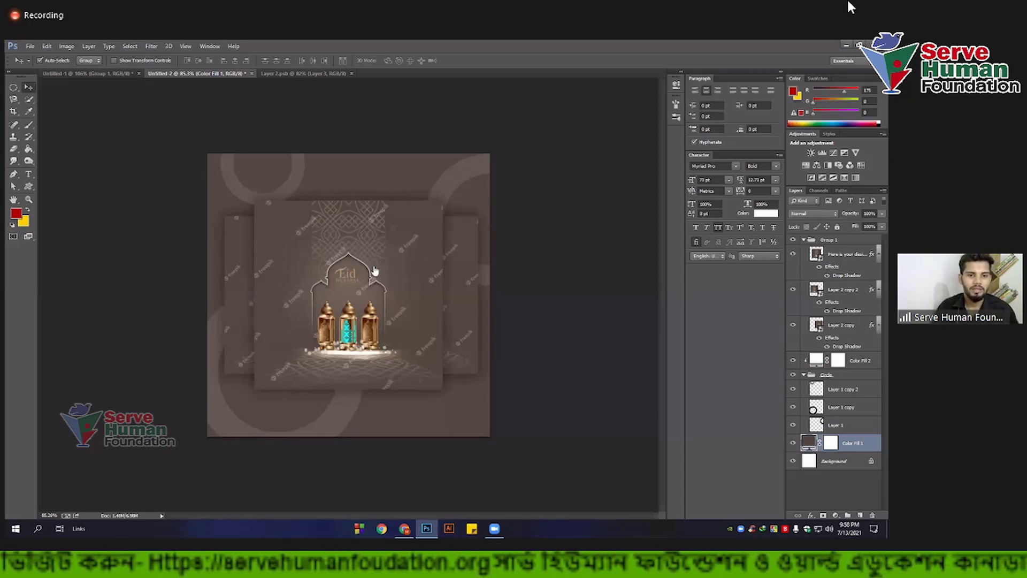
Step: Find the green Eid Mubarak poster in the Google Images results and copy it
{"action": "key", "text": "alt+Tab"}
{"action": "scroll", "coordinate": [420, 255], "scroll_direction": "down", "scroll_amount": 2}
{"action": "scroll", "coordinate": [420, 255], "scroll_direction": "down", "scroll_amount": 2}
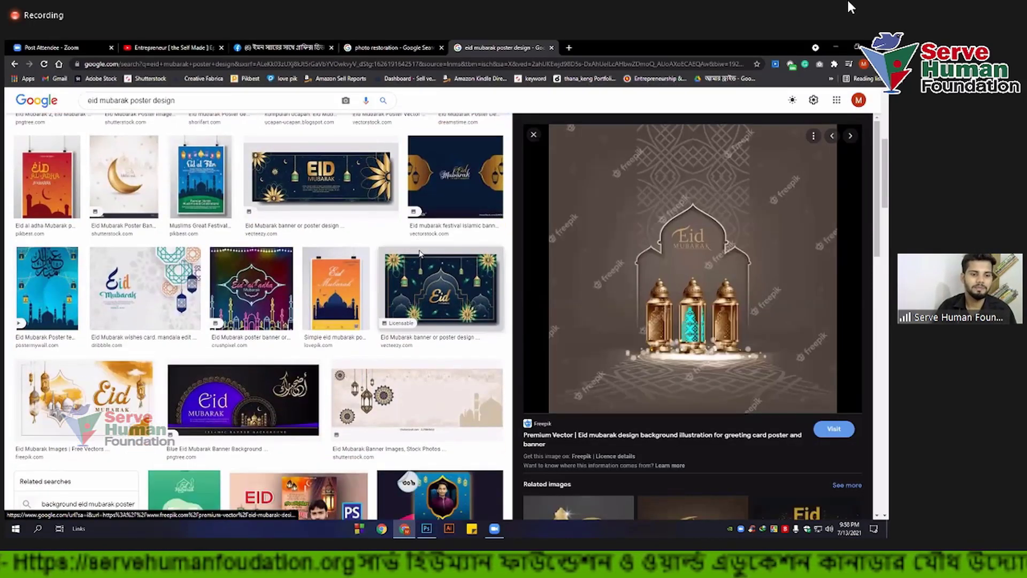
{"action": "scroll", "coordinate": [421, 256], "scroll_direction": "down", "scroll_amount": 3}
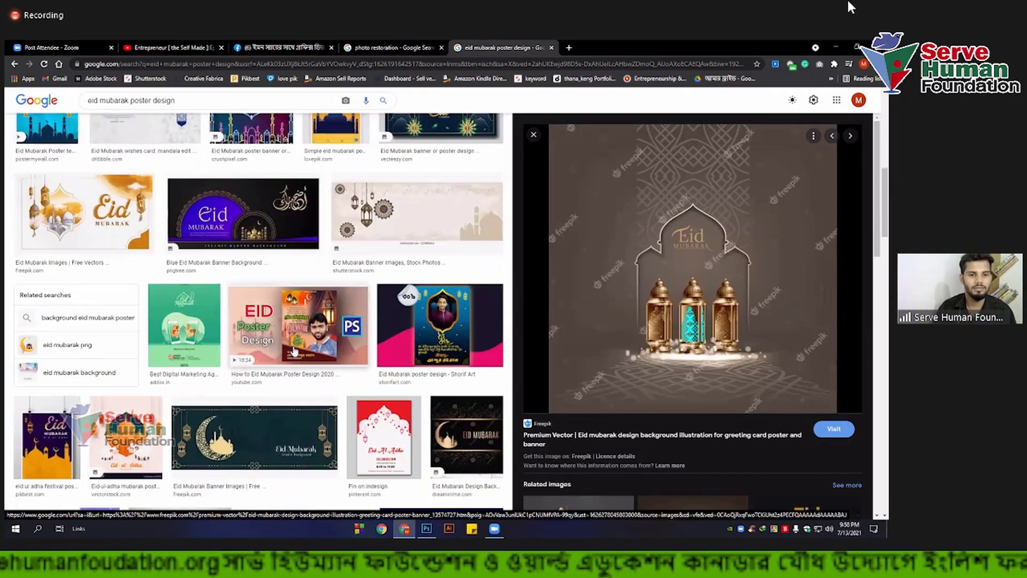
{"action": "scroll", "coordinate": [285, 345], "scroll_direction": "down", "scroll_amount": 1}
{"action": "scroll", "coordinate": [285, 344], "scroll_direction": "down", "scroll_amount": 1}
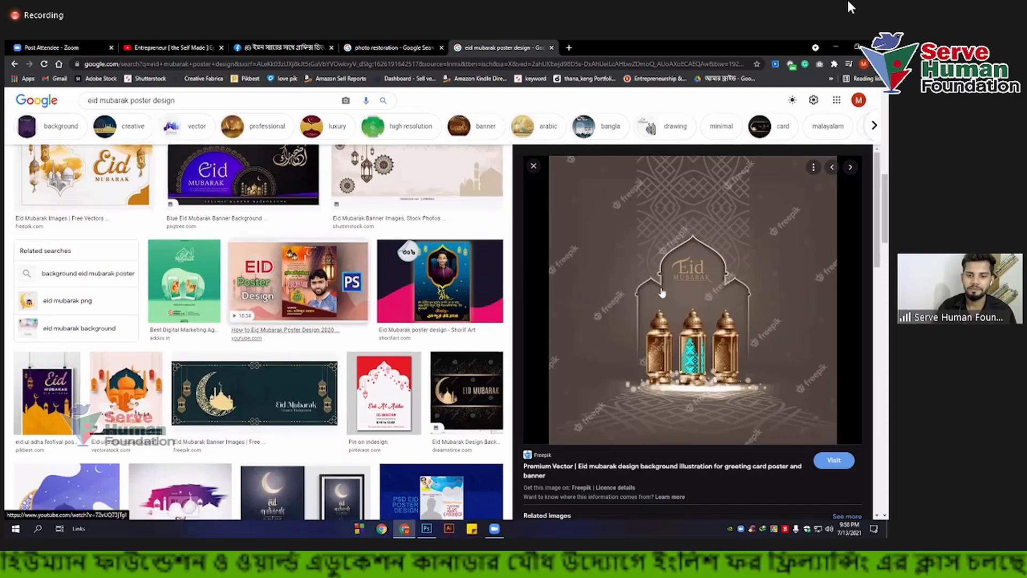
{"action": "left_click", "coordinate": [184, 281]}
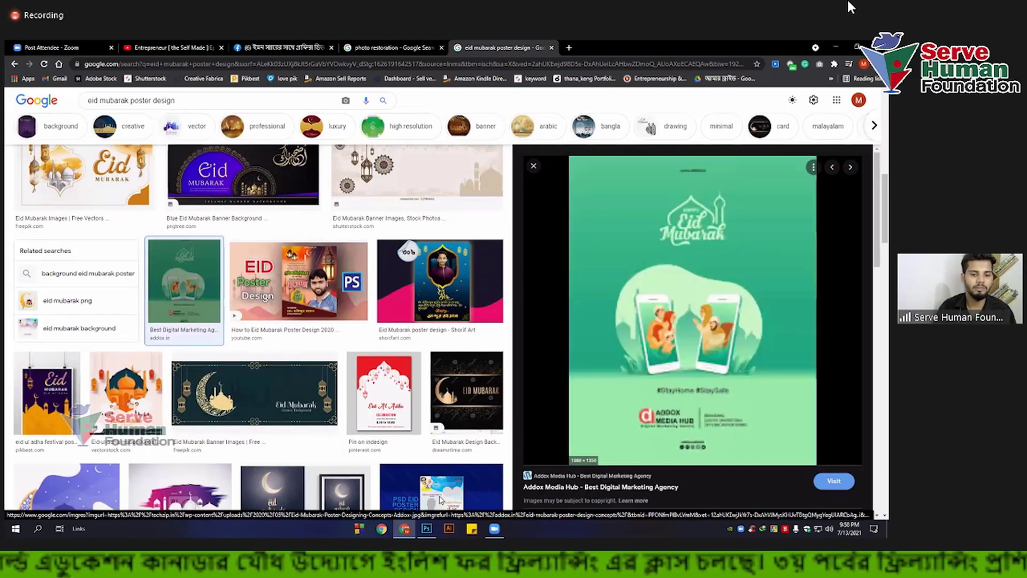
{"action": "right_click", "coordinate": [677, 274]}
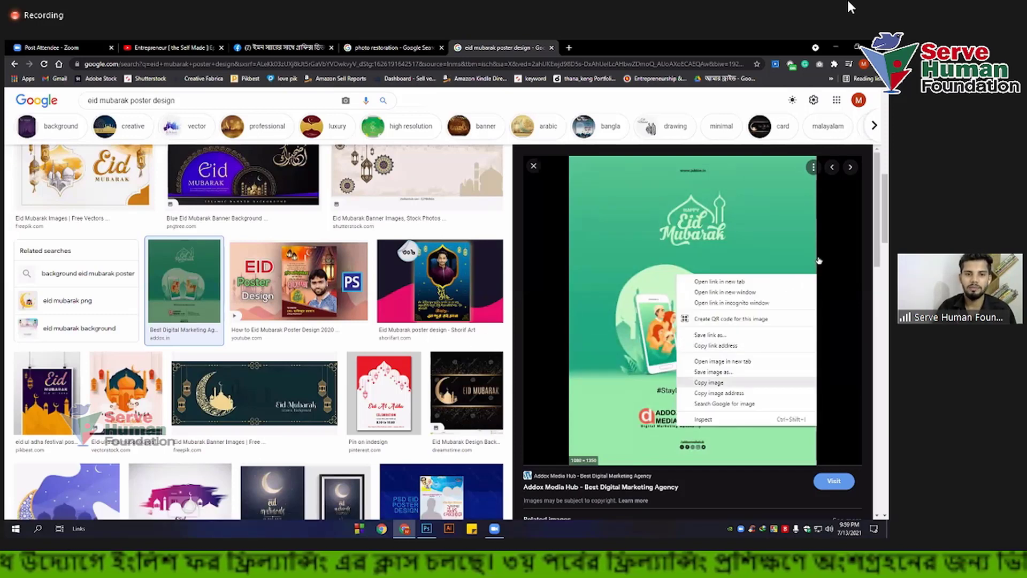
{"action": "left_click", "coordinate": [709, 382]}
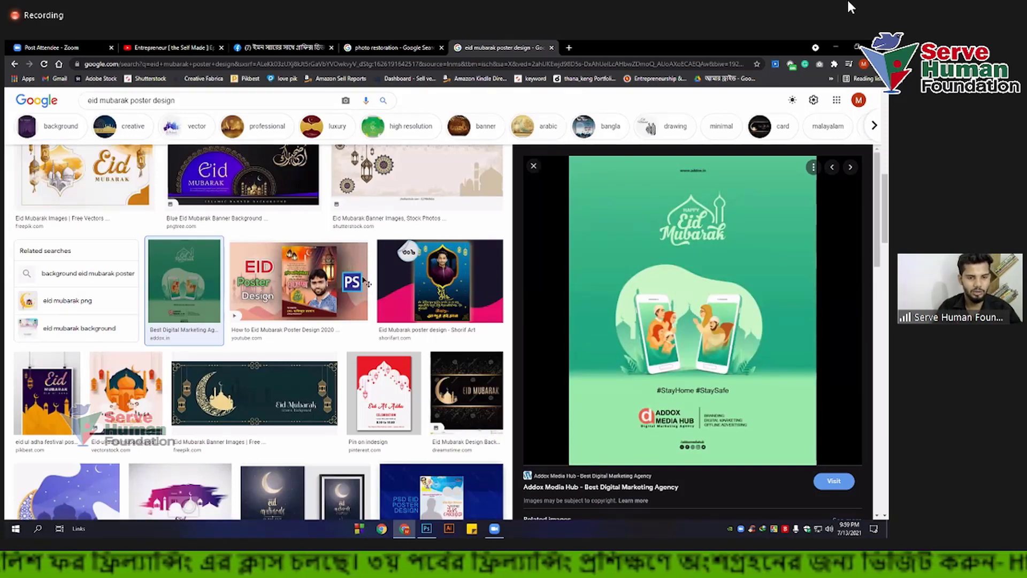
{"action": "key", "text": "alt+Tab"}
Step: Paste the copied green poster into the front card's image contents document
{"action": "left_click", "coordinate": [365, 295]}
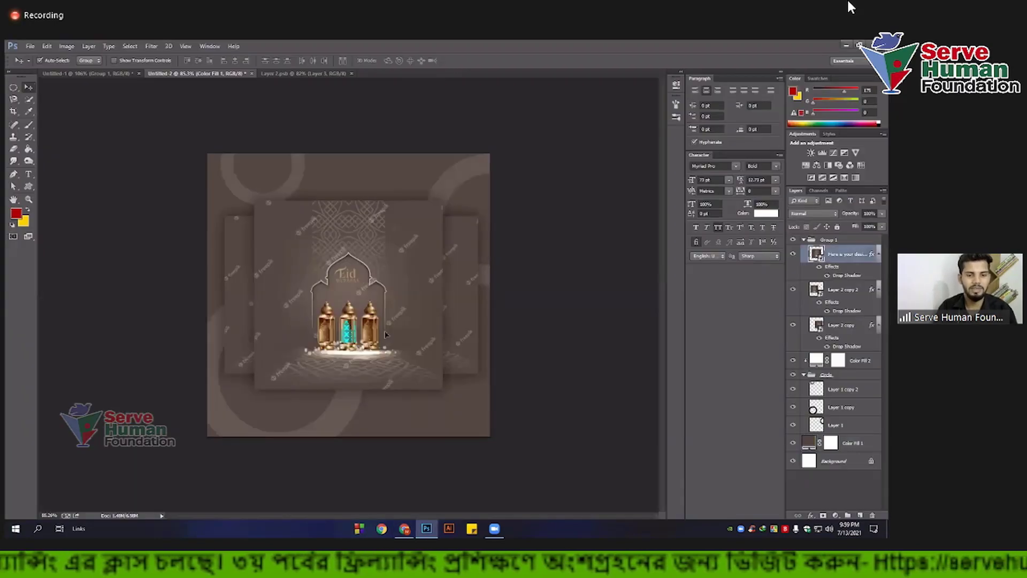
{"action": "key", "text": "ctrl+Tab"}
{"action": "key", "text": "ctrl+v"}
{"action": "key", "text": "ctrl+t"}
{"action": "key", "text": "ctrl+minus"}
{"action": "key", "text": "ctrl+minus"}
{"action": "key", "text": "ctrl+minus"}
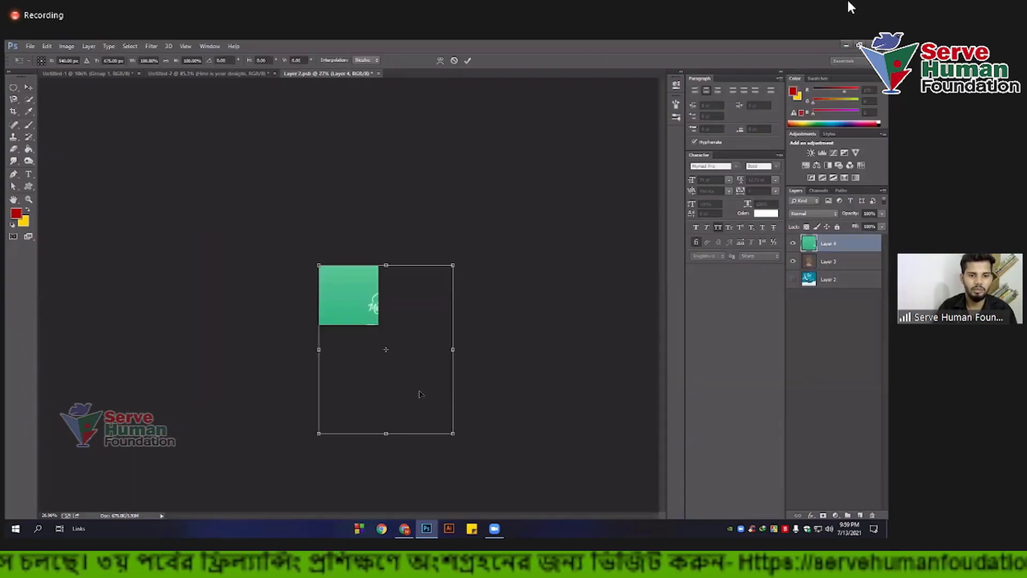
Step: Shrink the green poster to about a third, shift it right, and hide the brown backdrop layer
{"action": "left_click_drag", "start_coordinate": [427, 399], "coordinate": [366, 321]}
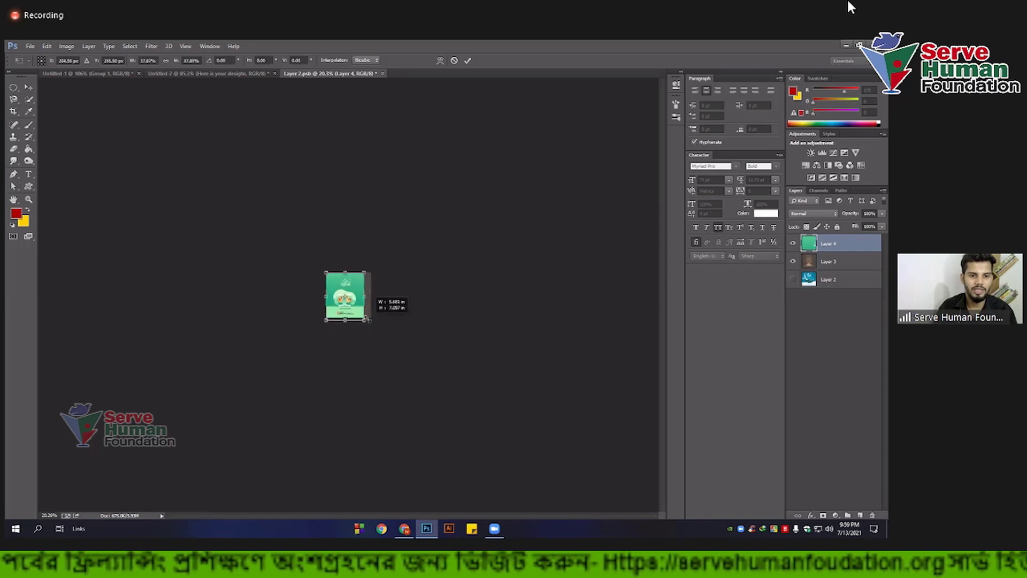
{"action": "key", "text": "ctrl+plus"}
{"action": "key", "text": "ctrl+plus"}
{"action": "key", "text": "ctrl+plus"}
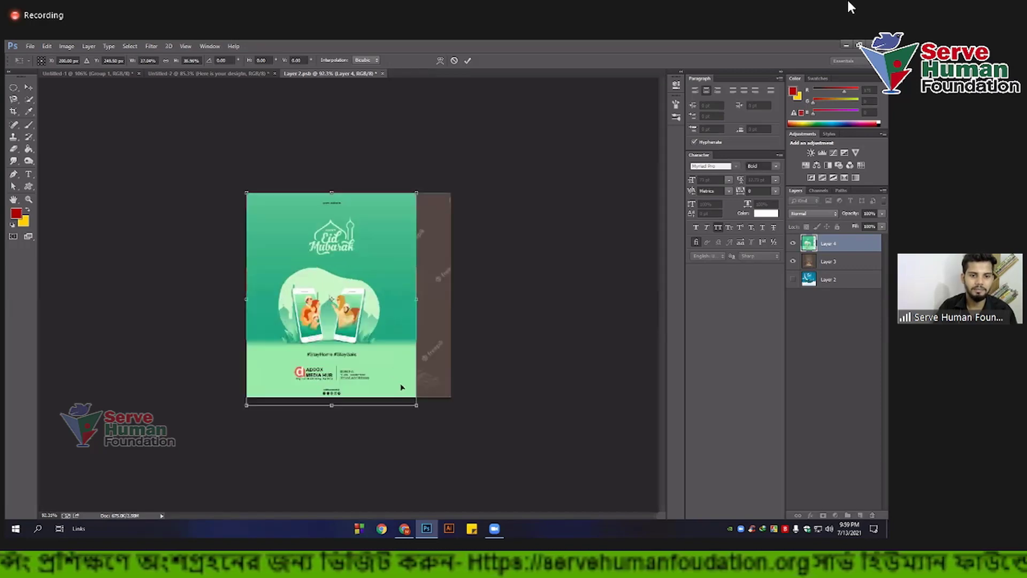
{"action": "left_click_drag", "start_coordinate": [417, 406], "coordinate": [410, 396]}
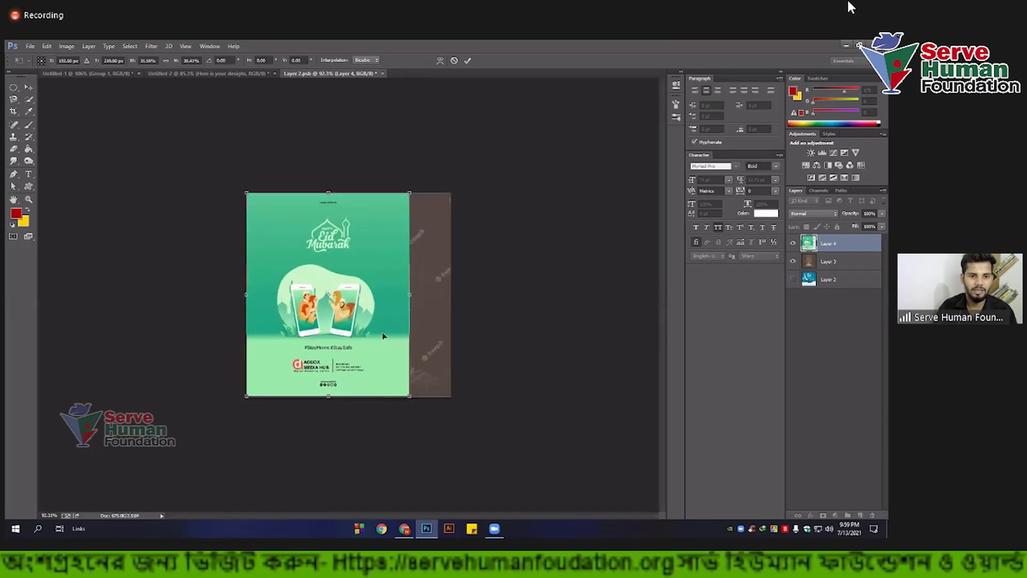
{"action": "key", "text": "Return"}
{"action": "left_click_drag", "start_coordinate": [377, 279], "coordinate": [445, 287]}
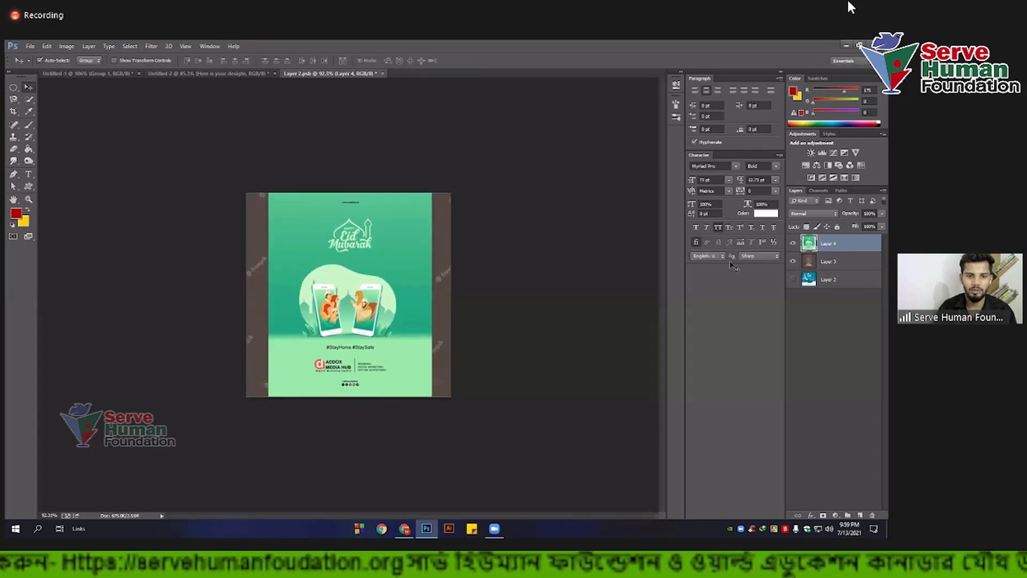
{"action": "left_click", "coordinate": [793, 261]}
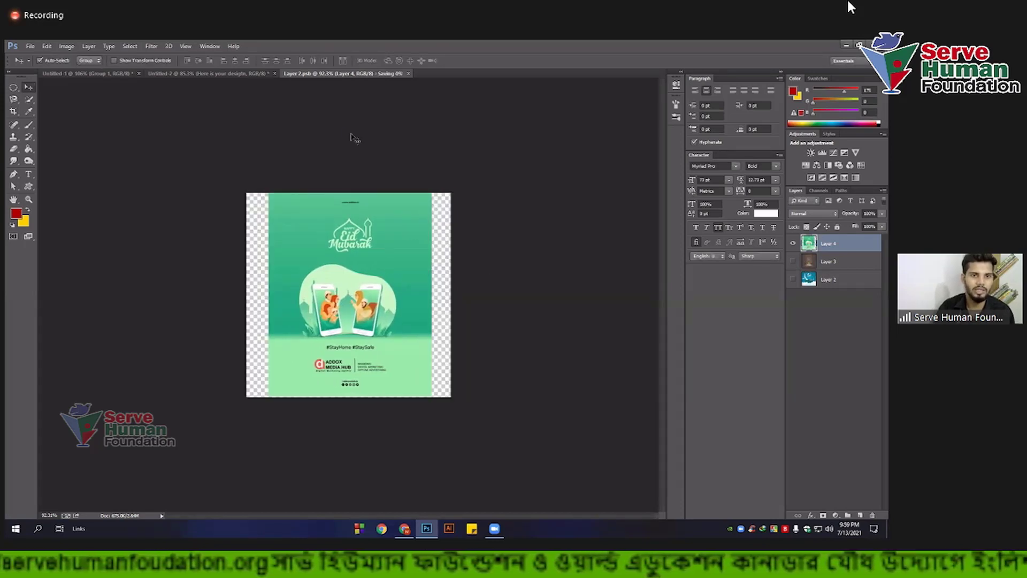
{"action": "left_click", "coordinate": [223, 75]}
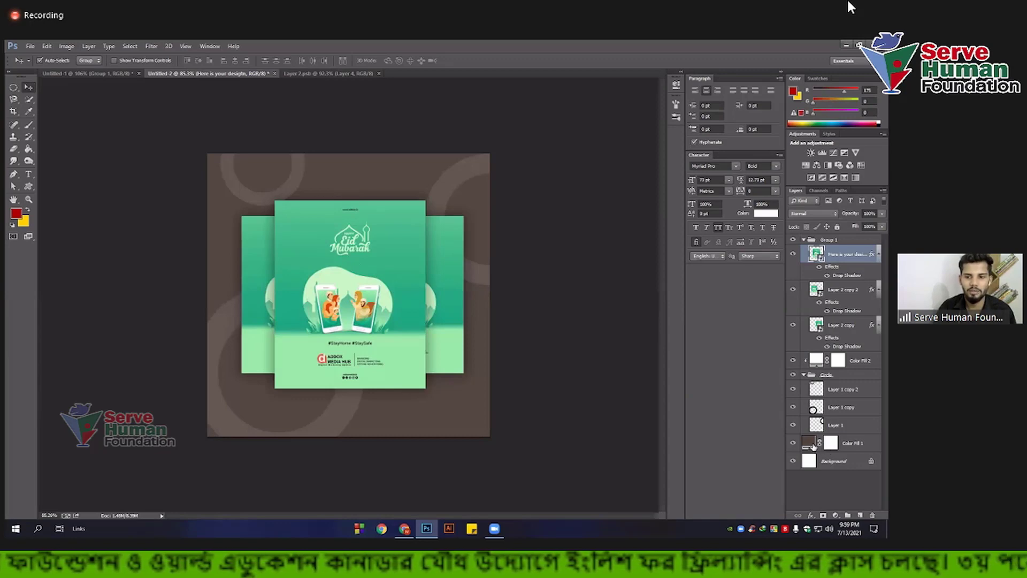
Step: Change Color Fill 1 to a green sampled from the poster
{"action": "double_click", "coordinate": [811, 445]}
{"action": "left_click", "coordinate": [411, 251]}
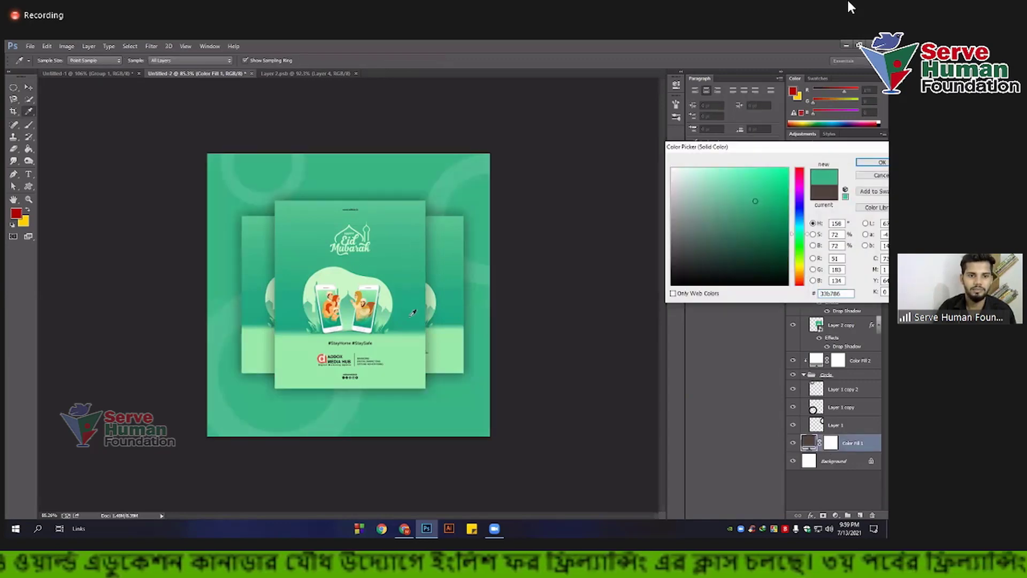
{"action": "left_click", "coordinate": [413, 318]}
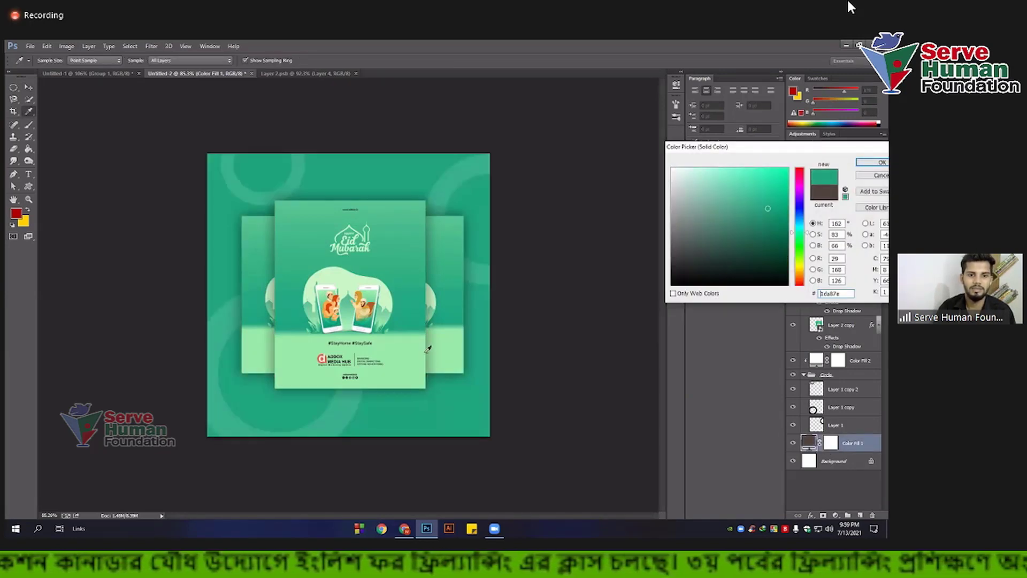
{"action": "left_click", "coordinate": [404, 348]}
{"action": "left_click", "coordinate": [476, 321]}
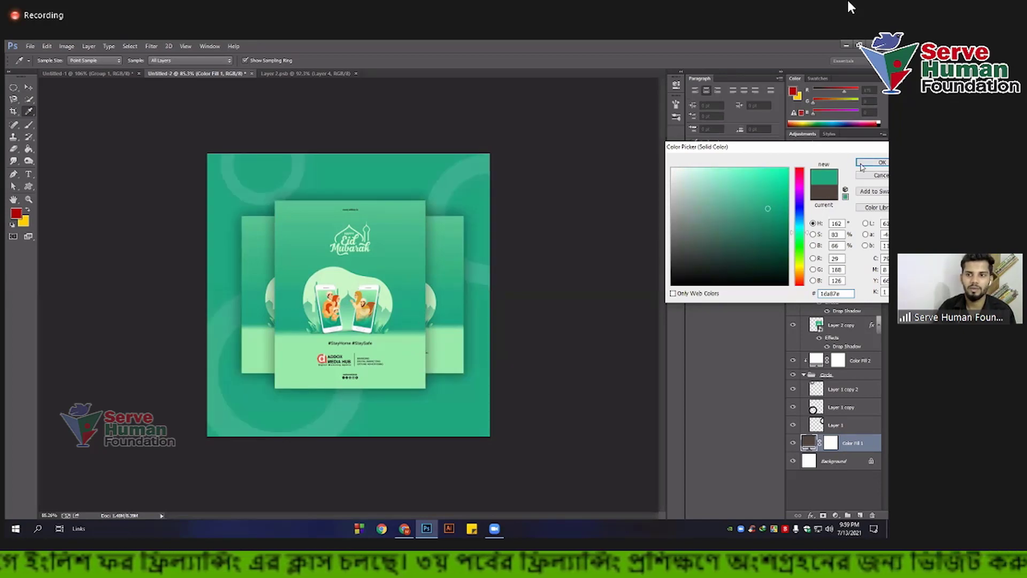
{"action": "key", "text": "Return"}
Step: Enlarge Group 1's three stacked cards slightly within the canvas
{"action": "key", "text": "v"}
{"action": "scroll", "coordinate": [534, 261], "scroll_direction": "down", "scroll_amount": 2}
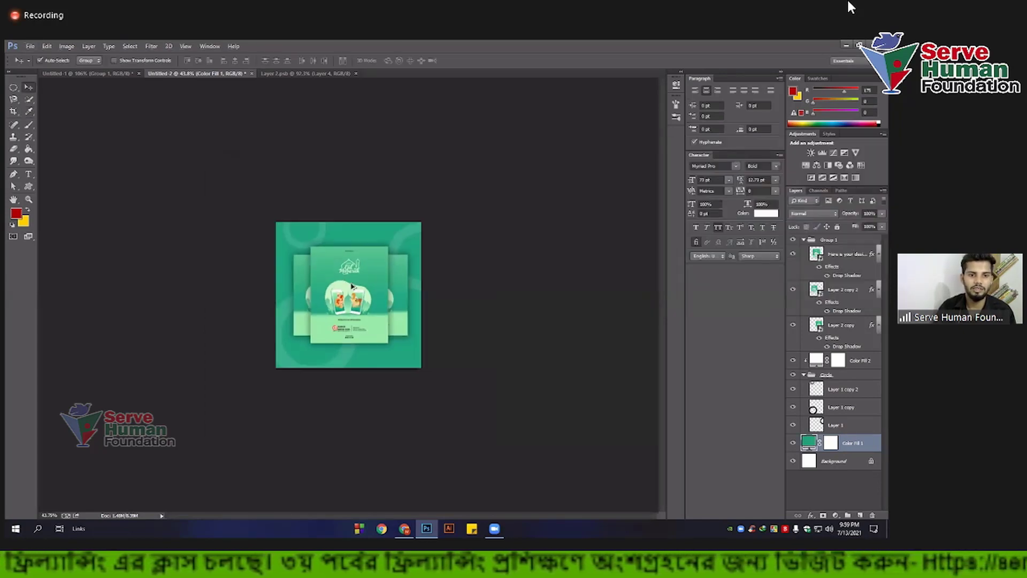
{"action": "left_click", "coordinate": [830, 242]}
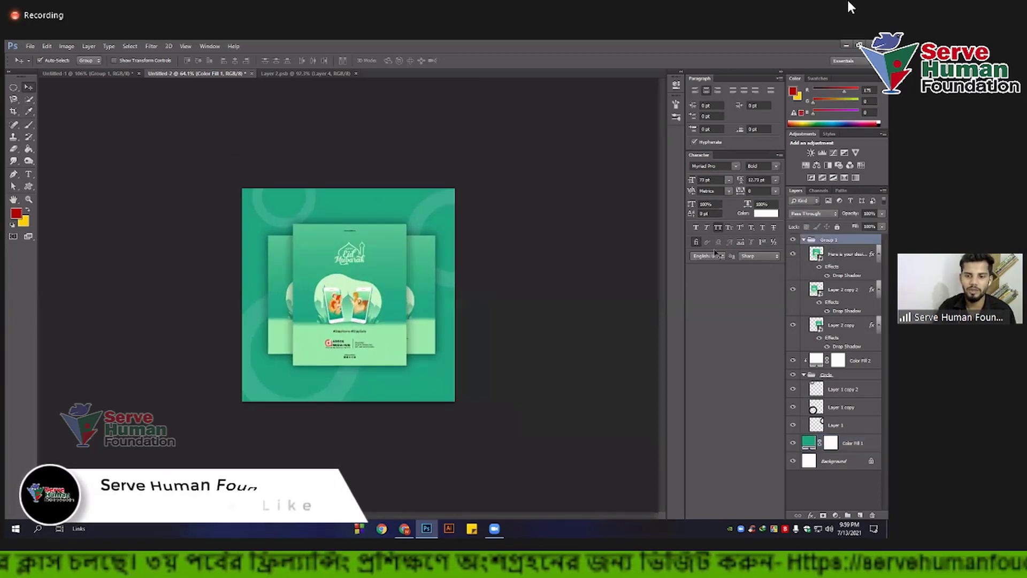
{"action": "key", "text": "ctrl+t"}
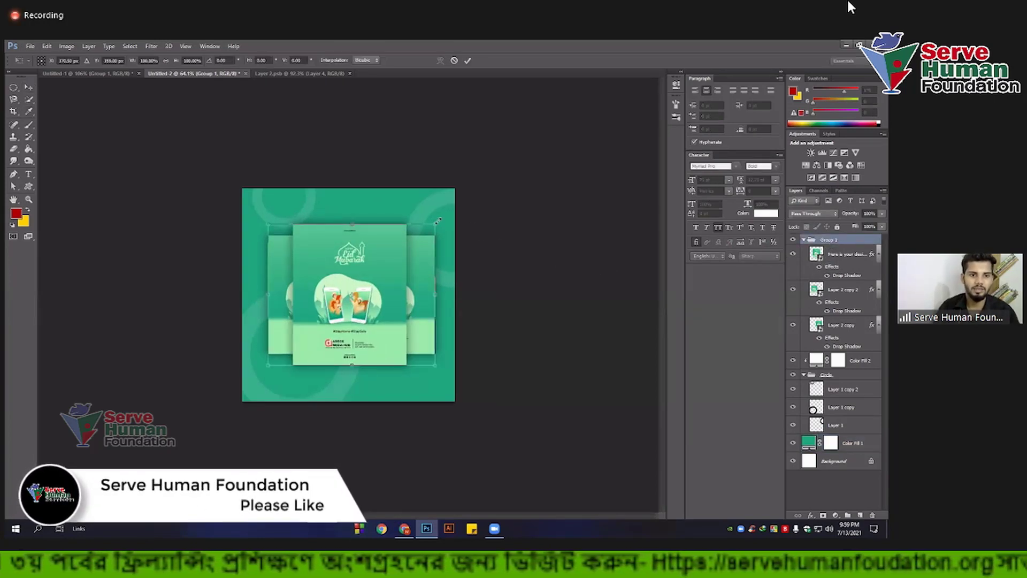
{"action": "left_click_drag", "start_coordinate": [436, 223], "coordinate": [449, 214]}
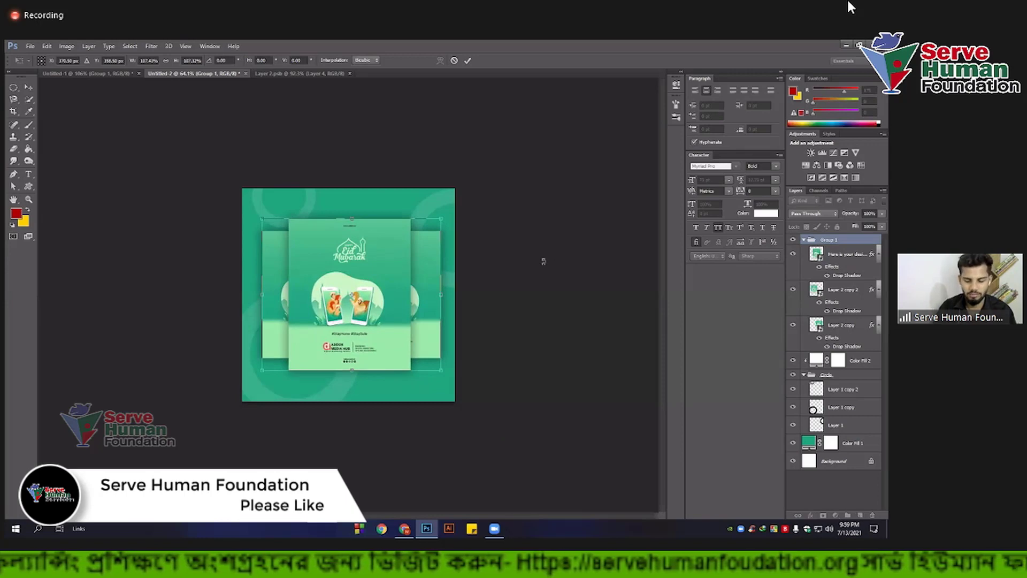
{"action": "key", "text": "Return"}
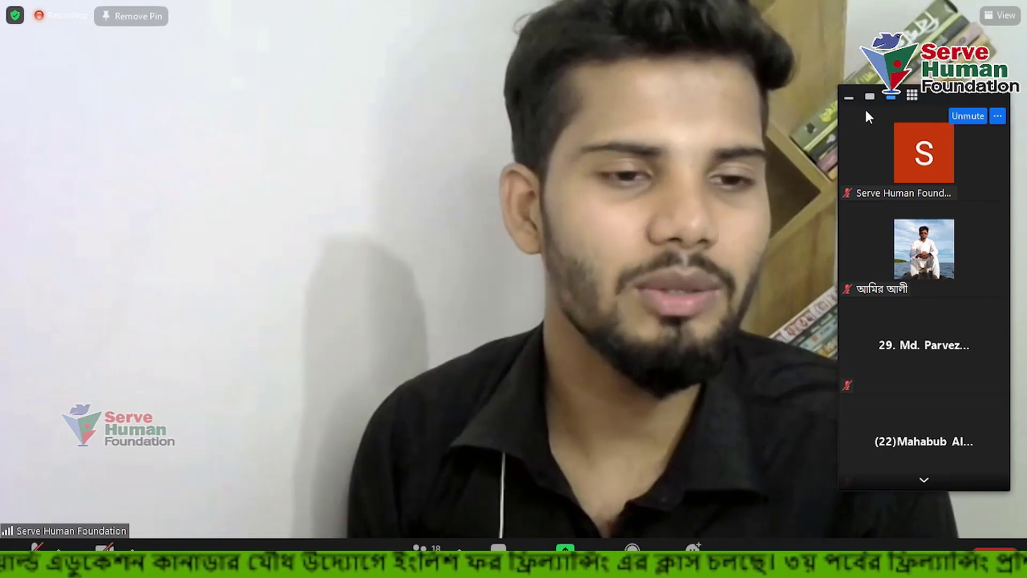
Step: Minimize Zoom's participant video panel and drag its bar up out of the way
{"action": "left_click", "coordinate": [853, 97]}
{"action": "left_click_drag", "start_coordinate": [927, 93], "coordinate": [927, 41]}
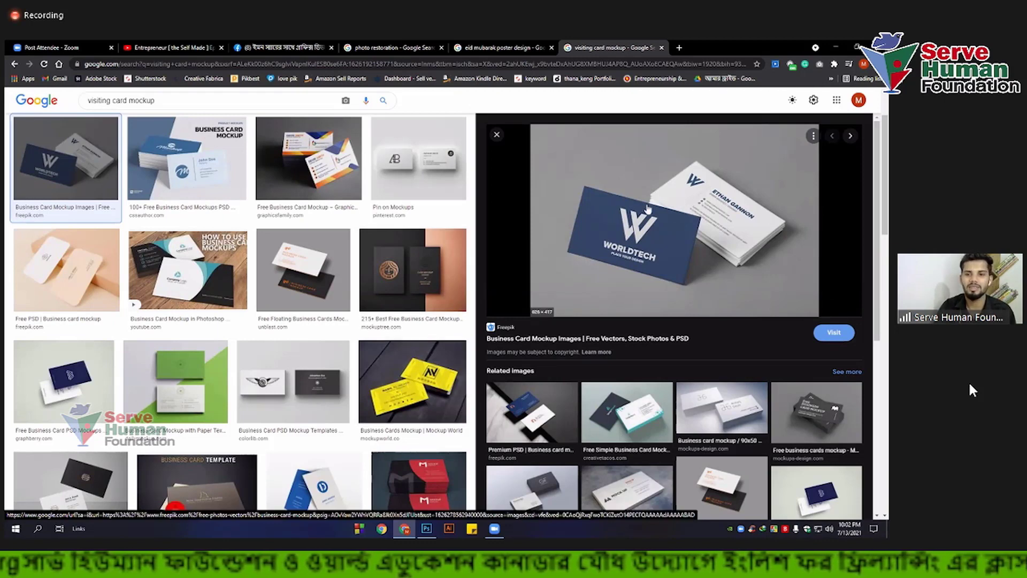
{"action": "mouse_move", "coordinate": [674, 225]}
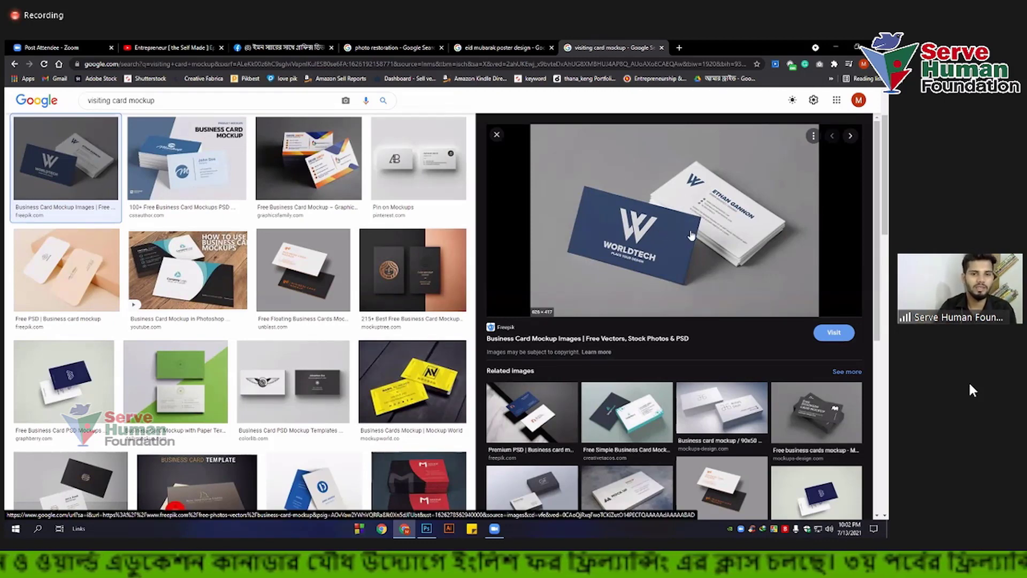
Step: Preview the Pinterest and GraphicsFamily card mockups, browse results, and select the query text to replace
{"action": "left_click", "coordinate": [459, 202]}
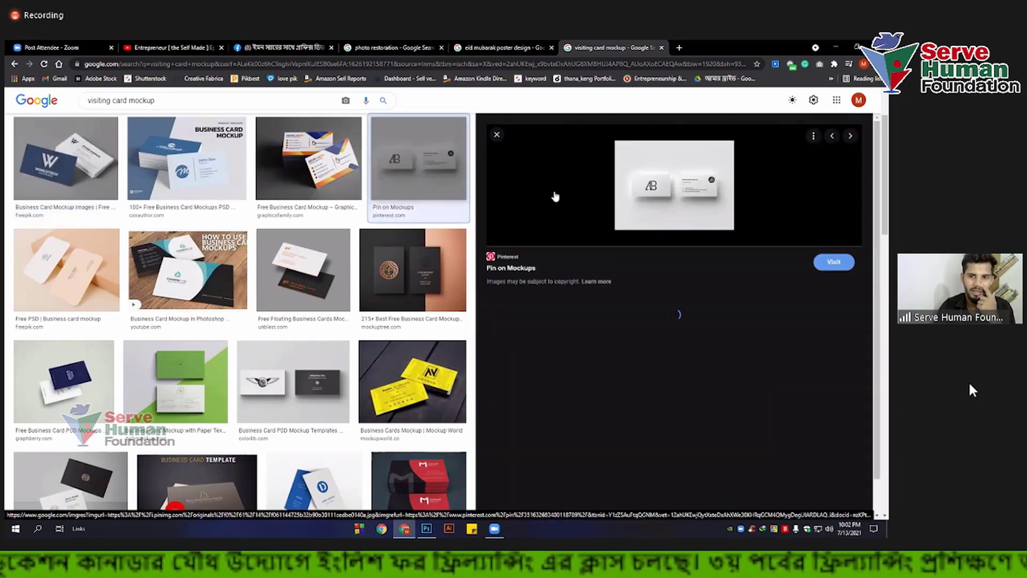
{"action": "left_click", "coordinate": [304, 164]}
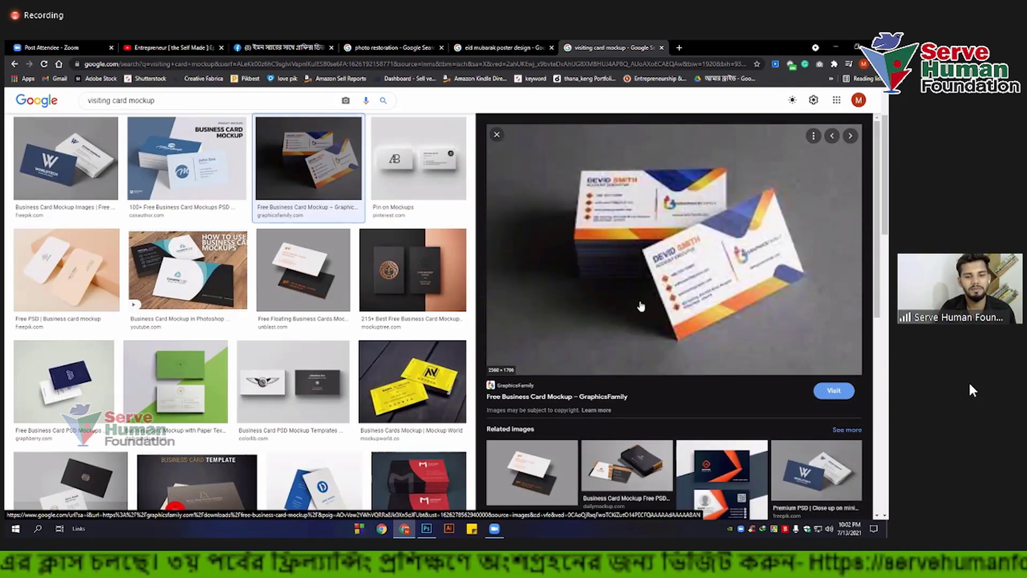
{"action": "scroll", "coordinate": [348, 335], "scroll_direction": "down", "scroll_amount": 5}
{"action": "scroll", "coordinate": [348, 335], "scroll_direction": "down", "scroll_amount": 5}
{"action": "scroll", "coordinate": [348, 335], "scroll_direction": "down", "scroll_amount": 5}
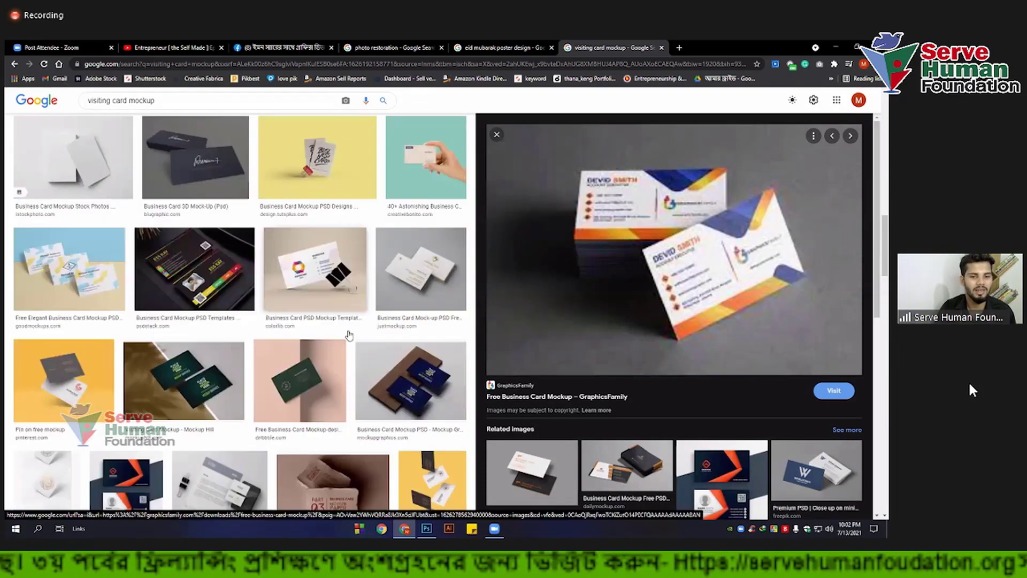
{"action": "scroll", "coordinate": [124, 100], "scroll_direction": "down", "scroll_amount": 5}
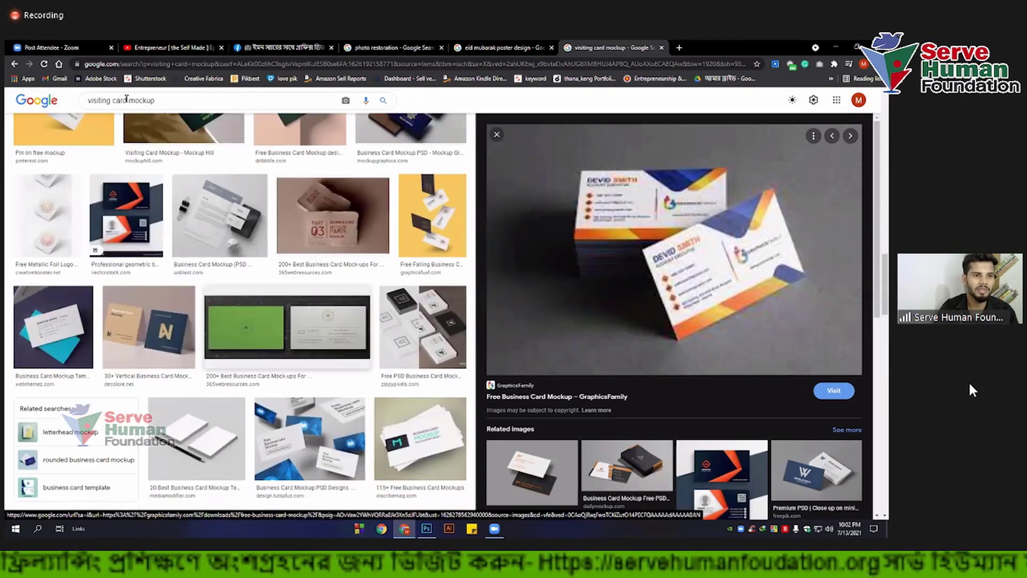
{"action": "scroll", "coordinate": [52, 102], "scroll_direction": "up", "scroll_amount": 3}
{"action": "scroll", "coordinate": [52, 103], "scroll_direction": "up", "scroll_amount": 2}
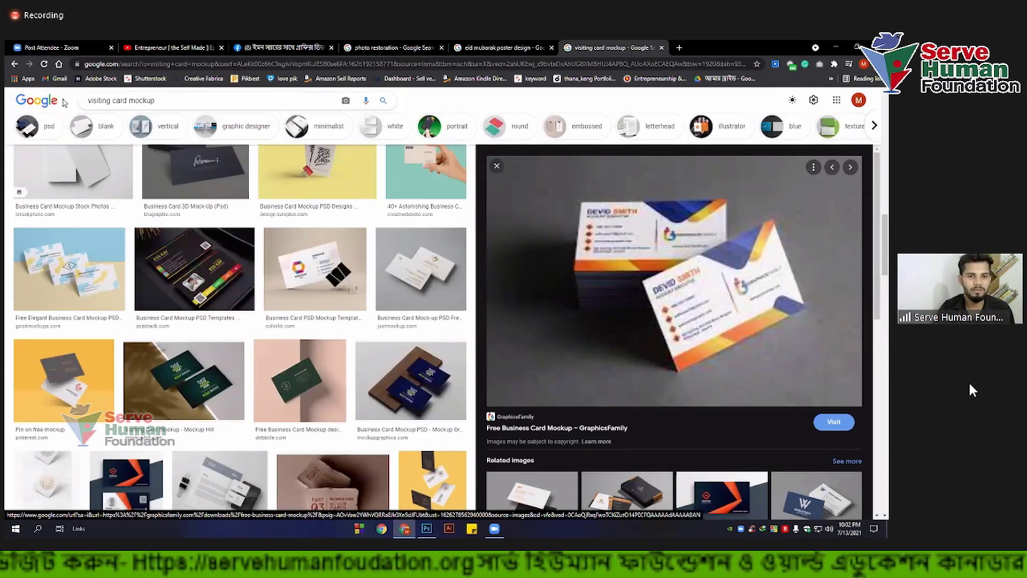
{"action": "left_click_drag", "start_coordinate": [87, 100], "coordinate": [127, 100]}
Step: Search 'logo mockup' and preview the nature, Creative Alys and BRAND YOUR LOGO HERE mockups
{"action": "type", "text": "log"}
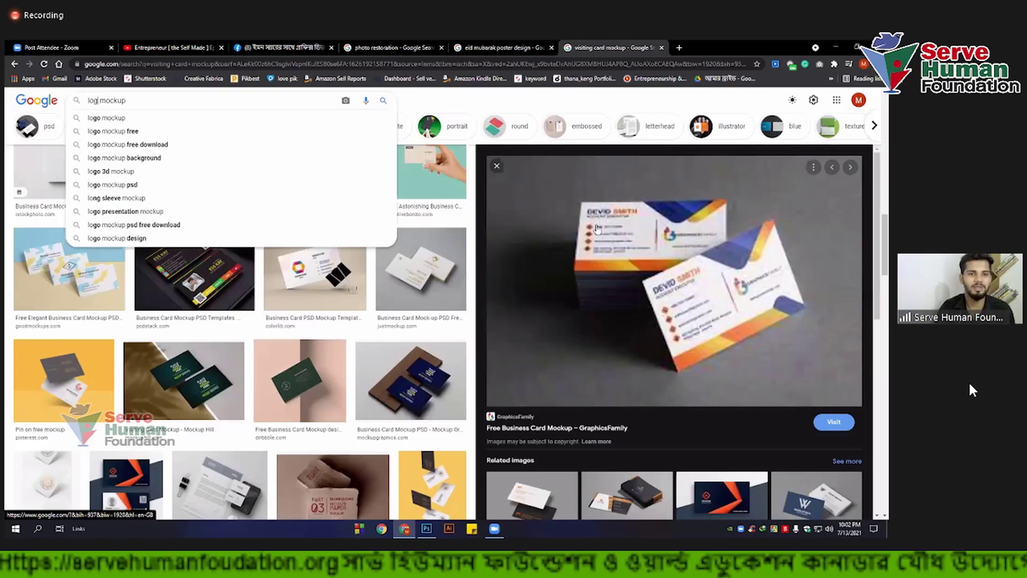
{"action": "type", "text": "o"}
{"action": "key", "text": "Return"}
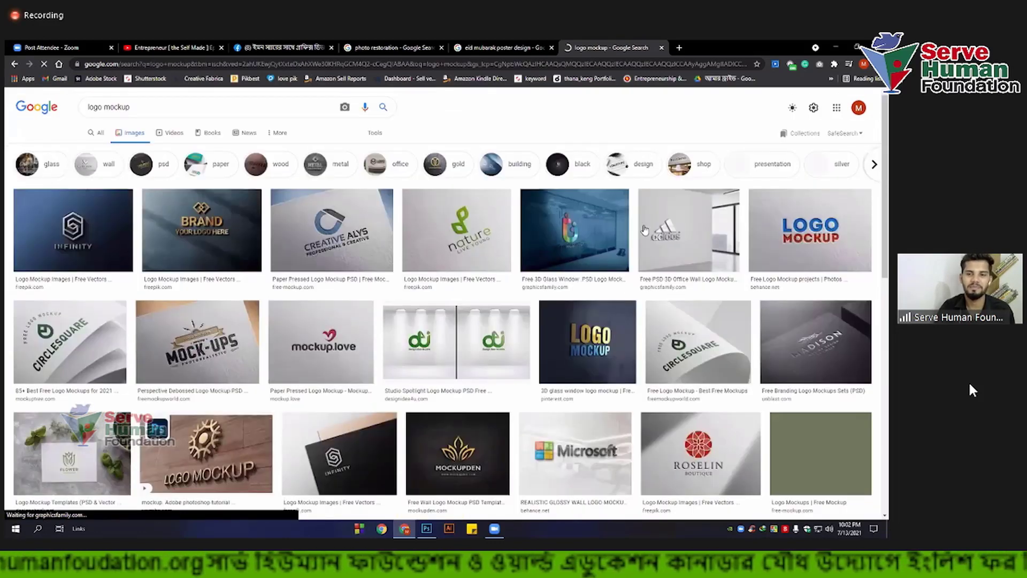
{"action": "left_click", "coordinate": [456, 230]}
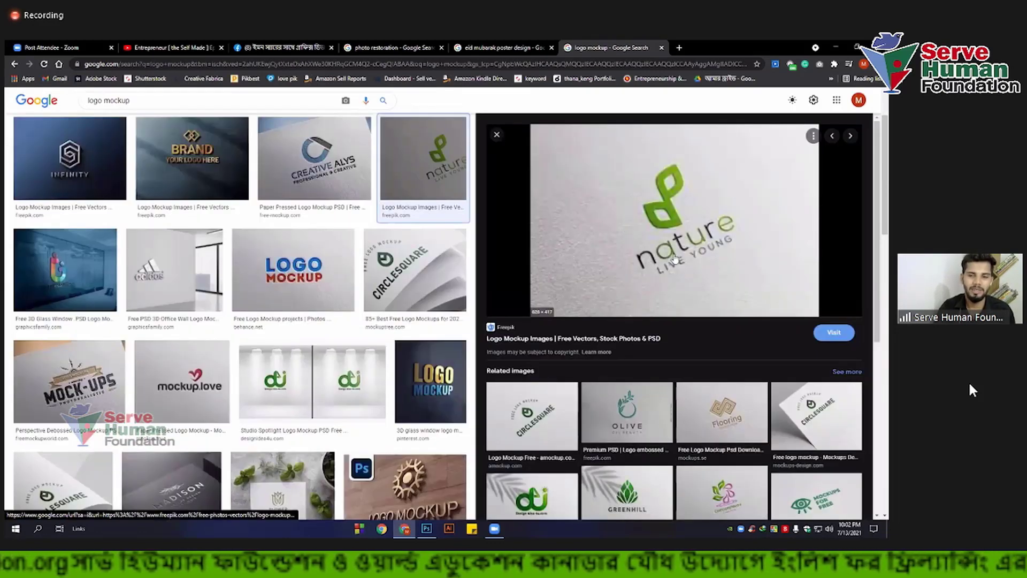
{"action": "key", "text": "Left"}
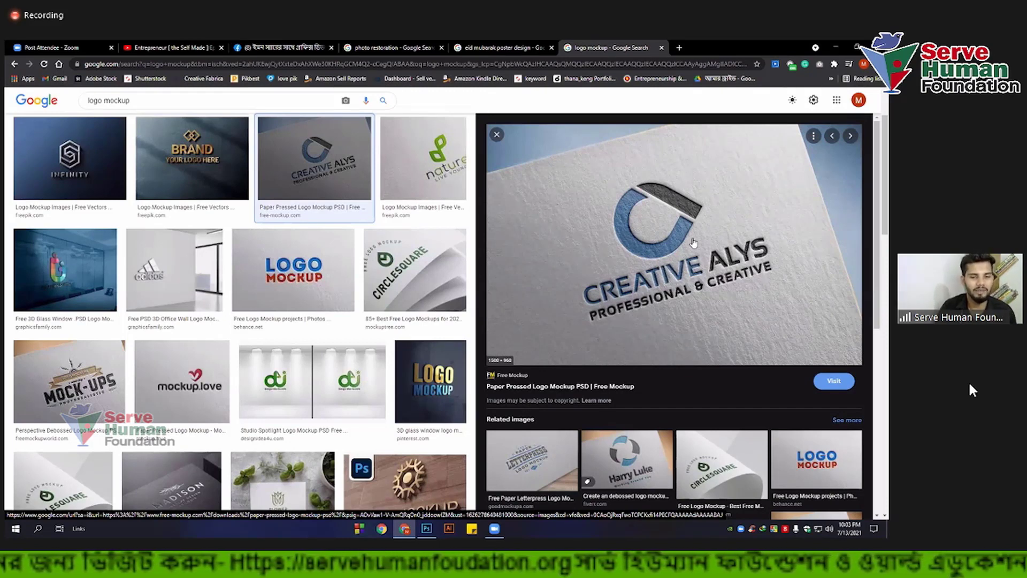
{"action": "scroll", "coordinate": [605, 287], "scroll_direction": "down", "scroll_amount": 5}
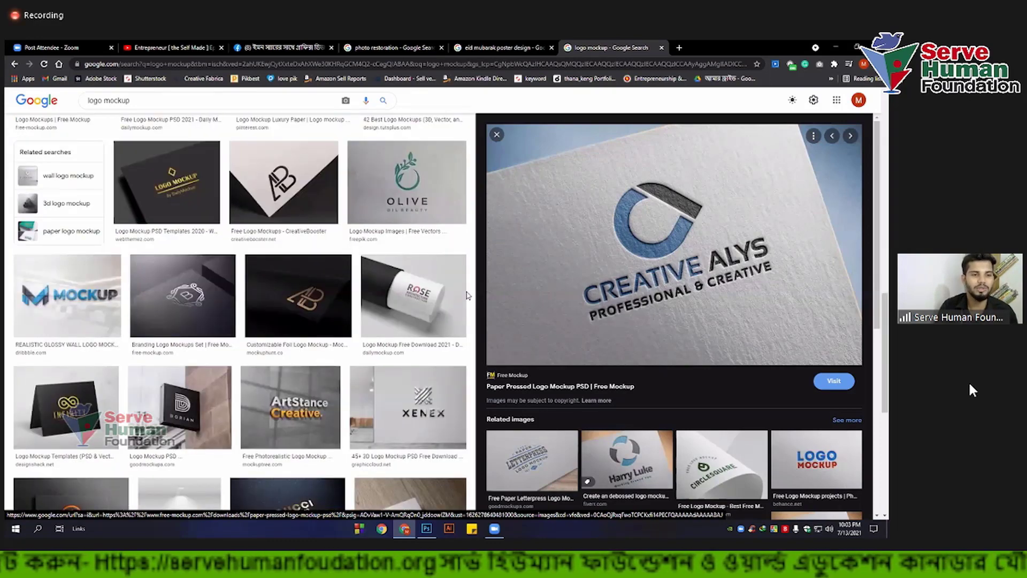
{"action": "scroll", "coordinate": [674, 267], "scroll_direction": "down", "scroll_amount": 6}
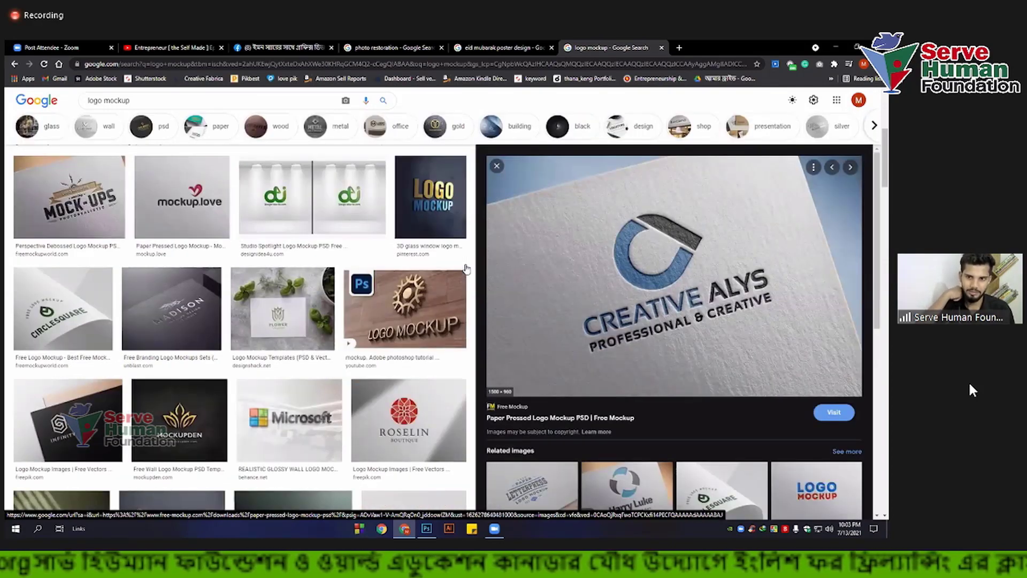
{"action": "key", "text": "Left"}
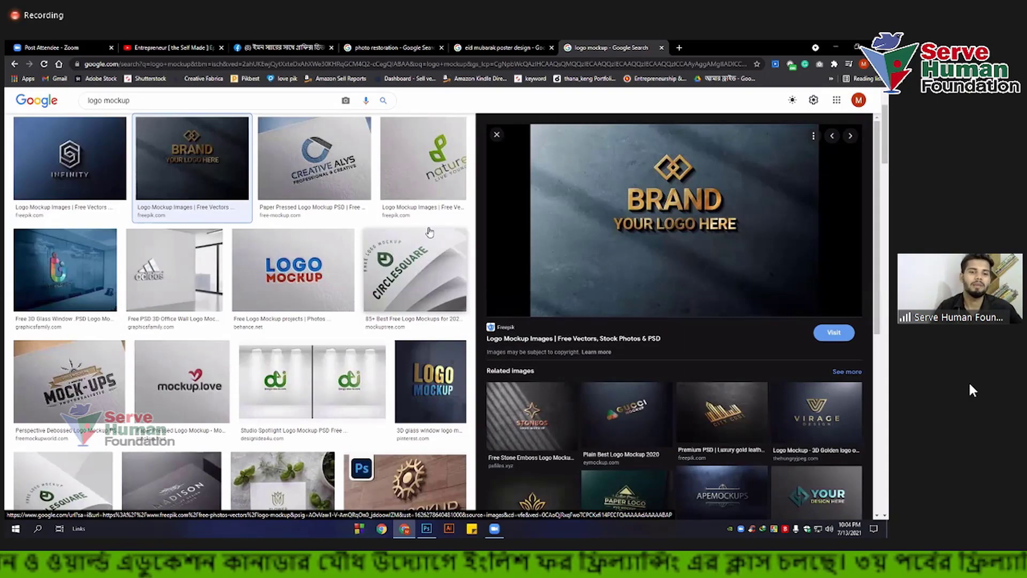
{"action": "scroll", "coordinate": [365, 244], "scroll_direction": "up", "scroll_amount": 2}
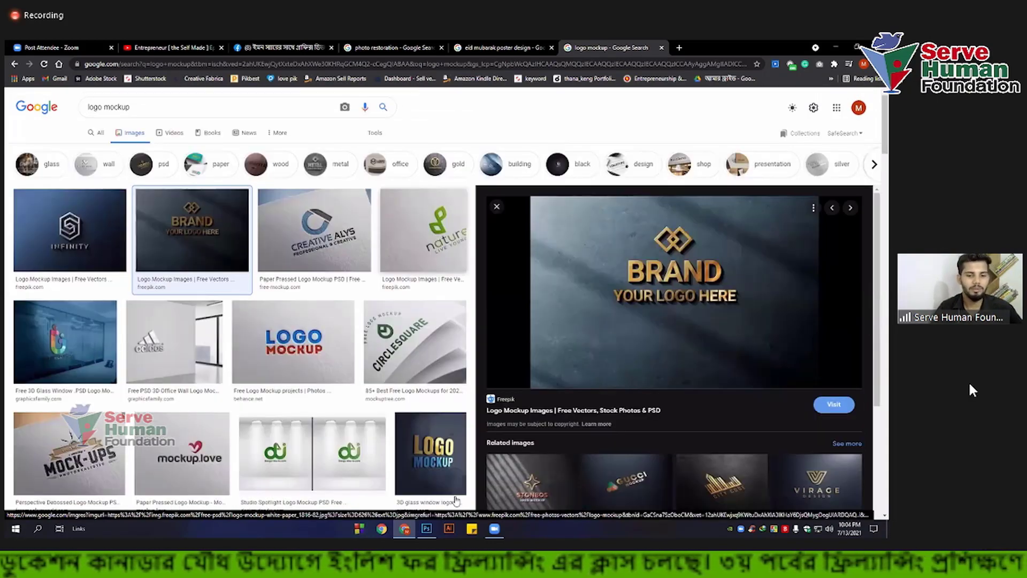